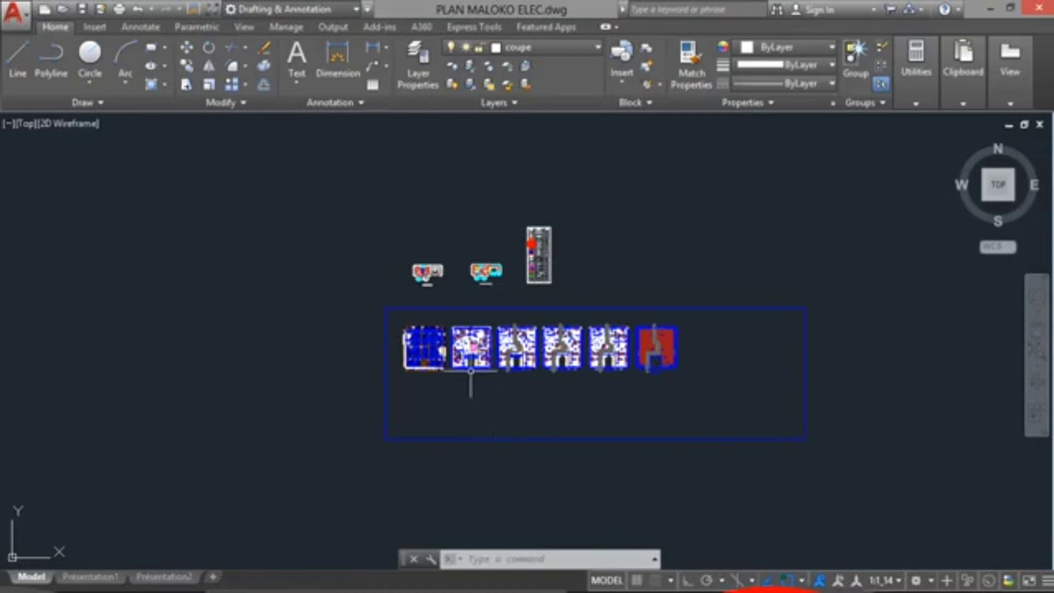
Examine the foundation plan, the floor plans and the ground-floor distribution plan in the row of drawings
{"action": "scroll", "coordinate": [469, 365], "scroll_direction": "up", "scroll_amount": 3}
{"action": "scroll", "coordinate": [470, 358], "scroll_direction": "up", "scroll_amount": 4}
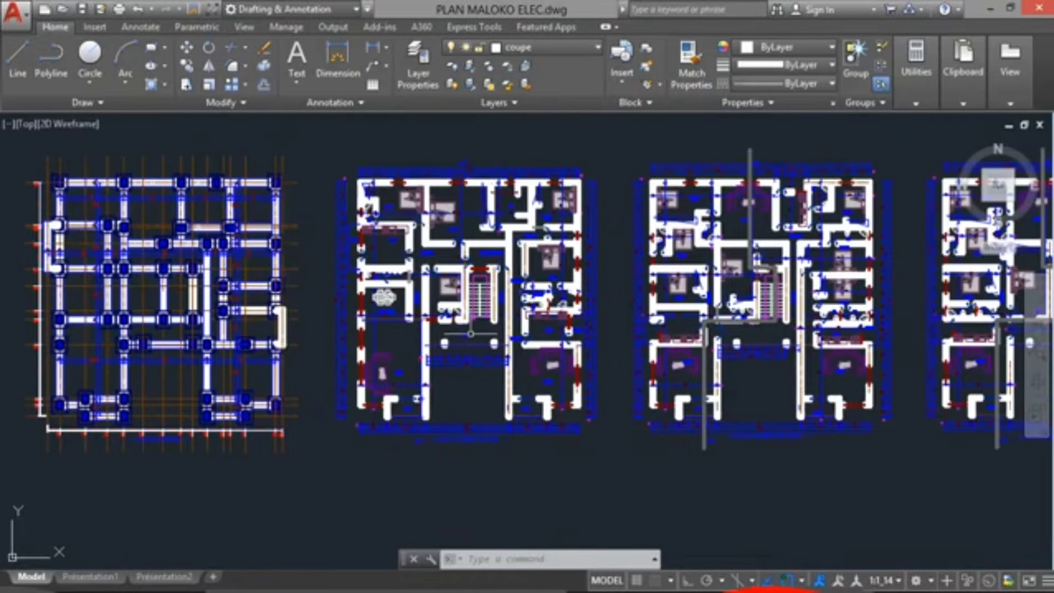
{"action": "scroll", "coordinate": [463, 392], "scroll_direction": "up", "scroll_amount": 3}
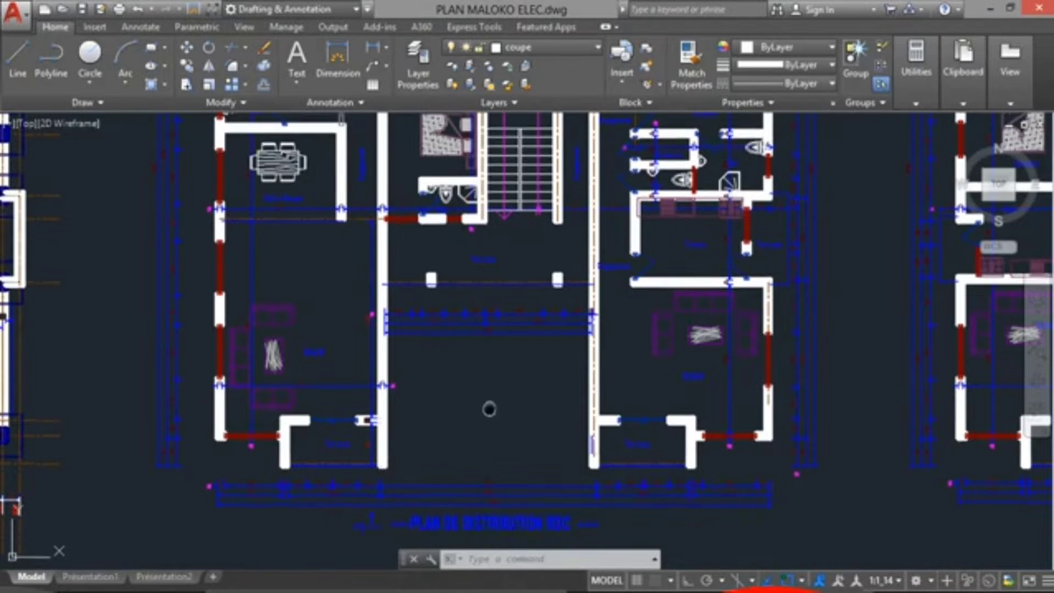
{"action": "middle_click_drag", "start_coordinate": [487, 405], "coordinate": [475, 317]}
{"action": "scroll", "coordinate": [482, 343], "scroll_direction": "down", "scroll_amount": 5}
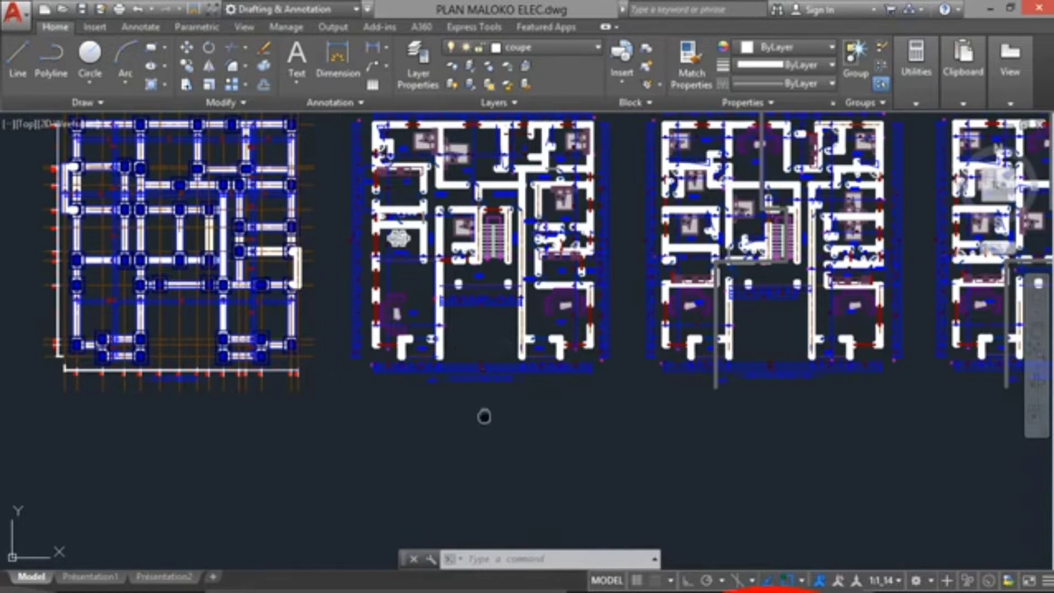
{"action": "scroll", "coordinate": [484, 406], "scroll_direction": "down", "scroll_amount": 3}
{"action": "scroll", "coordinate": [486, 405], "scroll_direction": "up", "scroll_amount": 2}
{"action": "scroll", "coordinate": [487, 407], "scroll_direction": "down", "scroll_amount": 2}
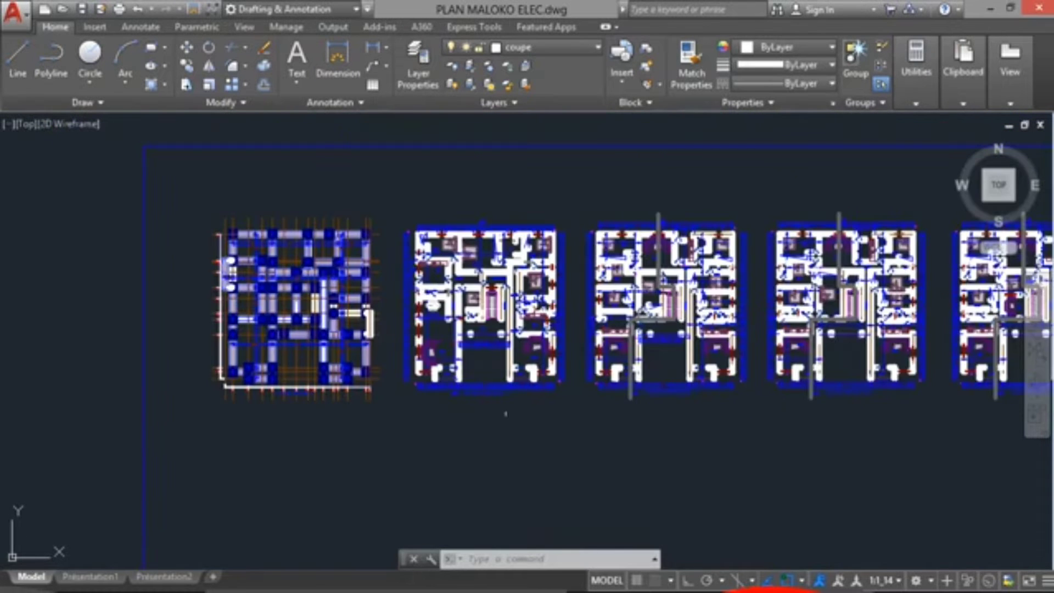
{"action": "middle_click_drag", "start_coordinate": [565, 421], "coordinate": [442, 390]}
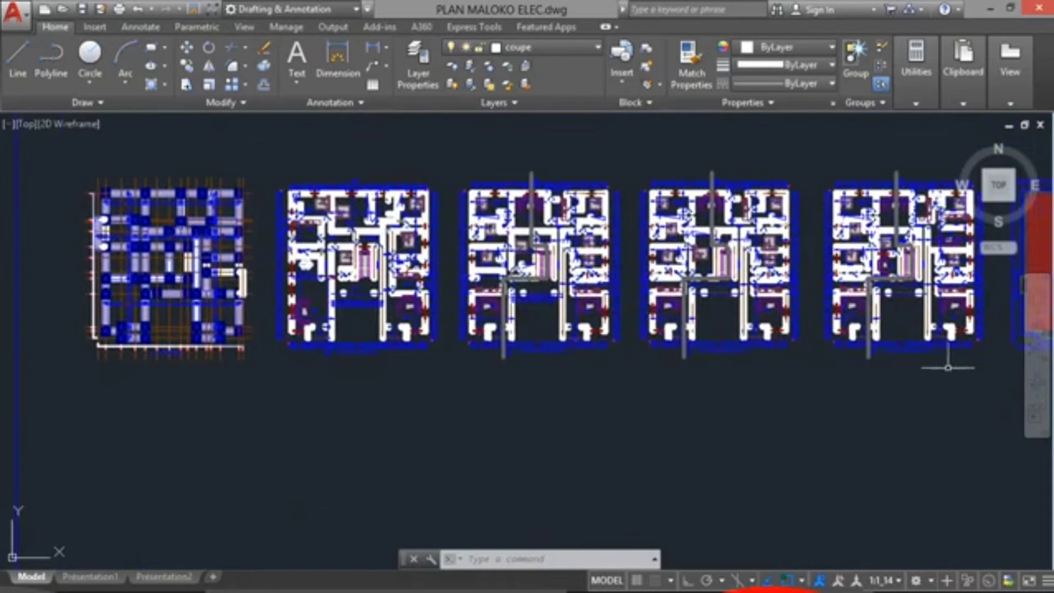
{"action": "scroll", "coordinate": [835, 432], "scroll_direction": "down", "scroll_amount": 2}
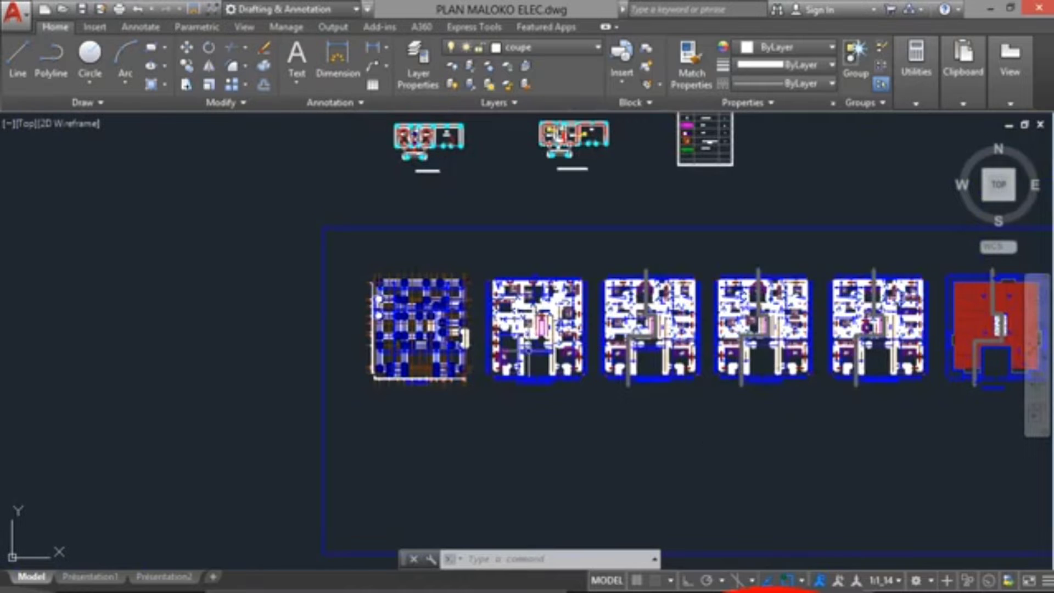
{"action": "scroll", "coordinate": [543, 364], "scroll_direction": "up", "scroll_amount": 5}
{"action": "scroll", "coordinate": [560, 411], "scroll_direction": "down", "scroll_amount": 2}
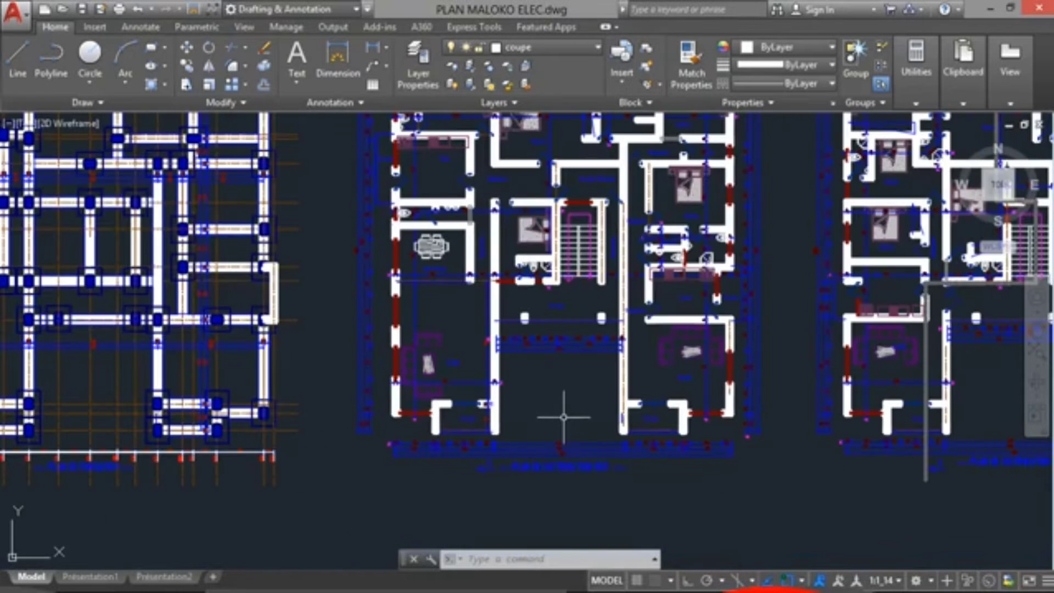
{"action": "scroll", "coordinate": [561, 472], "scroll_direction": "up", "scroll_amount": 2}
{"action": "scroll", "coordinate": [571, 384], "scroll_direction": "down", "scroll_amount": 4}
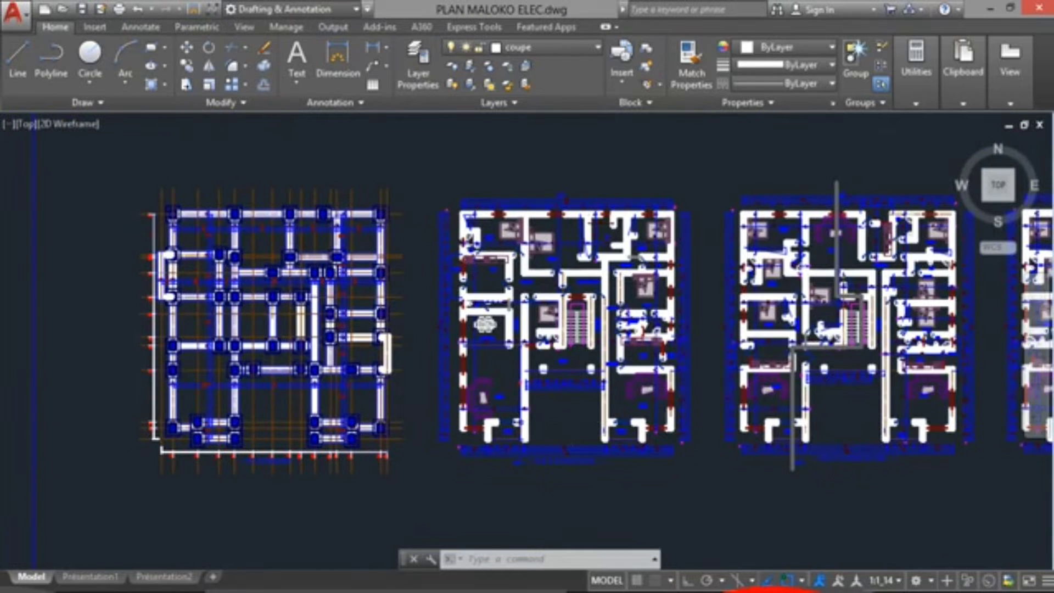
{"action": "scroll", "coordinate": [571, 420], "scroll_direction": "down", "scroll_amount": 2}
{"action": "scroll", "coordinate": [569, 419], "scroll_direction": "up", "scroll_amount": 2}
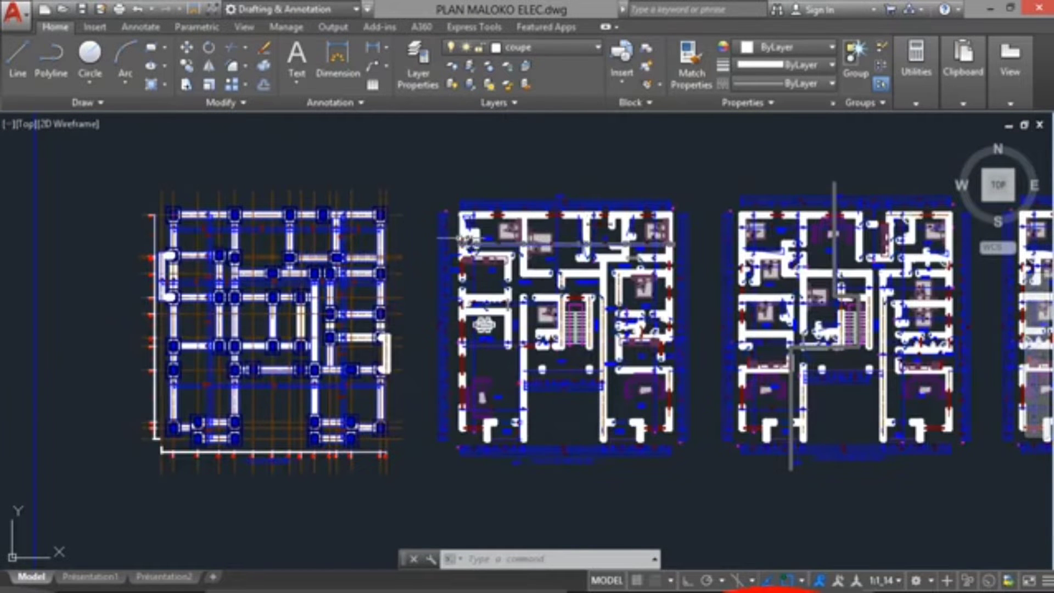
Copy the ground-floor distribution plan to the empty area above the blue frame, beside the symbol legend table
{"action": "left_click", "coordinate": [705, 450]}
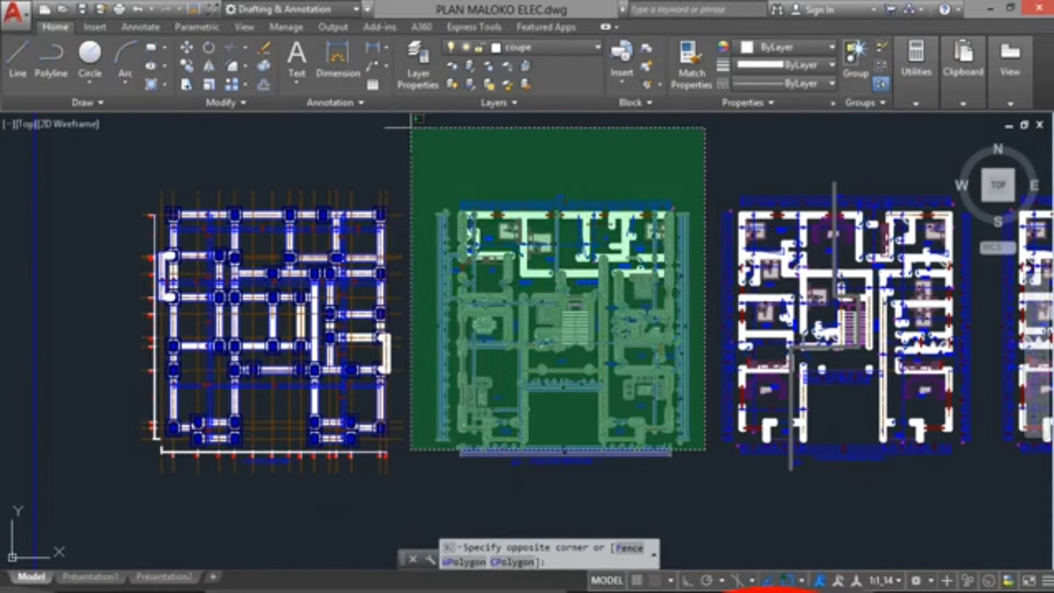
{"action": "left_click", "coordinate": [419, 141]}
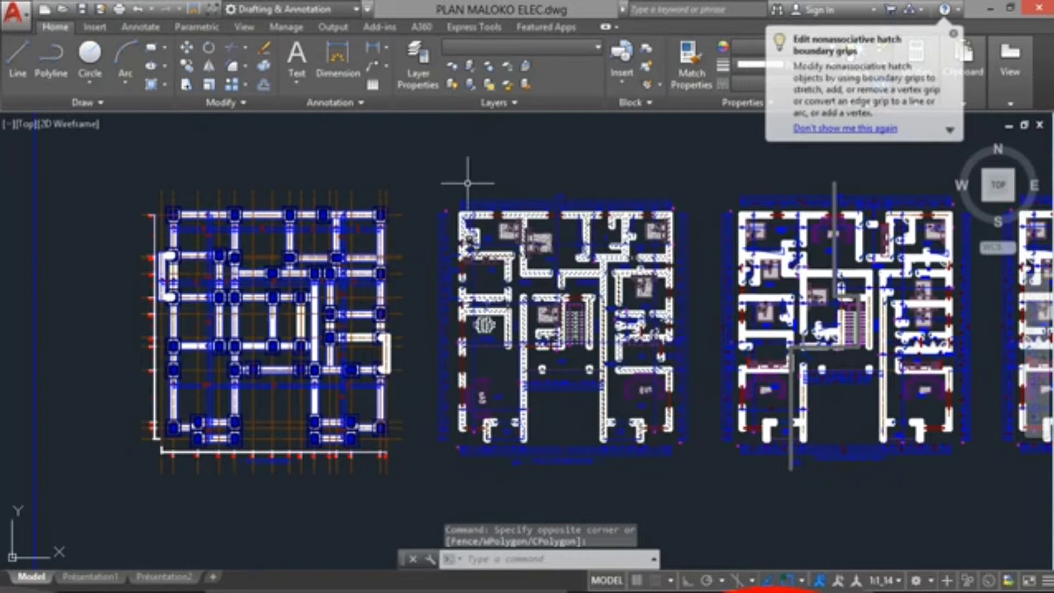
{"action": "left_click", "coordinate": [187, 65]}
{"action": "left_click", "coordinate": [525, 277]}
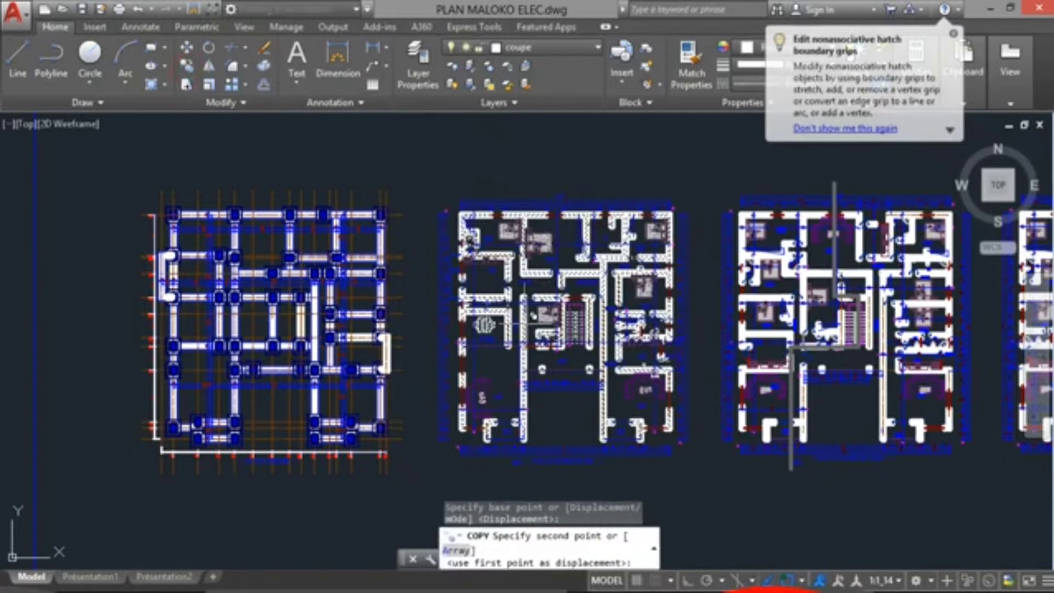
{"action": "scroll", "coordinate": [522, 390], "scroll_direction": "down", "scroll_amount": 5}
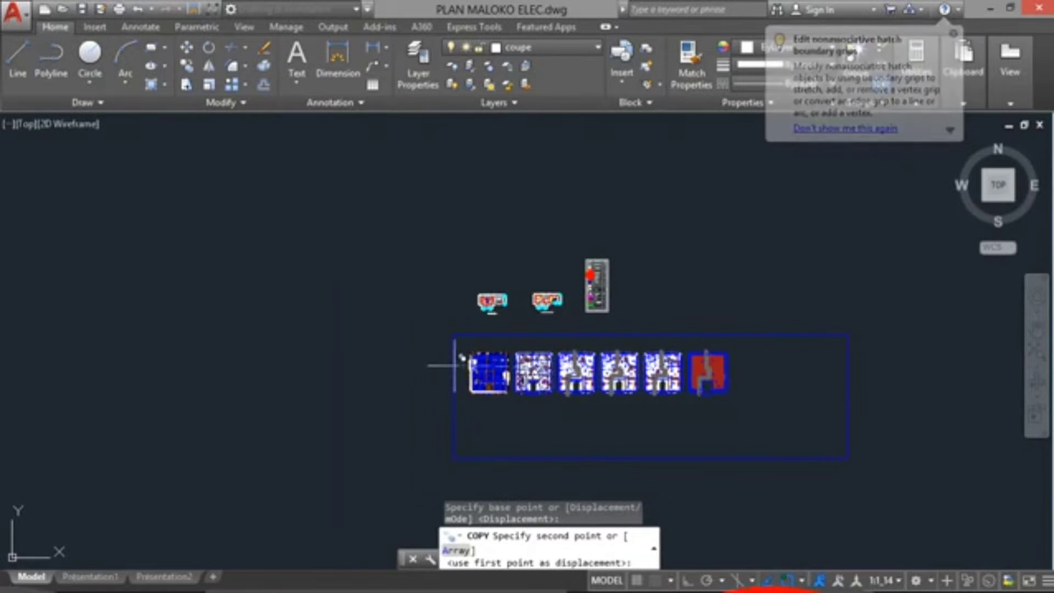
{"action": "left_click", "coordinate": [685, 279]}
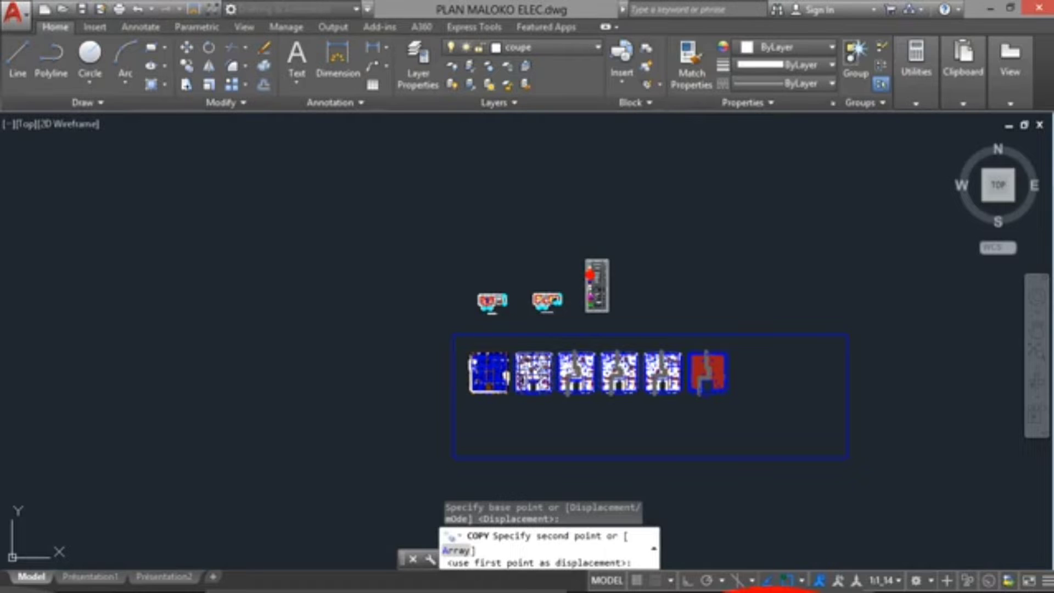
{"action": "left_click", "coordinate": [683, 278]}
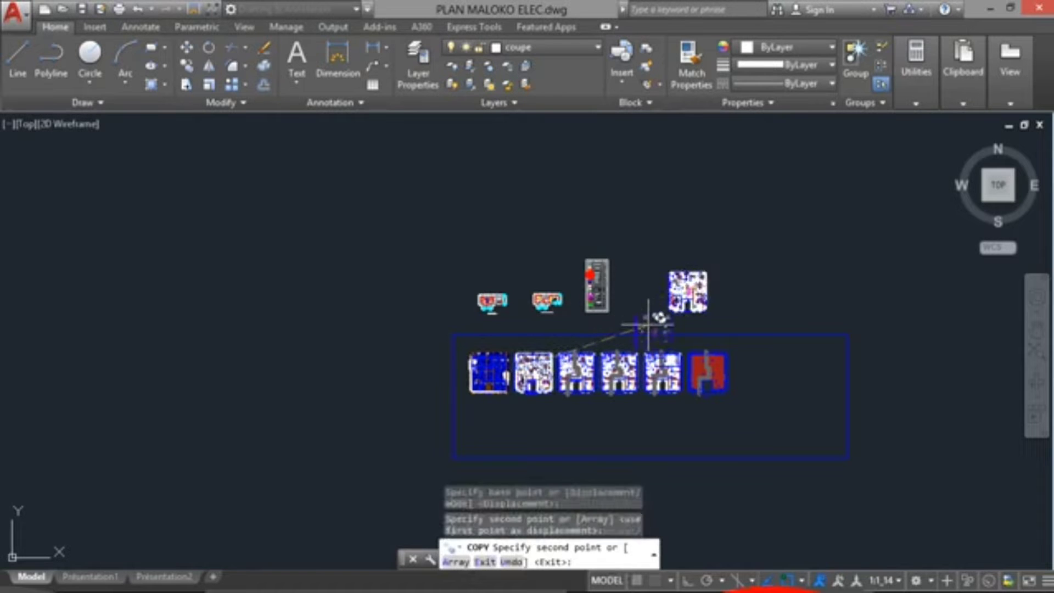
{"action": "key", "text": "Escape"}
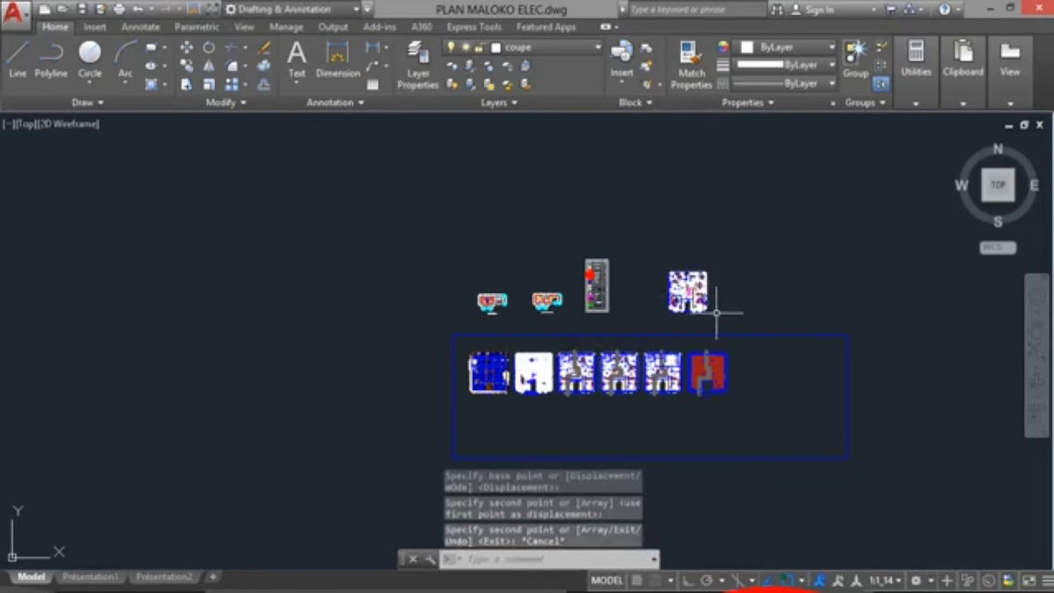
Erase the vertical dimension running alongside the inner wall of the SEJOUR with the coffee table in the copied plan
{"action": "scroll", "coordinate": [716, 313], "scroll_direction": "up", "scroll_amount": 10}
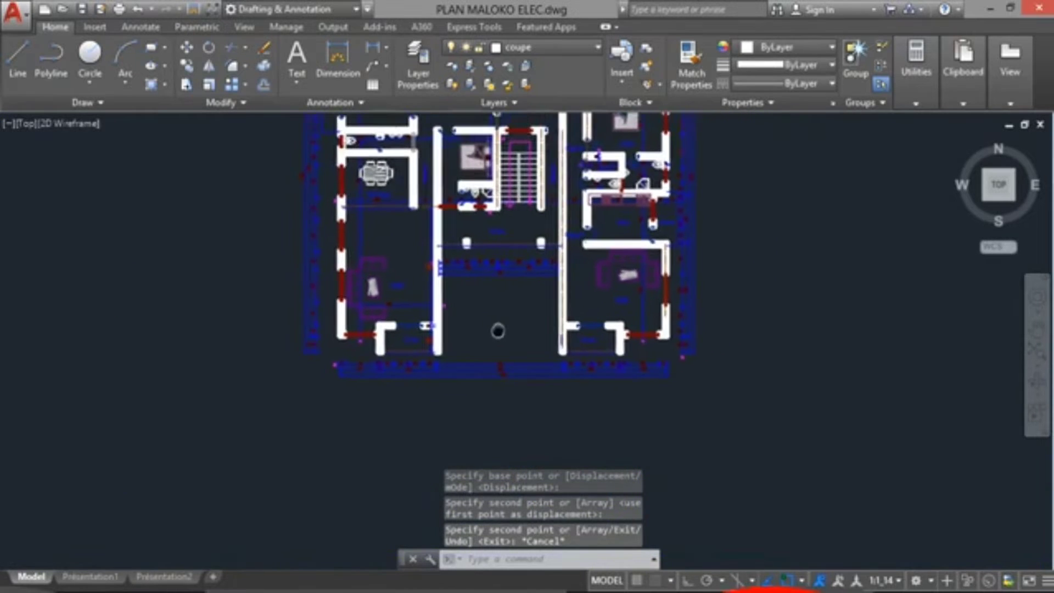
{"action": "scroll", "coordinate": [483, 318], "scroll_direction": "up", "scroll_amount": 6}
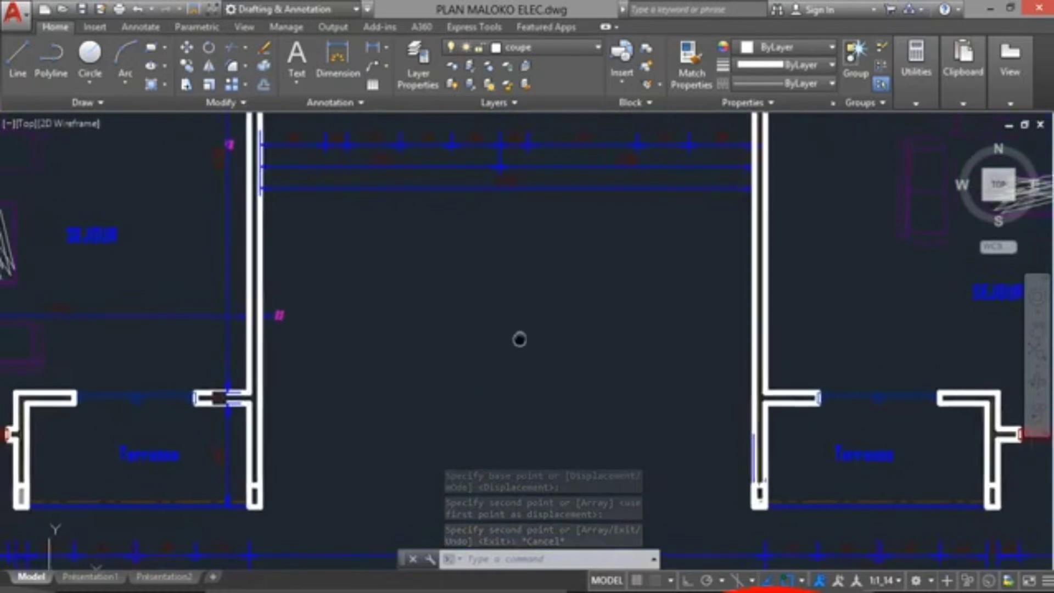
{"action": "scroll", "coordinate": [520, 339], "scroll_direction": "down", "scroll_amount": 2}
{"action": "scroll", "coordinate": [378, 268], "scroll_direction": "down", "scroll_amount": 4}
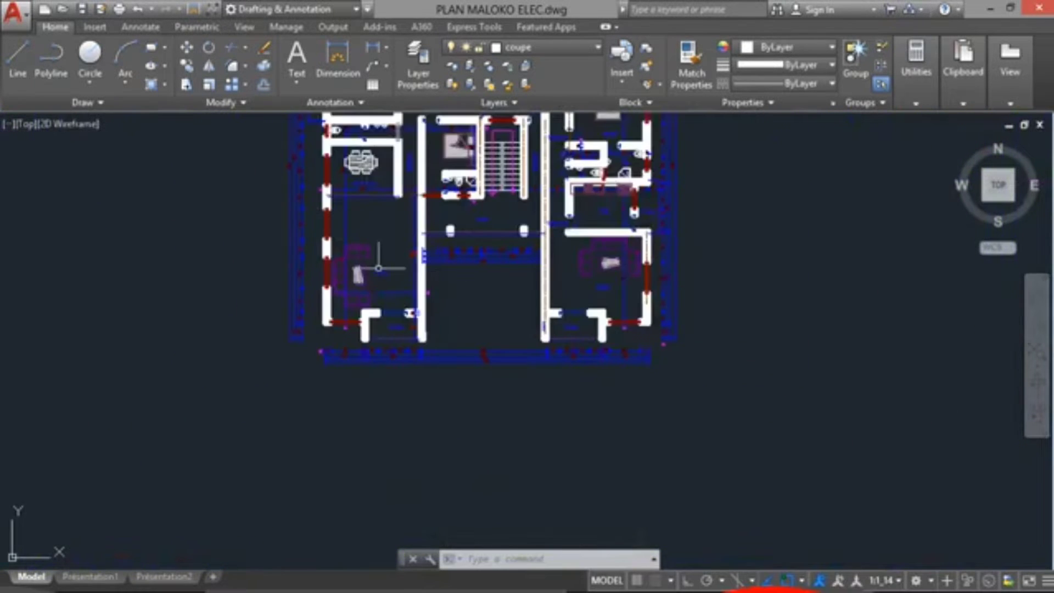
{"action": "scroll", "coordinate": [379, 268], "scroll_direction": "up", "scroll_amount": 8}
{"action": "scroll", "coordinate": [454, 242], "scroll_direction": "down", "scroll_amount": 2}
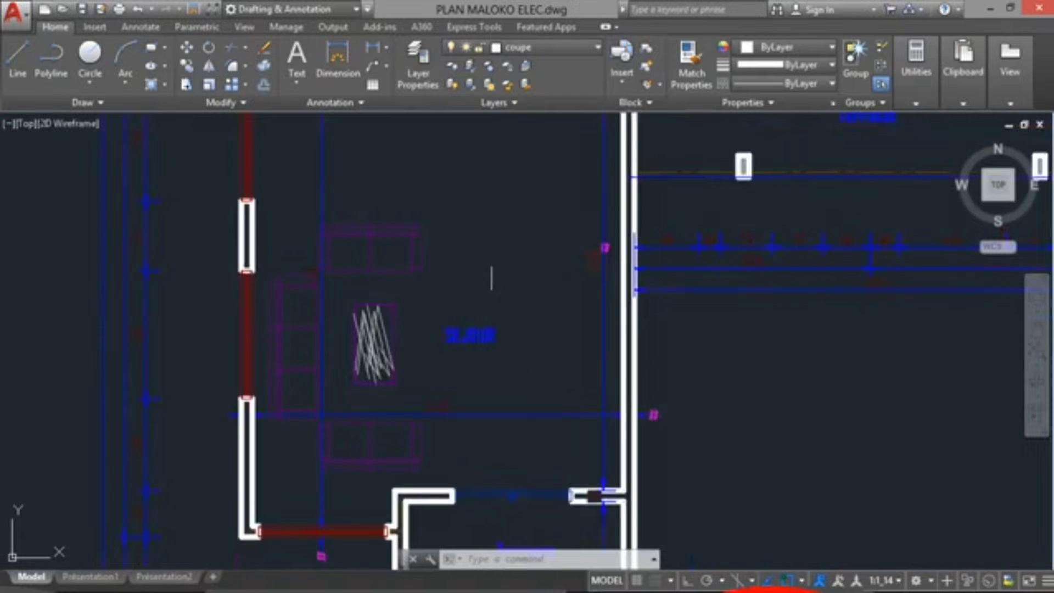
{"action": "scroll", "coordinate": [492, 278], "scroll_direction": "down", "scroll_amount": 2}
{"action": "scroll", "coordinate": [494, 292], "scroll_direction": "up", "scroll_amount": 3}
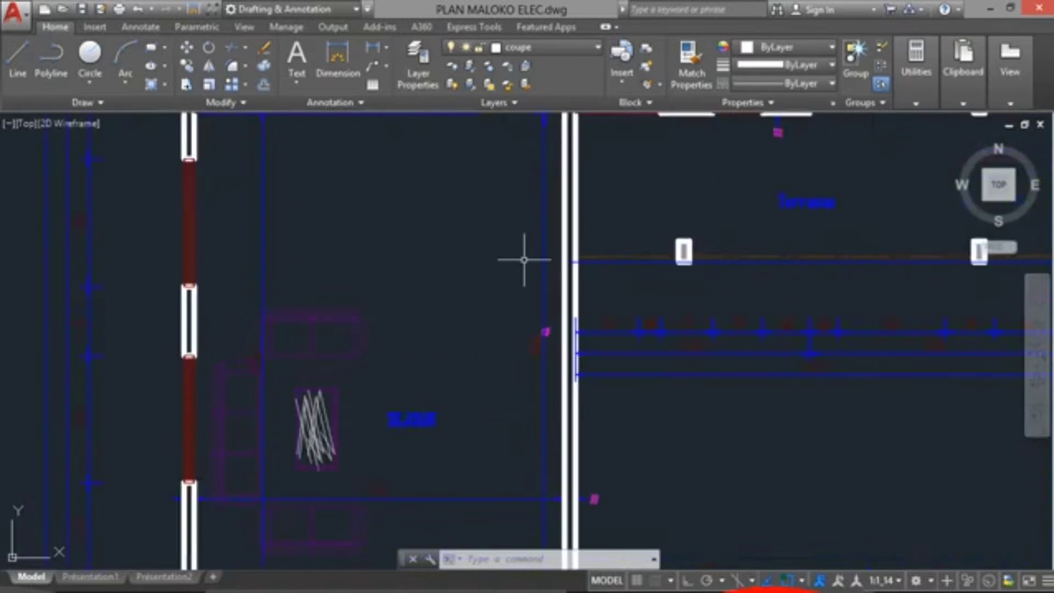
{"action": "scroll", "coordinate": [526, 259], "scroll_direction": "up", "scroll_amount": 2}
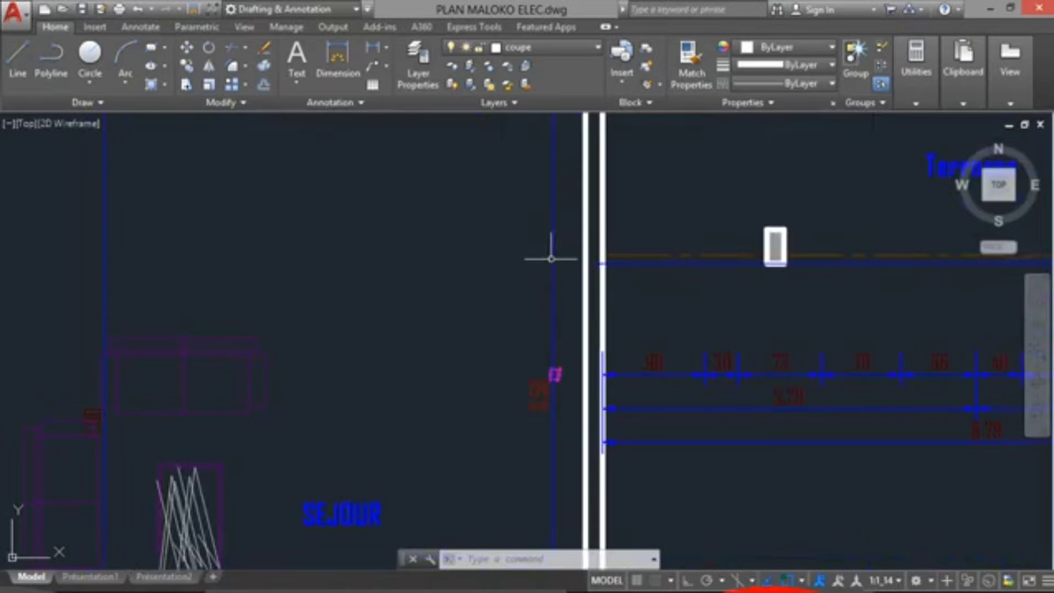
{"action": "left_click", "coordinate": [554, 259]}
{"action": "scroll", "coordinate": [516, 286], "scroll_direction": "down", "scroll_amount": 3}
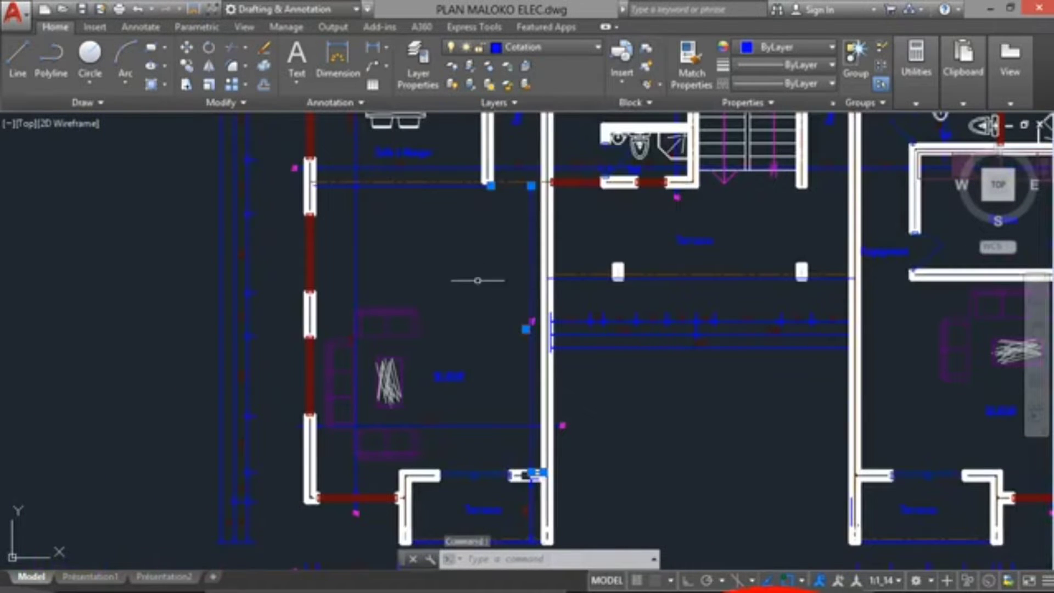
{"action": "scroll", "coordinate": [525, 281], "scroll_direction": "up", "scroll_amount": 2}
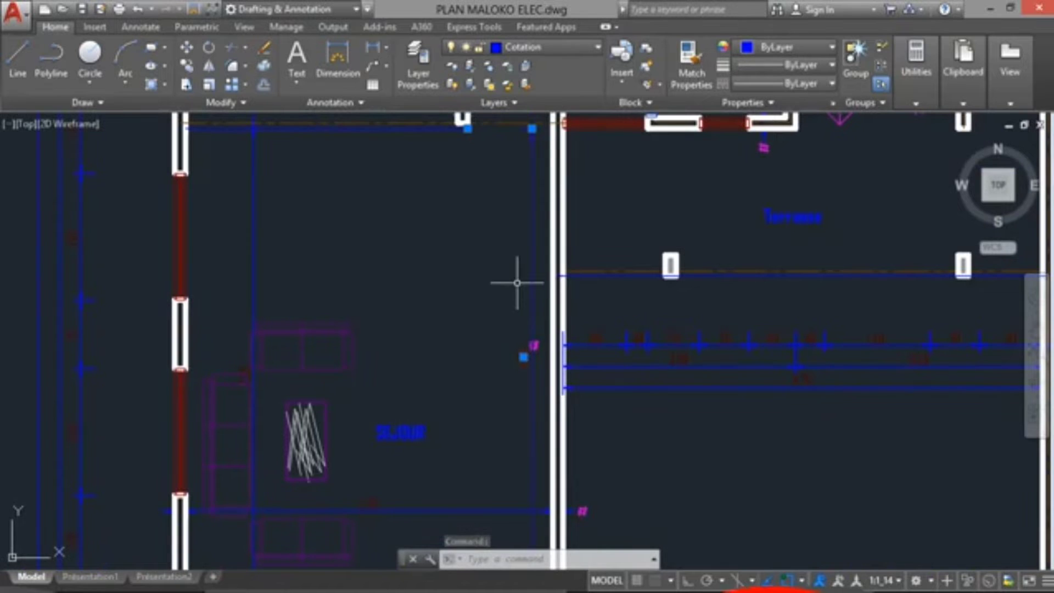
{"action": "key", "text": "Delete"}
Select all objects similar to the vertical A_Dimension line crossing the SEJOUR of the copied plan
{"action": "scroll", "coordinate": [356, 283], "scroll_direction": "down", "scroll_amount": 3}
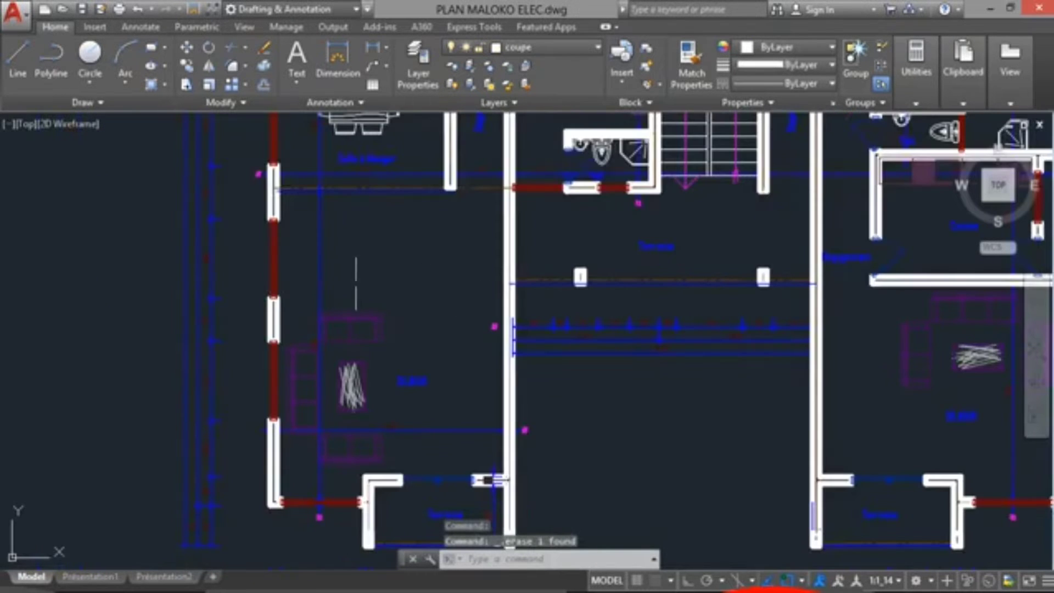
{"action": "left_click", "coordinate": [319, 254]}
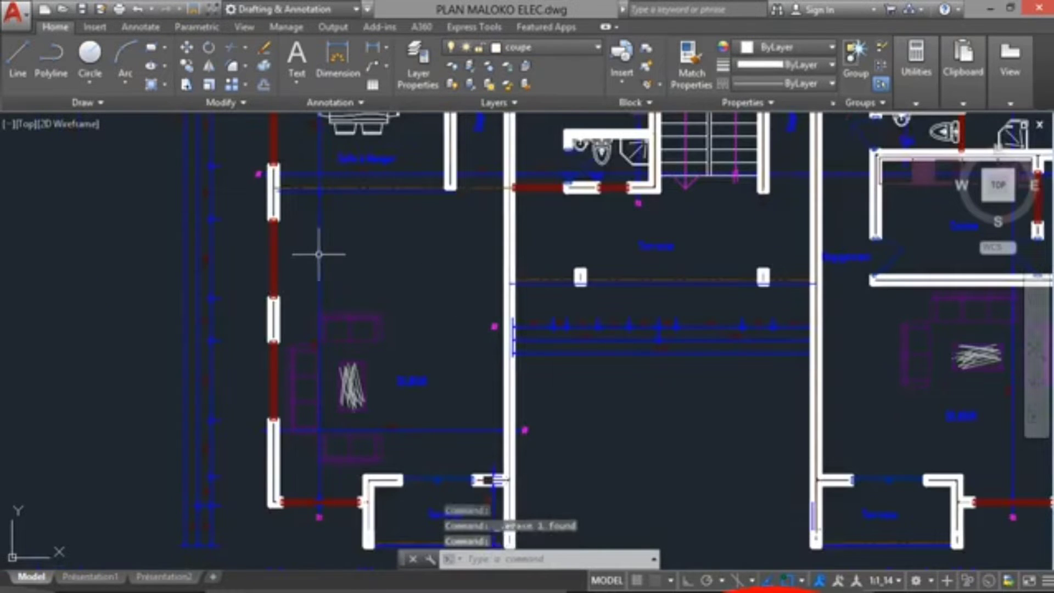
{"action": "right_click", "coordinate": [318, 254]}
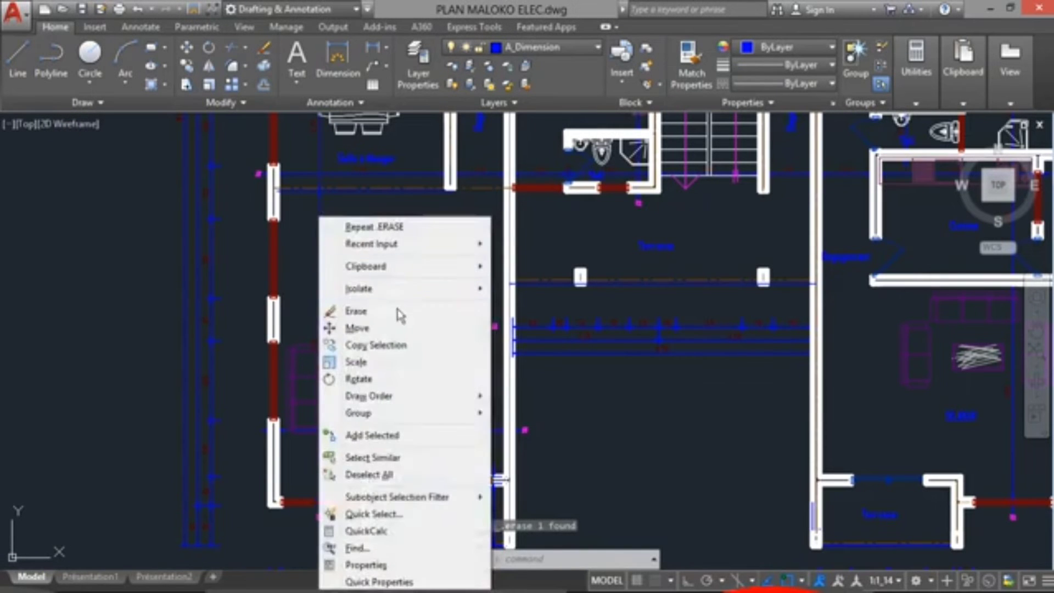
{"action": "left_click", "coordinate": [390, 459]}
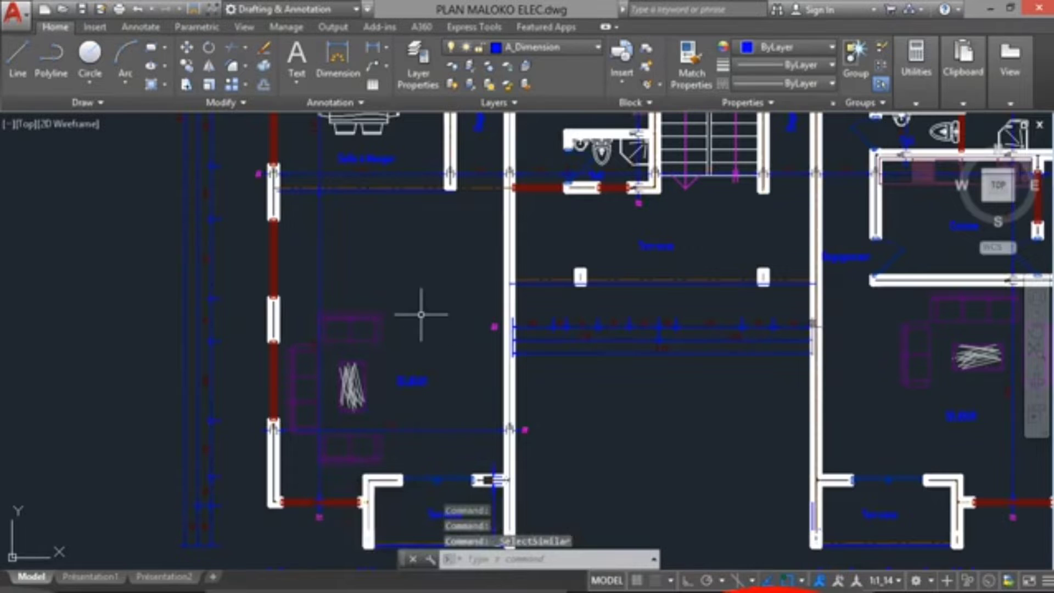
{"action": "scroll", "coordinate": [421, 315], "scroll_direction": "down", "scroll_amount": 2}
{"action": "scroll", "coordinate": [554, 374], "scroll_direction": "down", "scroll_amount": 2}
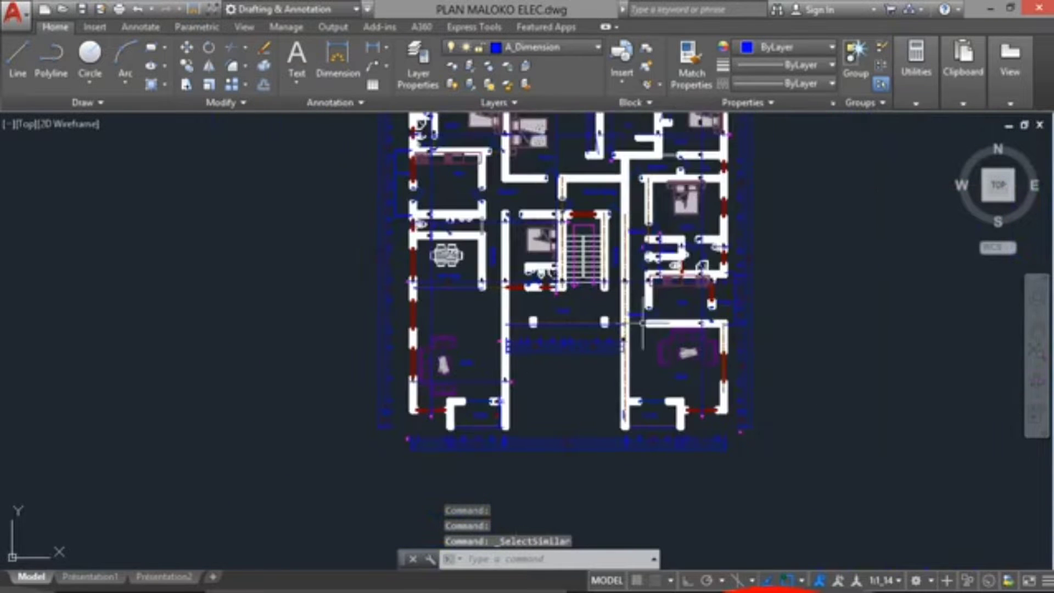
{"action": "scroll", "coordinate": [707, 243], "scroll_direction": "up", "scroll_amount": 5}
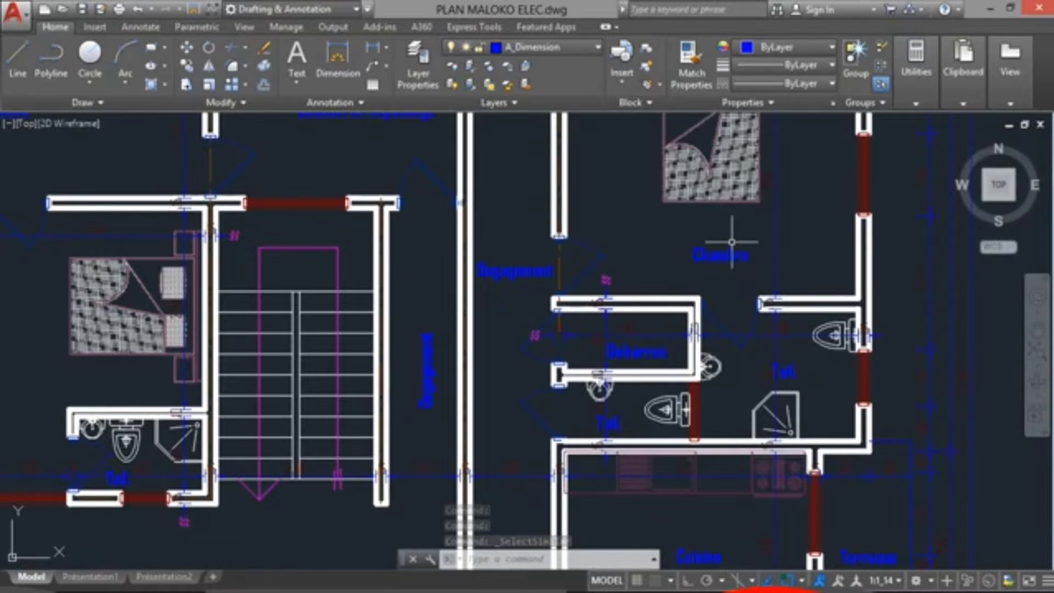
{"action": "scroll", "coordinate": [764, 231], "scroll_direction": "down", "scroll_amount": 6}
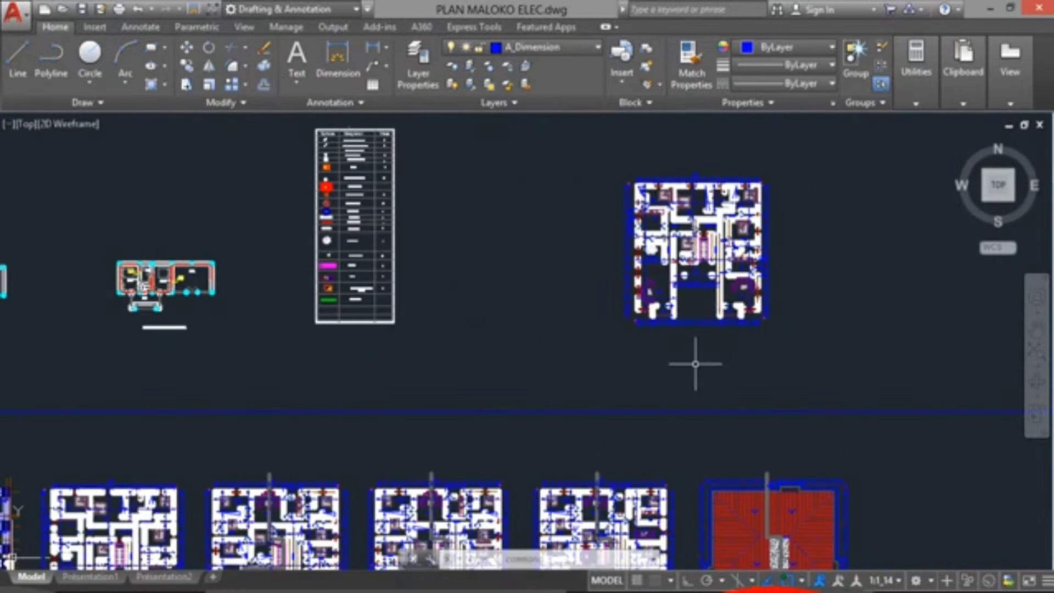
Remove the row of original drawings inside the blue frame from the selection of similar dimensions
{"action": "scroll", "coordinate": [695, 365], "scroll_direction": "down", "scroll_amount": 2}
{"action": "middle_click_drag", "start_coordinate": [690, 430], "coordinate": [705, 305]}
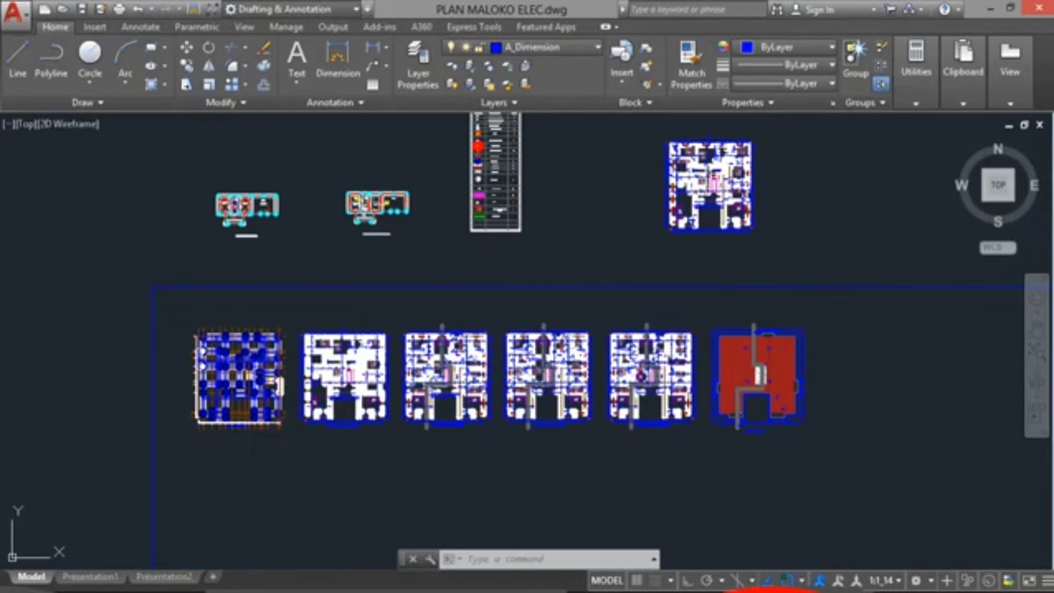
{"action": "left_click", "coordinate": [182, 311]}
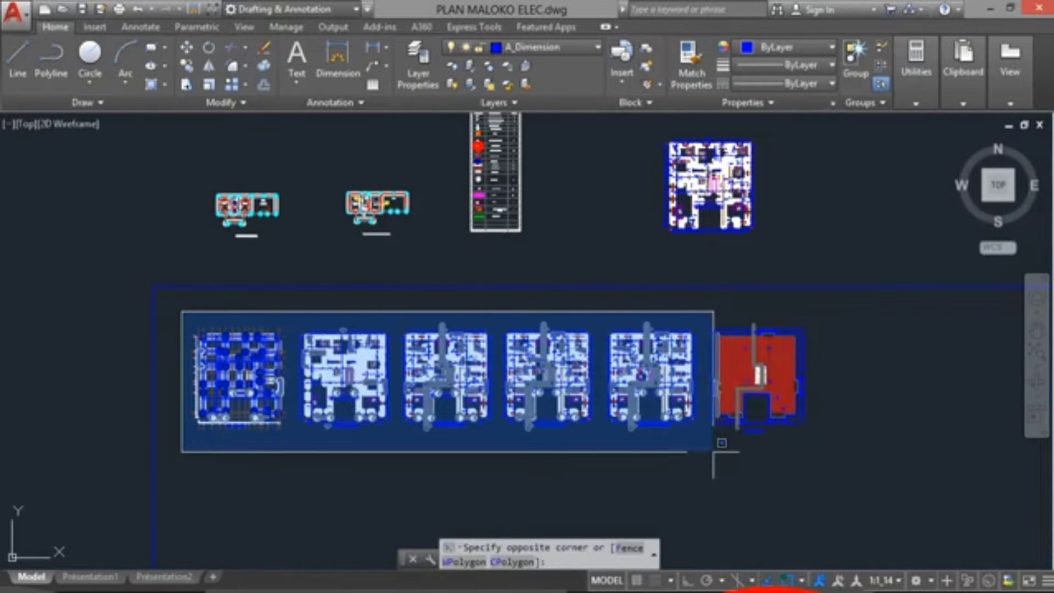
{"action": "key", "text": "Escape"}
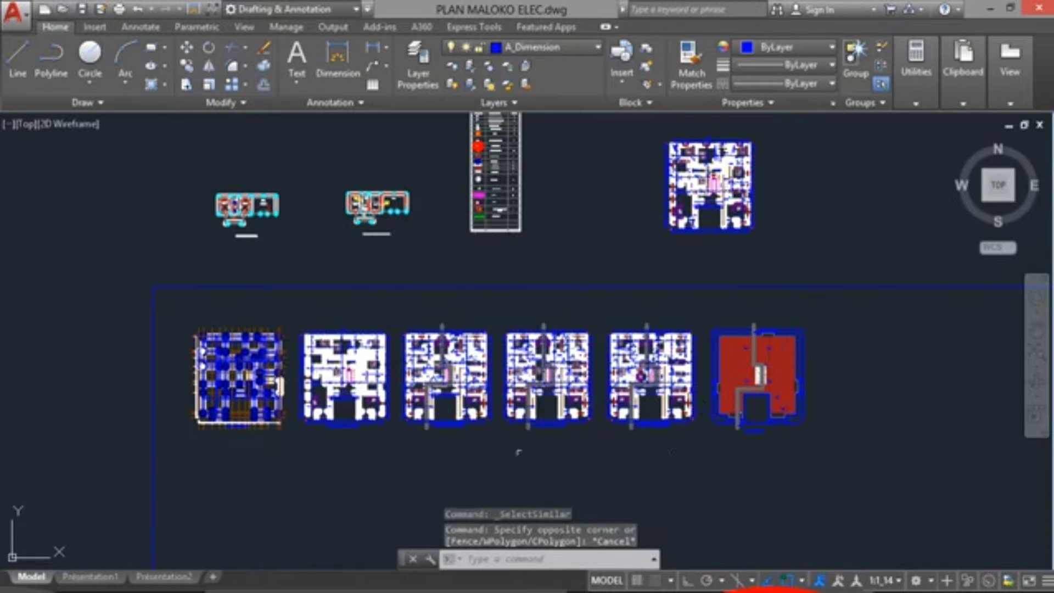
{"action": "left_click", "coordinate": [177, 310]}
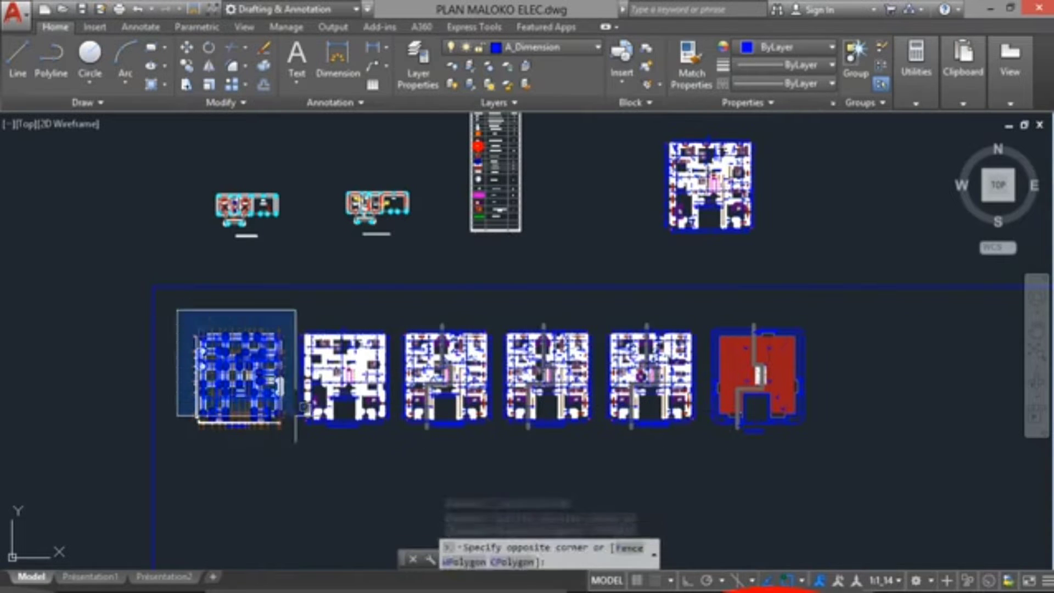
{"action": "left_click", "coordinate": [869, 486]}
{"action": "scroll", "coordinate": [431, 354], "scroll_direction": "up", "scroll_amount": 4}
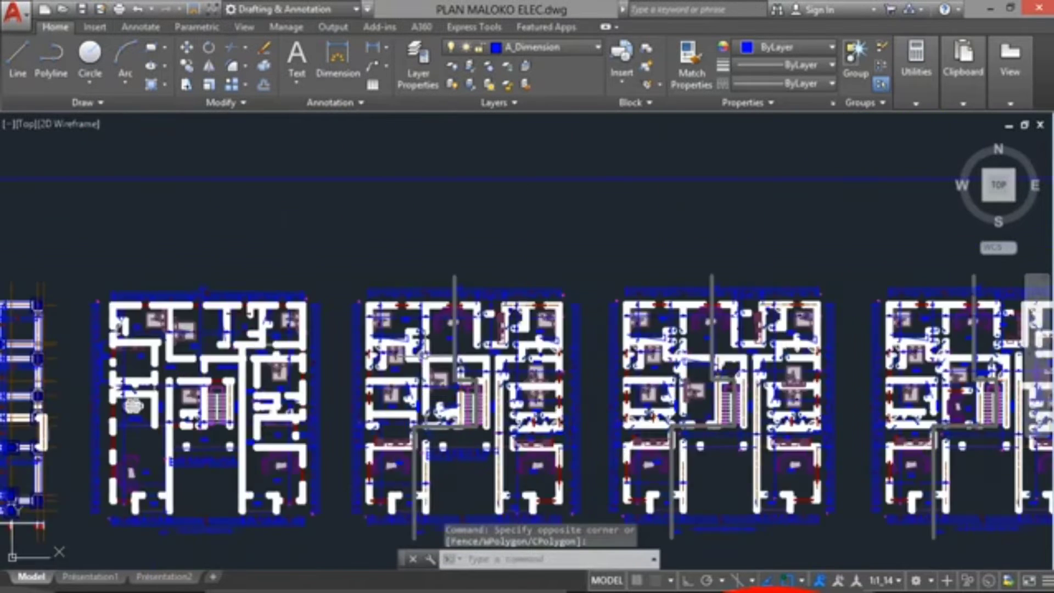
{"action": "scroll", "coordinate": [426, 356], "scroll_direction": "up", "scroll_amount": 5}
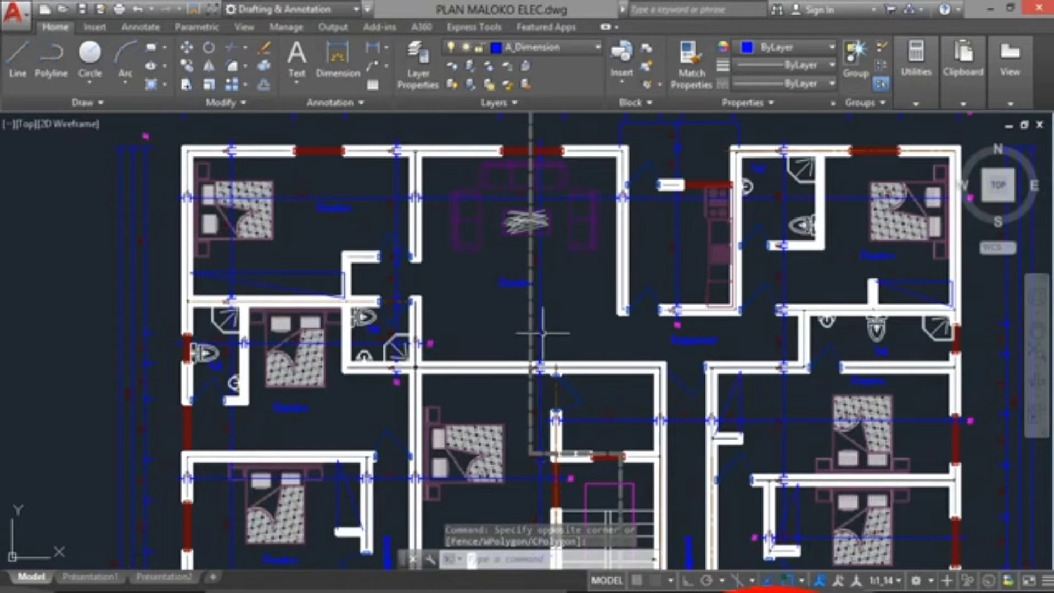
{"action": "scroll", "coordinate": [543, 367], "scroll_direction": "down", "scroll_amount": 6}
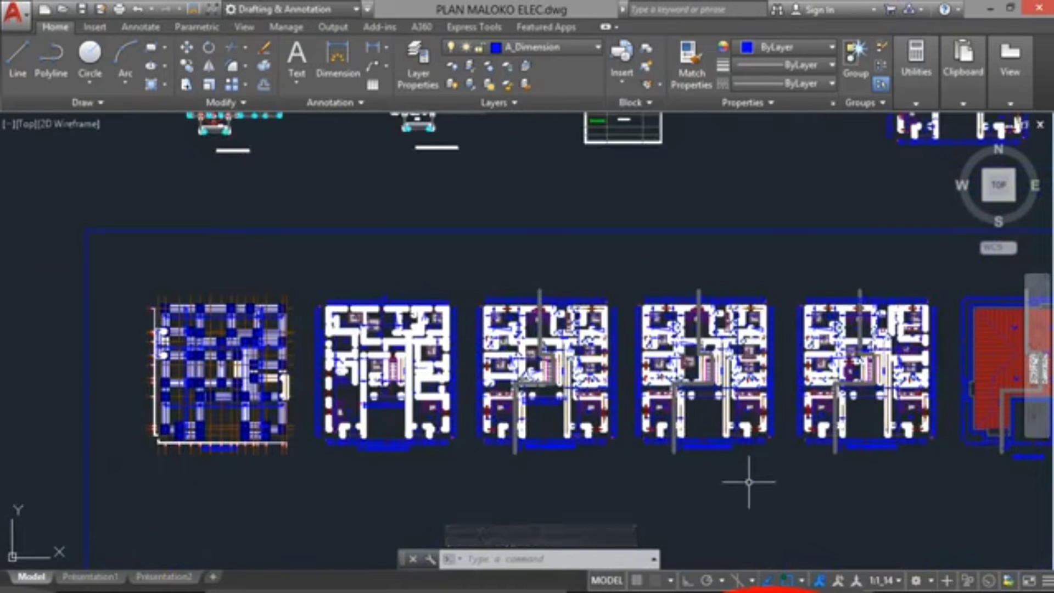
{"action": "scroll", "coordinate": [754, 482], "scroll_direction": "down", "scroll_amount": 2}
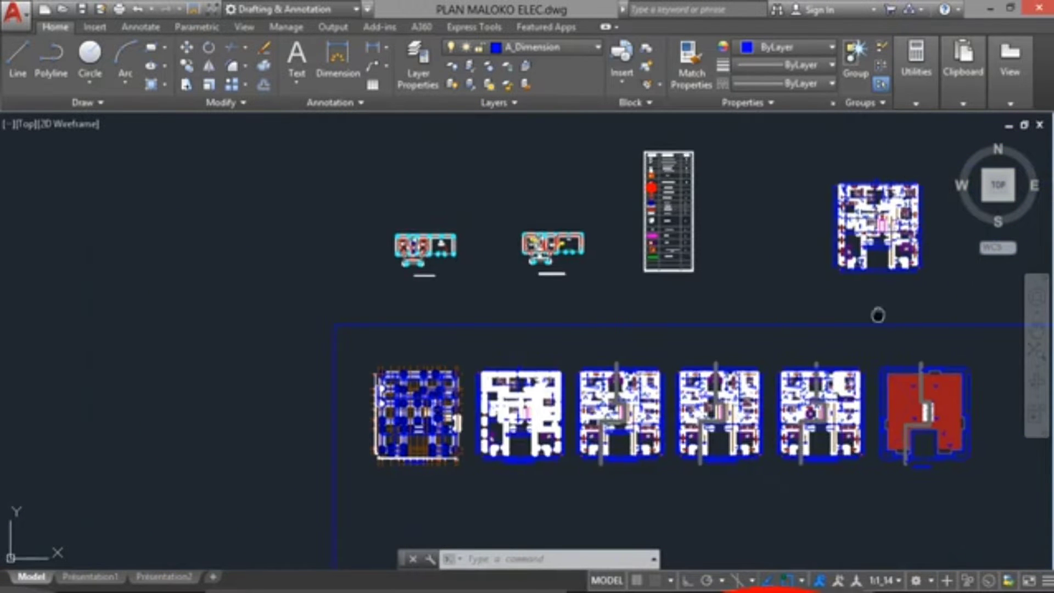
Erase the dimensions still selected in the copied ground-floor plan above the blue frame
{"action": "scroll", "coordinate": [744, 367], "scroll_direction": "up", "scroll_amount": 3}
{"action": "scroll", "coordinate": [657, 350], "scroll_direction": "up", "scroll_amount": 4}
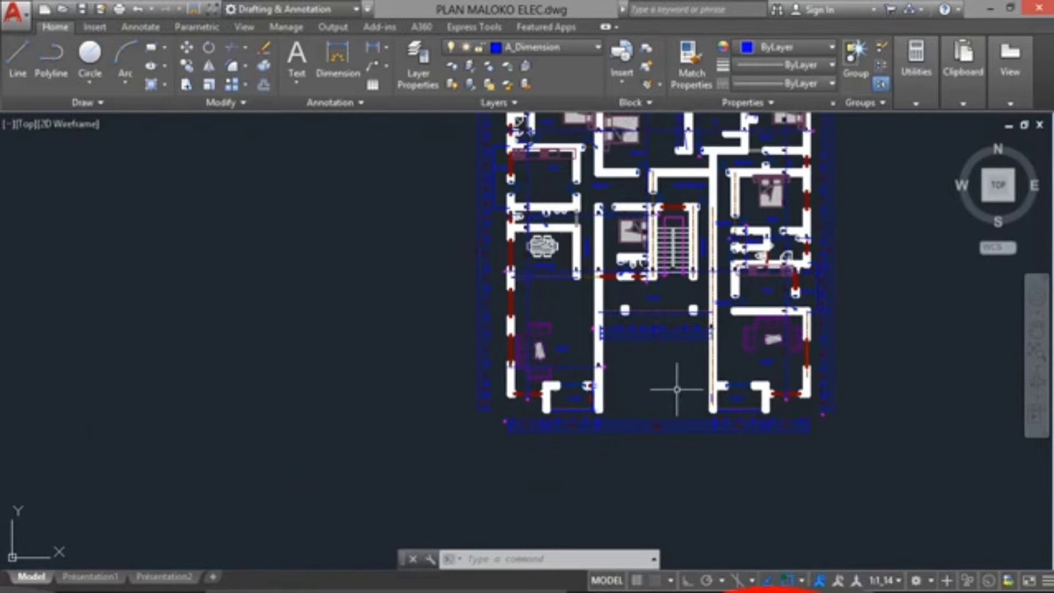
{"action": "scroll", "coordinate": [676, 377], "scroll_direction": "down", "scroll_amount": 2}
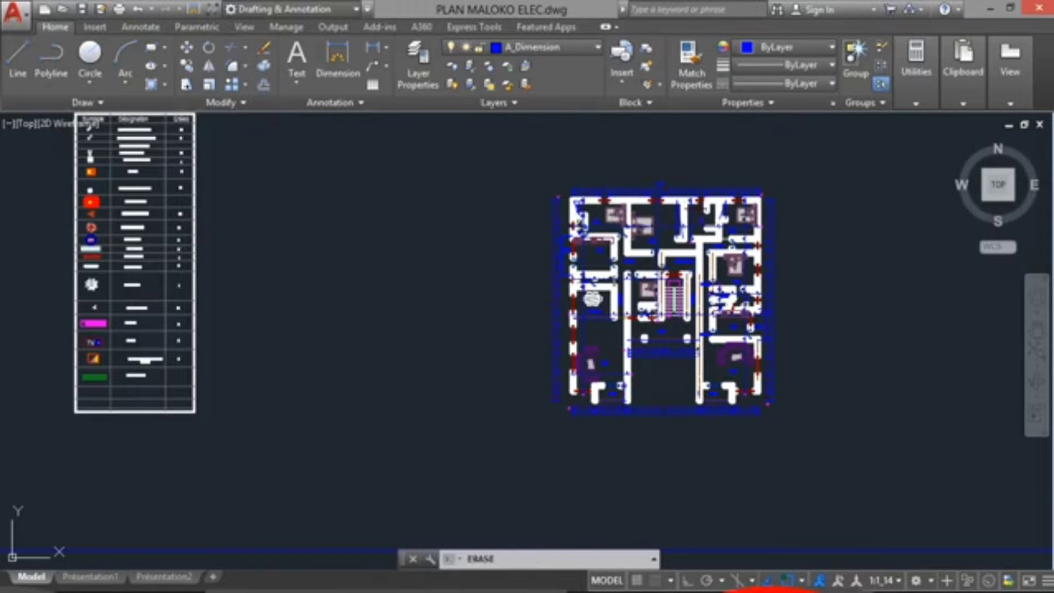
{"action": "key", "text": "Delete"}
Compare the copied plan with the original floor plans to check that only the copy's dimensions were erased
{"action": "scroll", "coordinate": [635, 319], "scroll_direction": "up", "scroll_amount": 5}
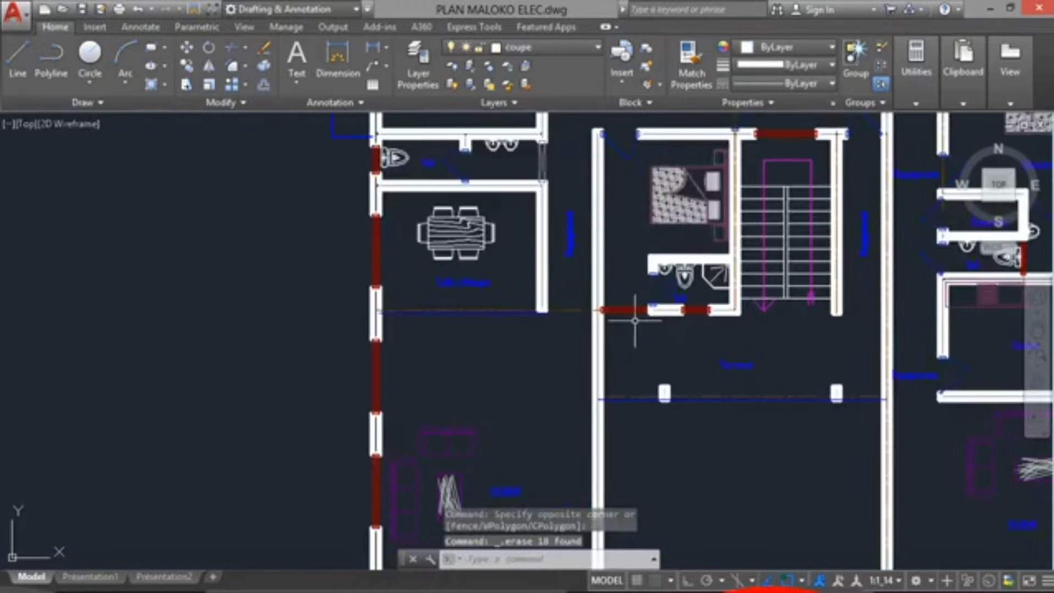
{"action": "scroll", "coordinate": [549, 365], "scroll_direction": "down", "scroll_amount": 3}
{"action": "scroll", "coordinate": [636, 388], "scroll_direction": "up", "scroll_amount": 1}
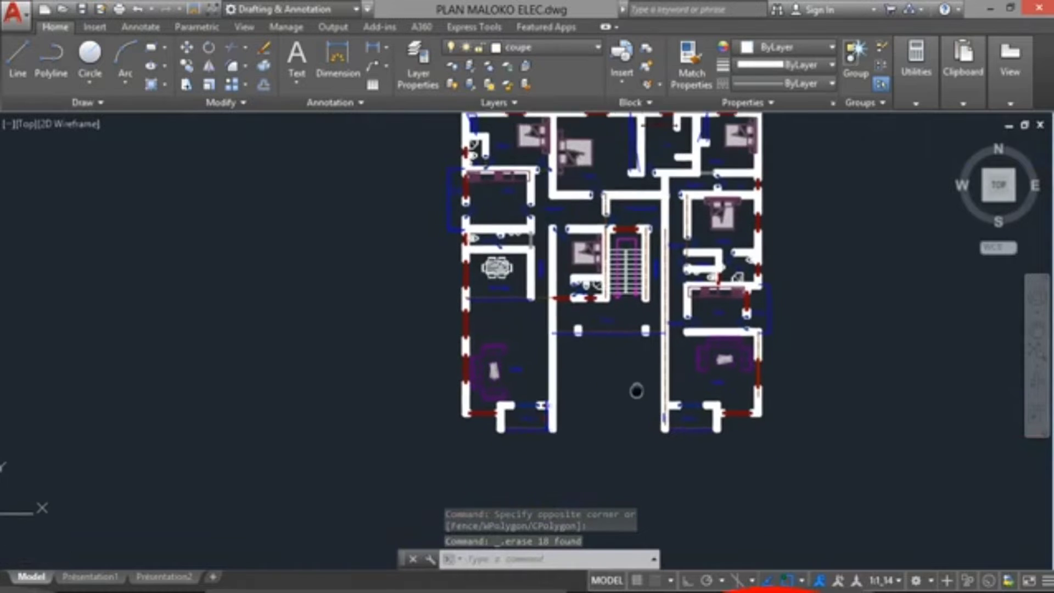
{"action": "scroll", "coordinate": [726, 379], "scroll_direction": "up", "scroll_amount": 3}
{"action": "scroll", "coordinate": [730, 377], "scroll_direction": "down", "scroll_amount": 7}
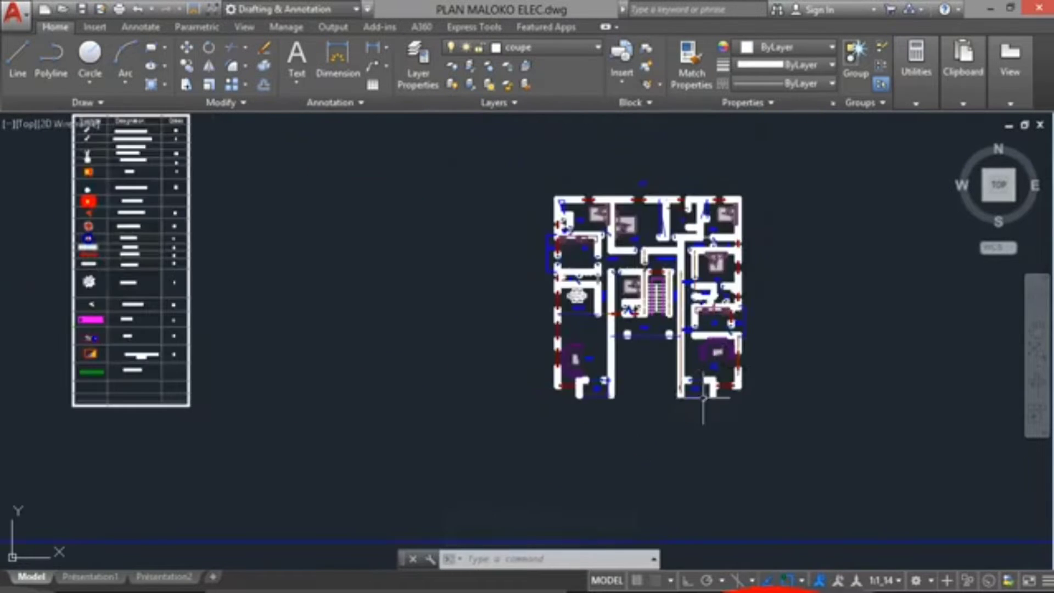
{"action": "scroll", "coordinate": [565, 459], "scroll_direction": "down", "scroll_amount": 2}
{"action": "scroll", "coordinate": [582, 418], "scroll_direction": "up", "scroll_amount": 8}
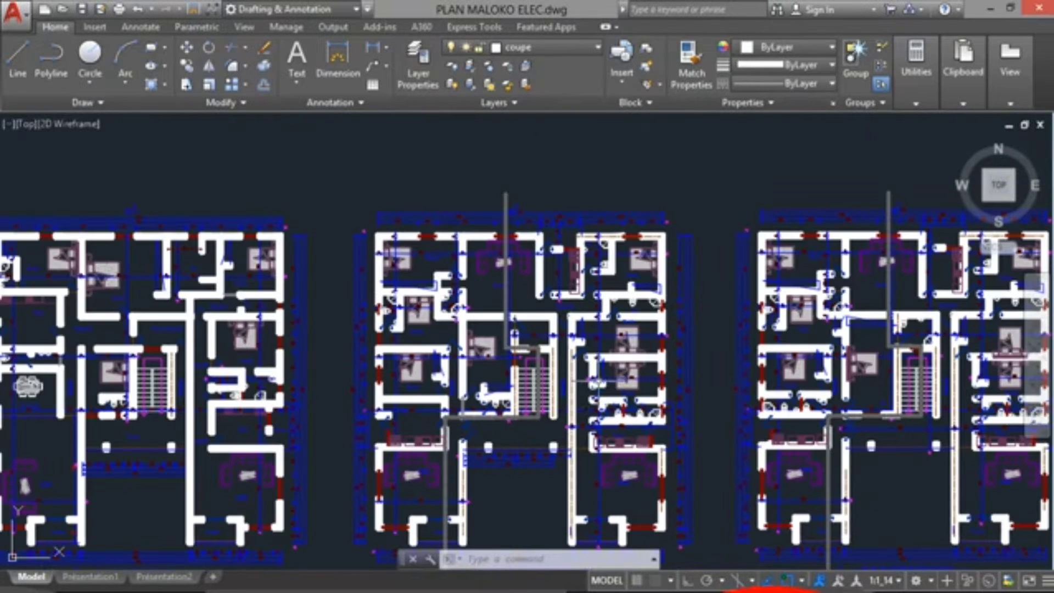
{"action": "scroll", "coordinate": [614, 366], "scroll_direction": "down", "scroll_amount": 5}
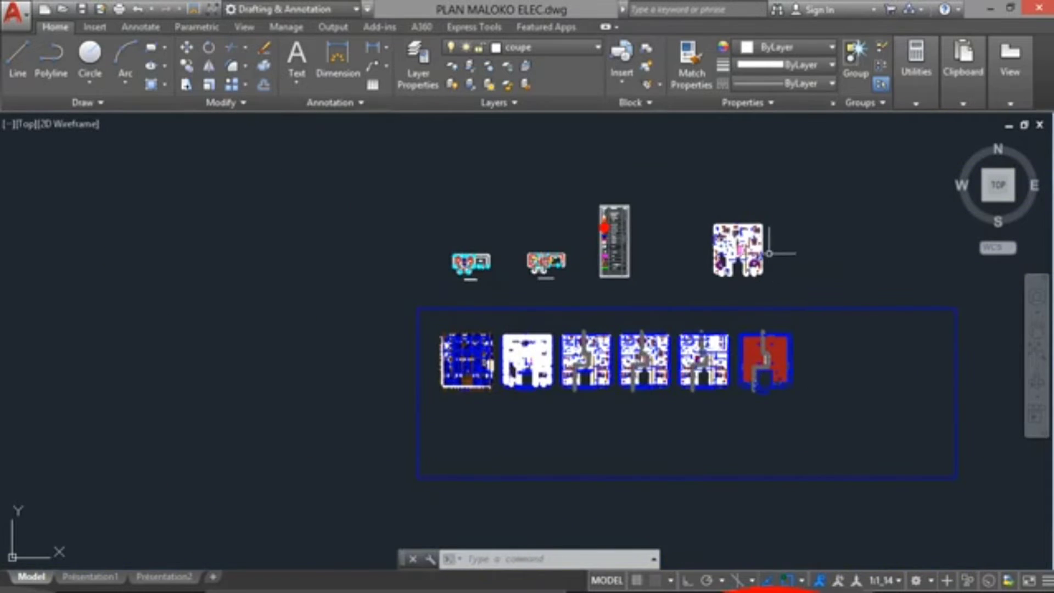
{"action": "scroll", "coordinate": [772, 248], "scroll_direction": "up", "scroll_amount": 5}
{"action": "scroll", "coordinate": [703, 304], "scroll_direction": "up", "scroll_amount": 7}
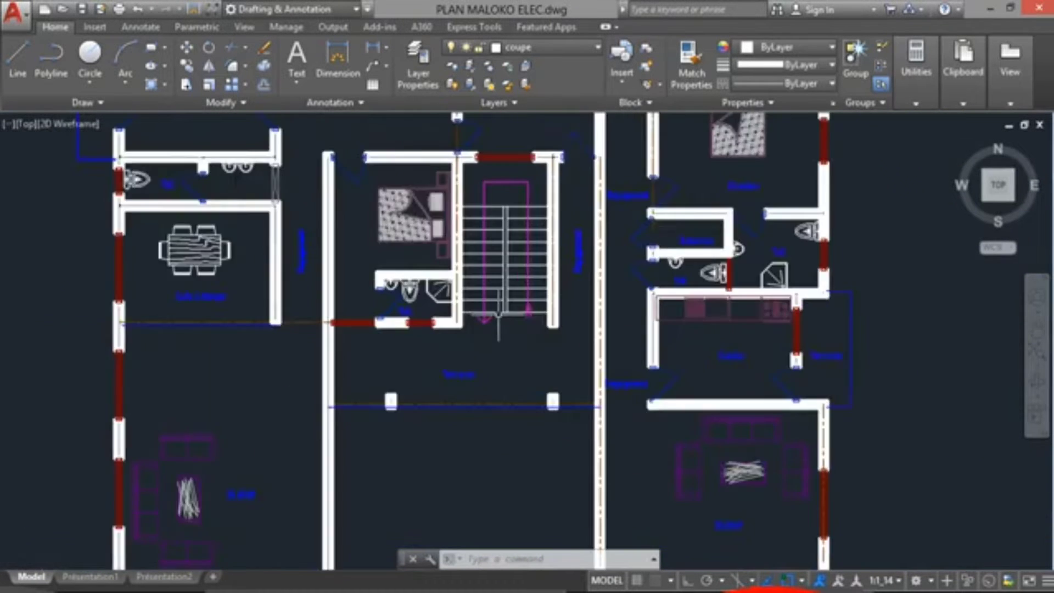
{"action": "scroll", "coordinate": [624, 363], "scroll_direction": "down", "scroll_amount": 6}
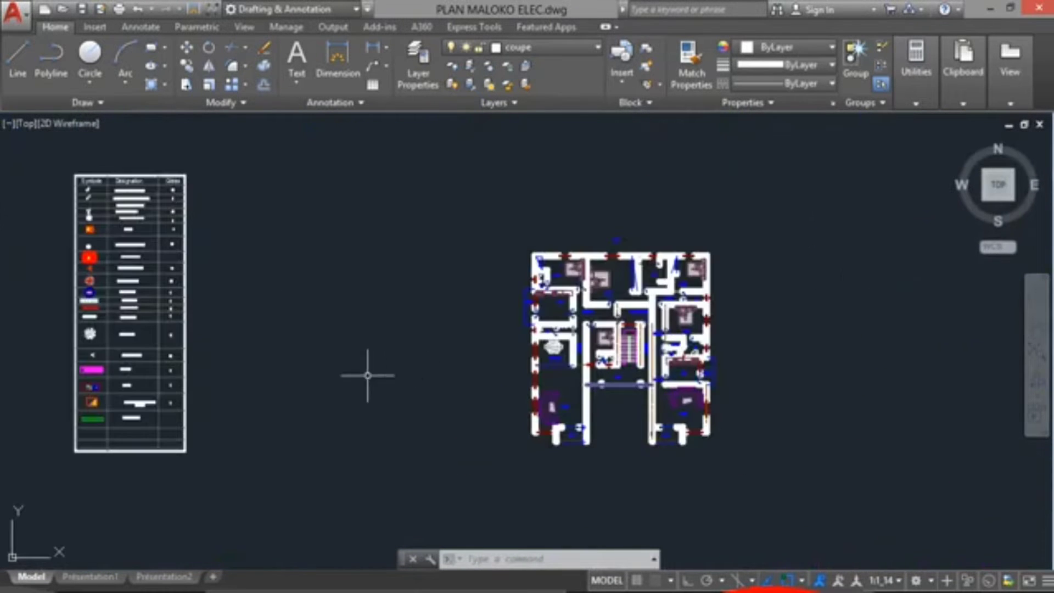
Examine the upper rows of the symbol legend table, from Interrupteur va et vient encastré to Hublot etanche
{"action": "middle_click_drag", "start_coordinate": [321, 365], "coordinate": [619, 345]}
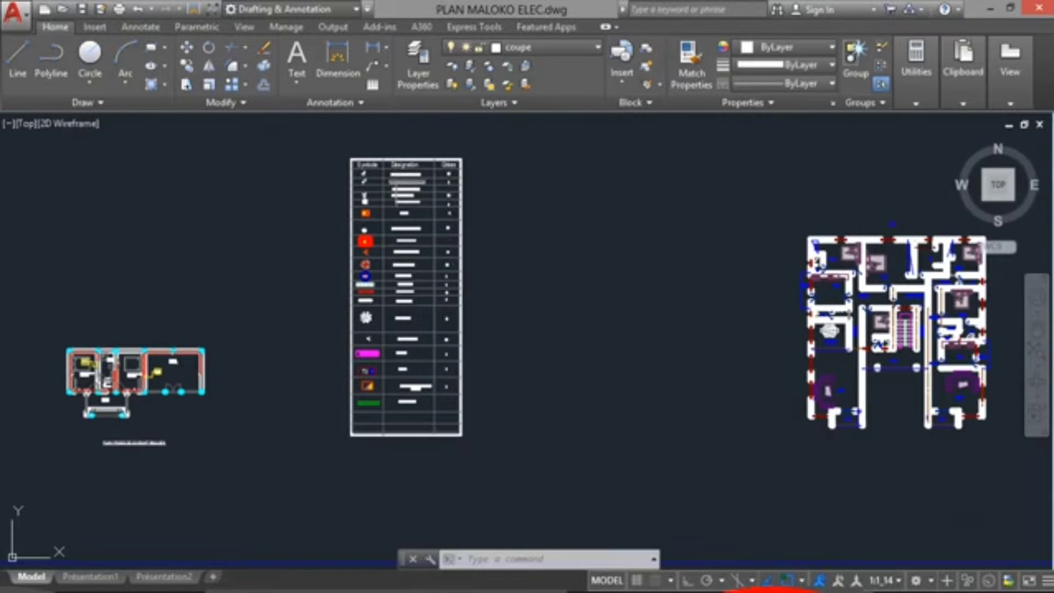
{"action": "scroll", "coordinate": [398, 171], "scroll_direction": "up", "scroll_amount": 4}
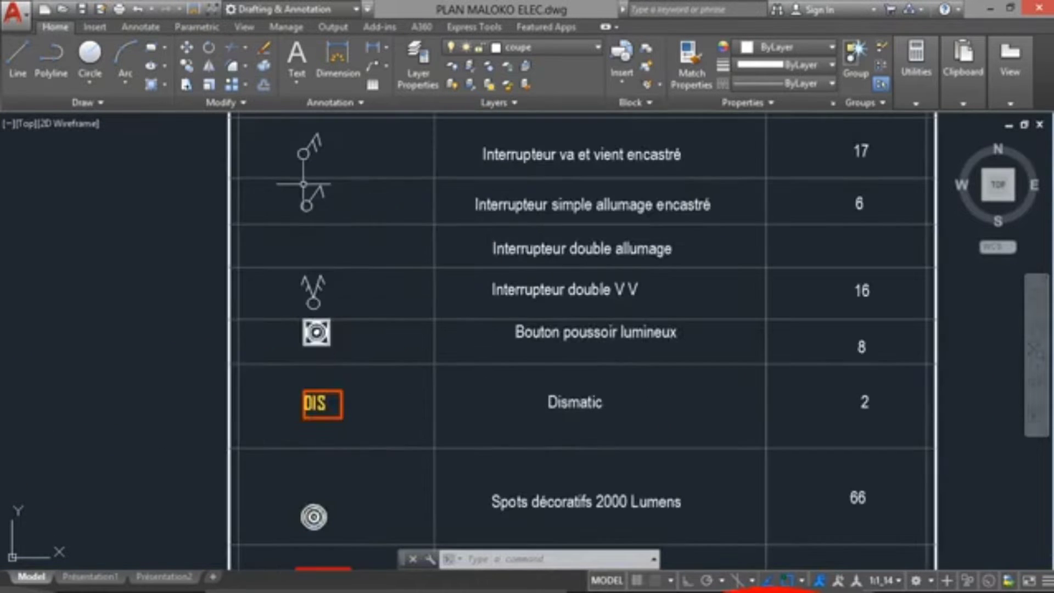
{"action": "scroll", "coordinate": [307, 184], "scroll_direction": "up", "scroll_amount": 4}
{"action": "scroll", "coordinate": [424, 403], "scroll_direction": "down", "scroll_amount": 2}
{"action": "middle_click_drag", "start_coordinate": [401, 474], "coordinate": [411, 306]}
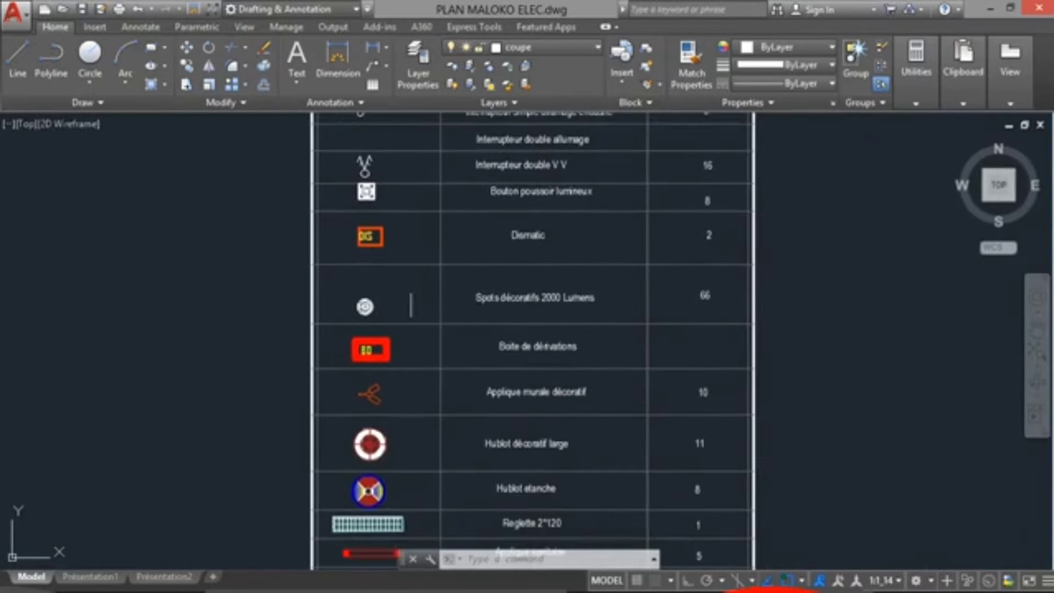
{"action": "scroll", "coordinate": [383, 314], "scroll_direction": "up", "scroll_amount": 2}
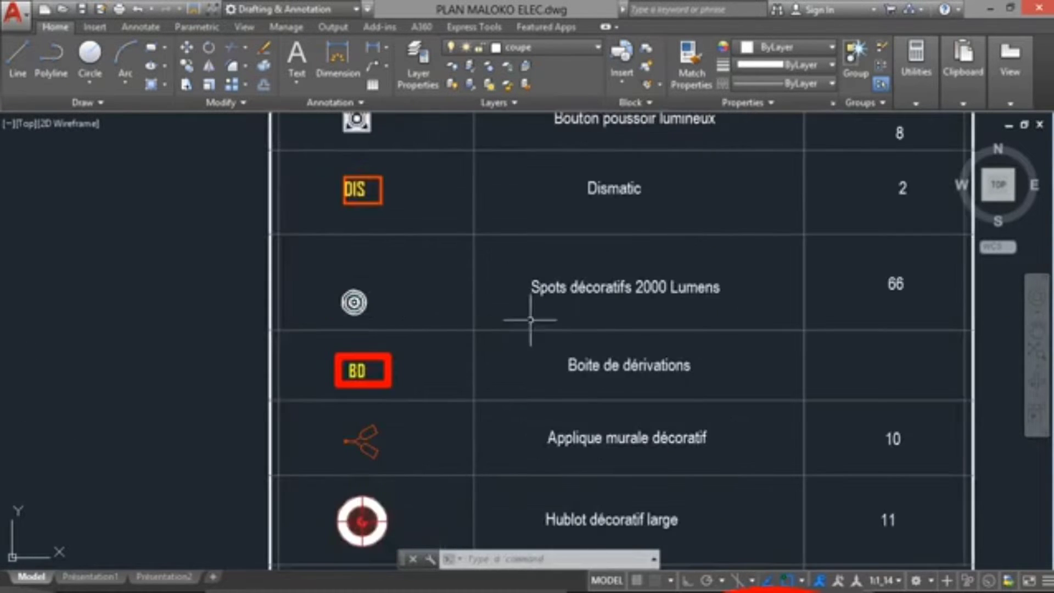
{"action": "scroll", "coordinate": [465, 329], "scroll_direction": "down", "scroll_amount": 2}
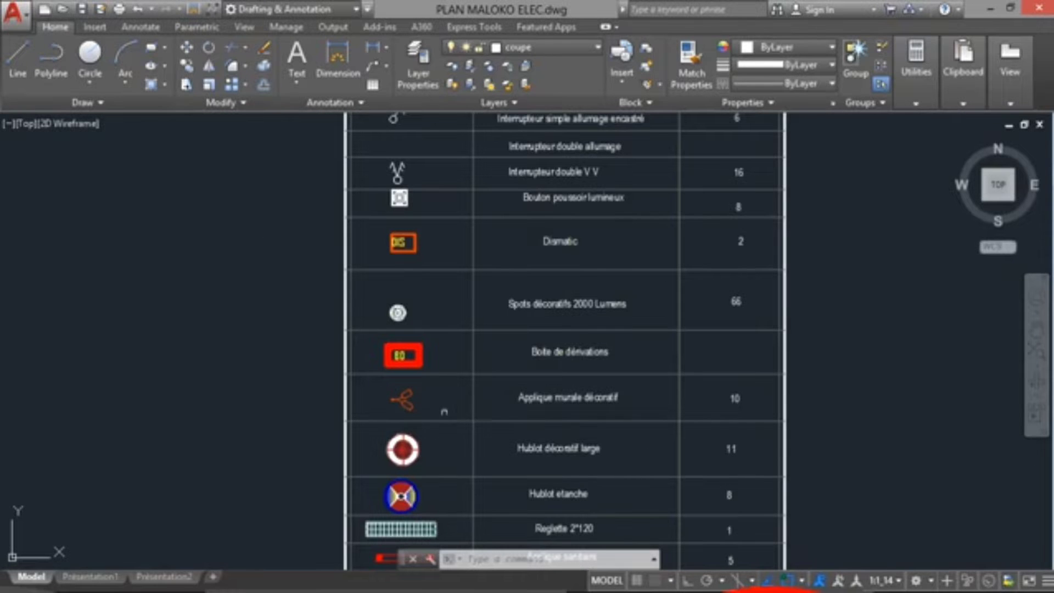
{"action": "scroll", "coordinate": [463, 419], "scroll_direction": "down", "scroll_amount": 2}
Examine the lower rows of the symbol legend table, from Reglette 2*120 to Chemain de câble
{"action": "middle_click_drag", "start_coordinate": [469, 439], "coordinate": [477, 282]}
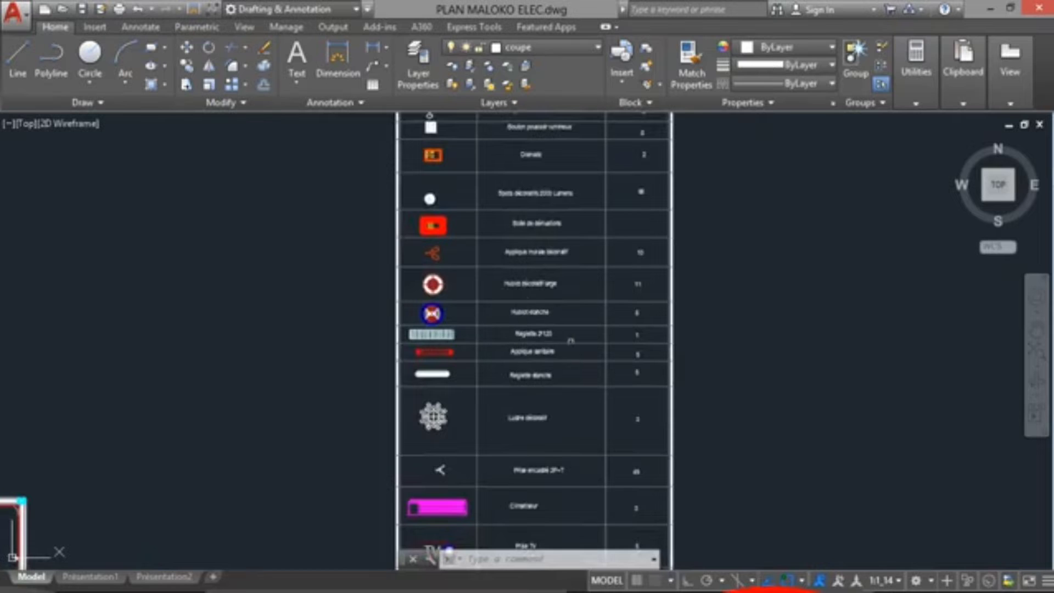
{"action": "scroll", "coordinate": [551, 323], "scroll_direction": "up", "scroll_amount": 2}
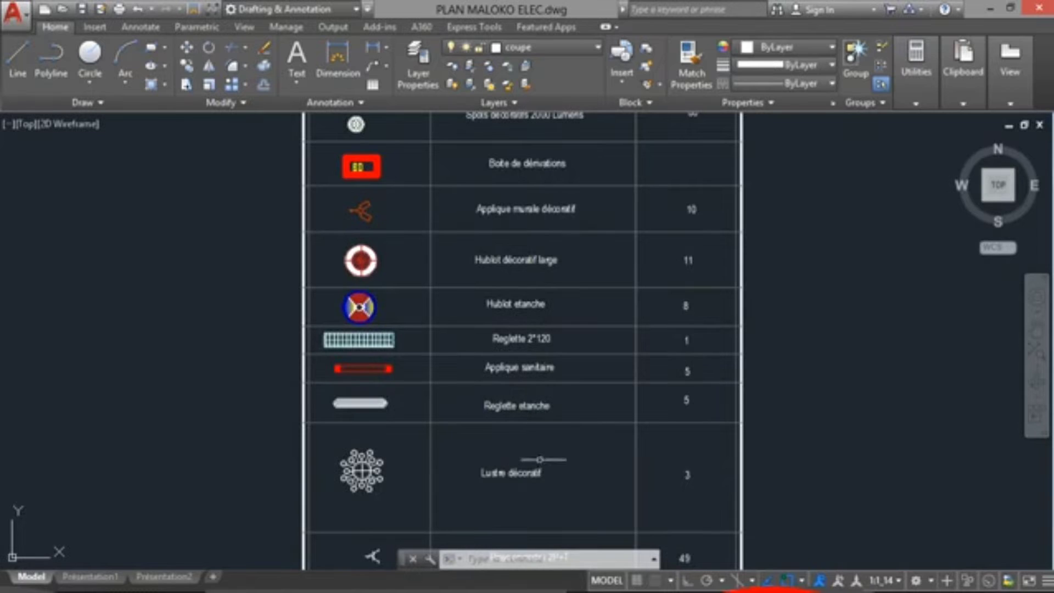
{"action": "scroll", "coordinate": [527, 449], "scroll_direction": "down", "scroll_amount": 2}
{"action": "middle_click_drag", "start_coordinate": [528, 448], "coordinate": [473, 356]}
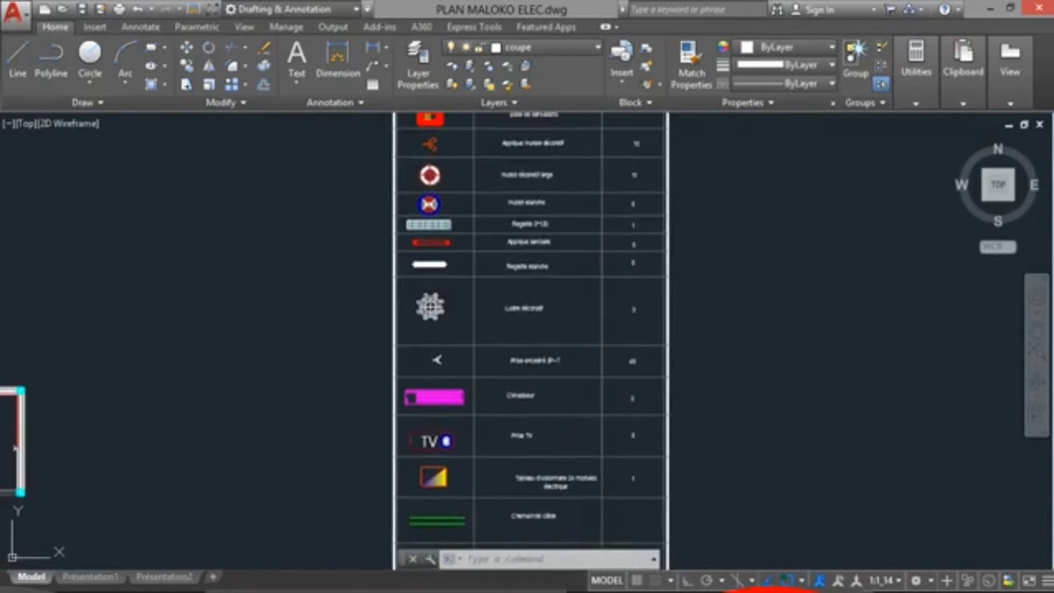
{"action": "scroll", "coordinate": [464, 359], "scroll_direction": "up", "scroll_amount": 4}
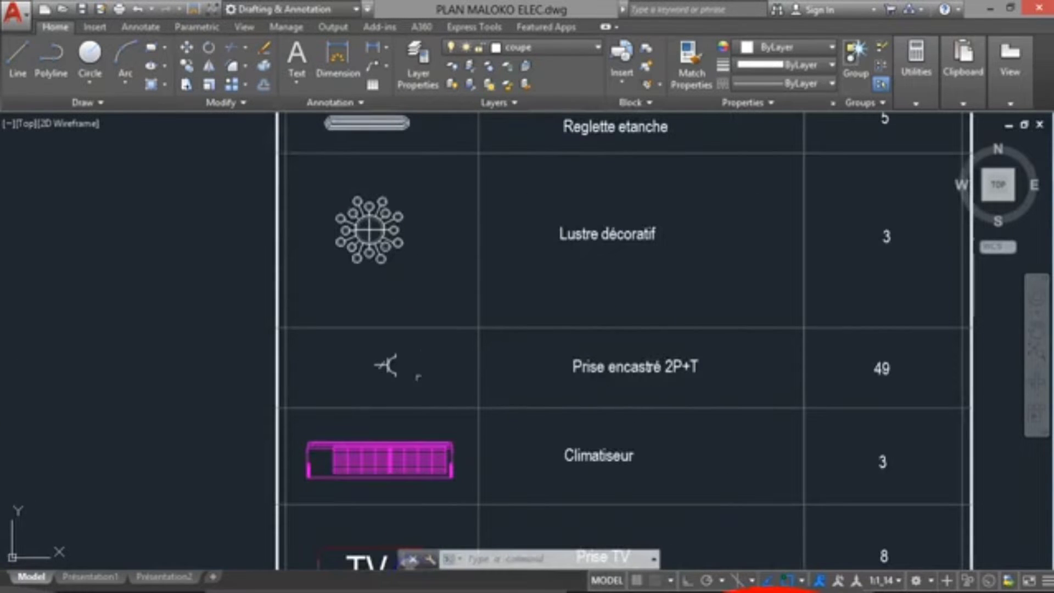
{"action": "scroll", "coordinate": [588, 381], "scroll_direction": "down", "scroll_amount": 2}
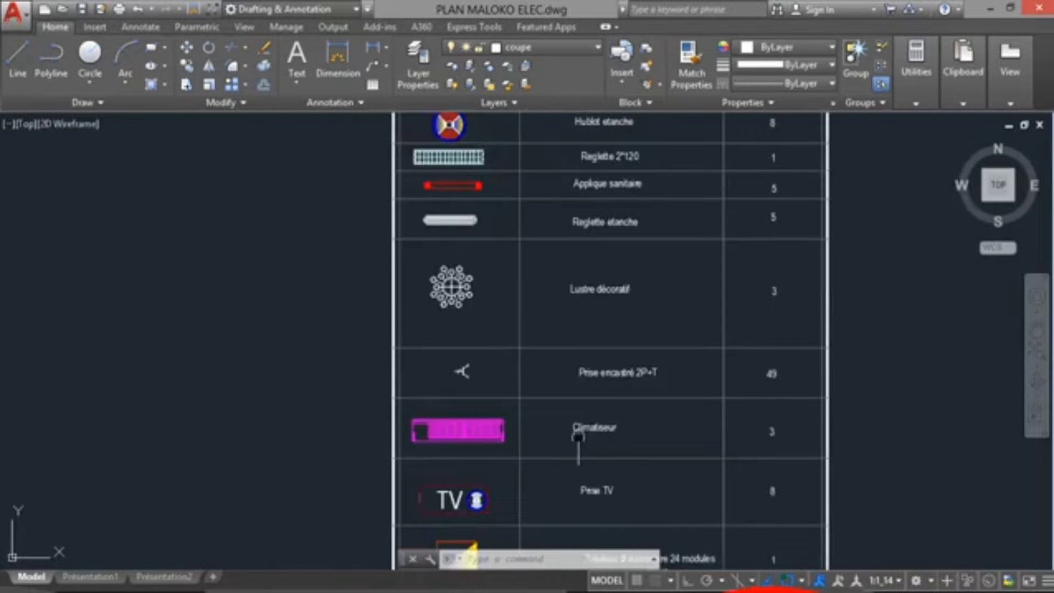
{"action": "middle_click_drag", "start_coordinate": [579, 437], "coordinate": [574, 264]}
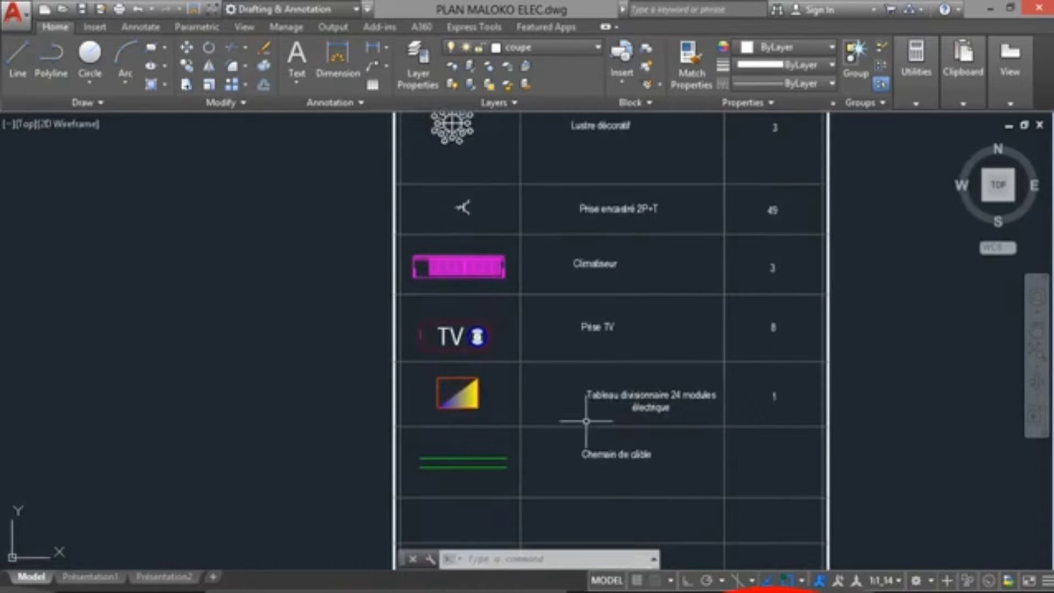
{"action": "middle_click_drag", "start_coordinate": [505, 447], "coordinate": [521, 285]}
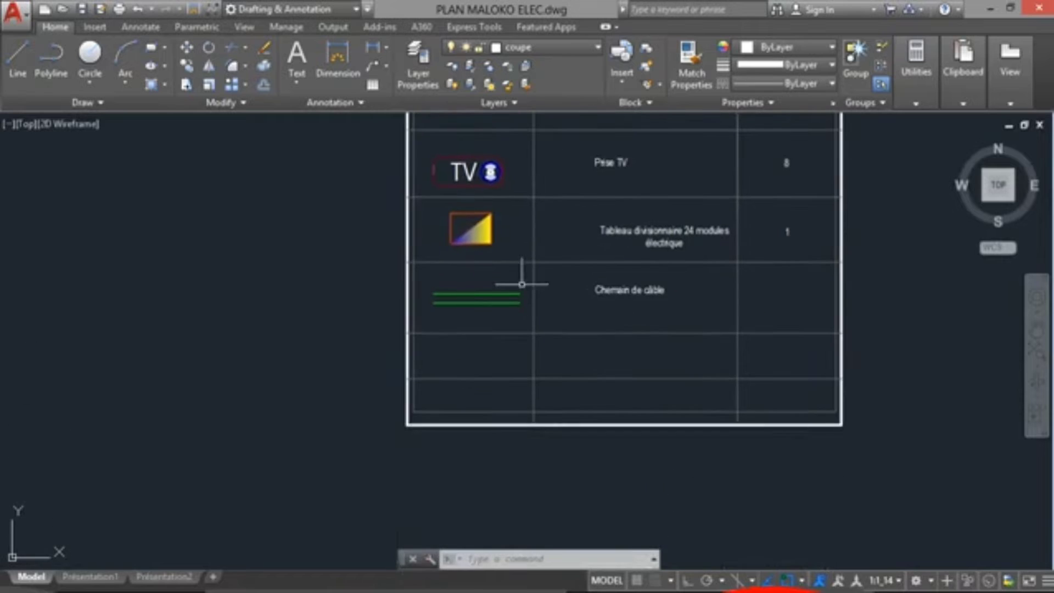
{"action": "scroll", "coordinate": [614, 335], "scroll_direction": "down", "scroll_amount": 4}
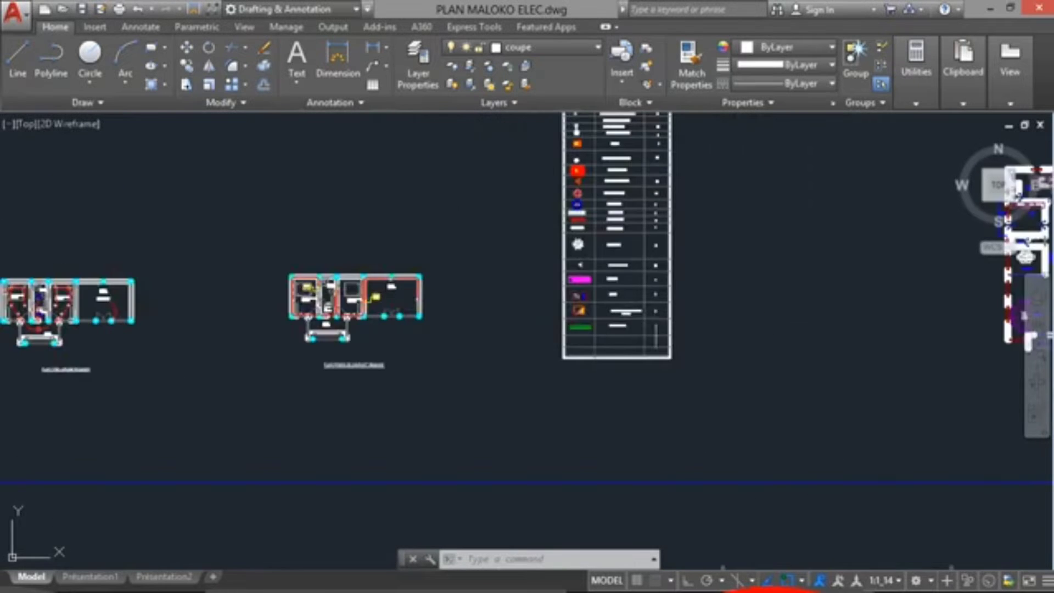
Examine the cleaned plan copy around the stairs, the terraces and the SEJOUR below the kitchen
{"action": "scroll", "coordinate": [635, 311], "scroll_direction": "up", "scroll_amount": 2}
{"action": "middle_click_drag", "start_coordinate": [615, 319], "coordinate": [440, 318]}
{"action": "scroll", "coordinate": [439, 330], "scroll_direction": "down", "scroll_amount": 3}
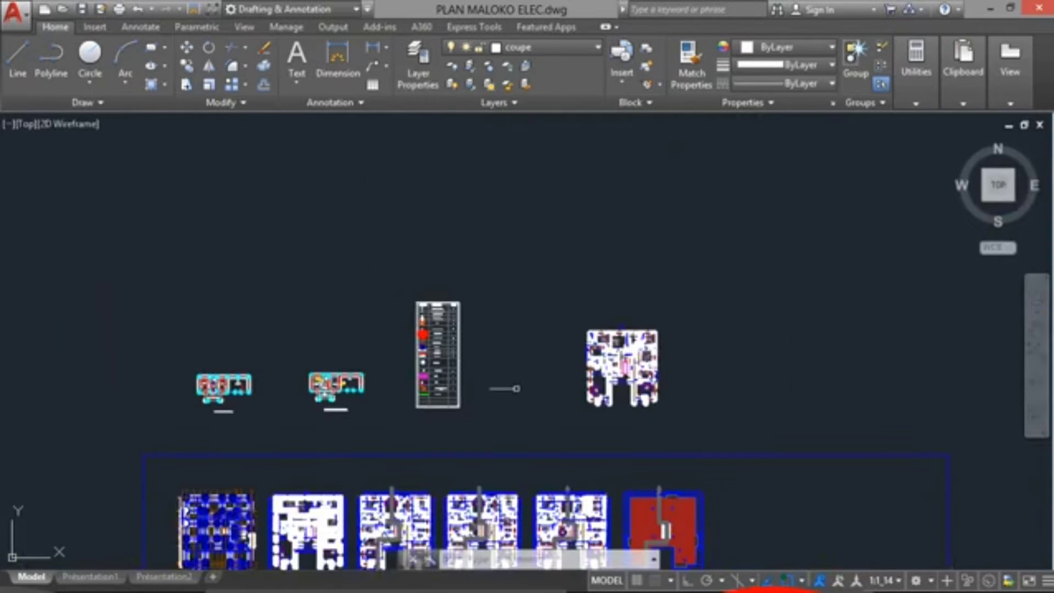
{"action": "scroll", "coordinate": [652, 409], "scroll_direction": "up", "scroll_amount": 6}
{"action": "middle_click_drag", "start_coordinate": [652, 409], "coordinate": [478, 255]}
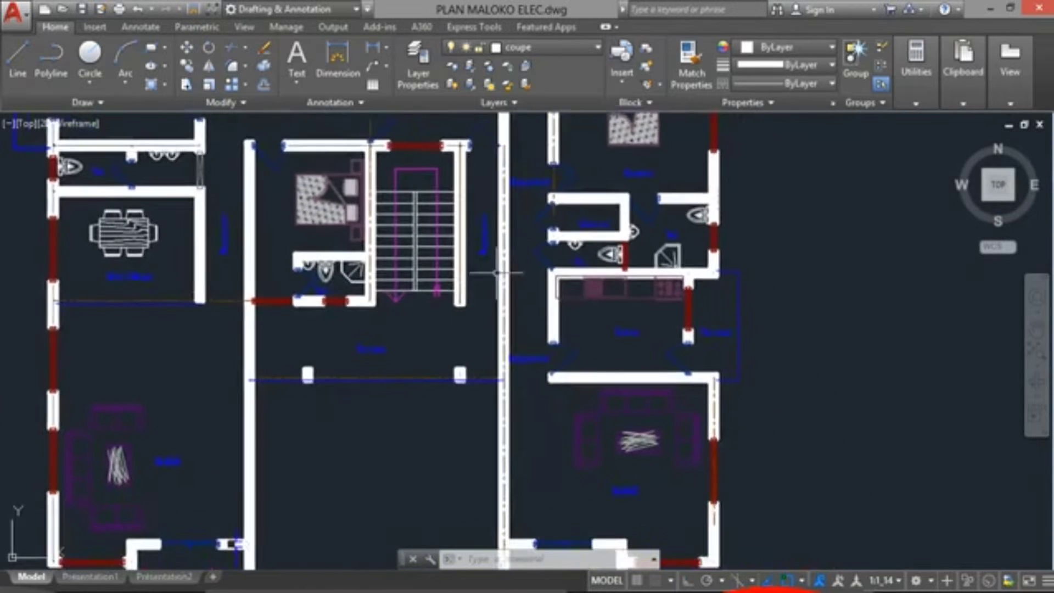
{"action": "scroll", "coordinate": [593, 461], "scroll_direction": "up", "scroll_amount": 4}
{"action": "scroll", "coordinate": [558, 352], "scroll_direction": "down", "scroll_amount": 4}
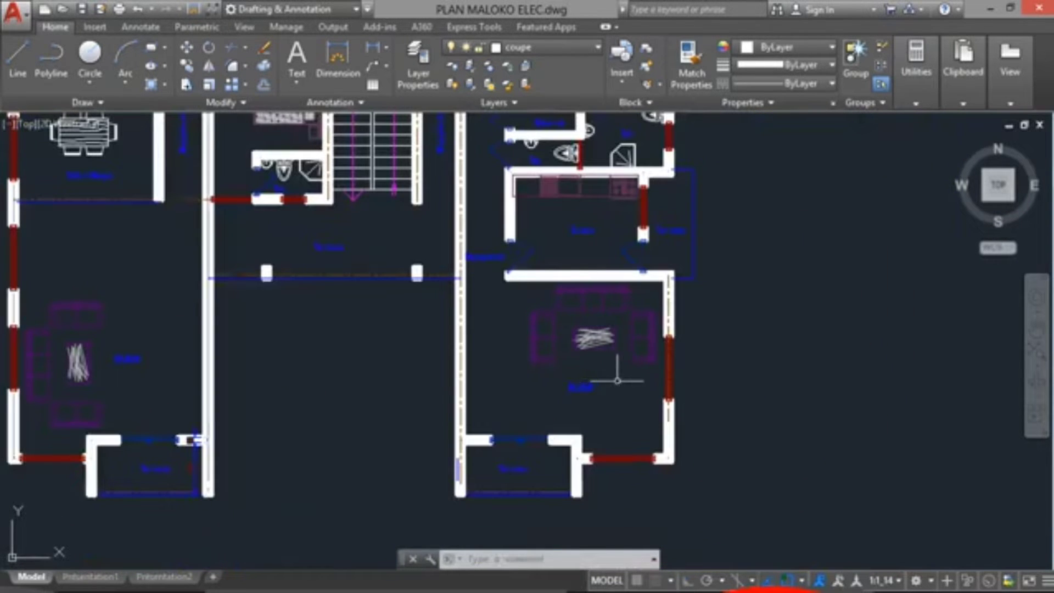
{"action": "scroll", "coordinate": [564, 387], "scroll_direction": "up", "scroll_amount": 4}
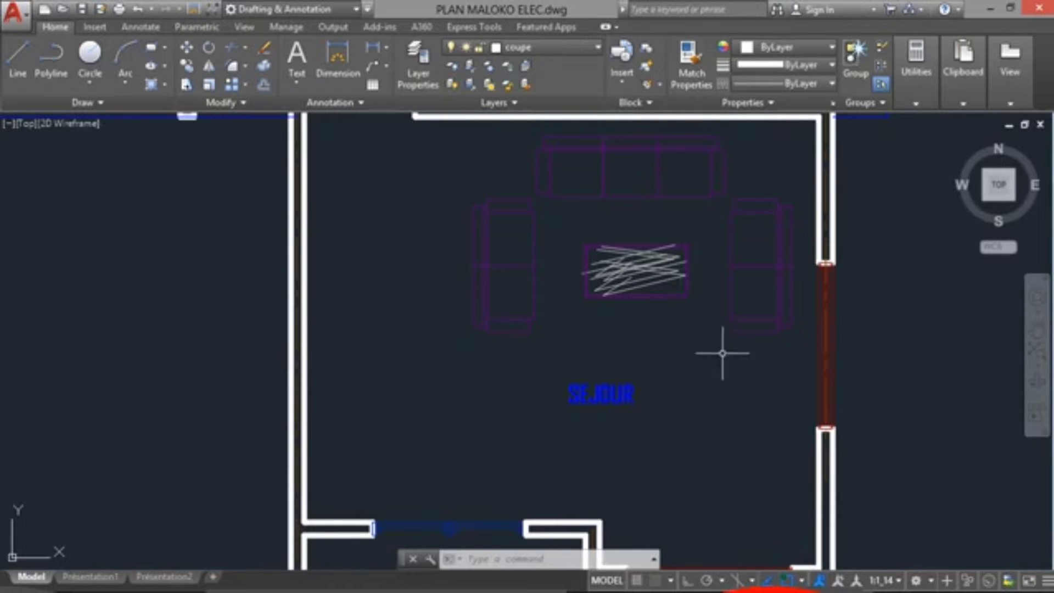
{"action": "scroll", "coordinate": [729, 360], "scroll_direction": "down", "scroll_amount": 3}
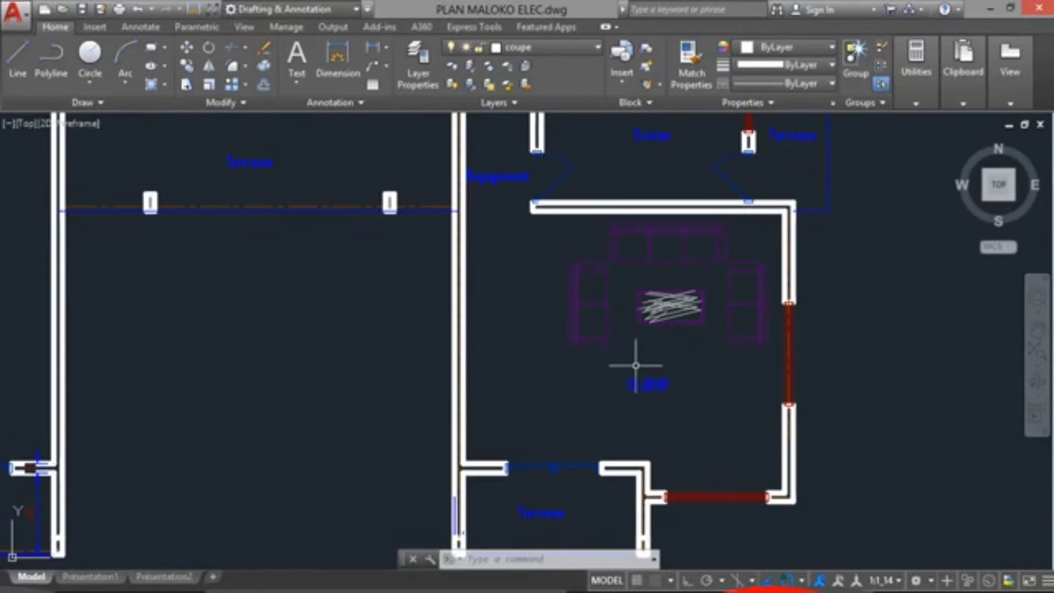
Examine the SEJOUR below the kitchen, its furniture, windows and adjoining terrace within the cleaned plan copy
{"action": "scroll", "coordinate": [636, 365], "scroll_direction": "up", "scroll_amount": 4}
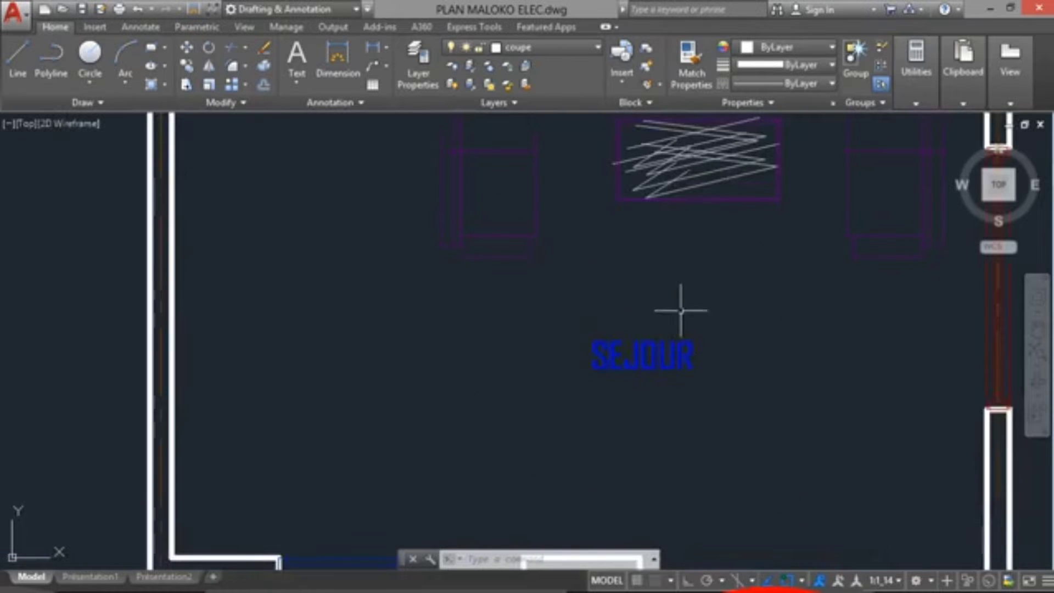
{"action": "scroll", "coordinate": [680, 323], "scroll_direction": "down", "scroll_amount": 3}
{"action": "scroll", "coordinate": [708, 305], "scroll_direction": "down", "scroll_amount": 2}
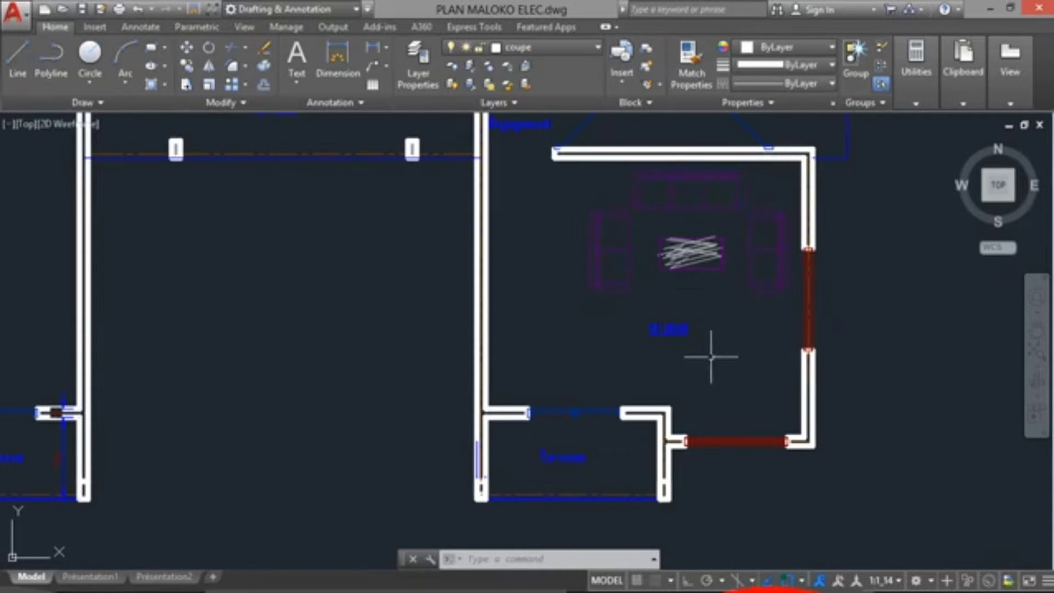
{"action": "scroll", "coordinate": [670, 362], "scroll_direction": "up", "scroll_amount": 2}
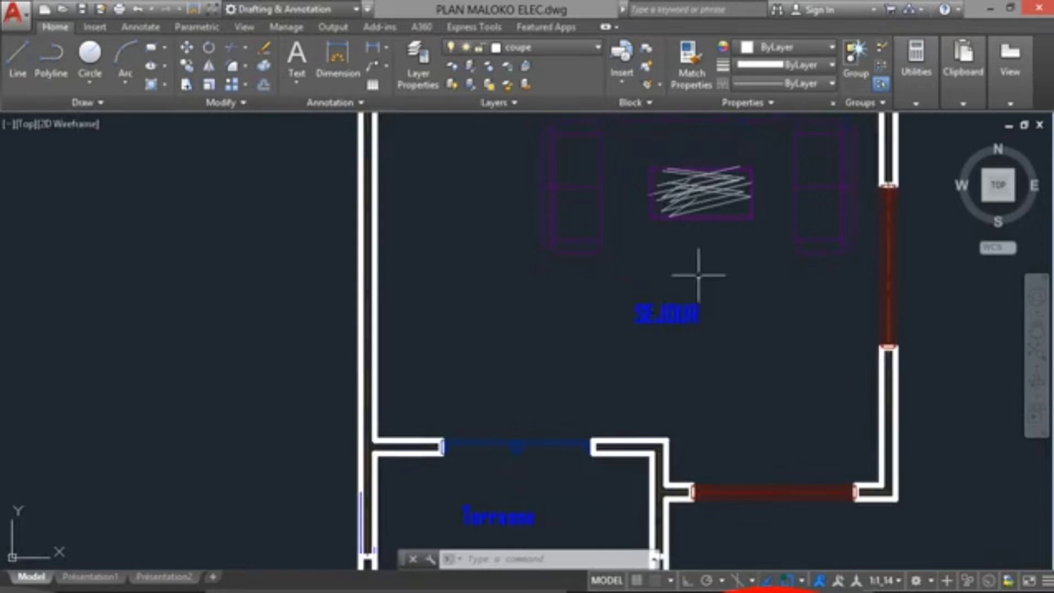
{"action": "scroll", "coordinate": [725, 296], "scroll_direction": "down", "scroll_amount": 2}
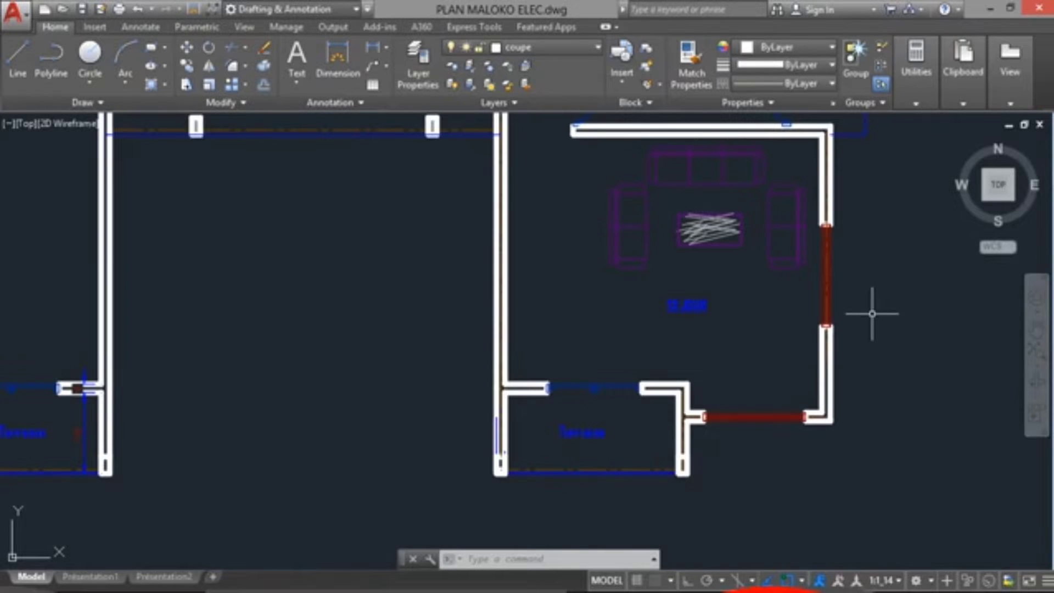
{"action": "scroll", "coordinate": [879, 282], "scroll_direction": "down", "scroll_amount": 3}
{"action": "scroll", "coordinate": [821, 312], "scroll_direction": "up", "scroll_amount": 2}
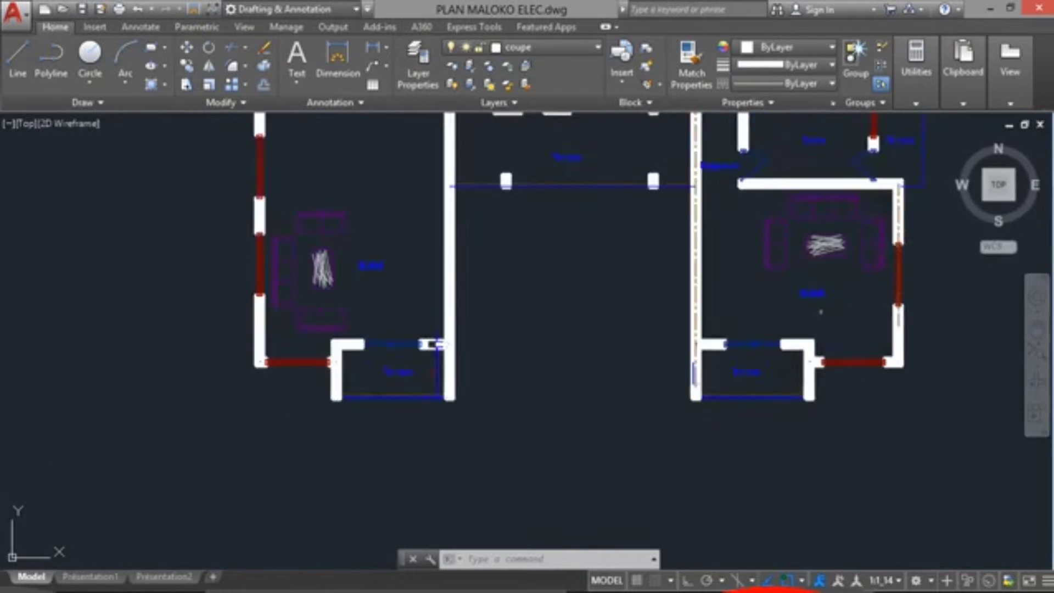
{"action": "middle_click_drag", "start_coordinate": [851, 314], "coordinate": [651, 321]}
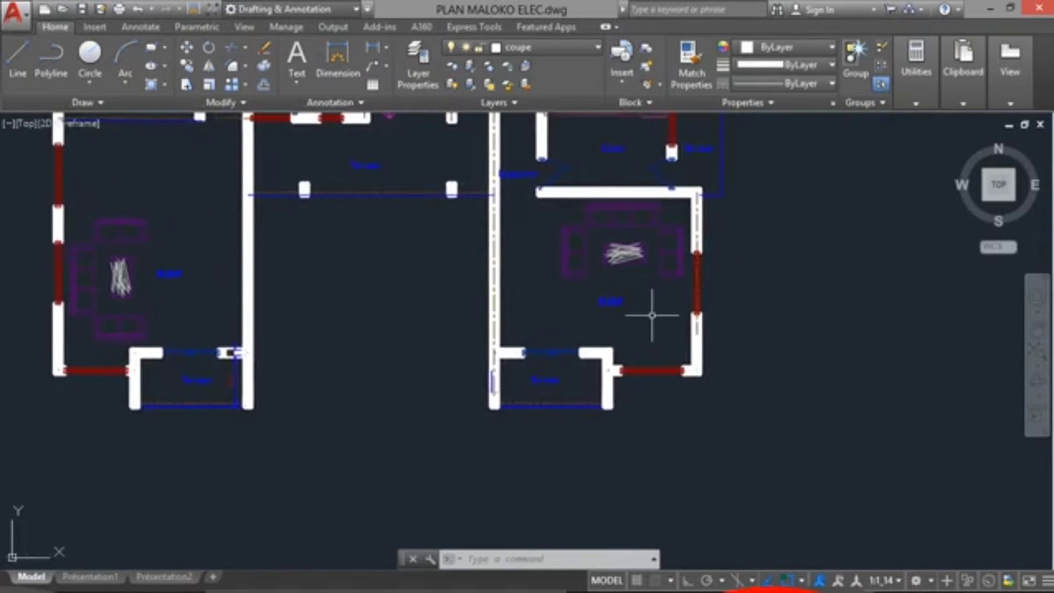
{"action": "scroll", "coordinate": [578, 313], "scroll_direction": "up", "scroll_amount": 2}
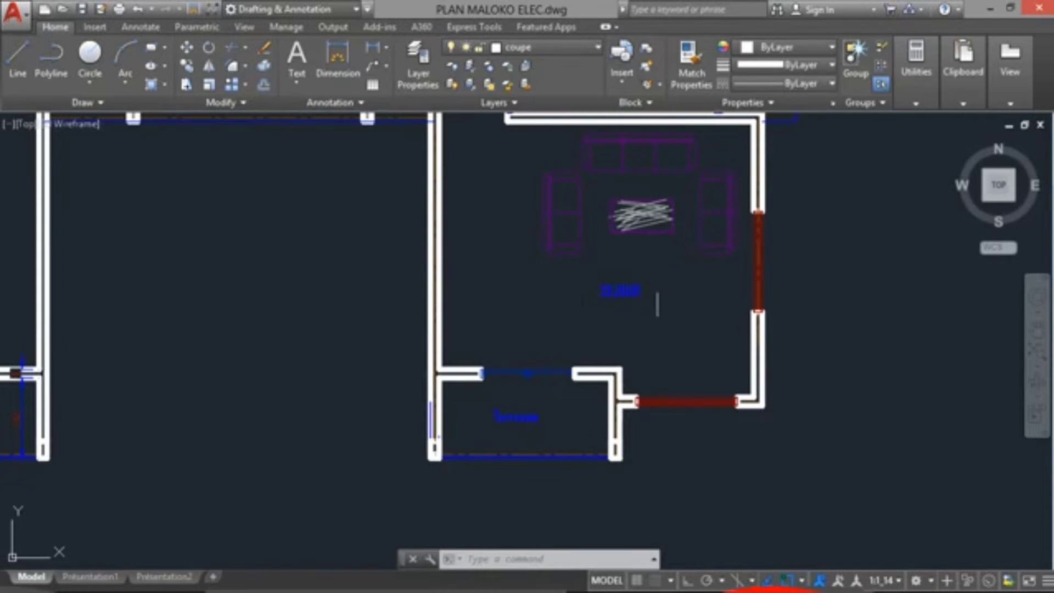
{"action": "middle_click_drag", "start_coordinate": [622, 268], "coordinate": [631, 299]}
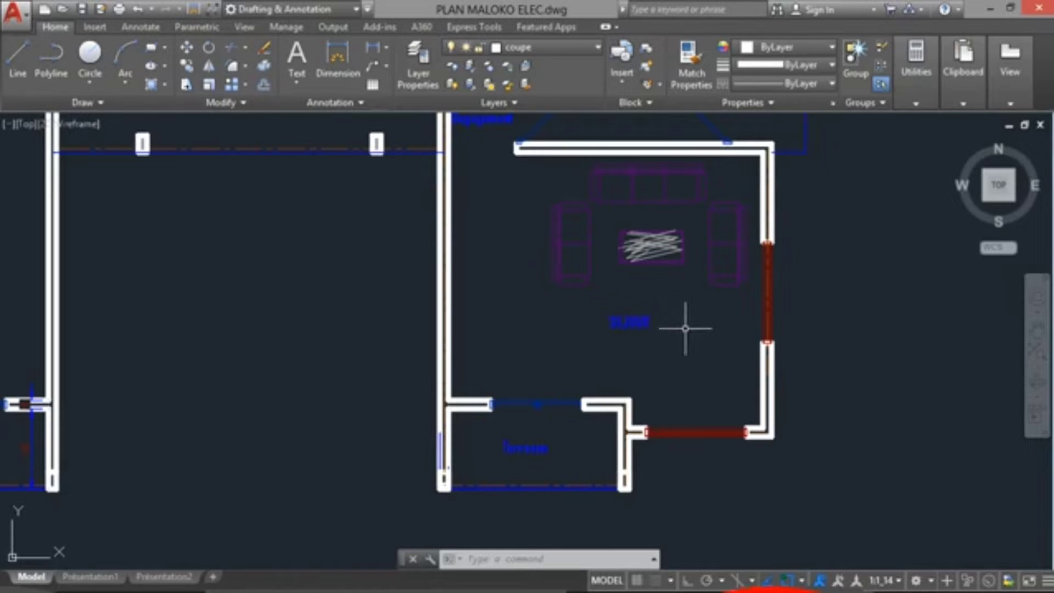
{"action": "scroll", "coordinate": [685, 328], "scroll_direction": "down", "scroll_amount": 2}
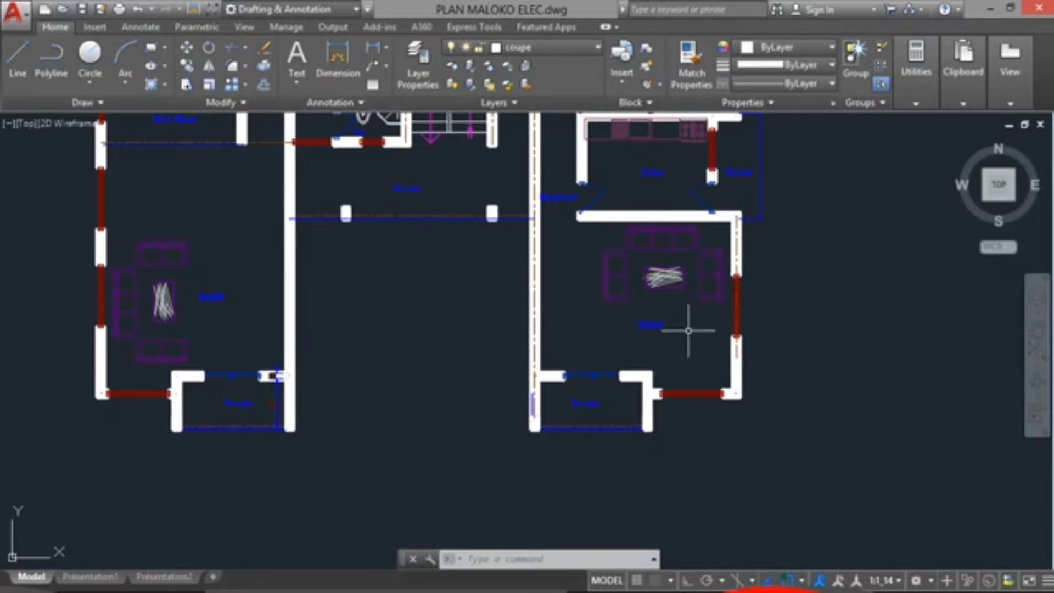
{"action": "scroll", "coordinate": [741, 362], "scroll_direction": "down", "scroll_amount": 3}
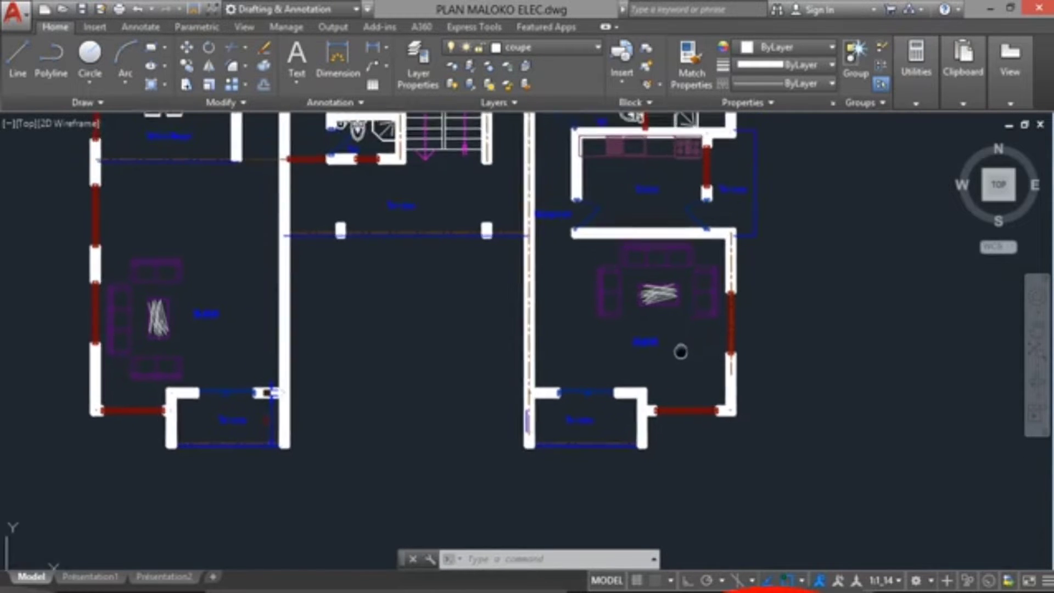
{"action": "scroll", "coordinate": [741, 362], "scroll_direction": "up", "scroll_amount": 5}
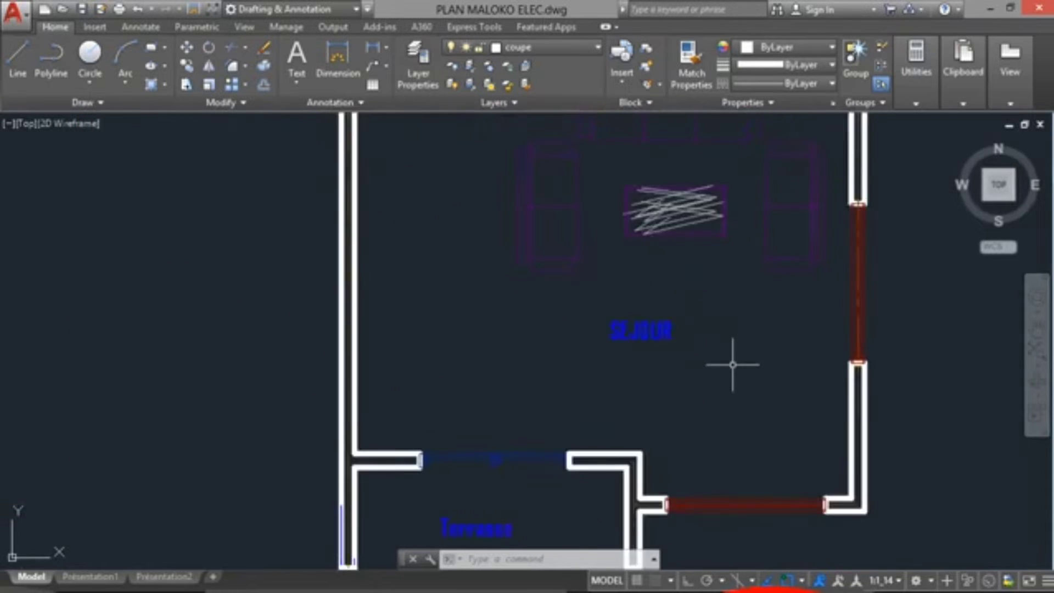
{"action": "scroll", "coordinate": [714, 356], "scroll_direction": "down", "scroll_amount": 2}
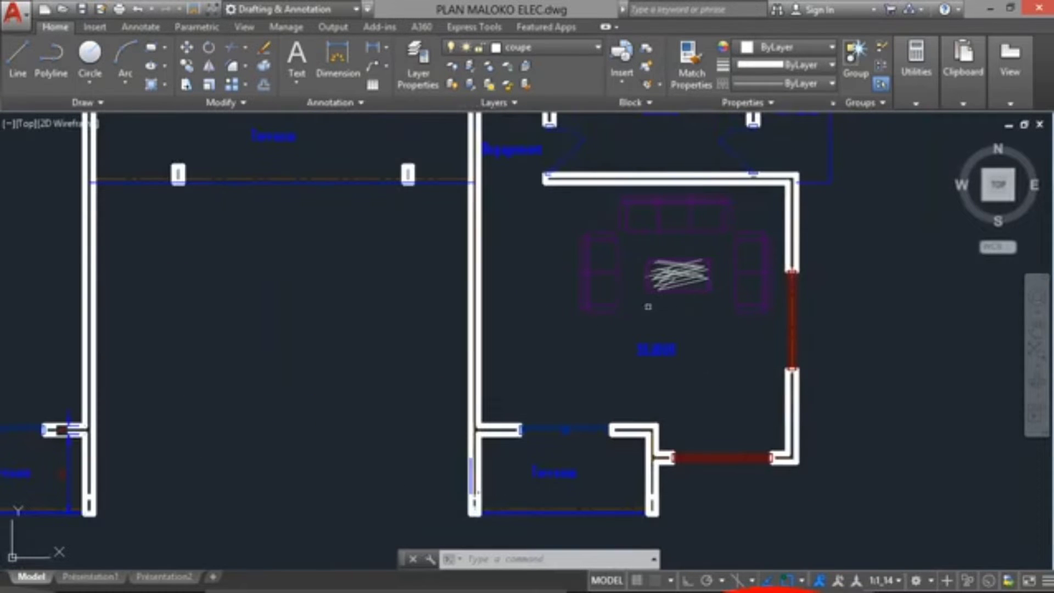
{"action": "scroll", "coordinate": [705, 335], "scroll_direction": "down", "scroll_amount": 6}
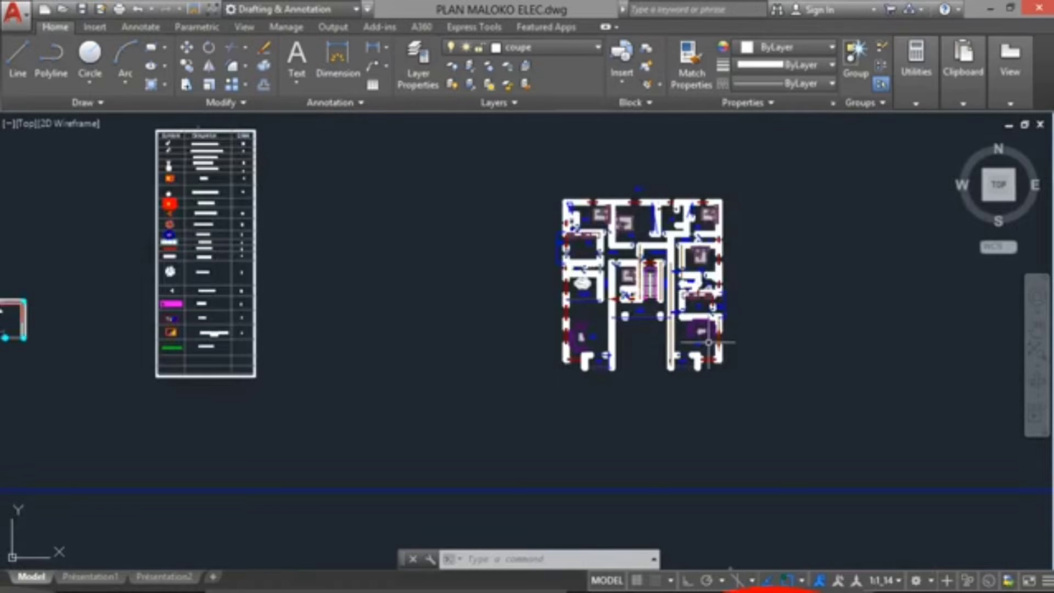
{"action": "scroll", "coordinate": [707, 348], "scroll_direction": "down", "scroll_amount": 3}
{"action": "scroll", "coordinate": [706, 346], "scroll_direction": "up", "scroll_amount": 7}
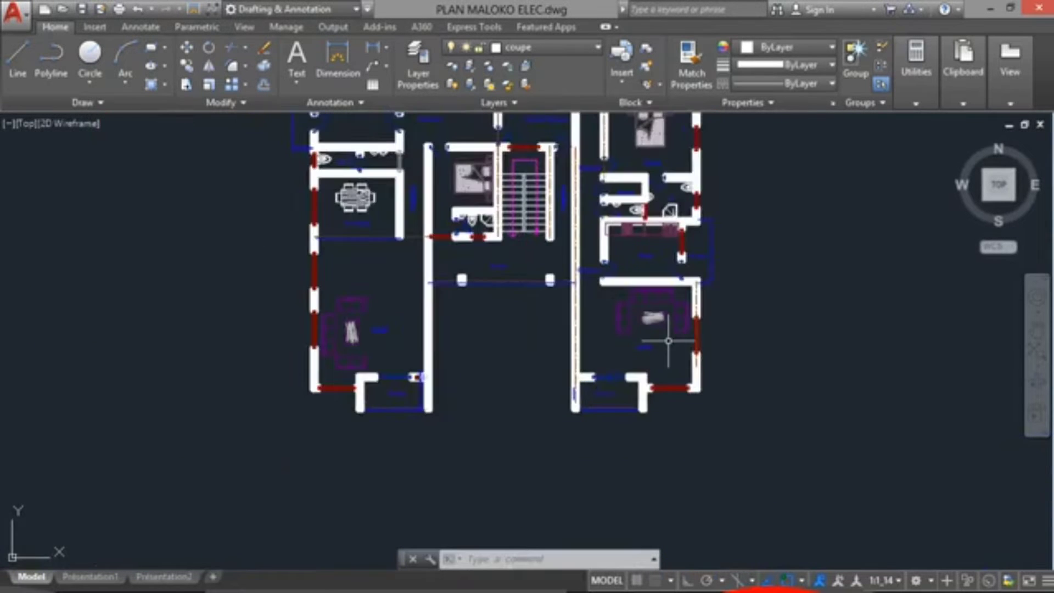
Copy the Lustre décoratif symbol by its centre from the legend into the SEJOUR below the kitchen, just above the room label
{"action": "scroll", "coordinate": [668, 341], "scroll_direction": "down", "scroll_amount": 4}
{"action": "scroll", "coordinate": [340, 307], "scroll_direction": "up", "scroll_amount": 7}
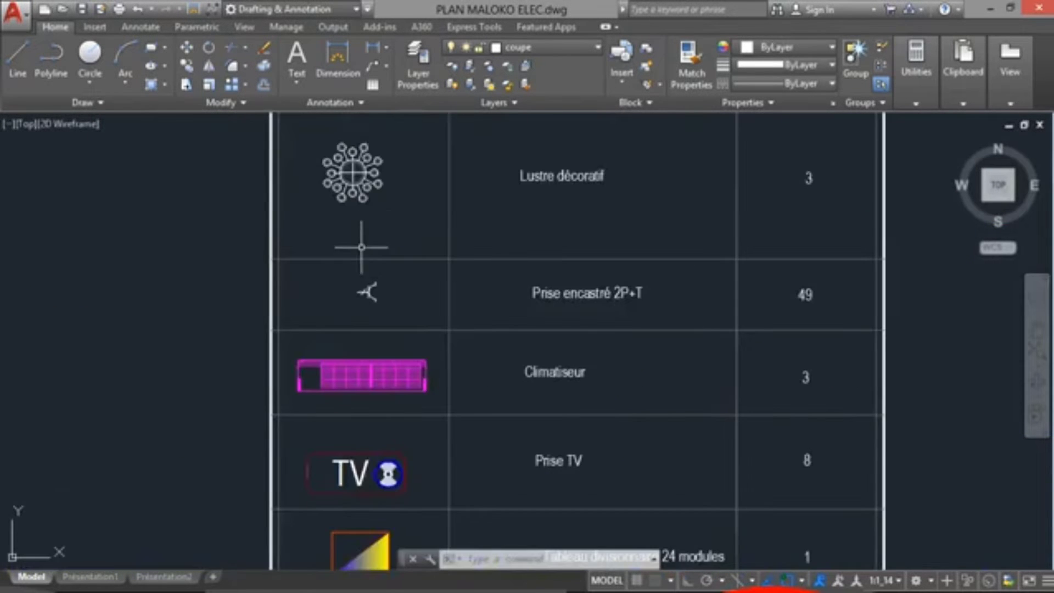
{"action": "left_click", "coordinate": [353, 172]}
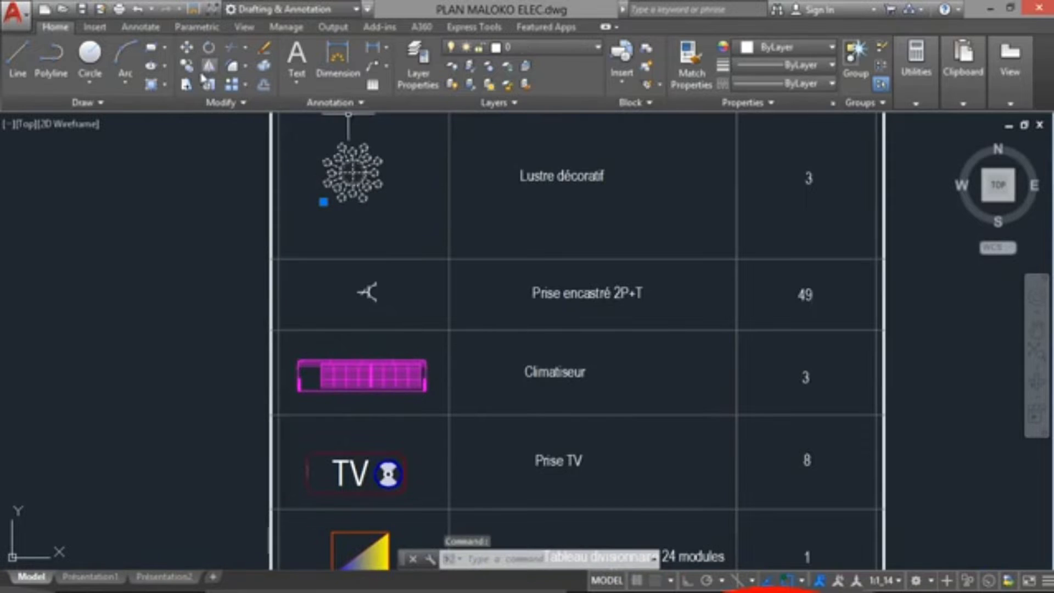
{"action": "left_click", "coordinate": [190, 68]}
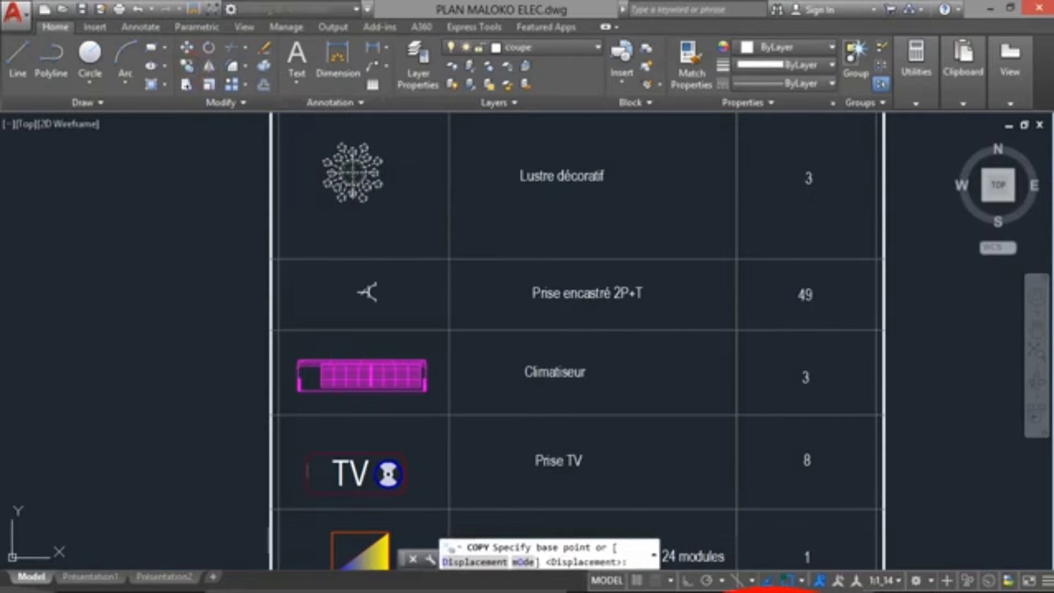
{"action": "left_click", "coordinate": [353, 173]}
{"action": "scroll", "coordinate": [347, 250], "scroll_direction": "down", "scroll_amount": 5}
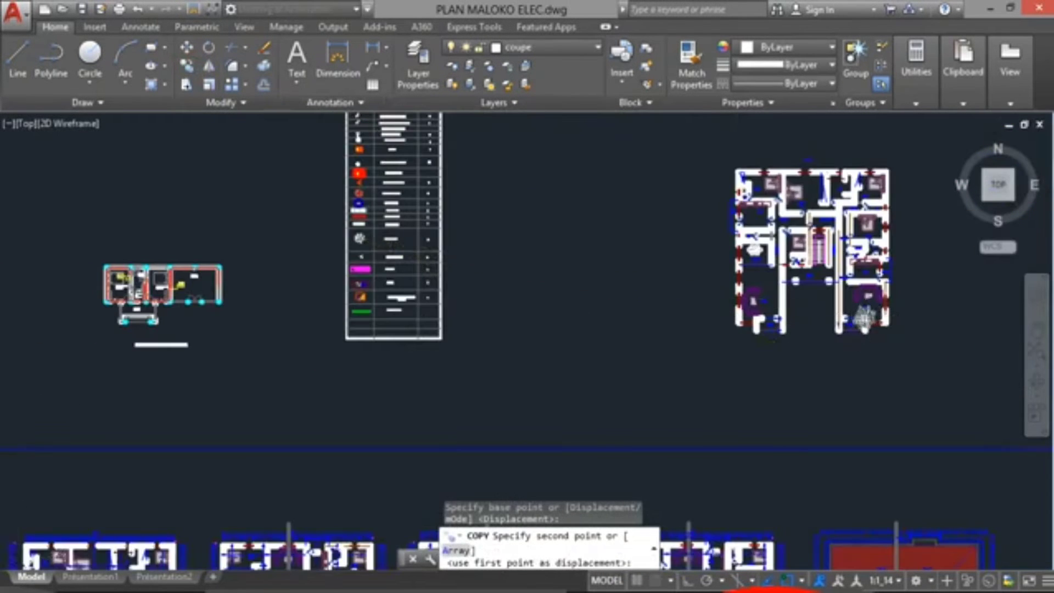
{"action": "scroll", "coordinate": [834, 284], "scroll_direction": "up", "scroll_amount": 5}
{"action": "middle_click_drag", "start_coordinate": [848, 280], "coordinate": [772, 337]}
{"action": "scroll", "coordinate": [760, 314], "scroll_direction": "up", "scroll_amount": 2}
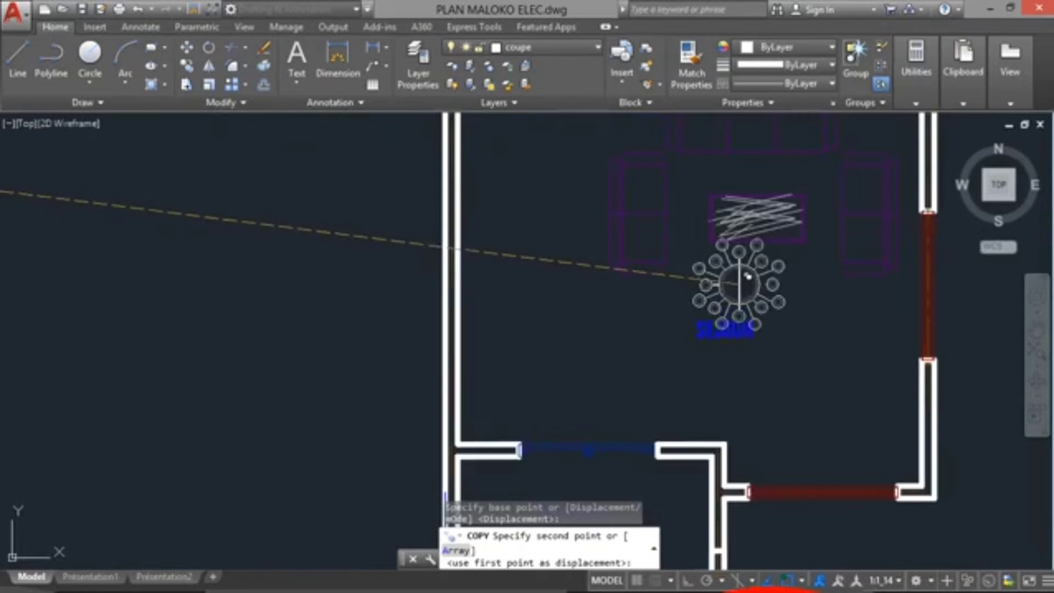
{"action": "middle_click_drag", "start_coordinate": [740, 283], "coordinate": [675, 311]}
{"action": "scroll", "coordinate": [645, 304], "scroll_direction": "down", "scroll_amount": 2}
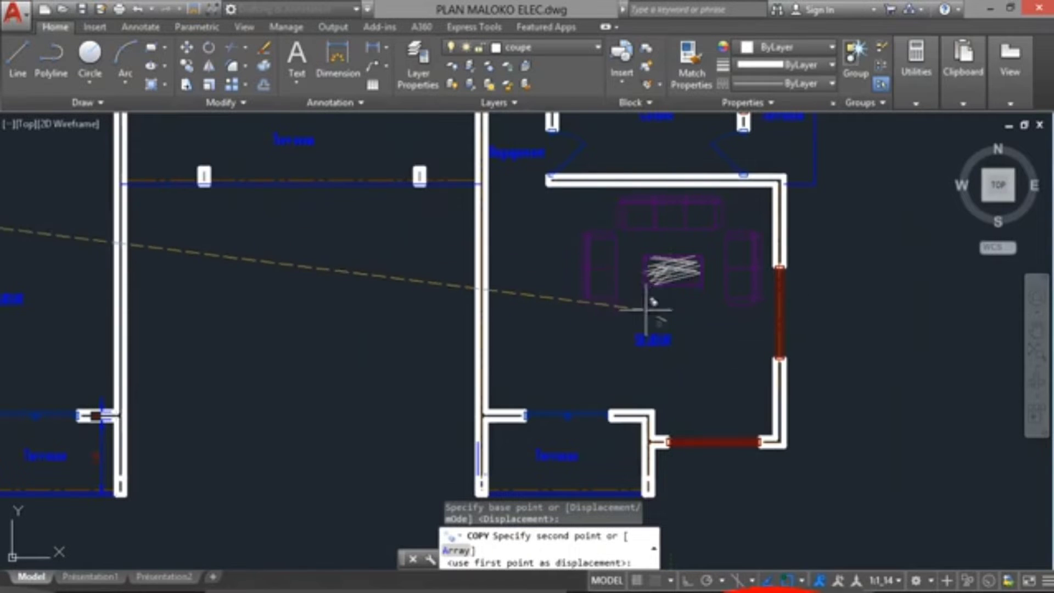
{"action": "scroll", "coordinate": [637, 310], "scroll_direction": "up", "scroll_amount": 4}
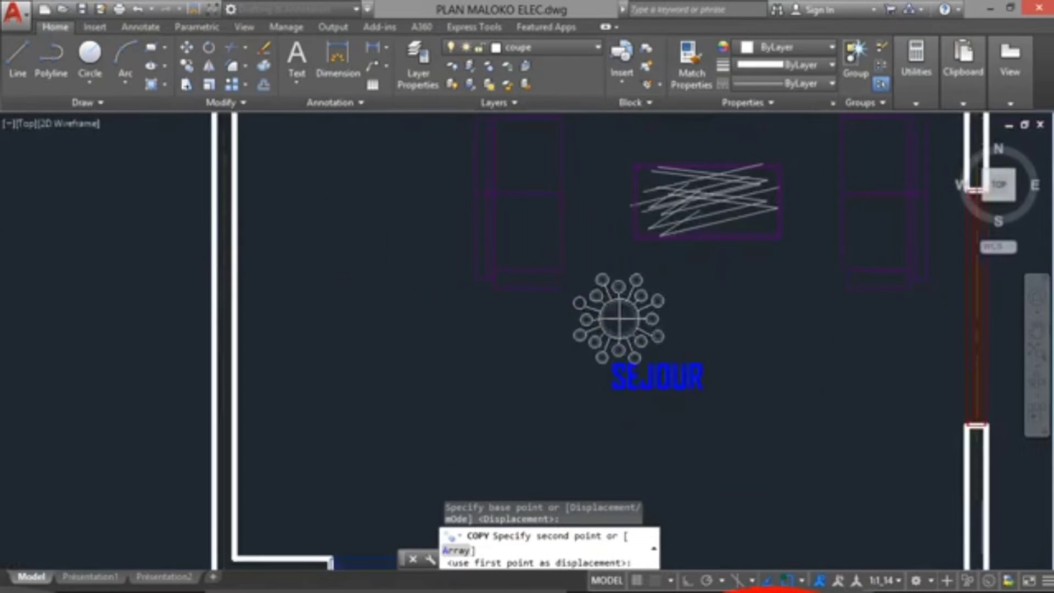
{"action": "scroll", "coordinate": [624, 308], "scroll_direction": "down", "scroll_amount": 4}
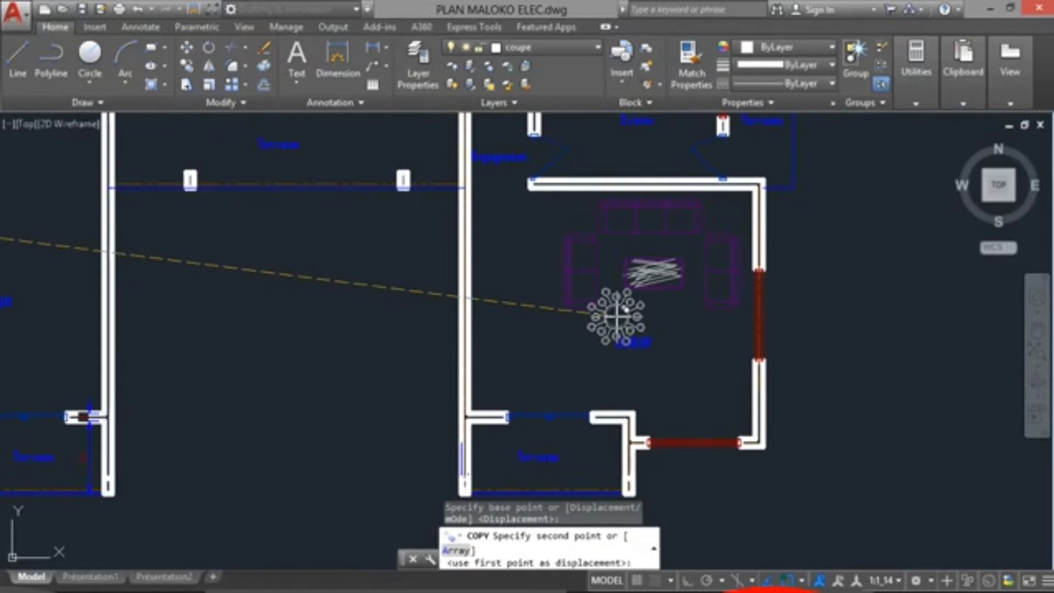
{"action": "left_click", "coordinate": [616, 316]}
{"action": "key", "text": "Escape"}
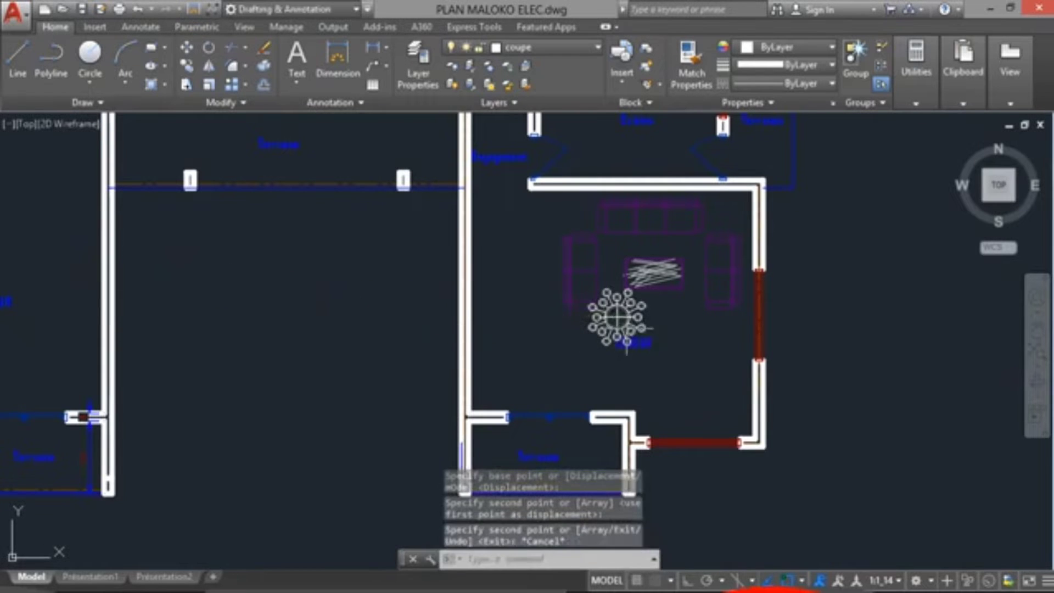
Scale the copied chandelier down about its centre so that it sits clear of the SEJOUR label
{"action": "scroll", "coordinate": [626, 328], "scroll_direction": "up", "scroll_amount": 4}
{"action": "left_click", "coordinate": [675, 306]}
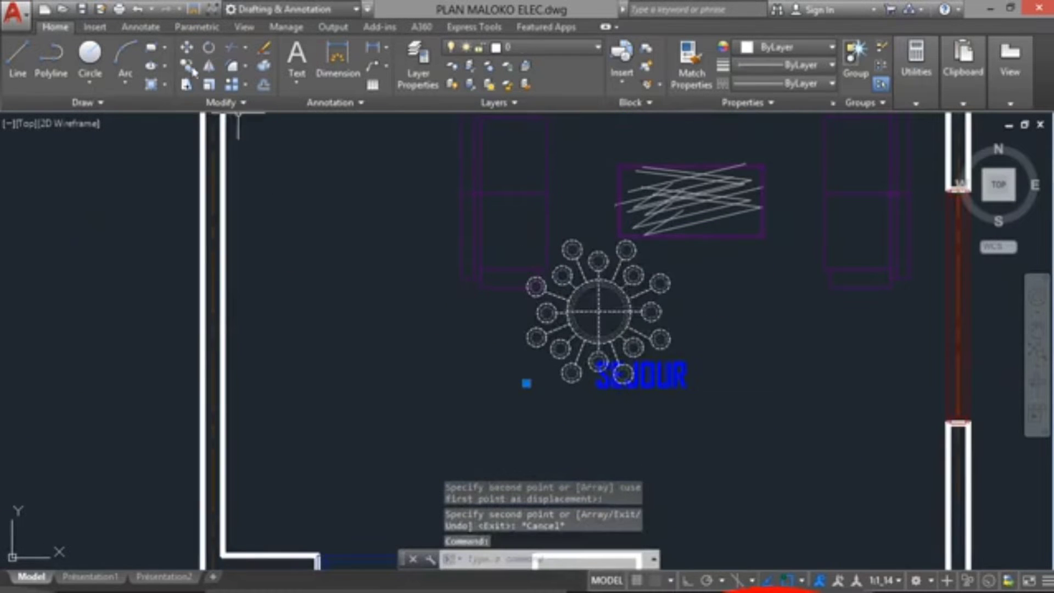
{"action": "left_click", "coordinate": [208, 84]}
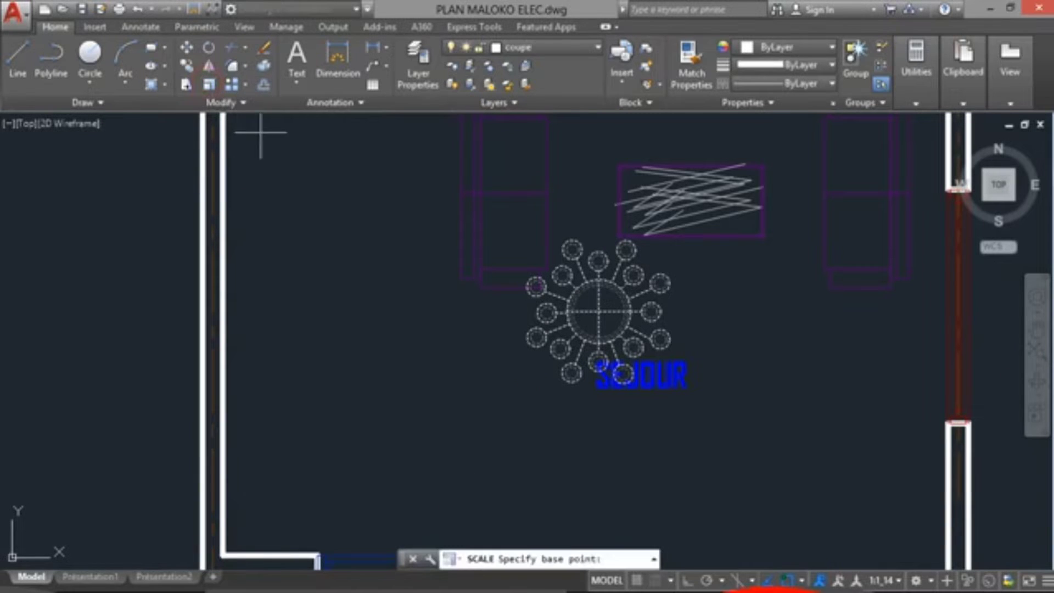
{"action": "left_click", "coordinate": [599, 312]}
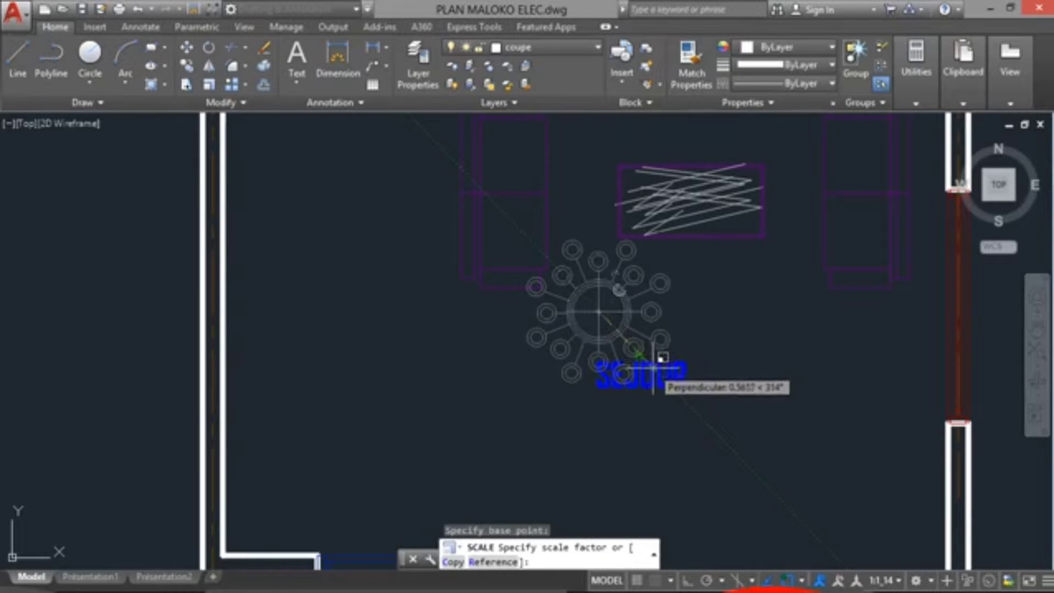
{"action": "left_click", "coordinate": [631, 351]}
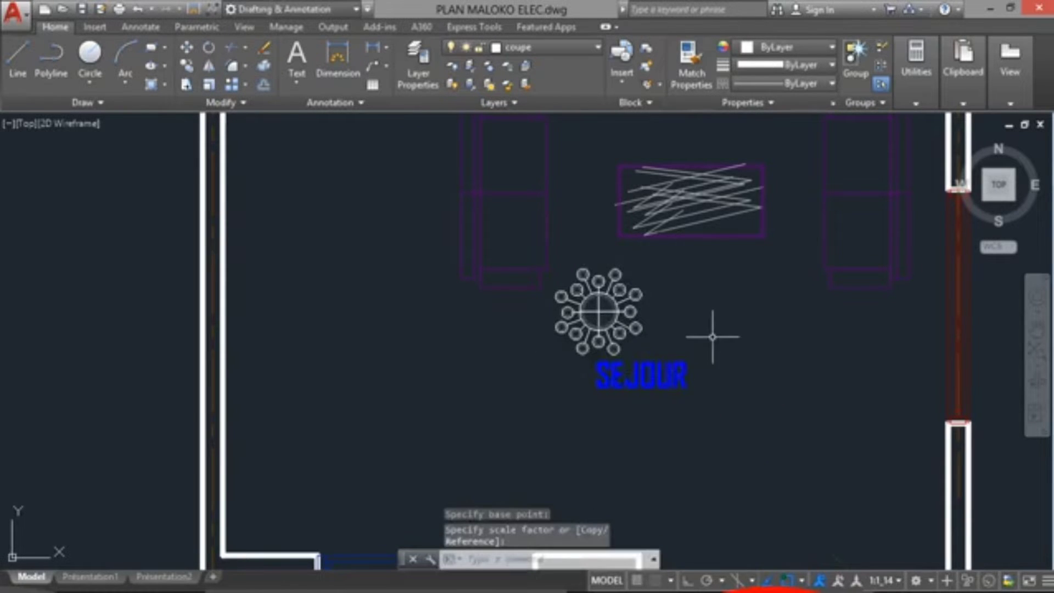
Check the reduced chandelier's size and position in the SEJOUR against the furniture and the surrounding rooms
{"action": "scroll", "coordinate": [703, 341], "scroll_direction": "down", "scroll_amount": 4}
{"action": "scroll", "coordinate": [678, 341], "scroll_direction": "up", "scroll_amount": 4}
{"action": "scroll", "coordinate": [704, 341], "scroll_direction": "down", "scroll_amount": 2}
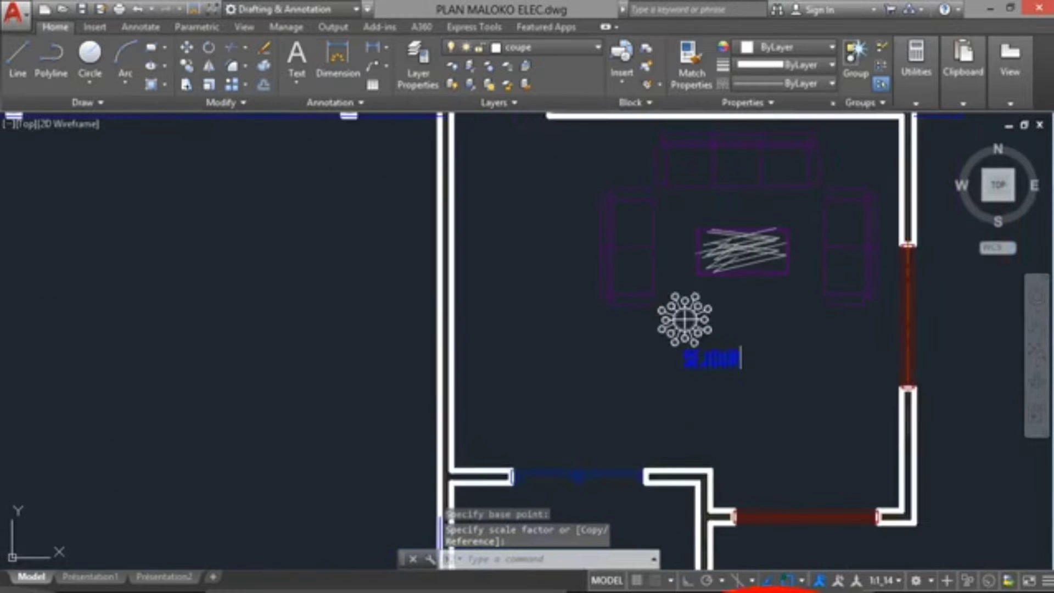
{"action": "scroll", "coordinate": [686, 358], "scroll_direction": "down", "scroll_amount": 2}
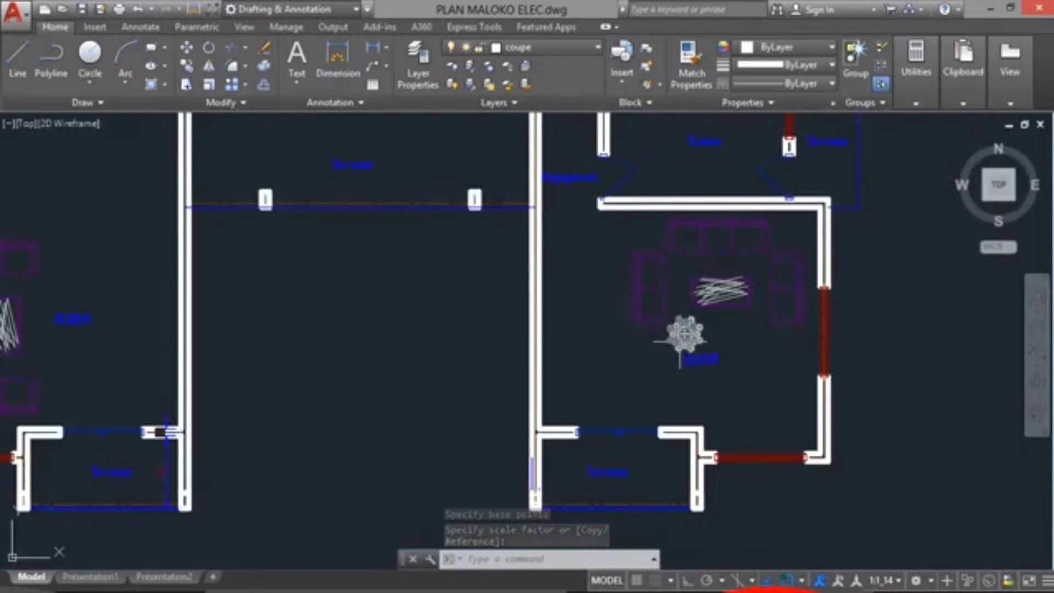
{"action": "scroll", "coordinate": [680, 356], "scroll_direction": "up", "scroll_amount": 2}
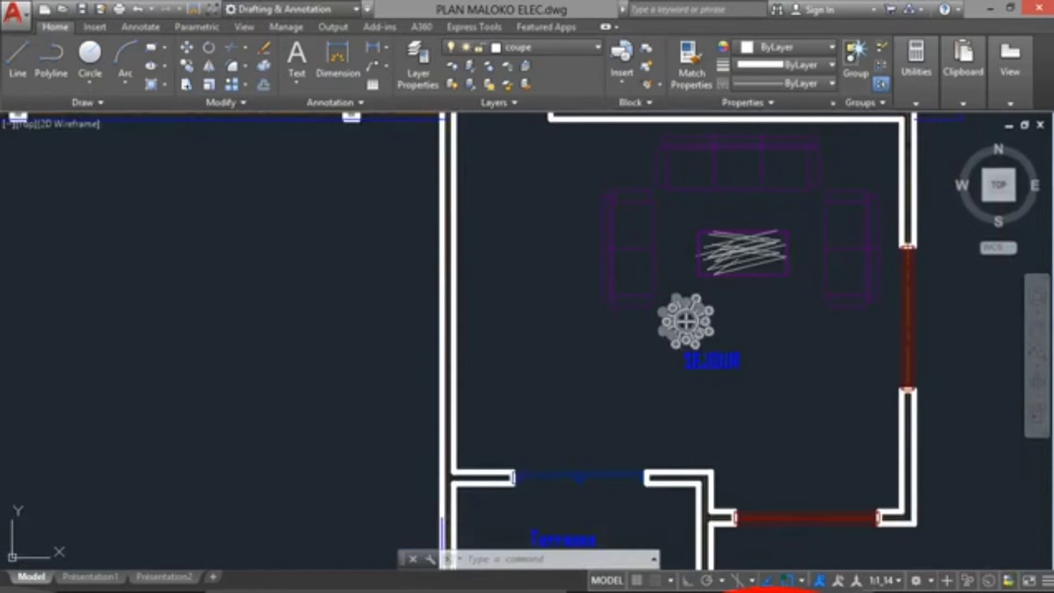
{"action": "scroll", "coordinate": [509, 332], "scroll_direction": "down", "scroll_amount": 4}
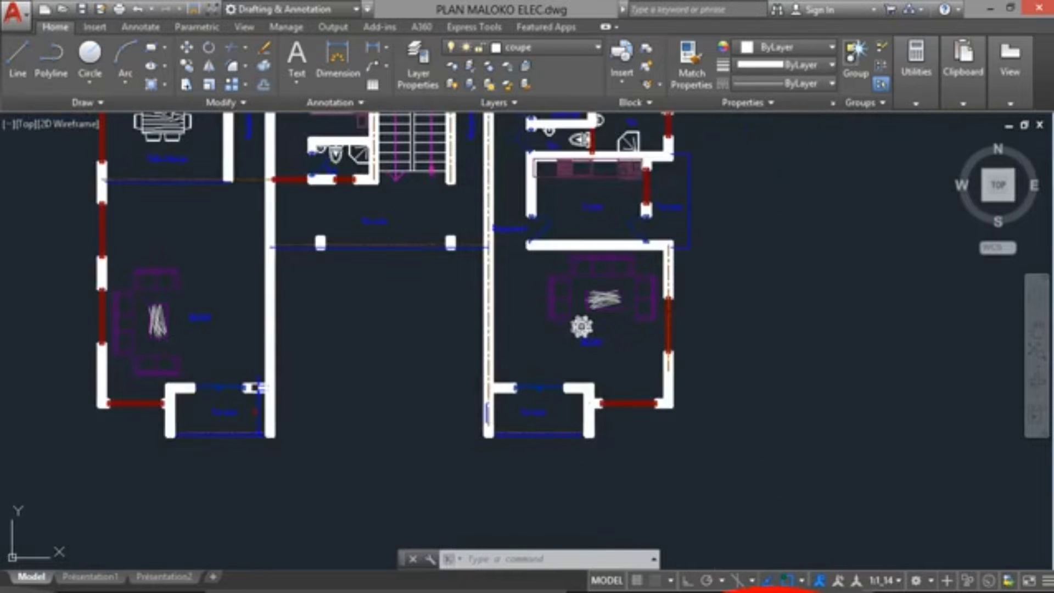
{"action": "scroll", "coordinate": [522, 348], "scroll_direction": "up", "scroll_amount": 2}
{"action": "mouse_move", "coordinate": [522, 348]}
{"action": "middle_mouse_down"}
{"action": "mouse_move", "coordinate": [579, 328]}
{"action": "mouse_move", "coordinate": [612, 340]}
{"action": "middle_mouse_up"}
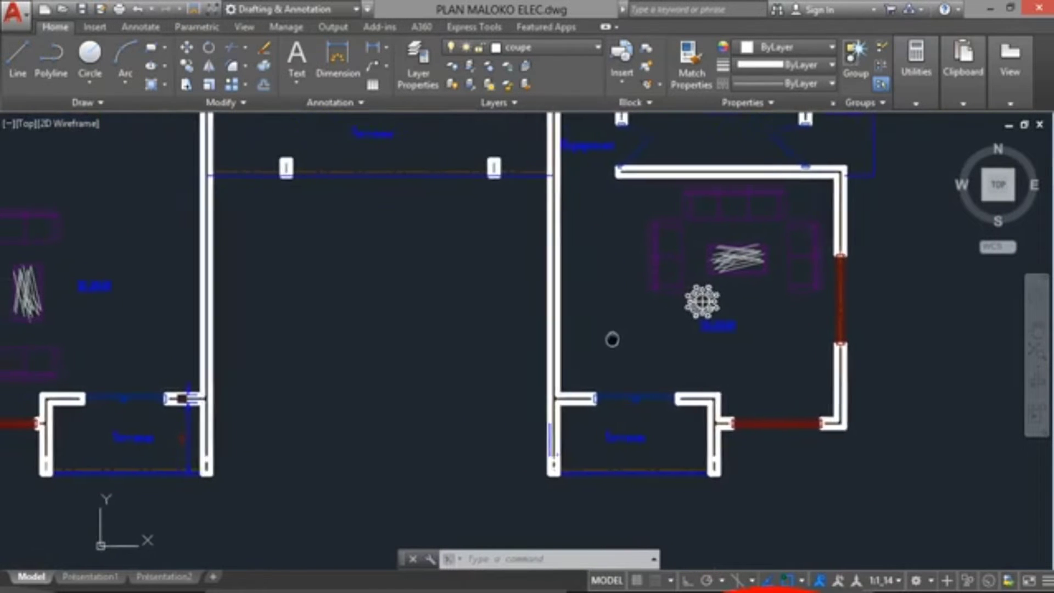
Copy the Applique murale décoratif symbol from the legend into the SEJOUR, between the chandelier and the room's long west wall
{"action": "scroll", "coordinate": [612, 340], "scroll_direction": "down", "scroll_amount": 4}
{"action": "scroll", "coordinate": [543, 353], "scroll_direction": "down", "scroll_amount": 4}
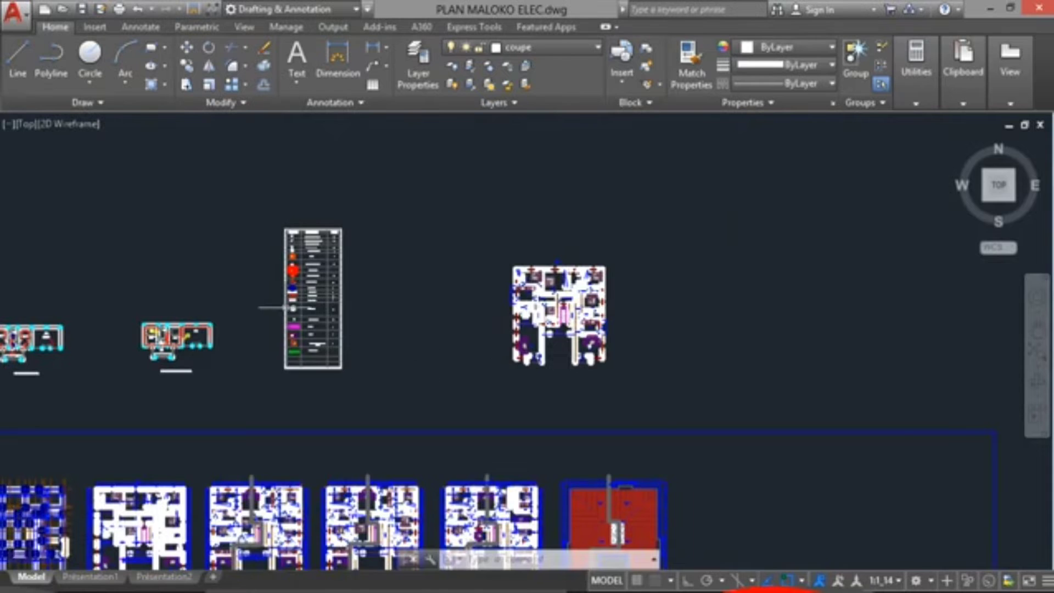
{"action": "scroll", "coordinate": [329, 346], "scroll_direction": "up", "scroll_amount": 6}
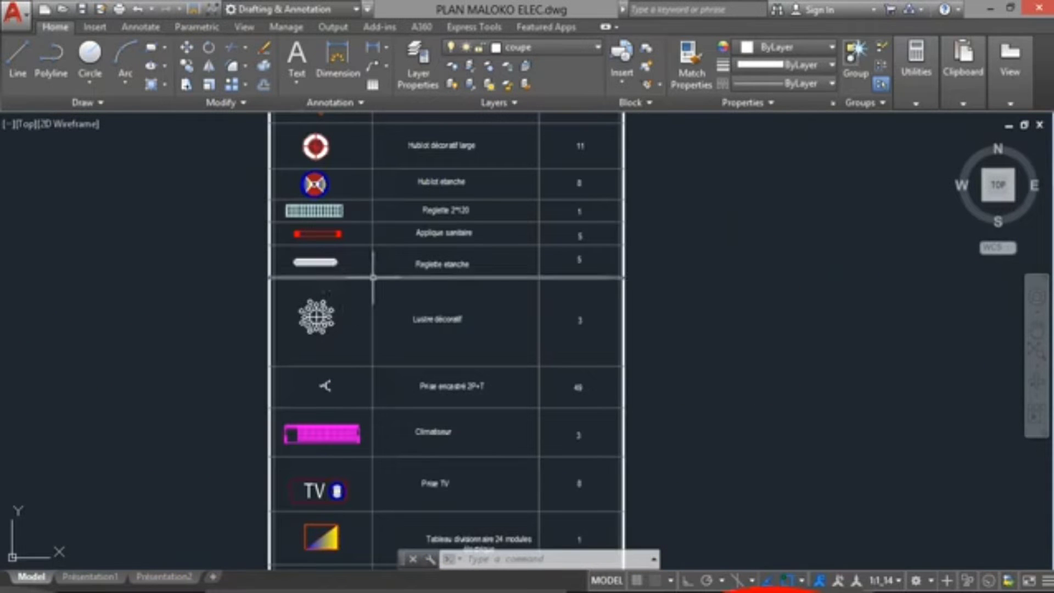
{"action": "scroll", "coordinate": [379, 291], "scroll_direction": "down", "scroll_amount": 2}
{"action": "scroll", "coordinate": [384, 267], "scroll_direction": "up", "scroll_amount": 5}
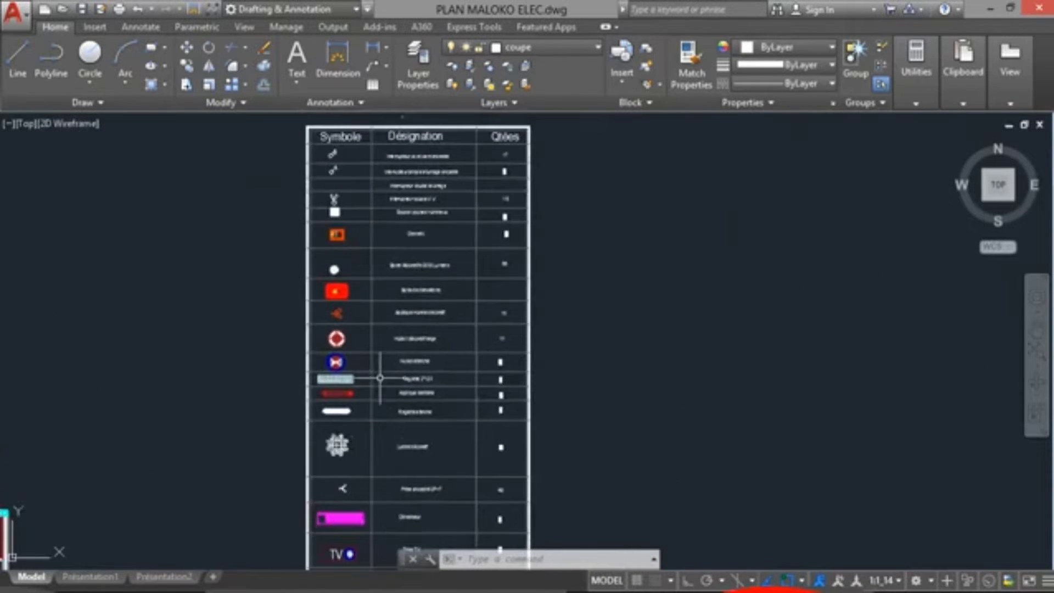
{"action": "left_click", "coordinate": [307, 285]}
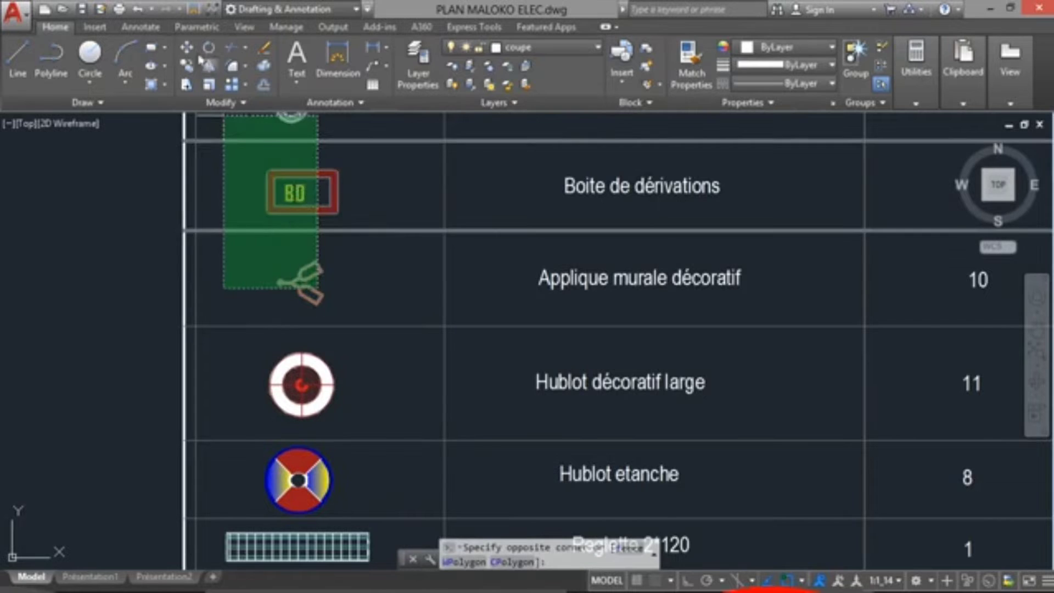
{"action": "left_click", "coordinate": [224, 114]}
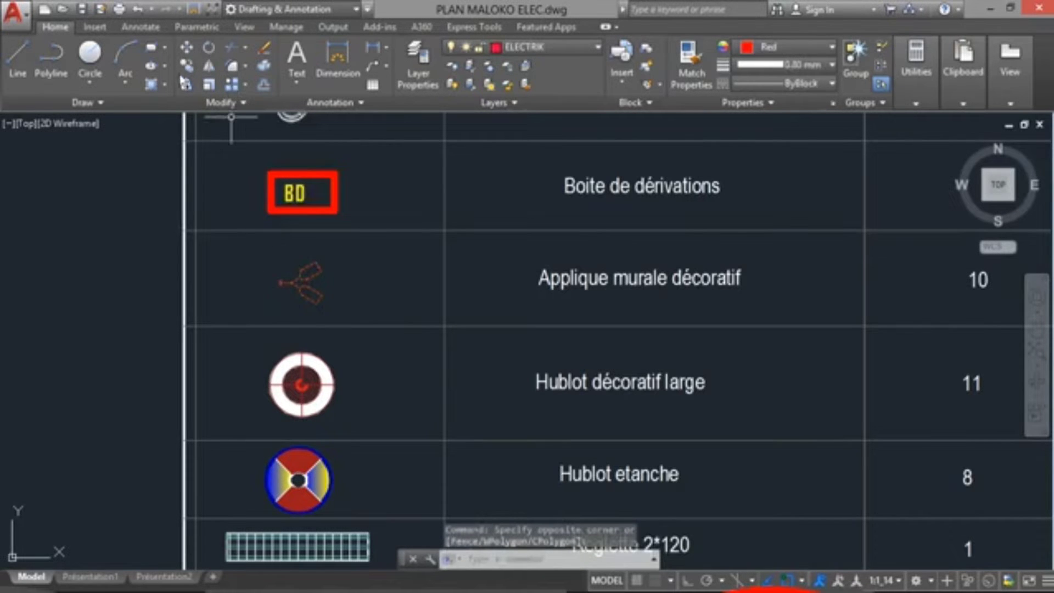
{"action": "left_click", "coordinate": [187, 64]}
{"action": "left_click", "coordinate": [293, 288]}
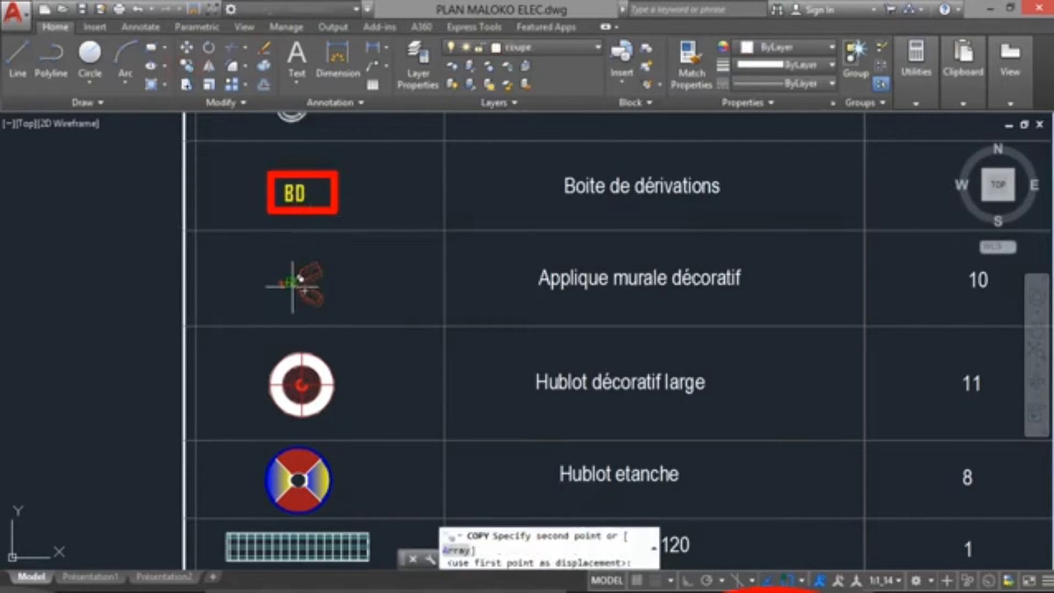
{"action": "scroll", "coordinate": [293, 288], "scroll_direction": "down", "scroll_amount": 8}
{"action": "scroll", "coordinate": [494, 346], "scroll_direction": "up", "scroll_amount": 8}
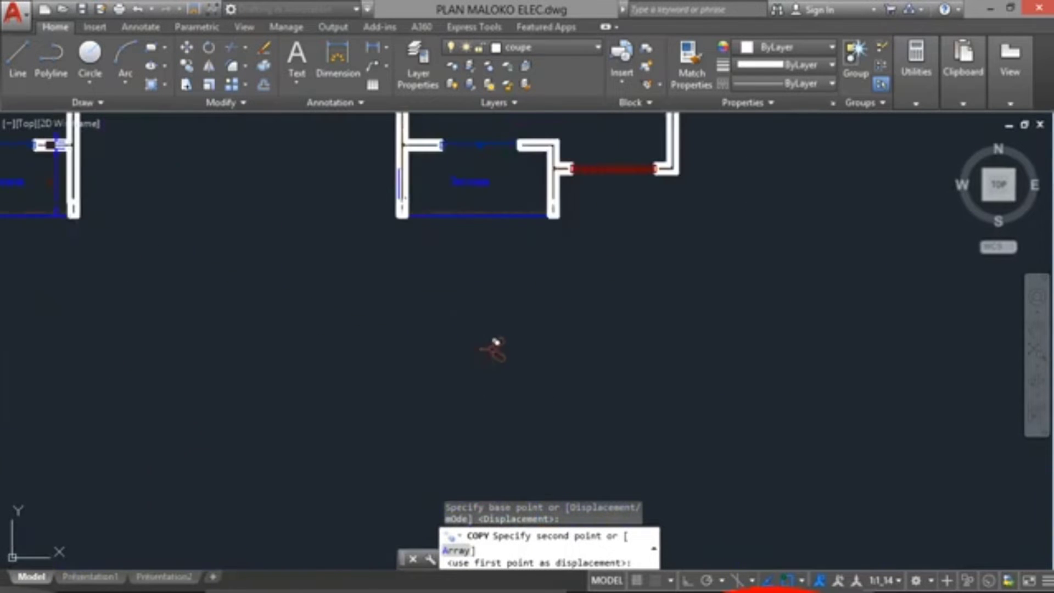
{"action": "scroll", "coordinate": [480, 273], "scroll_direction": "up", "scroll_amount": 2}
{"action": "scroll", "coordinate": [434, 285], "scroll_direction": "down", "scroll_amount": 1}
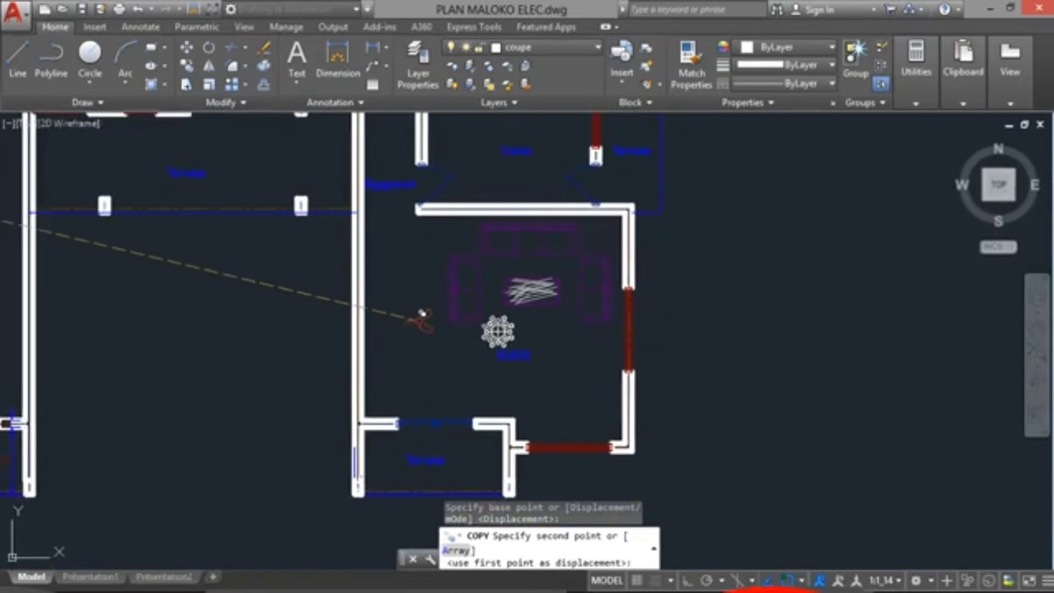
{"action": "scroll", "coordinate": [409, 334], "scroll_direction": "up", "scroll_amount": 5}
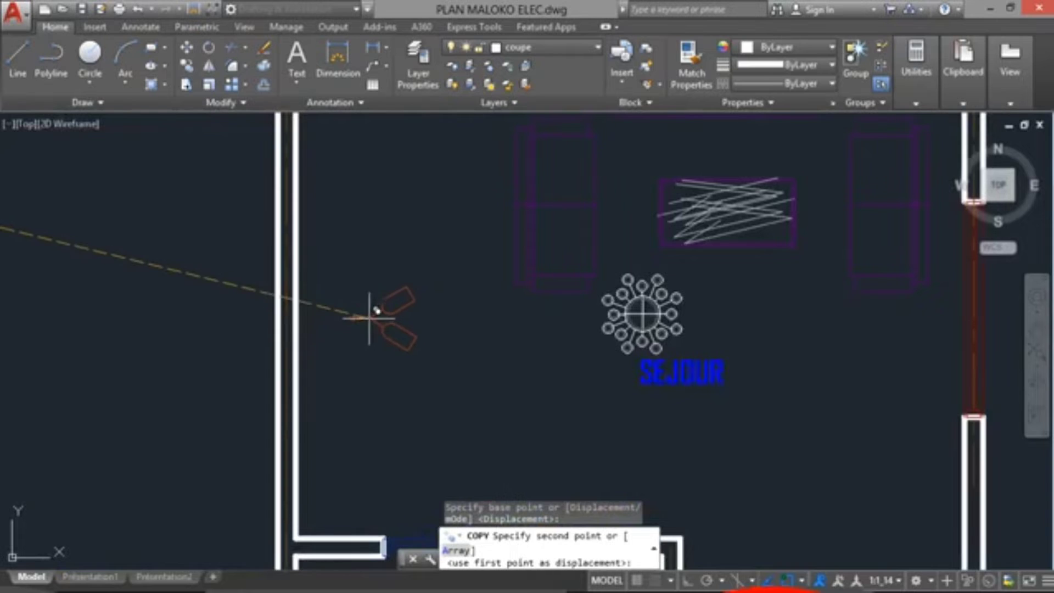
{"action": "left_click", "coordinate": [380, 325]}
{"action": "key", "text": "Escape"}
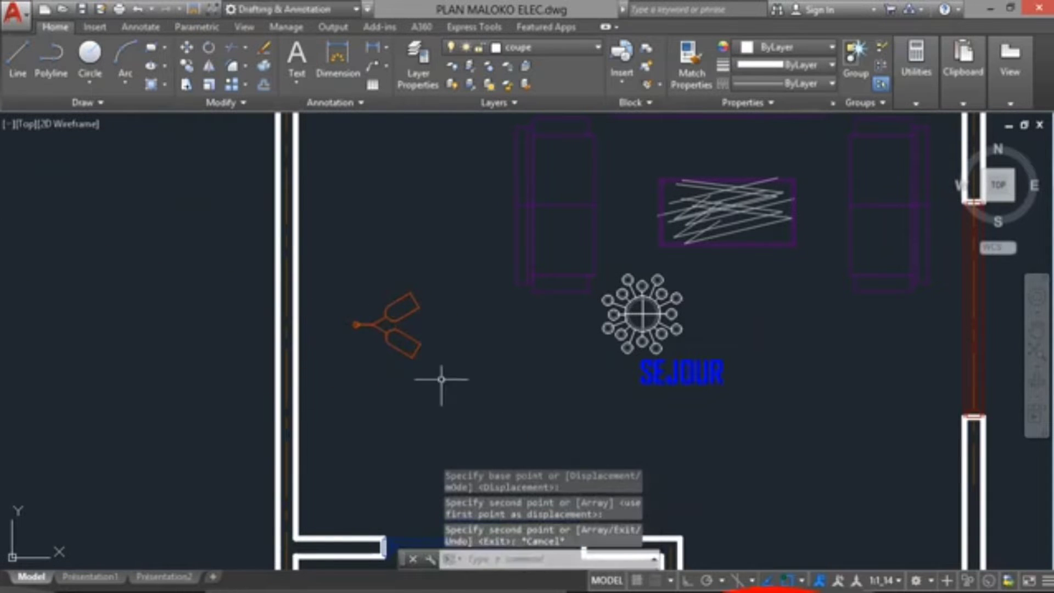
Scale the copied wall-light symbol down about the end of its stem to suit the SEJOUR
{"action": "scroll", "coordinate": [463, 343], "scroll_direction": "down", "scroll_amount": 4}
{"action": "left_click", "coordinate": [457, 314]}
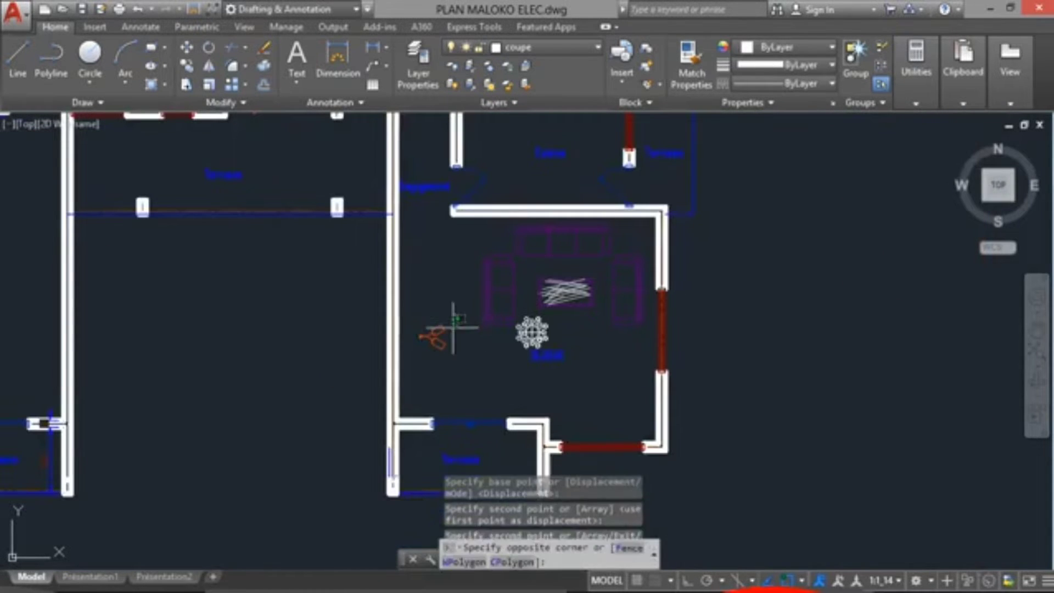
{"action": "left_click", "coordinate": [430, 350]}
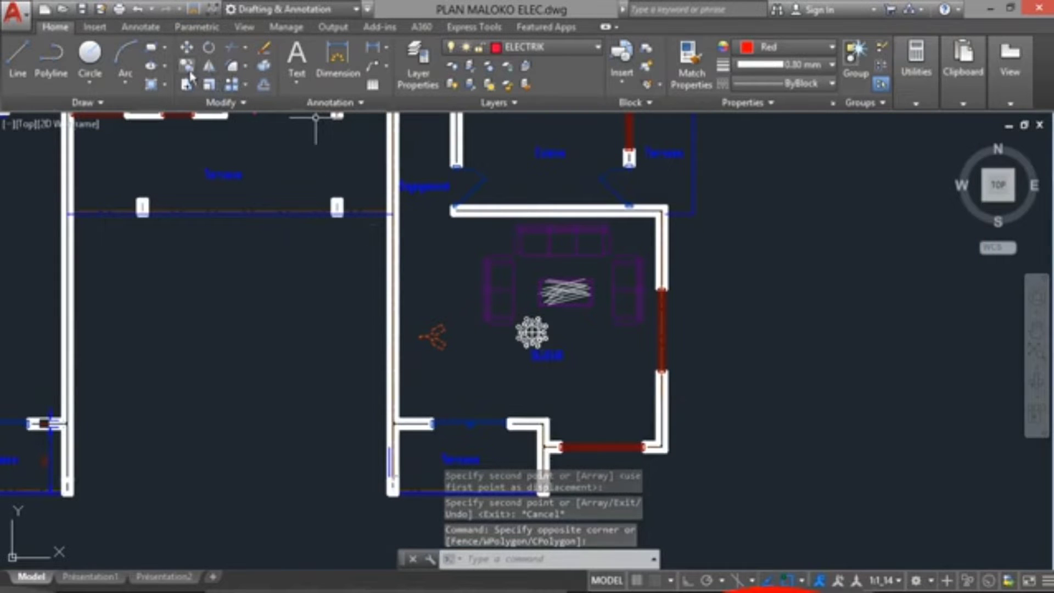
{"action": "left_click", "coordinate": [209, 85]}
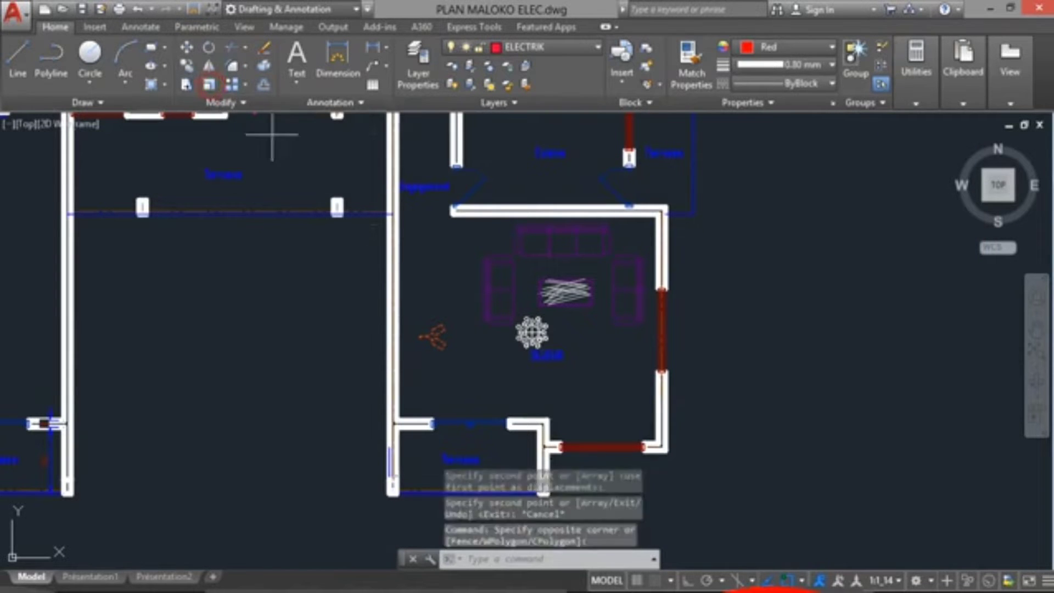
{"action": "scroll", "coordinate": [445, 356], "scroll_direction": "up", "scroll_amount": 4}
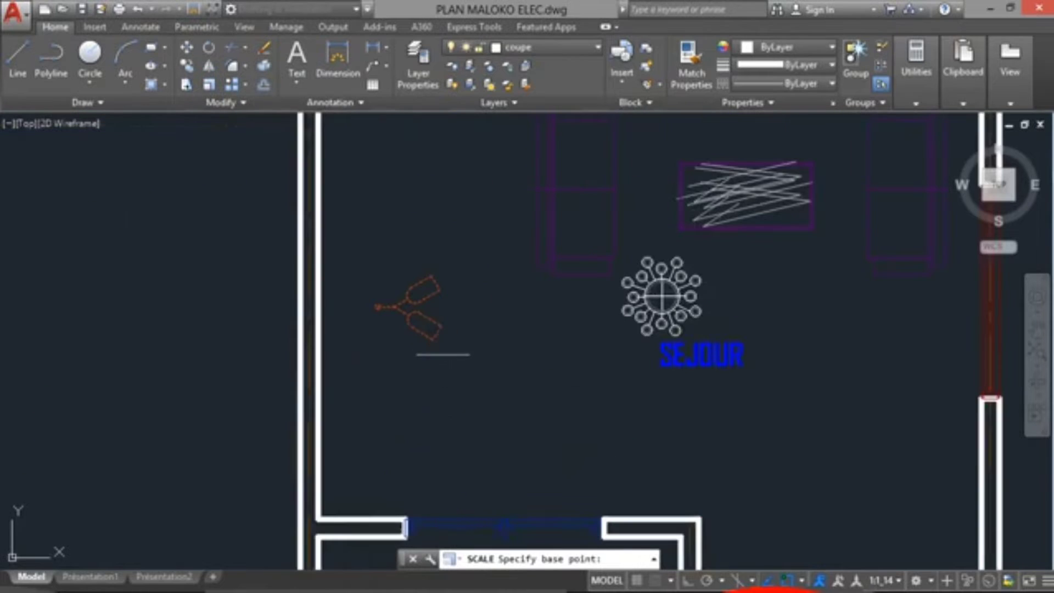
{"action": "left_click", "coordinate": [378, 307]}
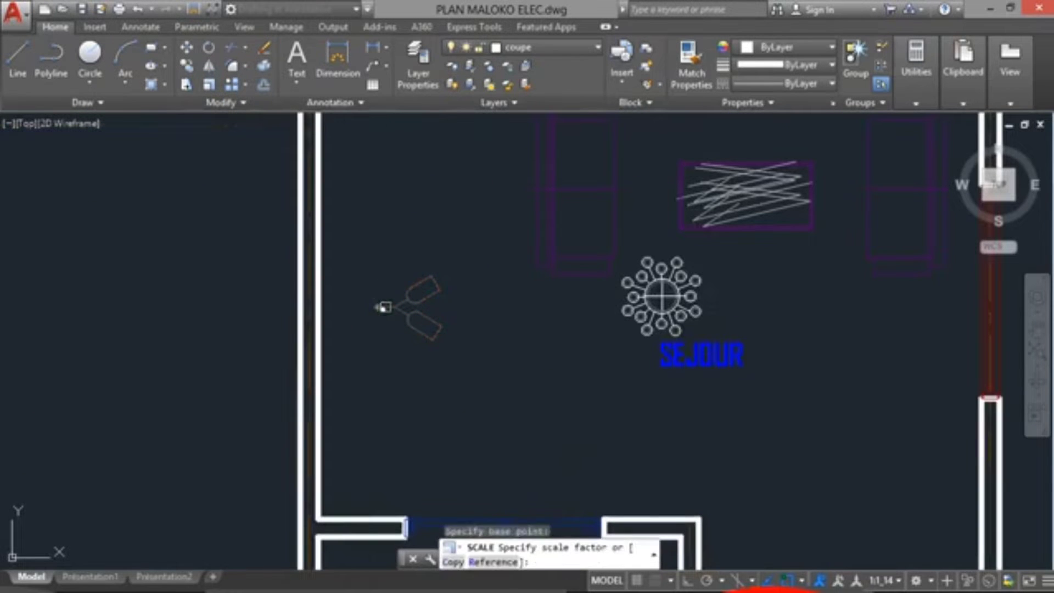
{"action": "left_click", "coordinate": [387, 360]}
{"action": "scroll", "coordinate": [475, 333], "scroll_direction": "down", "scroll_amount": 4}
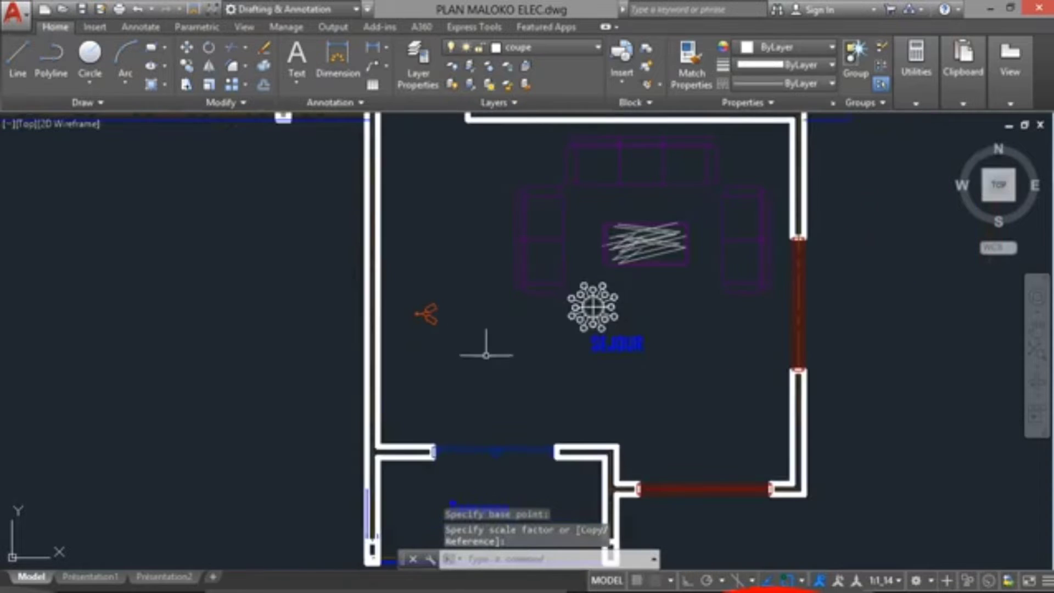
Examine the SEJOUR's terrace, the rooms and staircase north of it, and the floor plan as a whole
{"action": "scroll", "coordinate": [530, 371], "scroll_direction": "up", "scroll_amount": 4}
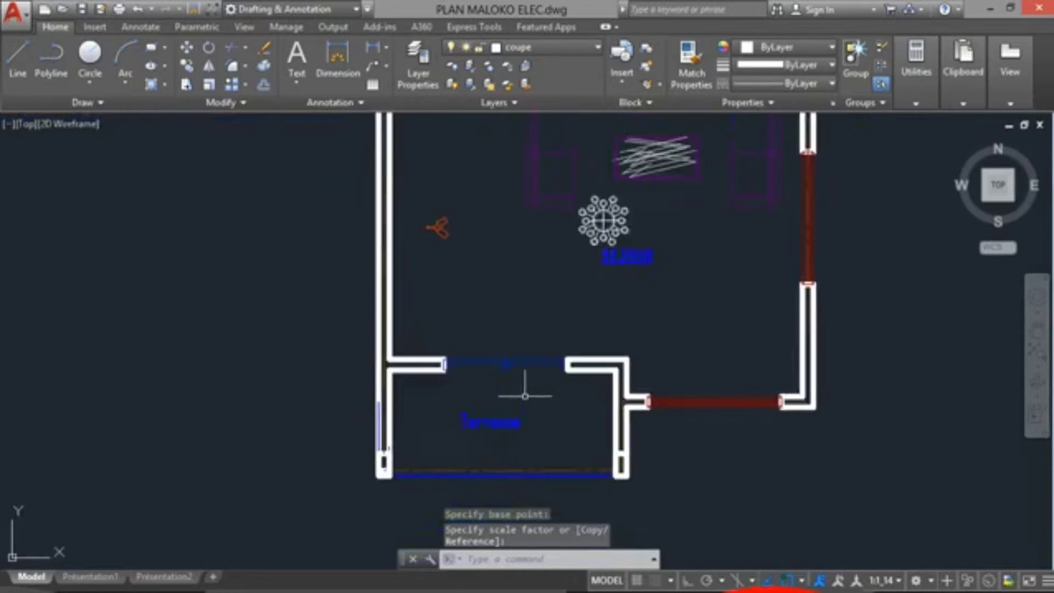
{"action": "scroll", "coordinate": [521, 399], "scroll_direction": "down", "scroll_amount": 2}
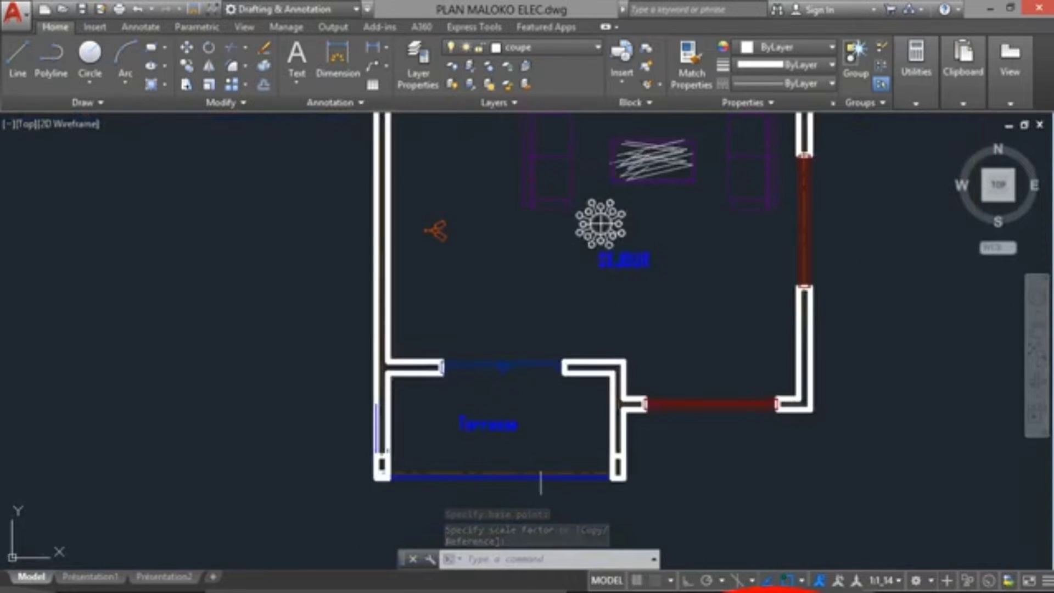
{"action": "scroll", "coordinate": [552, 464], "scroll_direction": "down", "scroll_amount": 2}
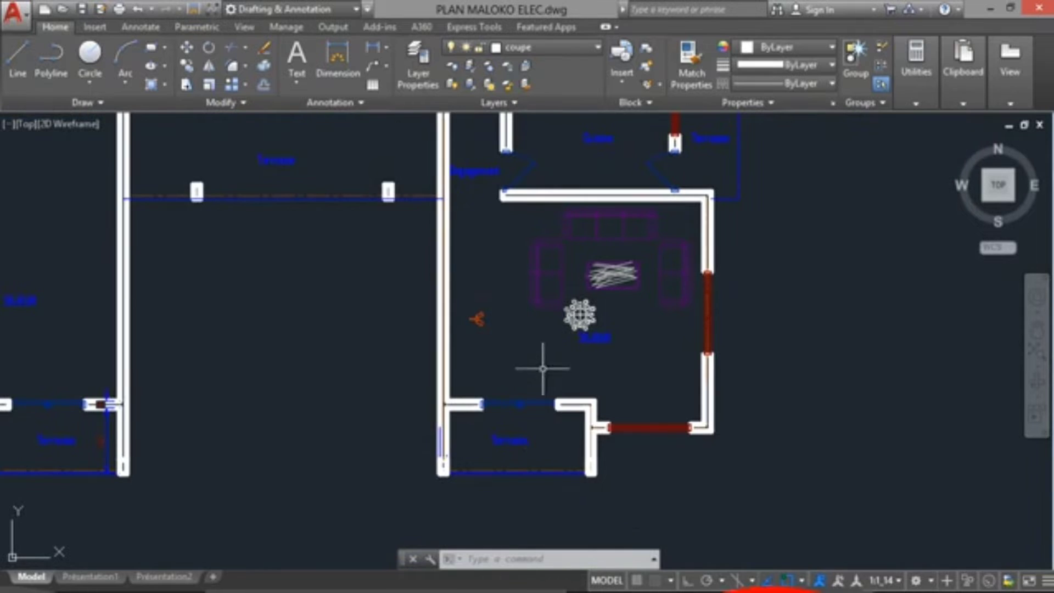
{"action": "middle_click_drag", "start_coordinate": [546, 365], "coordinate": [578, 488]}
{"action": "scroll", "coordinate": [506, 324], "scroll_direction": "down", "scroll_amount": 1}
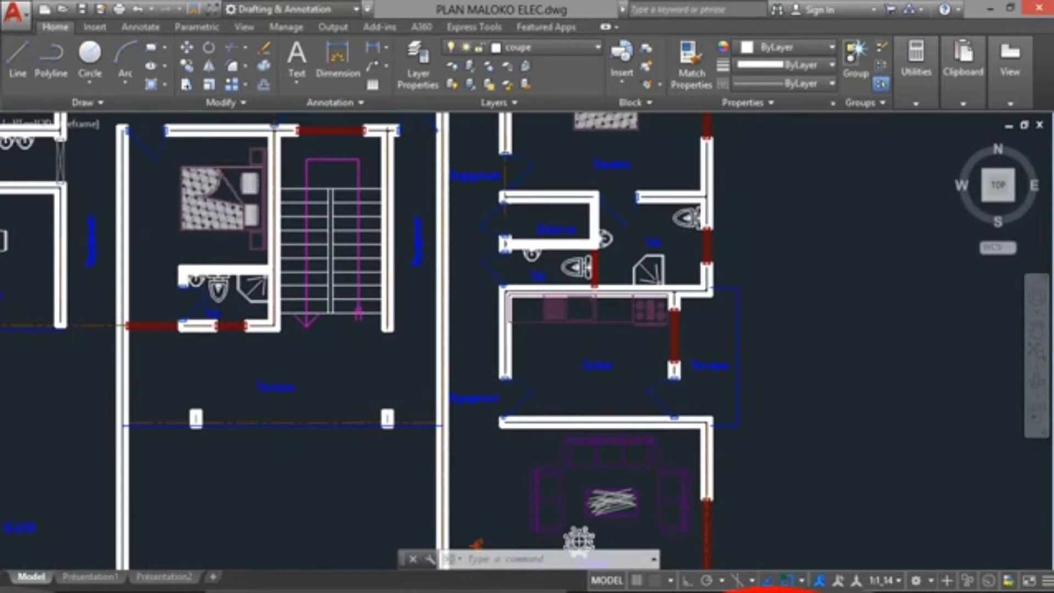
{"action": "scroll", "coordinate": [395, 364], "scroll_direction": "down", "scroll_amount": 1}
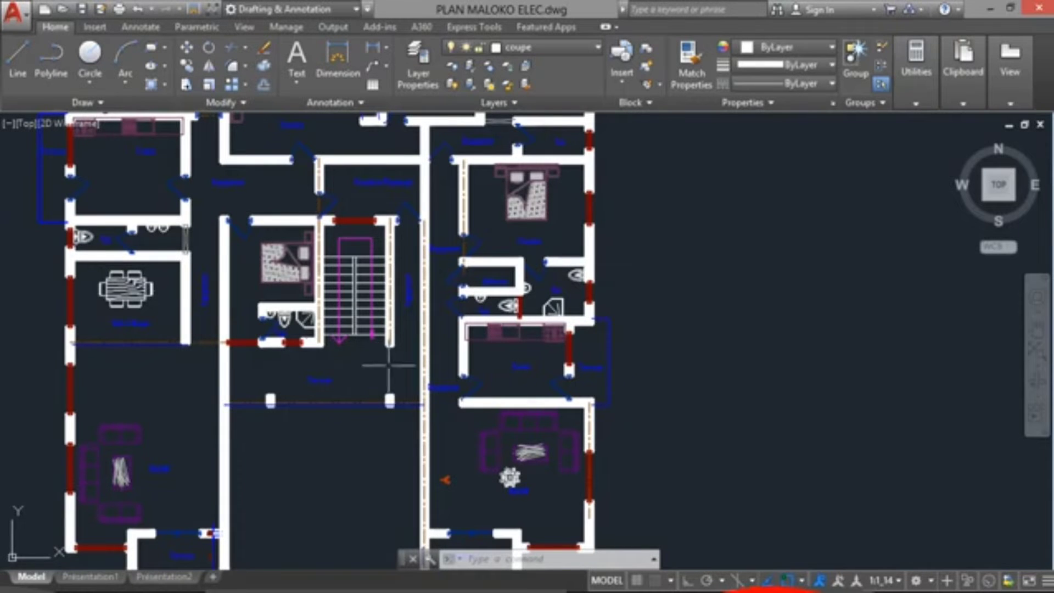
{"action": "scroll", "coordinate": [382, 379], "scroll_direction": "up", "scroll_amount": 4}
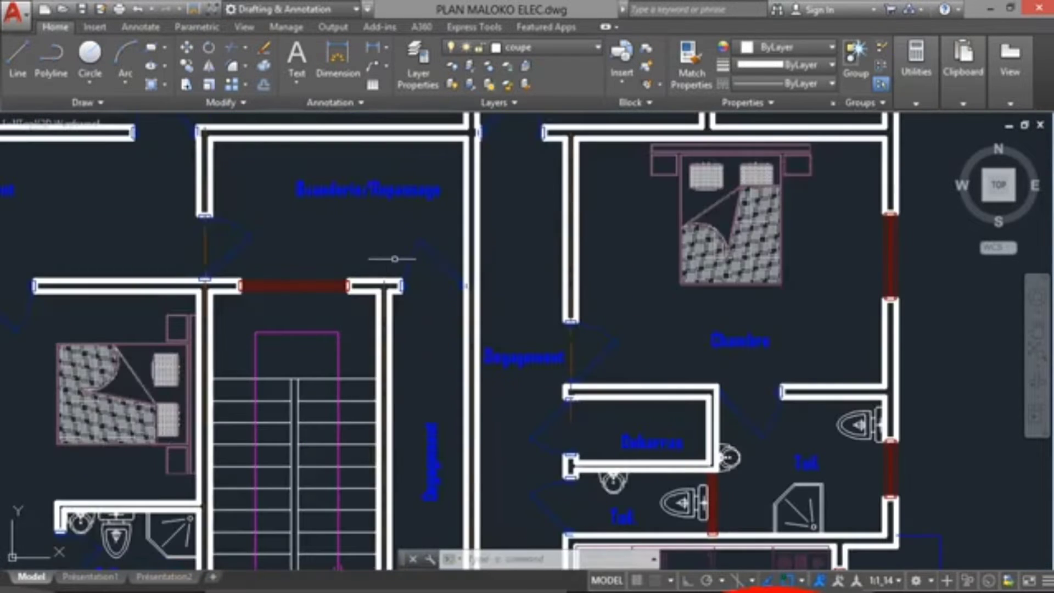
{"action": "scroll", "coordinate": [411, 352], "scroll_direction": "down", "scroll_amount": 6}
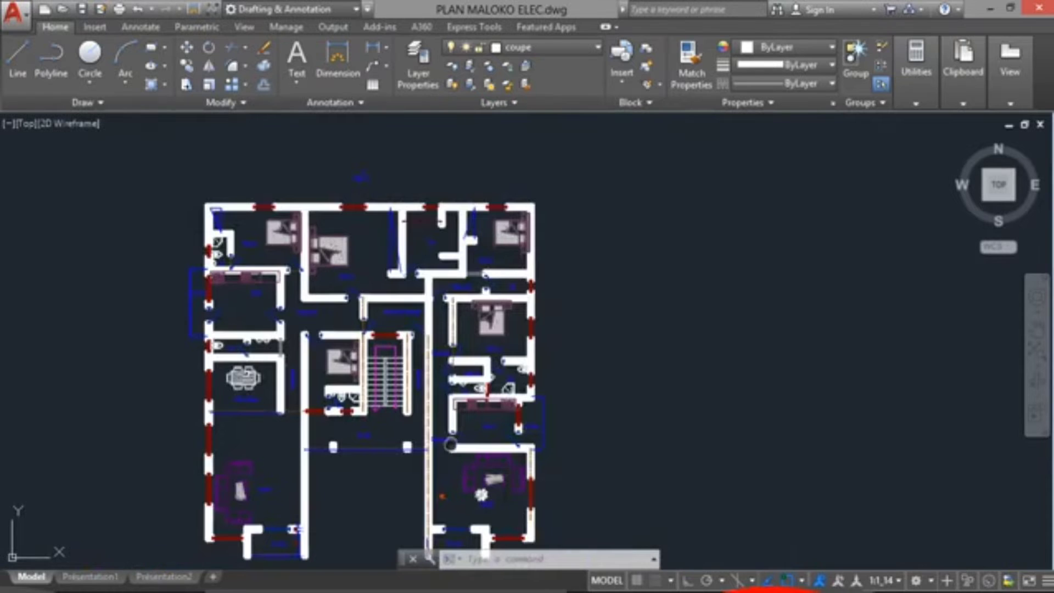
Examine the SEJOUR with its front terrace, then the adjoining Degagement, Cuisine and side Terrasse
{"action": "middle_click_drag", "start_coordinate": [450, 444], "coordinate": [452, 247]}
{"action": "scroll", "coordinate": [454, 385], "scroll_direction": "up", "scroll_amount": 5}
{"action": "middle_click_drag", "start_coordinate": [435, 338], "coordinate": [405, 405]}
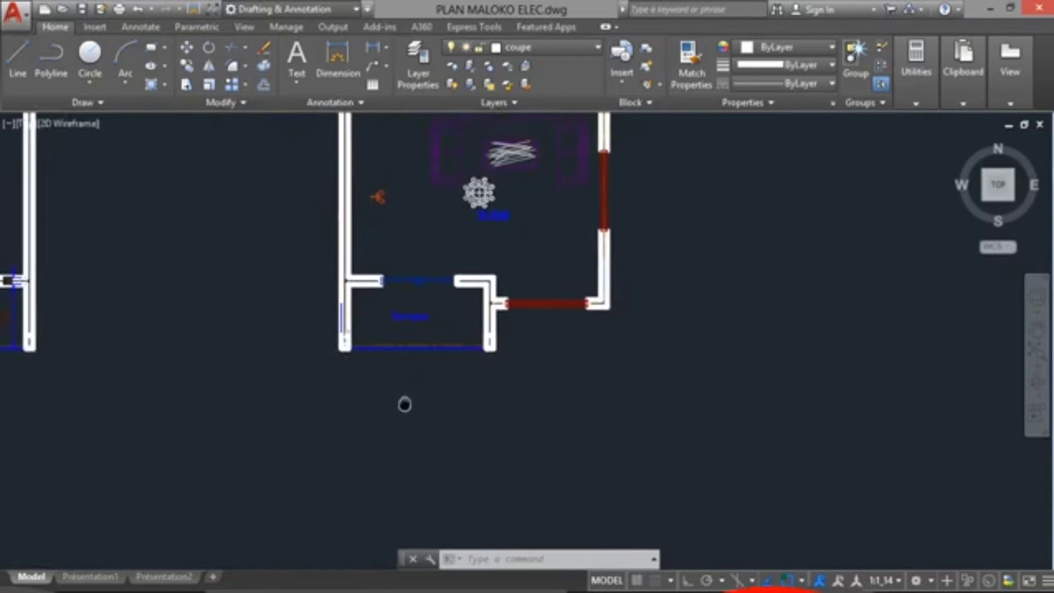
{"action": "scroll", "coordinate": [405, 369], "scroll_direction": "up", "scroll_amount": 4}
{"action": "middle_click_drag", "start_coordinate": [440, 223], "coordinate": [417, 352]}
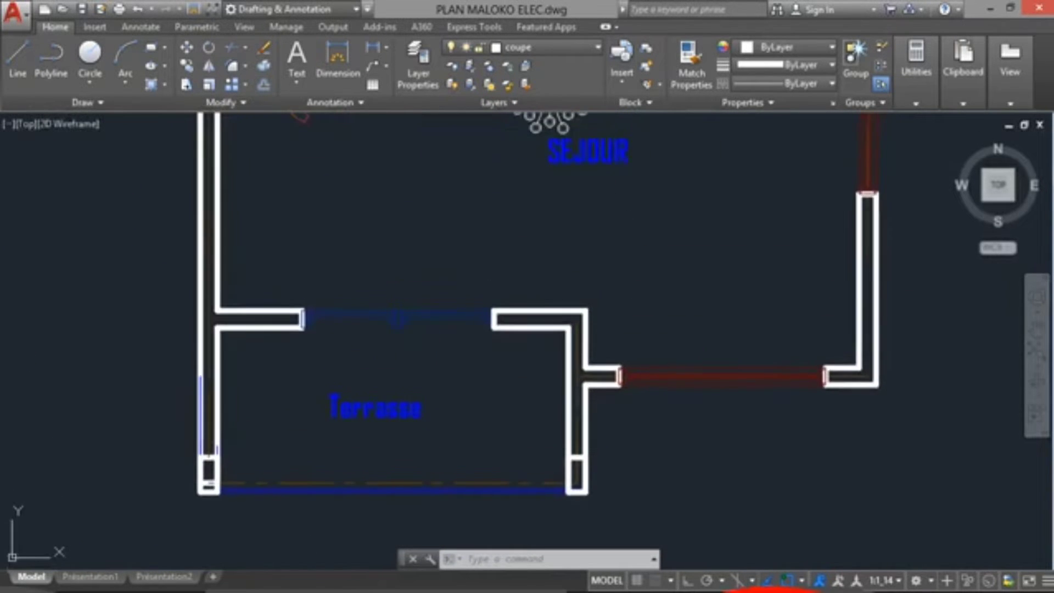
{"action": "middle_click_drag", "start_coordinate": [414, 261], "coordinate": [383, 540]}
{"action": "scroll", "coordinate": [382, 427], "scroll_direction": "down", "scroll_amount": 5}
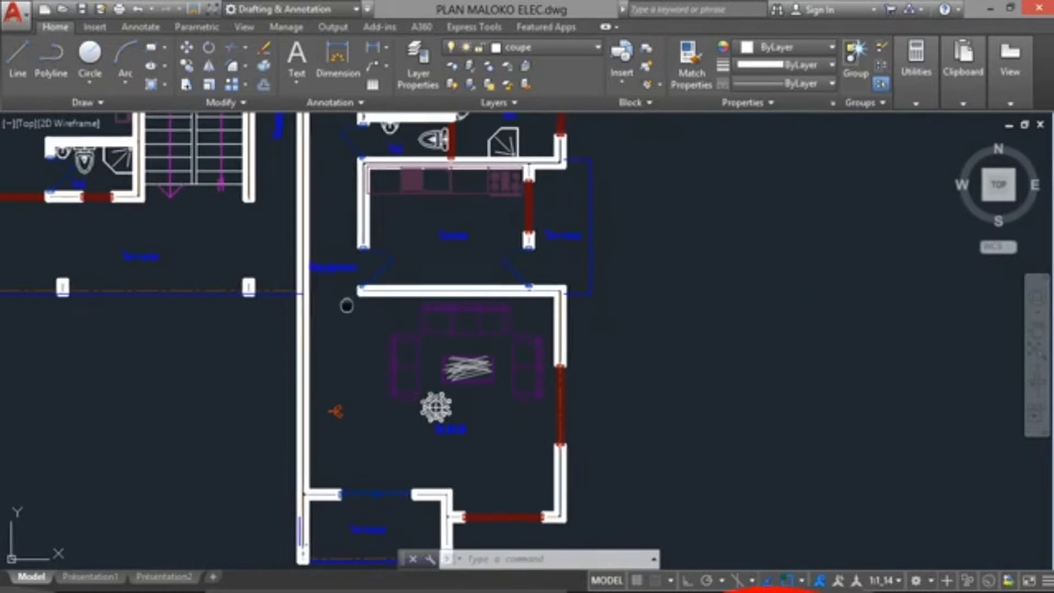
{"action": "middle_click_drag", "start_coordinate": [348, 301], "coordinate": [348, 364]}
{"action": "scroll", "coordinate": [349, 365], "scroll_direction": "up", "scroll_amount": 5}
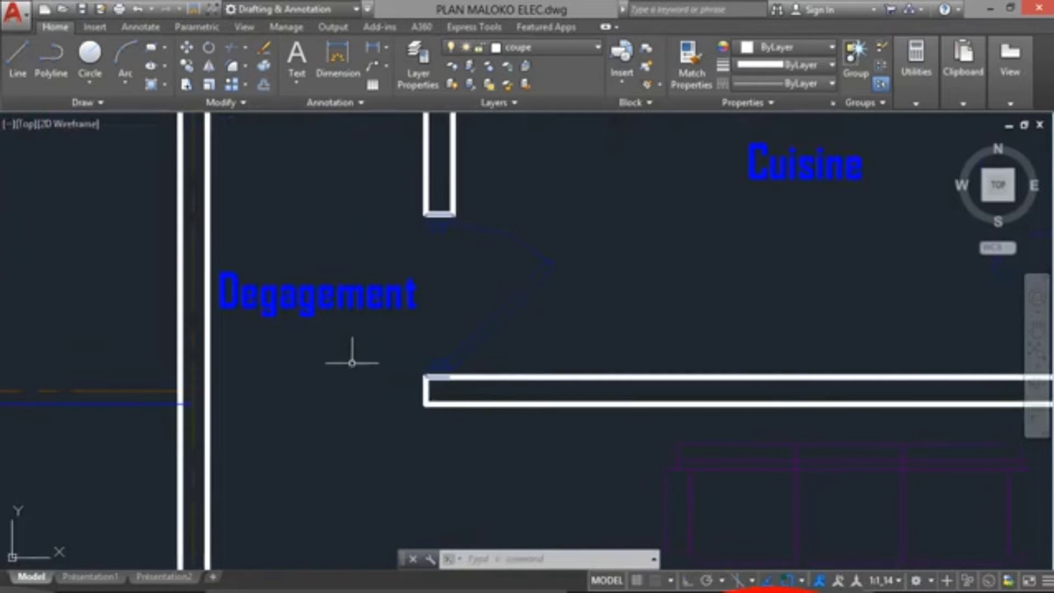
{"action": "scroll", "coordinate": [360, 359], "scroll_direction": "down", "scroll_amount": 2}
{"action": "middle_click_drag", "start_coordinate": [345, 360], "coordinate": [344, 434]}
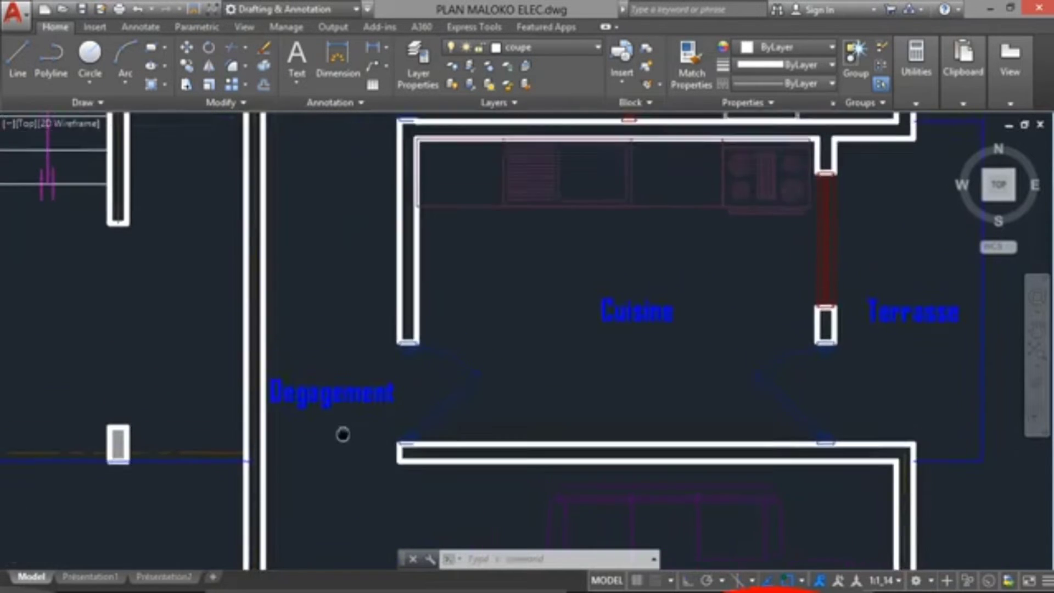
{"action": "scroll", "coordinate": [683, 345], "scroll_direction": "down", "scroll_amount": 2}
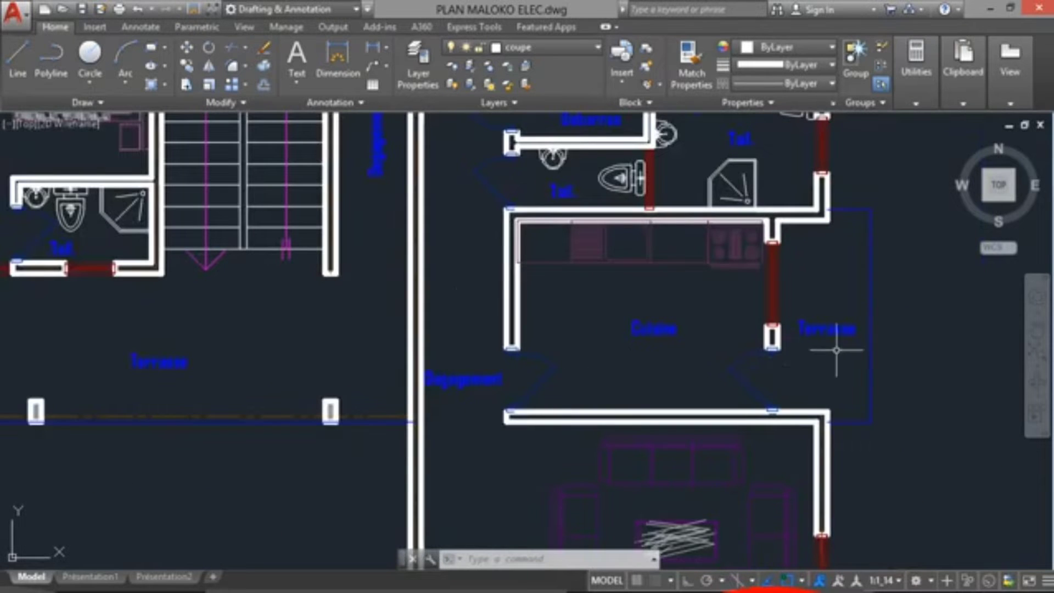
Examine the rooms north of the east Cuisine: the Toil., Debarras, Chambre and Degagement, up to the north-east Chambre
{"action": "middle_click_drag", "start_coordinate": [482, 285], "coordinate": [486, 484]}
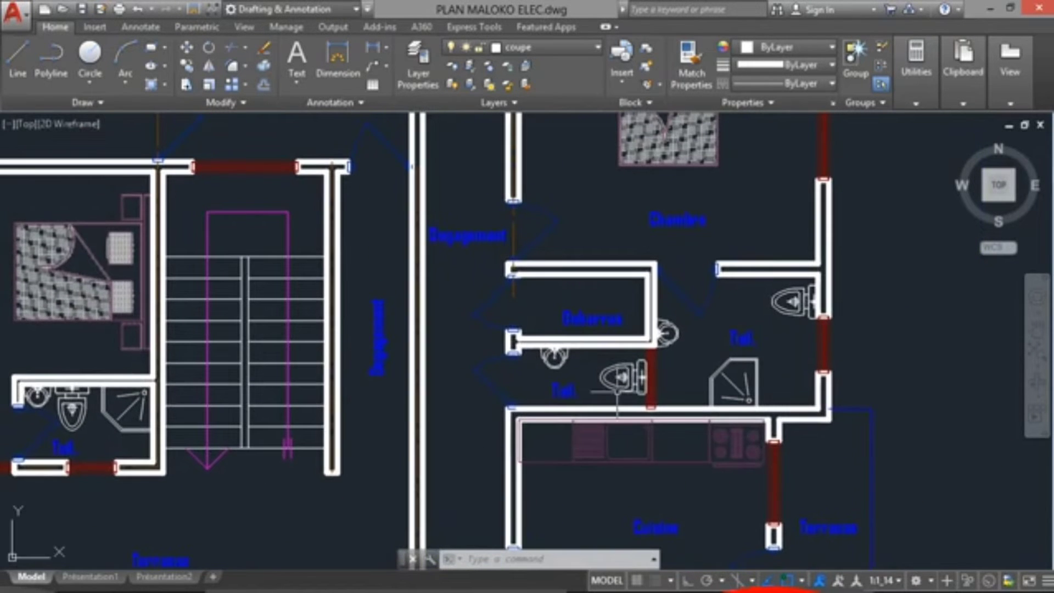
{"action": "scroll", "coordinate": [563, 320], "scroll_direction": "up", "scroll_amount": 4}
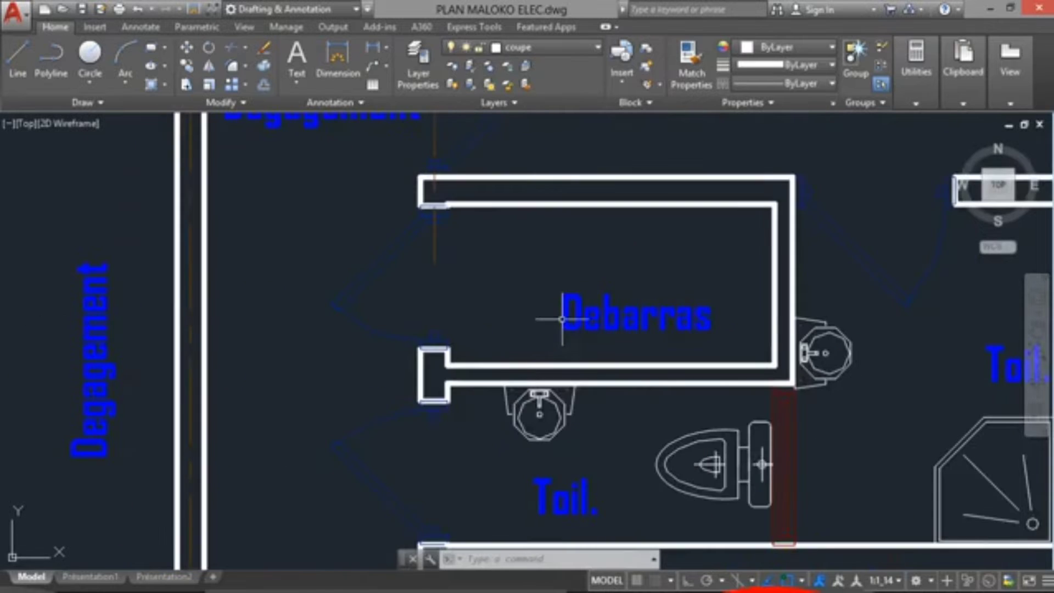
{"action": "scroll", "coordinate": [563, 320], "scroll_direction": "down", "scroll_amount": 4}
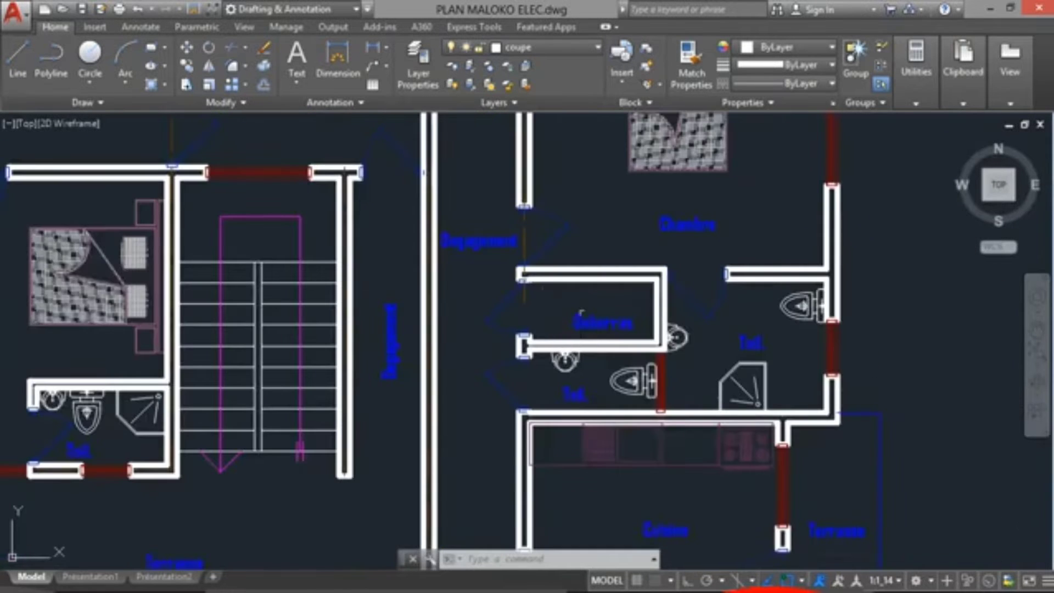
{"action": "middle_click_drag", "start_coordinate": [487, 274], "coordinate": [471, 341]}
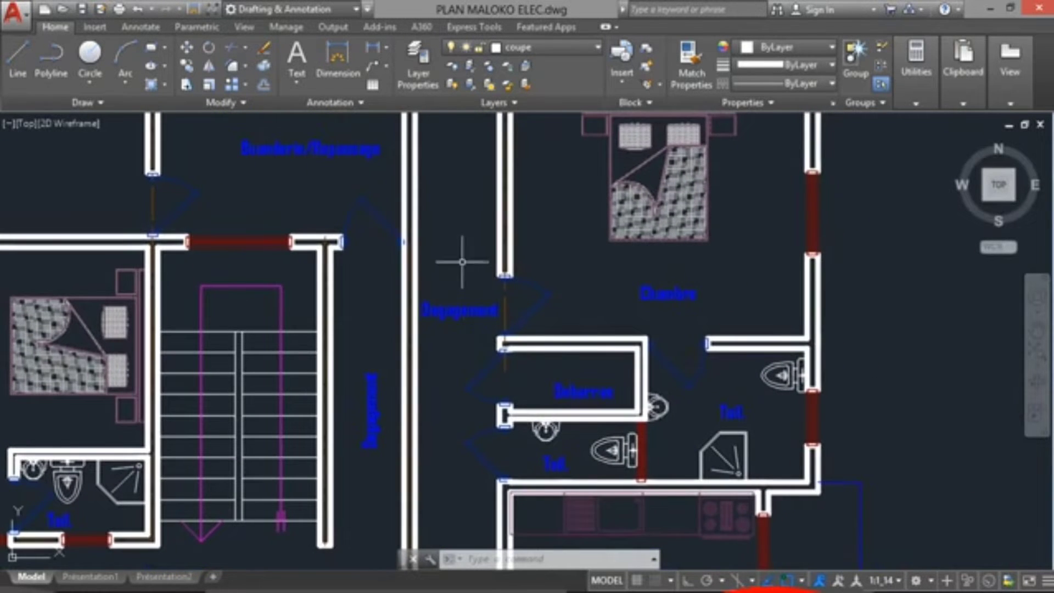
{"action": "middle_click_drag", "start_coordinate": [470, 259], "coordinate": [440, 324]}
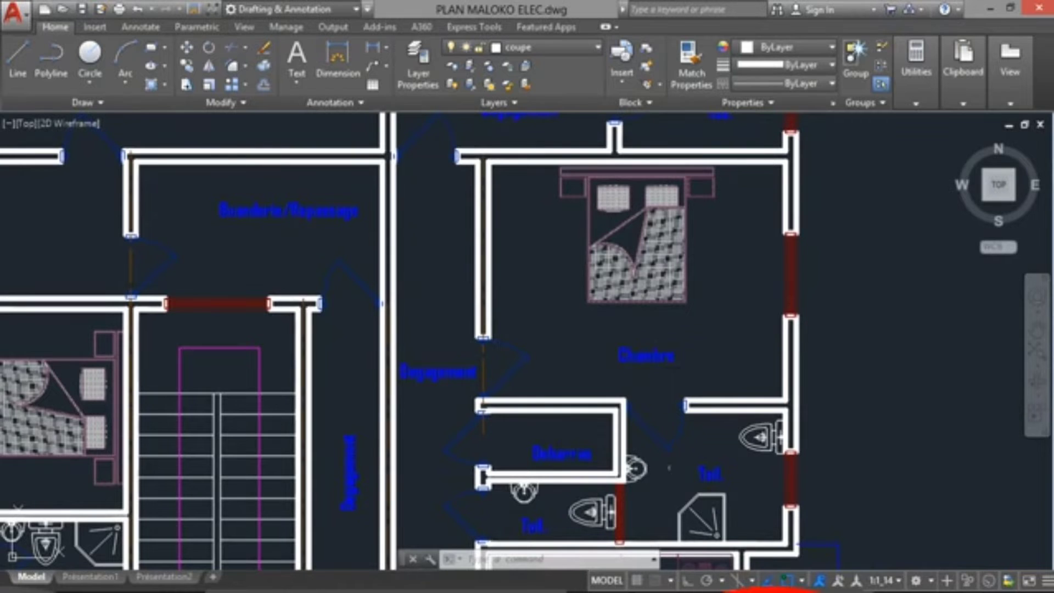
{"action": "middle_click_drag", "start_coordinate": [585, 333], "coordinate": [638, 427]}
{"action": "middle_click_drag", "start_coordinate": [525, 255], "coordinate": [479, 370]}
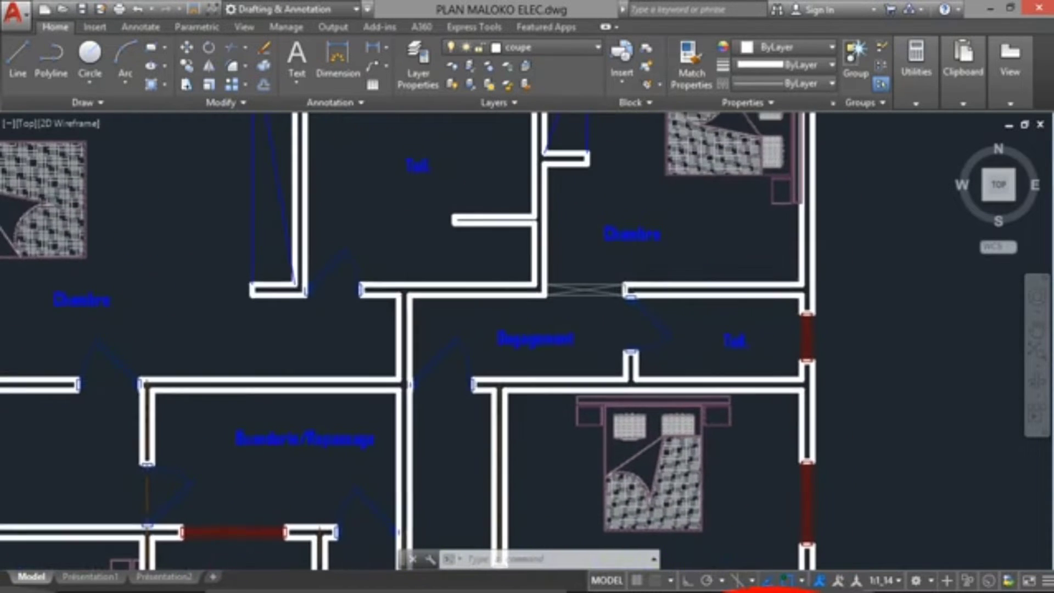
{"action": "middle_click_drag", "start_coordinate": [631, 353], "coordinate": [558, 401]}
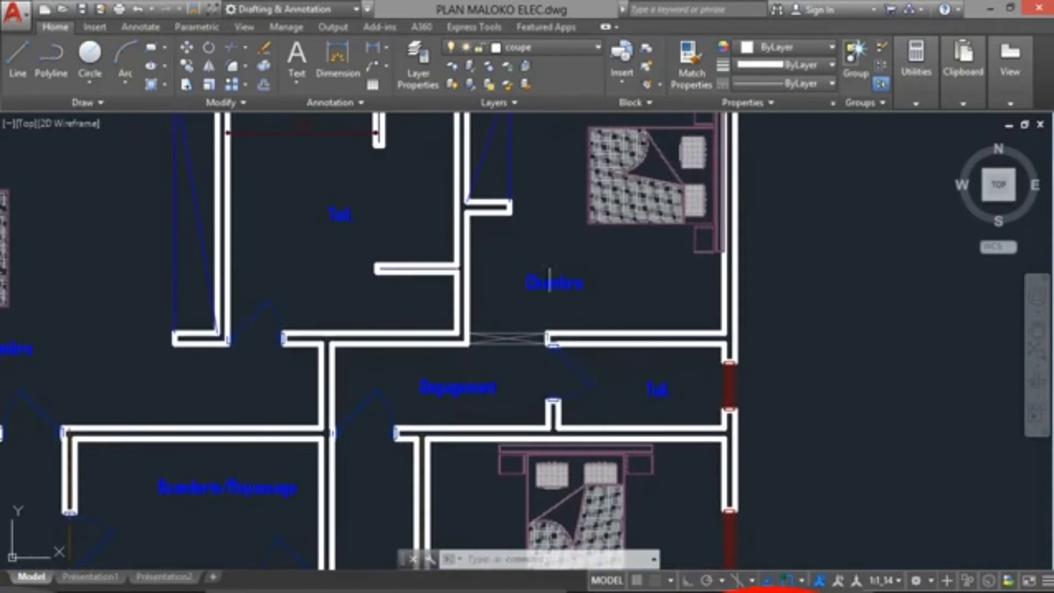
{"action": "middle_click_drag", "start_coordinate": [549, 280], "coordinate": [574, 243]}
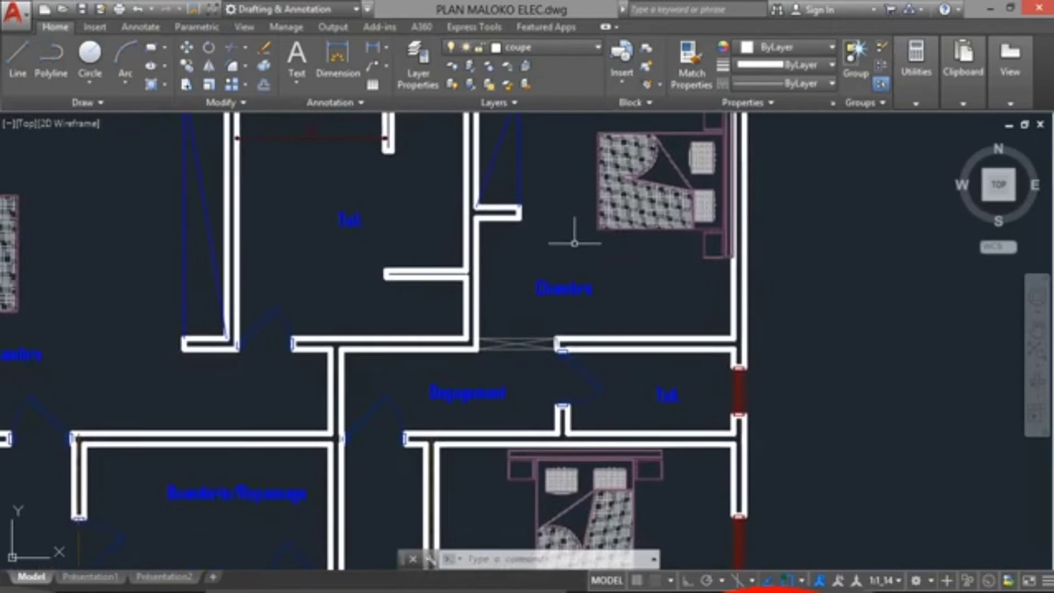
Examine the whole floor plan, the central Terrasse and staircase, the adjoining Degagement and the Buanderie/Repassage room
{"action": "scroll", "coordinate": [575, 238], "scroll_direction": "down", "scroll_amount": 2}
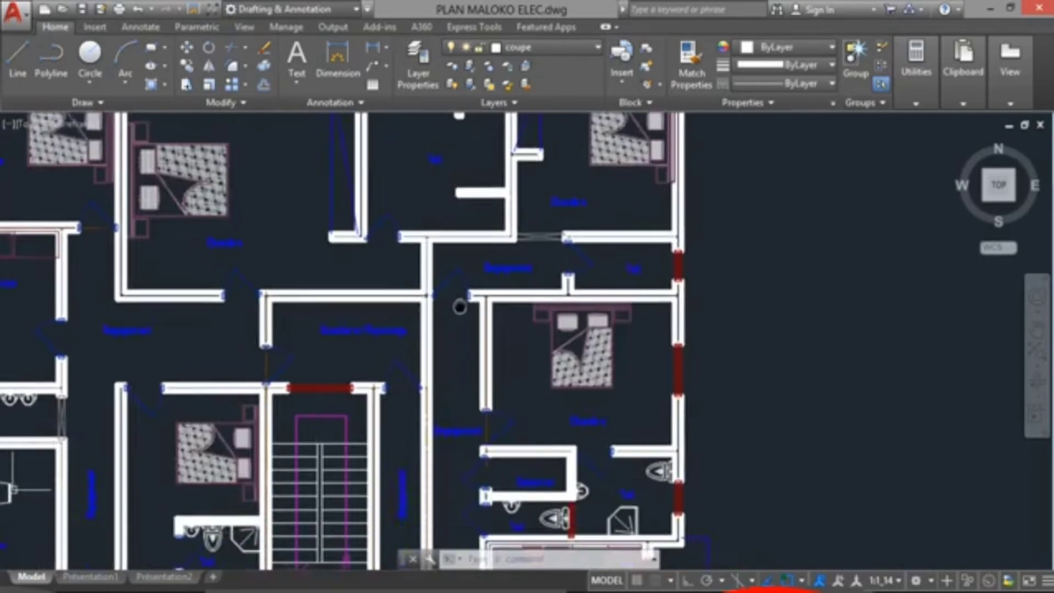
{"action": "scroll", "coordinate": [459, 302], "scroll_direction": "up", "scroll_amount": 3}
{"action": "middle_click_drag", "start_coordinate": [463, 242], "coordinate": [575, 301]}
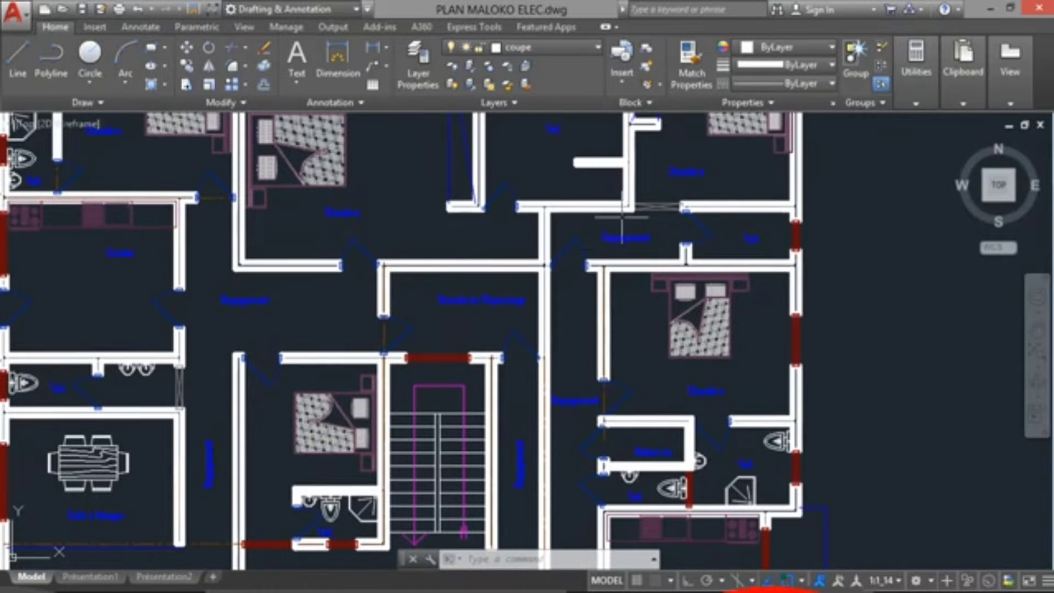
{"action": "scroll", "coordinate": [622, 217], "scroll_direction": "down", "scroll_amount": 3}
{"action": "scroll", "coordinate": [632, 206], "scroll_direction": "down", "scroll_amount": 1}
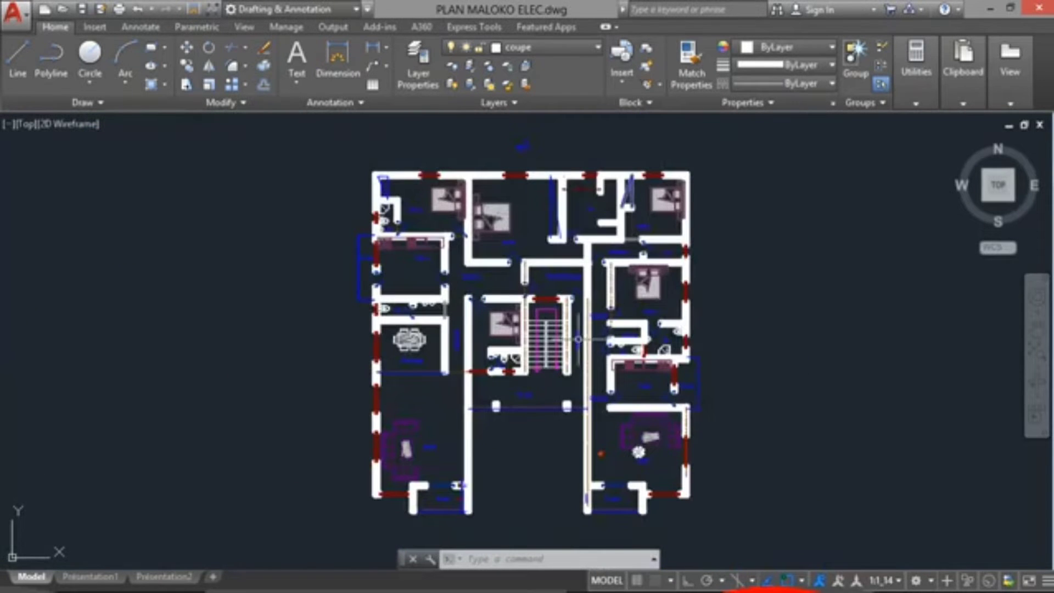
{"action": "scroll", "coordinate": [549, 259], "scroll_direction": "up", "scroll_amount": 4}
{"action": "middle_click_drag", "start_coordinate": [543, 280], "coordinate": [605, 236]}
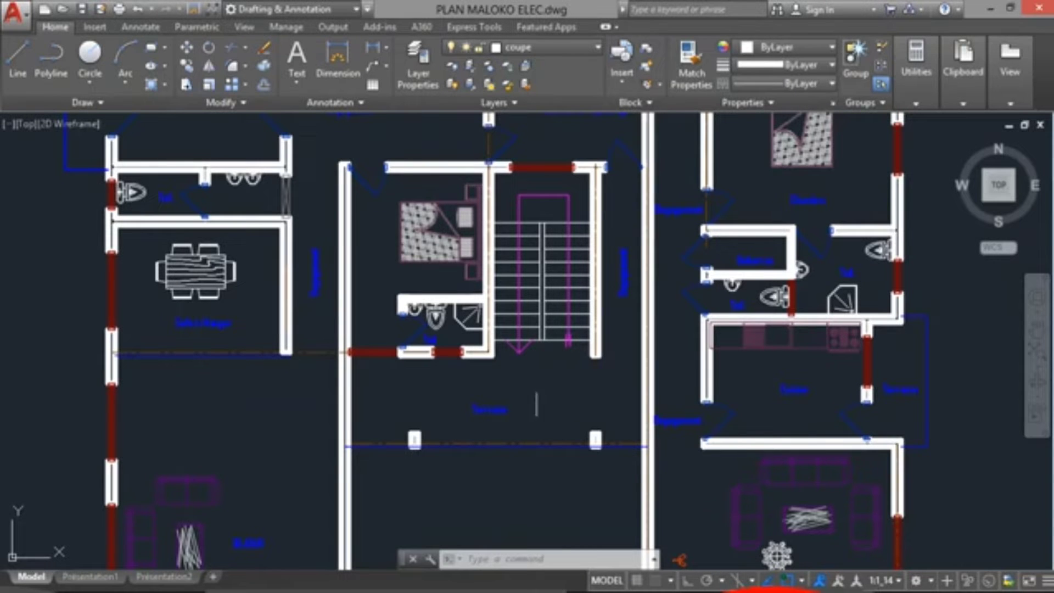
{"action": "middle_click_drag", "start_coordinate": [417, 379], "coordinate": [447, 454]}
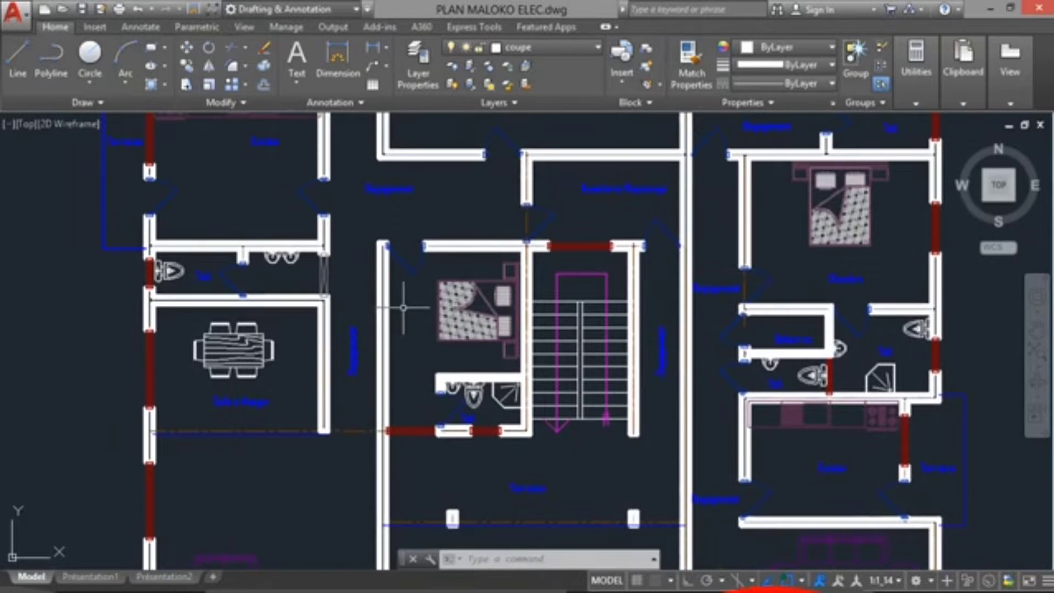
{"action": "middle_click_drag", "start_coordinate": [403, 310], "coordinate": [375, 389]}
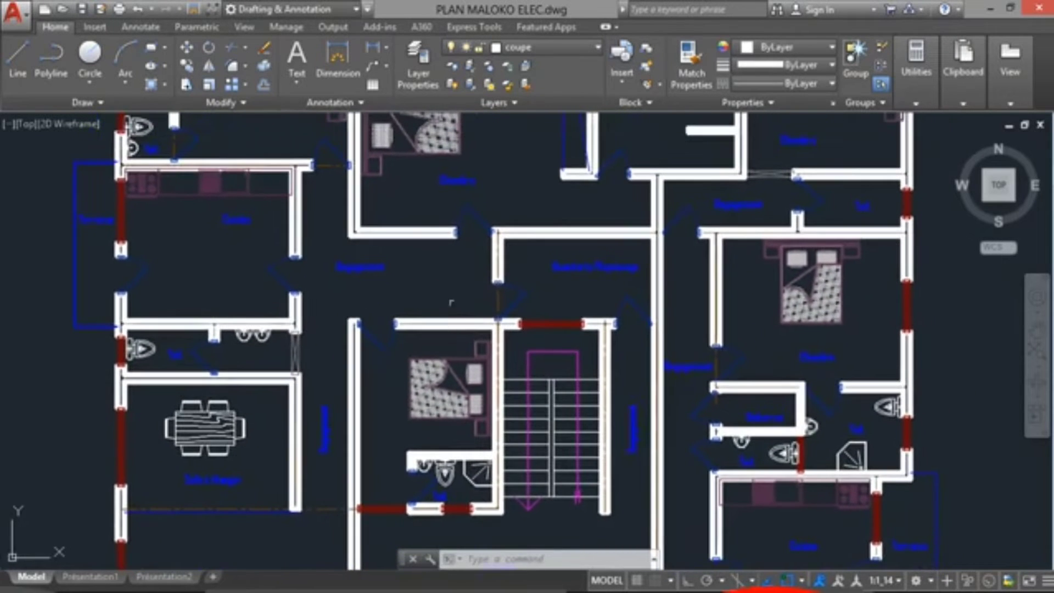
{"action": "scroll", "coordinate": [581, 283], "scroll_direction": "up", "scroll_amount": 4}
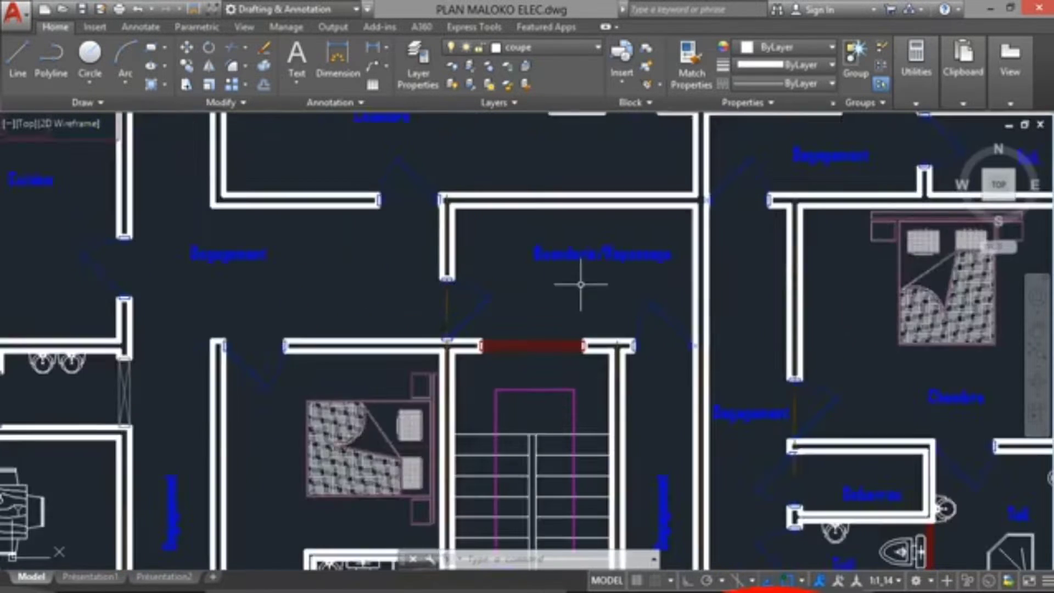
{"action": "scroll", "coordinate": [581, 283], "scroll_direction": "down", "scroll_amount": 4}
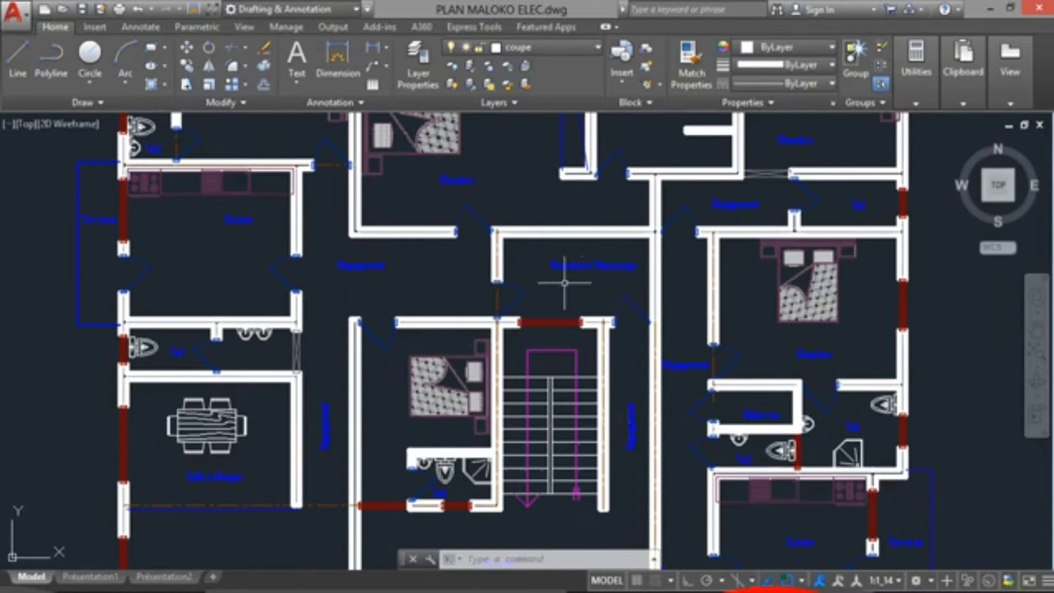
{"action": "scroll", "coordinate": [610, 297], "scroll_direction": "up", "scroll_amount": 4}
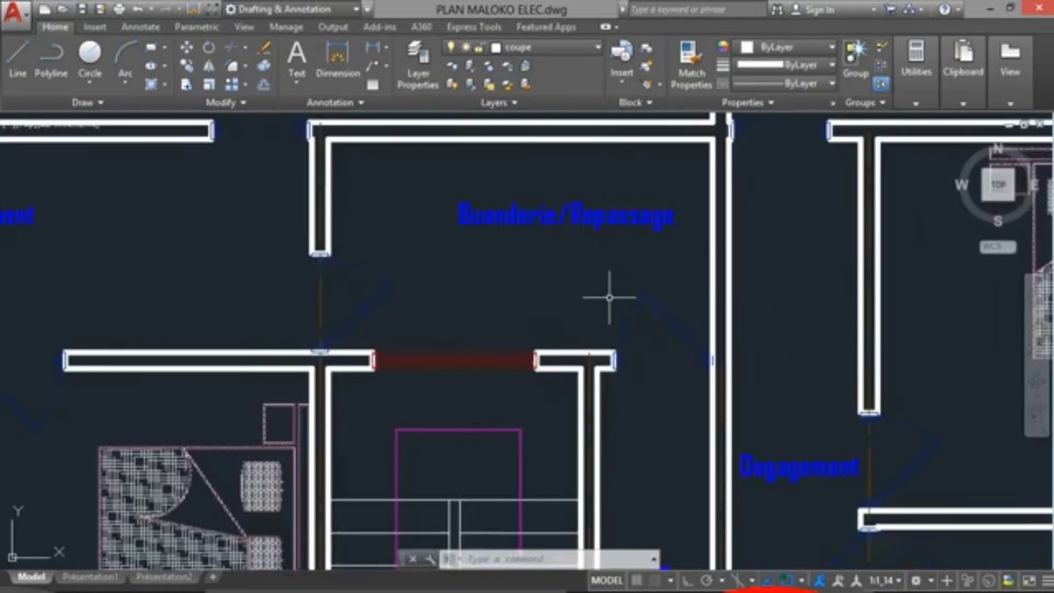
{"action": "scroll", "coordinate": [610, 297], "scroll_direction": "down", "scroll_amount": 6}
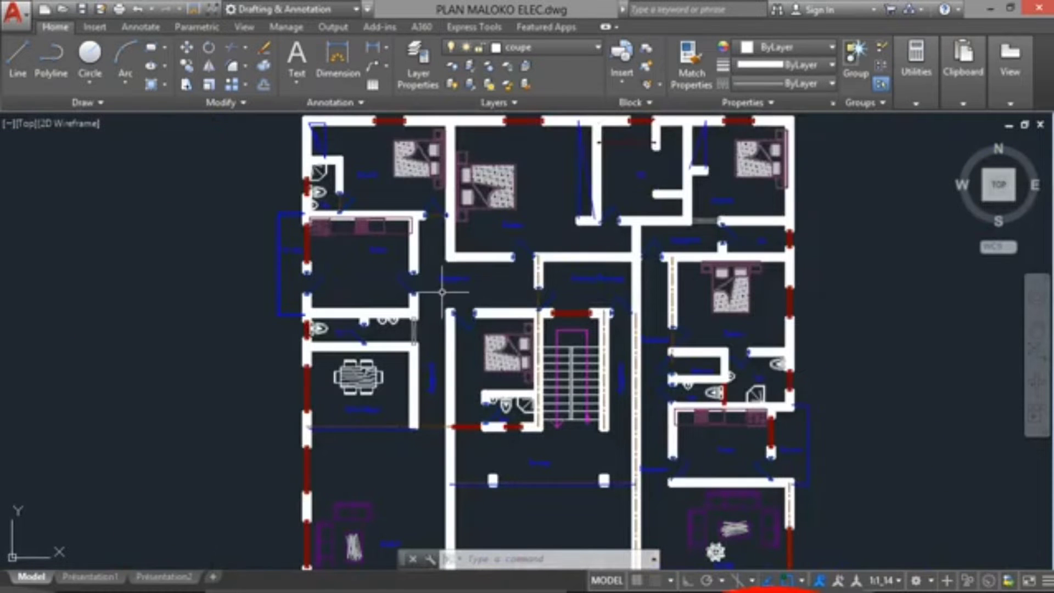
Examine the large Chambre north of the Buanderie/Repassage and its adjoining Toil
{"action": "scroll", "coordinate": [445, 293], "scroll_direction": "up", "scroll_amount": 2}
{"action": "middle_click_drag", "start_coordinate": [507, 287], "coordinate": [439, 362]}
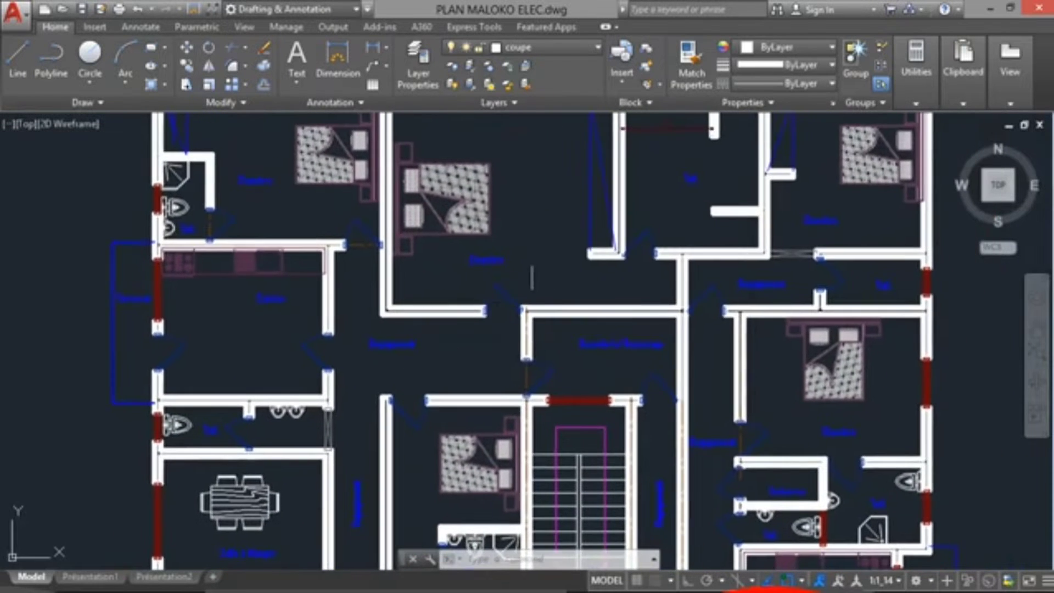
{"action": "middle_click_drag", "start_coordinate": [532, 266], "coordinate": [477, 312]}
{"action": "scroll", "coordinate": [479, 285], "scroll_direction": "up", "scroll_amount": 2}
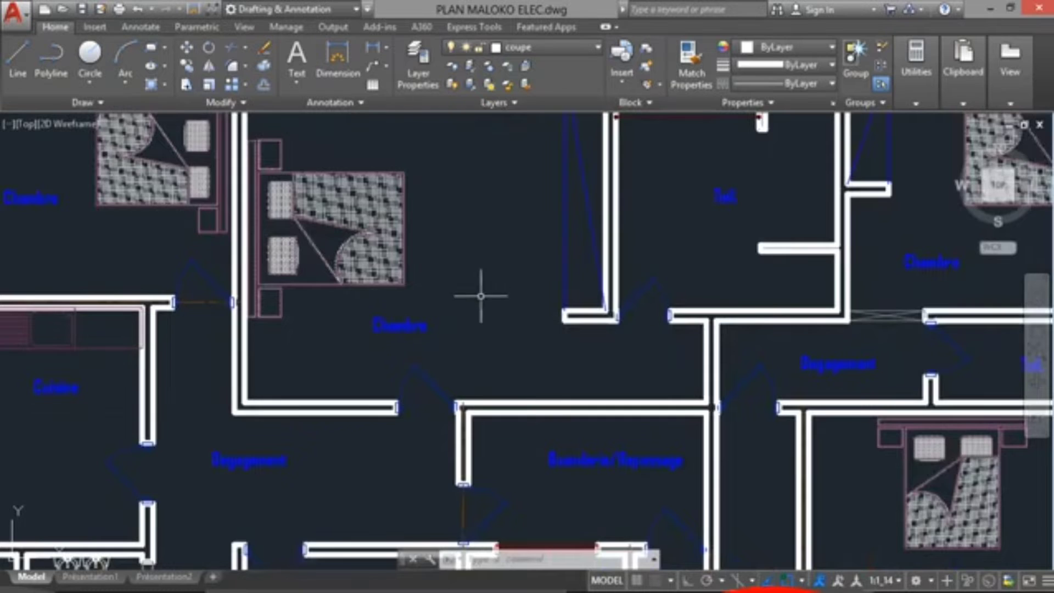
{"action": "scroll", "coordinate": [481, 297], "scroll_direction": "down", "scroll_amount": 2}
{"action": "scroll", "coordinate": [633, 258], "scroll_direction": "up", "scroll_amount": 2}
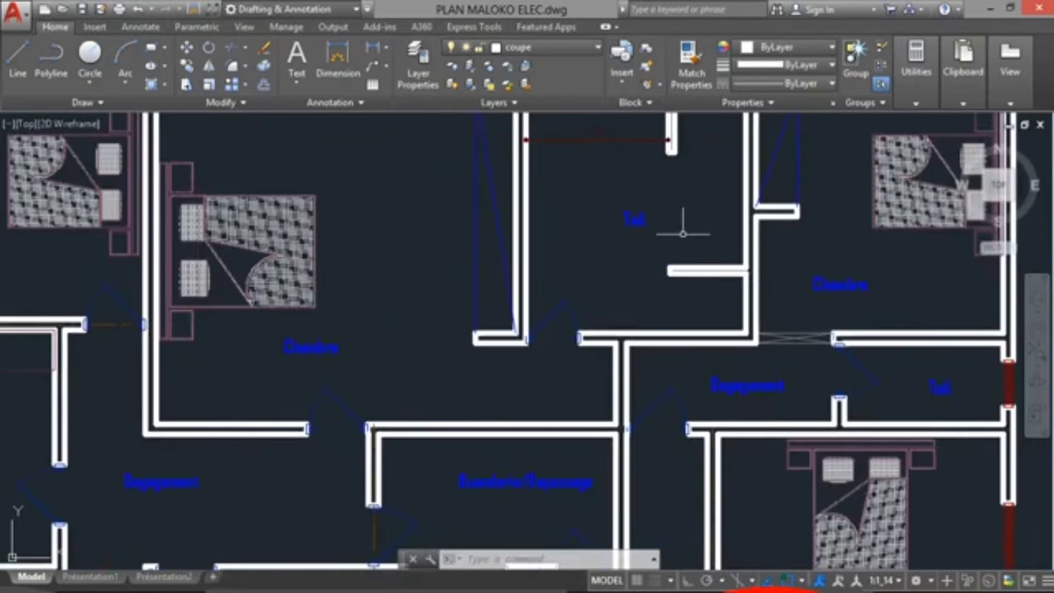
{"action": "scroll", "coordinate": [695, 234], "scroll_direction": "down", "scroll_amount": 2}
{"action": "scroll", "coordinate": [644, 263], "scroll_direction": "down", "scroll_amount": 4}
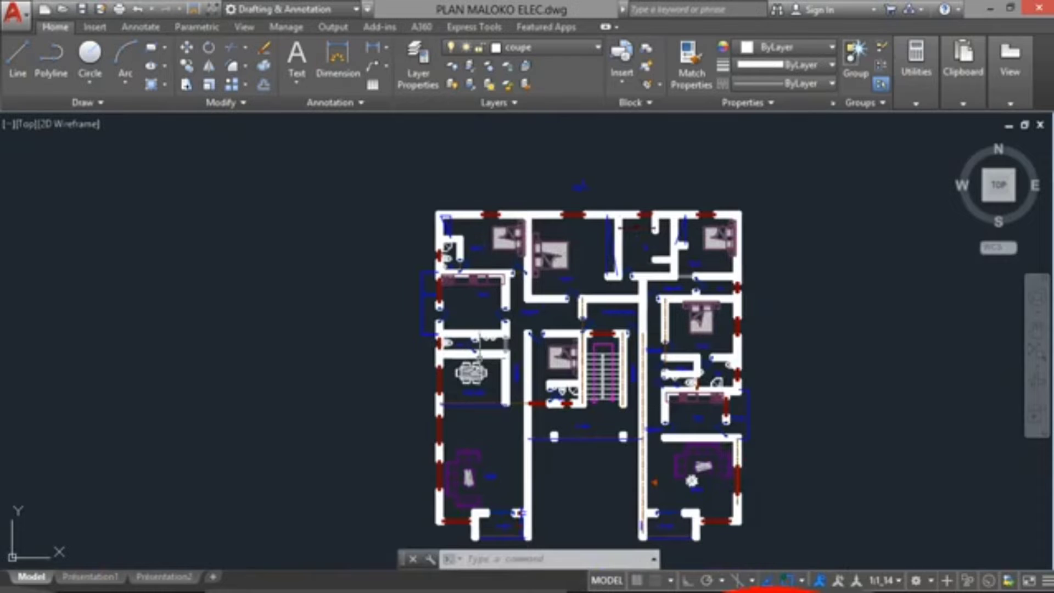
Examine the western apartment's Cuisine, bedrooms, Degagement, Toil. and Salle à Manger
{"action": "scroll", "coordinate": [479, 324], "scroll_direction": "up", "scroll_amount": 2}
{"action": "scroll", "coordinate": [483, 306], "scroll_direction": "up", "scroll_amount": 2}
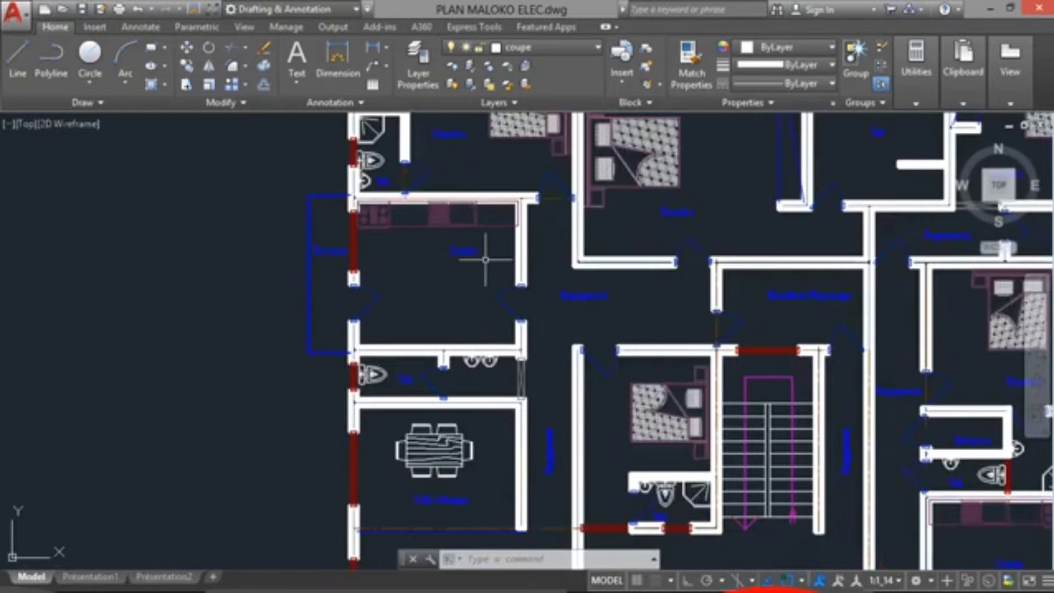
{"action": "mouse_move", "coordinate": [486, 260]}
{"action": "middle_mouse_down"}
{"action": "mouse_move", "coordinate": [391, 279]}
{"action": "mouse_move", "coordinate": [376, 345]}
{"action": "middle_mouse_up"}
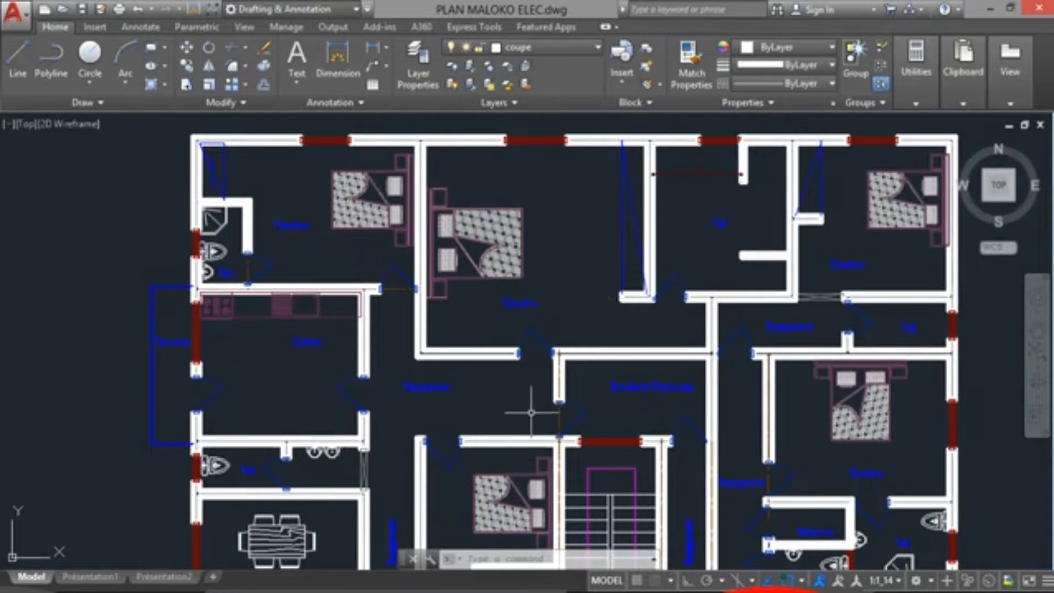
{"action": "middle_click_drag", "start_coordinate": [635, 419], "coordinate": [664, 301]}
{"action": "middle_click_drag", "start_coordinate": [410, 240], "coordinate": [423, 368]}
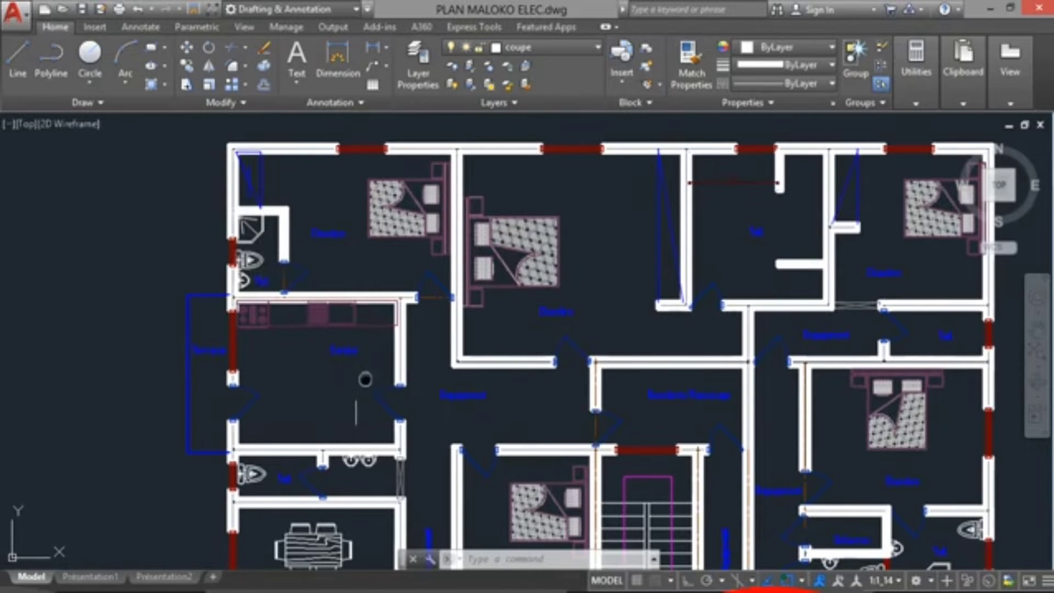
{"action": "middle_click_drag", "start_coordinate": [356, 413], "coordinate": [384, 214]}
{"action": "scroll", "coordinate": [385, 306], "scroll_direction": "up", "scroll_amount": 4}
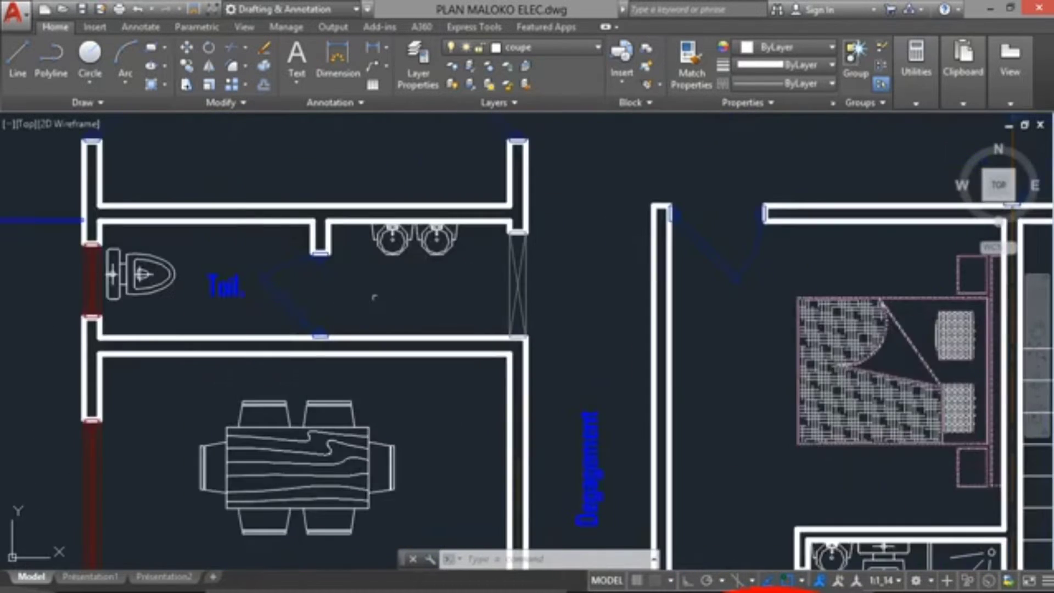
{"action": "scroll", "coordinate": [444, 299], "scroll_direction": "down", "scroll_amount": 2}
{"action": "middle_click_drag", "start_coordinate": [514, 362], "coordinate": [546, 207]}
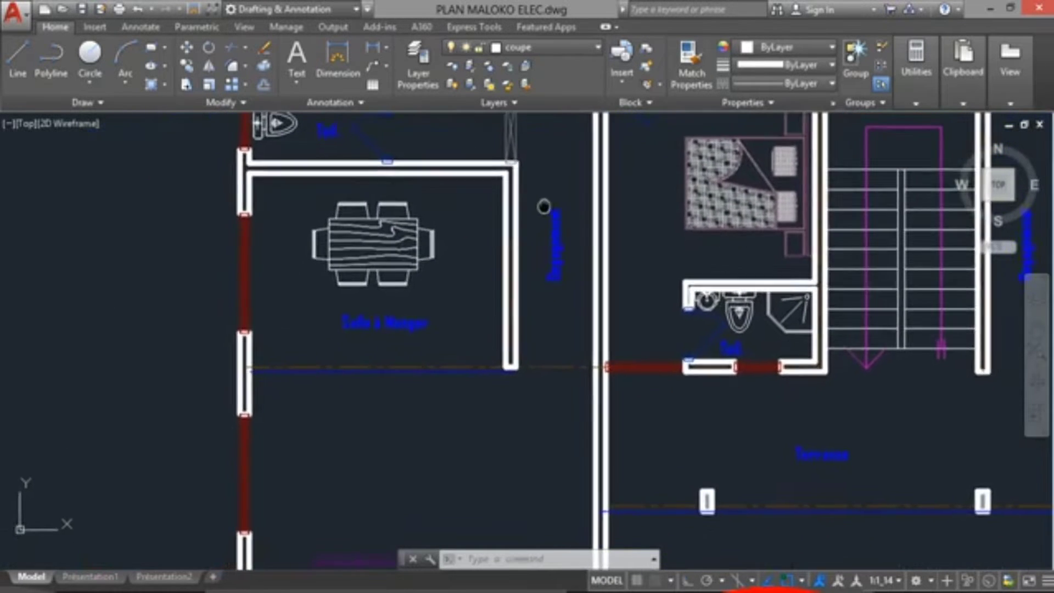
{"action": "scroll", "coordinate": [545, 207], "scroll_direction": "down", "scroll_amount": 2}
{"action": "scroll", "coordinate": [444, 305], "scroll_direction": "up", "scroll_amount": 6}
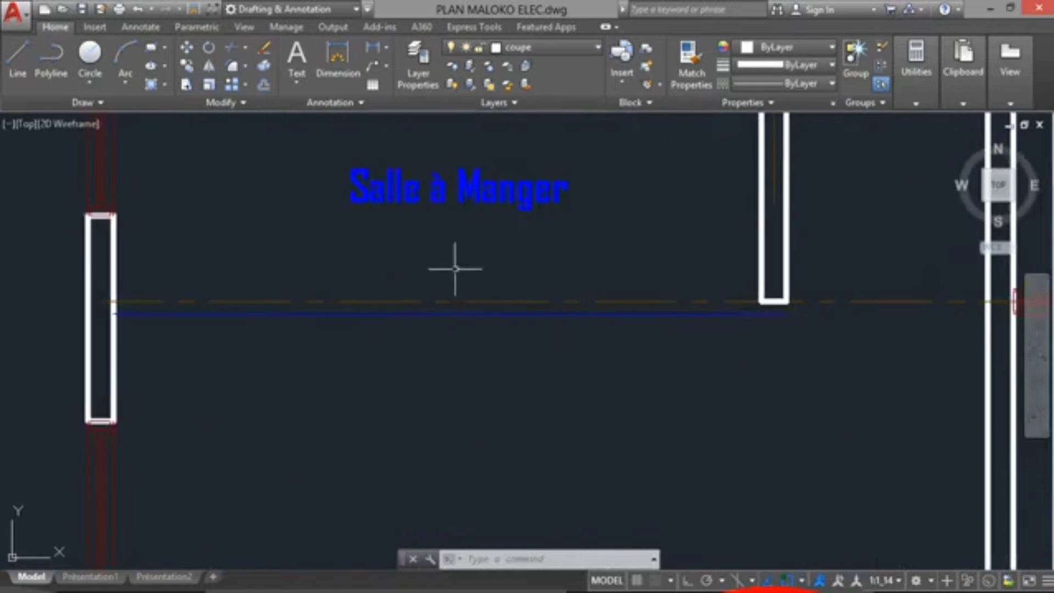
{"action": "scroll", "coordinate": [483, 199], "scroll_direction": "down", "scroll_amount": 9}
{"action": "middle_click_drag", "start_coordinate": [527, 333], "coordinate": [392, 439]}
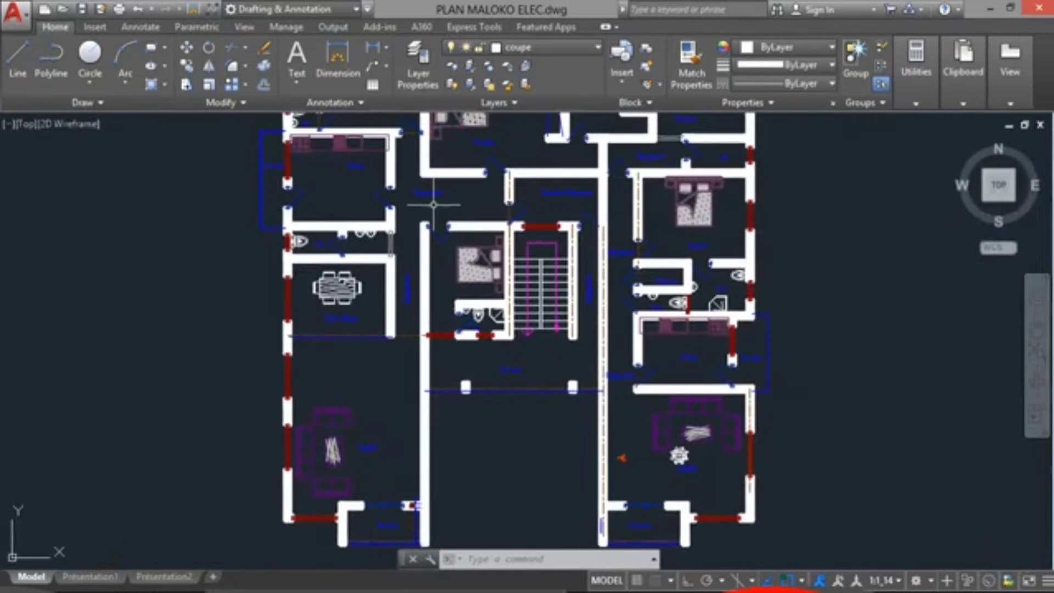
Copy the double wall light in the east SEJOUR from its stem end onto the inner face of the room's west wall
{"action": "middle_click_drag", "start_coordinate": [434, 205], "coordinate": [309, 217]}
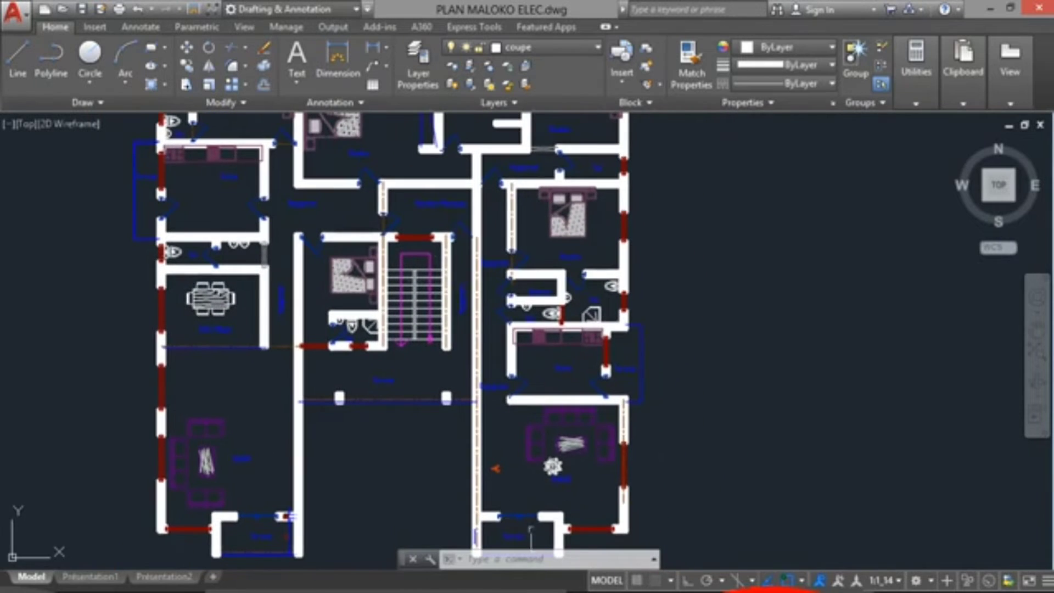
{"action": "scroll", "coordinate": [532, 494], "scroll_direction": "up", "scroll_amount": 6}
{"action": "middle_click_drag", "start_coordinate": [529, 459], "coordinate": [542, 364]}
{"action": "scroll", "coordinate": [520, 304], "scroll_direction": "down", "scroll_amount": 4}
{"action": "middle_click_drag", "start_coordinate": [517, 304], "coordinate": [520, 312]}
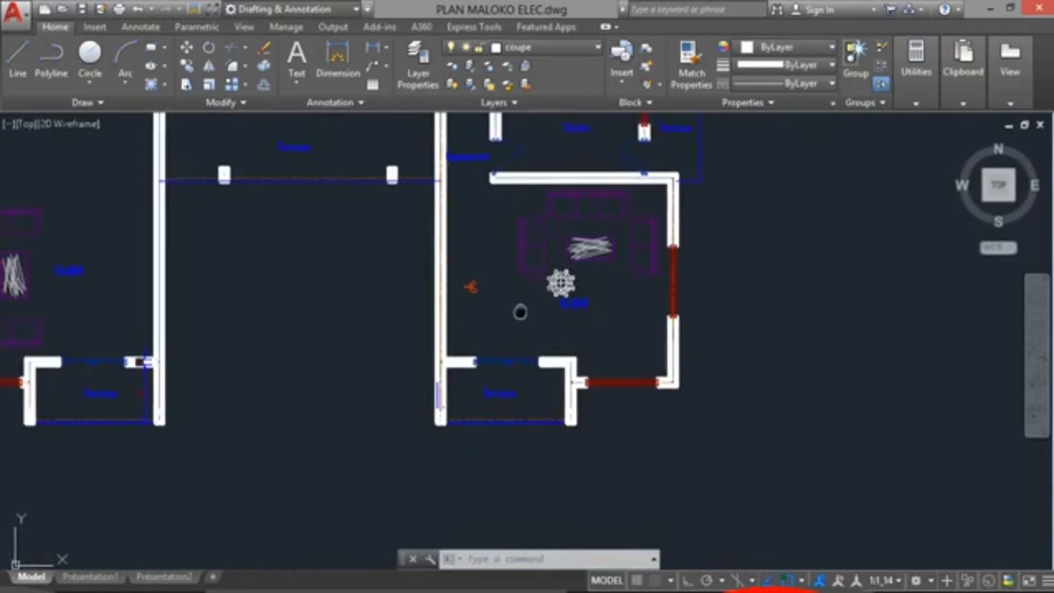
{"action": "scroll", "coordinate": [520, 311], "scroll_direction": "down", "scroll_amount": 2}
{"action": "scroll", "coordinate": [508, 310], "scroll_direction": "up", "scroll_amount": 4}
{"action": "left_click", "coordinate": [485, 264]}
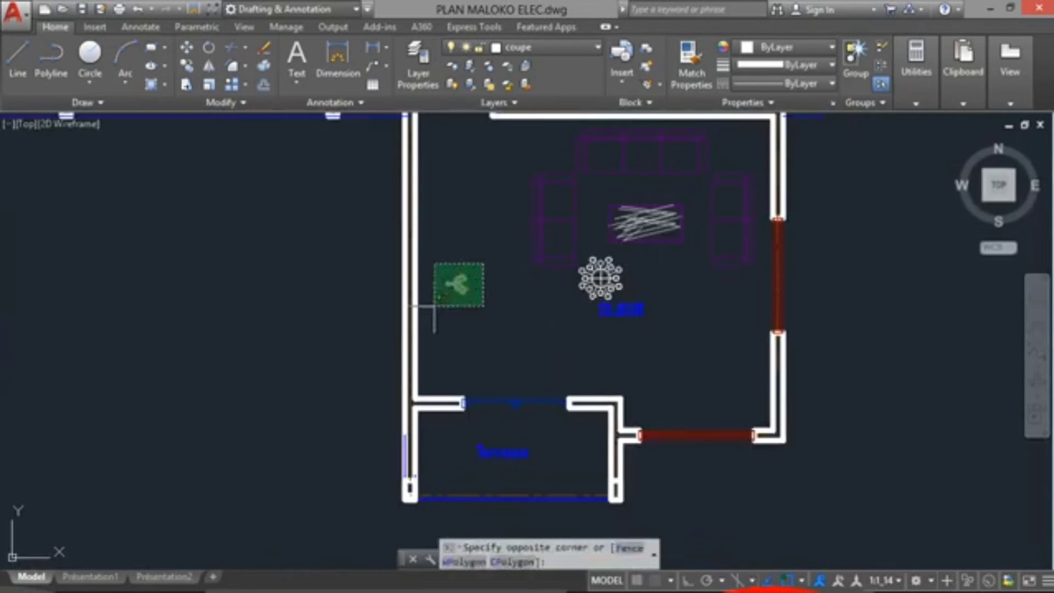
{"action": "left_click", "coordinate": [433, 307]}
{"action": "middle_click_drag", "start_coordinate": [522, 269], "coordinate": [513, 321]}
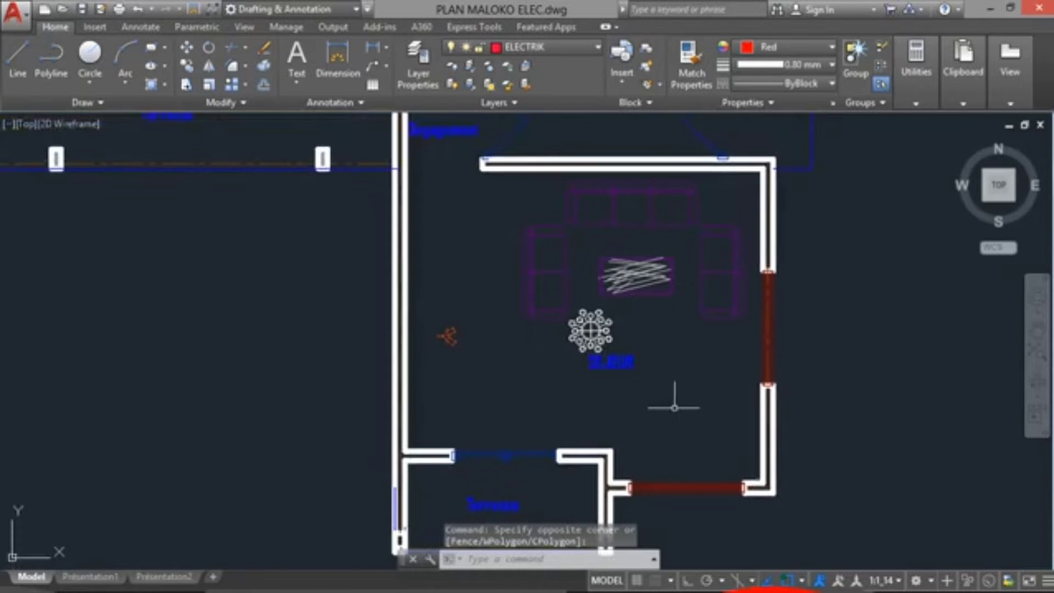
{"action": "scroll", "coordinate": [463, 365], "scroll_direction": "up", "scroll_amount": 2}
{"action": "scroll", "coordinate": [454, 365], "scroll_direction": "down", "scroll_amount": 2}
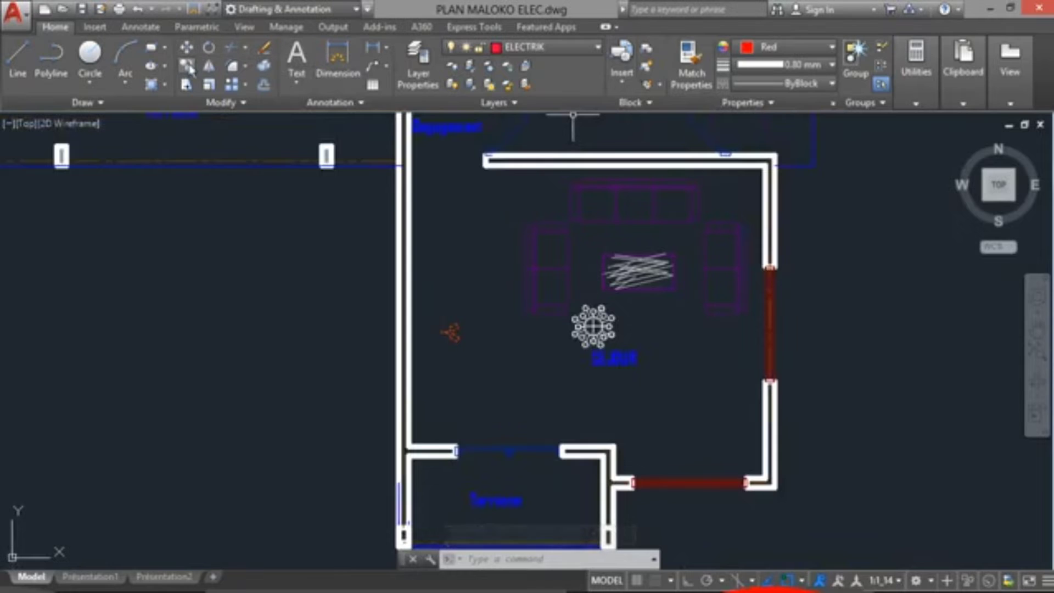
{"action": "scroll", "coordinate": [446, 310], "scroll_direction": "up", "scroll_amount": 4}
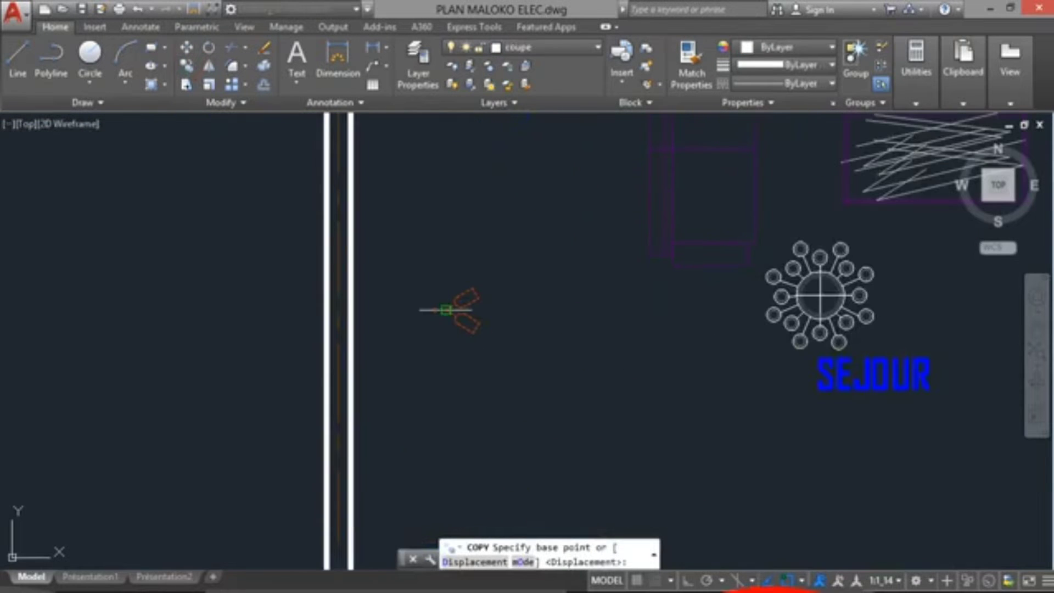
{"action": "left_click", "coordinate": [433, 310]}
{"action": "scroll", "coordinate": [553, 351], "scroll_direction": "down", "scroll_amount": 4}
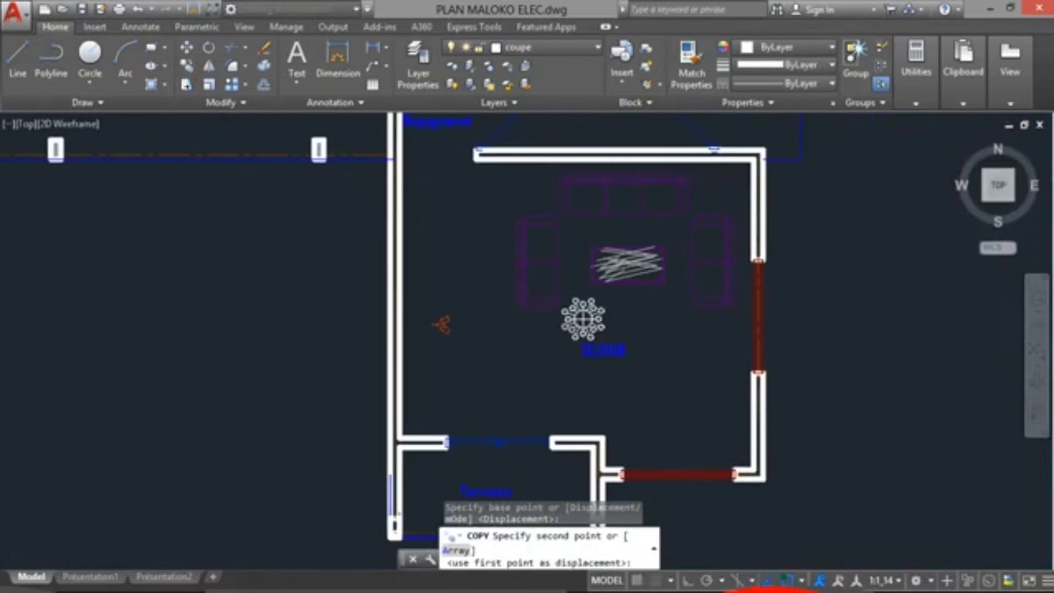
{"action": "middle_click_drag", "start_coordinate": [460, 375], "coordinate": [452, 410]}
{"action": "scroll", "coordinate": [417, 235], "scroll_direction": "up", "scroll_amount": 6}
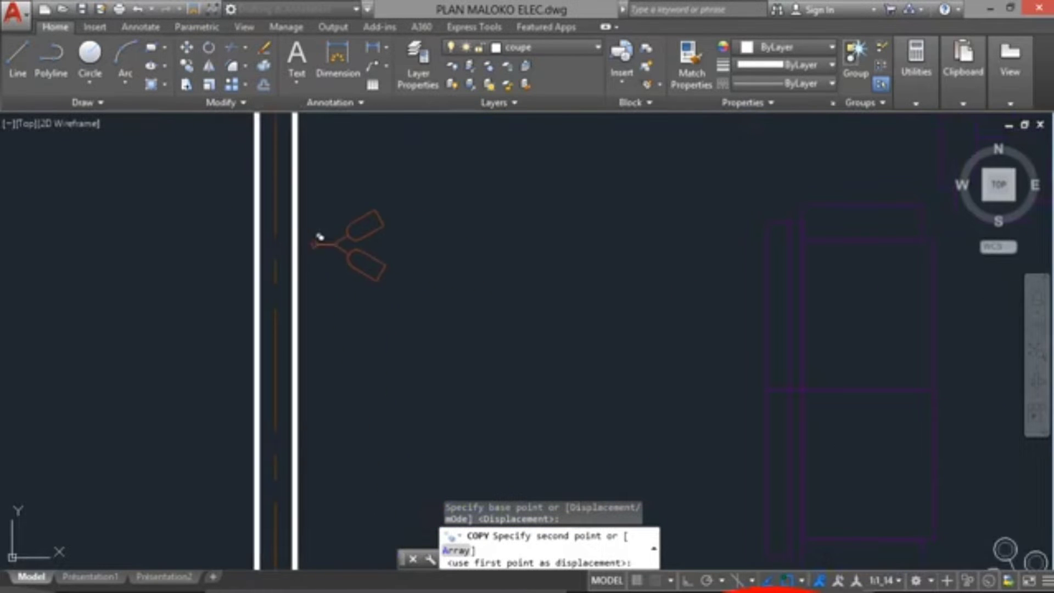
{"action": "scroll", "coordinate": [304, 245], "scroll_direction": "up", "scroll_amount": 4}
{"action": "left_click", "coordinate": [539, 299]}
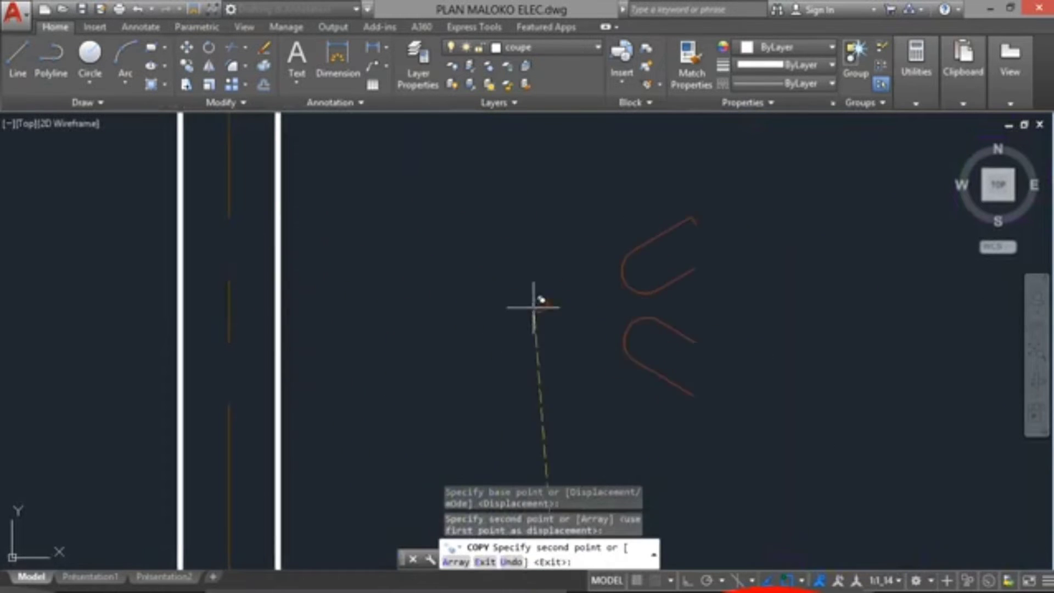
{"action": "scroll", "coordinate": [582, 294], "scroll_direction": "down", "scroll_amount": 4}
{"action": "scroll", "coordinate": [488, 274], "scroll_direction": "up", "scroll_amount": 4}
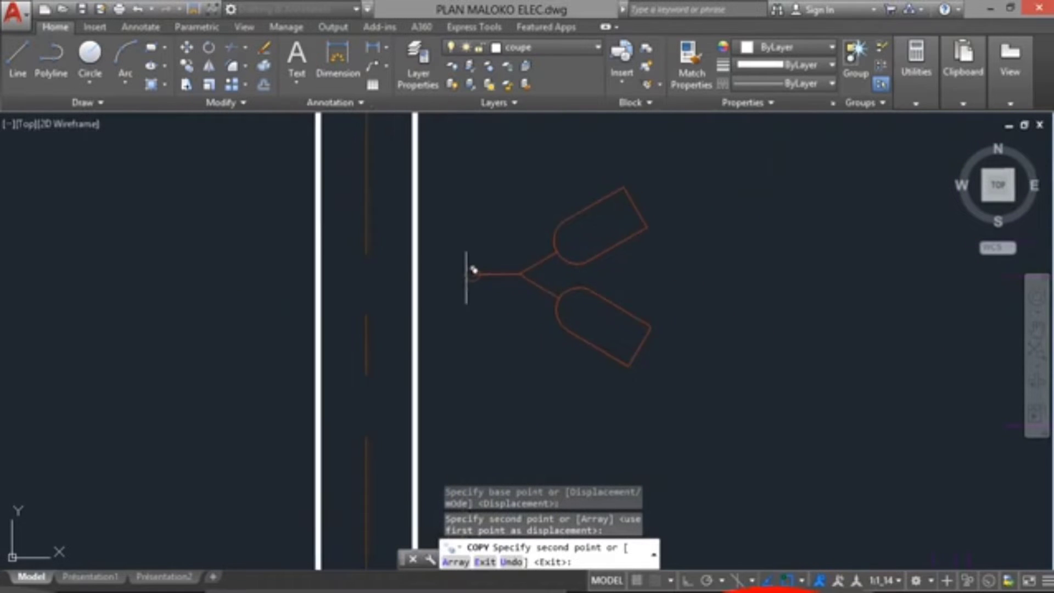
{"action": "left_click", "coordinate": [416, 265]}
{"action": "scroll", "coordinate": [565, 323], "scroll_direction": "down", "scroll_amount": 6}
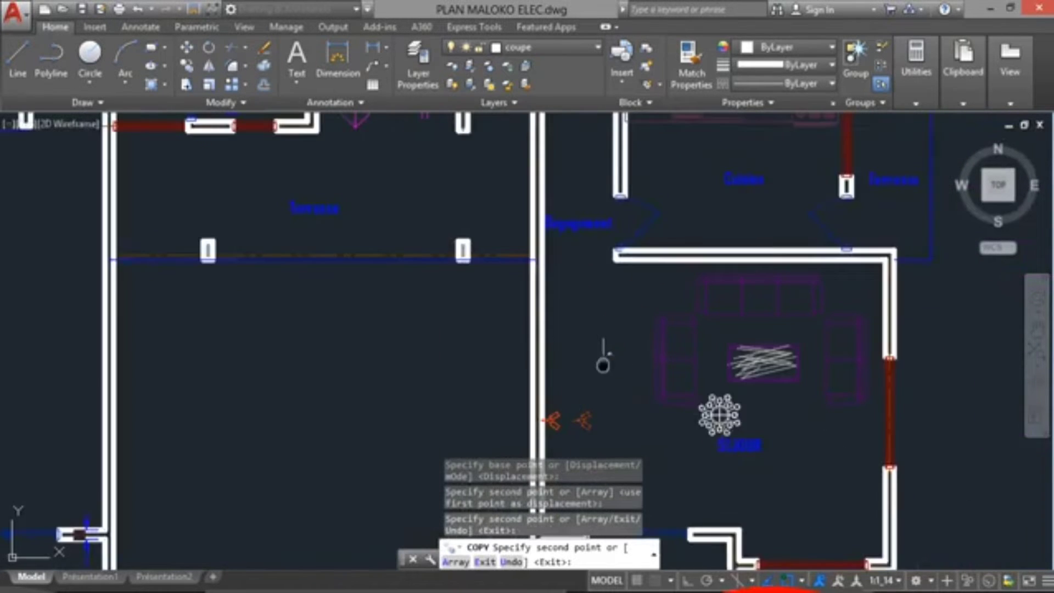
{"action": "middle_click_drag", "start_coordinate": [605, 353], "coordinate": [530, 247]}
{"action": "key", "text": "Escape"}
Try to move the copied wall light farther north along the SEJOUR's west wall
{"action": "scroll", "coordinate": [472, 311], "scroll_direction": "up", "scroll_amount": 7}
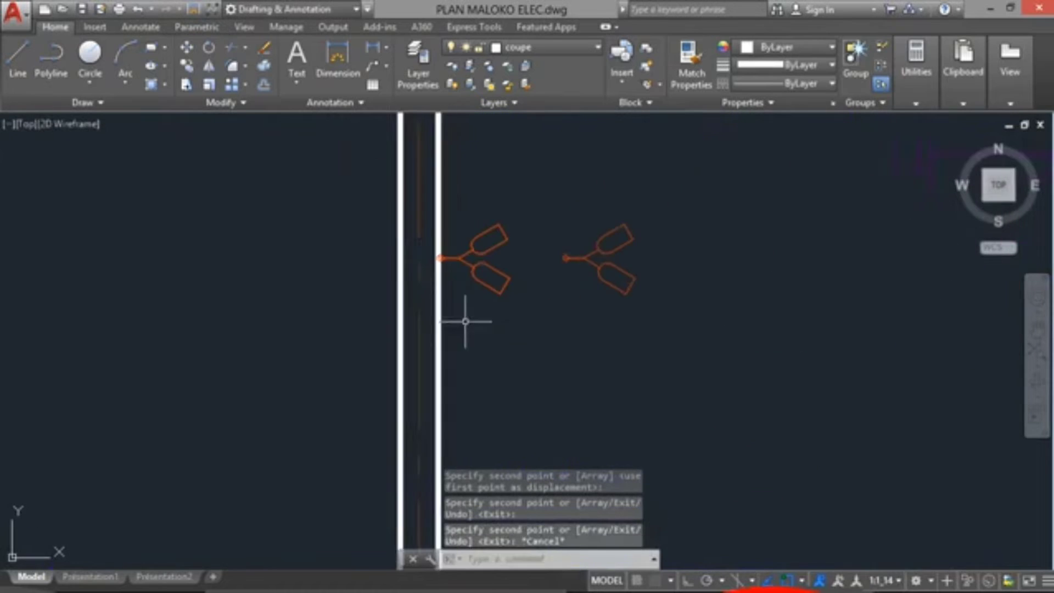
{"action": "left_click", "coordinate": [454, 223]}
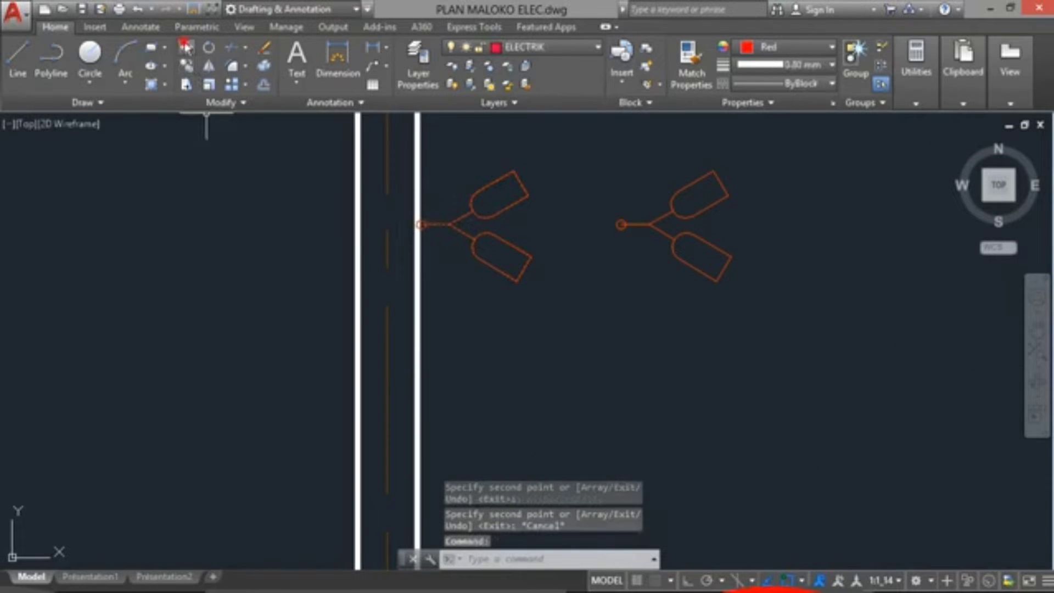
{"action": "left_click", "coordinate": [186, 48]}
{"action": "left_click", "coordinate": [420, 224]}
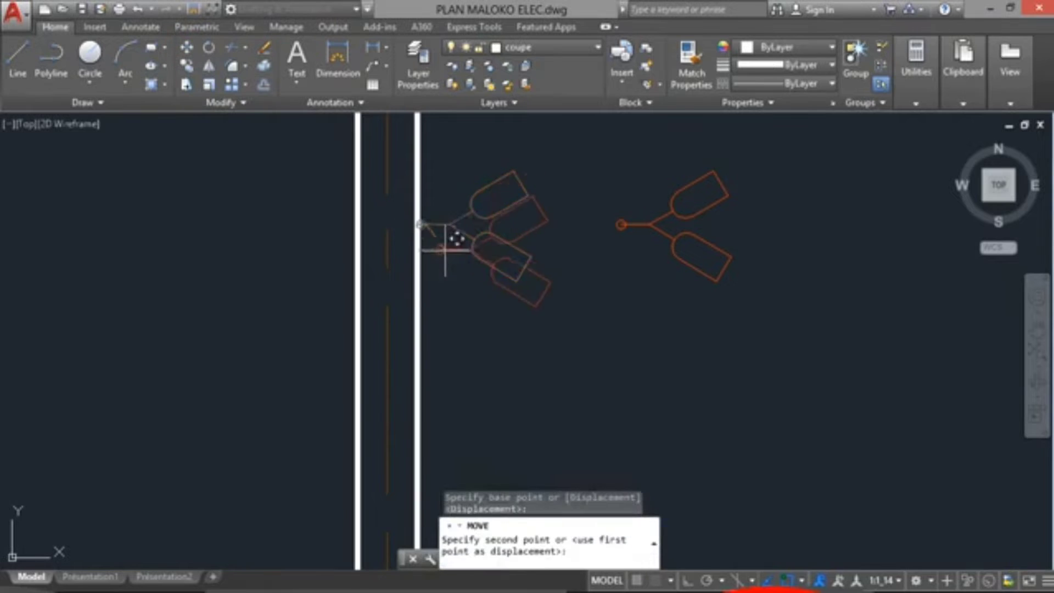
{"action": "scroll", "coordinate": [467, 219], "scroll_direction": "down", "scroll_amount": 5}
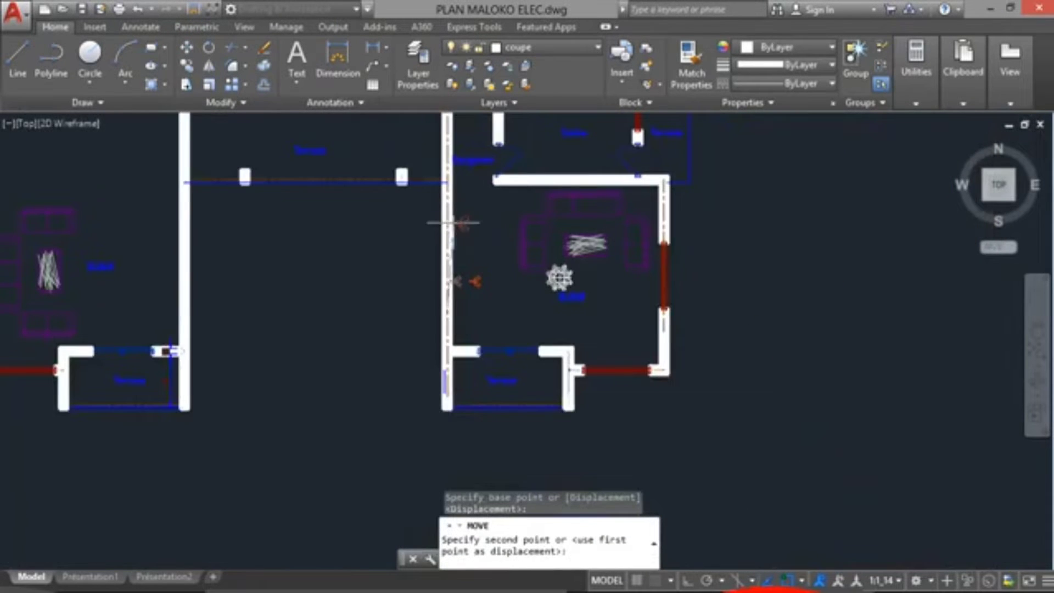
{"action": "scroll", "coordinate": [470, 220], "scroll_direction": "up", "scroll_amount": 7}
{"action": "left_click", "coordinate": [381, 210]}
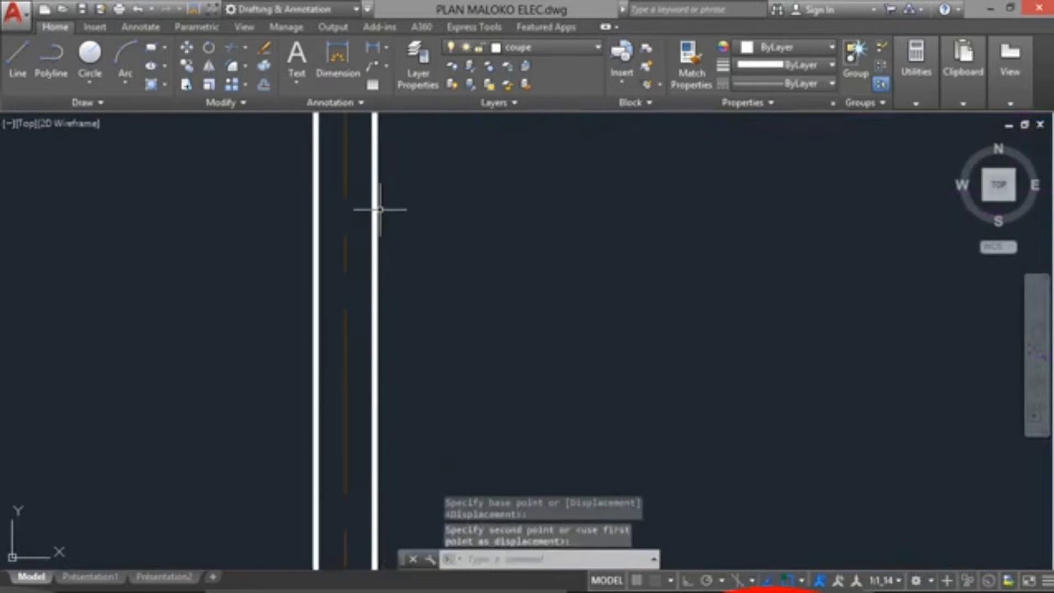
{"action": "scroll", "coordinate": [443, 245], "scroll_direction": "down", "scroll_amount": 4}
{"action": "scroll", "coordinate": [450, 335], "scroll_direction": "up", "scroll_amount": 5}
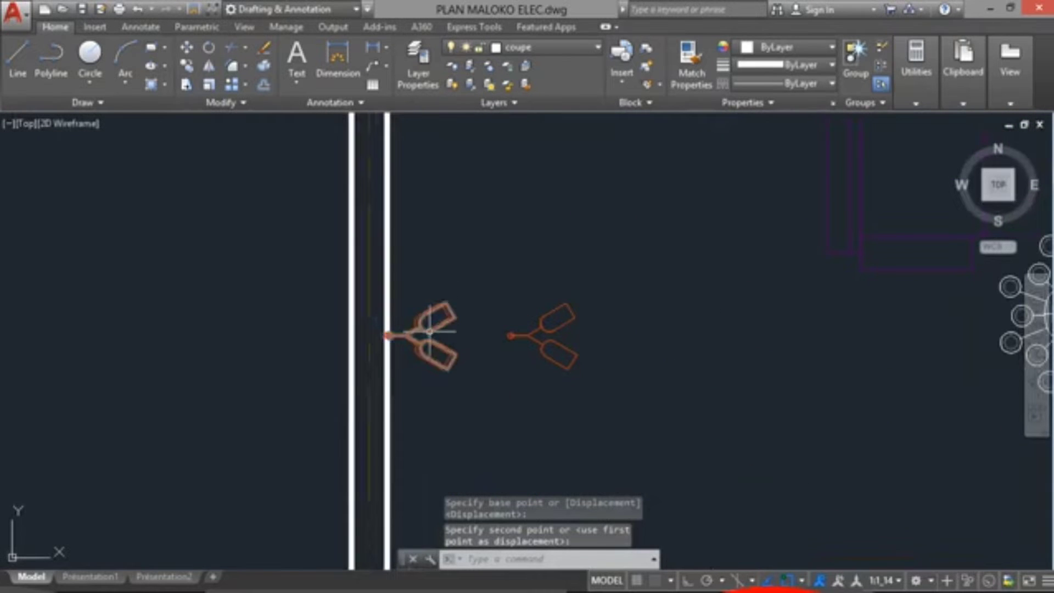
Place a copy of the mounted wall light slightly farther north on the SEJOUR's west wall
{"action": "left_click", "coordinate": [430, 331]}
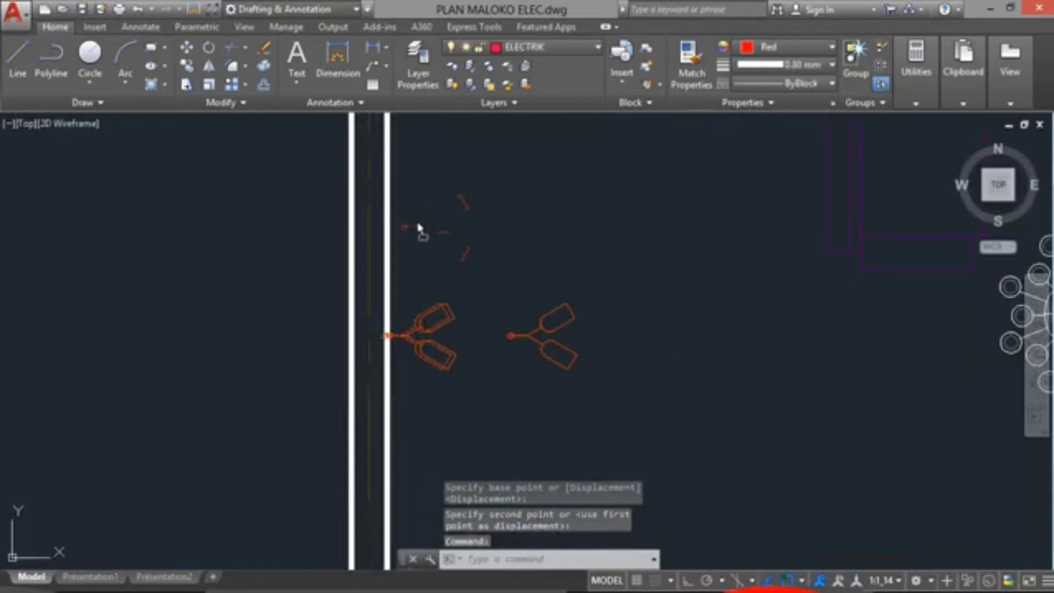
{"action": "left_click_drag", "start_coordinate": [418, 224], "coordinate": [404, 184]}
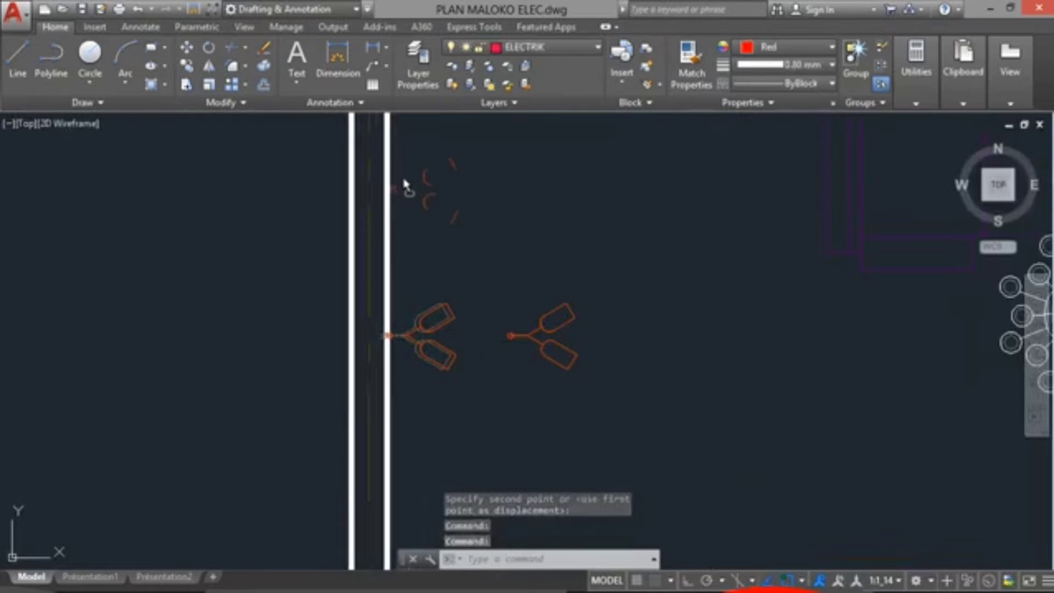
{"action": "right_click_drag", "start_coordinate": [399, 165], "coordinate": [405, 160]}
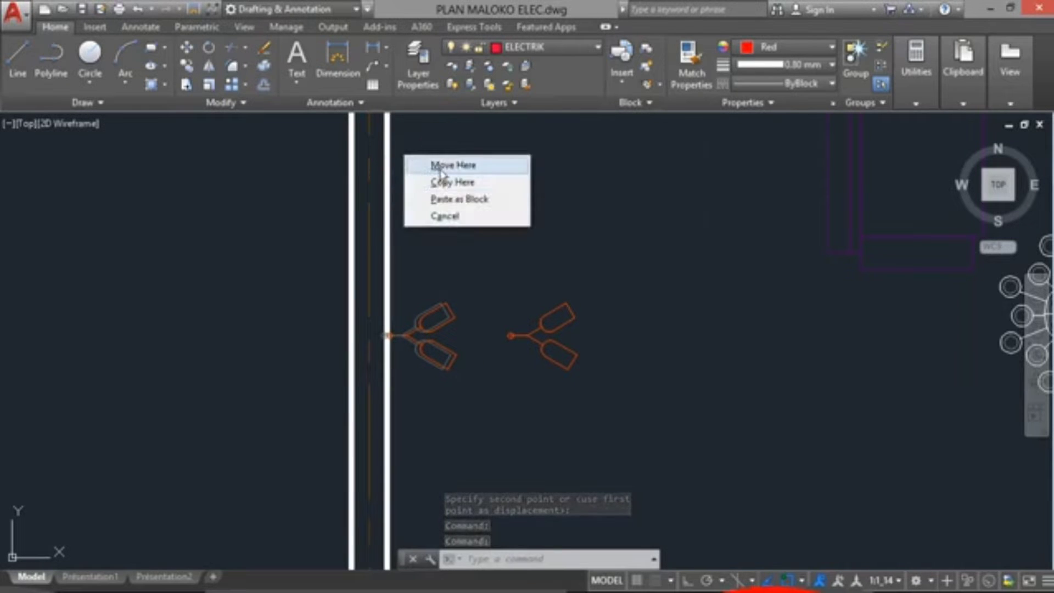
{"action": "left_click", "coordinate": [447, 182]}
{"action": "scroll", "coordinate": [503, 305], "scroll_direction": "down", "scroll_amount": 5}
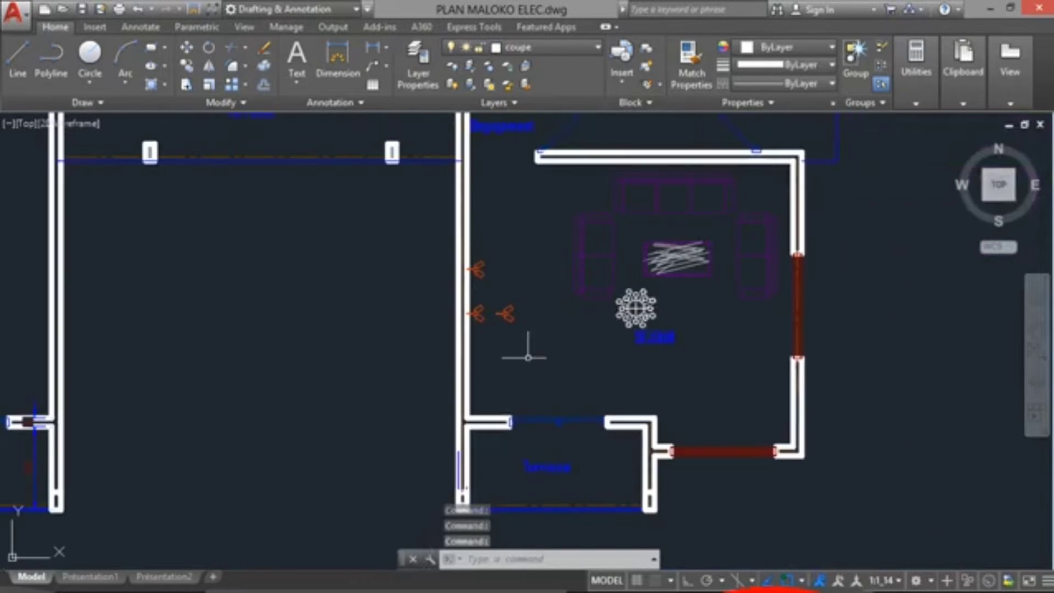
Turn off object snap and copy the northern wall light to a third position farther north on the west wall
{"action": "left_click", "coordinate": [788, 579]}
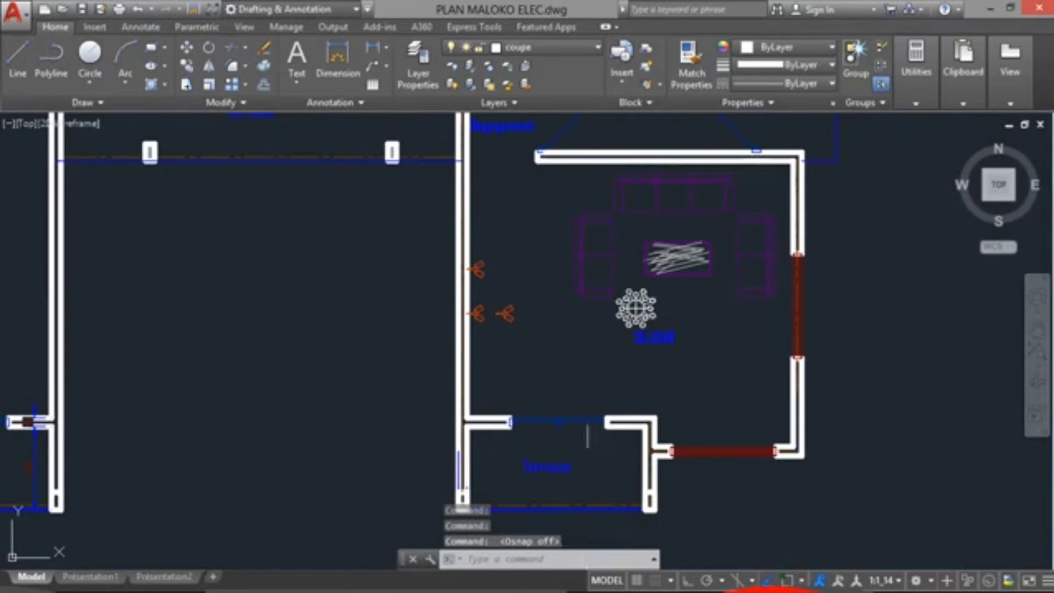
{"action": "scroll", "coordinate": [497, 281], "scroll_direction": "up", "scroll_amount": 7}
{"action": "left_click", "coordinate": [419, 229]}
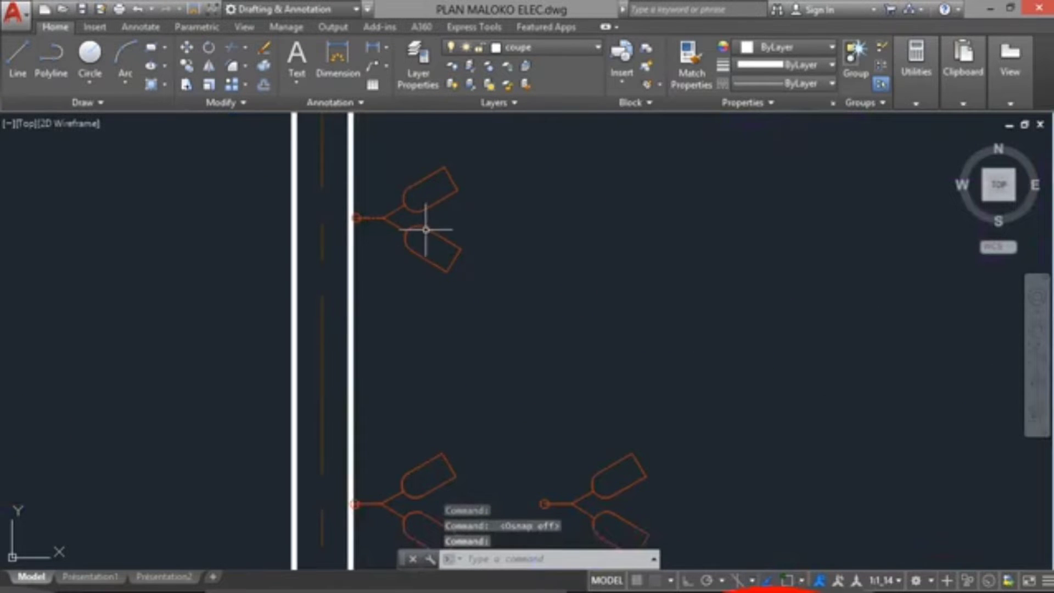
{"action": "scroll", "coordinate": [549, 343], "scroll_direction": "down", "scroll_amount": 3}
{"action": "scroll", "coordinate": [533, 454], "scroll_direction": "down", "scroll_amount": 3}
{"action": "scroll", "coordinate": [526, 454], "scroll_direction": "up", "scroll_amount": 3}
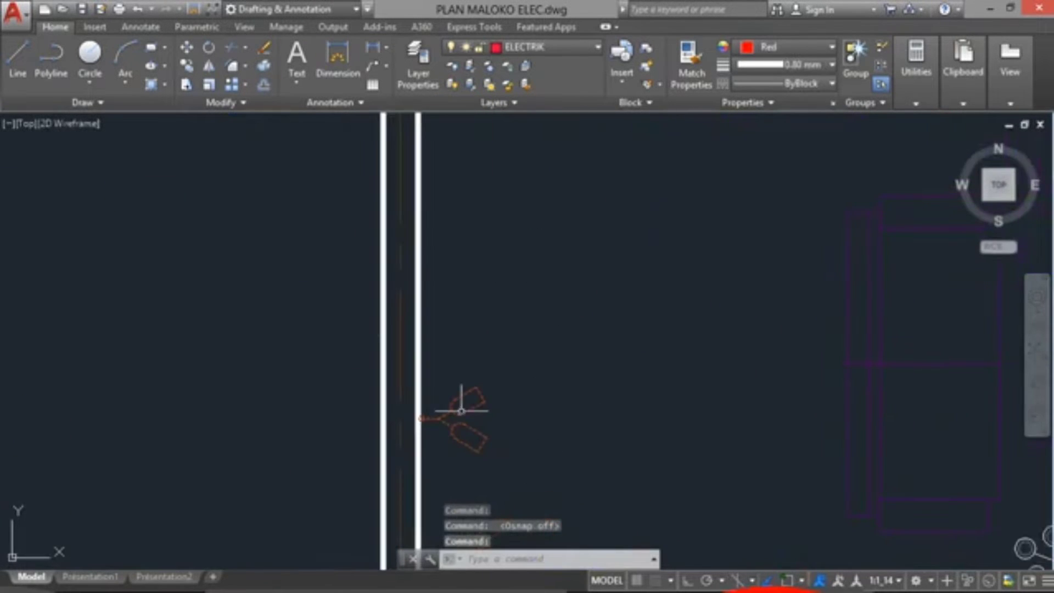
{"action": "left_click", "coordinate": [187, 64]}
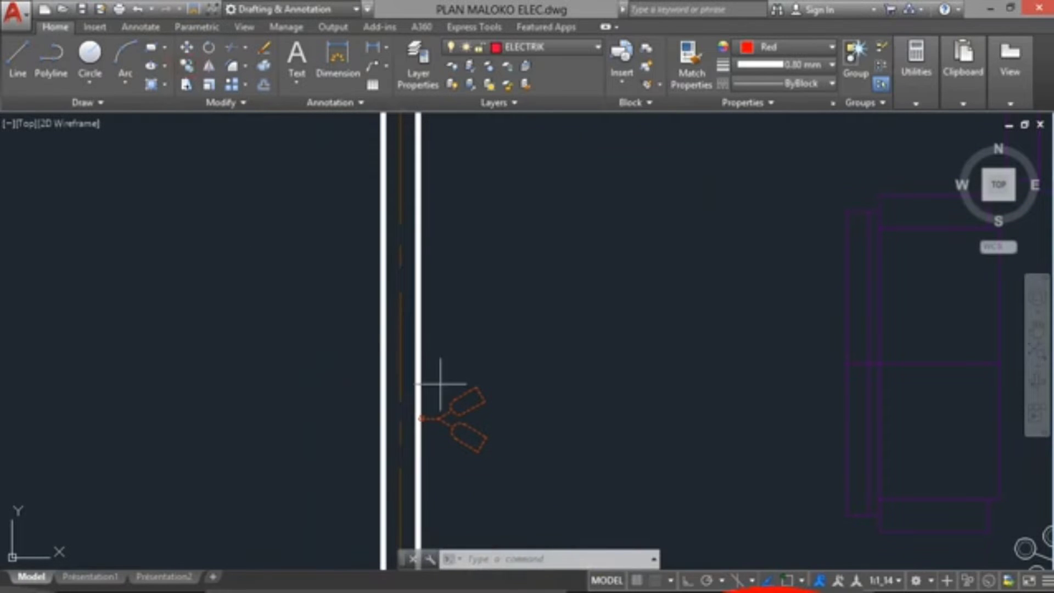
{"action": "left_click", "coordinate": [421, 419]}
{"action": "scroll", "coordinate": [418, 297], "scroll_direction": "up", "scroll_amount": 4}
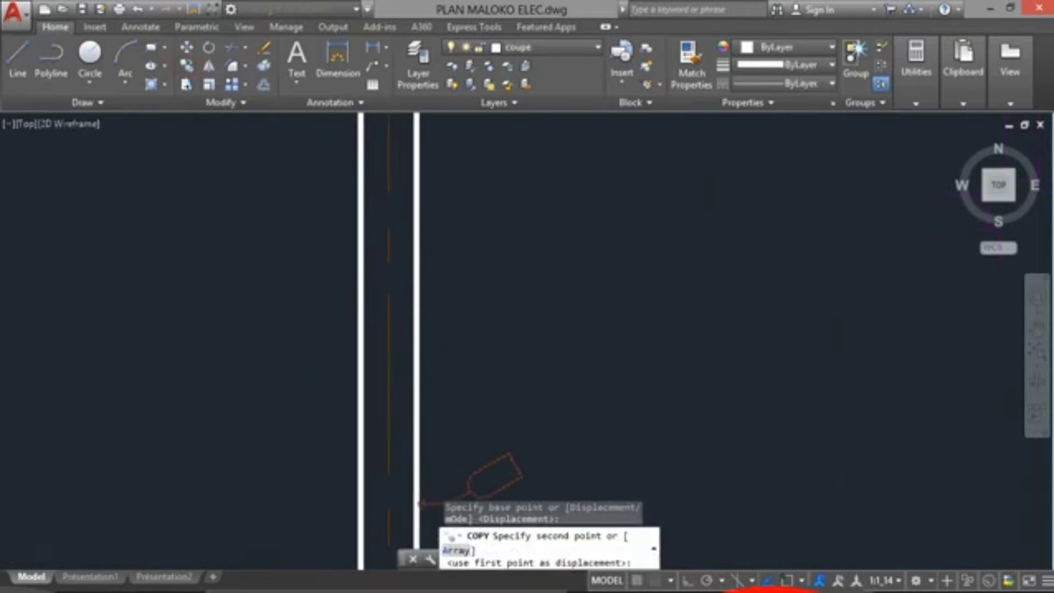
{"action": "scroll", "coordinate": [425, 278], "scroll_direction": "down", "scroll_amount": 5}
{"action": "scroll", "coordinate": [427, 280], "scroll_direction": "up", "scroll_amount": 3}
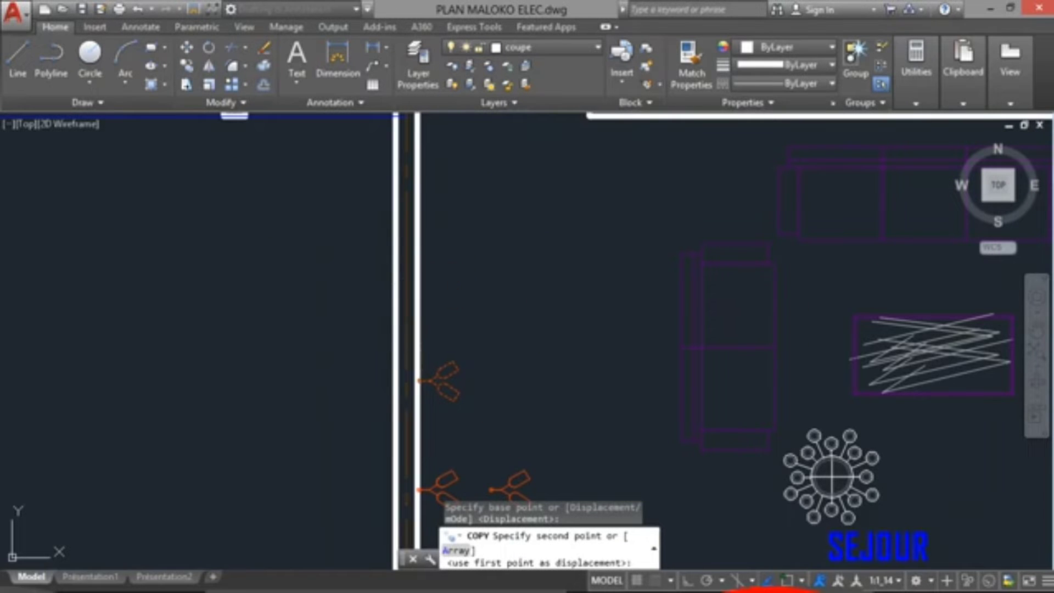
{"action": "left_click", "coordinate": [430, 276]}
{"action": "scroll", "coordinate": [529, 302], "scroll_direction": "down", "scroll_amount": 5}
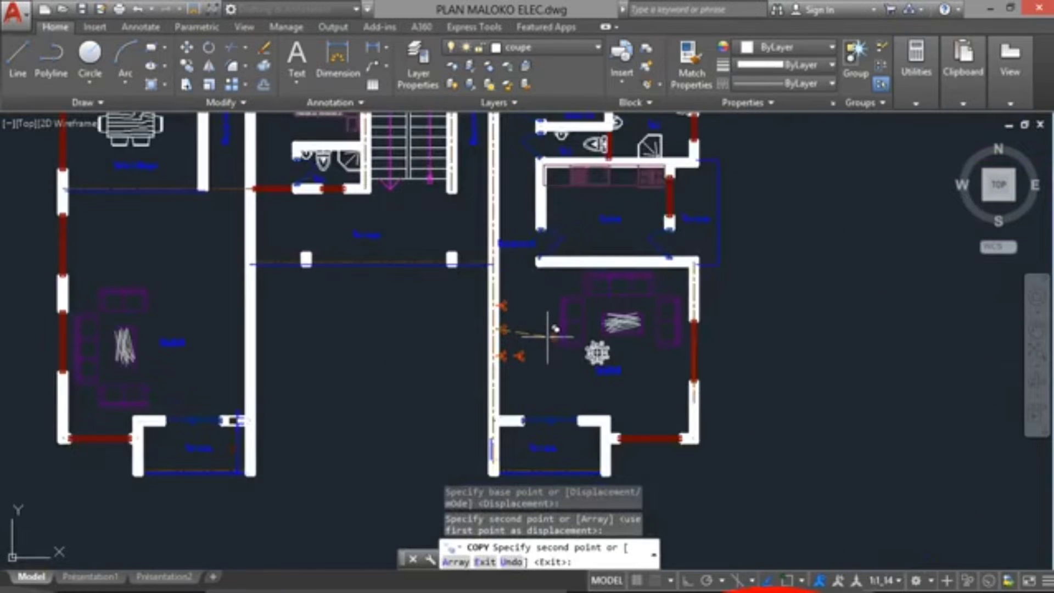
{"action": "key", "text": "Escape"}
Erase the middle of the three wall lights along the SEJOUR's west wall
{"action": "scroll", "coordinate": [508, 351], "scroll_direction": "up", "scroll_amount": 6}
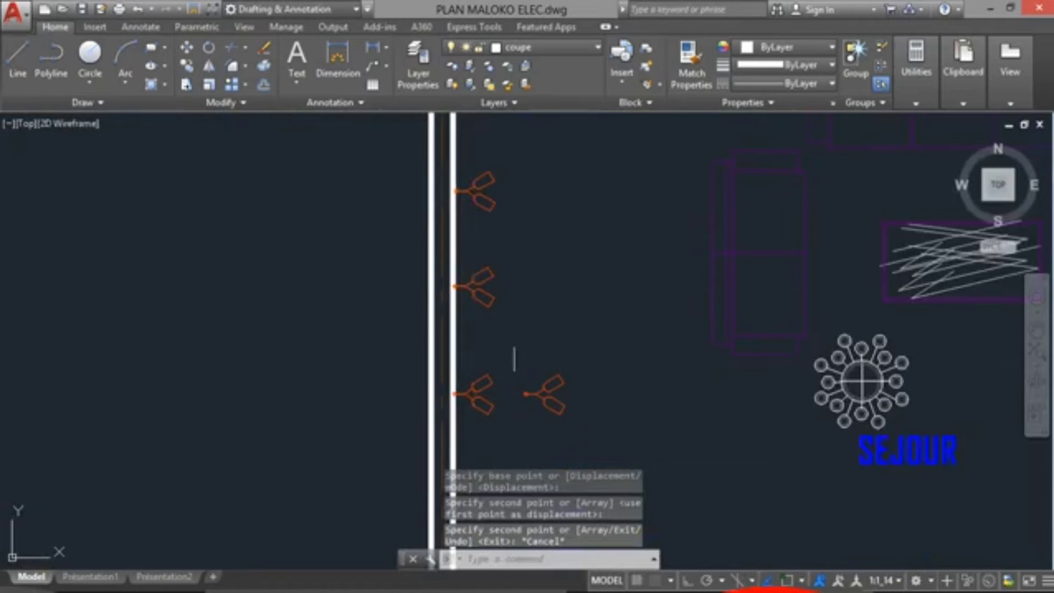
{"action": "left_click", "coordinate": [478, 229]}
{"action": "key", "text": "Delete"}
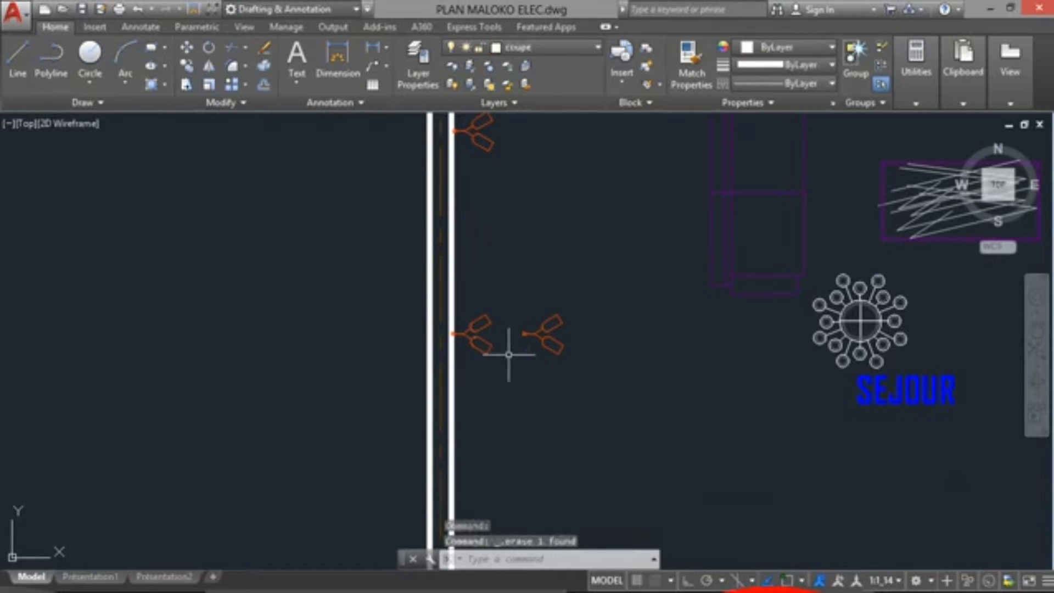
Move the southern wall light down along the SEJOUR's west wall, closer to the Terrasse wall
{"action": "middle_click_drag", "start_coordinate": [522, 387], "coordinate": [472, 270]}
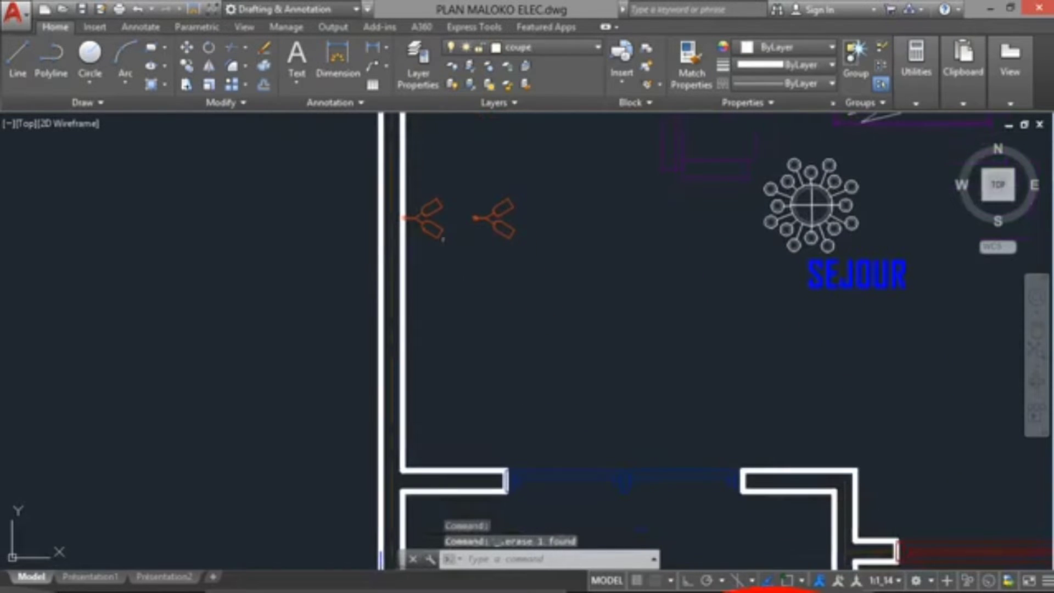
{"action": "left_click", "coordinate": [424, 226]}
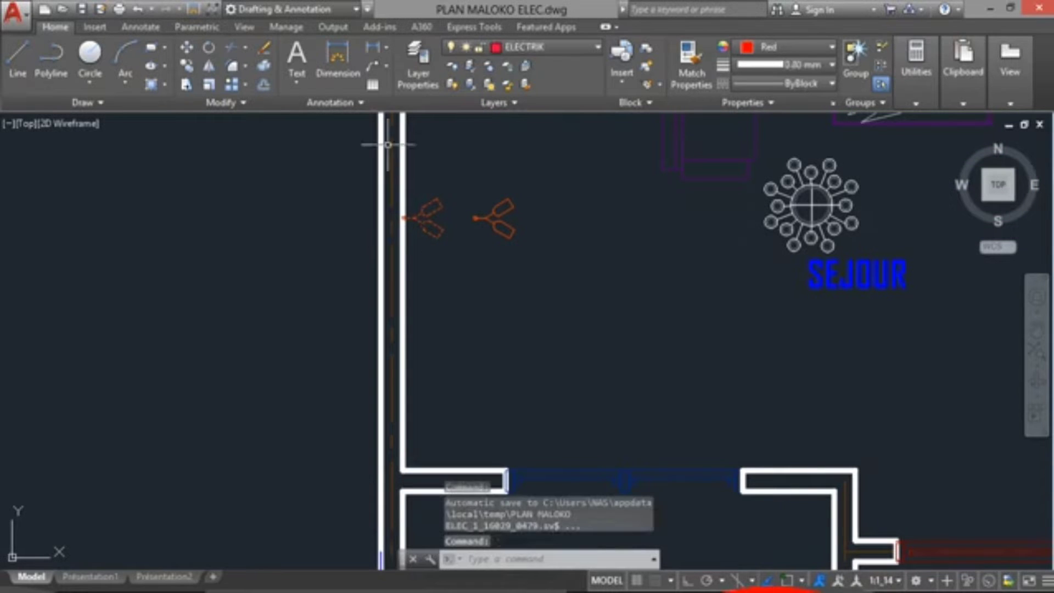
{"action": "left_click", "coordinate": [187, 49]}
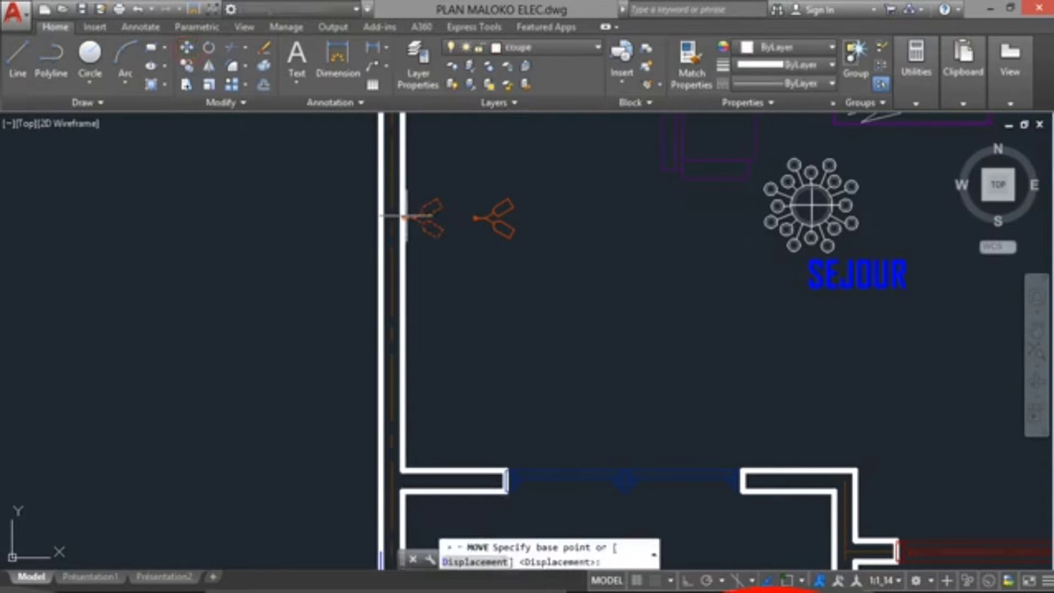
{"action": "left_click", "coordinate": [405, 218]}
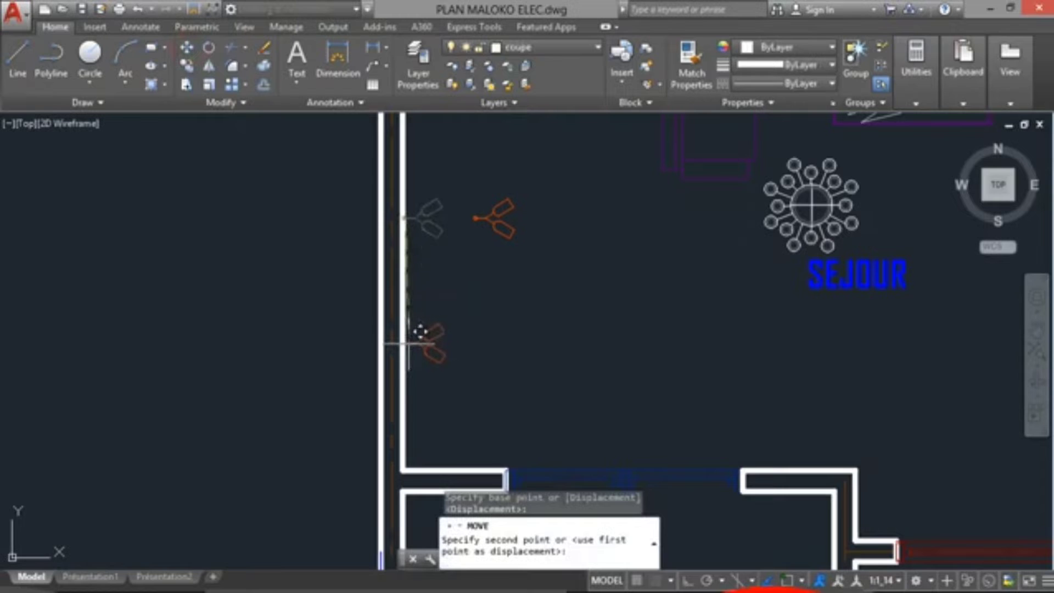
{"action": "left_click", "coordinate": [410, 344]}
{"action": "scroll", "coordinate": [544, 328], "scroll_direction": "down", "scroll_amount": 3}
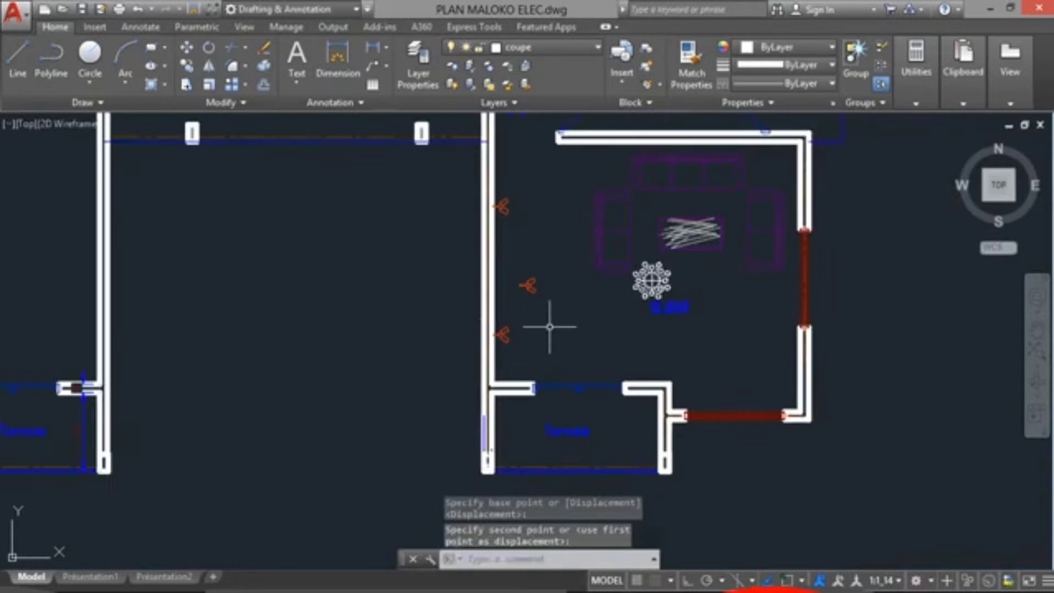
Move the loose wall light from the middle of the SEJOUR to just below the west end of its north wall
{"action": "middle_click_drag", "start_coordinate": [557, 296], "coordinate": [530, 276]}
{"action": "scroll", "coordinate": [530, 277], "scroll_direction": "up", "scroll_amount": 4}
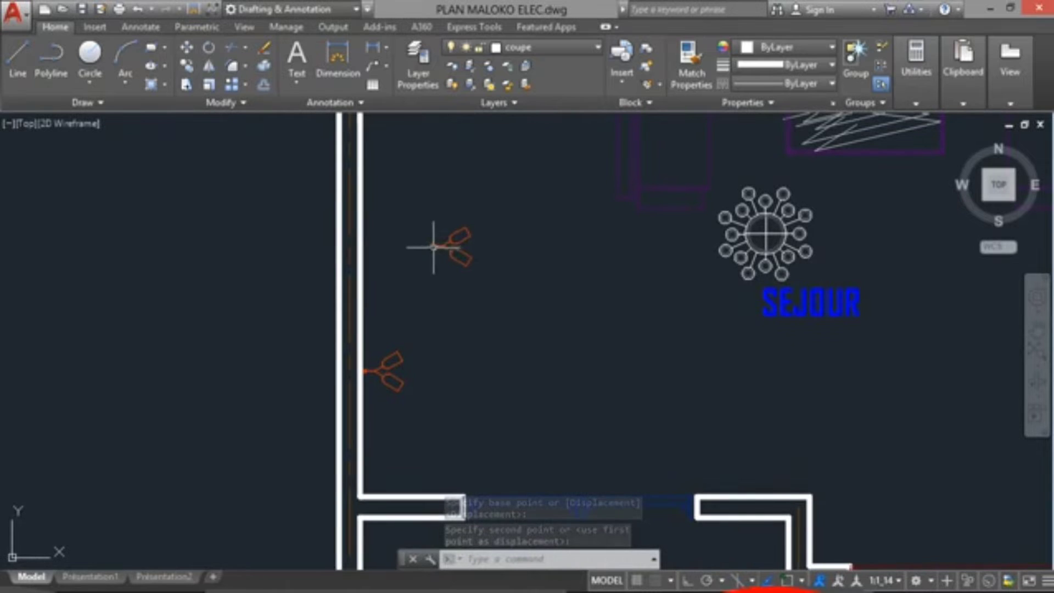
{"action": "left_click", "coordinate": [439, 248]}
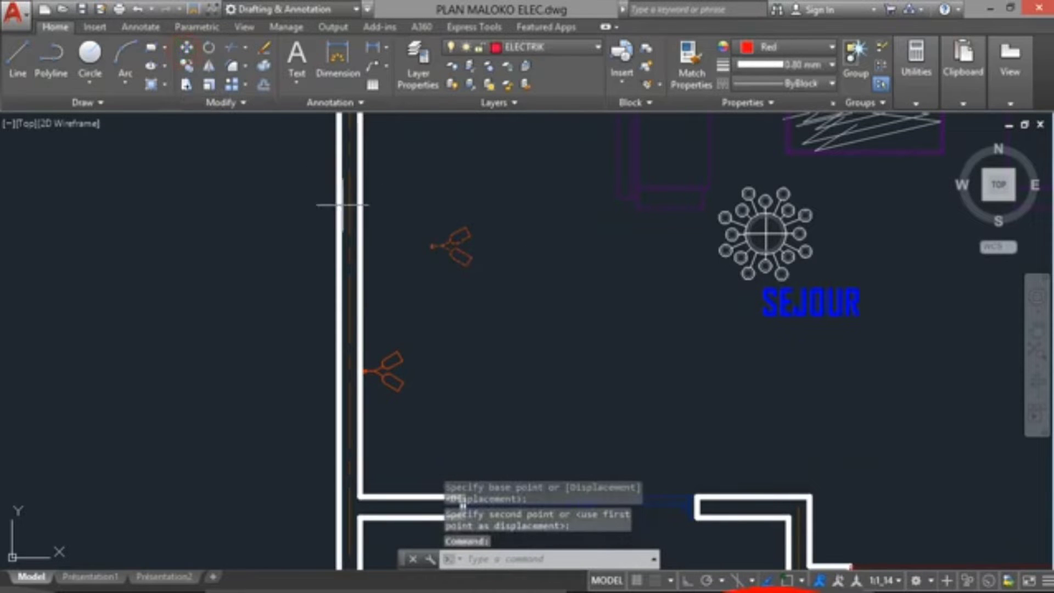
{"action": "key", "text": "space"}
{"action": "left_click", "coordinate": [434, 246]}
{"action": "scroll", "coordinate": [555, 235], "scroll_direction": "down", "scroll_amount": 4}
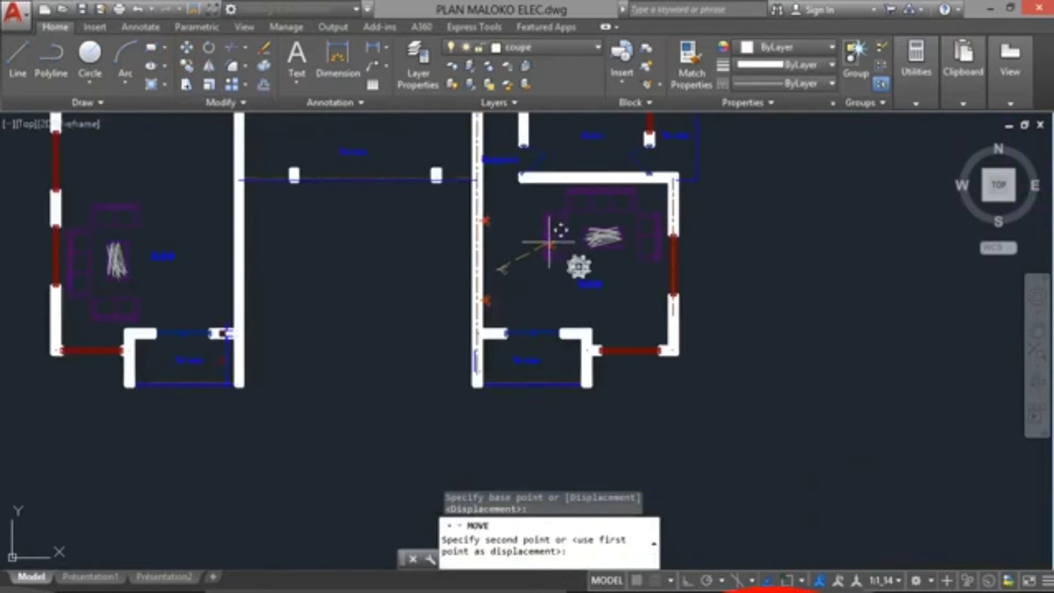
{"action": "scroll", "coordinate": [546, 225], "scroll_direction": "up", "scroll_amount": 3}
{"action": "middle_click_drag", "start_coordinate": [492, 208], "coordinate": [471, 294]}
{"action": "scroll", "coordinate": [470, 295], "scroll_direction": "up", "scroll_amount": 4}
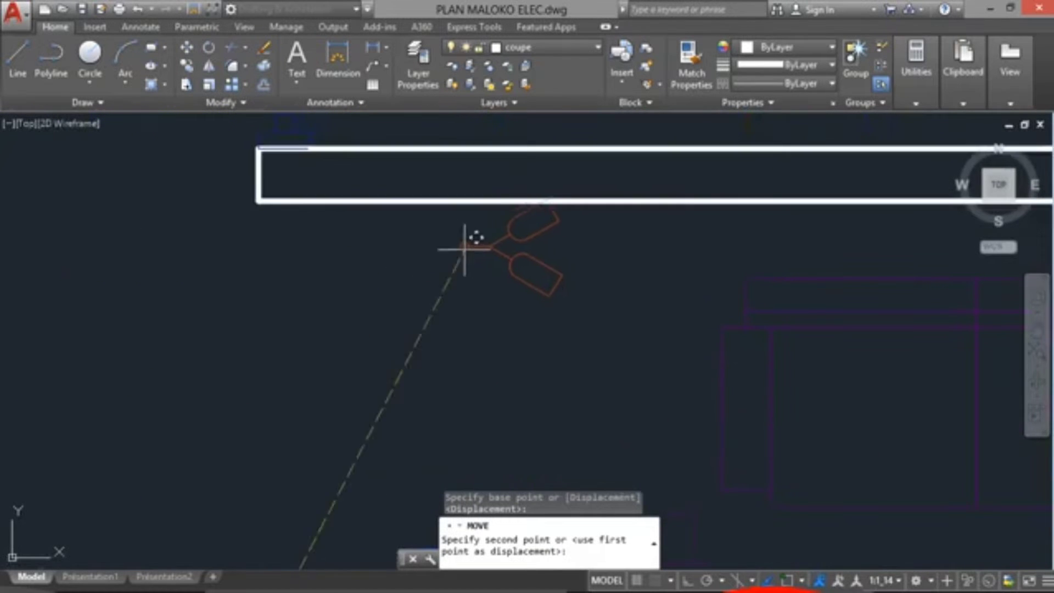
{"action": "left_click", "coordinate": [470, 237]}
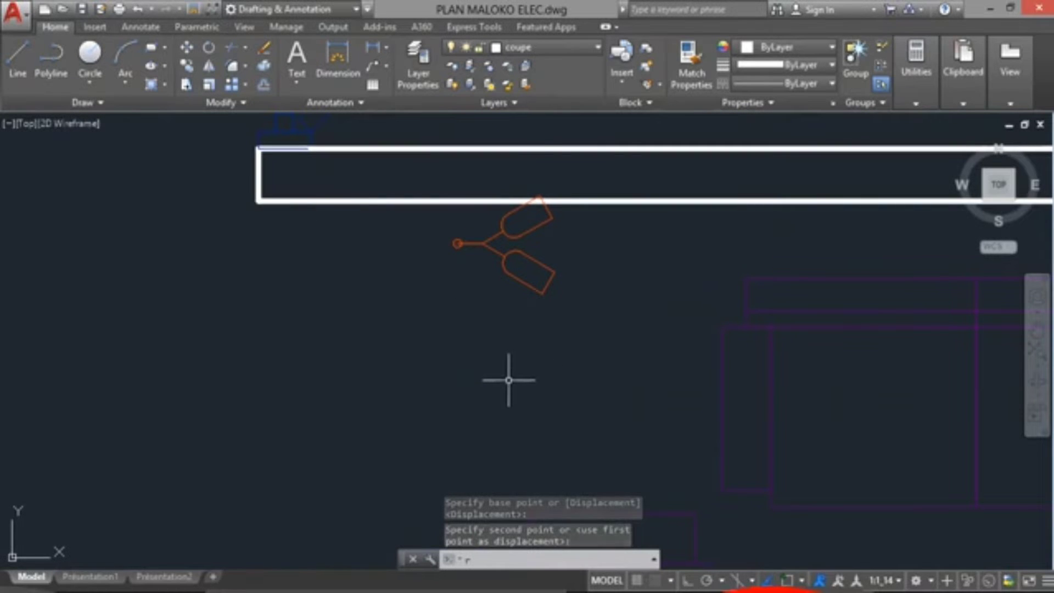
Turn on Ortho and rotate the wall light 90° clockwise about its mounting circle so the lamps point south
{"action": "key", "text": "BackSpace"}
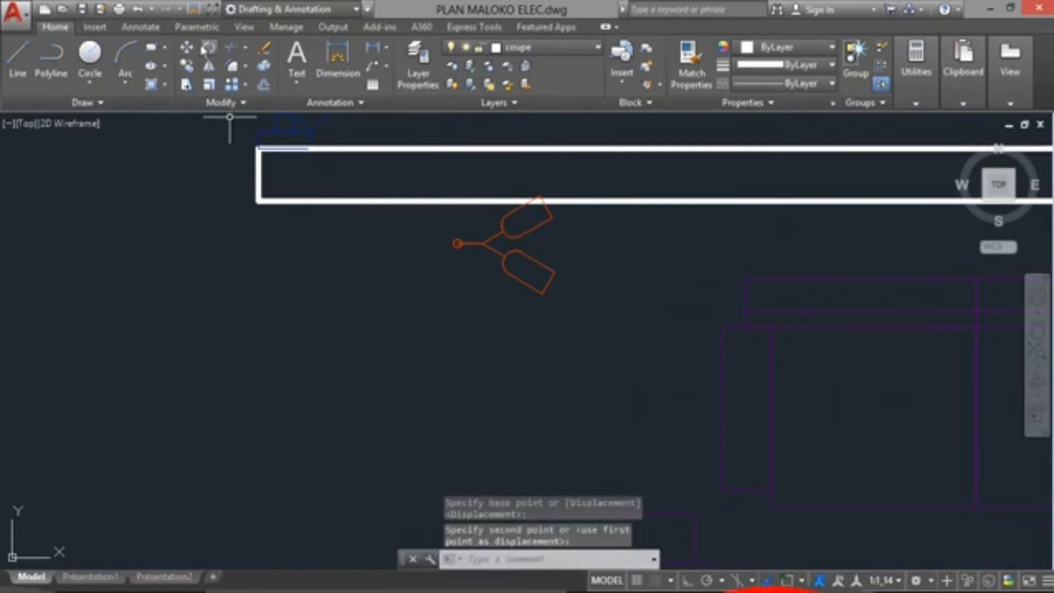
{"action": "left_click", "coordinate": [208, 47]}
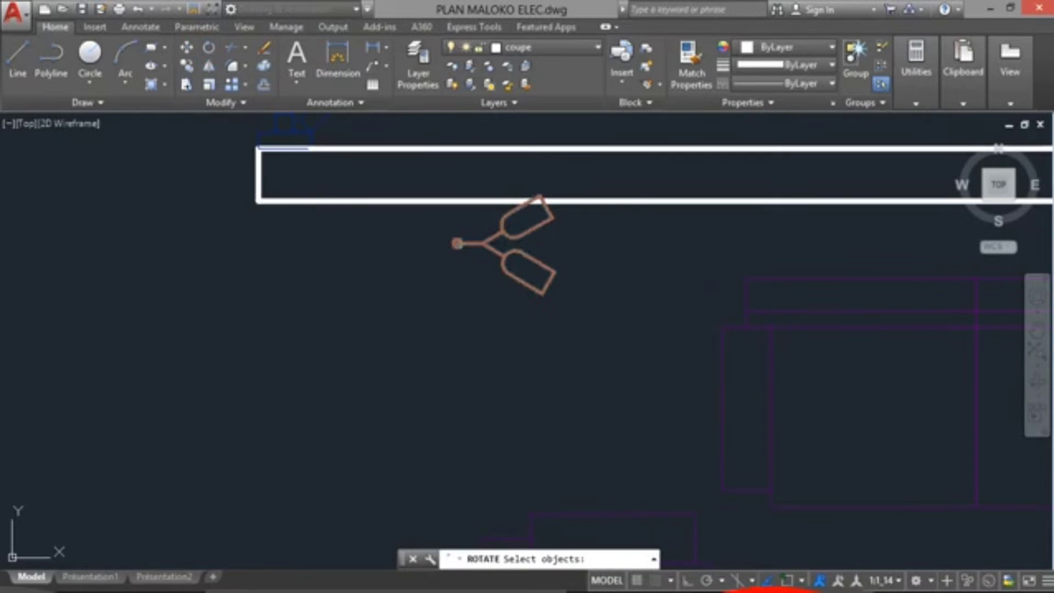
{"action": "left_click", "coordinate": [463, 245]}
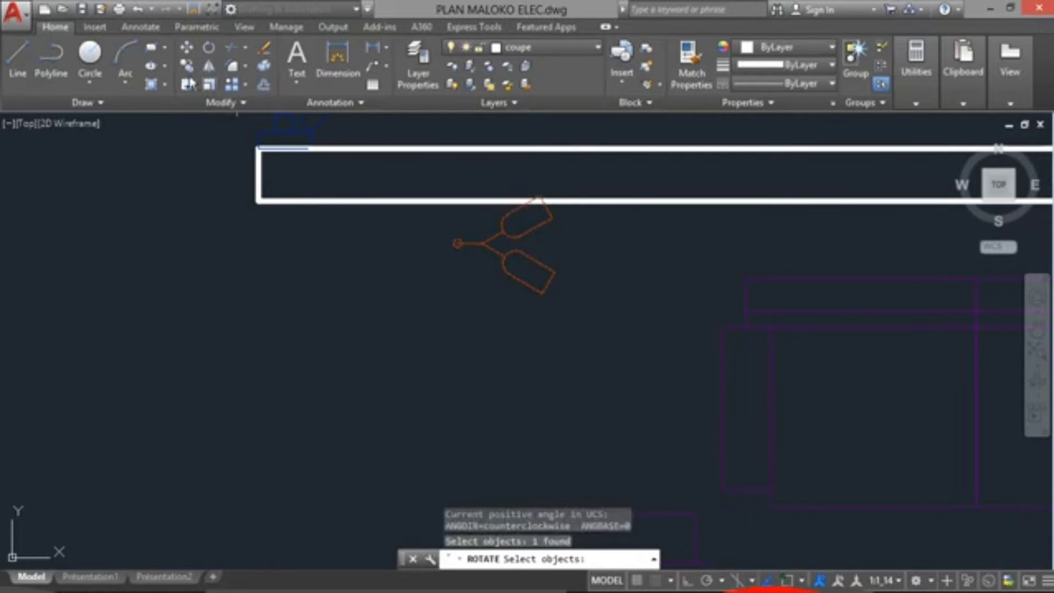
{"action": "key", "text": "Return"}
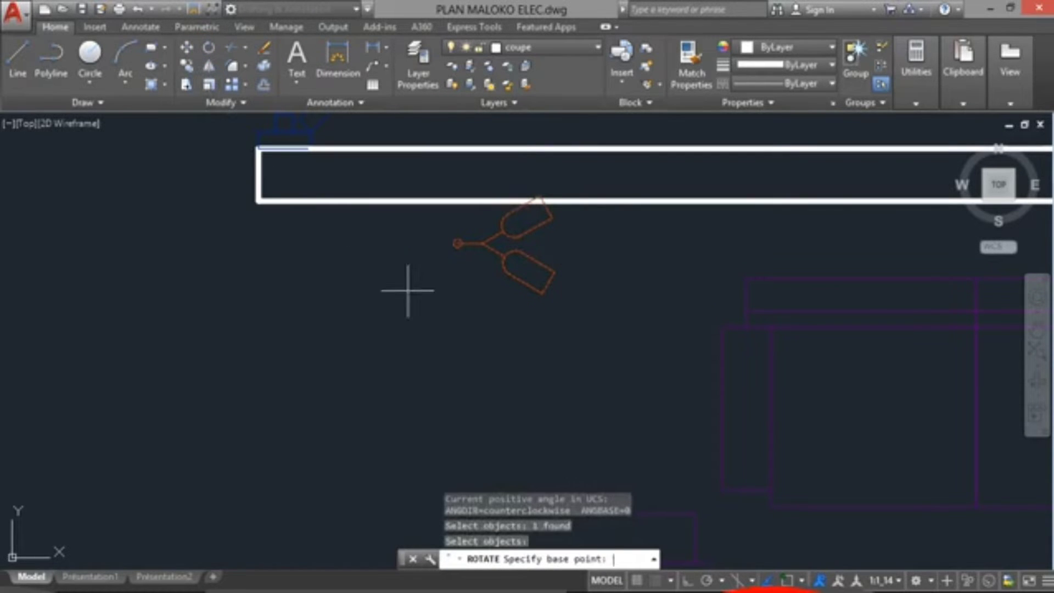
{"action": "left_click", "coordinate": [458, 244]}
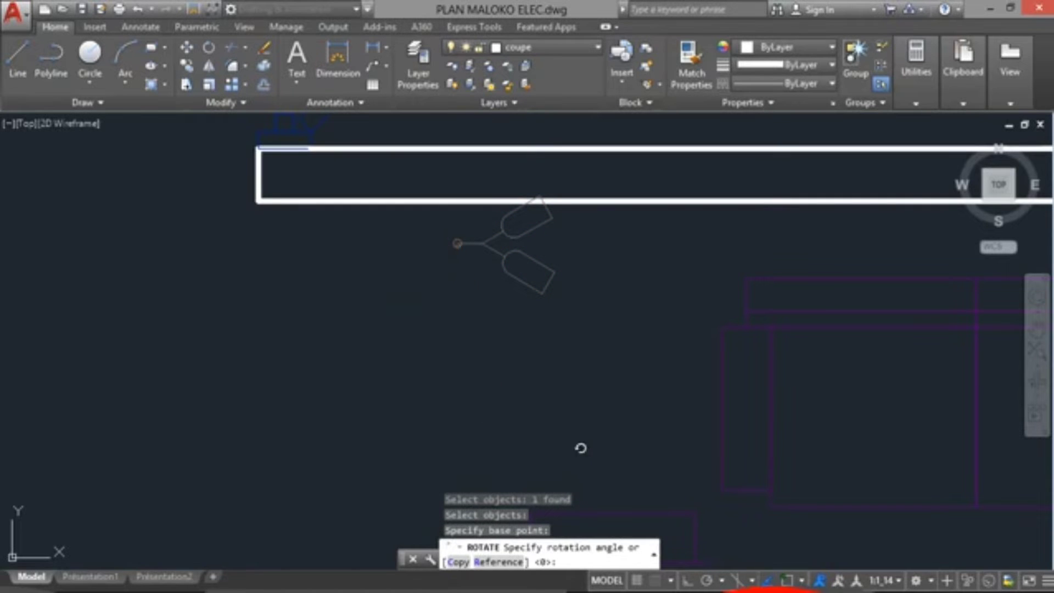
{"action": "left_click", "coordinate": [687, 582]}
{"action": "left_click", "coordinate": [483, 374]}
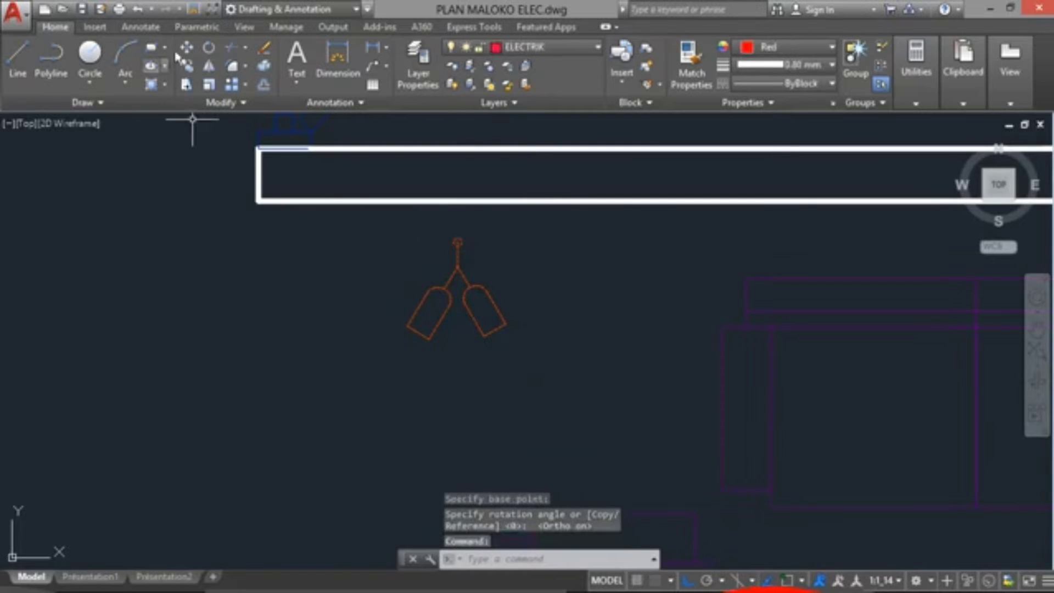
Move the rotated wall light by its mounting circle onto the inner face of the SEJOUR's north wall, with Ortho off for free placement
{"action": "left_click", "coordinate": [181, 49]}
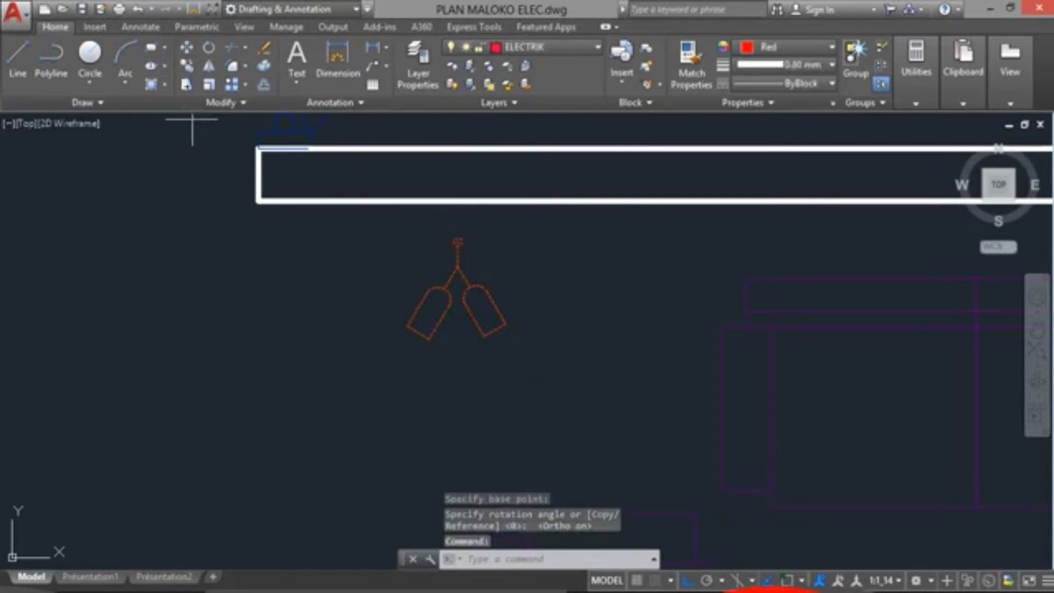
{"action": "left_click", "coordinate": [456, 244]}
{"action": "scroll", "coordinate": [464, 247], "scroll_direction": "down", "scroll_amount": 8}
{"action": "scroll", "coordinate": [486, 261], "scroll_direction": "up", "scroll_amount": 4}
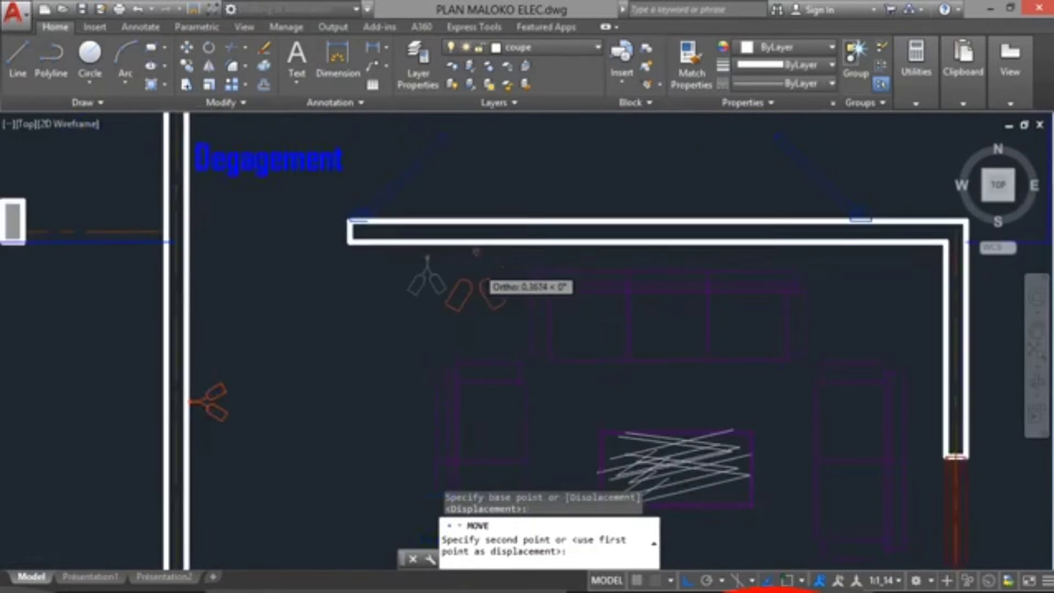
{"action": "scroll", "coordinate": [473, 263], "scroll_direction": "up", "scroll_amount": 2}
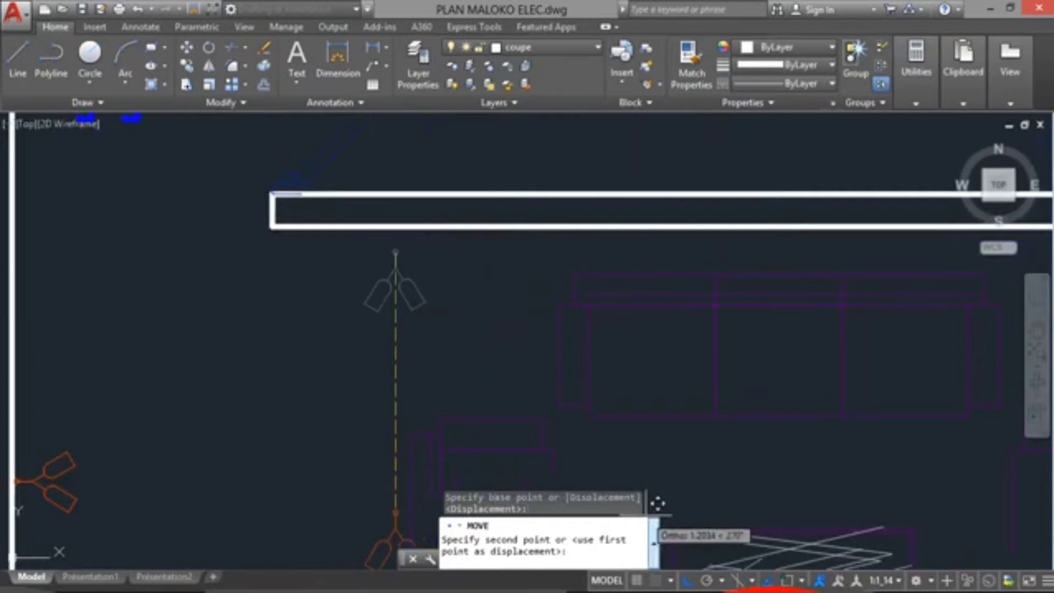
{"action": "left_click", "coordinate": [687, 581]}
{"action": "scroll", "coordinate": [538, 264], "scroll_direction": "up", "scroll_amount": 4}
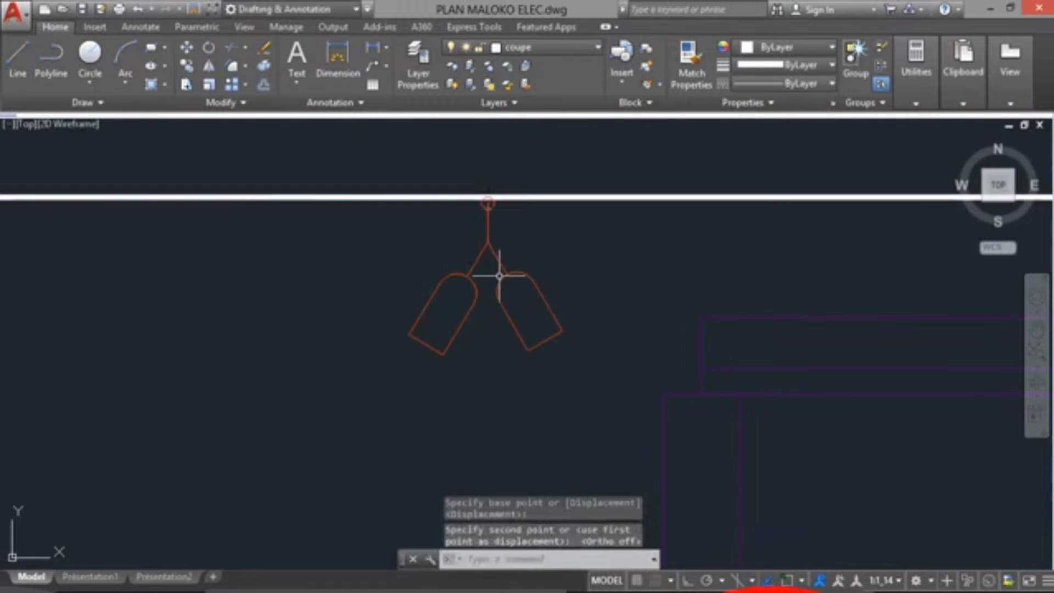
Copy the north wall's light straight east with Ortho on, placing it on the same wall beyond the three-seat sofa
{"action": "scroll", "coordinate": [496, 277], "scroll_direction": "down", "scroll_amount": 4}
{"action": "middle_click_drag", "start_coordinate": [581, 306], "coordinate": [487, 294]}
{"action": "scroll", "coordinate": [399, 268], "scroll_direction": "up", "scroll_amount": 3}
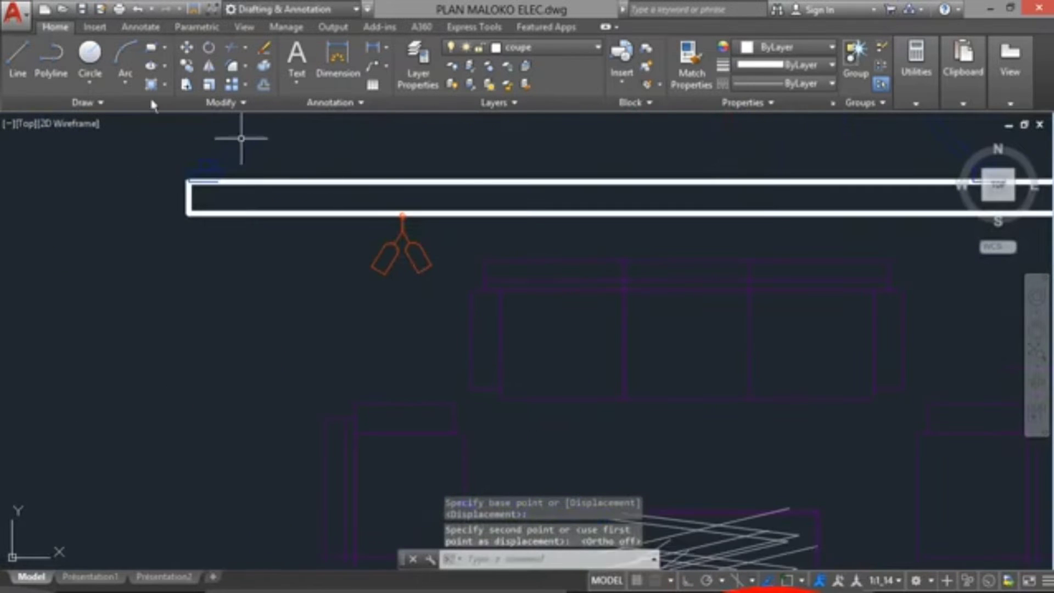
{"action": "left_click", "coordinate": [401, 248]}
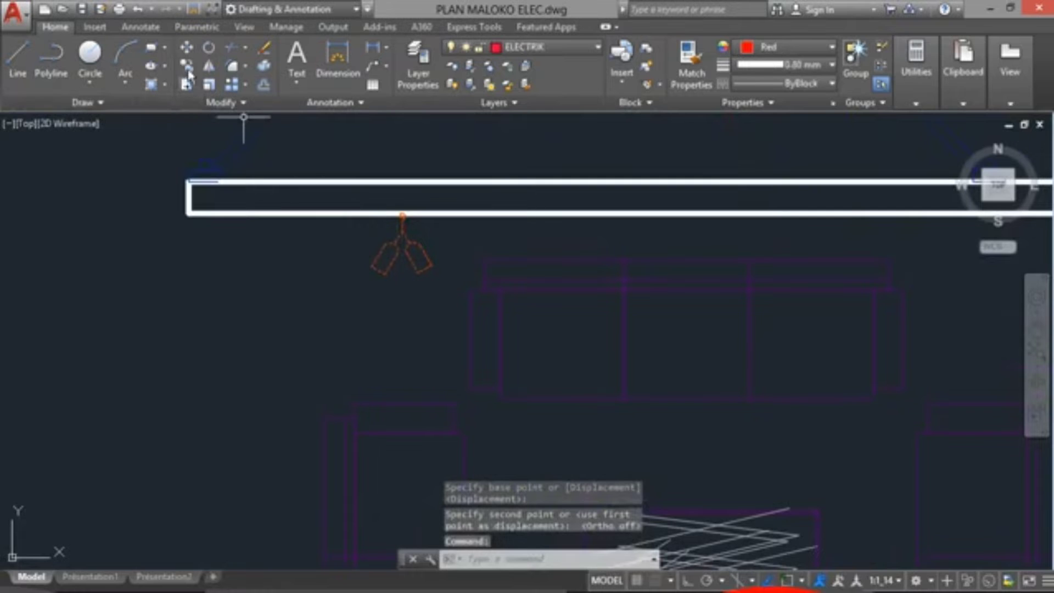
{"action": "left_click", "coordinate": [186, 65]}
{"action": "scroll", "coordinate": [402, 225], "scroll_direction": "up", "scroll_amount": 3}
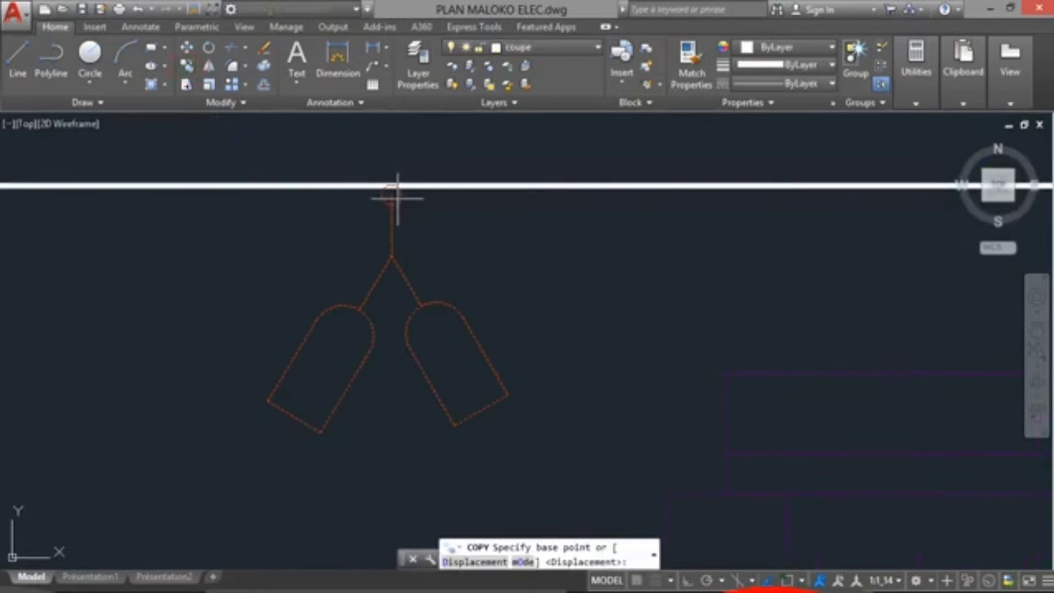
{"action": "left_click", "coordinate": [391, 198]}
{"action": "scroll", "coordinate": [671, 294], "scroll_direction": "down", "scroll_amount": 4}
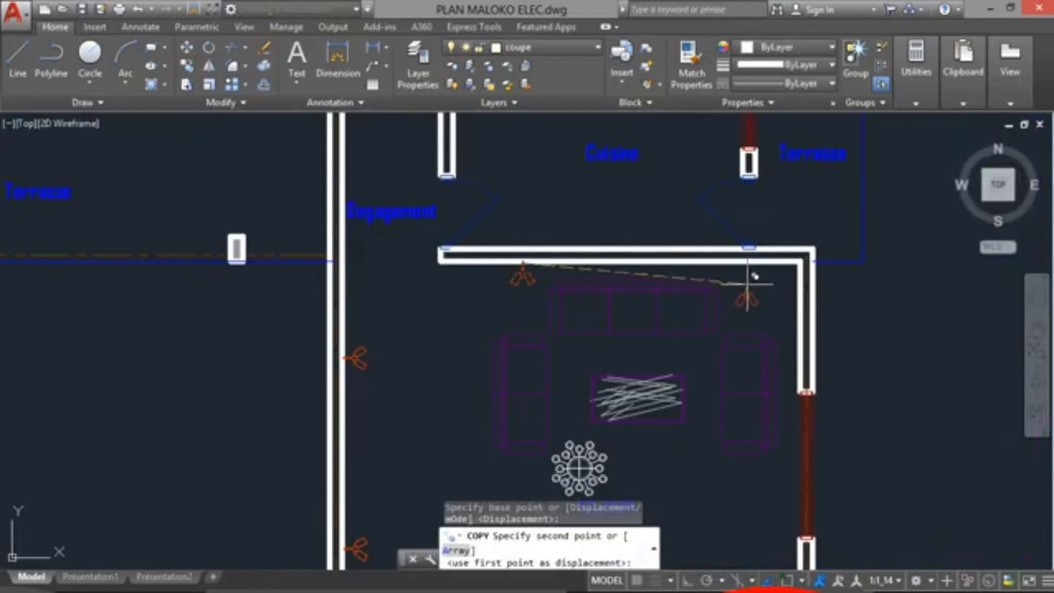
{"action": "scroll", "coordinate": [745, 279], "scroll_direction": "up", "scroll_amount": 3}
{"action": "scroll", "coordinate": [745, 279], "scroll_direction": "down", "scroll_amount": 5}
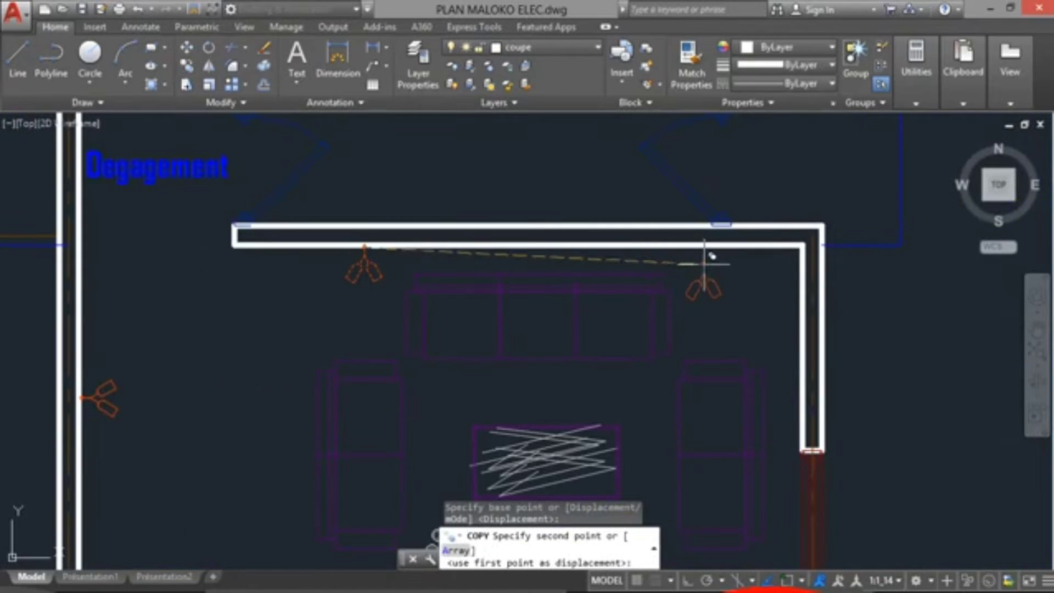
{"action": "scroll", "coordinate": [714, 260], "scroll_direction": "up", "scroll_amount": 3}
{"action": "scroll", "coordinate": [714, 244], "scroll_direction": "up", "scroll_amount": 2}
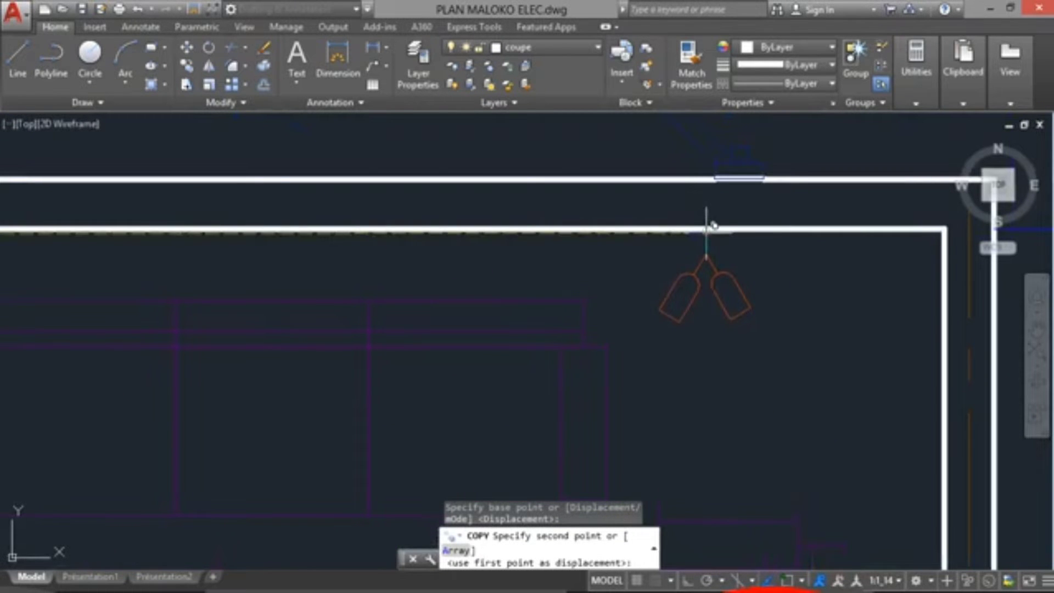
{"action": "left_click", "coordinate": [688, 580]}
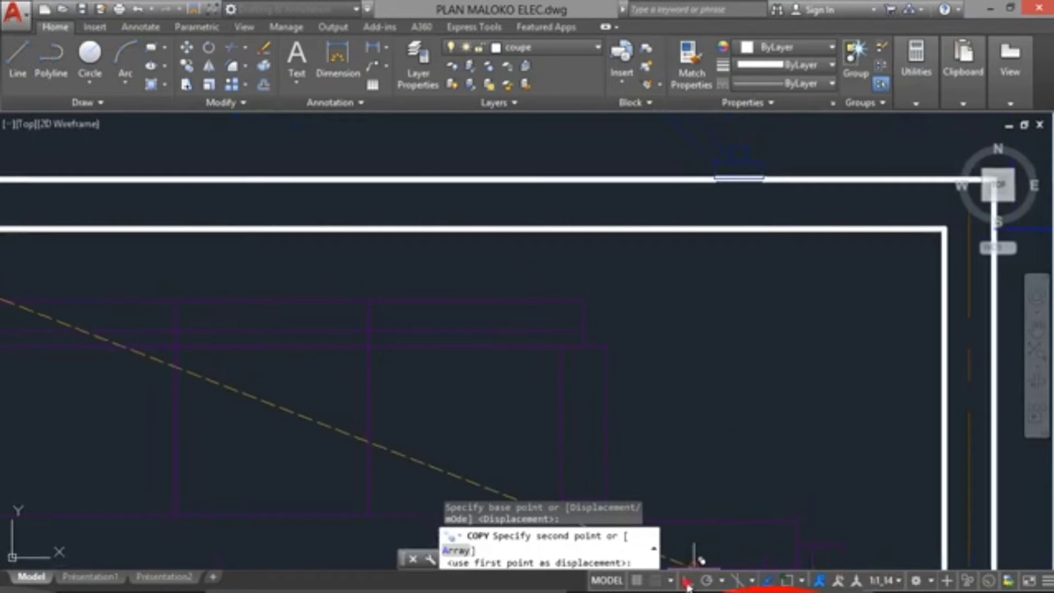
{"action": "left_click", "coordinate": [748, 266]}
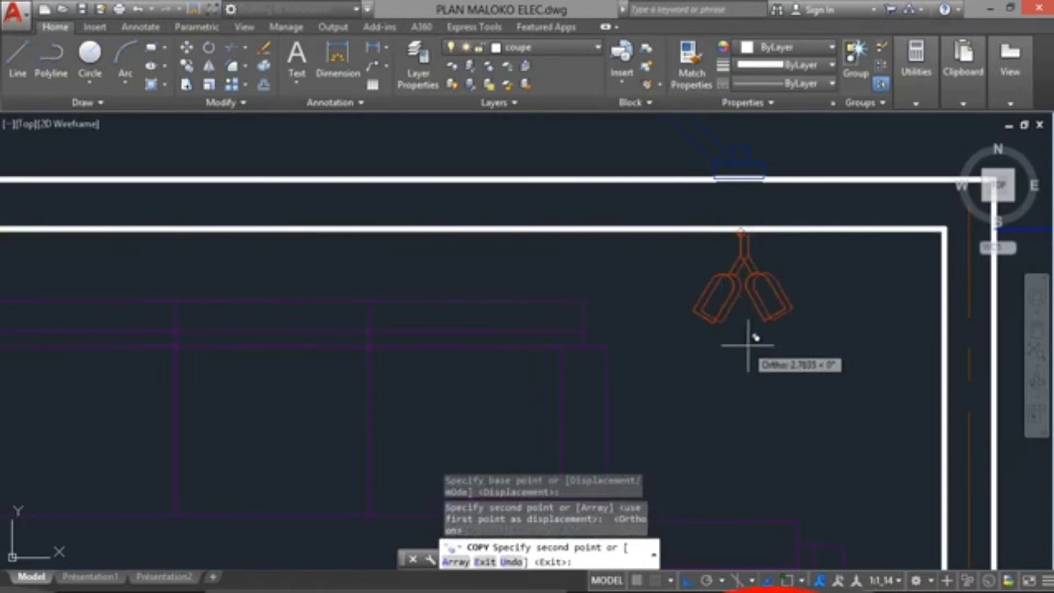
{"action": "scroll", "coordinate": [777, 360], "scroll_direction": "down", "scroll_amount": 4}
{"action": "key", "text": "Escape"}
Examine the SEJOUR's layout of wall lights, chandelier, windows and Terrasse opening
{"action": "scroll", "coordinate": [768, 368], "scroll_direction": "down", "scroll_amount": 4}
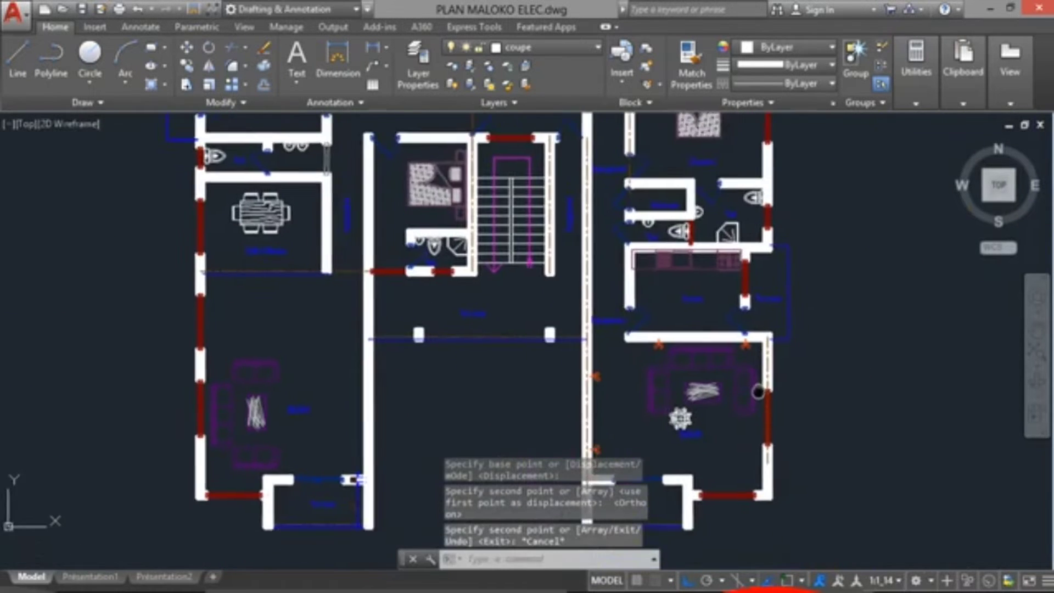
{"action": "scroll", "coordinate": [733, 328], "scroll_direction": "up", "scroll_amount": 2}
{"action": "scroll", "coordinate": [732, 328], "scroll_direction": "up", "scroll_amount": 2}
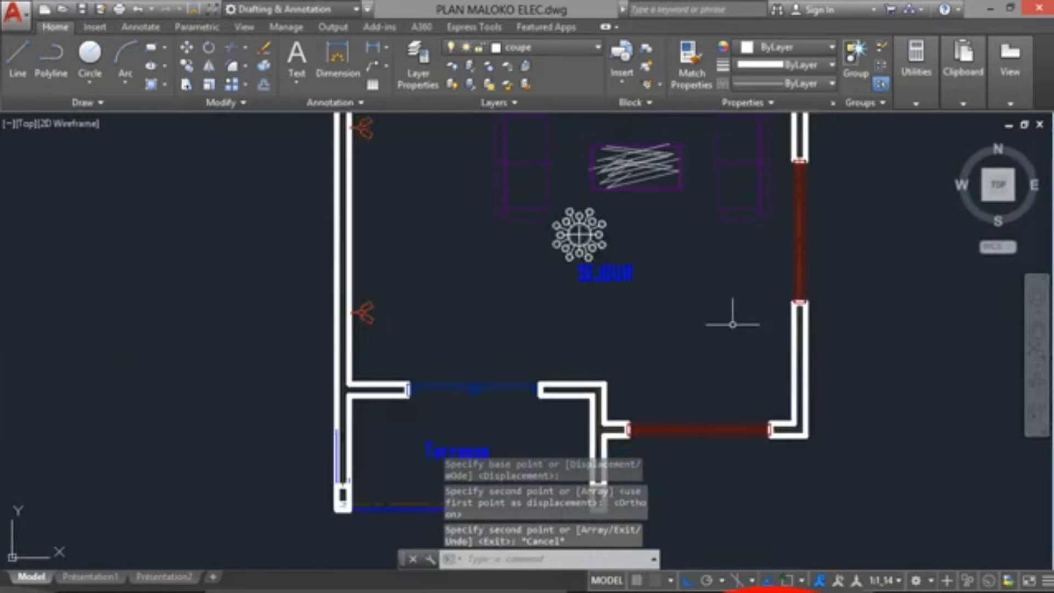
{"action": "scroll", "coordinate": [732, 324], "scroll_direction": "down", "scroll_amount": 2}
{"action": "middle_click_drag", "start_coordinate": [730, 305], "coordinate": [685, 291]}
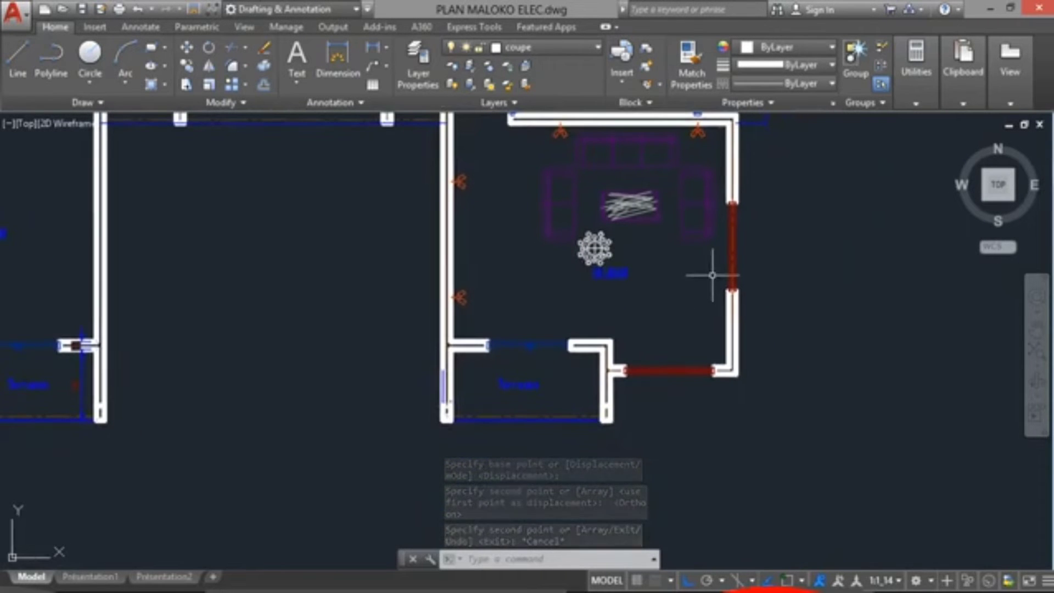
{"action": "scroll", "coordinate": [651, 291], "scroll_direction": "down", "scroll_amount": 2}
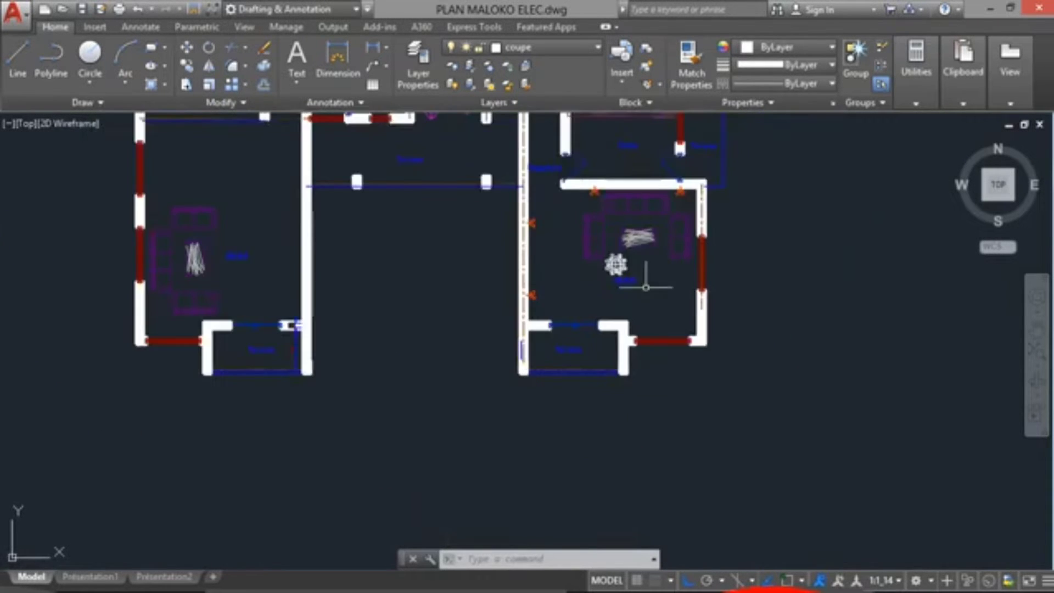
{"action": "scroll", "coordinate": [637, 278], "scroll_direction": "up", "scroll_amount": 2}
{"action": "scroll", "coordinate": [645, 253], "scroll_direction": "up", "scroll_amount": 2}
{"action": "middle_click_drag", "start_coordinate": [657, 263], "coordinate": [683, 308]}
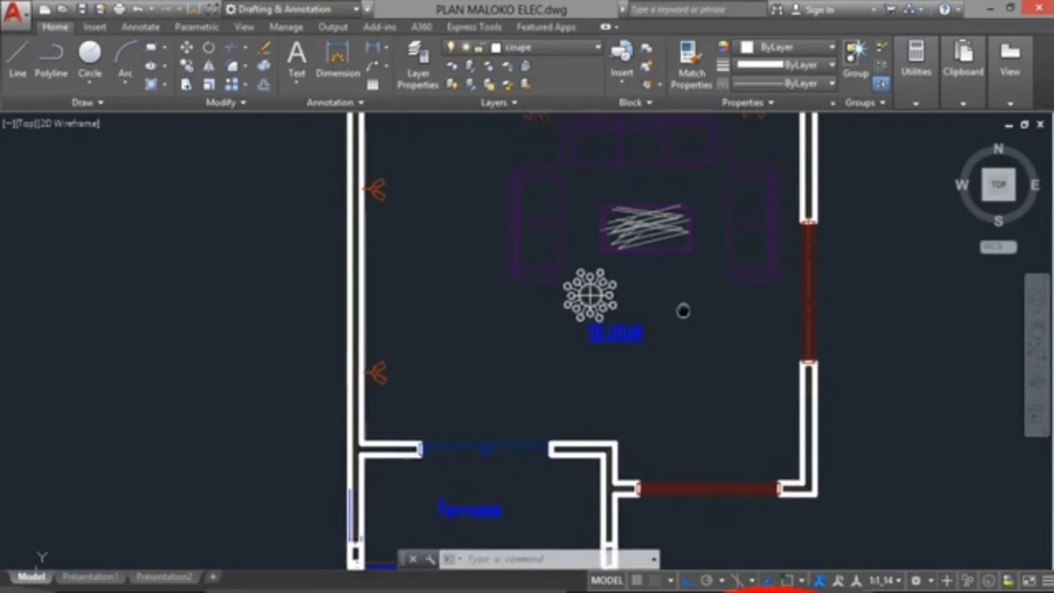
{"action": "scroll", "coordinate": [685, 311], "scroll_direction": "down", "scroll_amount": 2}
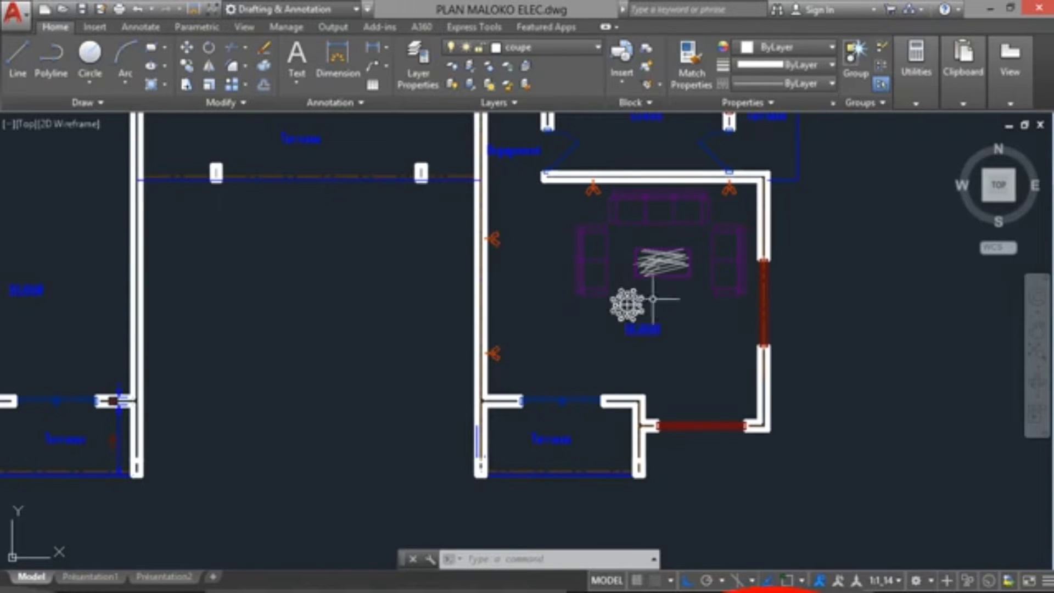
{"action": "scroll", "coordinate": [637, 336], "scroll_direction": "up", "scroll_amount": 4}
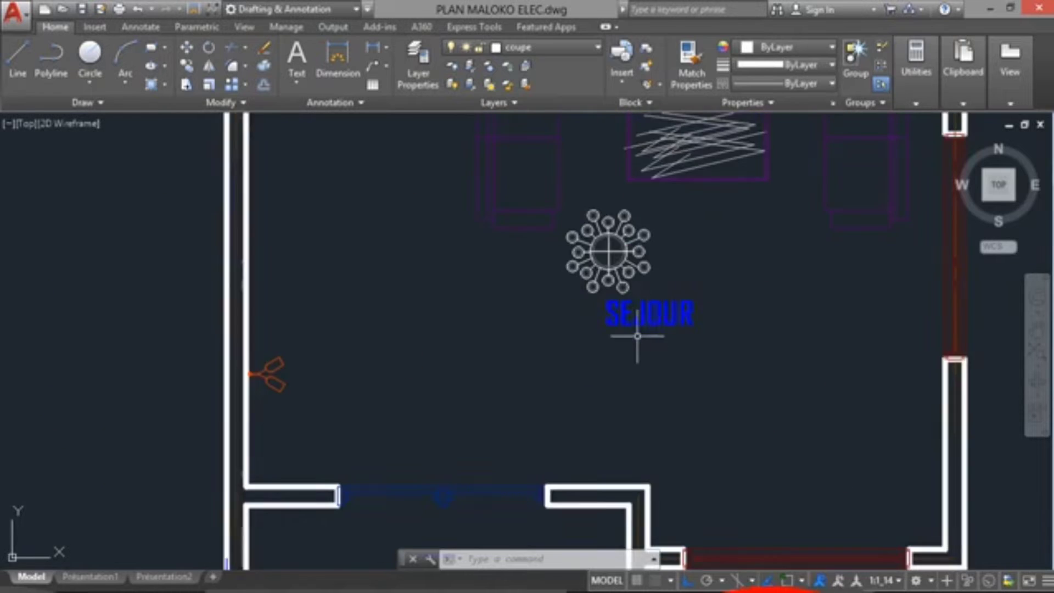
{"action": "scroll", "coordinate": [668, 340], "scroll_direction": "down", "scroll_amount": 2}
{"action": "scroll", "coordinate": [722, 338], "scroll_direction": "down", "scroll_amount": 2}
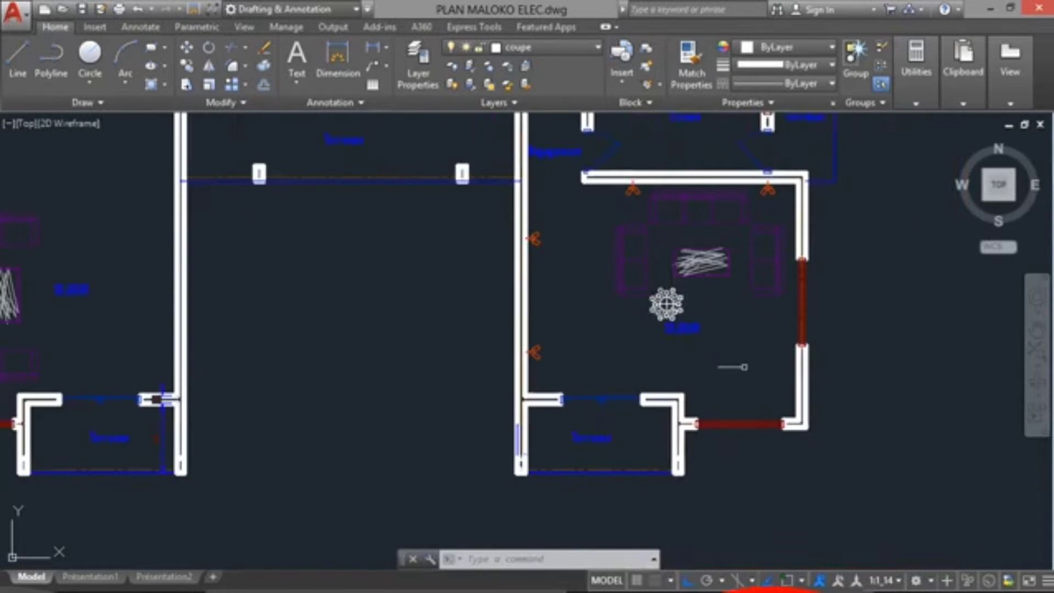
{"action": "scroll", "coordinate": [744, 367], "scroll_direction": "up", "scroll_amount": 2}
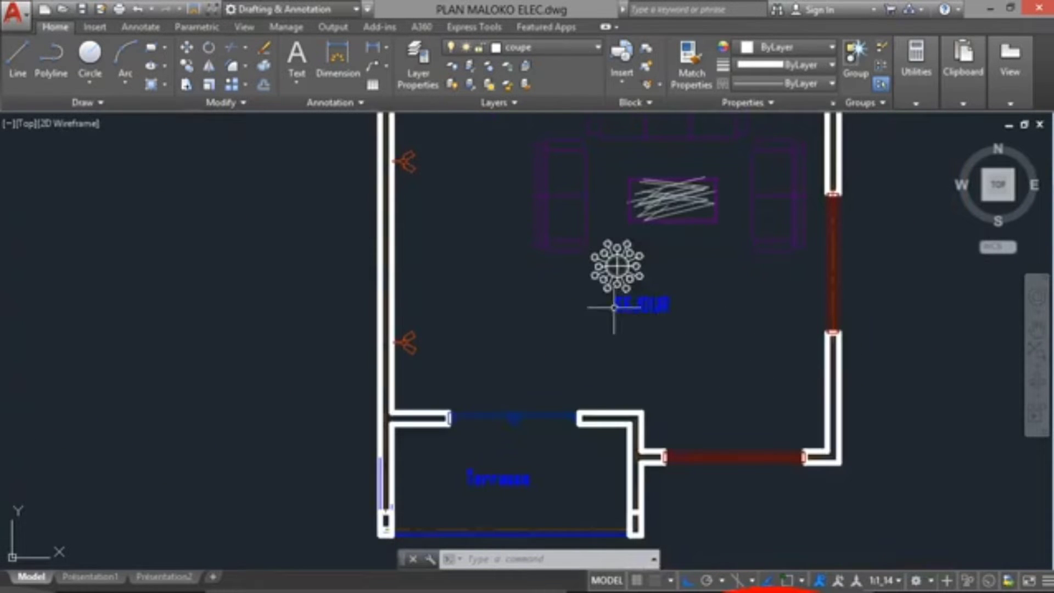
{"action": "scroll", "coordinate": [722, 305], "scroll_direction": "down", "scroll_amount": 2}
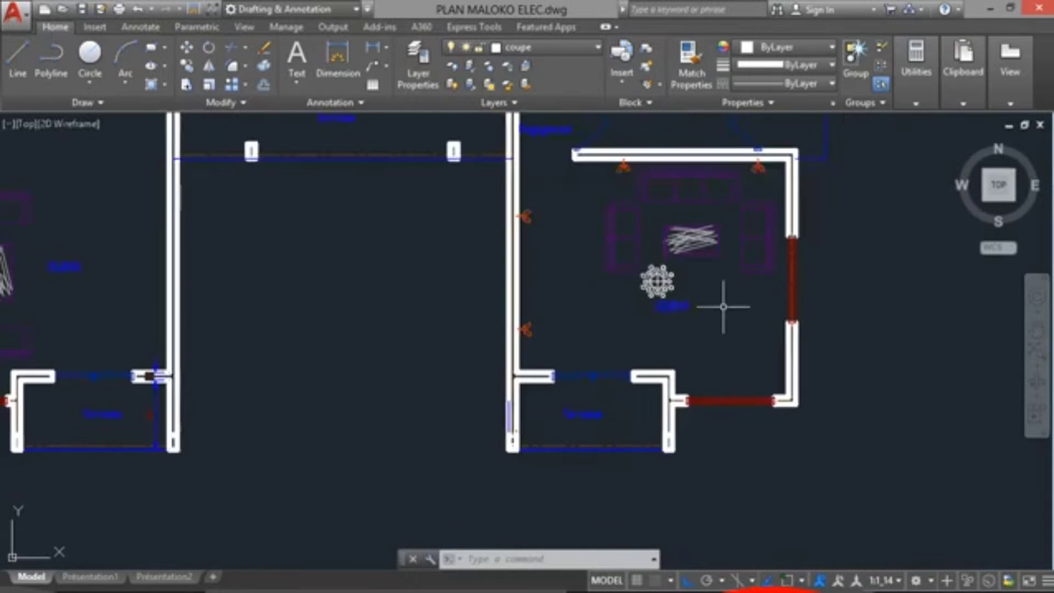
Examine the legend's lighting symbols and designations for the decorative spotlight
{"action": "scroll", "coordinate": [244, 303], "scroll_direction": "down", "scroll_amount": 6}
{"action": "middle_click_drag", "start_coordinate": [266, 313], "coordinate": [546, 320]}
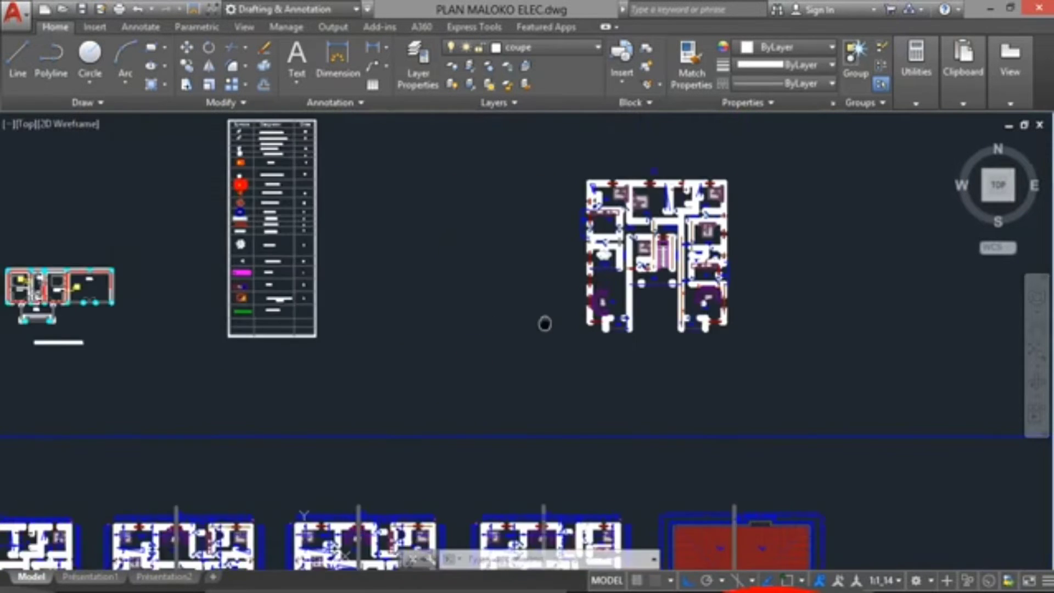
{"action": "scroll", "coordinate": [544, 324], "scroll_direction": "down", "scroll_amount": 2}
{"action": "scroll", "coordinate": [407, 309], "scroll_direction": "up", "scroll_amount": 4}
{"action": "scroll", "coordinate": [400, 291], "scroll_direction": "down", "scroll_amount": 2}
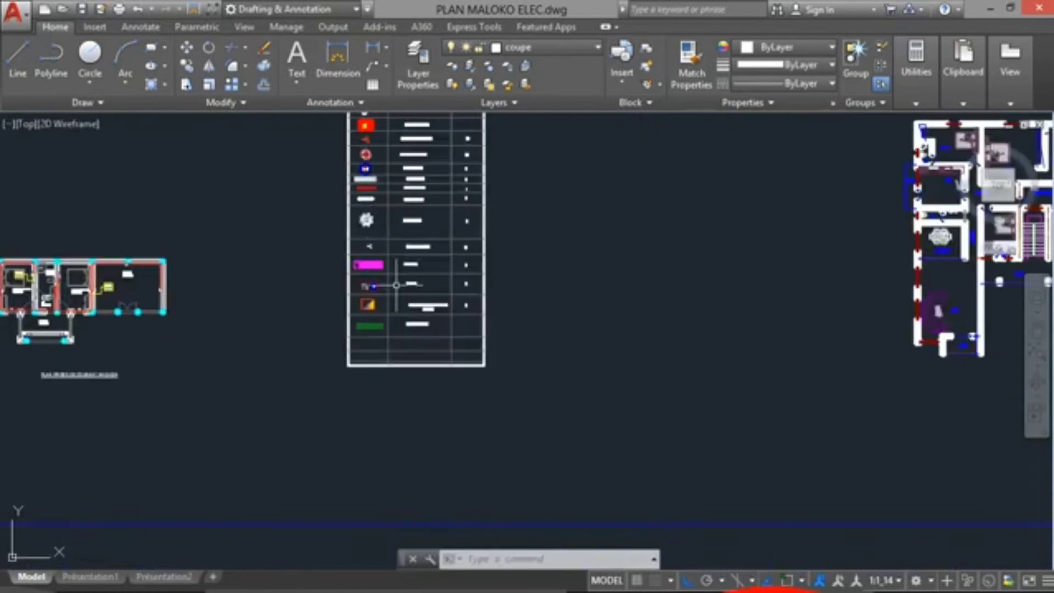
{"action": "scroll", "coordinate": [374, 172], "scroll_direction": "down", "scroll_amount": 2}
{"action": "scroll", "coordinate": [370, 157], "scroll_direction": "up", "scroll_amount": 8}
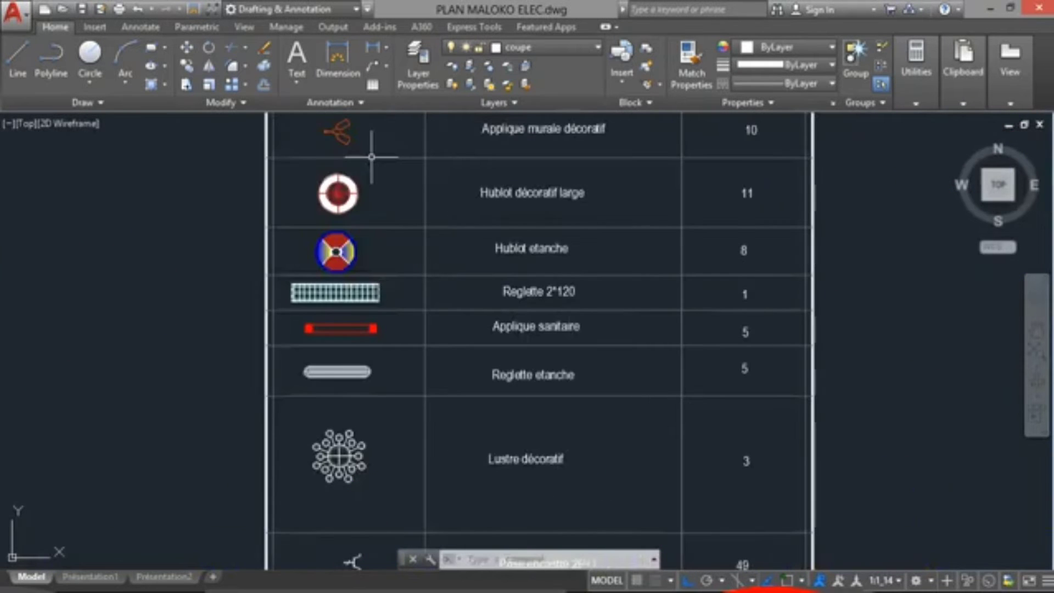
{"action": "scroll", "coordinate": [372, 157], "scroll_direction": "down", "scroll_amount": 5}
{"action": "scroll", "coordinate": [383, 236], "scroll_direction": "up", "scroll_amount": 8}
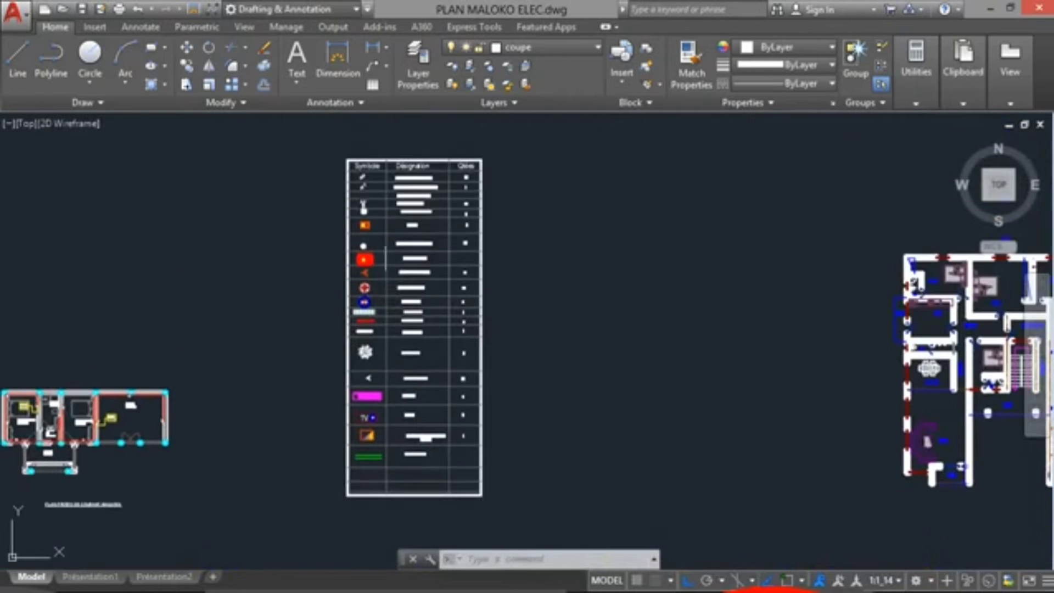
Copy the "Spots décoratifs 2000 Lumens" symbol by its centre from the legend into the east SEJOUR, southeast of the chandelier, with Ortho off
{"action": "middle_click_drag", "start_coordinate": [270, 312], "coordinate": [392, 281]}
{"action": "left_click", "coordinate": [394, 250]}
{"action": "left_click", "coordinate": [311, 287]}
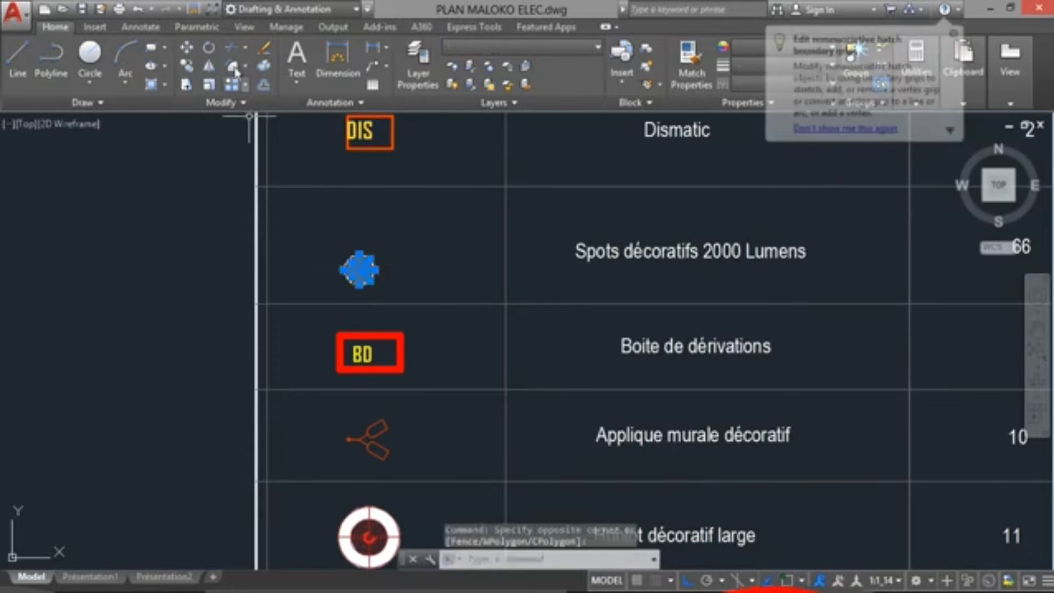
{"action": "scroll", "coordinate": [405, 315], "scroll_direction": "up", "scroll_amount": 6}
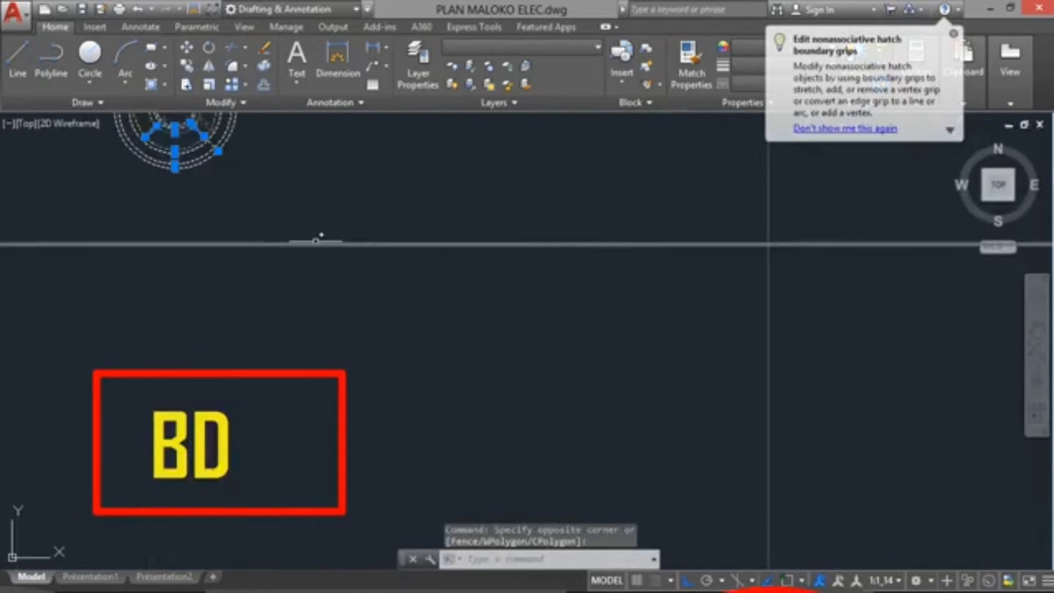
{"action": "middle_click_drag", "start_coordinate": [318, 237], "coordinate": [448, 373]}
{"action": "scroll", "coordinate": [390, 285], "scroll_direction": "down", "scroll_amount": 2}
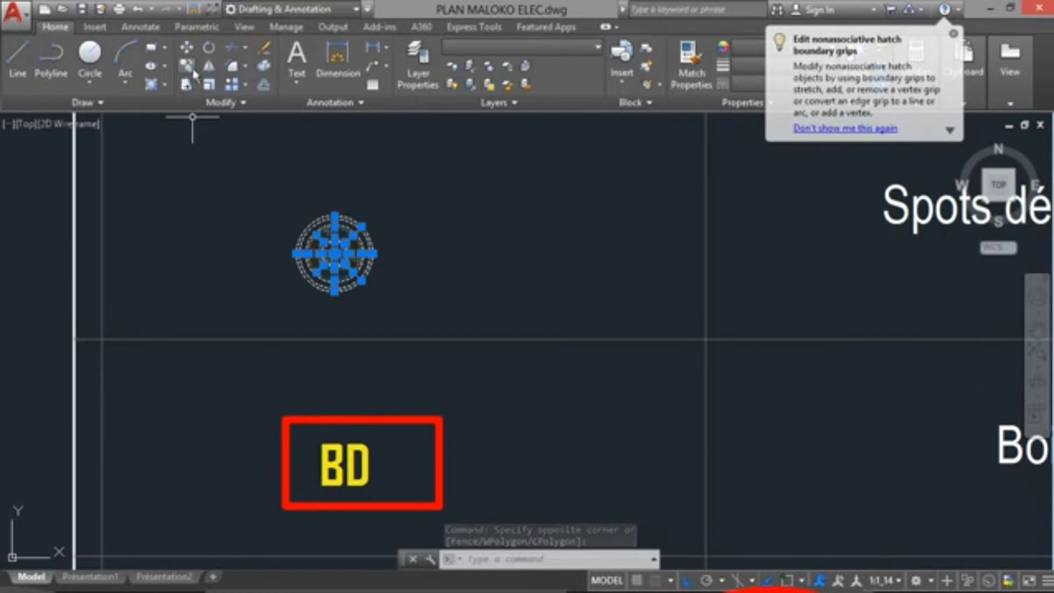
{"action": "left_click", "coordinate": [186, 65]}
{"action": "left_click", "coordinate": [335, 253]}
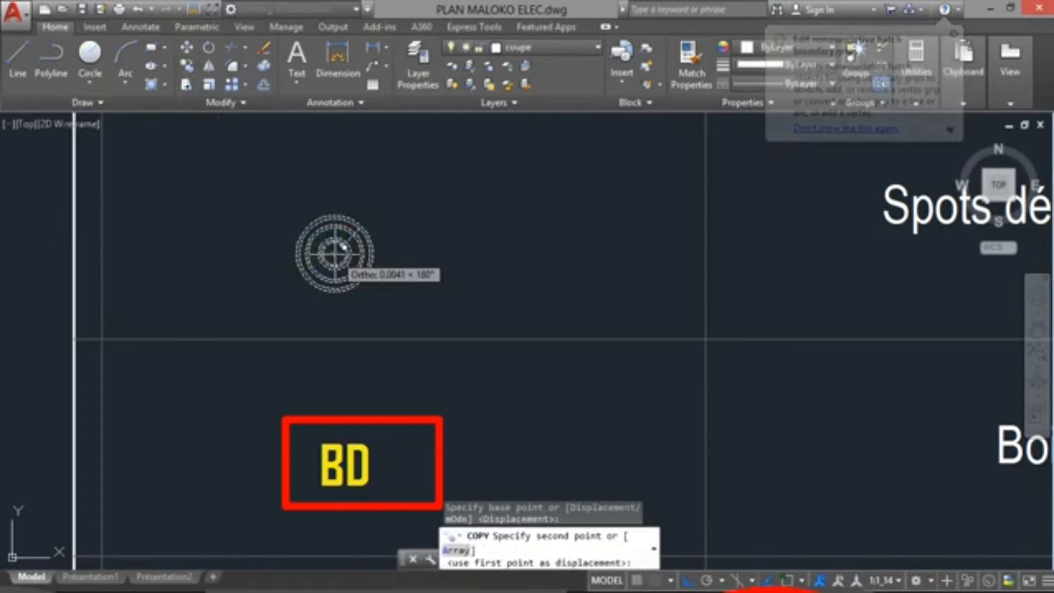
{"action": "scroll", "coordinate": [338, 258], "scroll_direction": "down", "scroll_amount": 4}
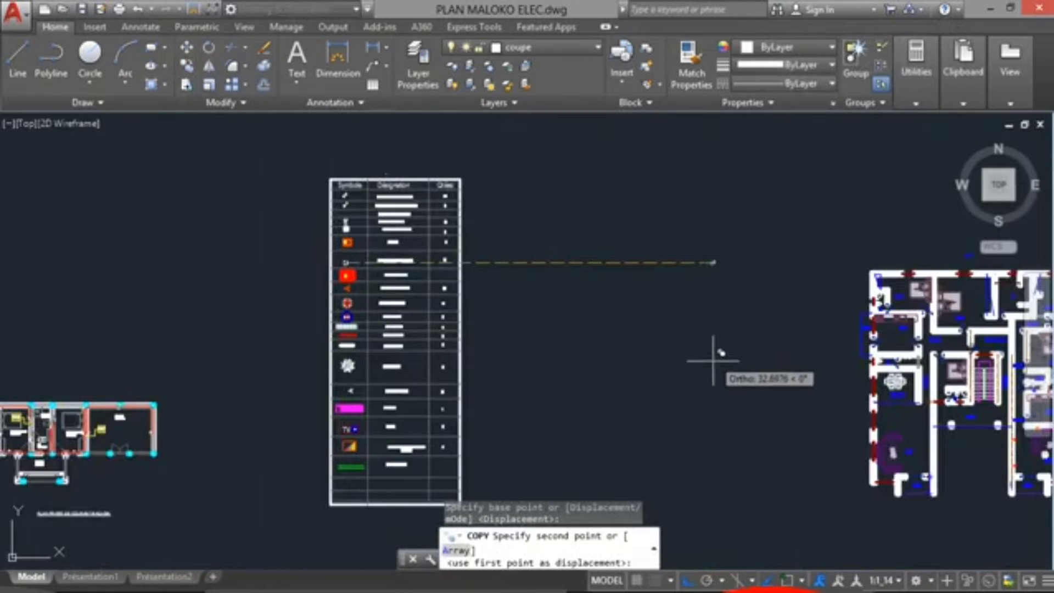
{"action": "left_click", "coordinate": [688, 581]}
{"action": "scroll", "coordinate": [704, 437], "scroll_direction": "down", "scroll_amount": 5}
{"action": "scroll", "coordinate": [784, 449], "scroll_direction": "up", "scroll_amount": 8}
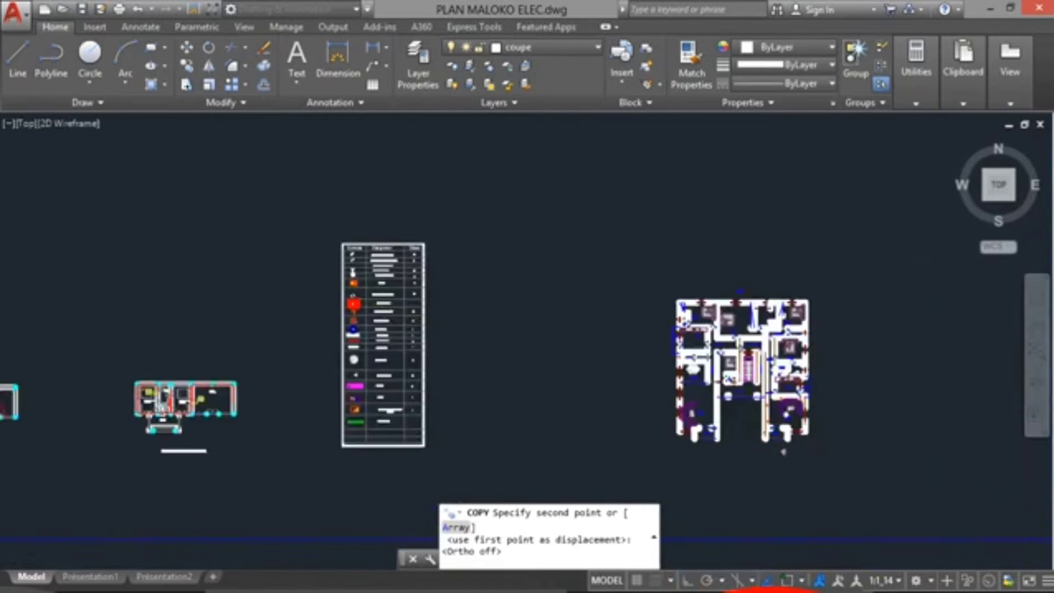
{"action": "middle_click_drag", "start_coordinate": [797, 353], "coordinate": [669, 343]}
{"action": "scroll", "coordinate": [653, 345], "scroll_direction": "up", "scroll_amount": 6}
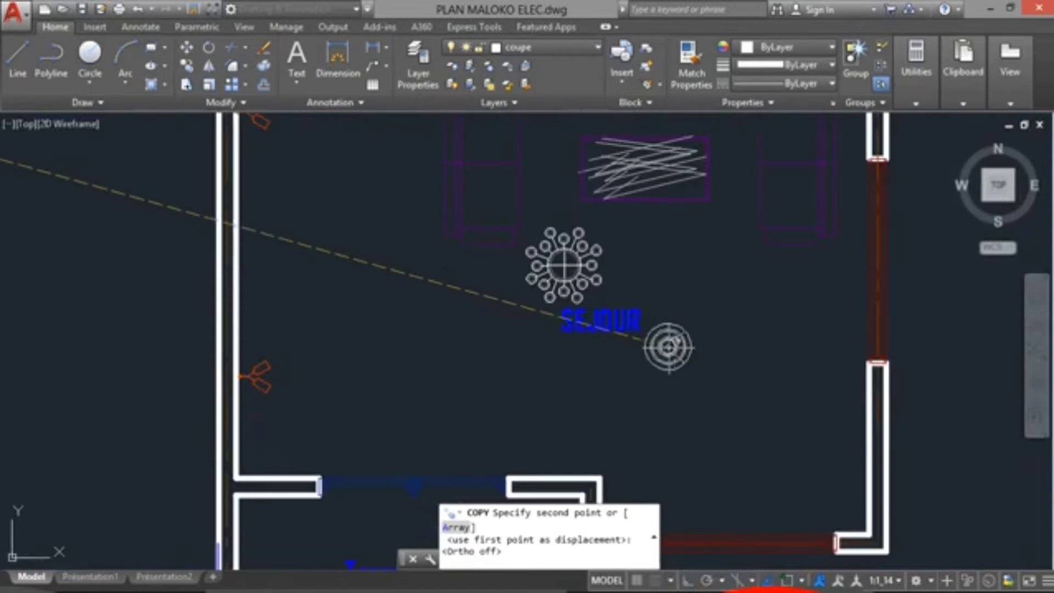
{"action": "left_click", "coordinate": [673, 346]}
{"action": "key", "text": "Escape"}
Scale the copied spotlight down about its centre to roughly half its size
{"action": "scroll", "coordinate": [707, 332], "scroll_direction": "down", "scroll_amount": 2}
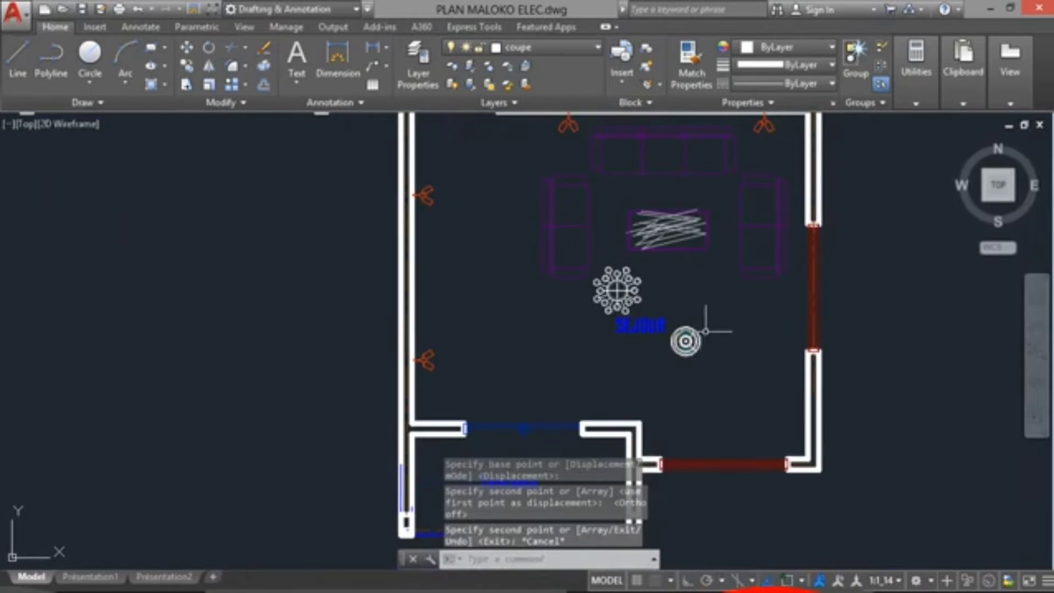
{"action": "scroll", "coordinate": [681, 323], "scroll_direction": "up", "scroll_amount": 4}
{"action": "left_click", "coordinate": [659, 295]}
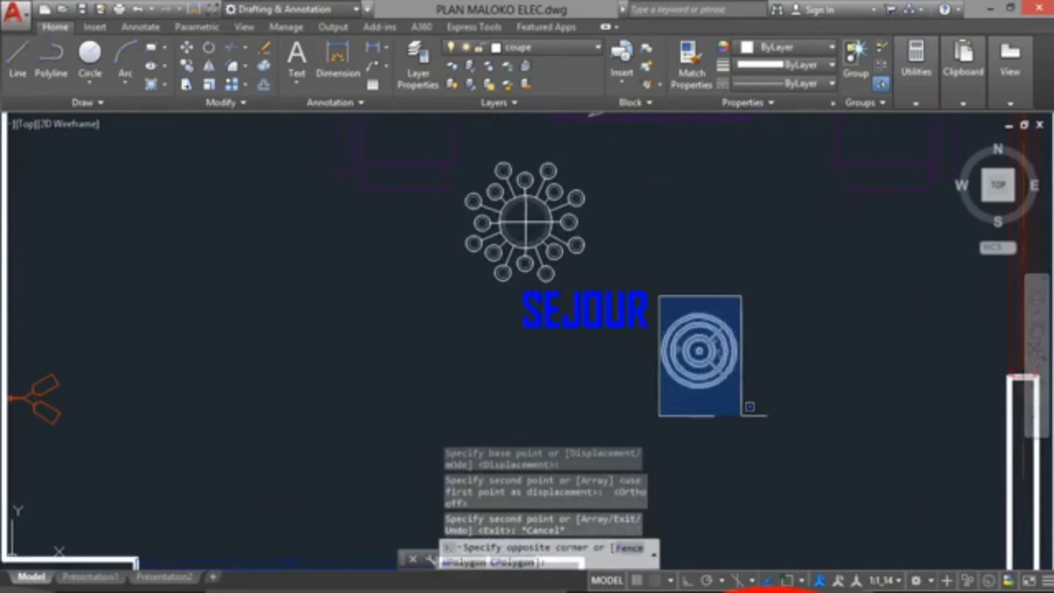
{"action": "left_click", "coordinate": [774, 417]}
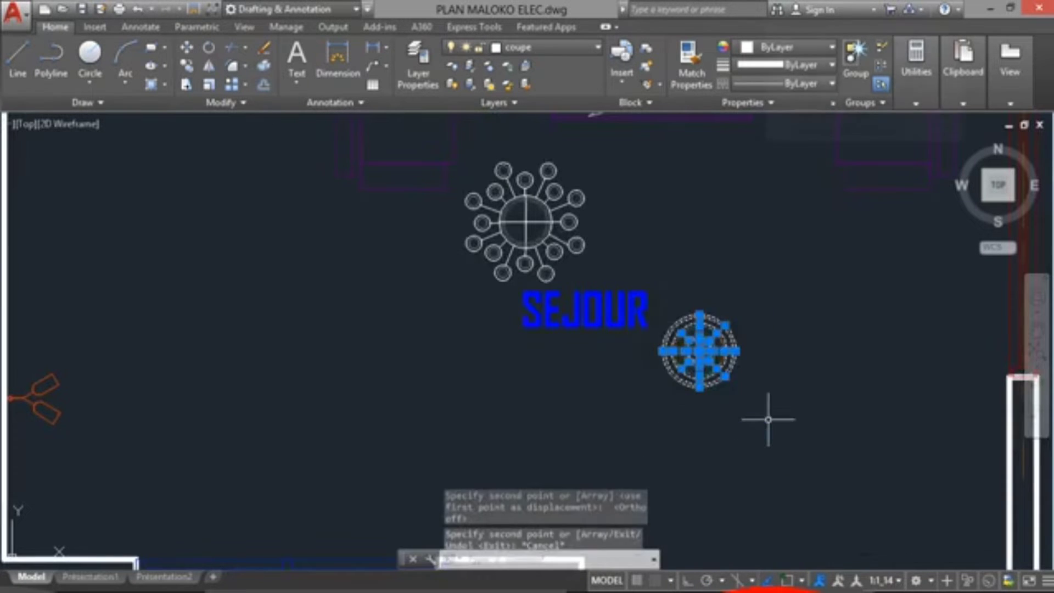
{"action": "left_click", "coordinate": [211, 86]}
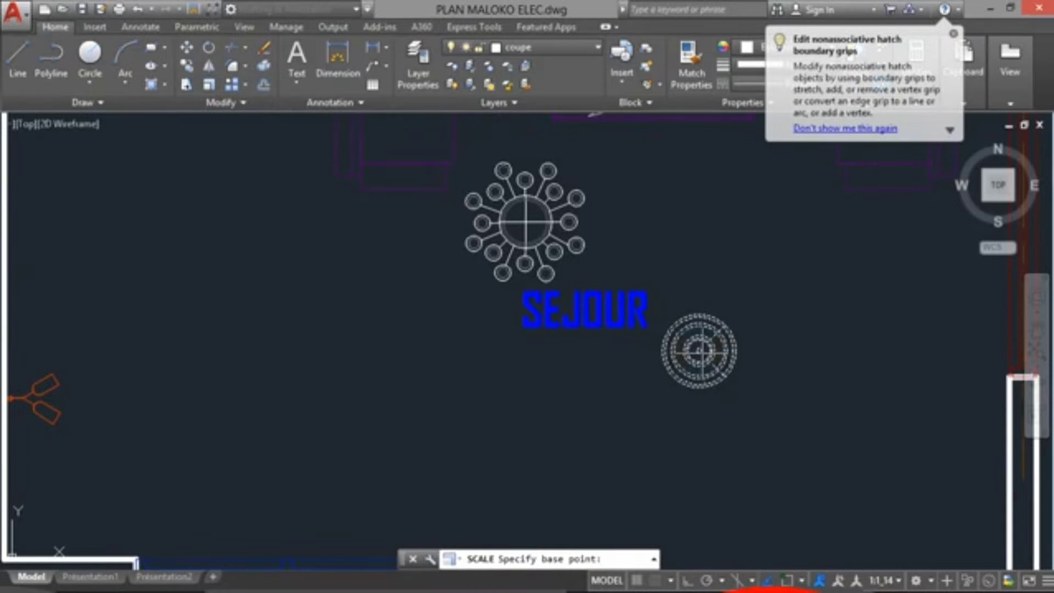
{"action": "left_click", "coordinate": [699, 351]}
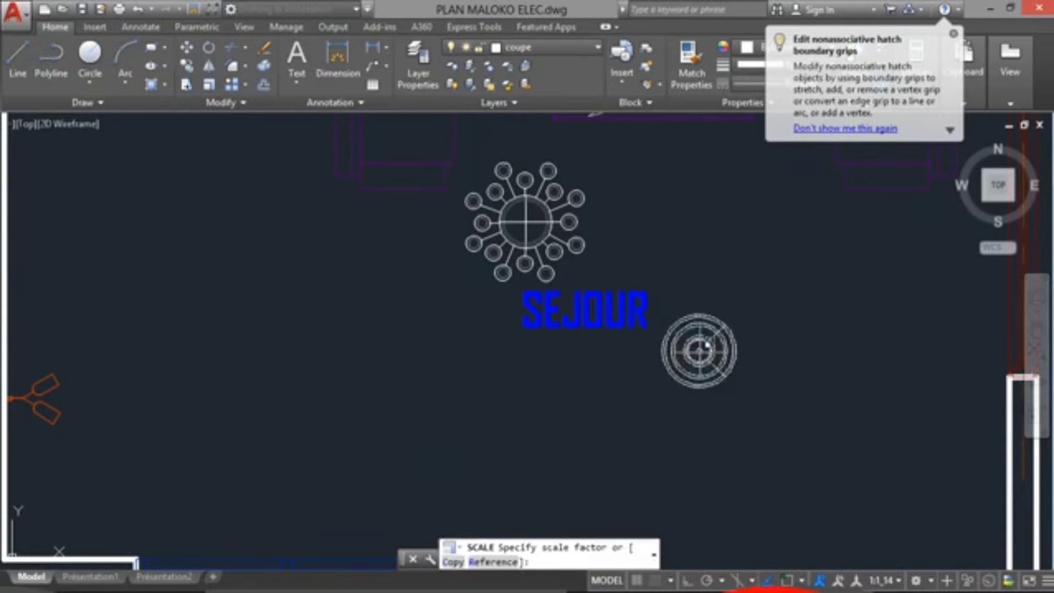
{"action": "left_click", "coordinate": [763, 416]}
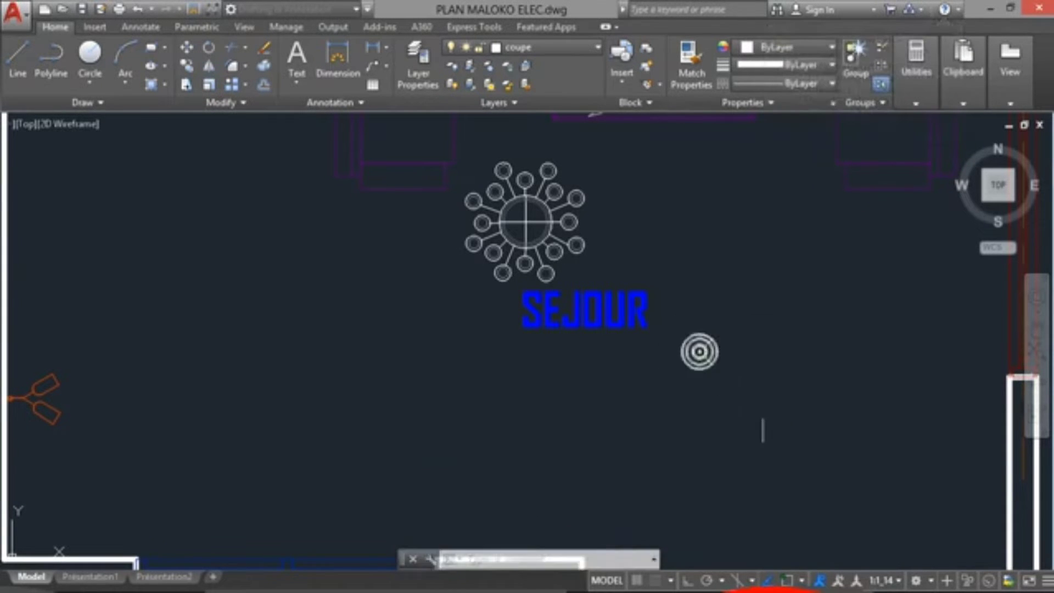
Reduce the spotlight by roughly half once more, using its centre as the scale base point
{"action": "scroll", "coordinate": [769, 357], "scroll_direction": "down", "scroll_amount": 5}
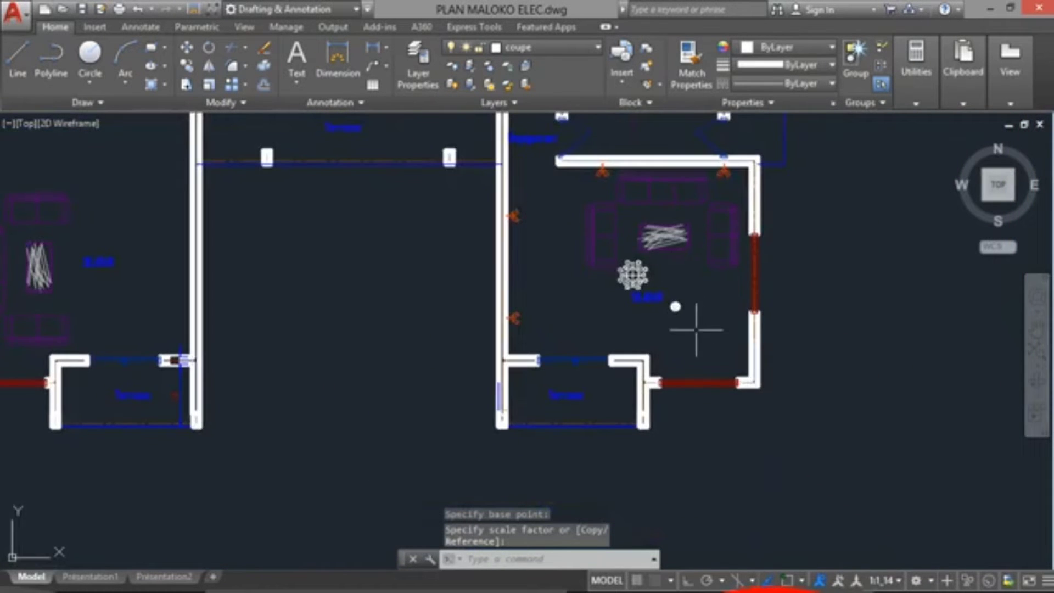
{"action": "scroll", "coordinate": [696, 330], "scroll_direction": "up", "scroll_amount": 8}
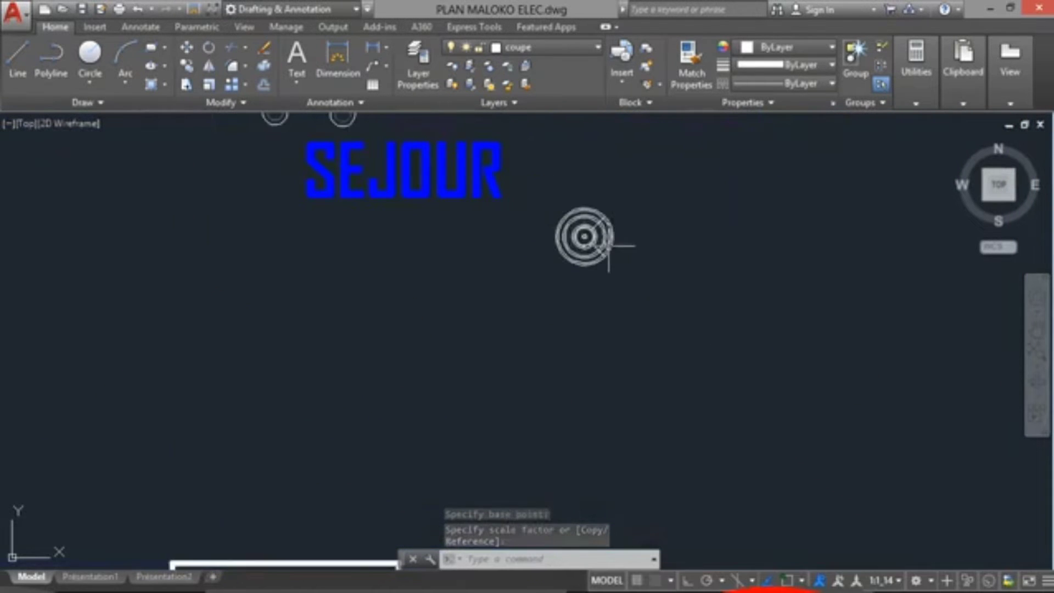
{"action": "left_click", "coordinate": [552, 194]}
{"action": "left_click", "coordinate": [643, 302]}
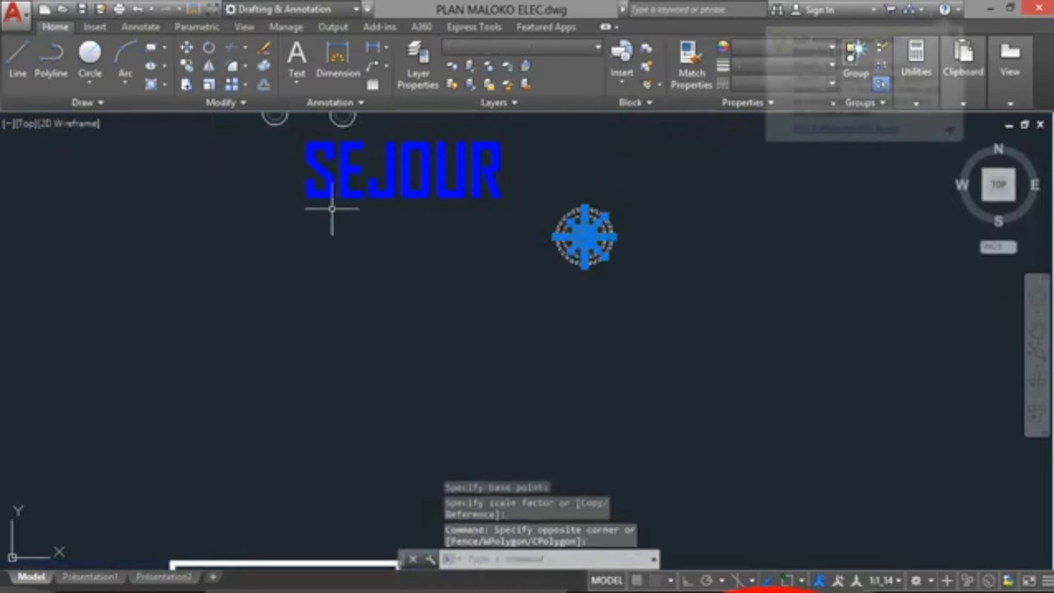
{"action": "left_click", "coordinate": [209, 84]}
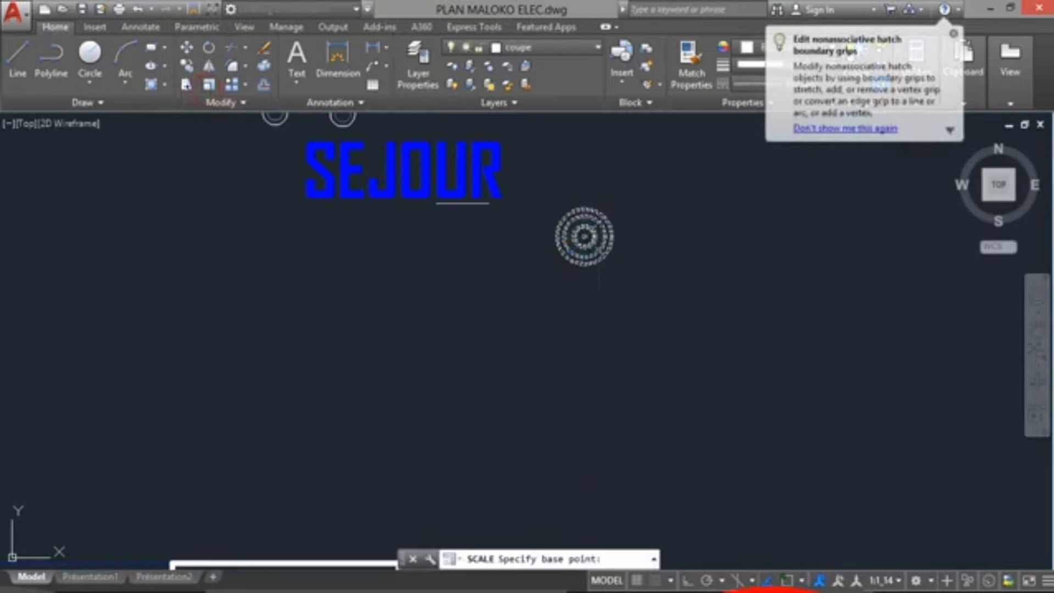
{"action": "left_click", "coordinate": [586, 238]}
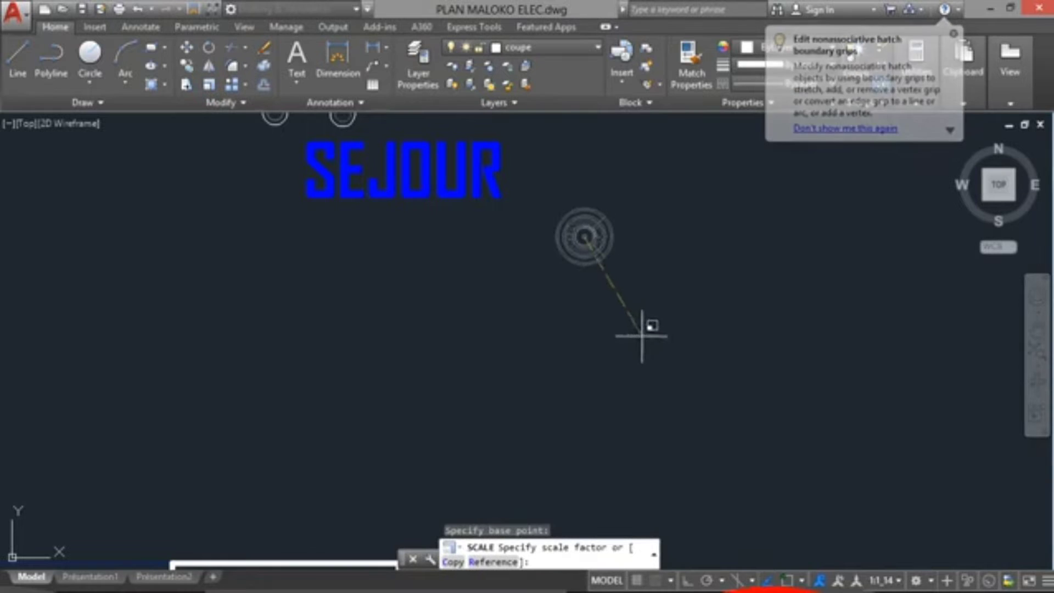
{"action": "left_click", "coordinate": [648, 352]}
Copy the reduced spotlight by its centre into the SEJOUR's northwest area, between the west wall light and the sofas
{"action": "scroll", "coordinate": [556, 306], "scroll_direction": "down", "scroll_amount": 4}
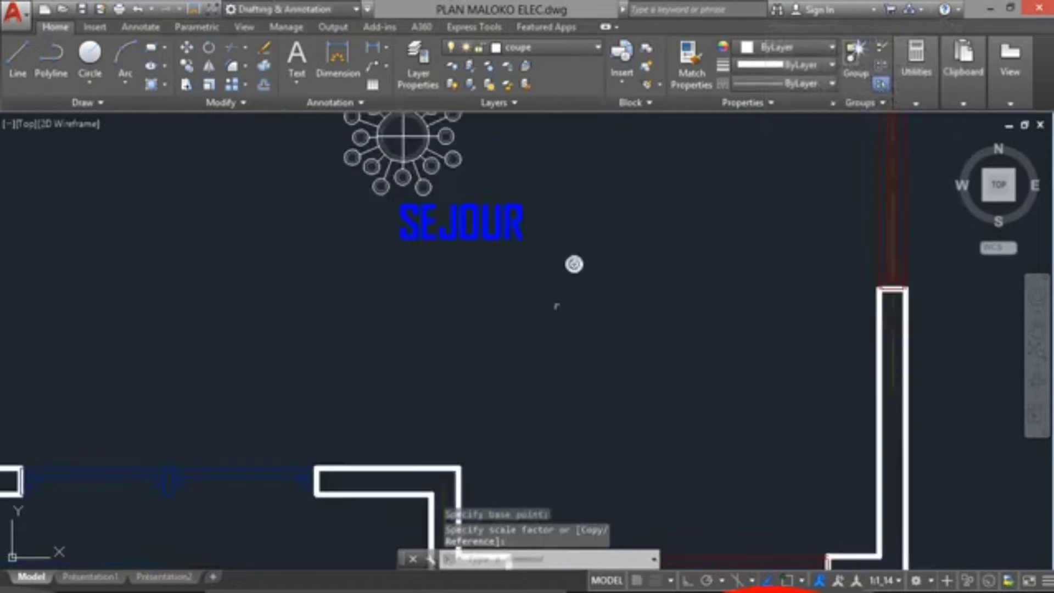
{"action": "scroll", "coordinate": [560, 295], "scroll_direction": "up", "scroll_amount": 2}
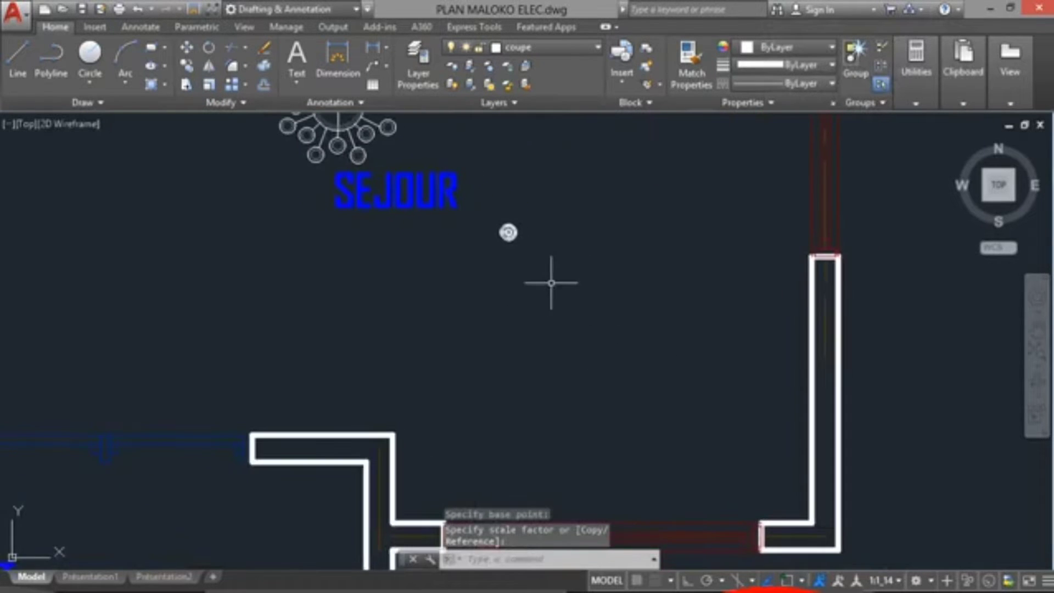
{"action": "scroll", "coordinate": [551, 278], "scroll_direction": "down", "scroll_amount": 3}
{"action": "scroll", "coordinate": [543, 279], "scroll_direction": "up", "scroll_amount": 5}
{"action": "left_click", "coordinate": [451, 166]}
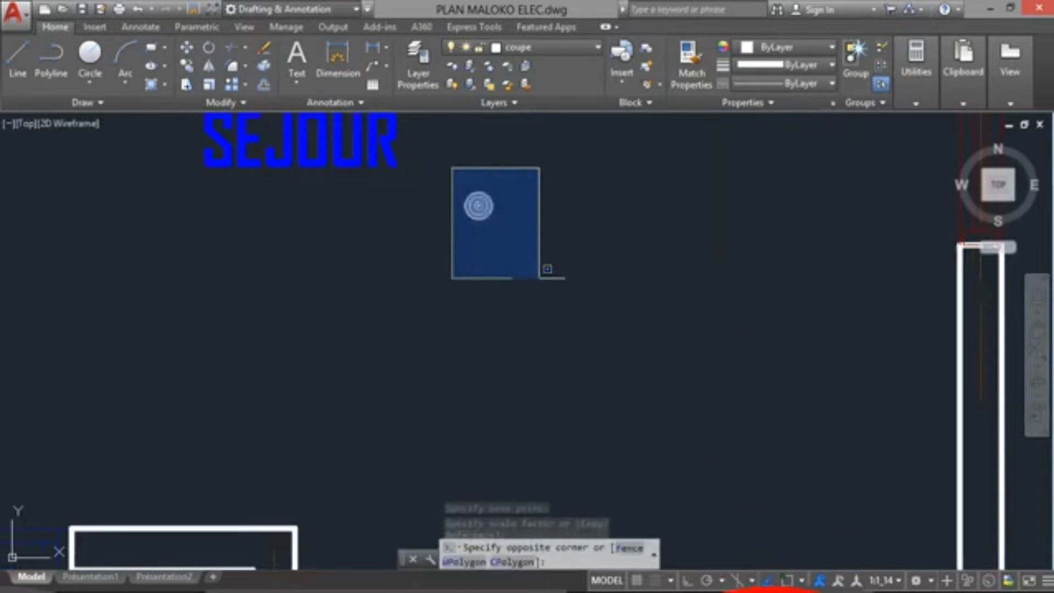
{"action": "left_click", "coordinate": [612, 317]}
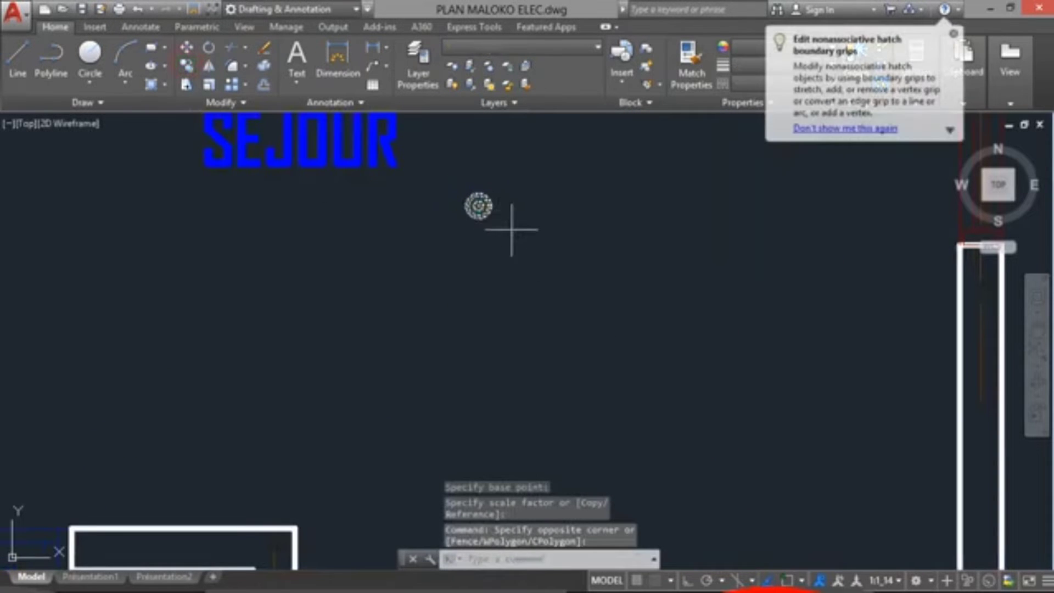
{"action": "left_click", "coordinate": [478, 205]}
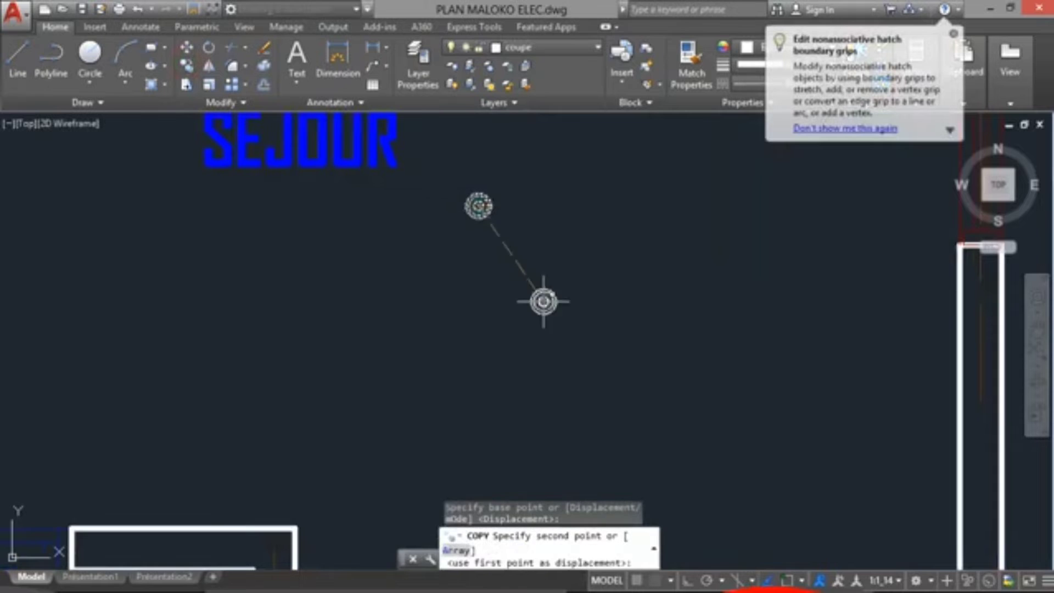
{"action": "scroll", "coordinate": [549, 324], "scroll_direction": "down", "scroll_amount": 4}
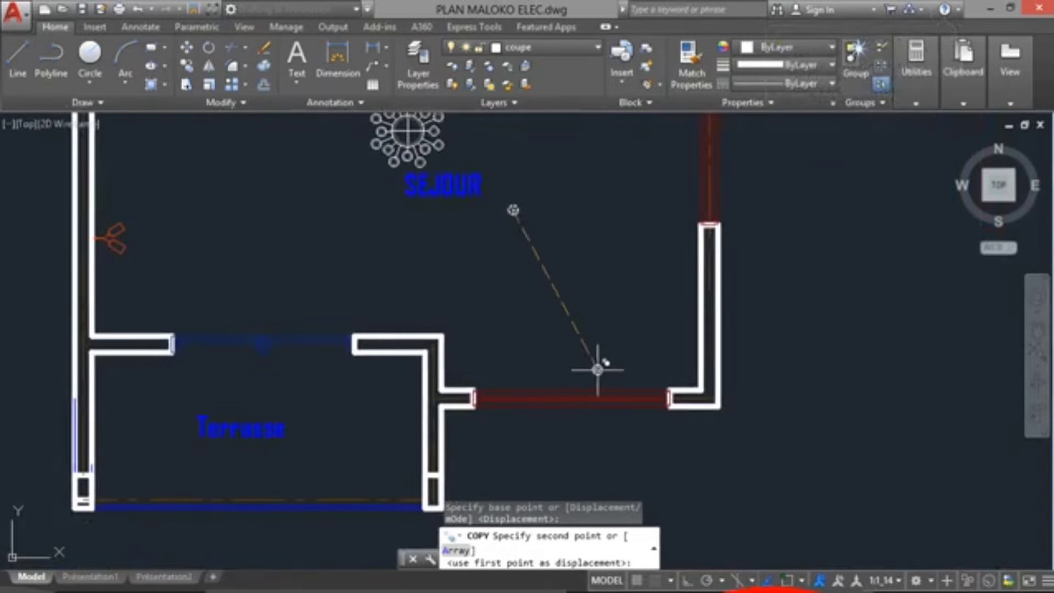
{"action": "middle_click_drag", "start_coordinate": [598, 370], "coordinate": [595, 296]}
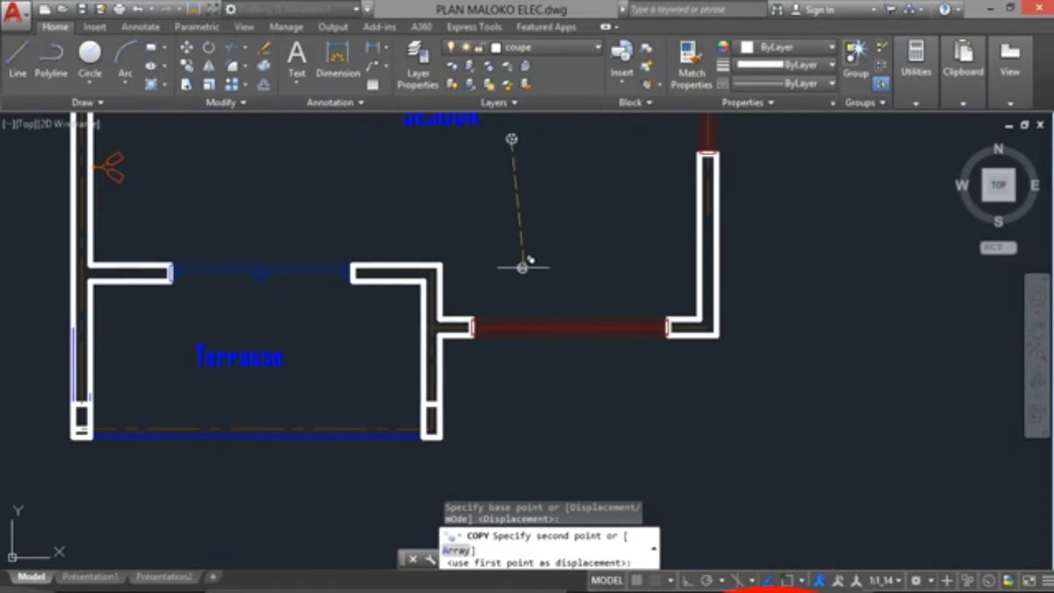
{"action": "mouse_move", "coordinate": [522, 268]}
{"action": "middle_mouse_down"}
{"action": "mouse_move", "coordinate": [523, 296]}
{"action": "mouse_move", "coordinate": [554, 332]}
{"action": "middle_mouse_up"}
{"action": "scroll", "coordinate": [549, 276], "scroll_direction": "down", "scroll_amount": 5}
{"action": "scroll", "coordinate": [521, 321], "scroll_direction": "up", "scroll_amount": 4}
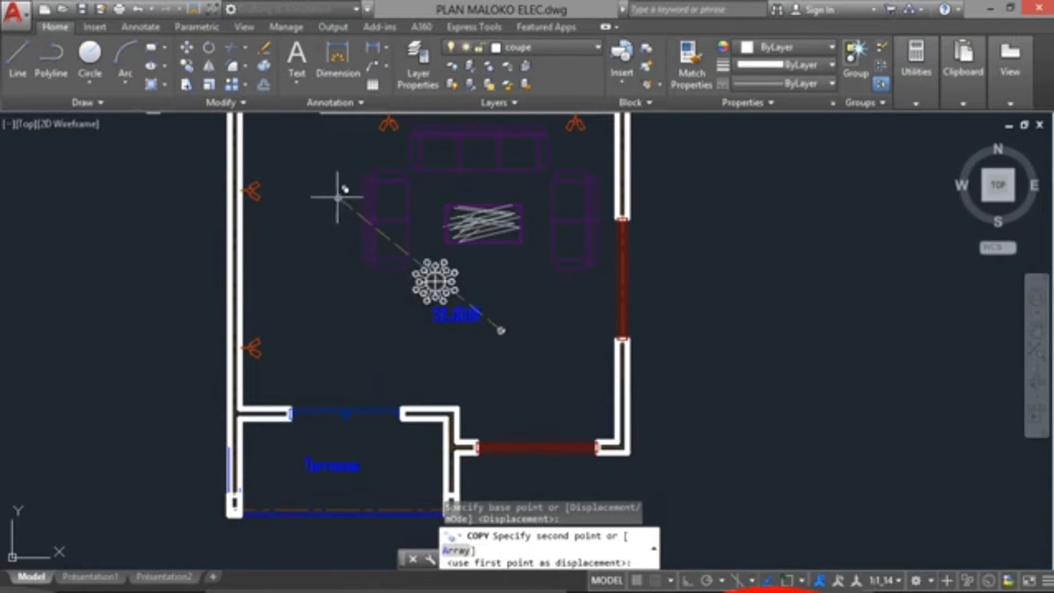
{"action": "middle_click_drag", "start_coordinate": [338, 196], "coordinate": [344, 255]}
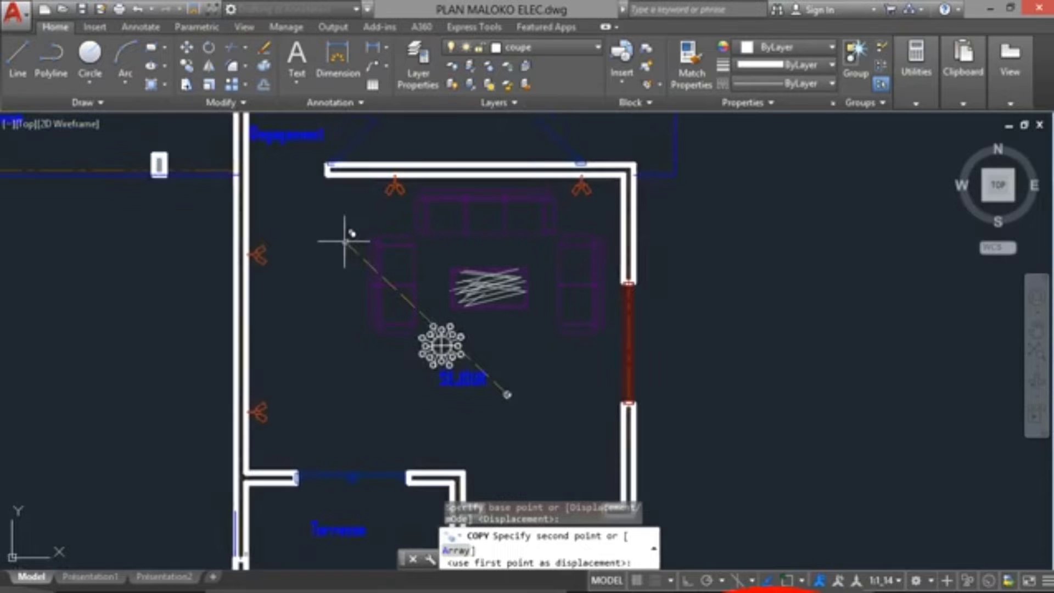
{"action": "left_click", "coordinate": [344, 242]}
{"action": "key", "text": "Escape"}
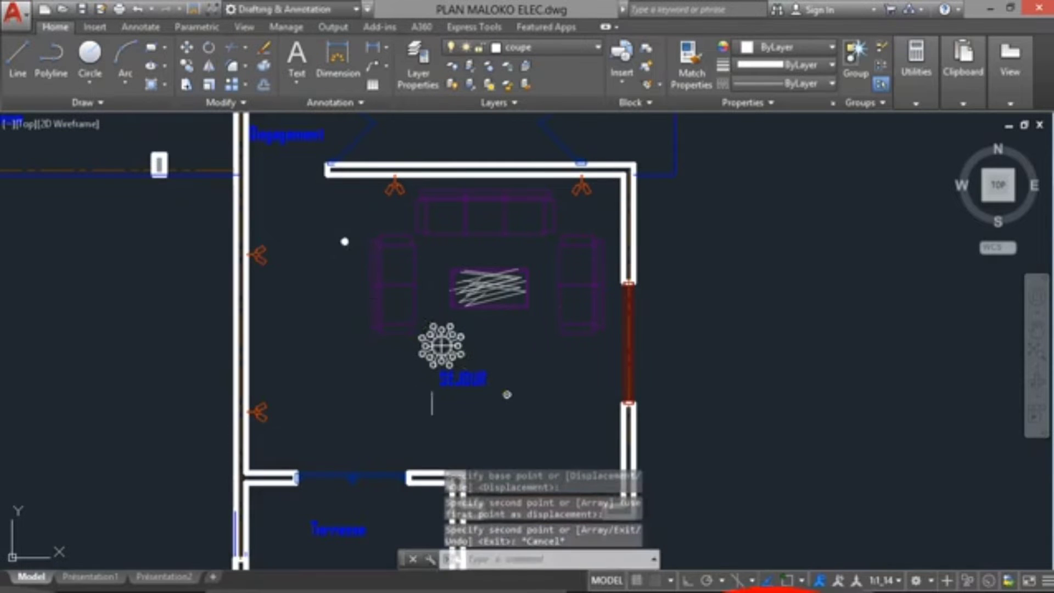
With Ortho on, copy the SEJOUR's northwest spotlight by its centre about 2.1 units east, between the north sofa and the coffee table
{"action": "left_click", "coordinate": [689, 582]}
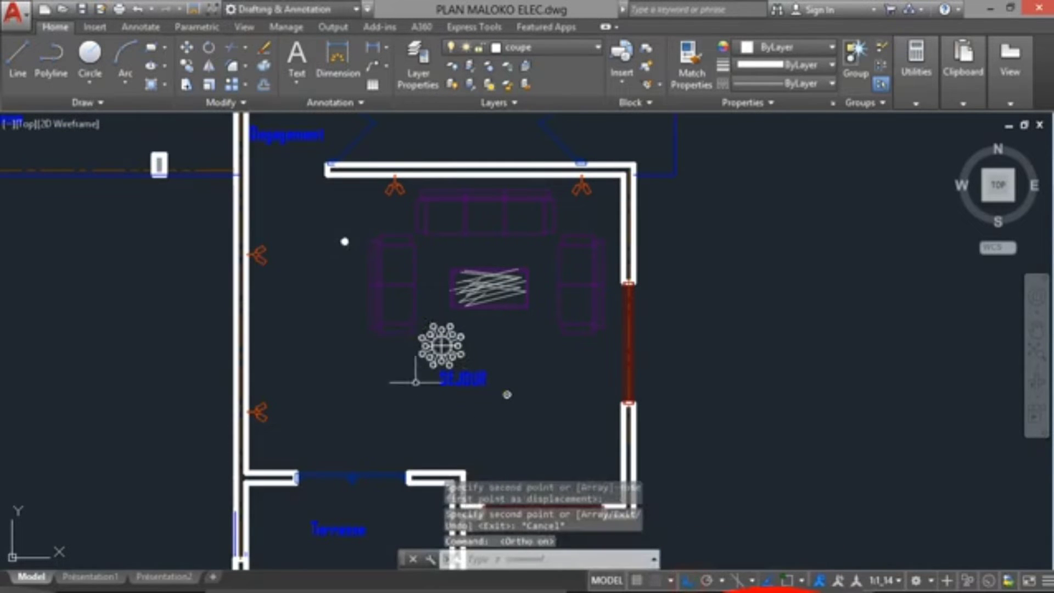
{"action": "left_click", "coordinate": [325, 228]}
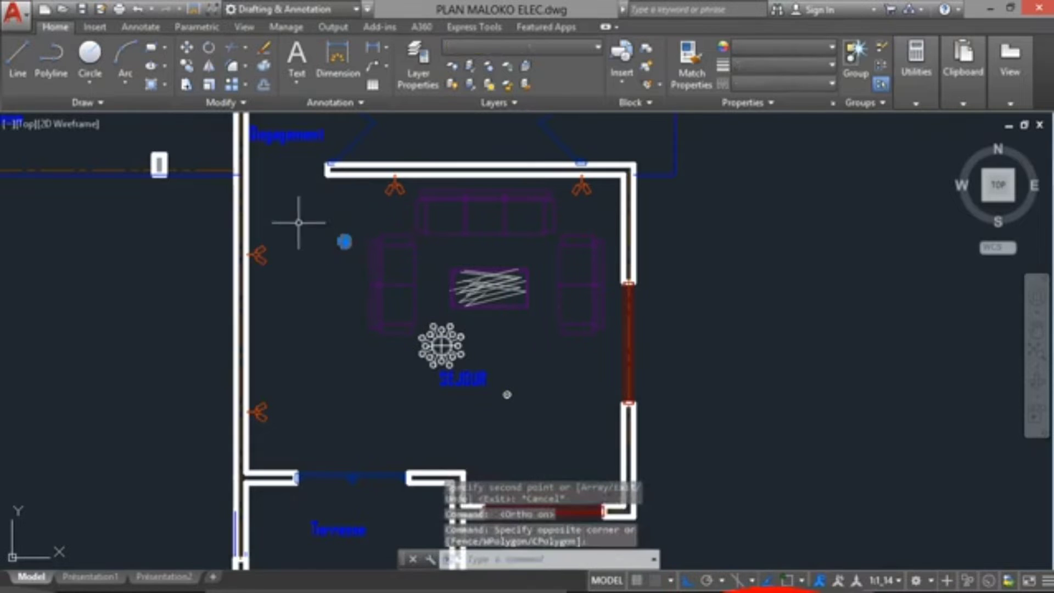
{"action": "scroll", "coordinate": [194, 116], "scroll_direction": "up", "scroll_amount": 4}
{"action": "left_click", "coordinate": [187, 64]}
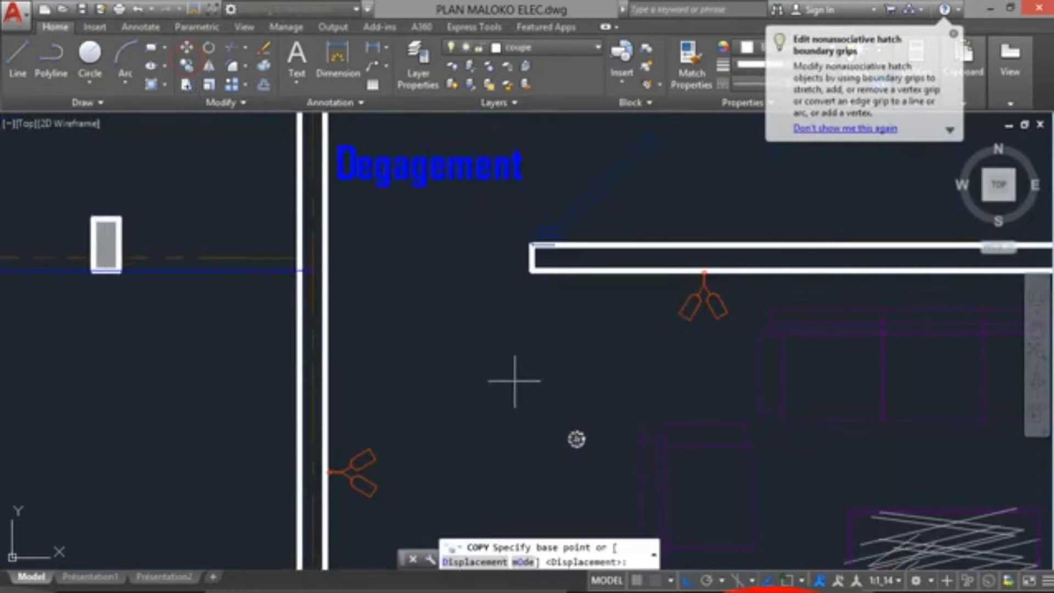
{"action": "scroll", "coordinate": [549, 412], "scroll_direction": "down", "scroll_amount": 3}
{"action": "scroll", "coordinate": [513, 368], "scroll_direction": "up", "scroll_amount": 3}
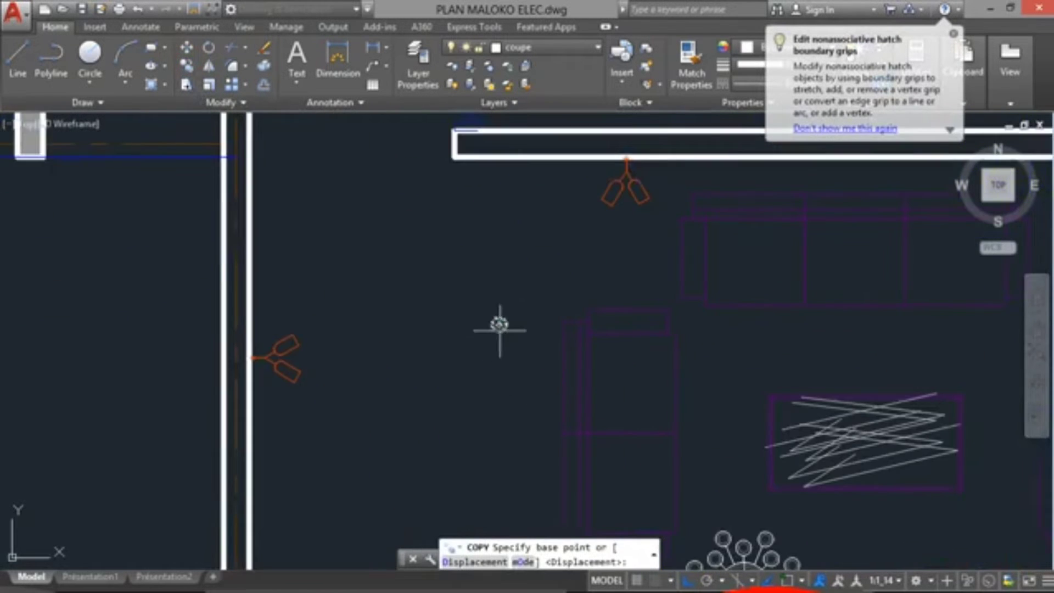
{"action": "left_click", "coordinate": [500, 325]}
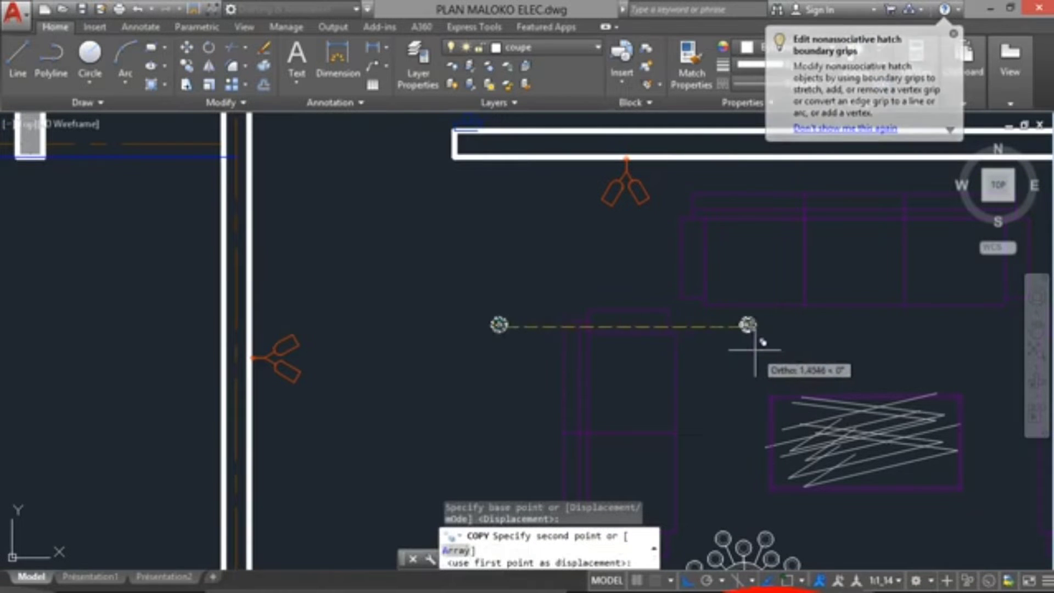
{"action": "scroll", "coordinate": [758, 329], "scroll_direction": "down", "scroll_amount": 3}
{"action": "scroll", "coordinate": [607, 329], "scroll_direction": "up", "scroll_amount": 3}
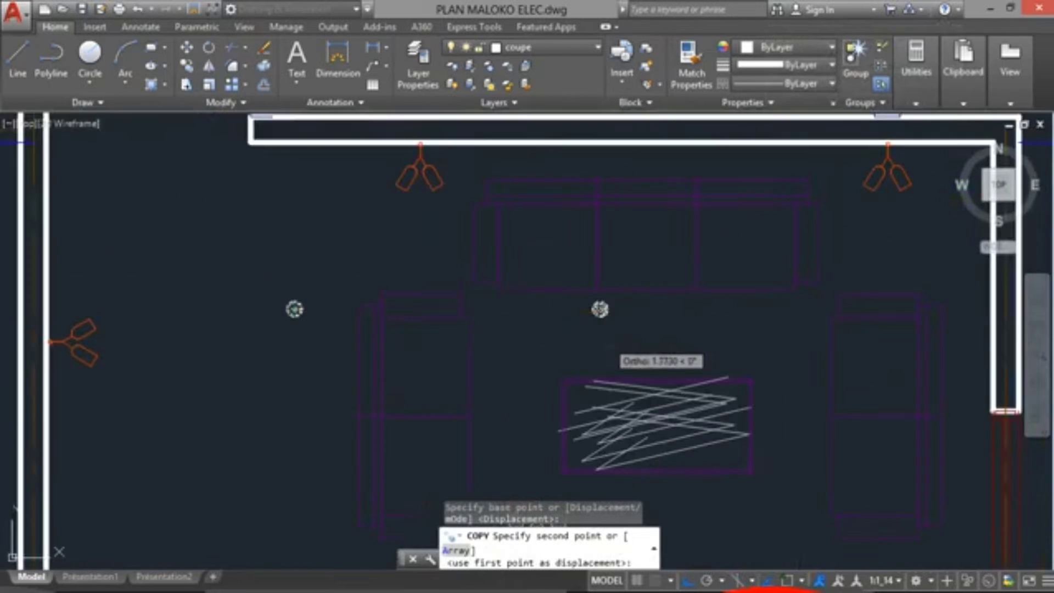
{"action": "left_click", "coordinate": [648, 321]}
Place another copy of the spotlight about 3.7 units east of the original, over the east sofa, and finish copying
{"action": "scroll", "coordinate": [659, 330], "scroll_direction": "down", "scroll_amount": 3}
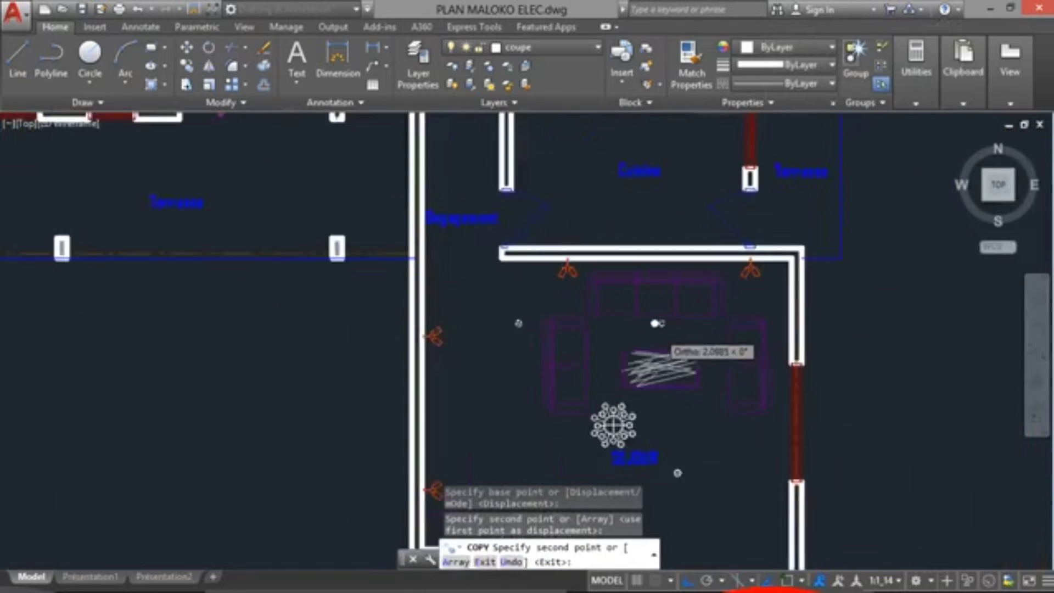
{"action": "scroll", "coordinate": [734, 338], "scroll_direction": "up", "scroll_amount": 5}
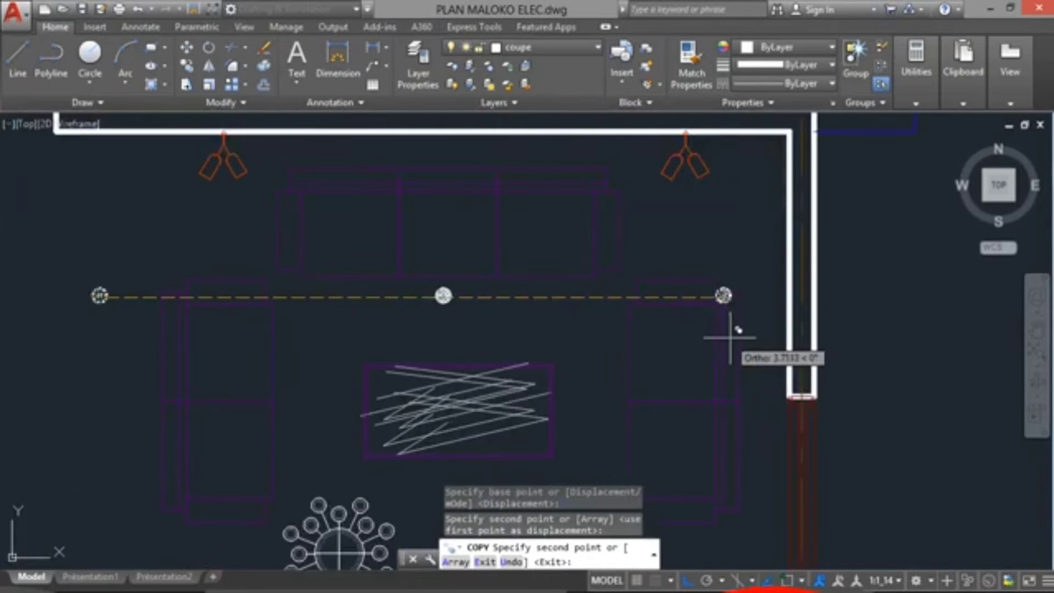
{"action": "left_click", "coordinate": [730, 337]}
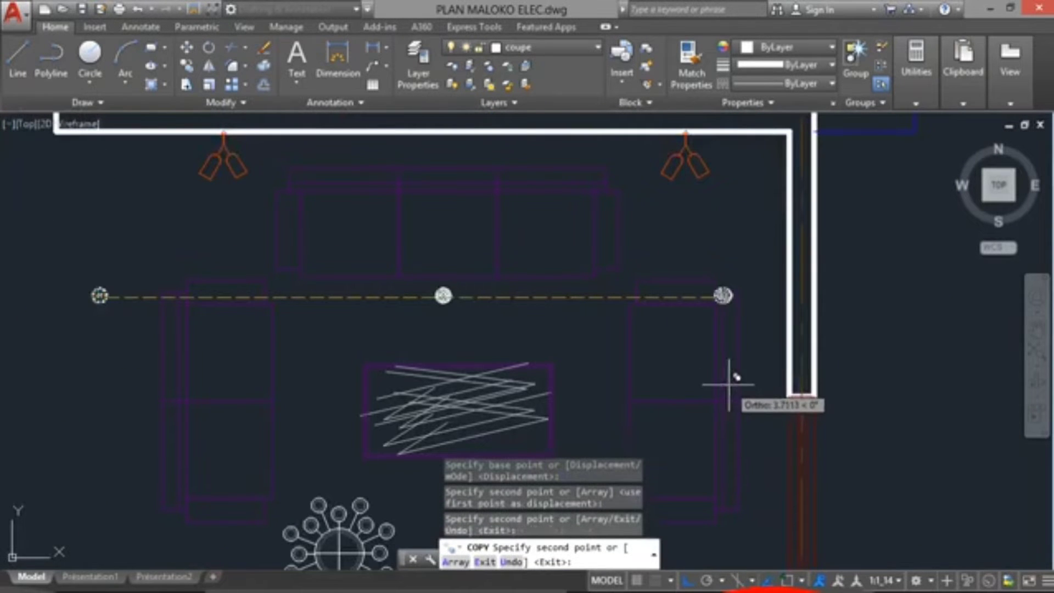
{"action": "key", "text": "Escape"}
{"action": "scroll", "coordinate": [727, 385], "scroll_direction": "down", "scroll_amount": 5}
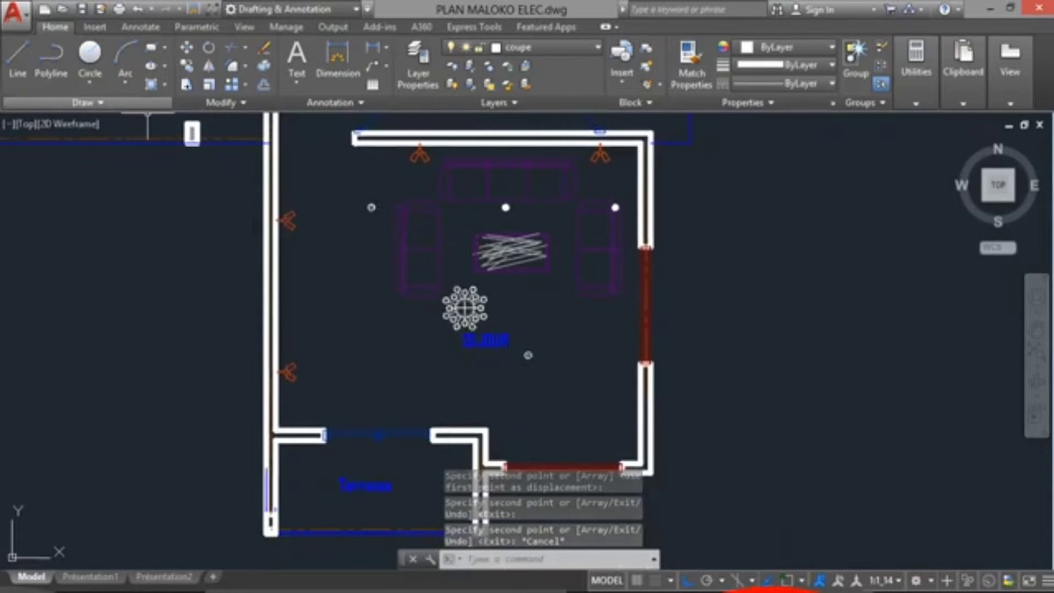
{"action": "scroll", "coordinate": [358, 226], "scroll_direction": "up", "scroll_amount": 4}
{"action": "left_click", "coordinate": [354, 160]}
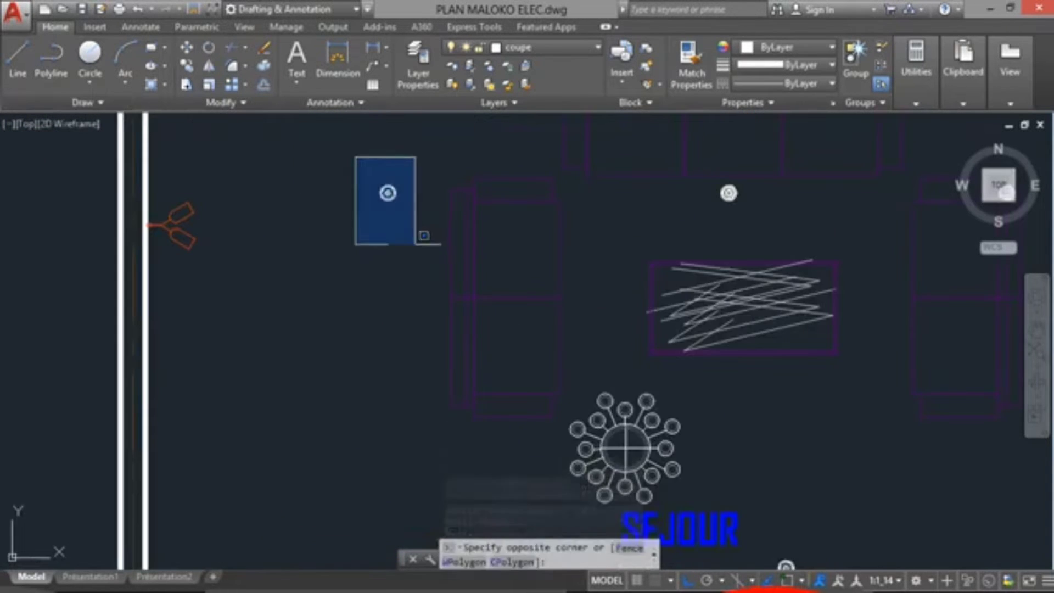
{"action": "left_click", "coordinate": [436, 242]}
{"action": "scroll", "coordinate": [700, 224], "scroll_direction": "down", "scroll_amount": 2}
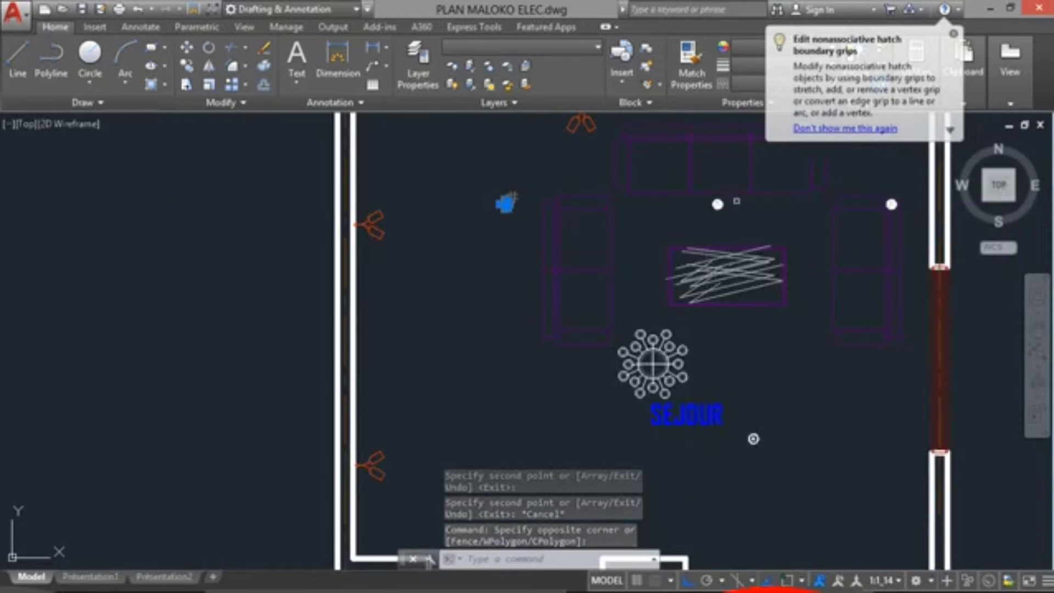
{"action": "left_click", "coordinate": [737, 196]}
{"action": "left_click", "coordinate": [691, 214]}
{"action": "left_click", "coordinate": [714, 213]}
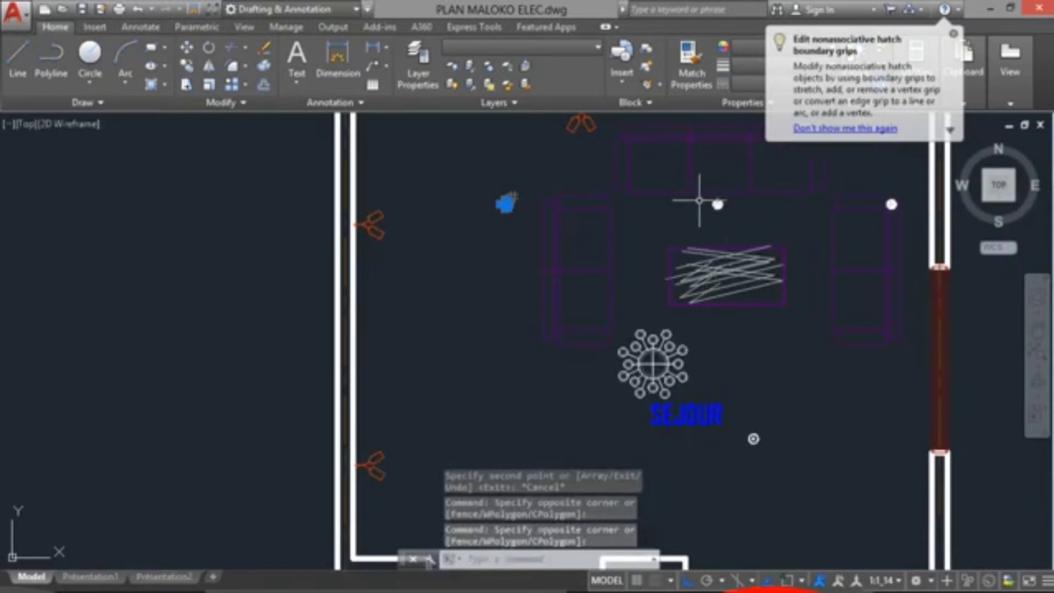
{"action": "left_click", "coordinate": [713, 202]}
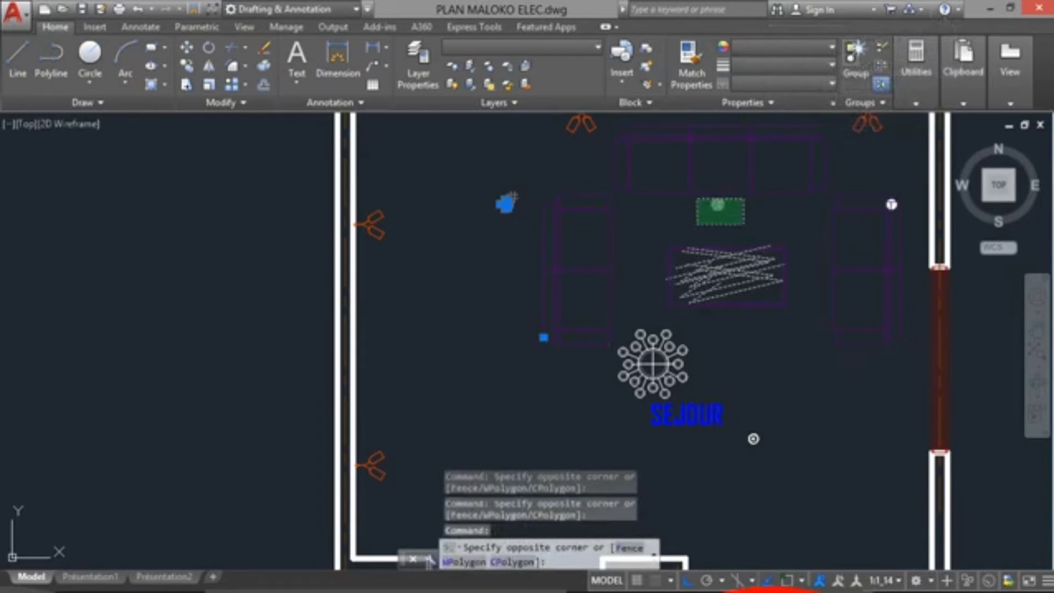
{"action": "key", "text": "Escape"}
{"action": "key", "text": "Escape"}
Copy the SEJOUR's northern row of three spotlights about 2.5 units straight south, leaving the furniture out of the selection
{"action": "left_click", "coordinate": [480, 176]}
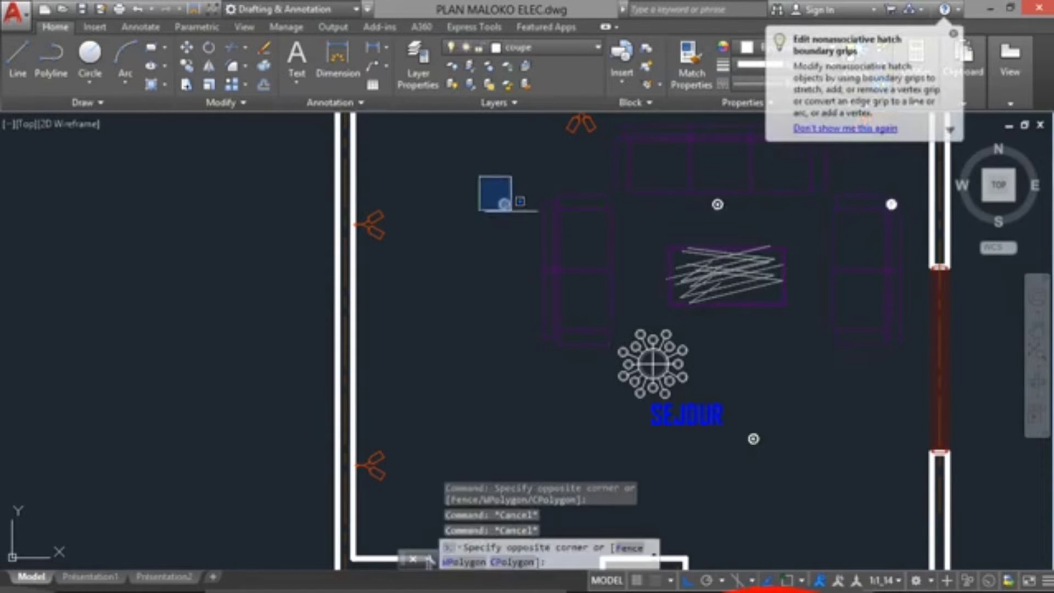
{"action": "left_click", "coordinate": [514, 211]}
{"action": "left_click", "coordinate": [686, 199]}
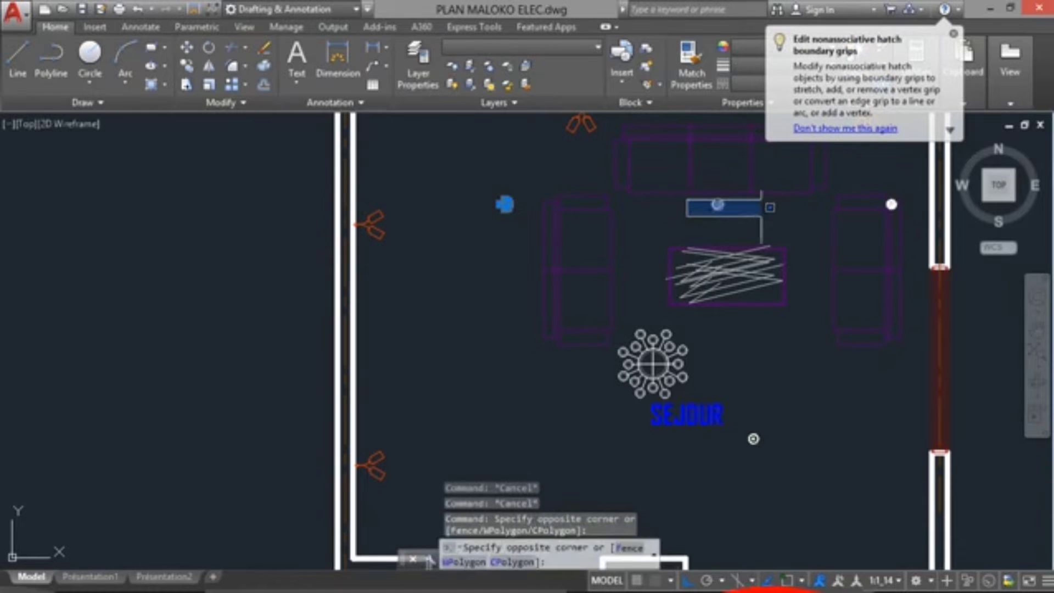
{"action": "left_click", "coordinate": [736, 211]}
{"action": "scroll", "coordinate": [758, 217], "scroll_direction": "up", "scroll_amount": 10}
{"action": "scroll", "coordinate": [761, 224], "scroll_direction": "down", "scroll_amount": 5}
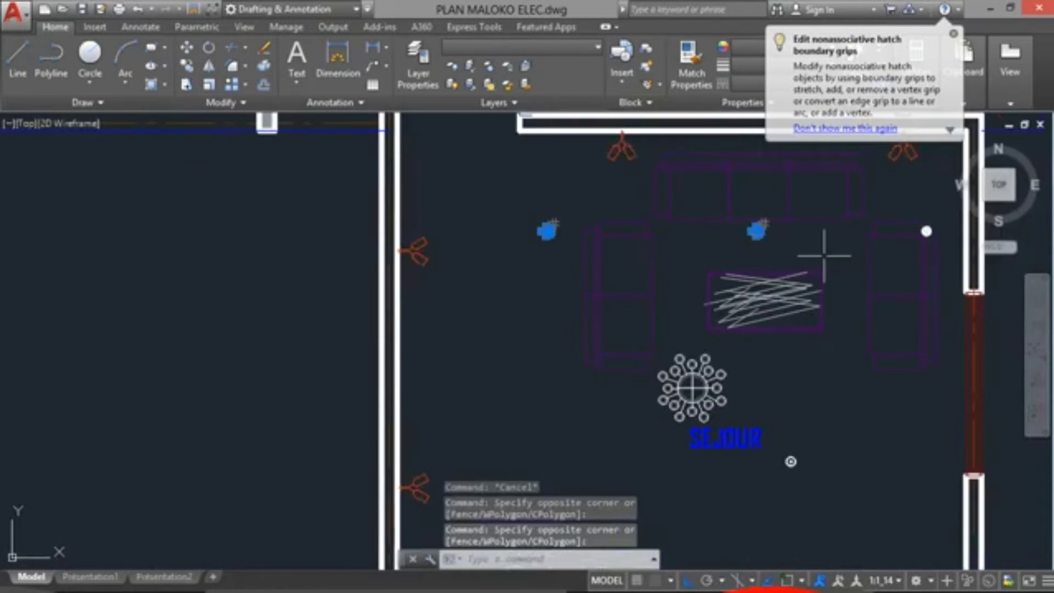
{"action": "middle_click_drag", "start_coordinate": [824, 247], "coordinate": [616, 205]}
{"action": "scroll", "coordinate": [729, 188], "scroll_direction": "up", "scroll_amount": 3}
{"action": "scroll", "coordinate": [706, 160], "scroll_direction": "up", "scroll_amount": 2}
{"action": "middle_click_drag", "start_coordinate": [706, 159], "coordinate": [664, 258]}
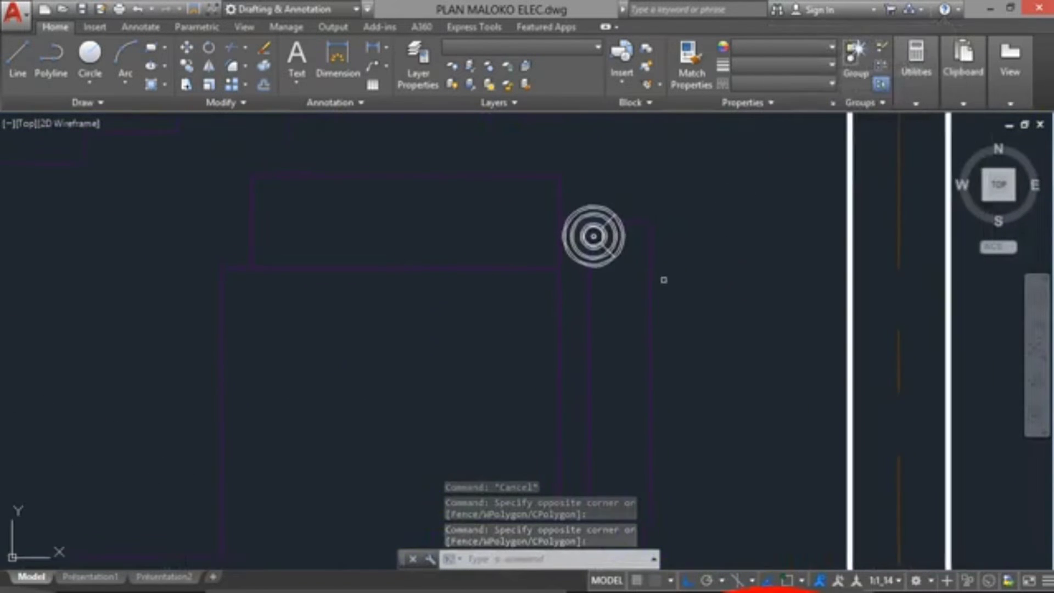
{"action": "left_click", "coordinate": [676, 165]}
{"action": "left_click", "coordinate": [602, 261]}
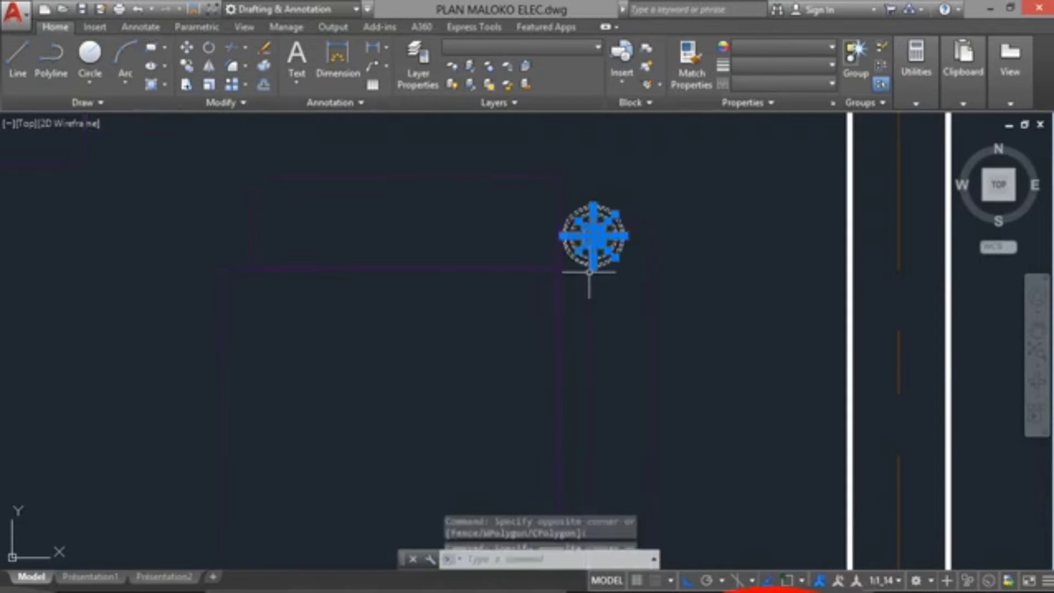
{"action": "scroll", "coordinate": [702, 296], "scroll_direction": "down", "scroll_amount": 3}
{"action": "scroll", "coordinate": [699, 307], "scroll_direction": "down", "scroll_amount": 2}
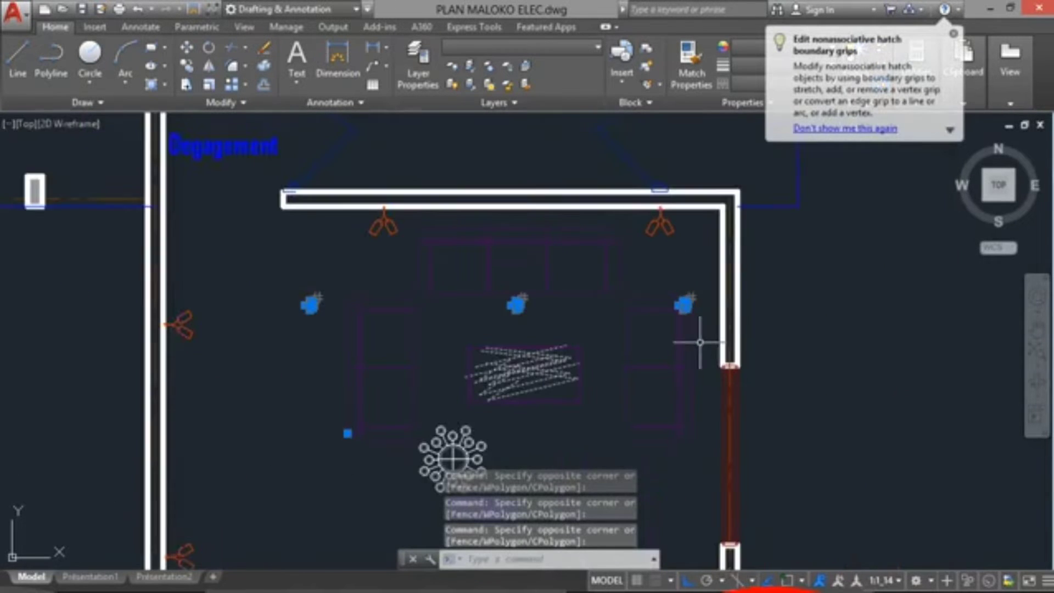
{"action": "middle_click_drag", "start_coordinate": [631, 360], "coordinate": [635, 289]}
{"action": "scroll", "coordinate": [626, 286], "scroll_direction": "up", "scroll_amount": 4}
{"action": "scroll", "coordinate": [610, 282], "scroll_direction": "down", "scroll_amount": 2}
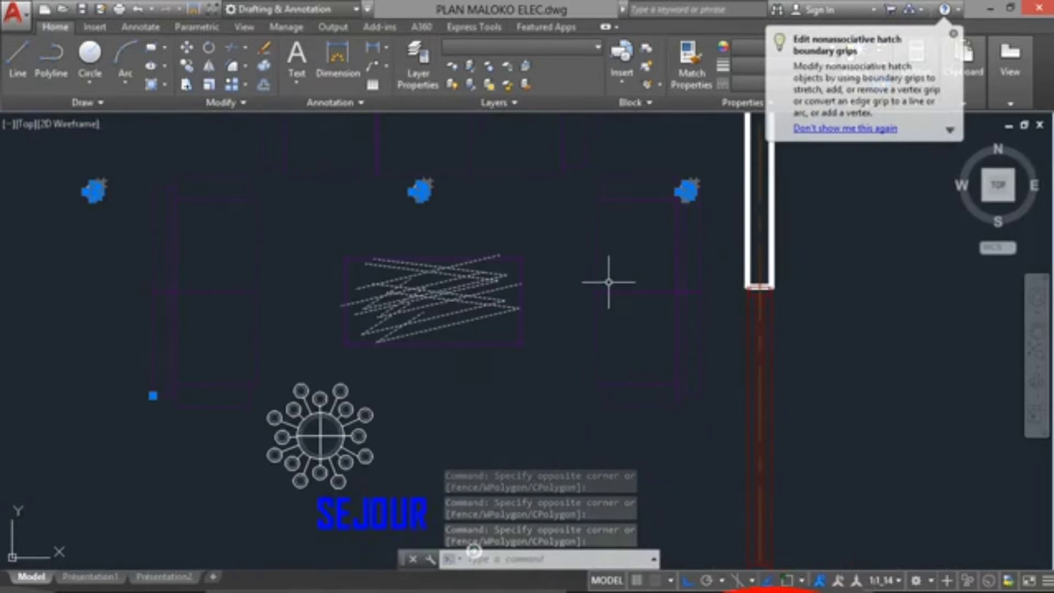
{"action": "scroll", "coordinate": [605, 282], "scroll_direction": "up", "scroll_amount": 2}
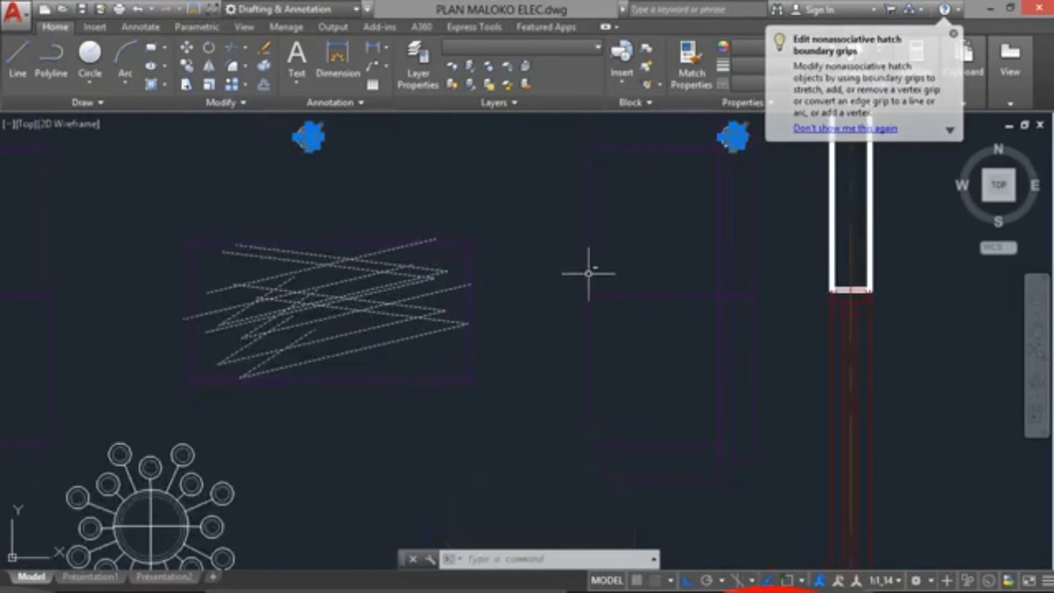
{"action": "scroll", "coordinate": [552, 313], "scroll_direction": "down", "scroll_amount": 4}
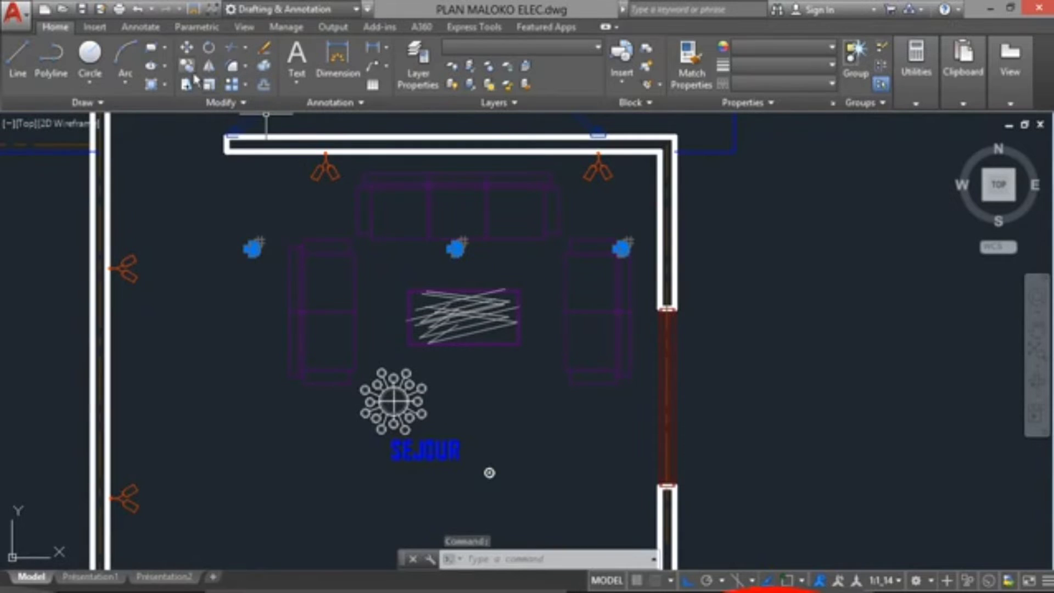
{"action": "type", "text": "co"}
{"action": "key", "text": "Return"}
{"action": "left_click", "coordinate": [250, 252]}
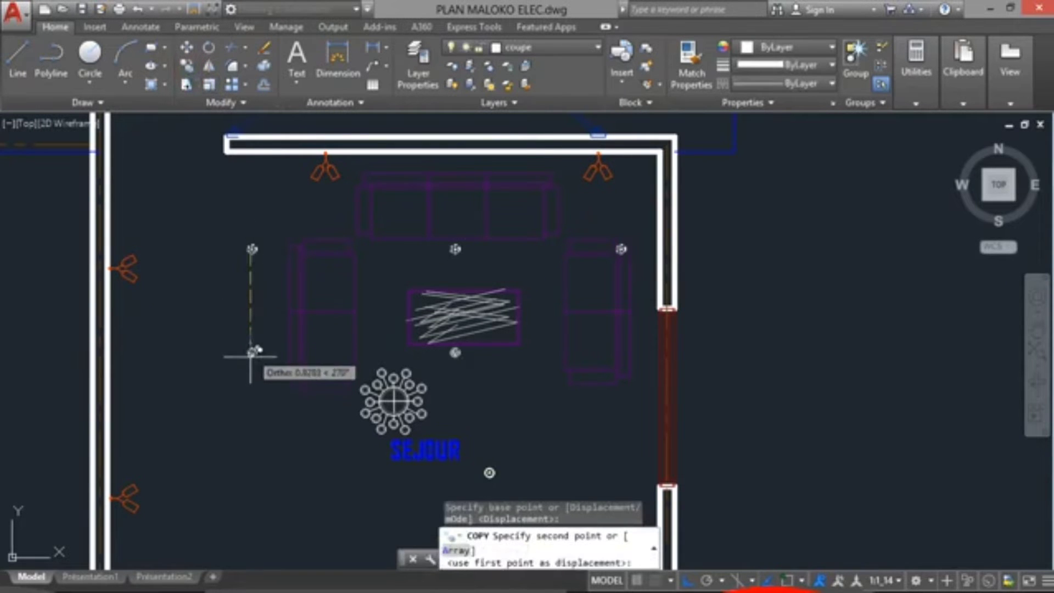
{"action": "middle_click_drag", "start_coordinate": [252, 365], "coordinate": [273, 204]}
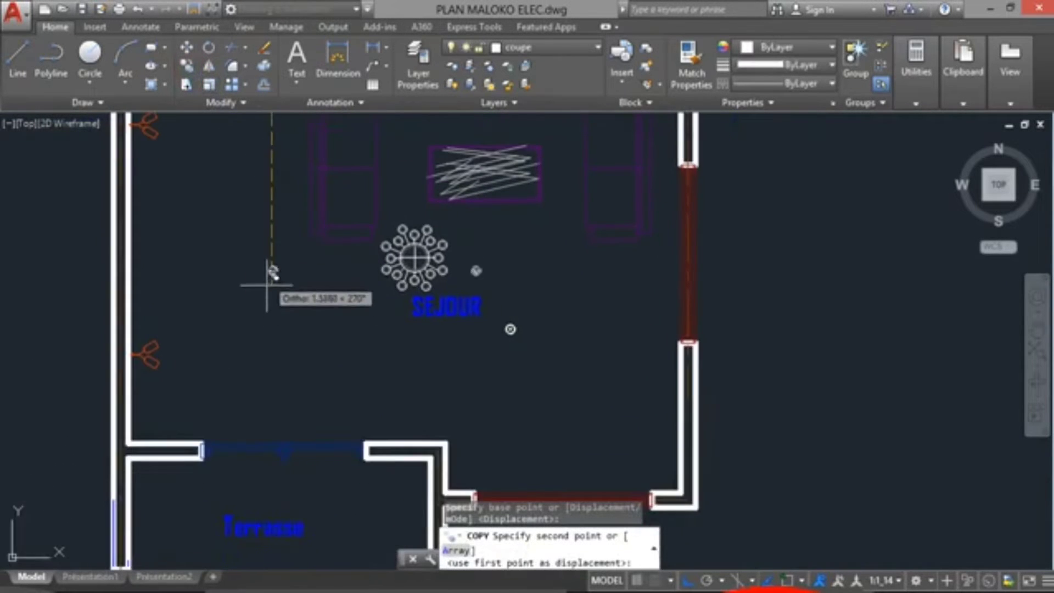
{"action": "scroll", "coordinate": [270, 344], "scroll_direction": "down", "scroll_amount": 2}
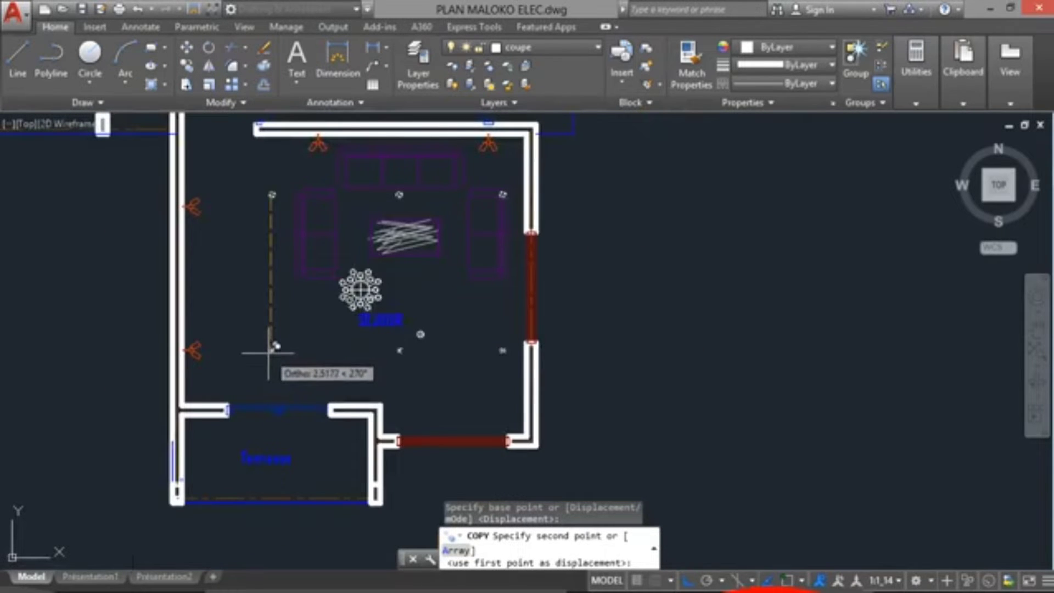
{"action": "left_click", "coordinate": [269, 351]}
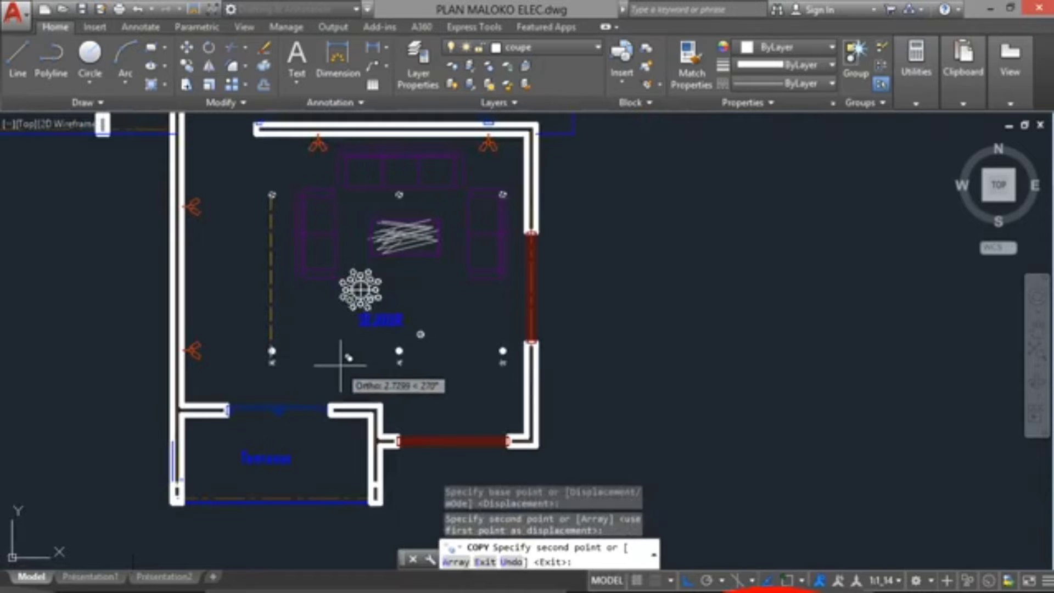
{"action": "key", "text": "Escape"}
Delete the leftover spotlight southeast of the chandelier, just above the new southern row of spotlights
{"action": "scroll", "coordinate": [431, 347], "scroll_direction": "up", "scroll_amount": 4}
{"action": "left_click", "coordinate": [436, 294]}
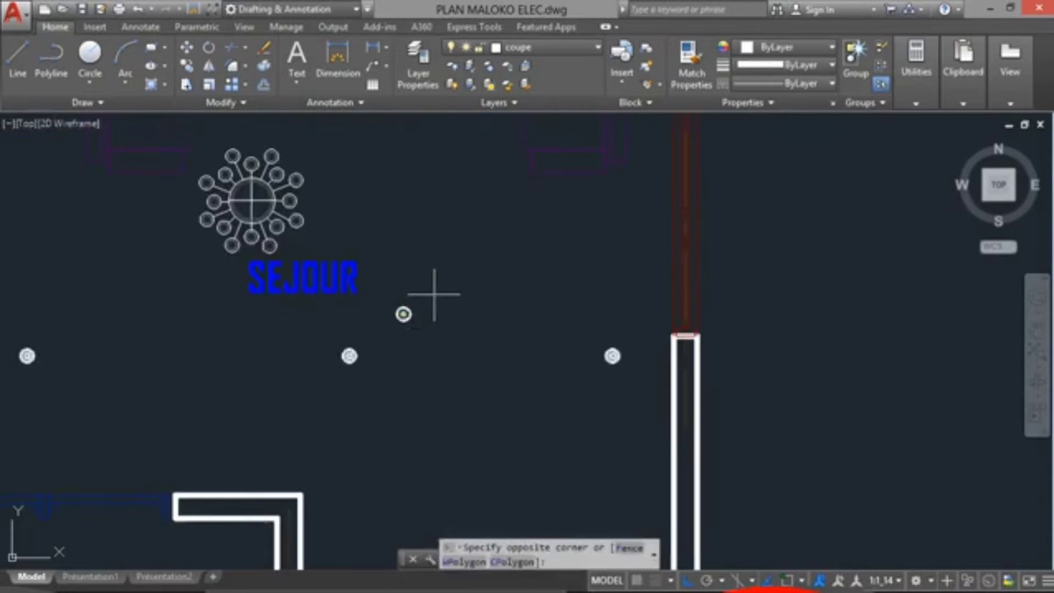
{"action": "left_click", "coordinate": [378, 331]}
{"action": "key", "text": "Delete"}
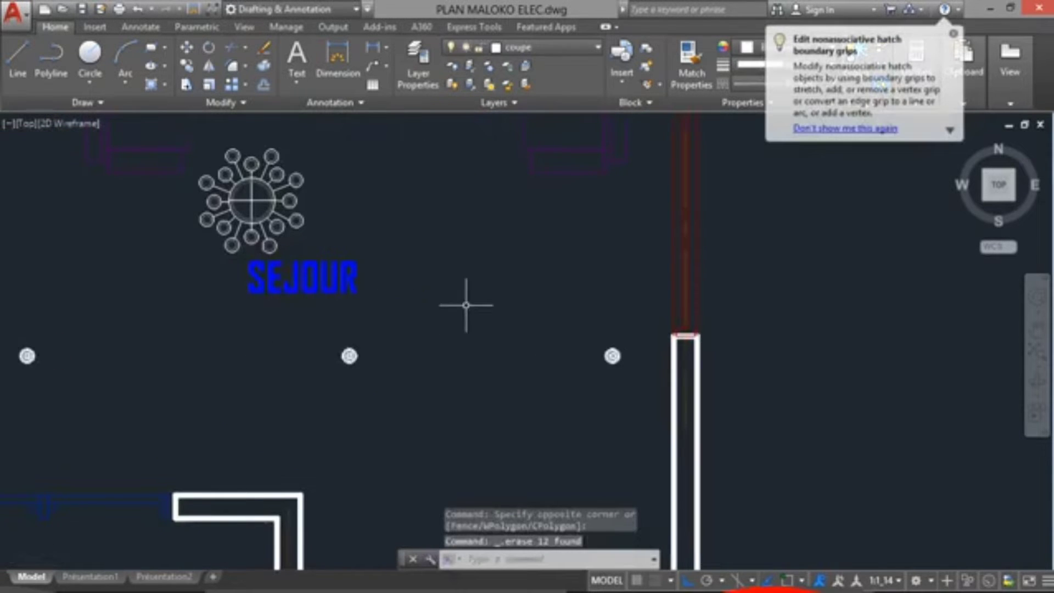
With Ortho off, copy the SEJOUR chandelier by its centre a little northeast, just south of the coffee table, and delete the original
{"action": "scroll", "coordinate": [473, 315], "scroll_direction": "down", "scroll_amount": 4}
{"action": "middle_click_drag", "start_coordinate": [469, 300], "coordinate": [443, 318]}
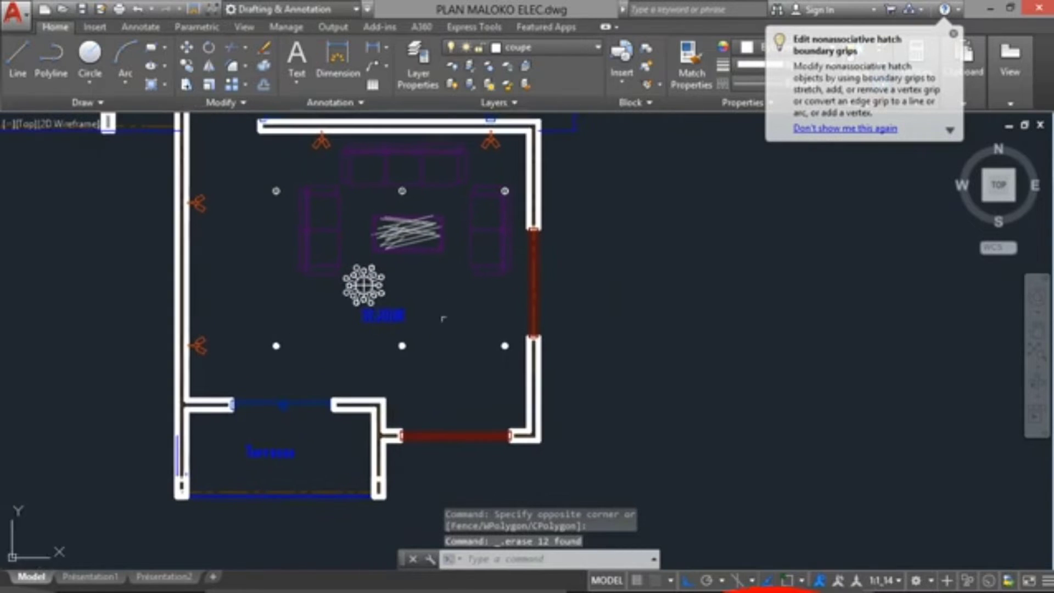
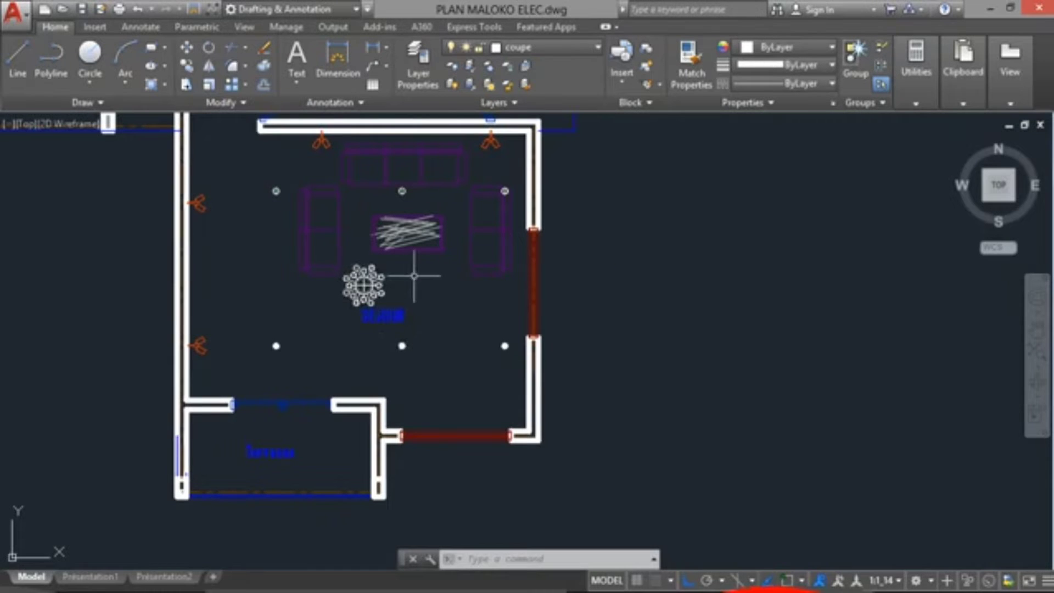
{"action": "scroll", "coordinate": [364, 284], "scroll_direction": "up", "scroll_amount": 2}
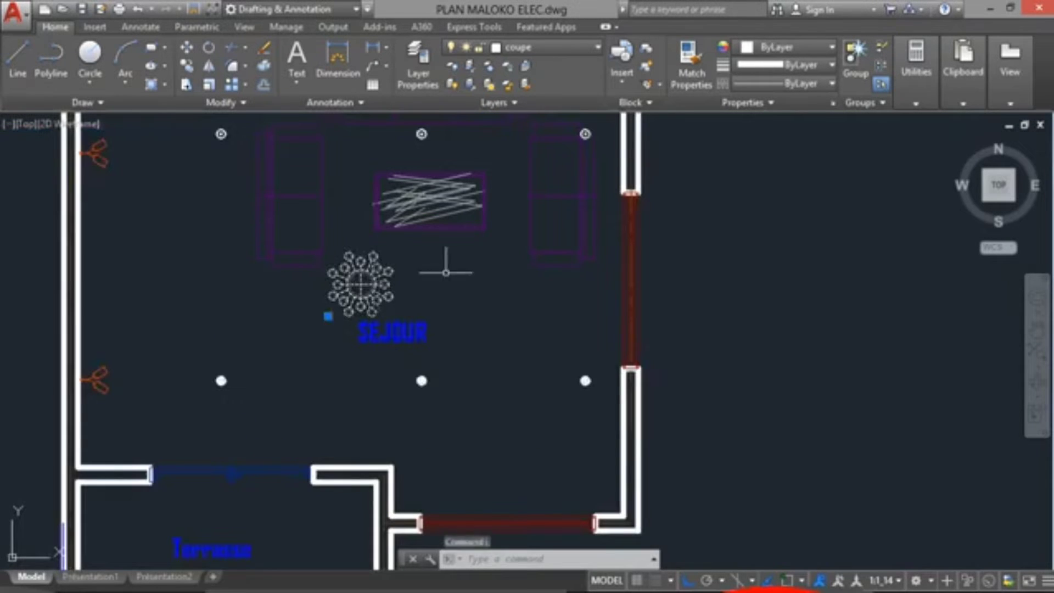
{"action": "left_click", "coordinate": [188, 67]}
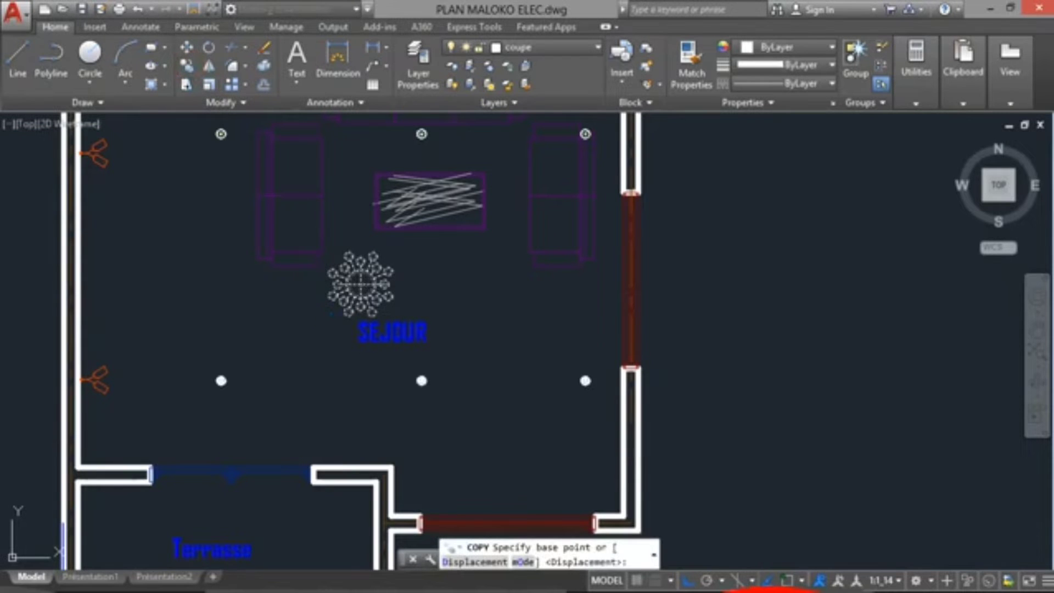
{"action": "left_click", "coordinate": [361, 283]}
{"action": "scroll", "coordinate": [423, 279], "scroll_direction": "down", "scroll_amount": 2}
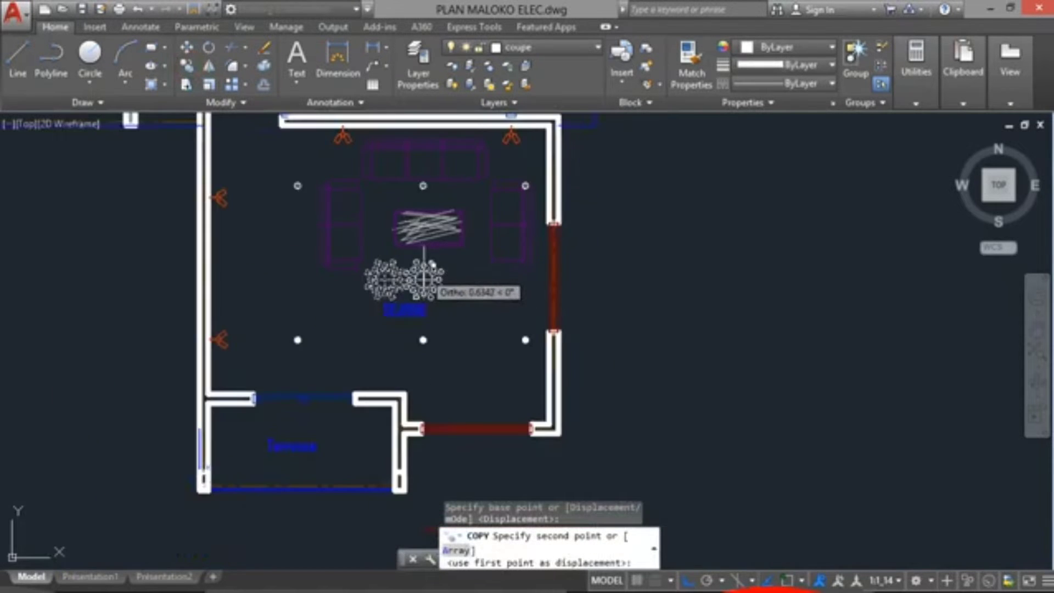
{"action": "left_click", "coordinate": [687, 582]}
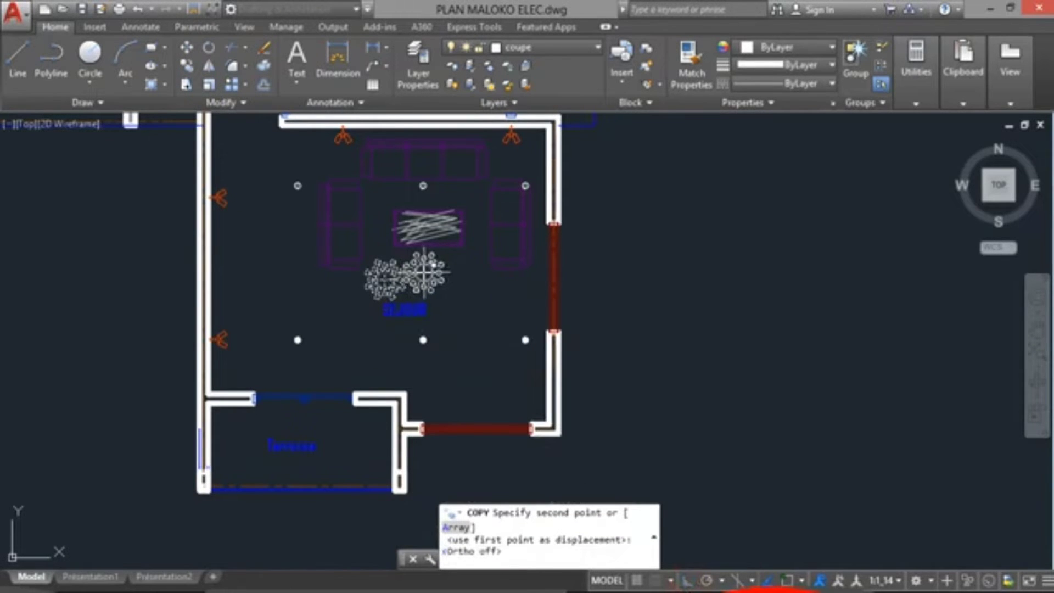
{"action": "left_click", "coordinate": [426, 273]}
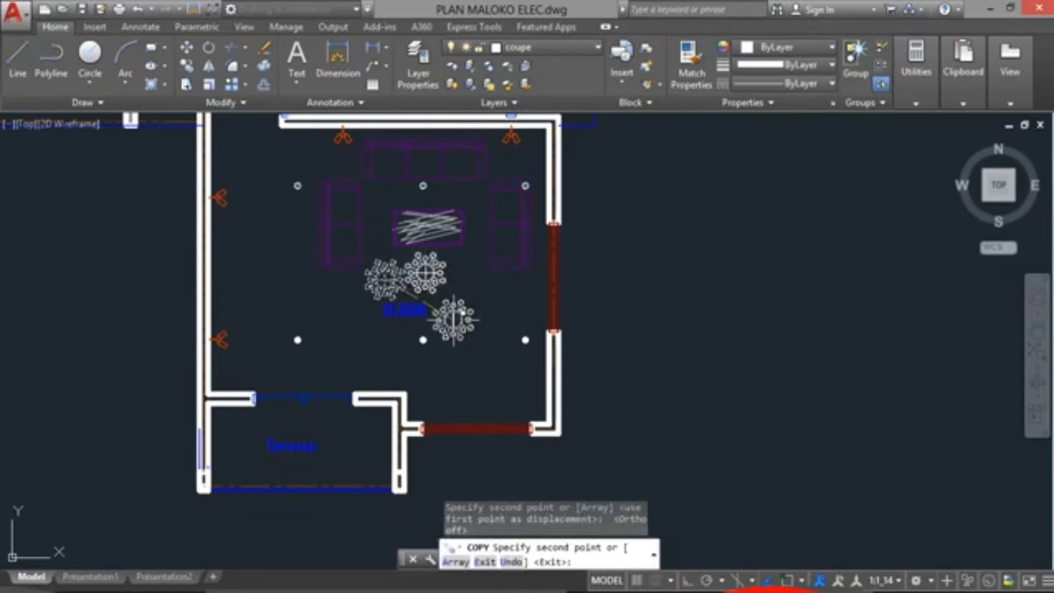
{"action": "key", "text": "Escape"}
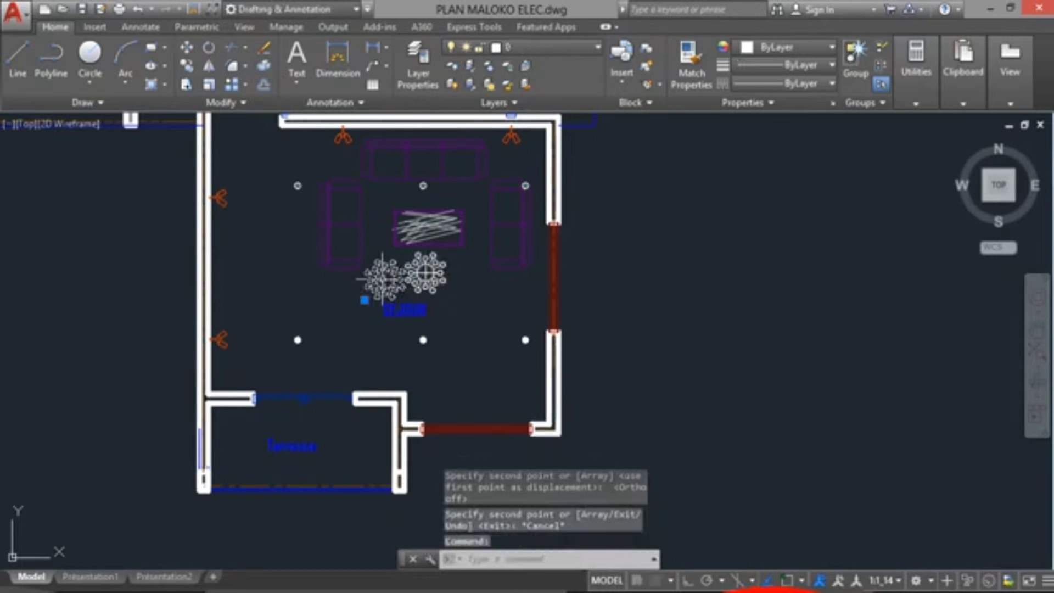
{"action": "left_click", "coordinate": [380, 279]}
{"action": "key", "text": "Delete"}
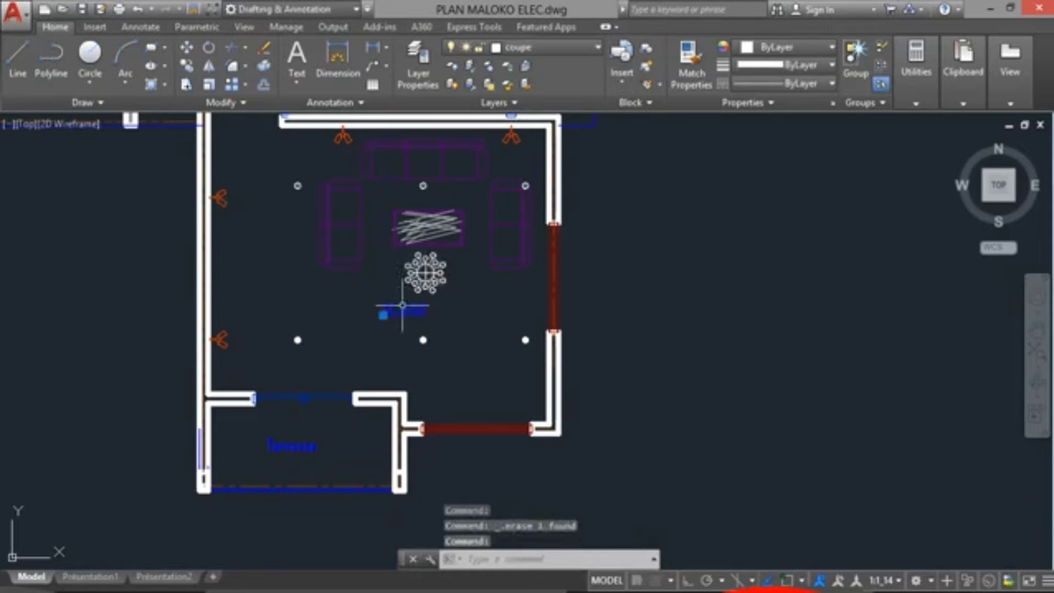
Move the SEJOUR label south, beside the terrace's northeast corner and just above the room's south window
{"action": "left_click", "coordinate": [404, 311]}
{"action": "right_click_drag", "start_coordinate": [464, 398], "coordinate": [433, 397]}
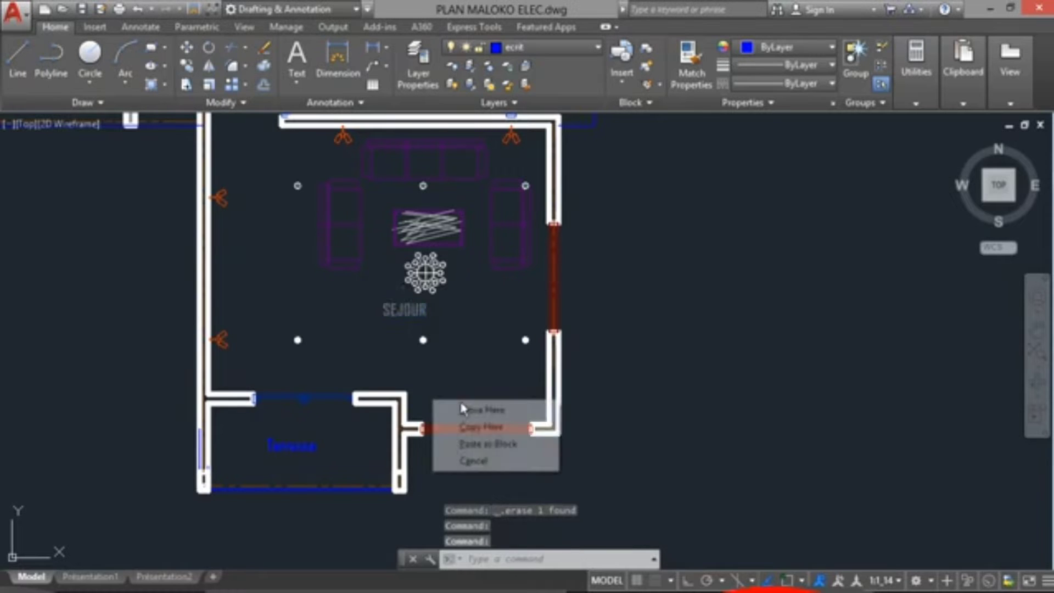
{"action": "left_click", "coordinate": [492, 407]}
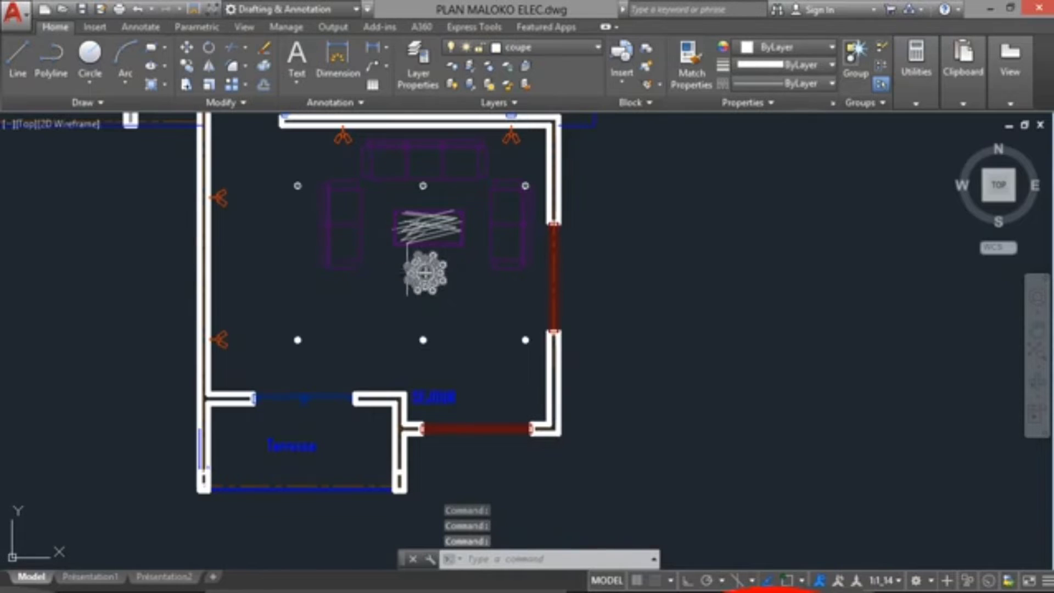
Move the chandelier by its centre slightly north, so that it touches the coffee table's south edge
{"action": "left_click", "coordinate": [413, 255]}
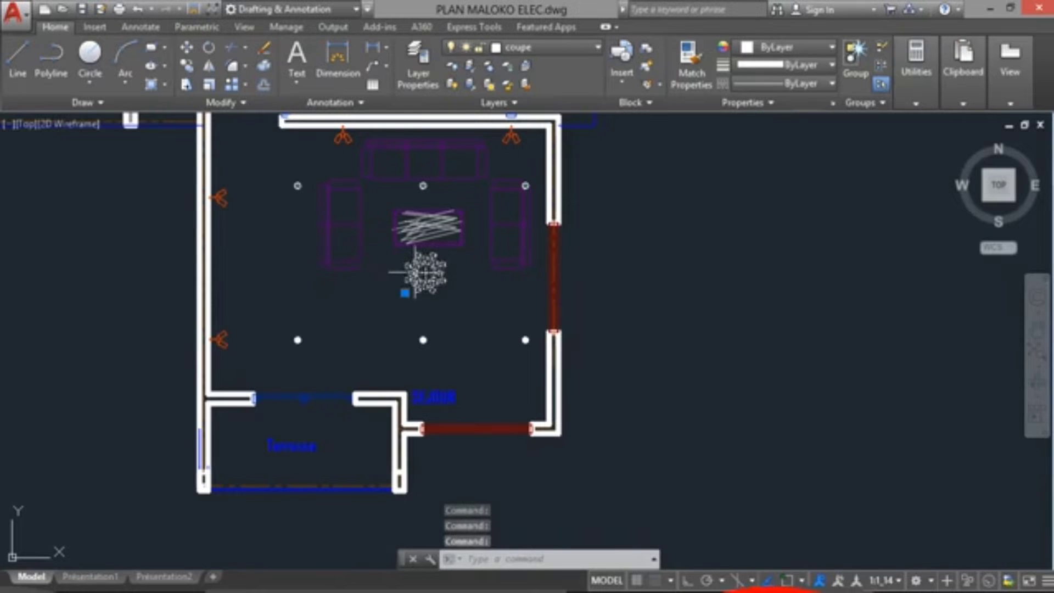
{"action": "left_click", "coordinate": [186, 49]}
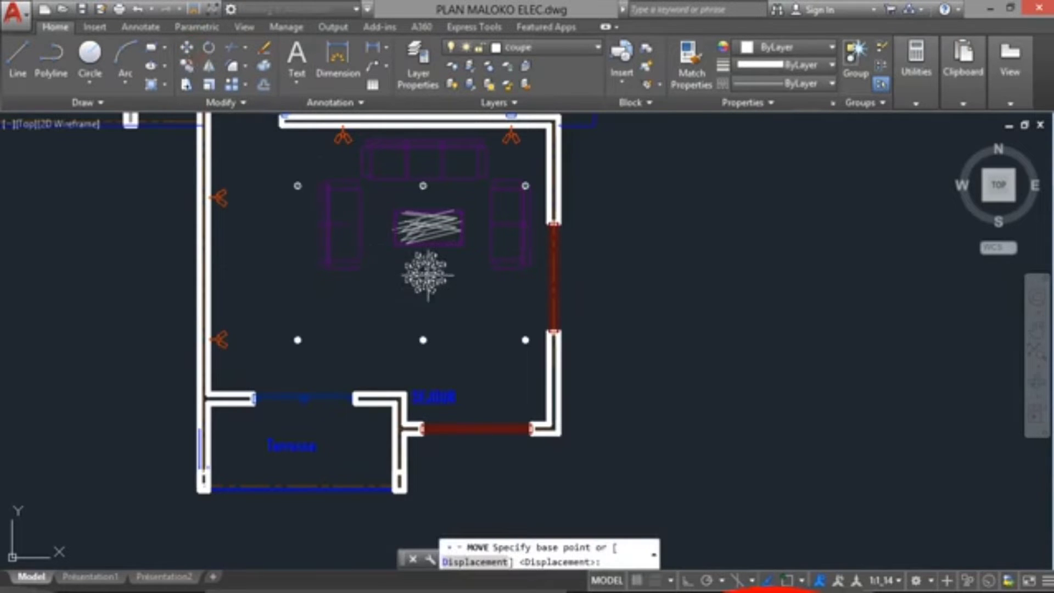
{"action": "left_click", "coordinate": [426, 273]}
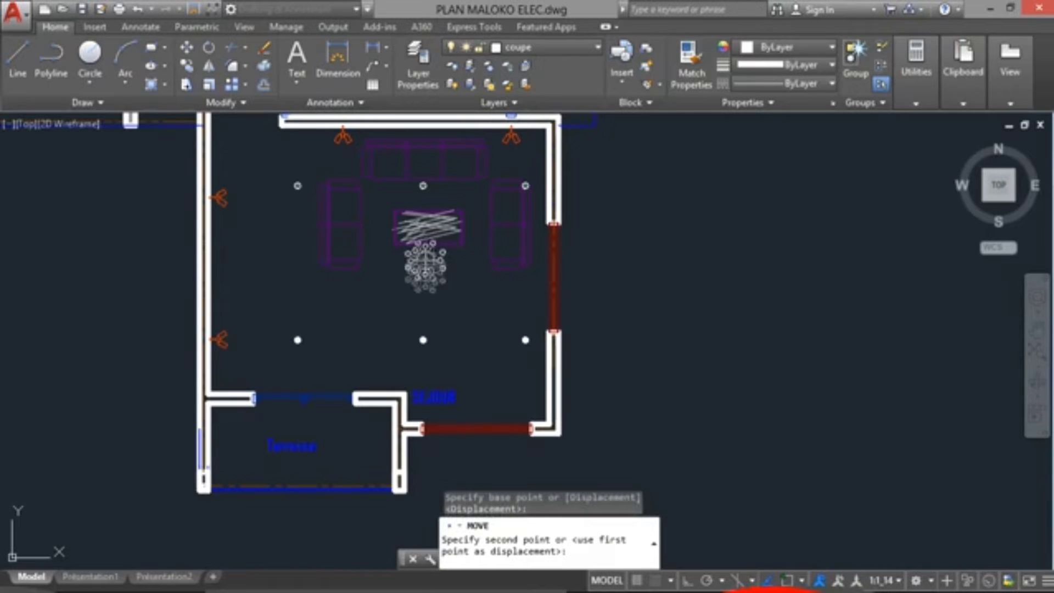
{"action": "left_click", "coordinate": [426, 259]}
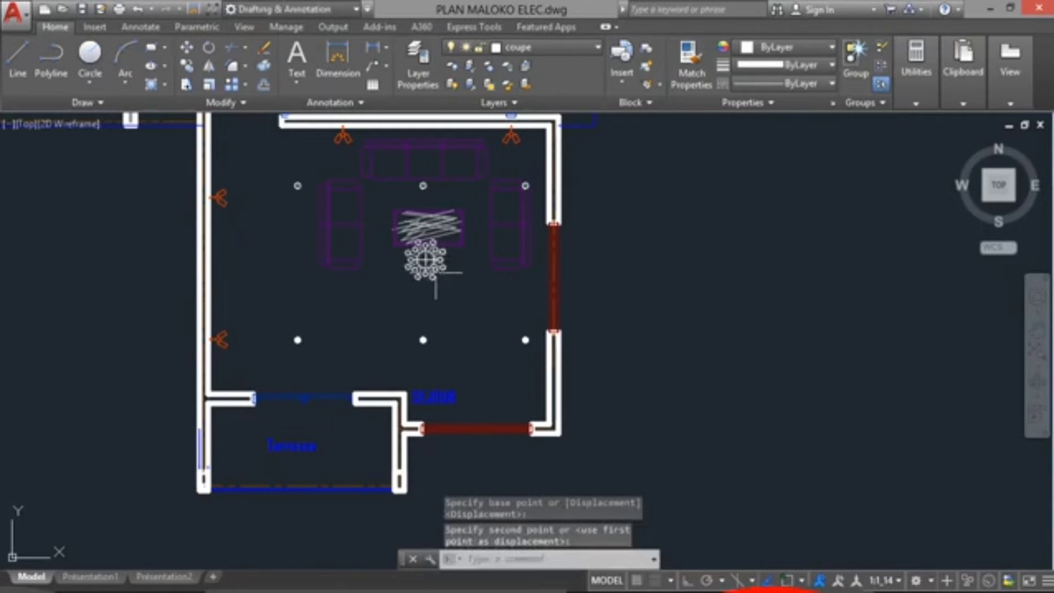
Move the chandelier by its centre slightly southwest, clear of the coffee table and in line with the two middle spotlights
{"action": "scroll", "coordinate": [443, 319], "scroll_direction": "down", "scroll_amount": 2}
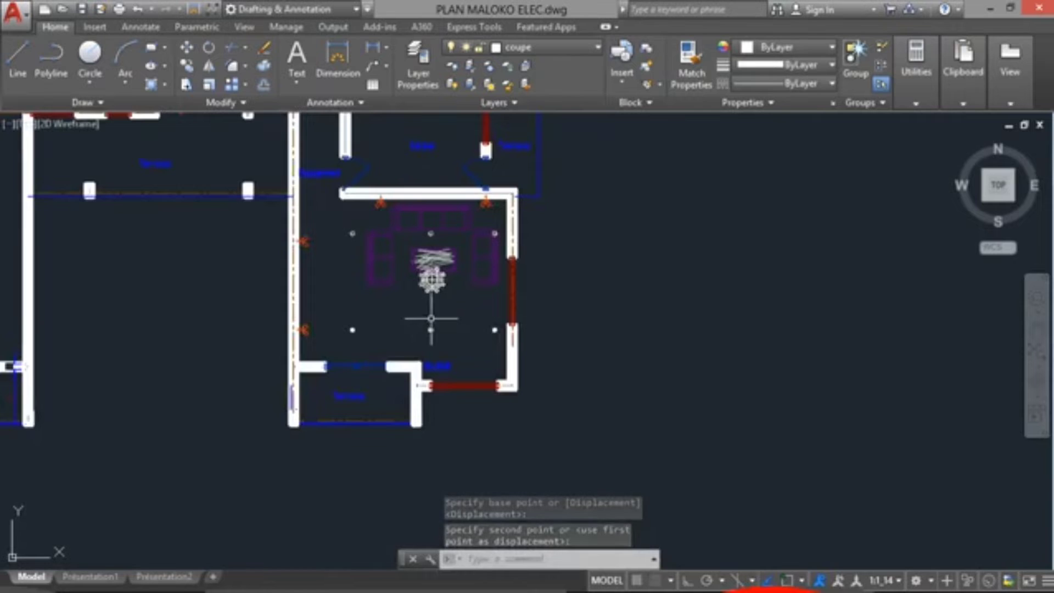
{"action": "scroll", "coordinate": [434, 316], "scroll_direction": "up", "scroll_amount": 2}
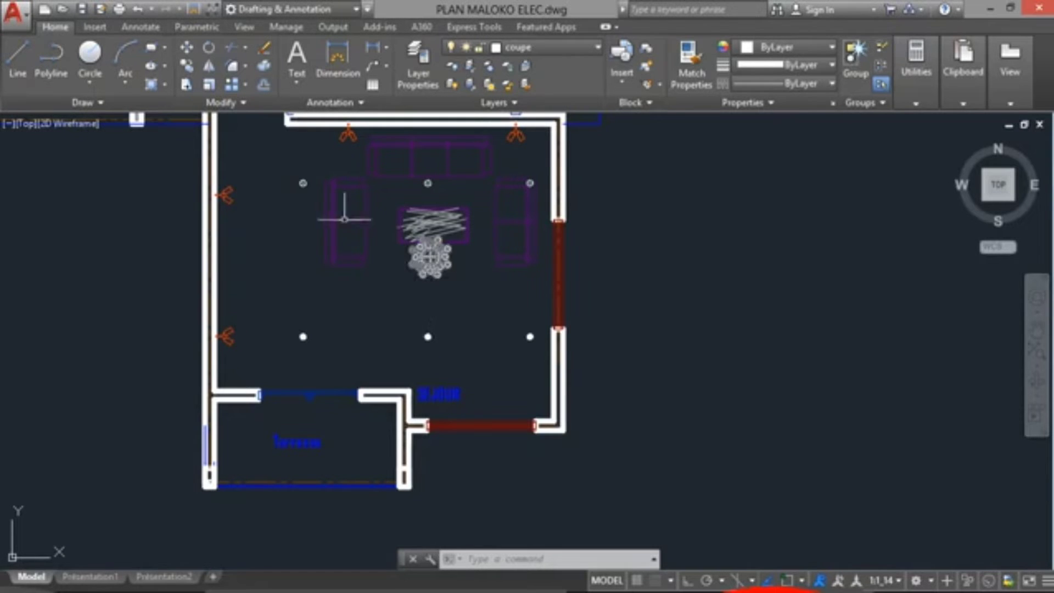
{"action": "left_click", "coordinate": [437, 271]}
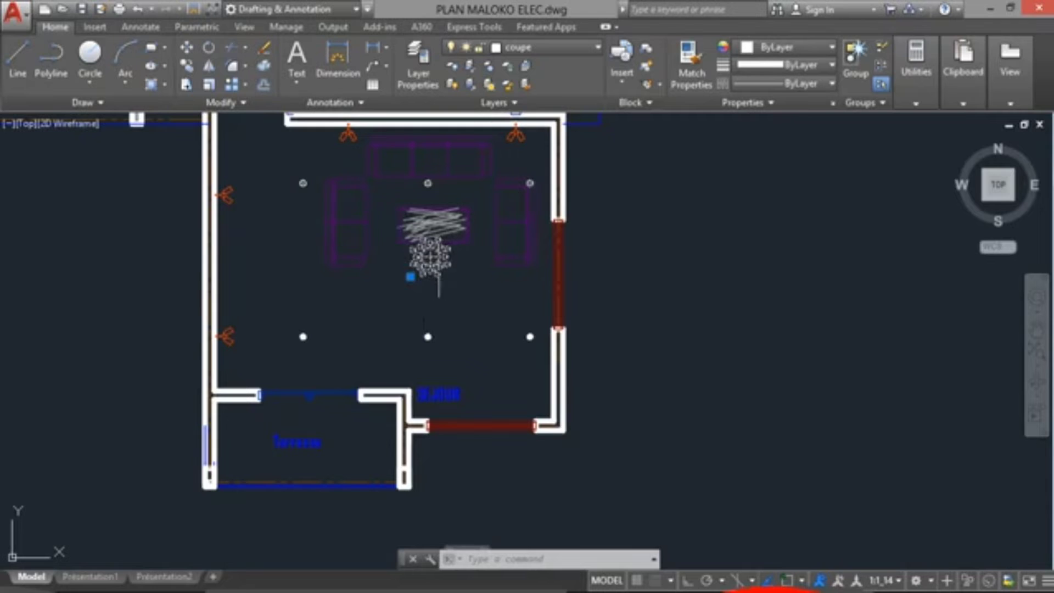
{"action": "key", "text": "Escape"}
{"action": "left_click", "coordinate": [187, 50]}
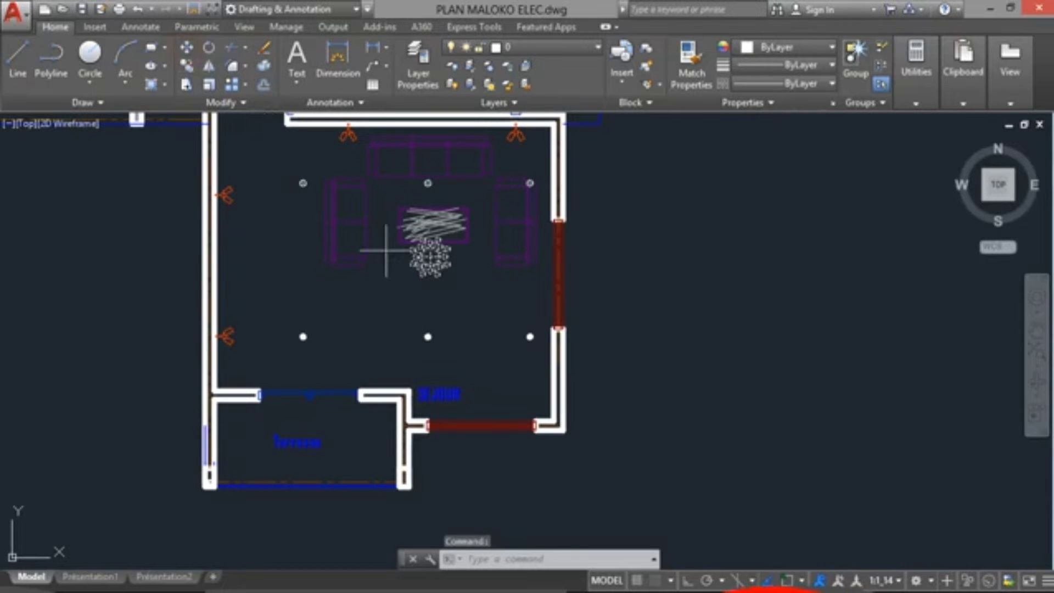
{"action": "left_click", "coordinate": [431, 257]}
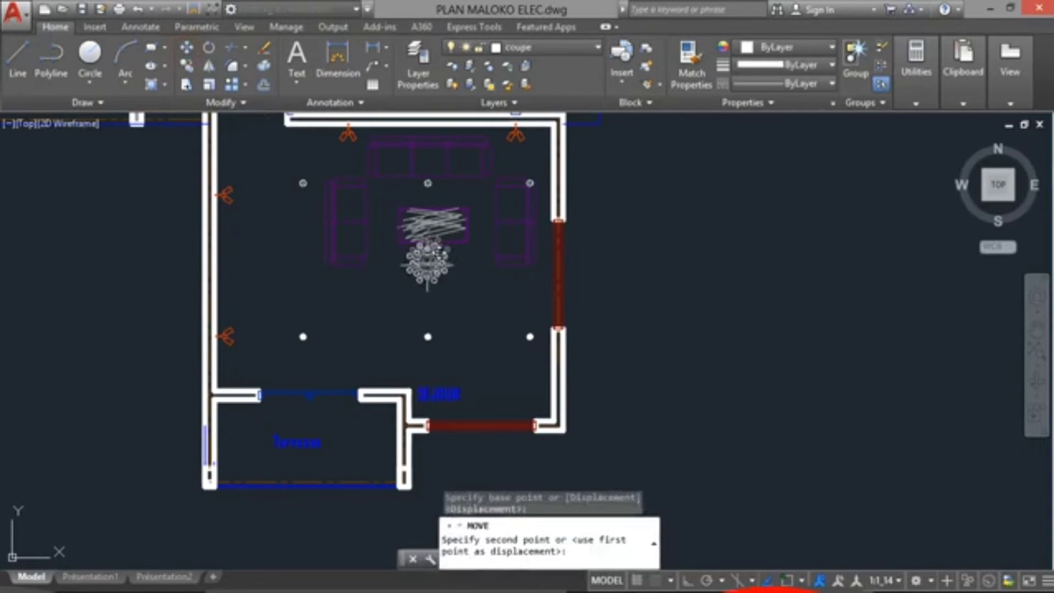
{"action": "left_click", "coordinate": [428, 266]}
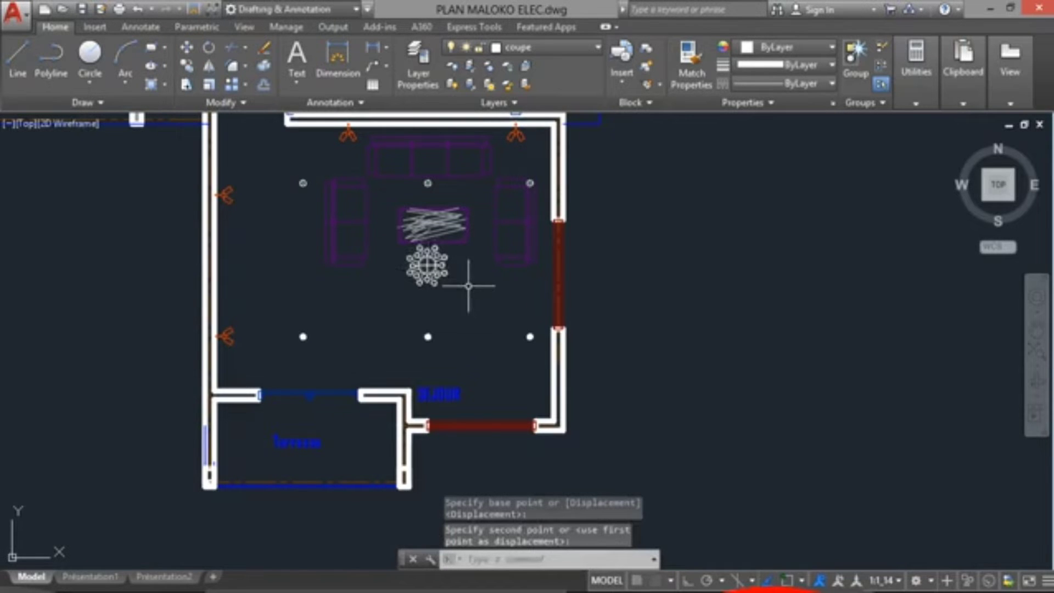
{"action": "scroll", "coordinate": [474, 274], "scroll_direction": "down", "scroll_amount": 2}
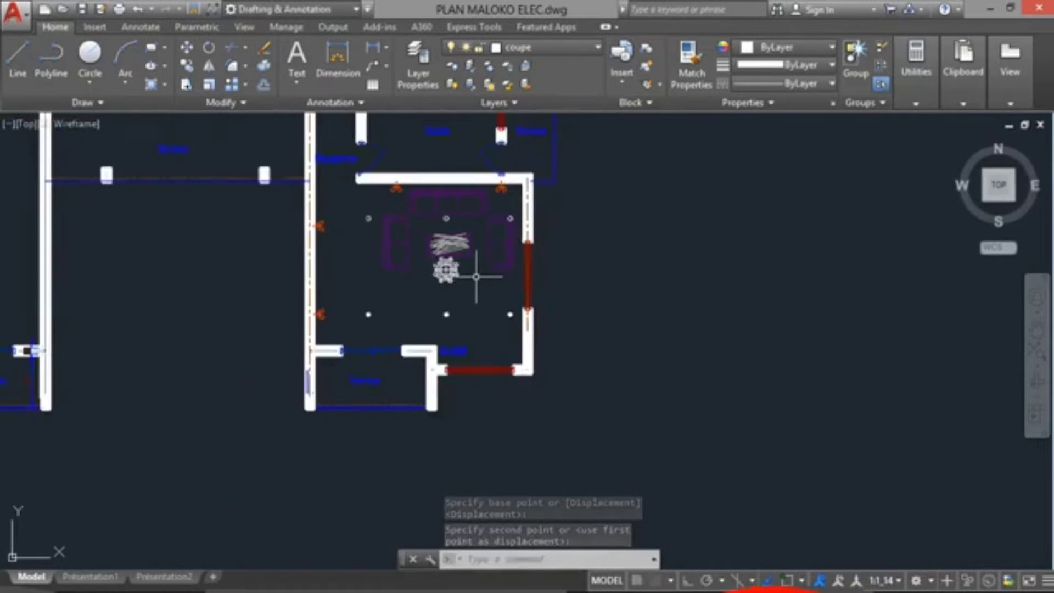
{"action": "scroll", "coordinate": [474, 280], "scroll_direction": "up", "scroll_amount": 2}
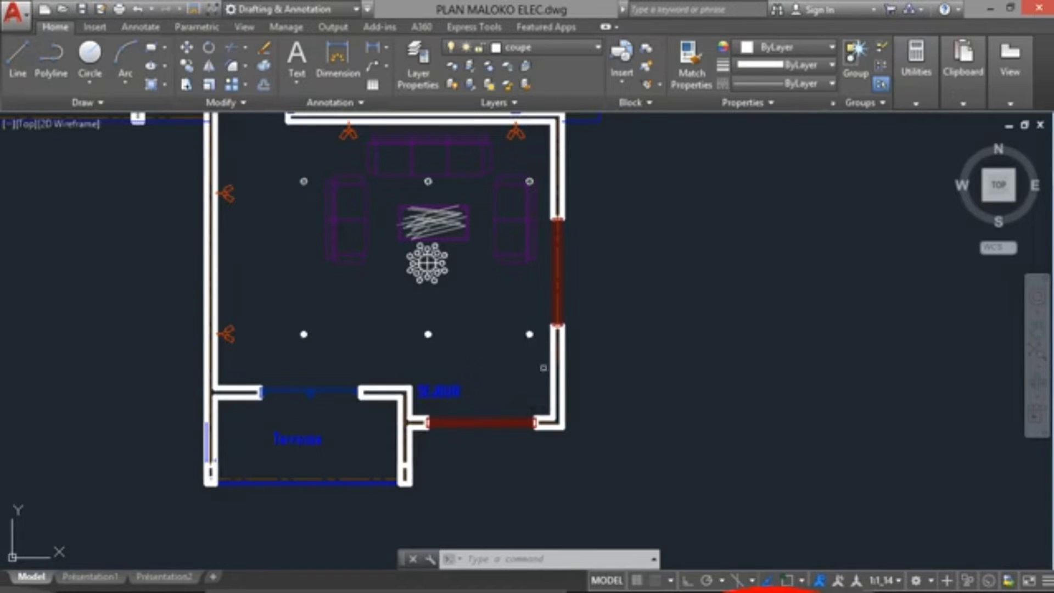
{"action": "scroll", "coordinate": [532, 391], "scroll_direction": "up", "scroll_amount": 2}
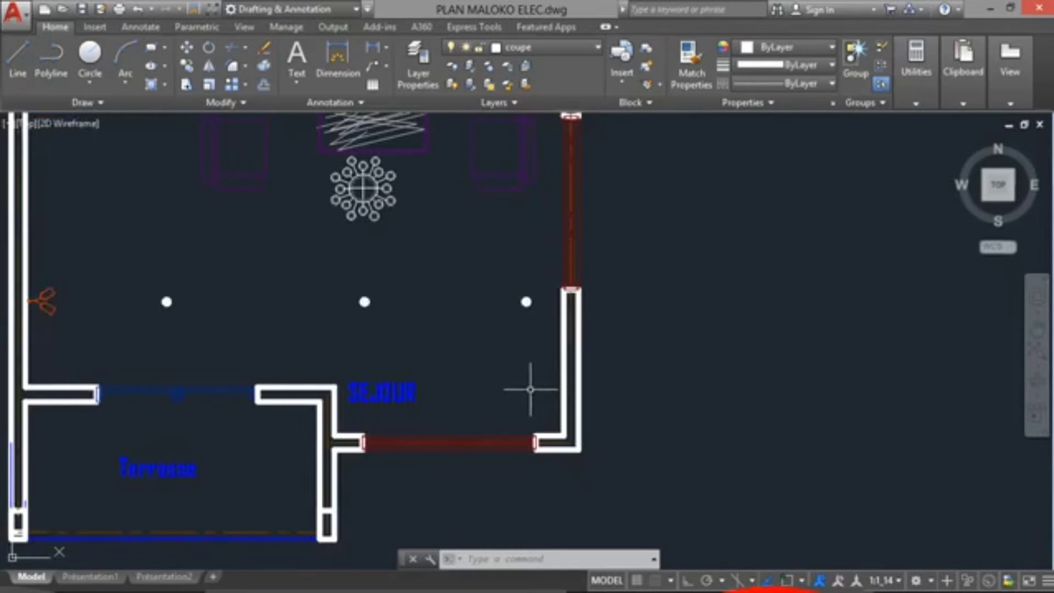
{"action": "scroll", "coordinate": [531, 390], "scroll_direction": "down", "scroll_amount": 2}
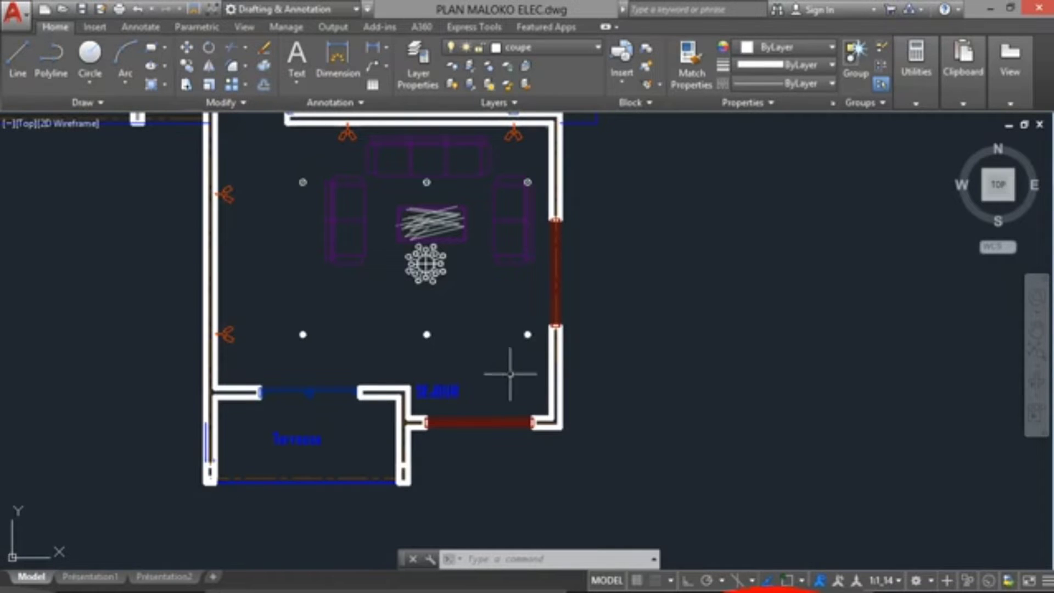
{"action": "scroll", "coordinate": [321, 247], "scroll_direction": "down", "scroll_amount": 2}
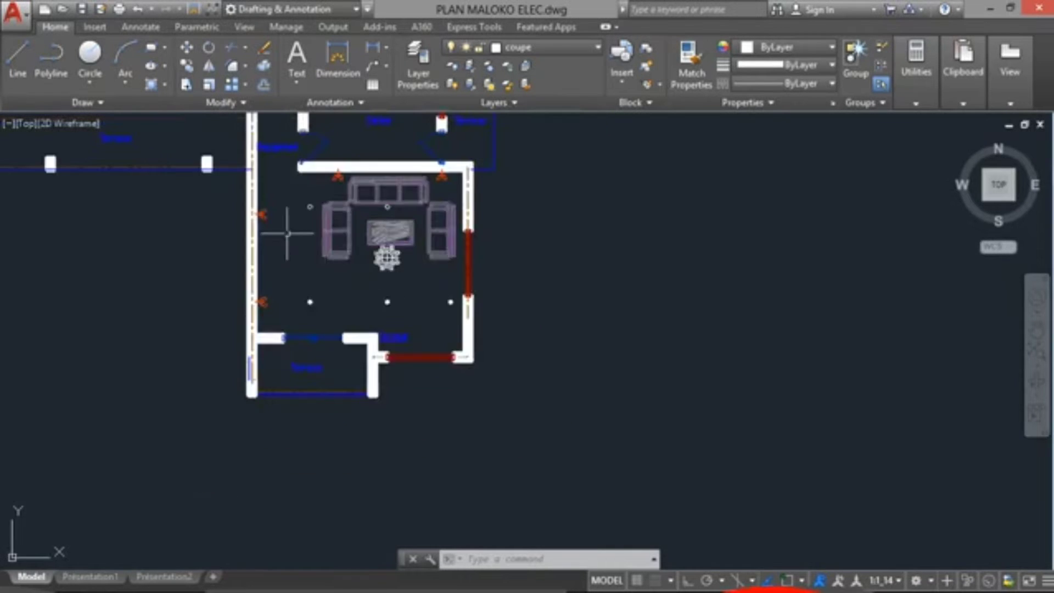
{"action": "scroll", "coordinate": [343, 330], "scroll_direction": "up", "scroll_amount": 1}
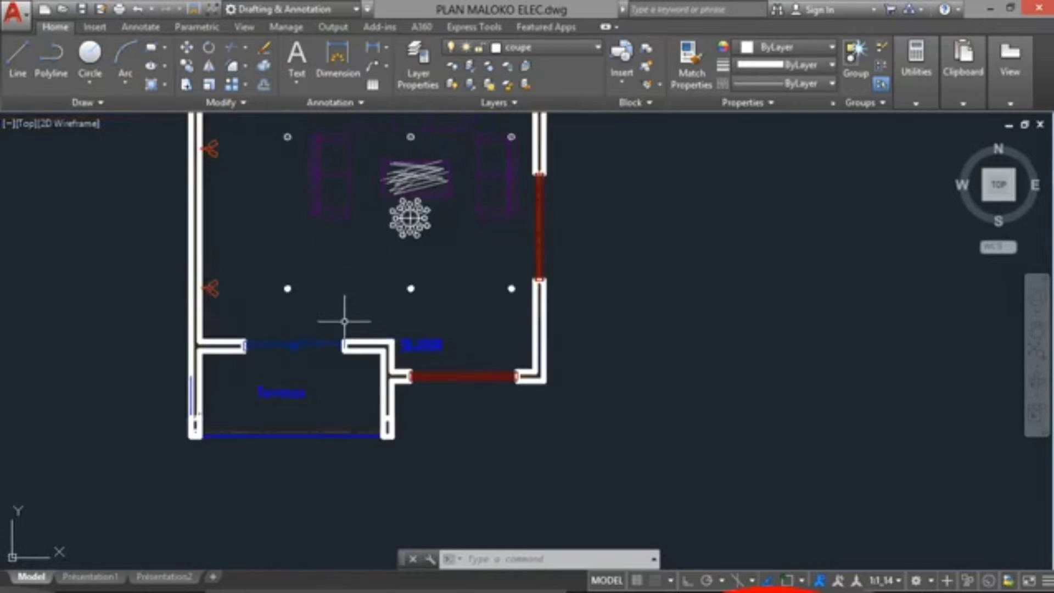
Examine the living room (SEJOUR) in the electrical plan, including its wall ends, door openings, terrace entrance and placed light symbols
{"action": "scroll", "coordinate": [344, 306], "scroll_direction": "down", "scroll_amount": 3}
{"action": "scroll", "coordinate": [344, 305], "scroll_direction": "down", "scroll_amount": 4}
{"action": "scroll", "coordinate": [337, 240], "scroll_direction": "up", "scroll_amount": 8}
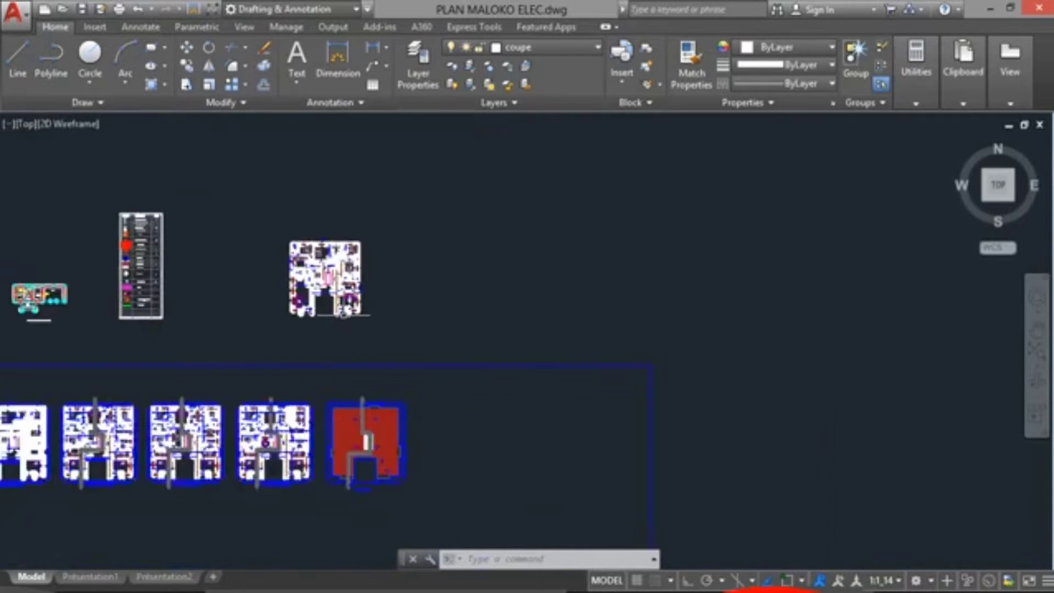
{"action": "middle_click_drag", "start_coordinate": [337, 239], "coordinate": [326, 385]}
{"action": "scroll", "coordinate": [352, 466], "scroll_direction": "up", "scroll_amount": 2}
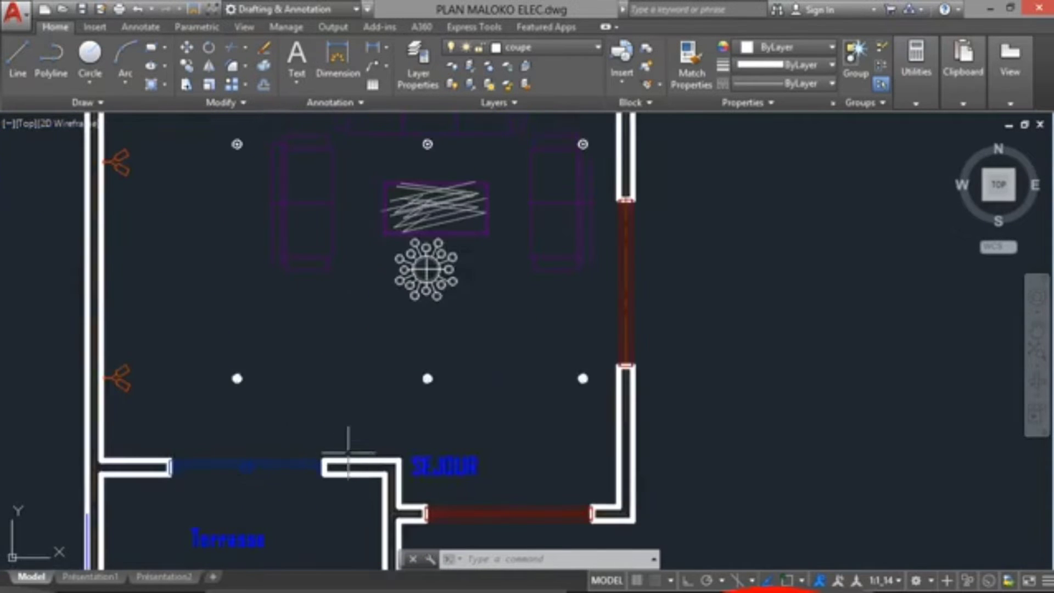
{"action": "middle_click_drag", "start_coordinate": [332, 361], "coordinate": [336, 396]}
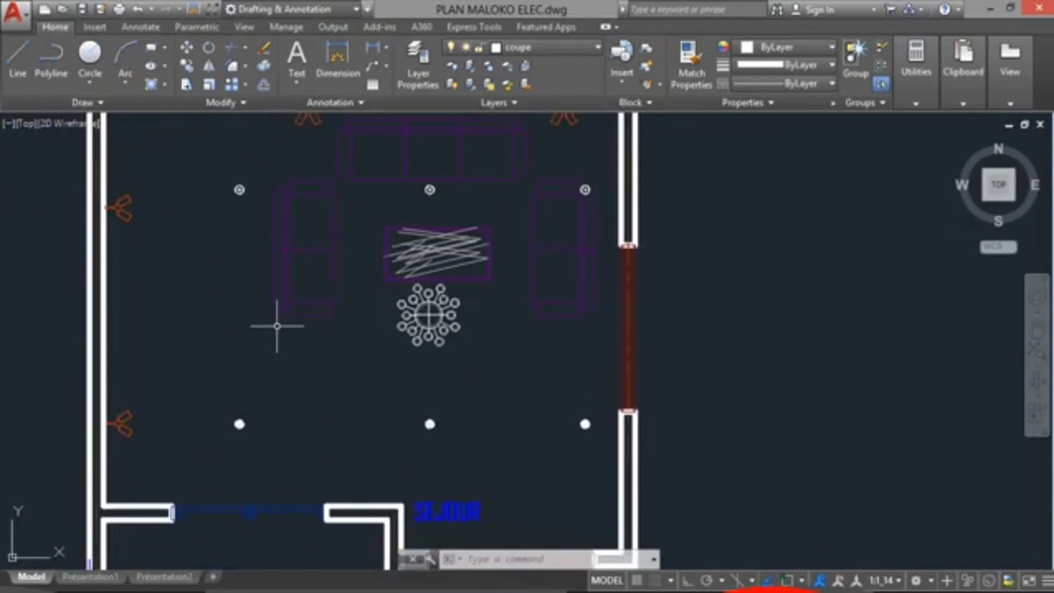
{"action": "scroll", "coordinate": [278, 324], "scroll_direction": "down", "scroll_amount": 2}
{"action": "middle_click_drag", "start_coordinate": [220, 199], "coordinate": [218, 236]}
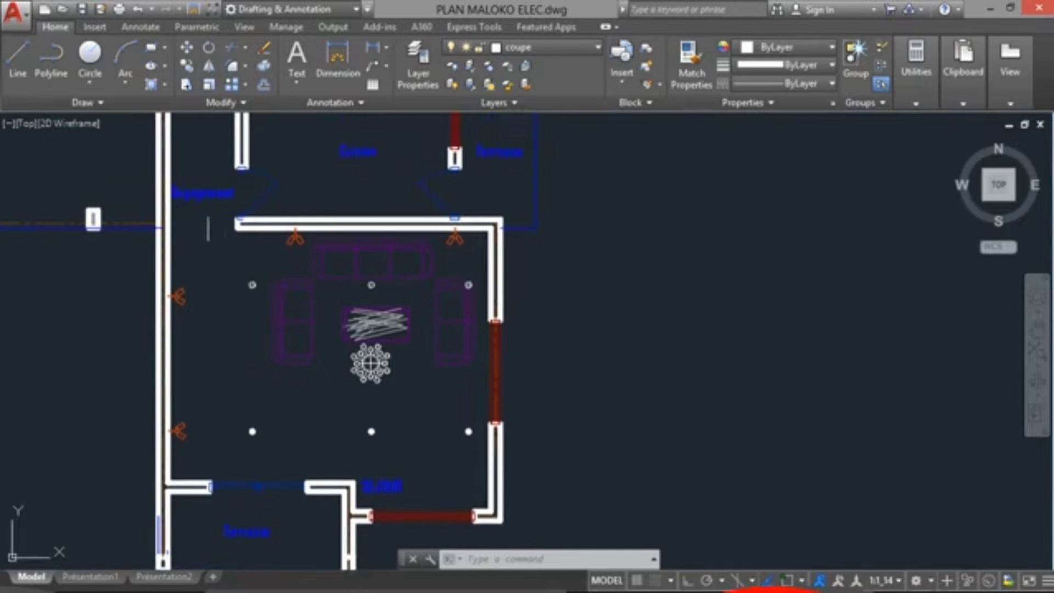
{"action": "scroll", "coordinate": [208, 222], "scroll_direction": "up", "scroll_amount": 2}
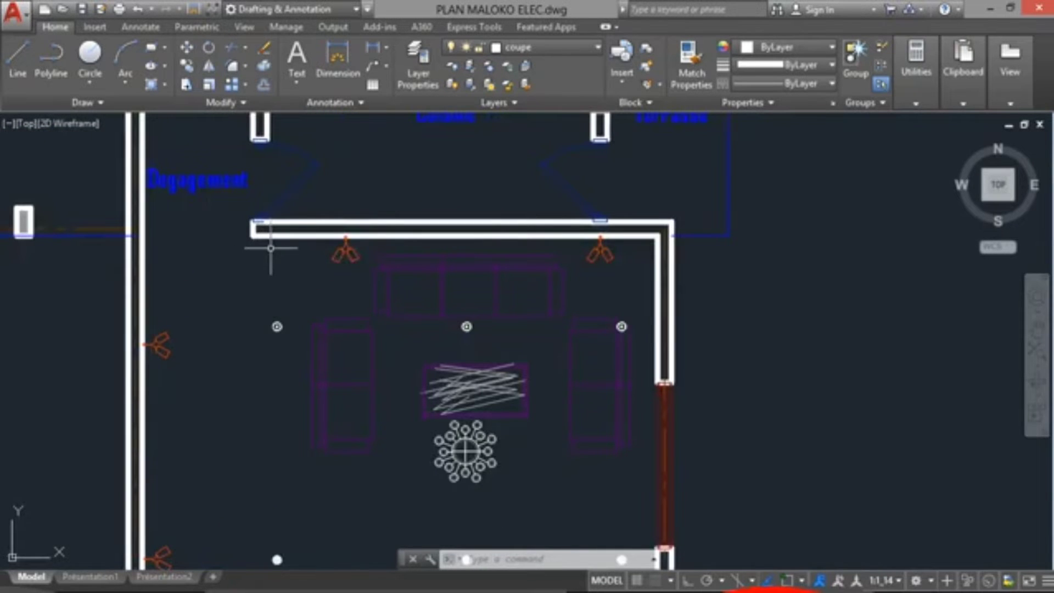
{"action": "scroll", "coordinate": [240, 263], "scroll_direction": "down", "scroll_amount": 2}
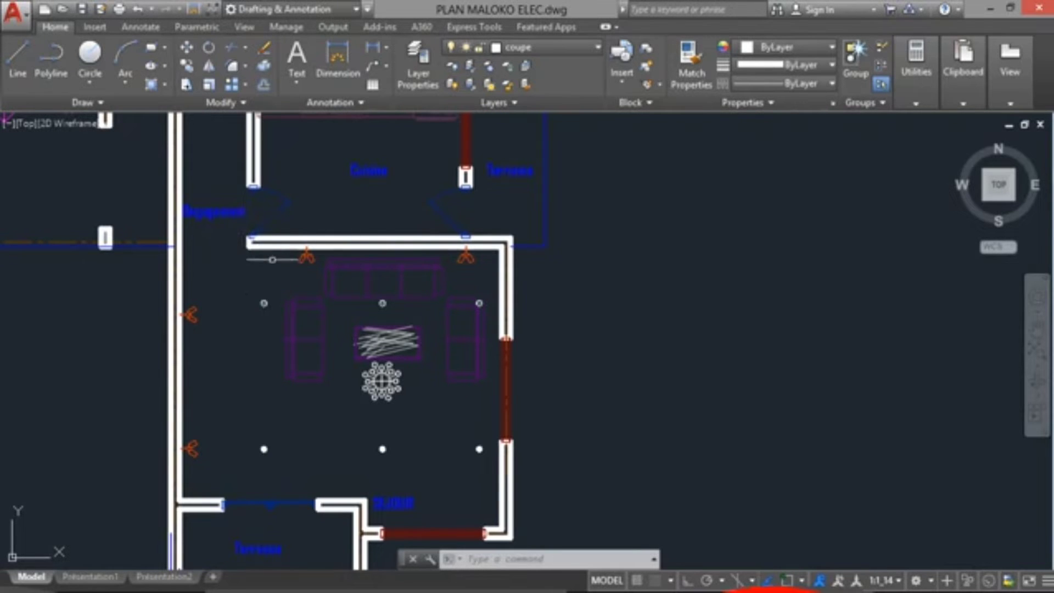
{"action": "scroll", "coordinate": [273, 259], "scroll_direction": "up", "scroll_amount": 2}
{"action": "scroll", "coordinate": [273, 259], "scroll_direction": "down", "scroll_amount": 2}
{"action": "middle_click_drag", "start_coordinate": [265, 368], "coordinate": [280, 301]}
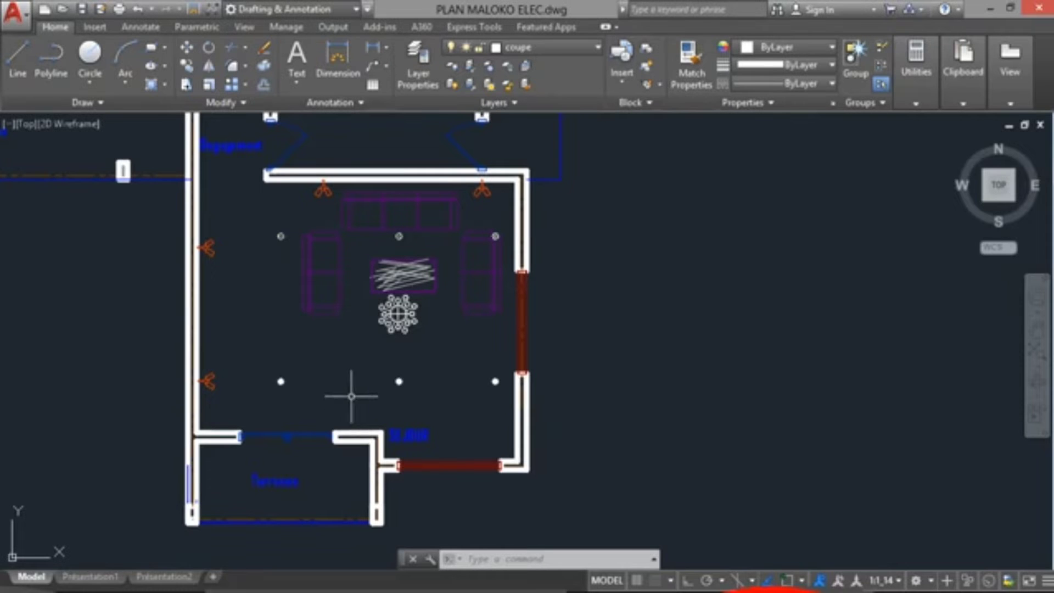
{"action": "middle_click_drag", "start_coordinate": [349, 381], "coordinate": [351, 350]}
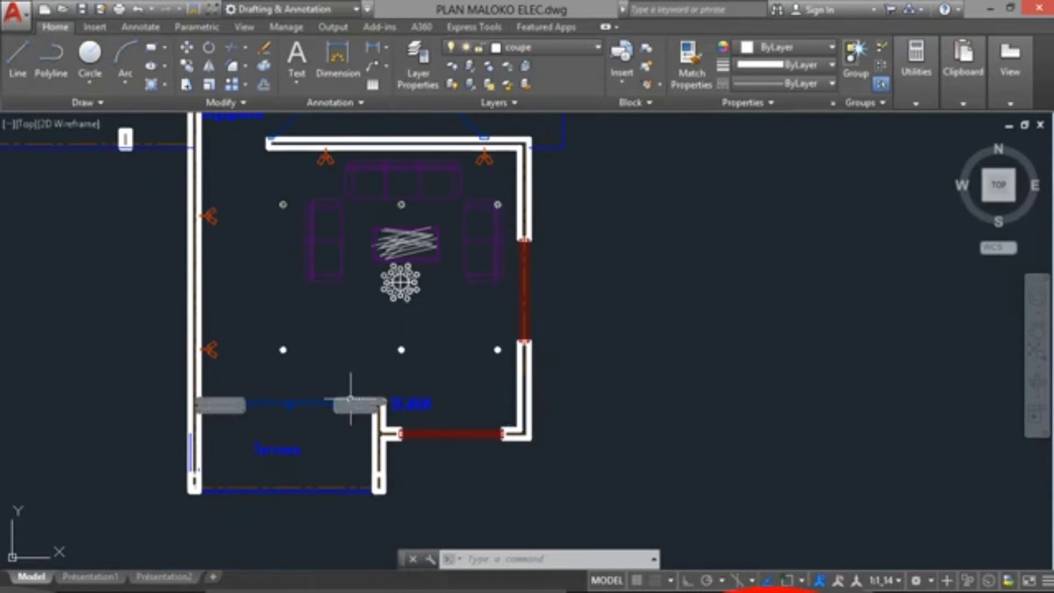
{"action": "scroll", "coordinate": [352, 399], "scroll_direction": "up", "scroll_amount": 4}
{"action": "scroll", "coordinate": [357, 379], "scroll_direction": "down", "scroll_amount": 4}
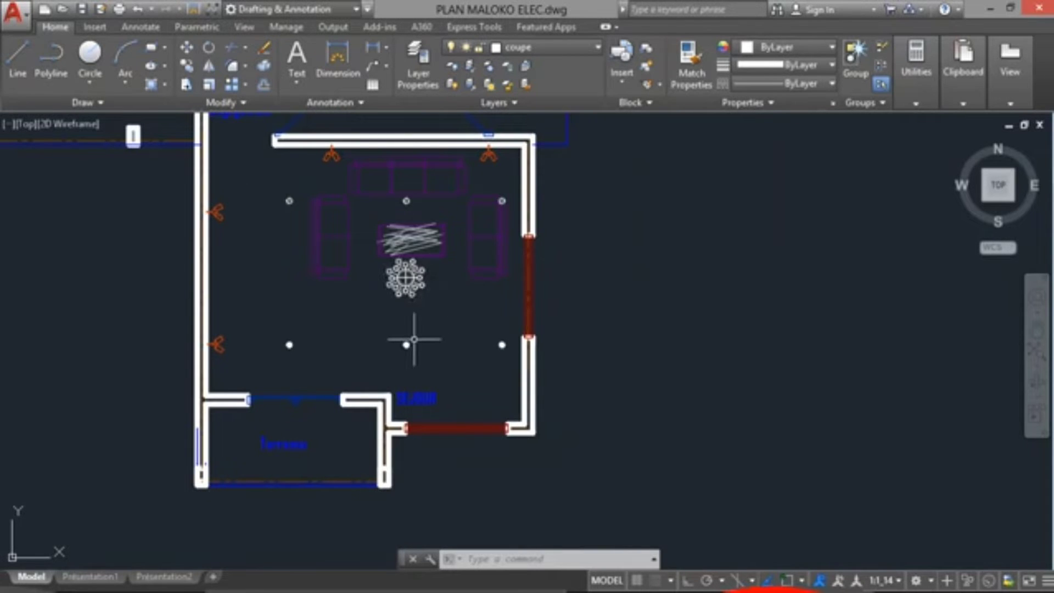
{"action": "scroll", "coordinate": [442, 352], "scroll_direction": "down", "scroll_amount": 4}
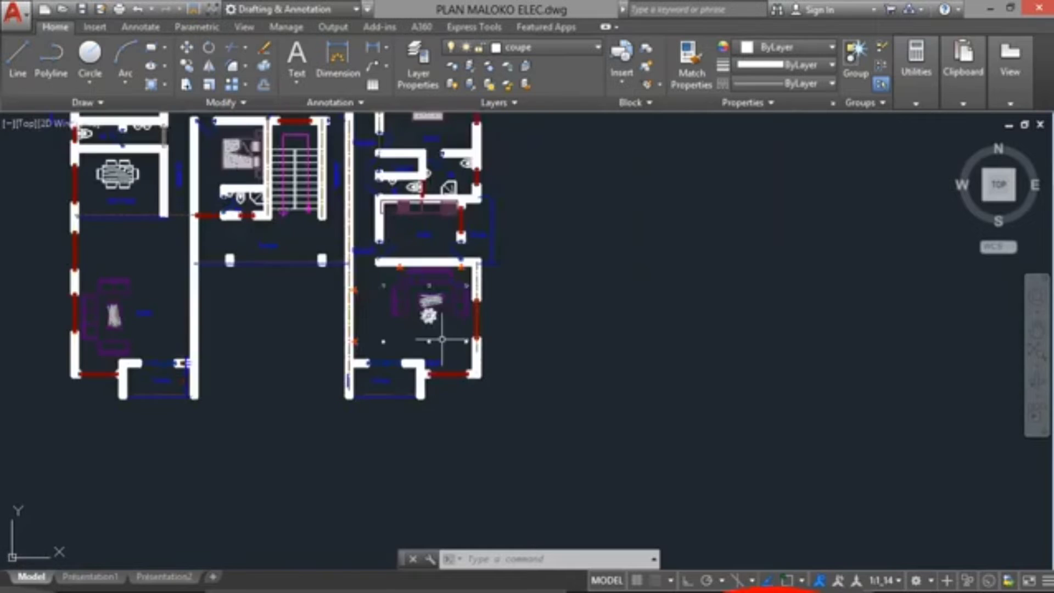
{"action": "scroll", "coordinate": [437, 341], "scroll_direction": "up", "scroll_amount": 4}
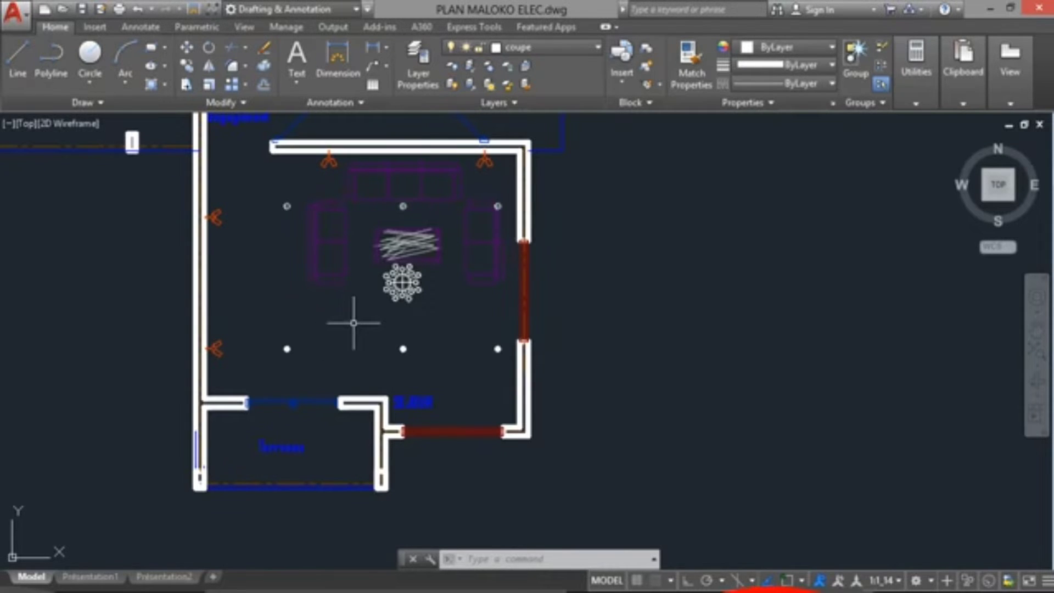
Copy the "Interrupteur va et vient encastré" symbol from the legend to just below the free end of the living room's upper wall
{"action": "scroll", "coordinate": [353, 323], "scroll_direction": "down", "scroll_amount": 4}
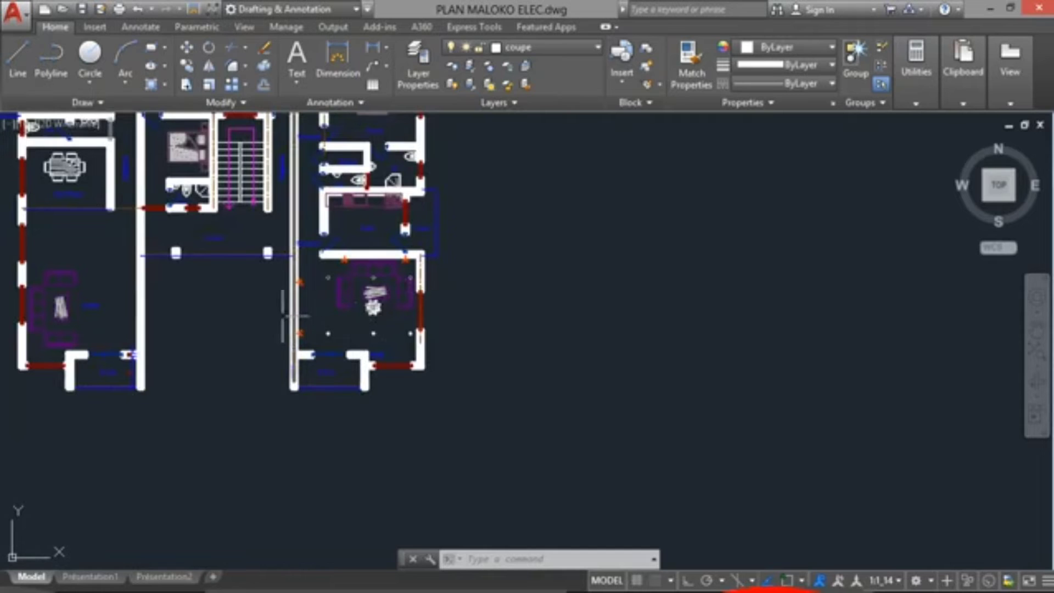
{"action": "scroll", "coordinate": [291, 316], "scroll_direction": "down", "scroll_amount": 3}
{"action": "scroll", "coordinate": [295, 341], "scroll_direction": "up", "scroll_amount": 6}
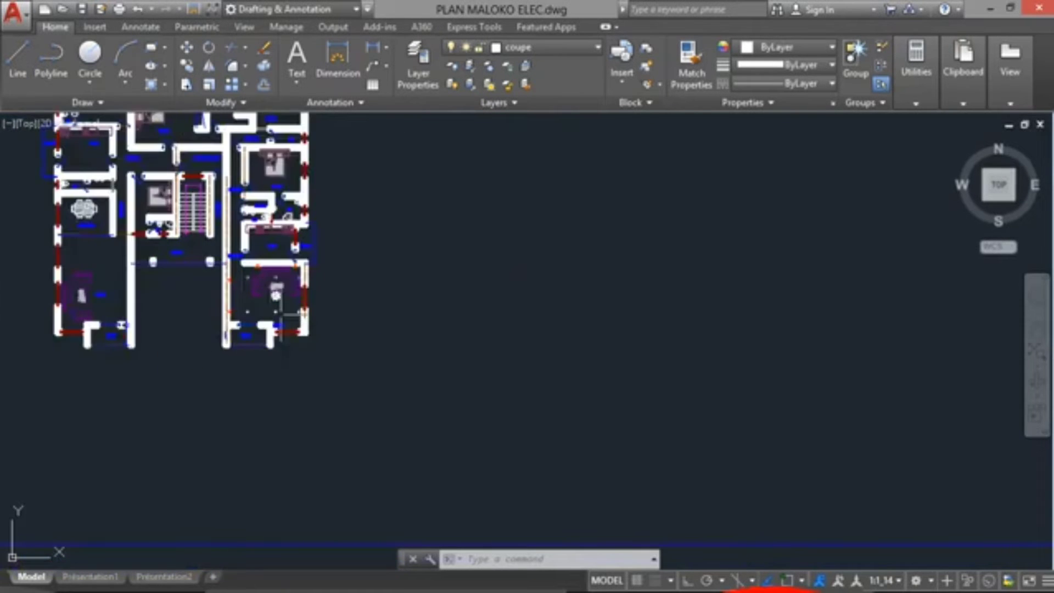
{"action": "scroll", "coordinate": [341, 296], "scroll_direction": "down", "scroll_amount": 8}
{"action": "scroll", "coordinate": [130, 247], "scroll_direction": "up", "scroll_amount": 5}
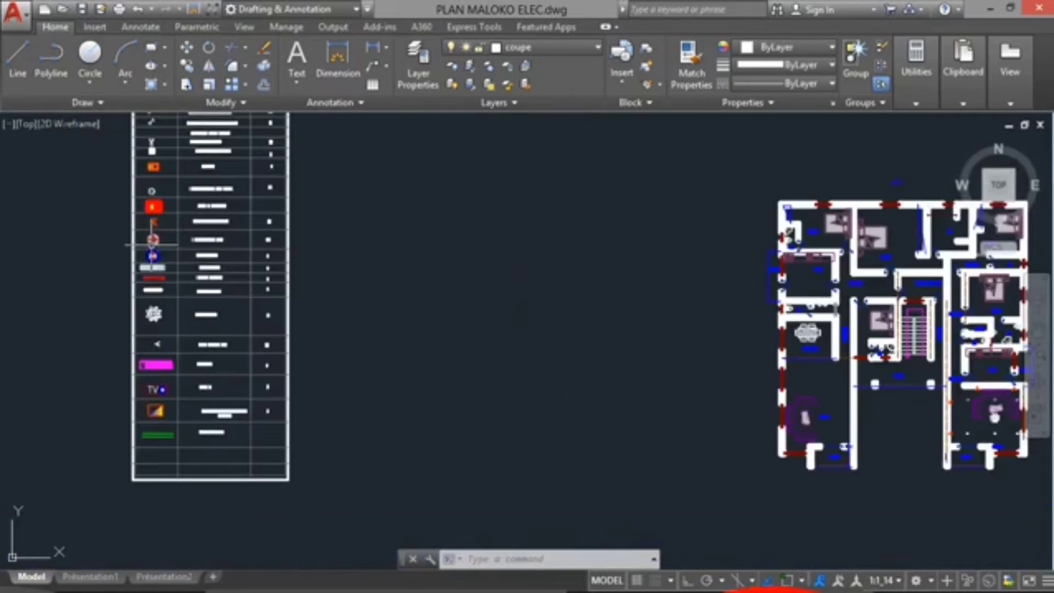
{"action": "scroll", "coordinate": [183, 193], "scroll_direction": "up", "scroll_amount": 5}
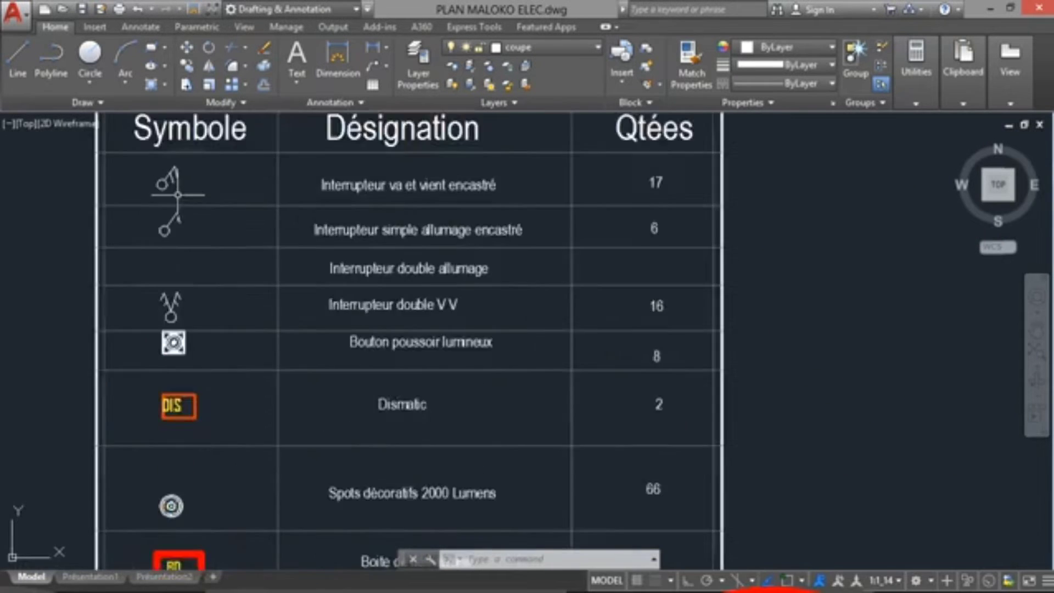
{"action": "scroll", "coordinate": [221, 179], "scroll_direction": "down", "scroll_amount": 3}
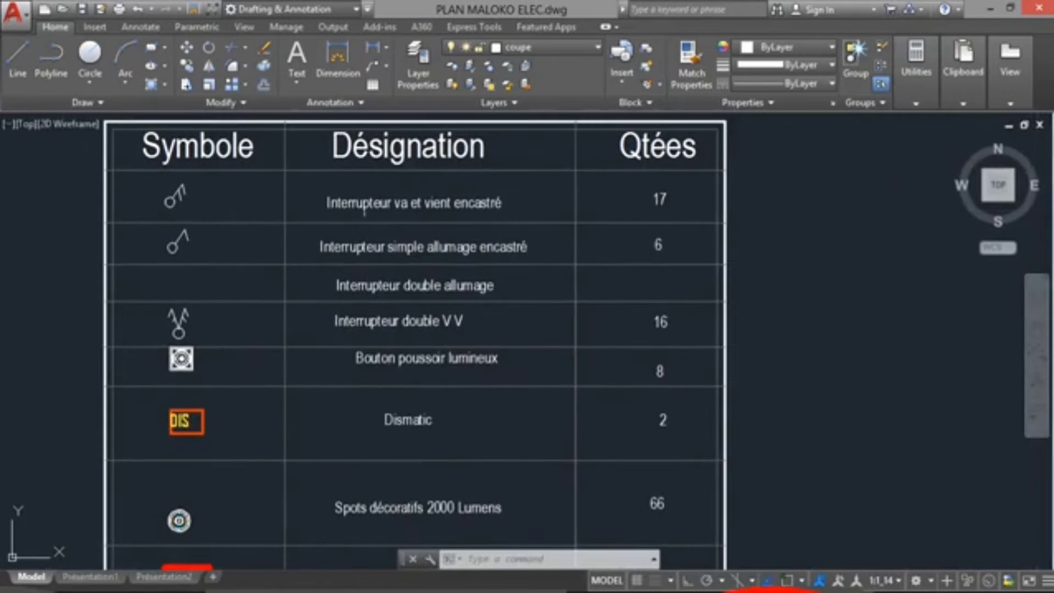
{"action": "scroll", "coordinate": [157, 200], "scroll_direction": "up", "scroll_amount": 3}
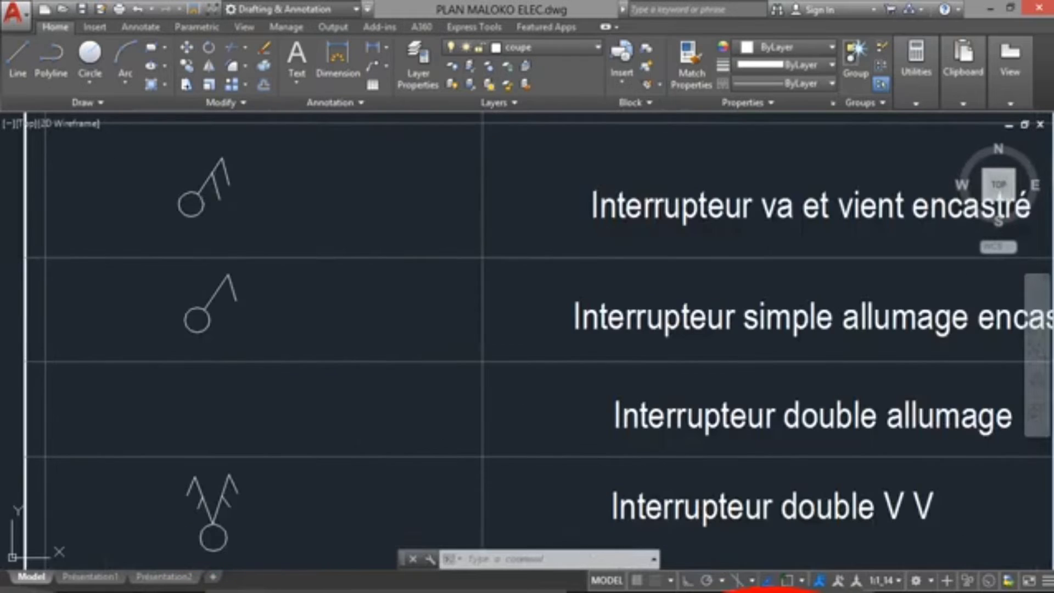
{"action": "left_click", "coordinate": [208, 184]}
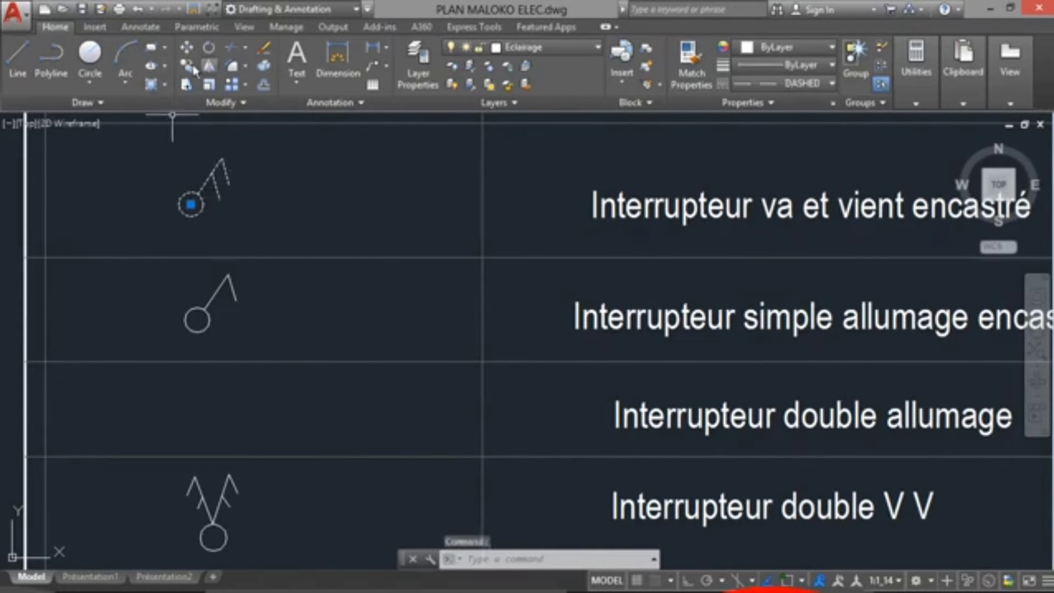
{"action": "left_click", "coordinate": [186, 66]}
{"action": "left_click", "coordinate": [189, 206]}
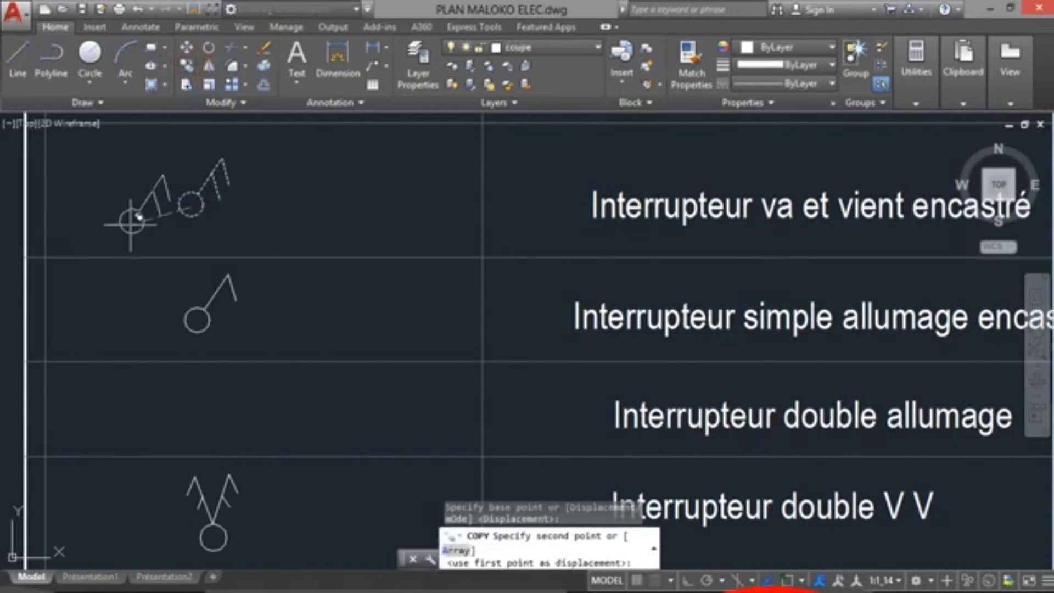
{"action": "scroll", "coordinate": [130, 217], "scroll_direction": "down", "scroll_amount": 10}
{"action": "scroll", "coordinate": [340, 297], "scroll_direction": "up", "scroll_amount": 5}
{"action": "scroll", "coordinate": [341, 297], "scroll_direction": "up", "scroll_amount": 8}
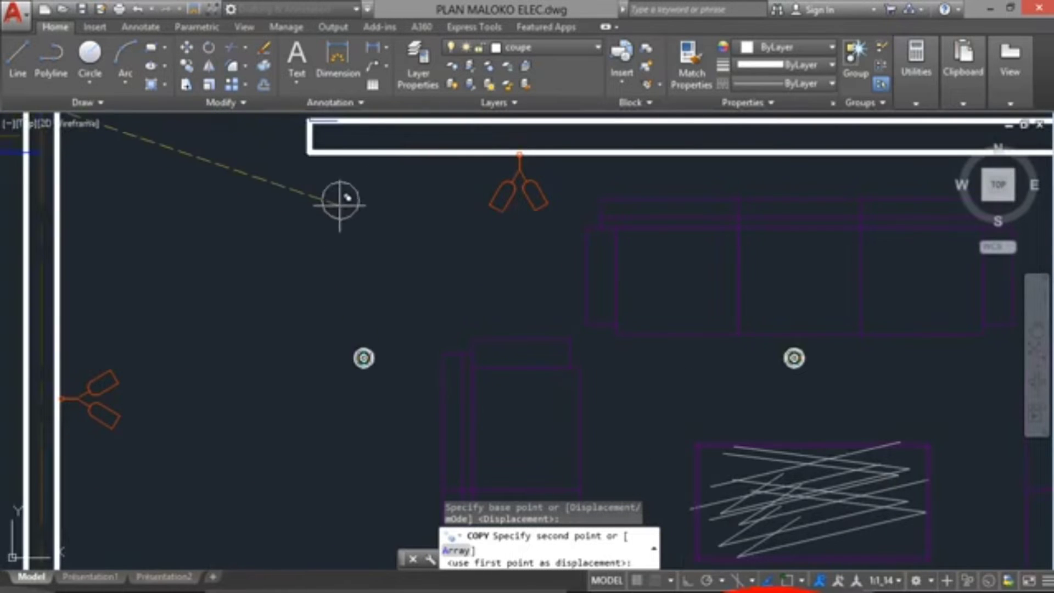
{"action": "scroll", "coordinate": [341, 199], "scroll_direction": "down", "scroll_amount": 5}
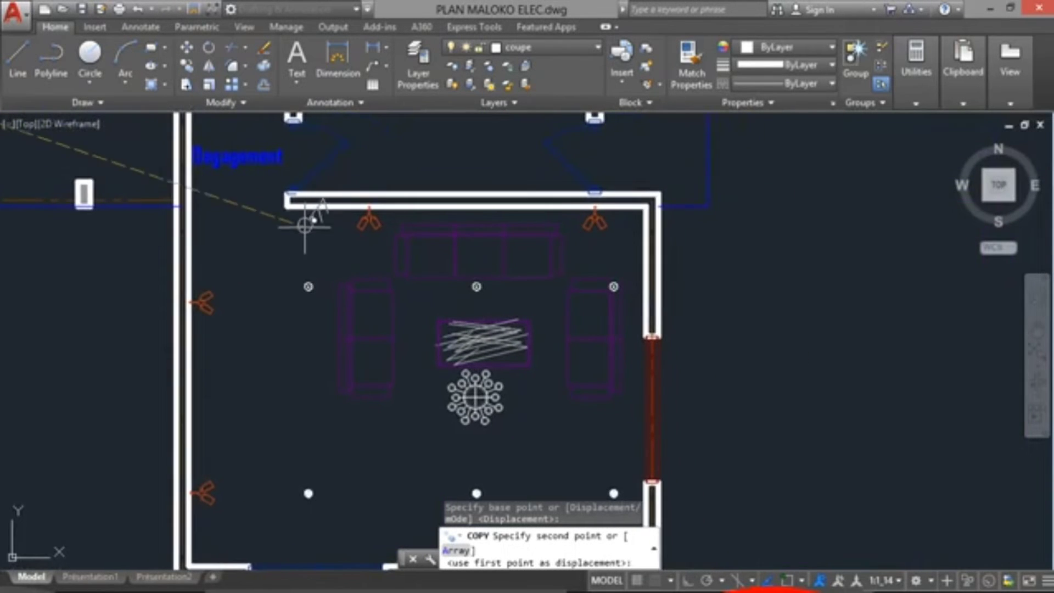
{"action": "scroll", "coordinate": [303, 220], "scroll_direction": "up", "scroll_amount": 3}
{"action": "scroll", "coordinate": [258, 236], "scroll_direction": "down", "scroll_amount": 4}
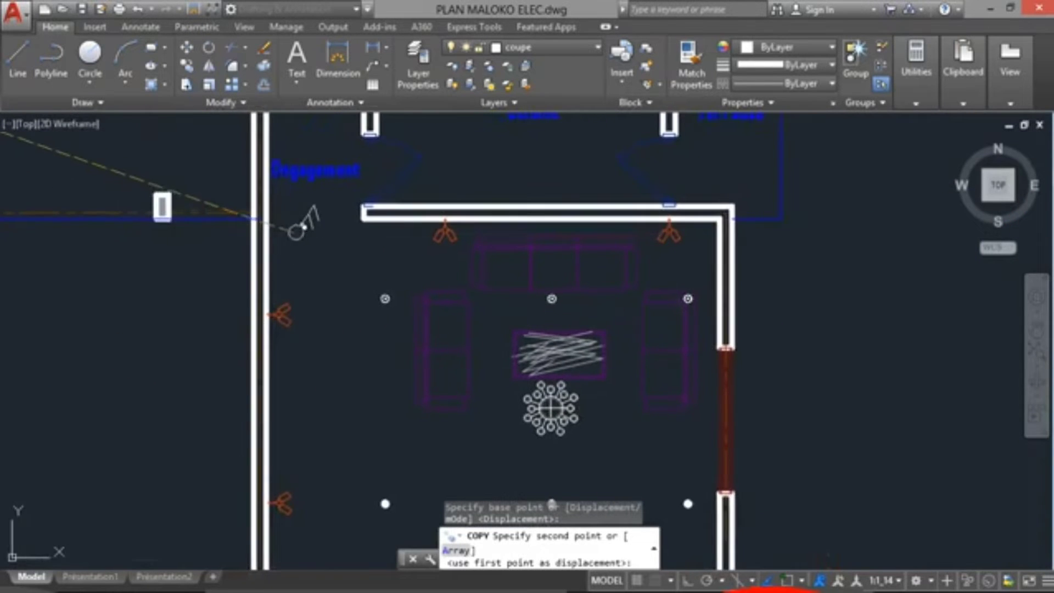
{"action": "scroll", "coordinate": [296, 226], "scroll_direction": "up", "scroll_amount": 3}
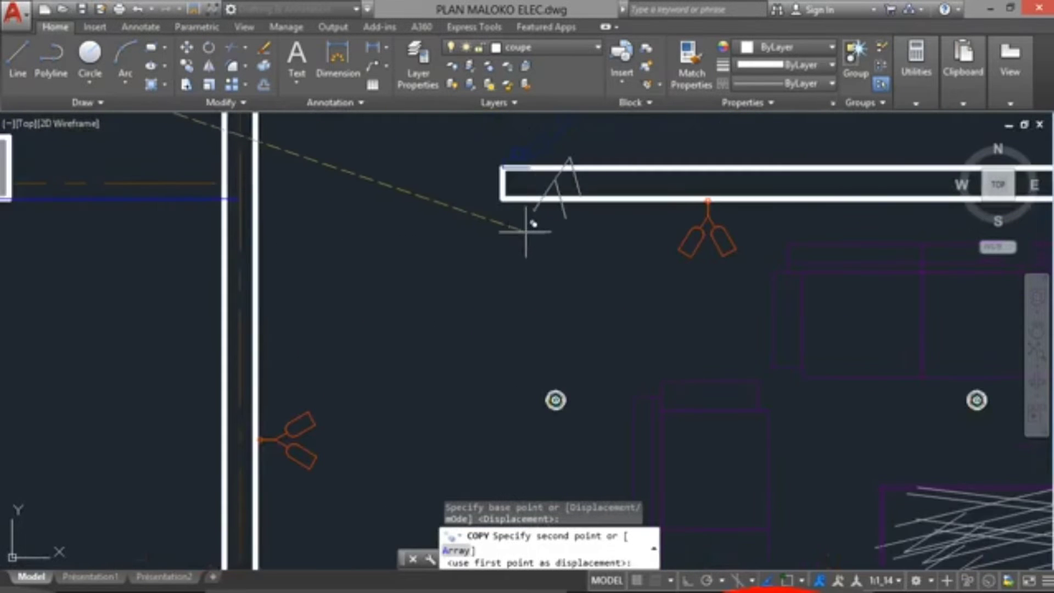
{"action": "middle_click_drag", "start_coordinate": [537, 223], "coordinate": [459, 237]}
{"action": "scroll", "coordinate": [495, 228], "scroll_direction": "up", "scroll_amount": 3}
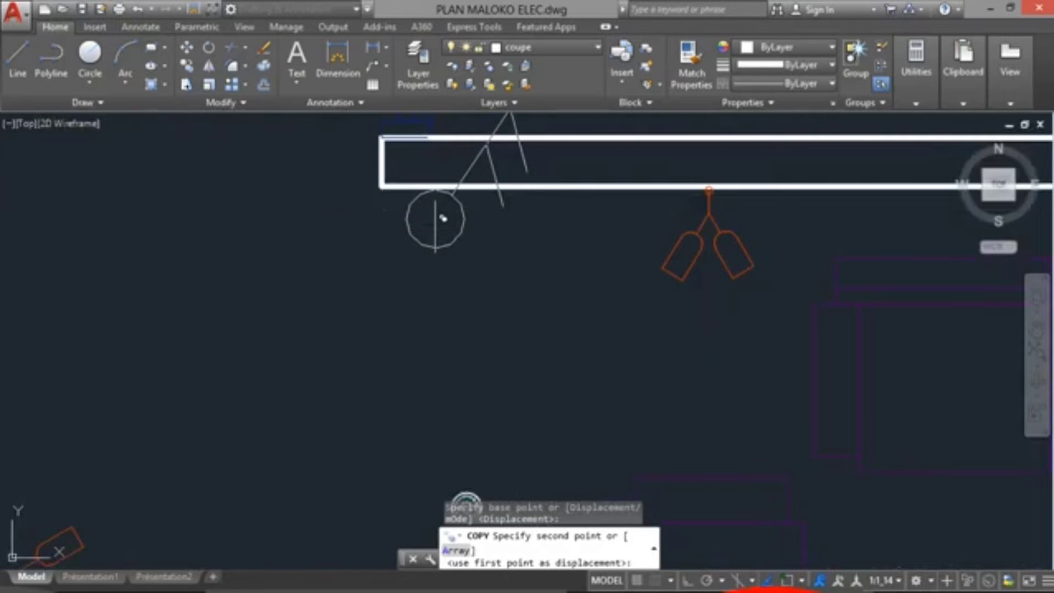
{"action": "left_click", "coordinate": [484, 287]}
{"action": "key", "text": "Escape"}
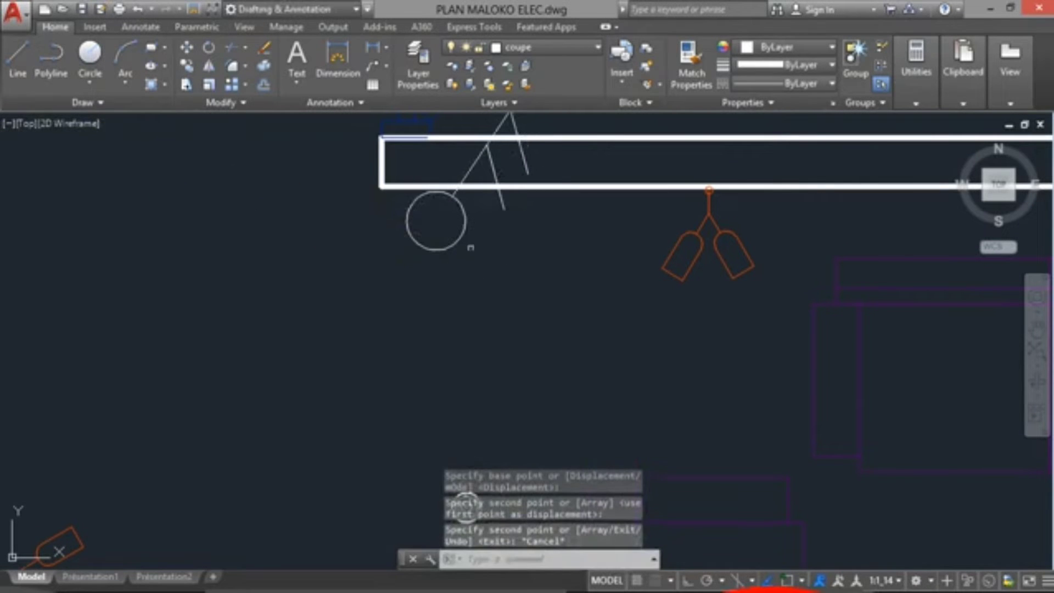
Rotate the copied switch symbol about its circle's centre so that its stem points down into the living room
{"action": "left_click", "coordinate": [463, 223]}
{"action": "scroll", "coordinate": [504, 270], "scroll_direction": "down", "scroll_amount": 2}
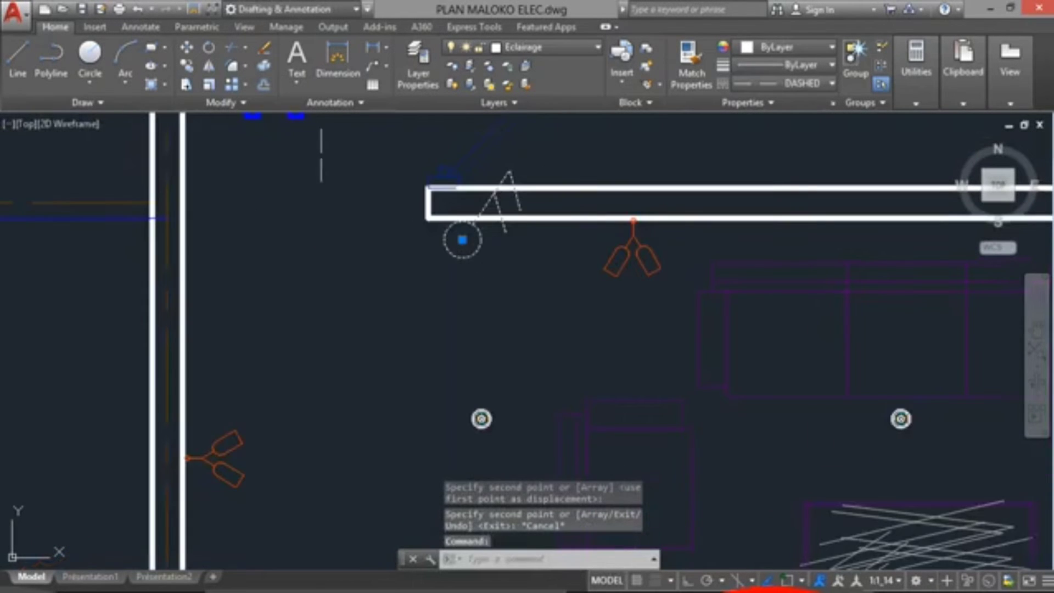
{"action": "left_click", "coordinate": [209, 48]}
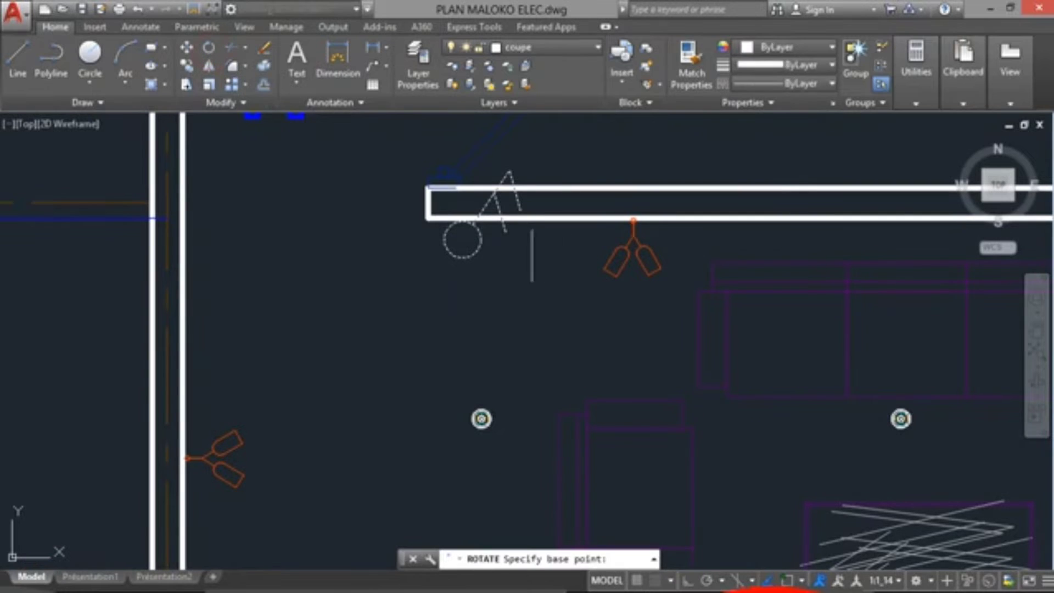
{"action": "left_click", "coordinate": [463, 239]}
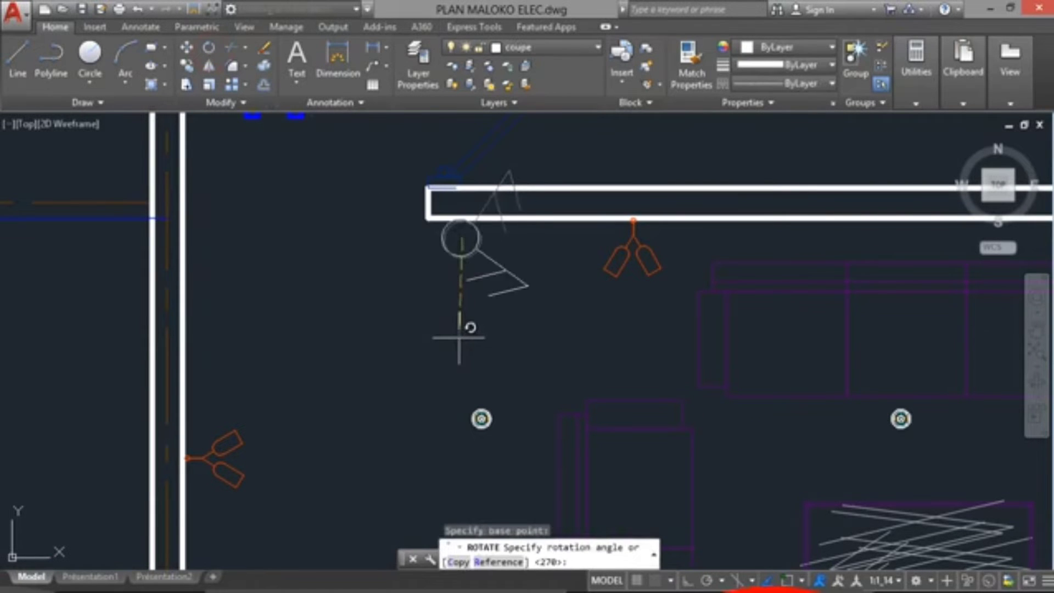
{"action": "left_click", "coordinate": [369, 305]}
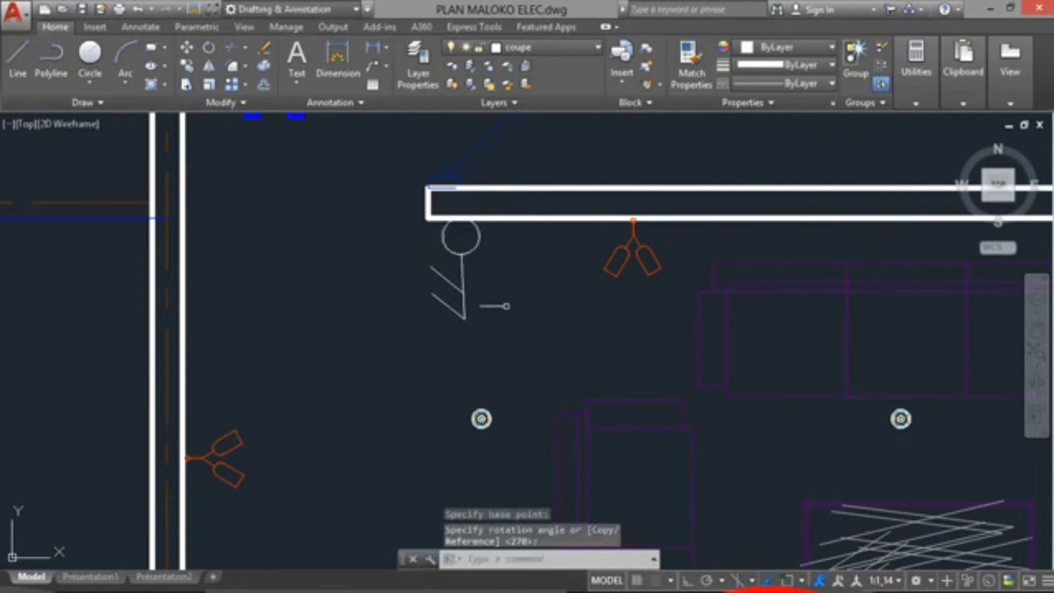
Scale the copied switch symbol down to roughly a third of its size about its circle's centre
{"action": "scroll", "coordinate": [499, 302], "scroll_direction": "down", "scroll_amount": 3}
{"action": "key", "text": "Return"}
{"action": "scroll", "coordinate": [547, 301], "scroll_direction": "up", "scroll_amount": 5}
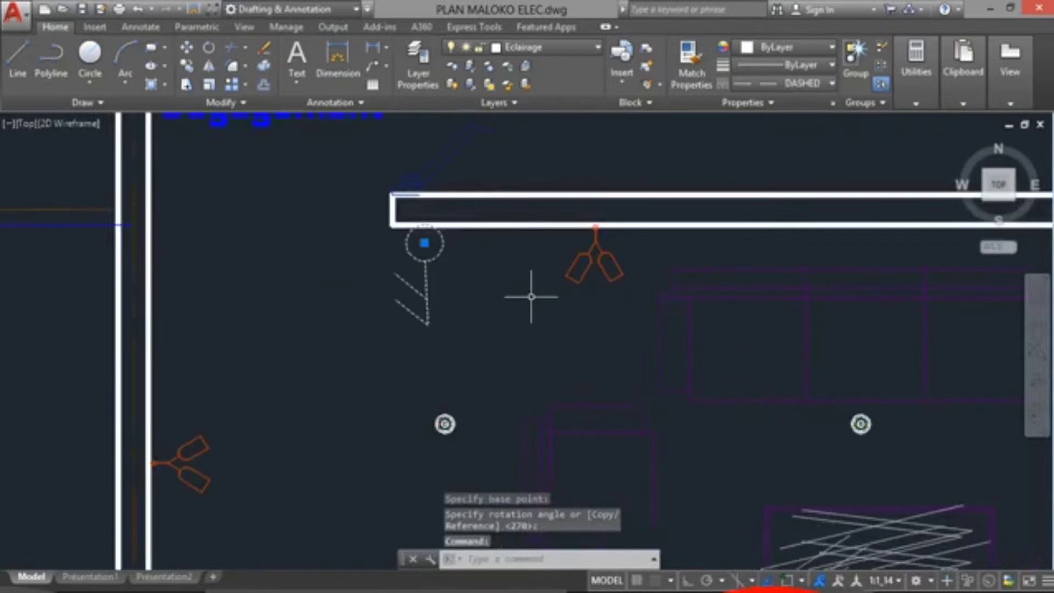
{"action": "left_click", "coordinate": [491, 280]}
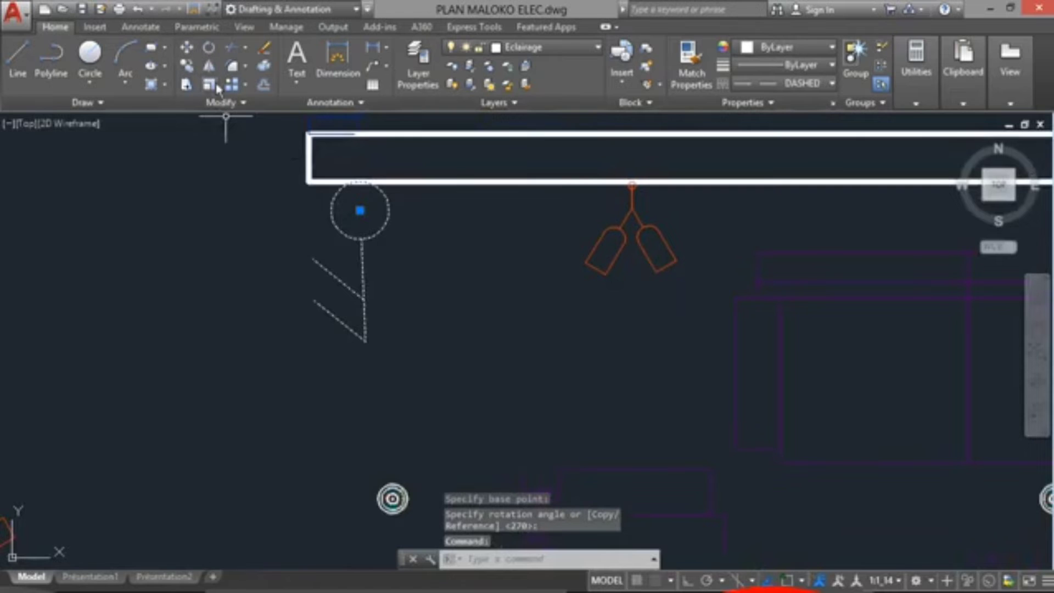
{"action": "left_click", "coordinate": [211, 84]}
{"action": "left_click", "coordinate": [365, 215]}
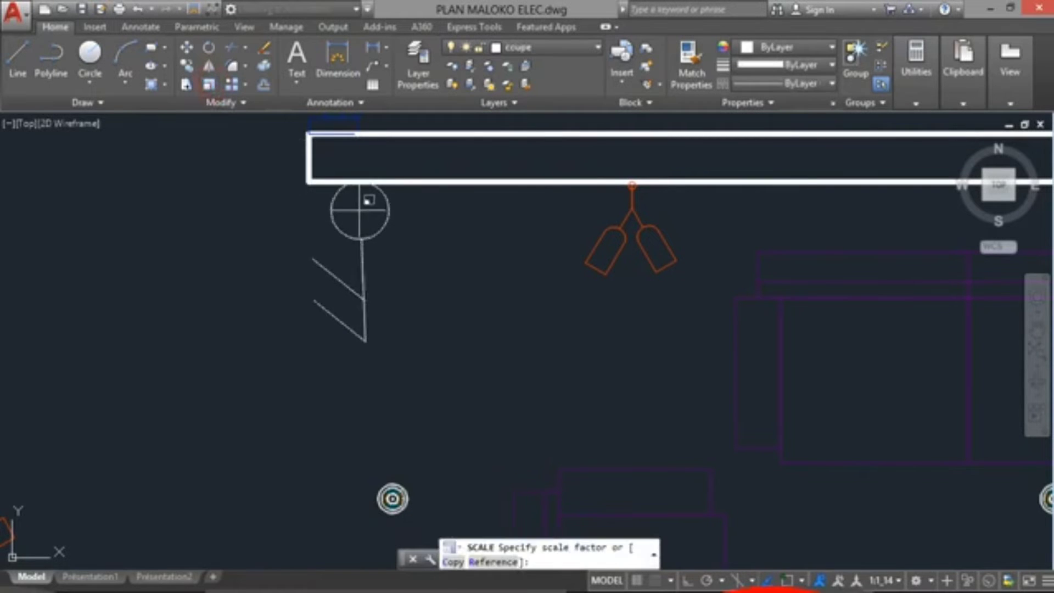
{"action": "key", "text": "Escape"}
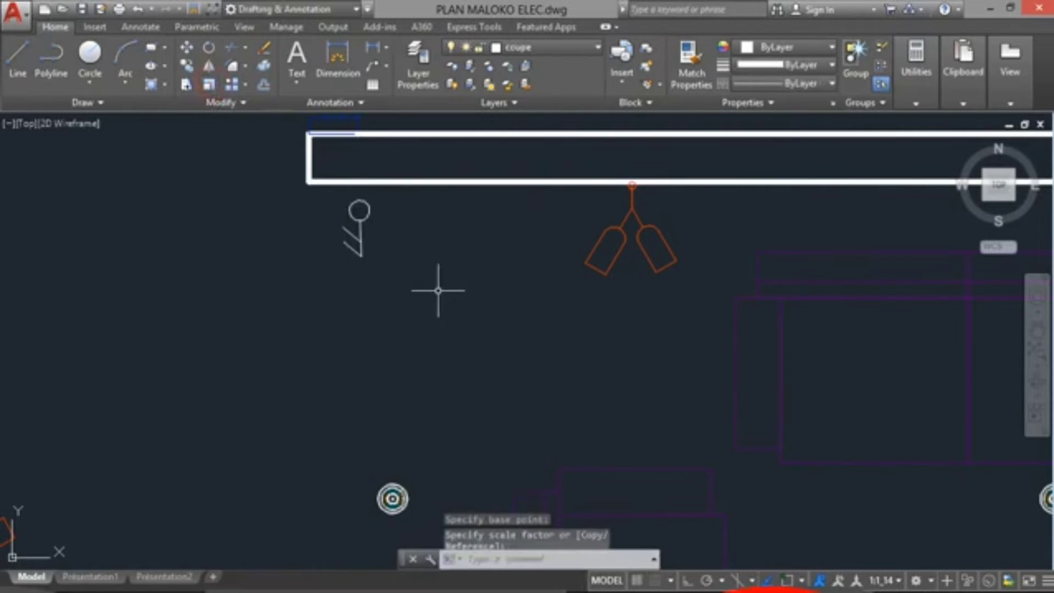
Move the reduced switch symbol up so that its circle touches the underside of the wall near its free end
{"action": "scroll", "coordinate": [352, 242], "scroll_direction": "up", "scroll_amount": 2}
{"action": "left_click", "coordinate": [371, 223]}
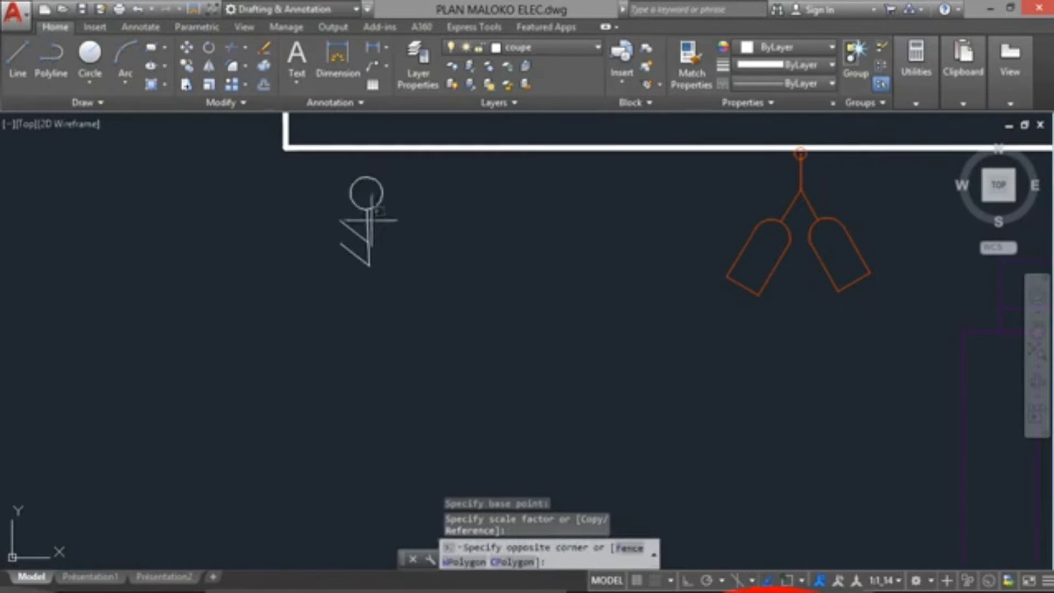
{"action": "left_click", "coordinate": [367, 228]}
{"action": "left_click", "coordinate": [366, 193]}
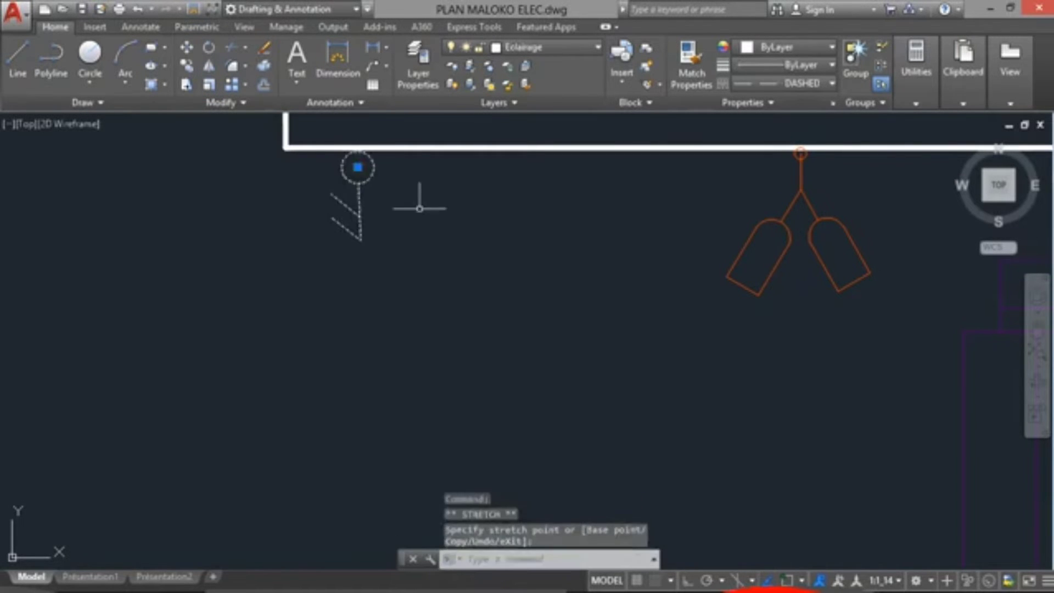
Copy the reduced two-way switch from the living room's upper wall to the wall end at the left of the terrace opening
{"action": "scroll", "coordinate": [433, 214], "scroll_direction": "down", "scroll_amount": 4}
{"action": "key", "text": "Escape"}
{"action": "scroll", "coordinate": [448, 233], "scroll_direction": "down", "scroll_amount": 4}
{"action": "middle_click_drag", "start_coordinate": [448, 235], "coordinate": [413, 175]}
{"action": "scroll", "coordinate": [401, 173], "scroll_direction": "up", "scroll_amount": 3}
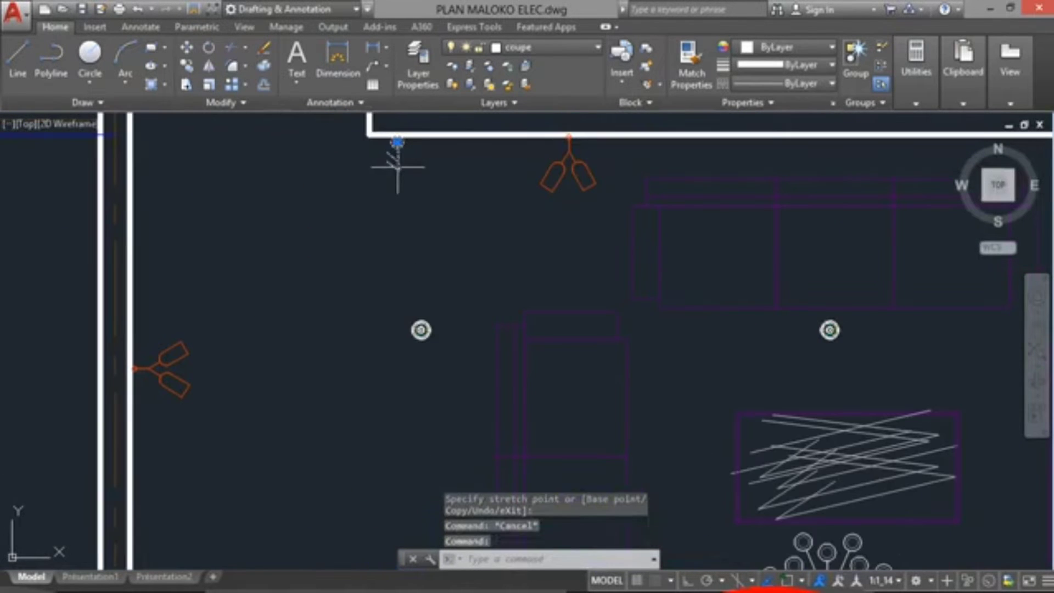
{"action": "left_click", "coordinate": [398, 153]}
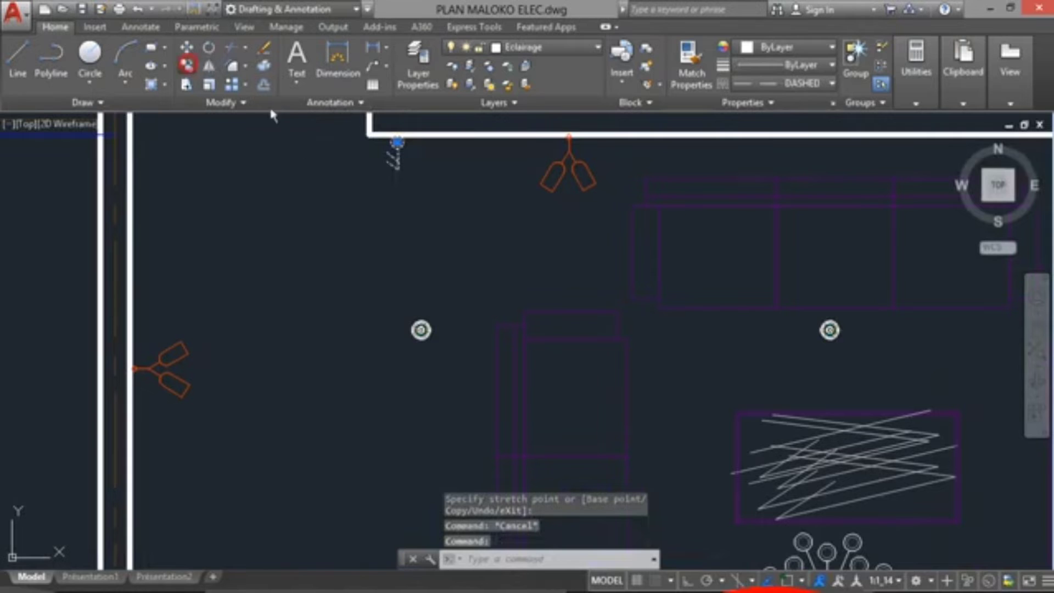
{"action": "left_click", "coordinate": [397, 142]}
{"action": "scroll", "coordinate": [391, 229], "scroll_direction": "down", "scroll_amount": 5}
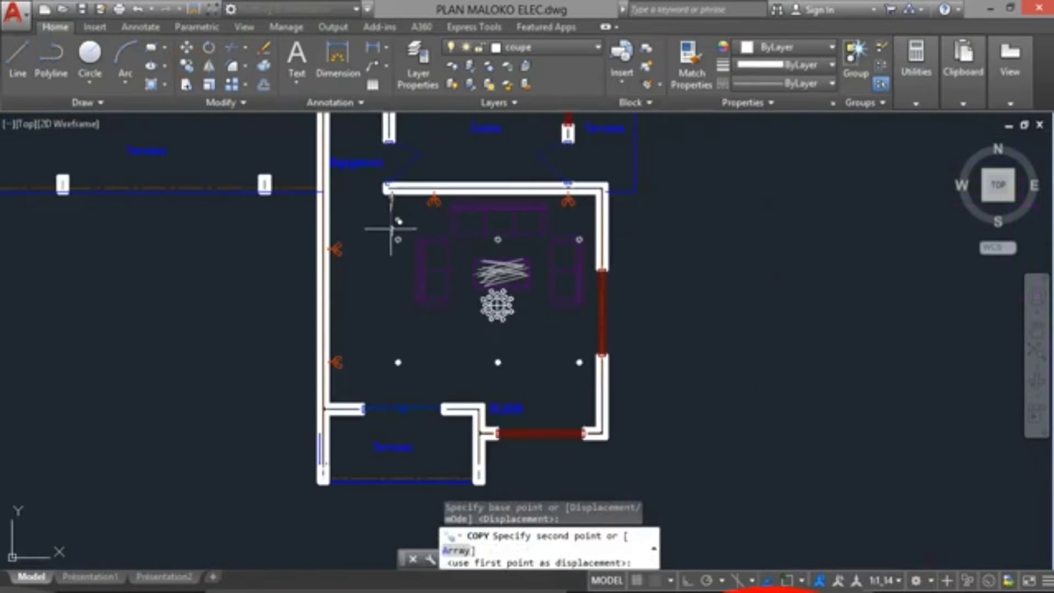
{"action": "scroll", "coordinate": [447, 394], "scroll_direction": "up", "scroll_amount": 5}
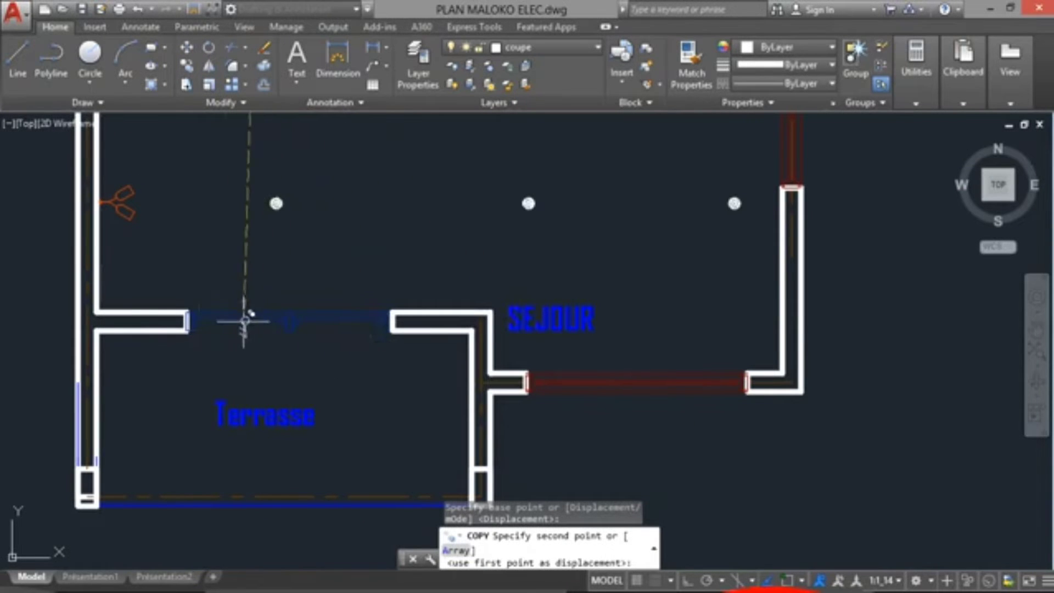
{"action": "scroll", "coordinate": [170, 308], "scroll_direction": "up", "scroll_amount": 4}
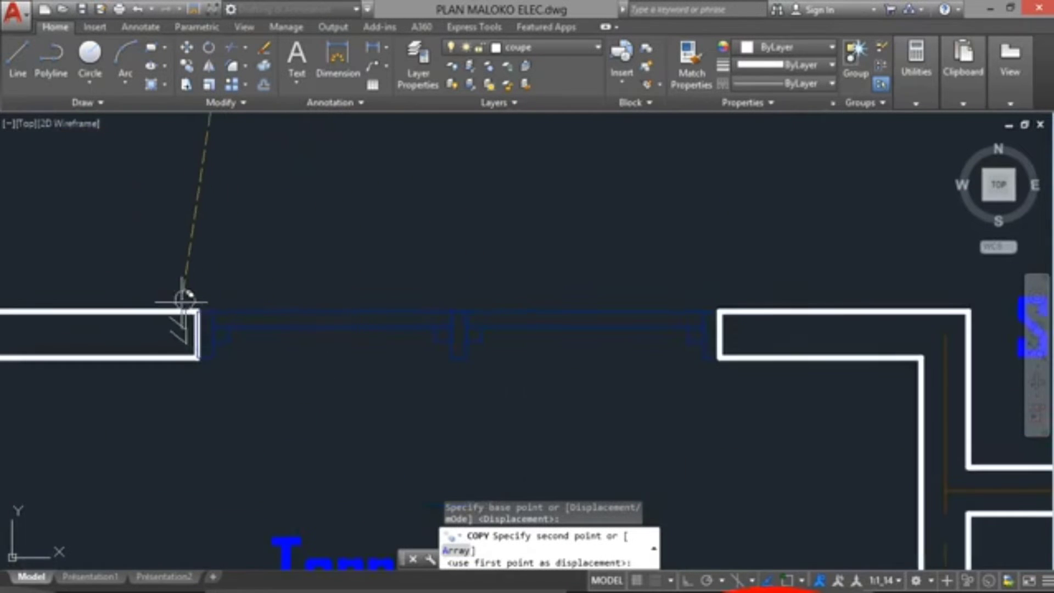
{"action": "scroll", "coordinate": [541, 306], "scroll_direction": "down", "scroll_amount": 2}
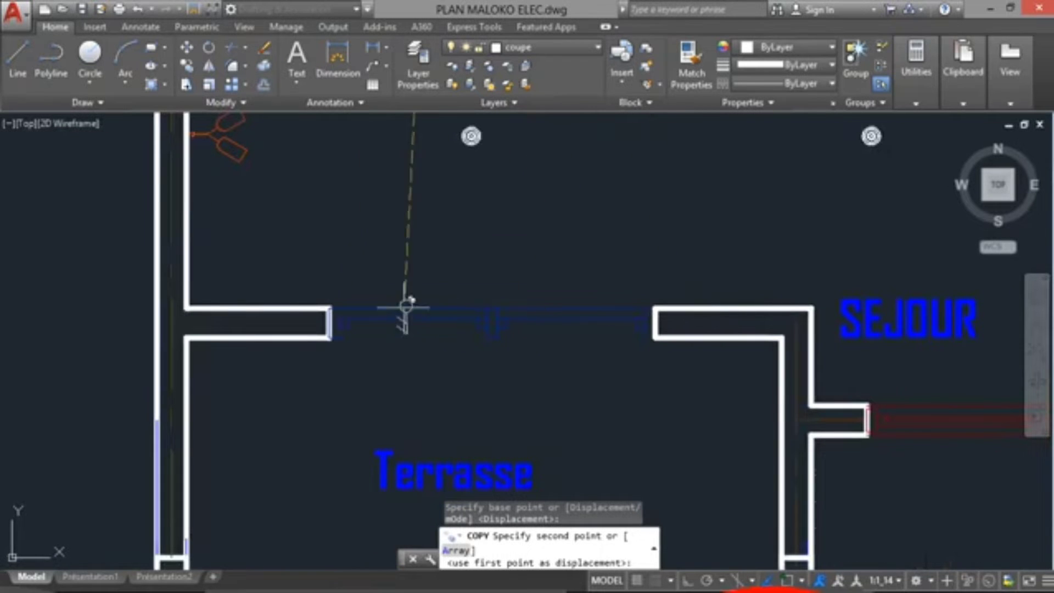
{"action": "scroll", "coordinate": [300, 301], "scroll_direction": "up", "scroll_amount": 3}
{"action": "scroll", "coordinate": [348, 288], "scroll_direction": "up", "scroll_amount": 4}
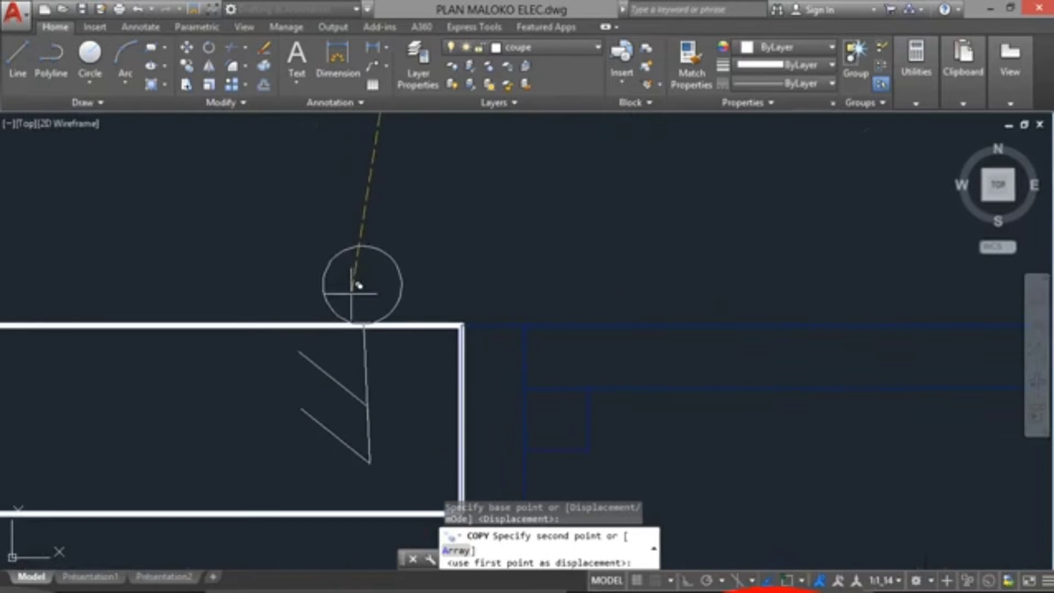
{"action": "left_click", "coordinate": [361, 283]}
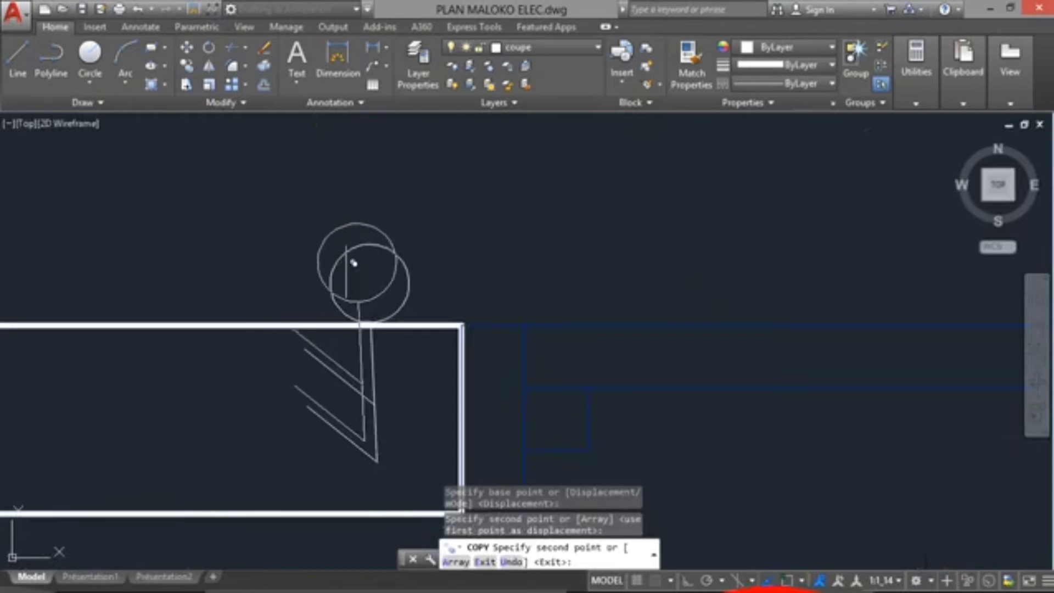
{"action": "key", "text": "Escape"}
Rotate the switch copy beside the terrace opening about its circle's centre so that its stem points up into the living room
{"action": "left_click", "coordinate": [396, 252]}
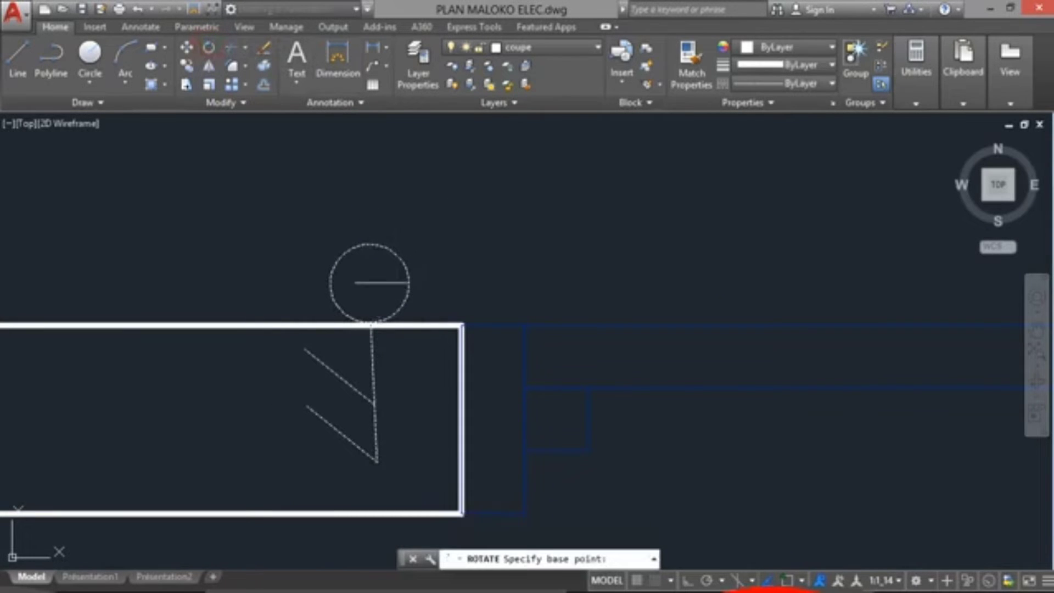
{"action": "left_click", "coordinate": [369, 284]}
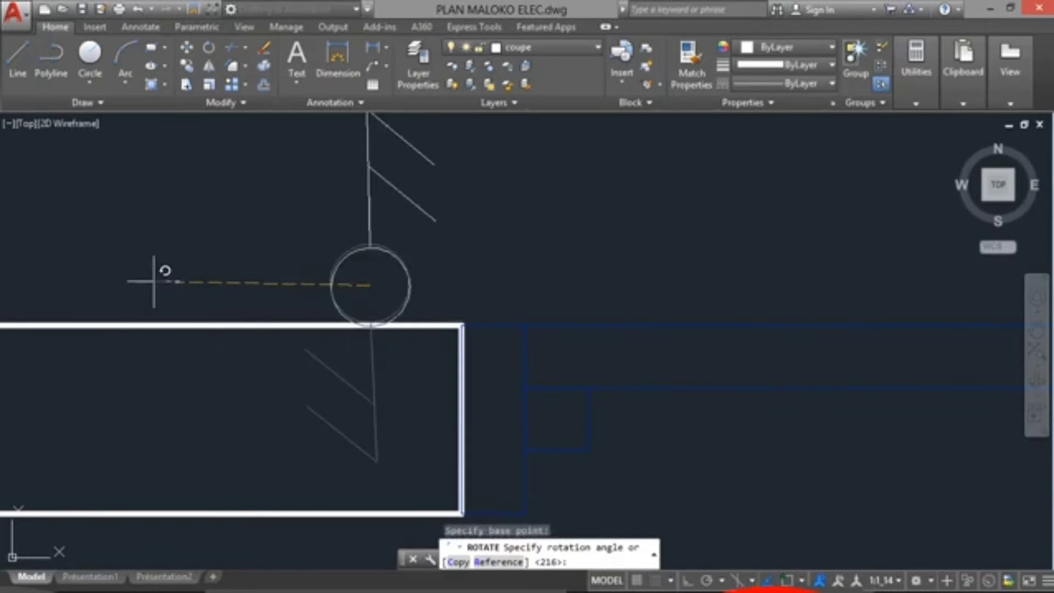
{"action": "left_click", "coordinate": [181, 281]}
{"action": "scroll", "coordinate": [459, 295], "scroll_direction": "down", "scroll_amount": 10}
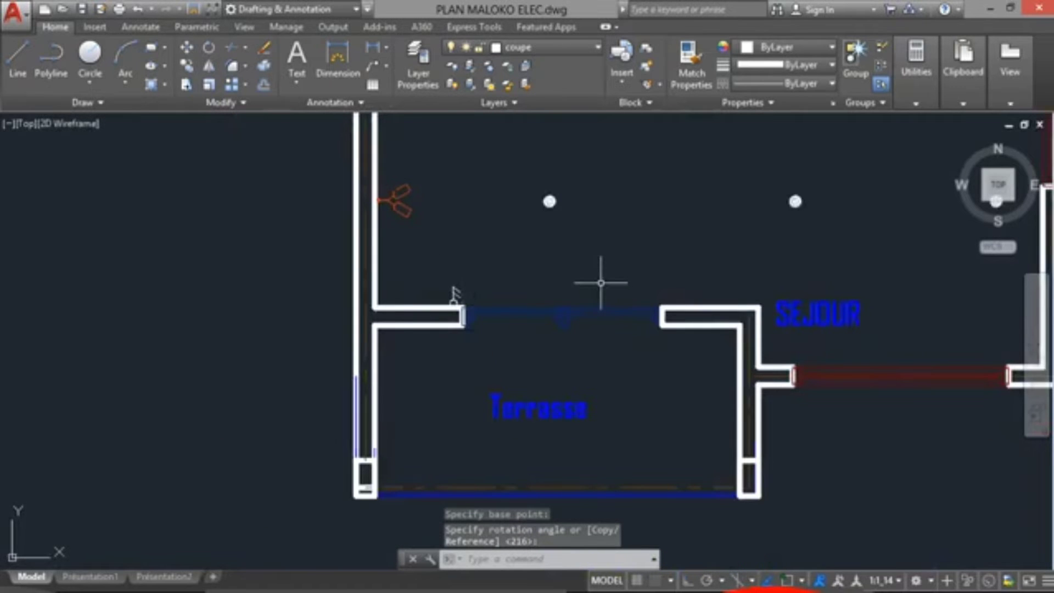
Examine the position of the rotated switch beside the terrace opening in relation to the living room's lights
{"action": "scroll", "coordinate": [608, 282], "scroll_direction": "up", "scroll_amount": 2}
{"action": "scroll", "coordinate": [608, 280], "scroll_direction": "down", "scroll_amount": 2}
{"action": "scroll", "coordinate": [635, 267], "scroll_direction": "down", "scroll_amount": 2}
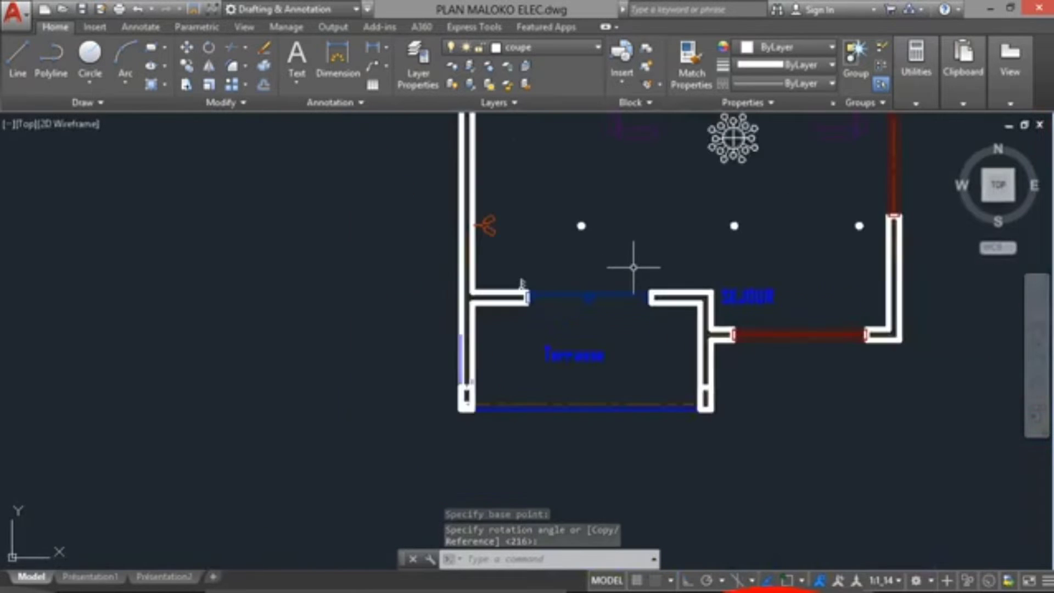
{"action": "middle_click_drag", "start_coordinate": [647, 266], "coordinate": [503, 316]}
{"action": "scroll", "coordinate": [561, 303], "scroll_direction": "down", "scroll_amount": 2}
{"action": "scroll", "coordinate": [502, 316], "scroll_direction": "up", "scroll_amount": 2}
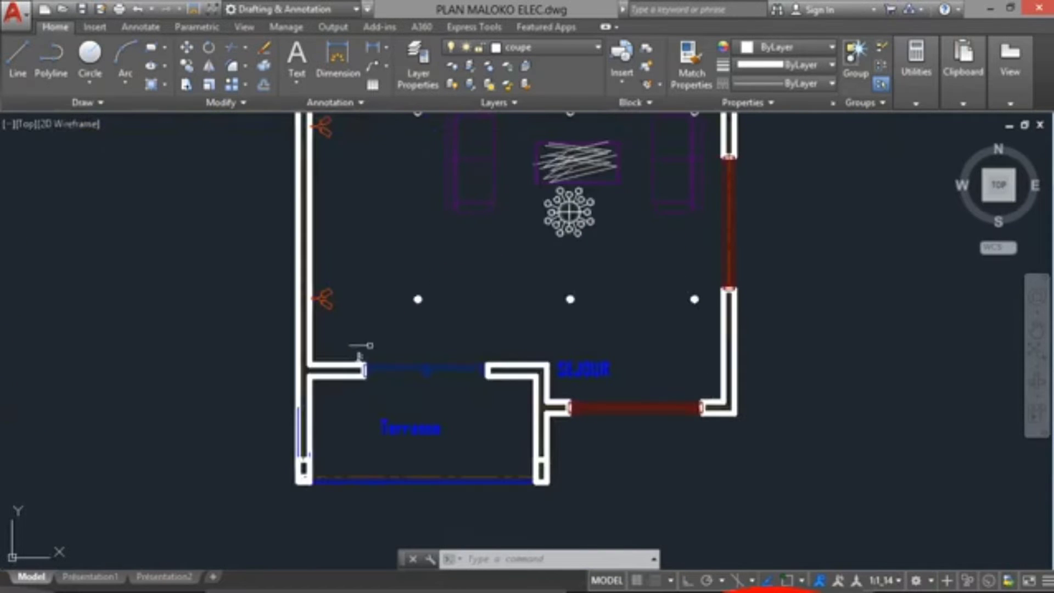
{"action": "middle_click_drag", "start_coordinate": [358, 356], "coordinate": [307, 354]}
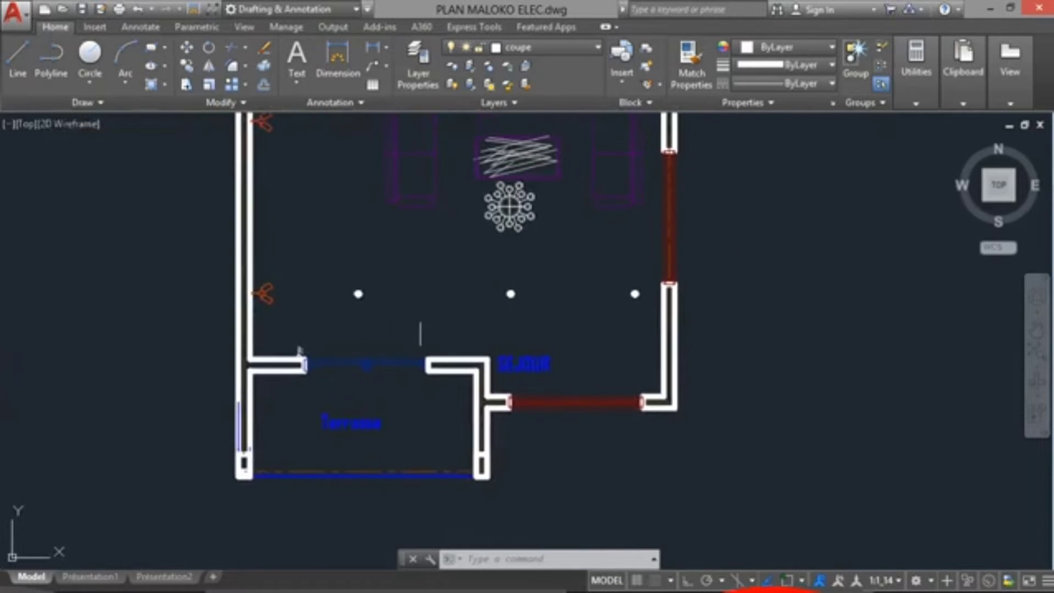
{"action": "scroll", "coordinate": [246, 376], "scroll_direction": "up", "scroll_amount": 2}
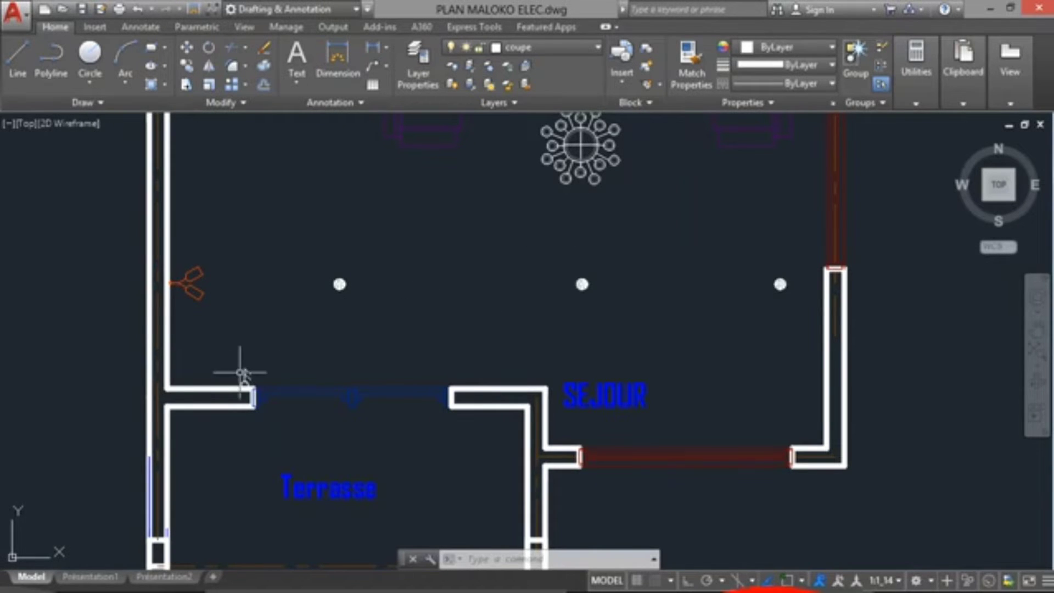
{"action": "scroll", "coordinate": [240, 372], "scroll_direction": "up", "scroll_amount": 2}
{"action": "scroll", "coordinate": [231, 379], "scroll_direction": "down", "scroll_amount": 1}
{"action": "middle_click_drag", "start_coordinate": [266, 372], "coordinate": [451, 331]}
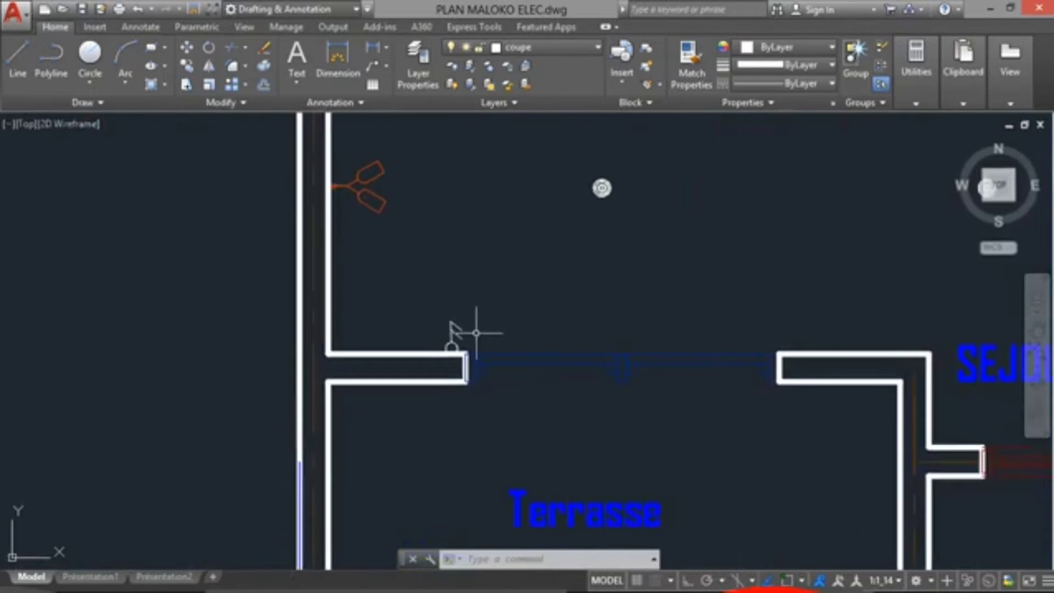
{"action": "scroll", "coordinate": [476, 332], "scroll_direction": "up", "scroll_amount": 3}
{"action": "scroll", "coordinate": [527, 323], "scroll_direction": "down", "scroll_amount": 4}
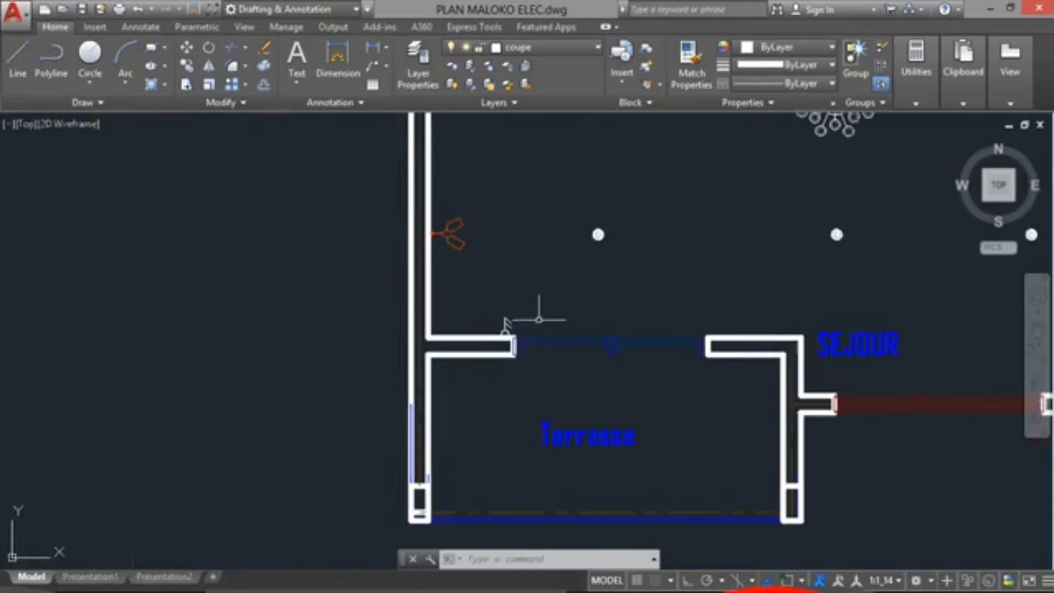
Copy the "Interrupteur double V V" symbol from the legend to just above the wall end beside the terrace opening's two-way switch
{"action": "scroll", "coordinate": [553, 306], "scroll_direction": "down", "scroll_amount": 5}
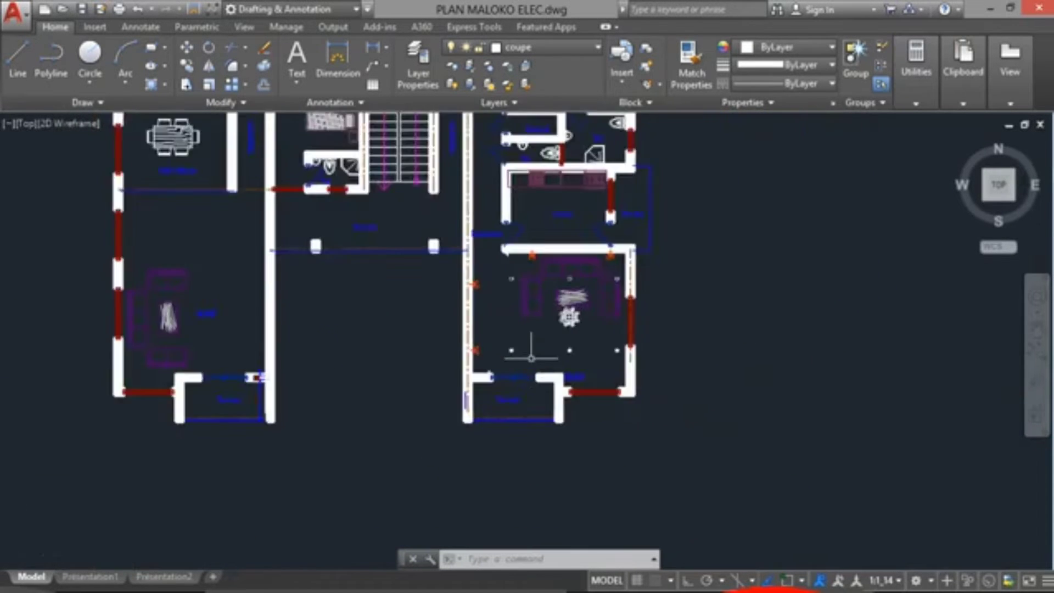
{"action": "scroll", "coordinate": [532, 354], "scroll_direction": "up", "scroll_amount": 3}
{"action": "scroll", "coordinate": [532, 354], "scroll_direction": "down", "scroll_amount": 7}
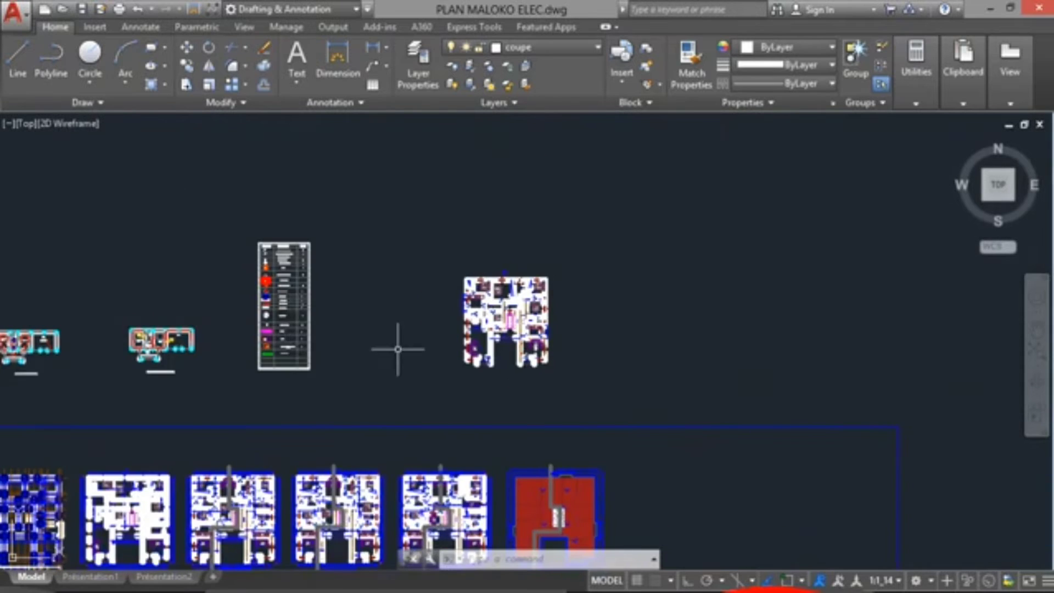
{"action": "scroll", "coordinate": [284, 237], "scroll_direction": "up", "scroll_amount": 8}
{"action": "middle_click_drag", "start_coordinate": [242, 307], "coordinate": [345, 204]}
{"action": "scroll", "coordinate": [185, 334], "scroll_direction": "up", "scroll_amount": 3}
{"action": "left_click", "coordinate": [187, 336]}
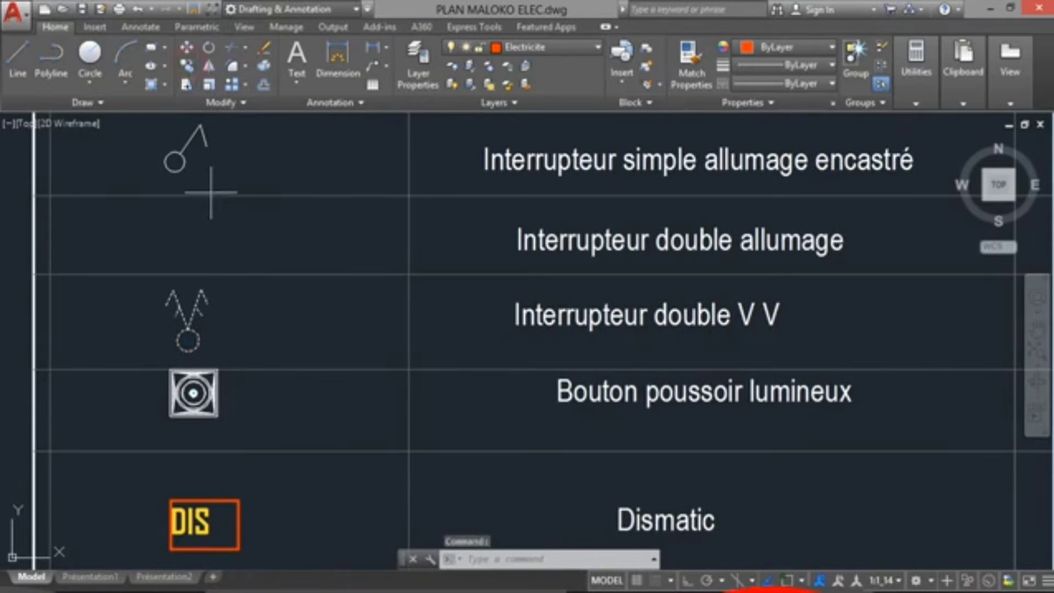
{"action": "type", "text": "co"}
{"action": "key", "text": "Return"}
{"action": "left_click", "coordinate": [188, 336]}
{"action": "scroll", "coordinate": [187, 337], "scroll_direction": "down", "scroll_amount": 10}
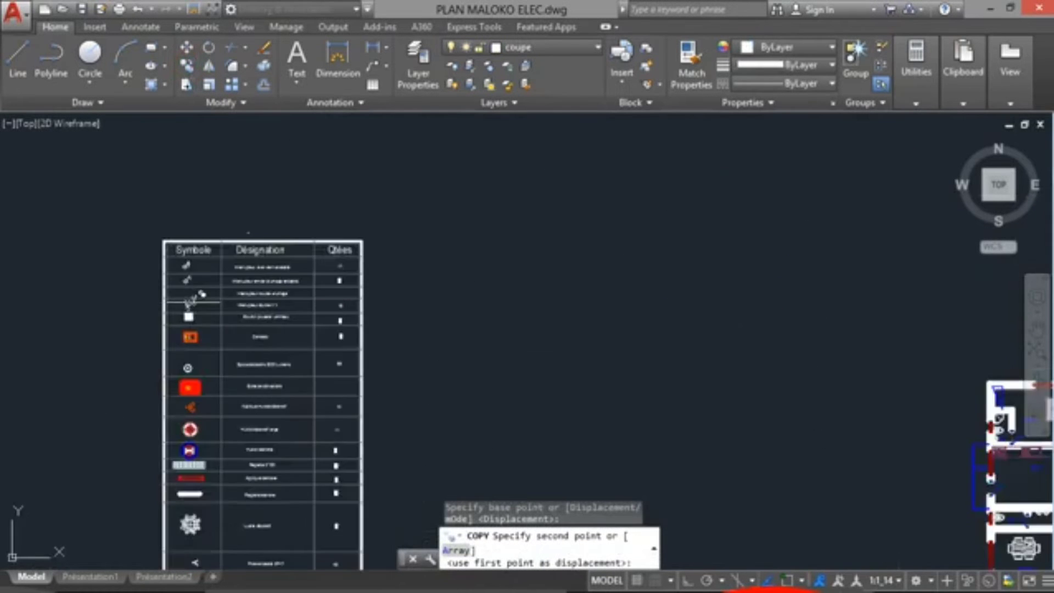
{"action": "scroll", "coordinate": [471, 401], "scroll_direction": "up", "scroll_amount": 6}
{"action": "scroll", "coordinate": [471, 401], "scroll_direction": "up", "scroll_amount": 5}
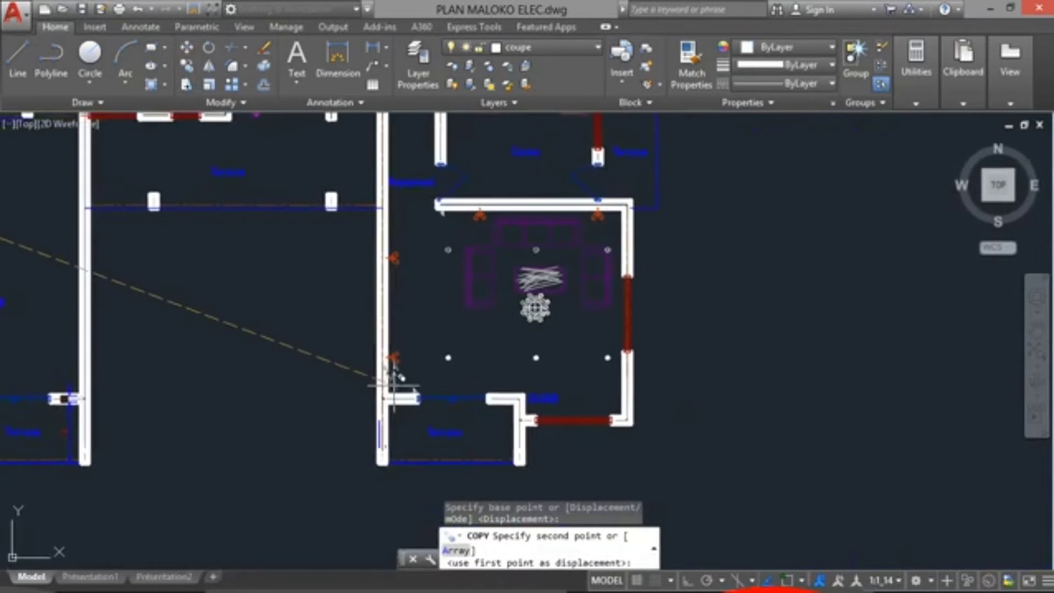
{"action": "left_click", "coordinate": [438, 348]}
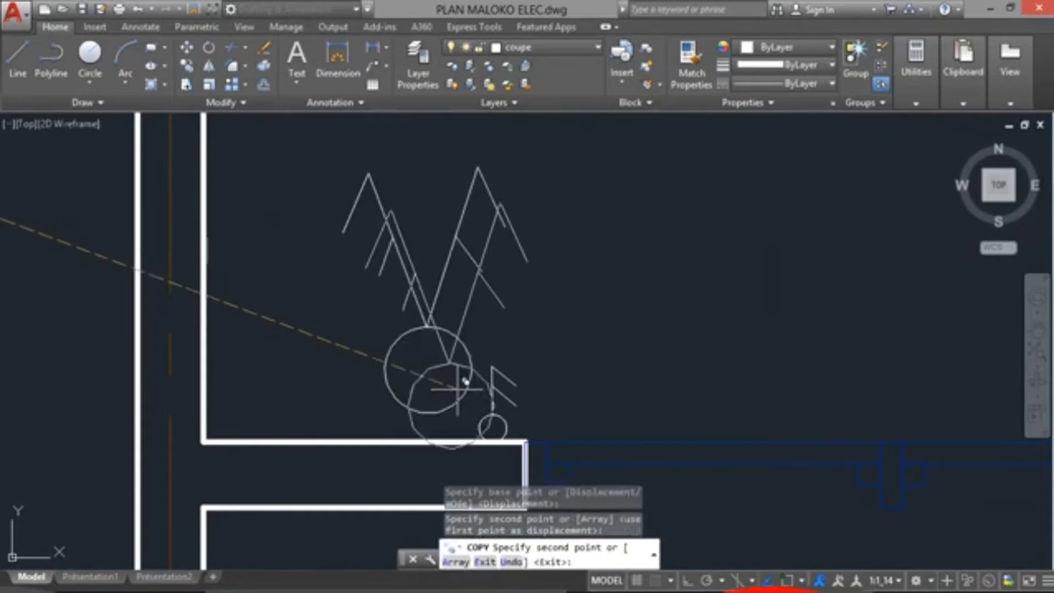
{"action": "key", "text": "Escape"}
Scale the copied double two-way switch symbol down to roughly a quarter of its size about its circle's centre
{"action": "left_click", "coordinate": [460, 341]}
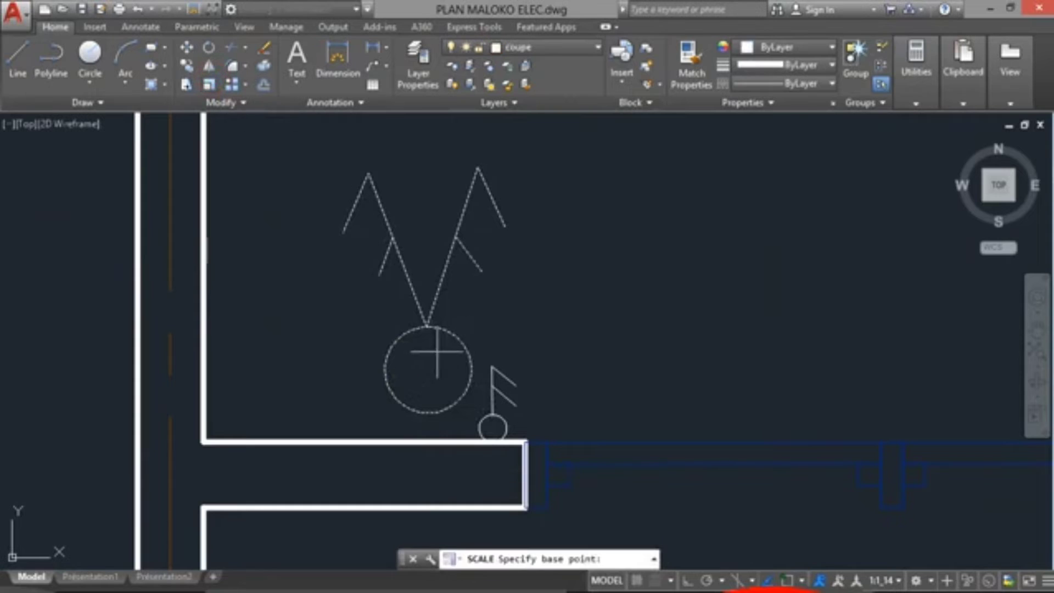
{"action": "left_click", "coordinate": [427, 372]}
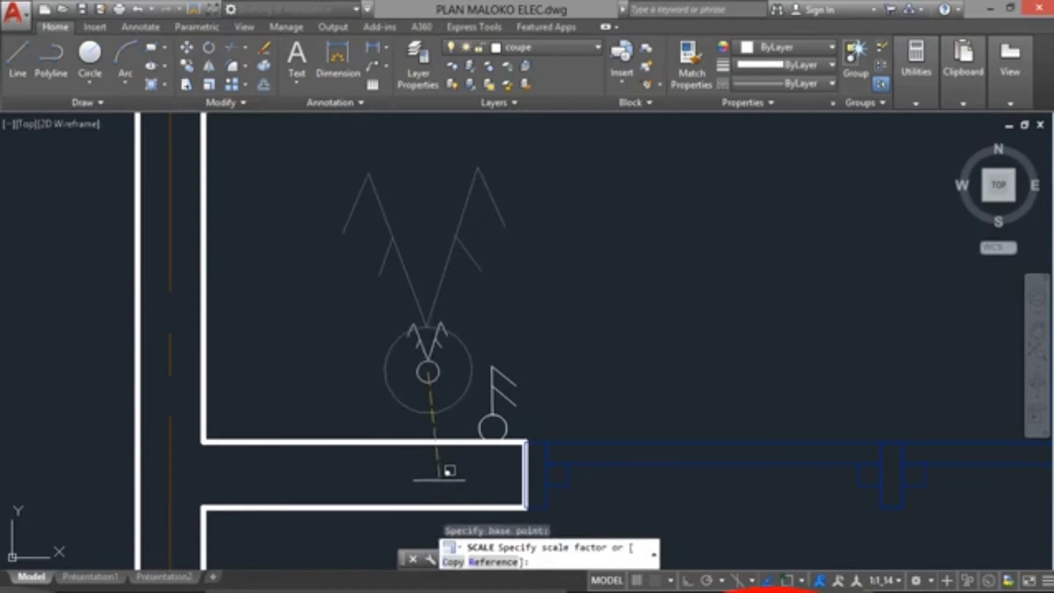
{"action": "left_click", "coordinate": [439, 480]}
Move the reduced double switch symbol down so that its circle rests on the wall just left of the two-way switch
{"action": "left_click", "coordinate": [428, 372]}
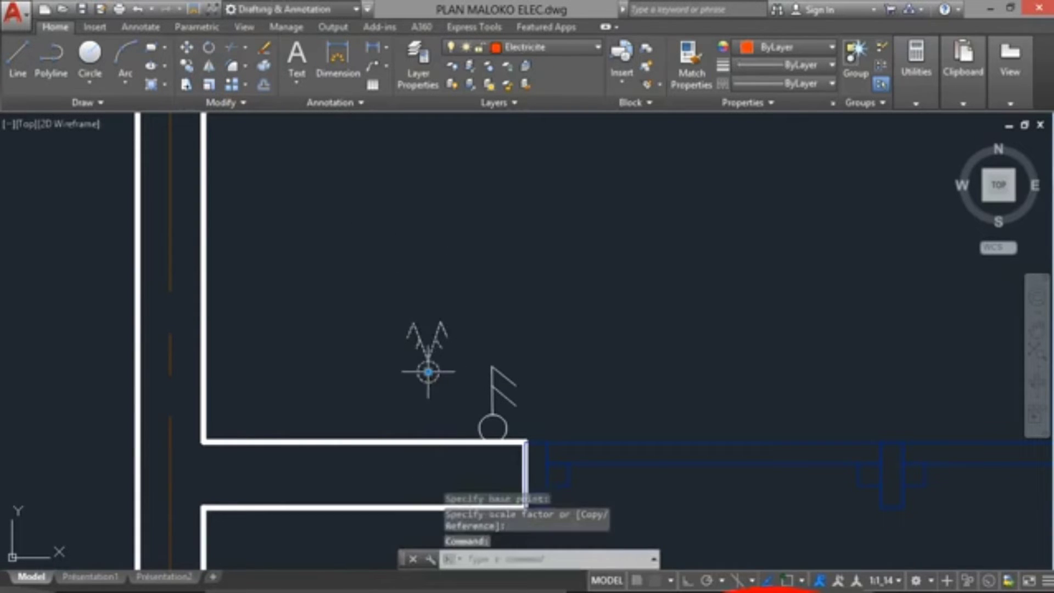
{"action": "left_click", "coordinate": [428, 372]}
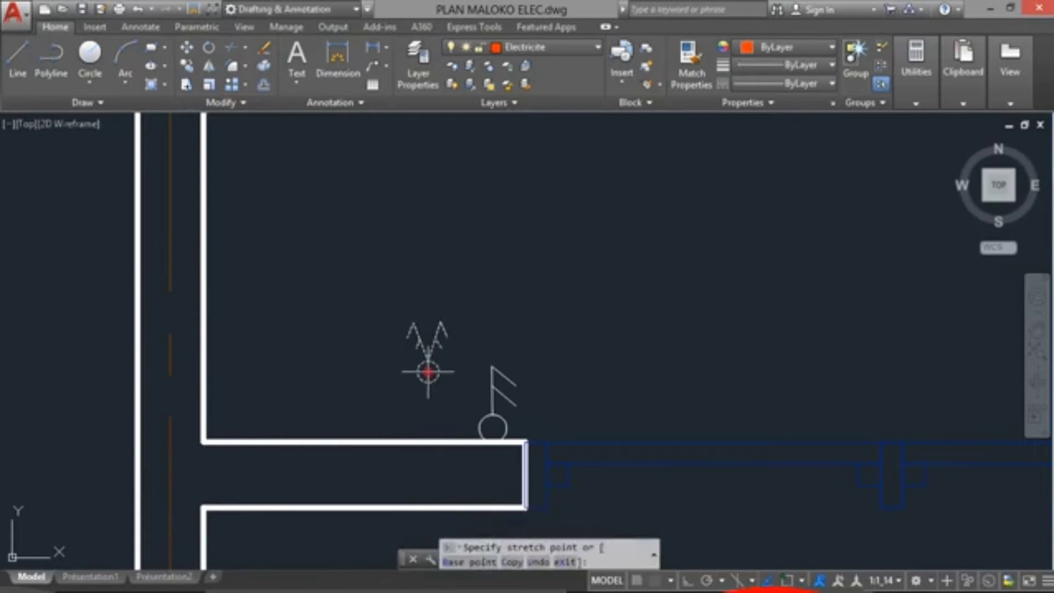
{"action": "left_click", "coordinate": [450, 429]}
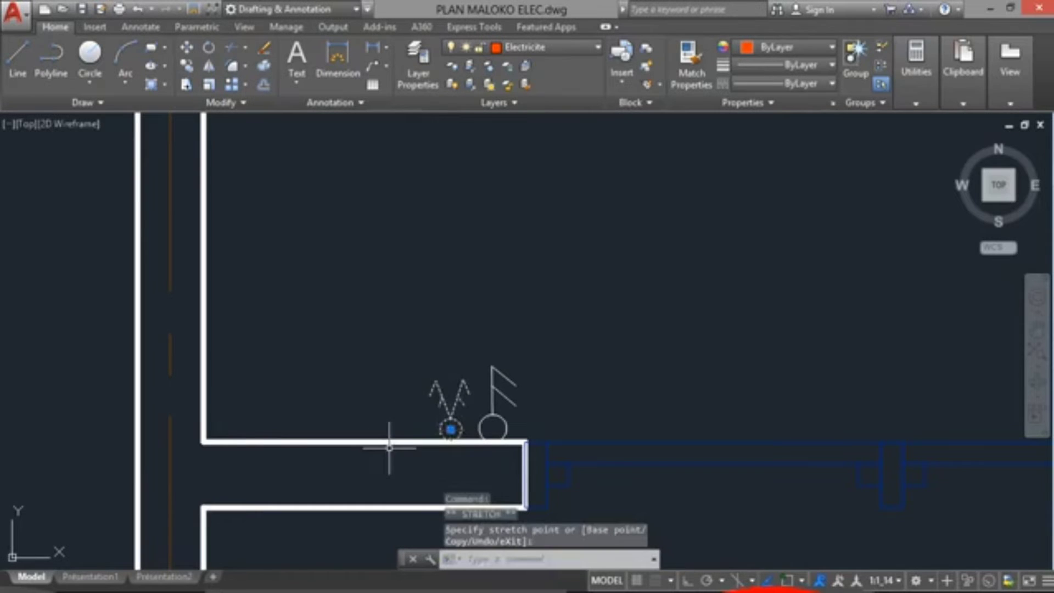
{"action": "key", "text": "Escape"}
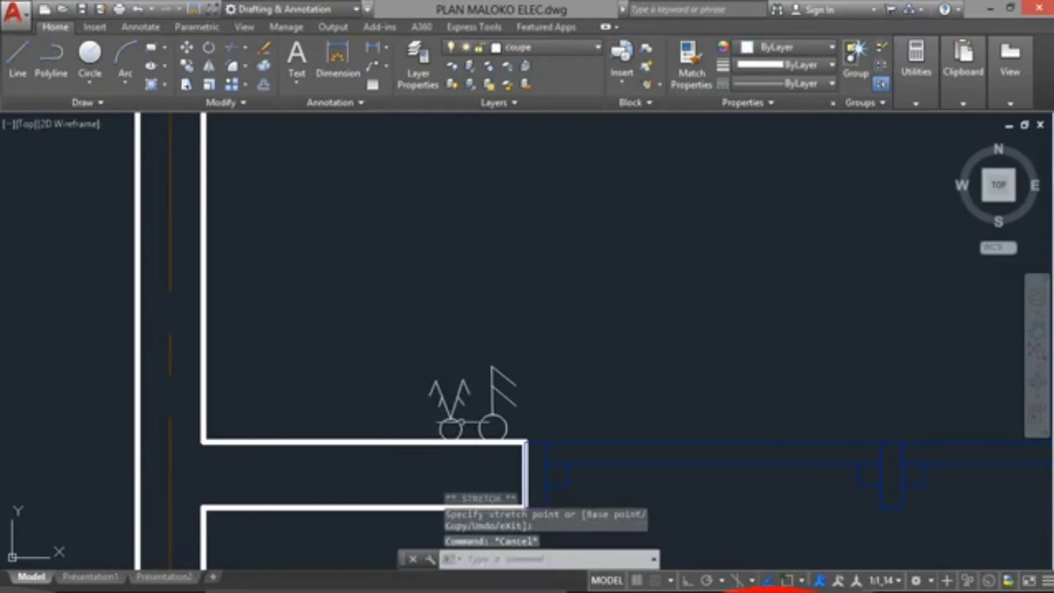
Check the placement of the two switches beside the terrace opening against the living room's walls and lights
{"action": "scroll", "coordinate": [451, 384], "scroll_direction": "down", "scroll_amount": 4}
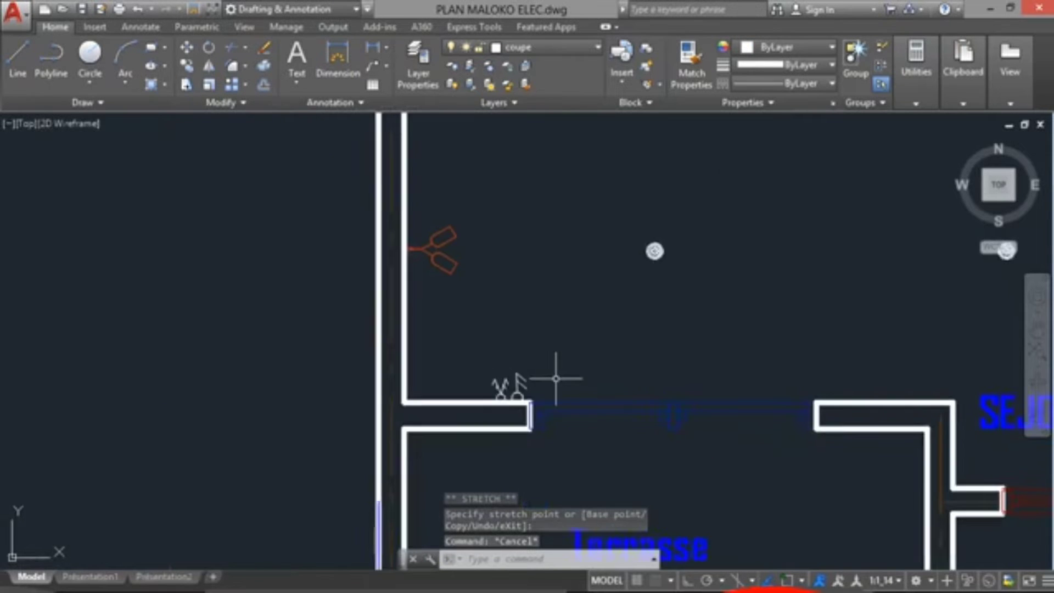
{"action": "scroll", "coordinate": [456, 365], "scroll_direction": "up", "scroll_amount": 4}
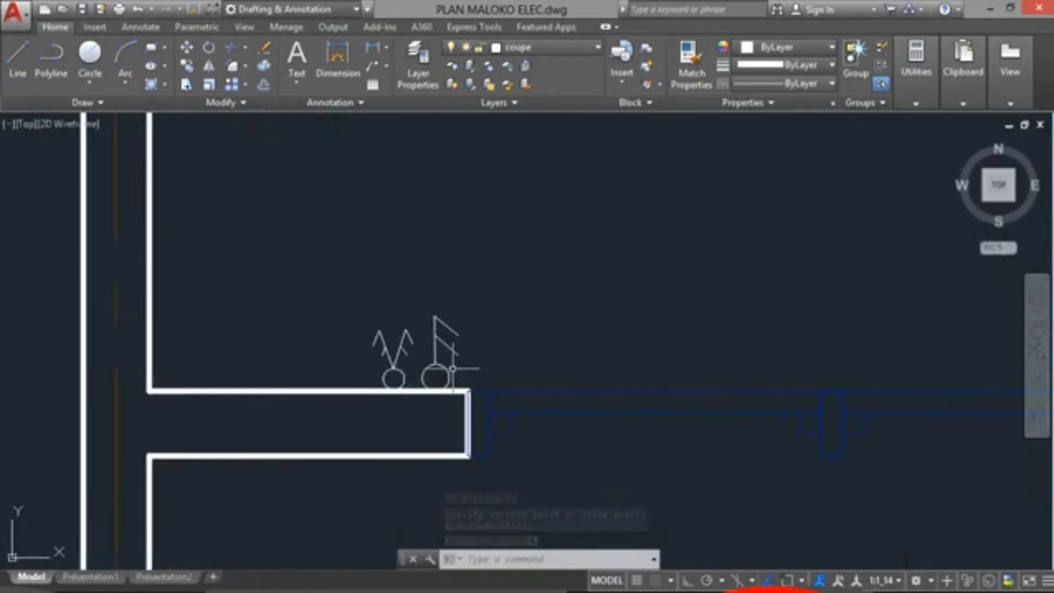
{"action": "scroll", "coordinate": [466, 364], "scroll_direction": "down", "scroll_amount": 4}
{"action": "scroll", "coordinate": [513, 360], "scroll_direction": "down", "scroll_amount": 5}
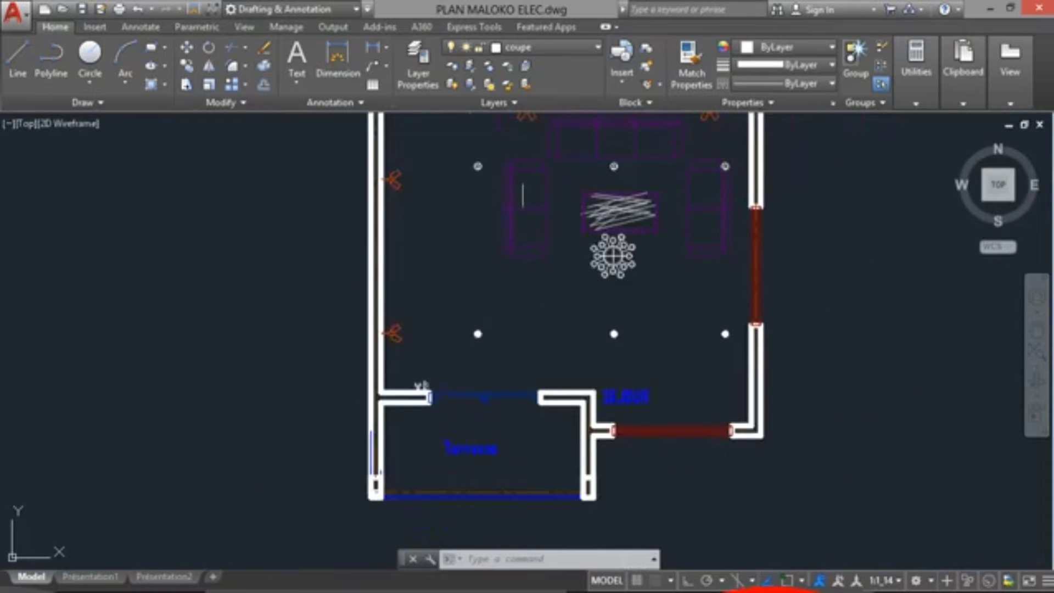
{"action": "scroll", "coordinate": [410, 394], "scroll_direction": "up", "scroll_amount": 2}
{"action": "scroll", "coordinate": [471, 366], "scroll_direction": "down", "scroll_amount": 3}
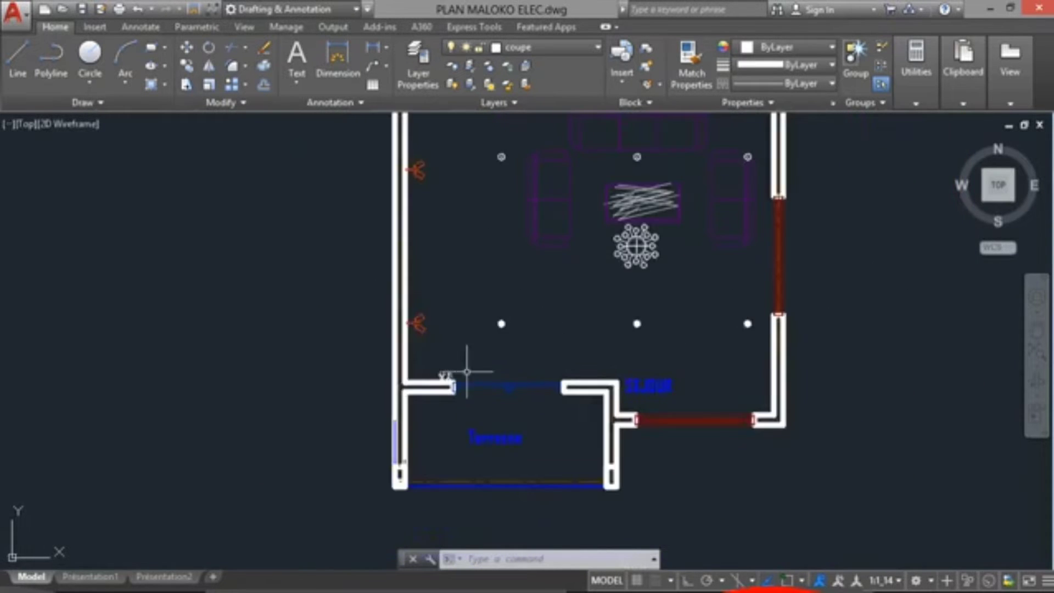
{"action": "scroll", "coordinate": [444, 368], "scroll_direction": "up", "scroll_amount": 5}
{"action": "scroll", "coordinate": [443, 367], "scroll_direction": "down", "scroll_amount": 2}
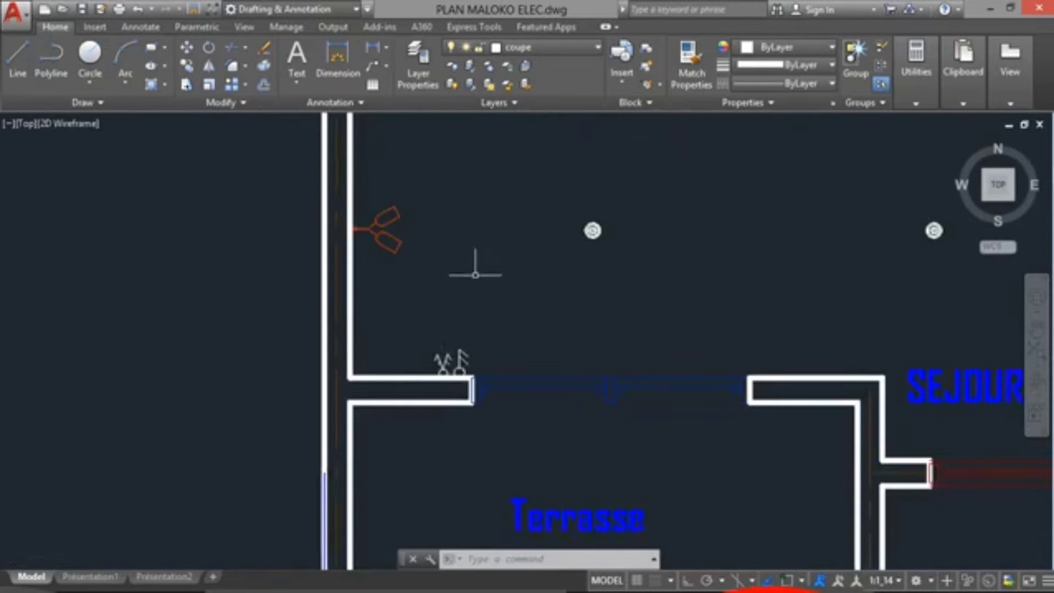
{"action": "scroll", "coordinate": [478, 267], "scroll_direction": "down", "scroll_amount": 2}
{"action": "scroll", "coordinate": [477, 335], "scroll_direction": "up", "scroll_amount": 2}
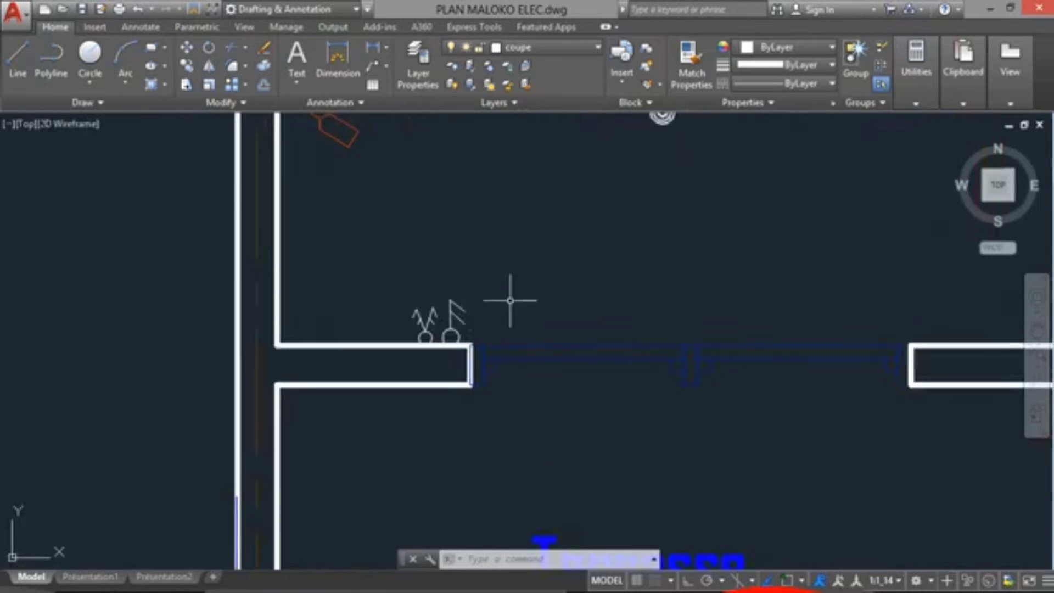
Copy the double two-way switch beside the terrace opening to the living room's upper wall end near Degagement, just right of its two-way switch
{"action": "scroll", "coordinate": [511, 300], "scroll_direction": "down", "scroll_amount": 1}
{"action": "middle_click_drag", "start_coordinate": [512, 291], "coordinate": [468, 342]}
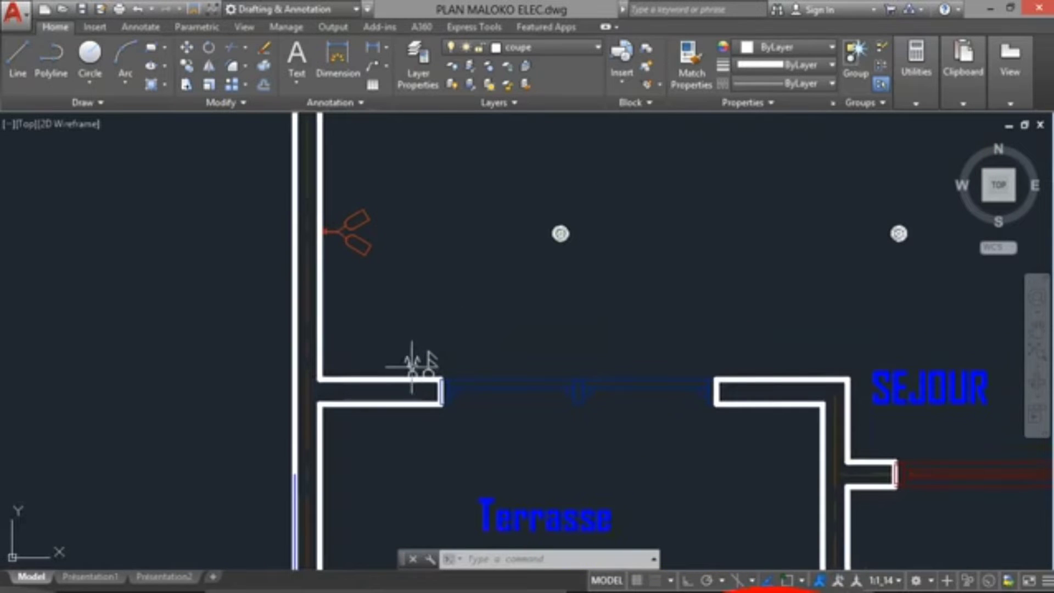
{"action": "left_click", "coordinate": [412, 366]}
{"action": "left_click", "coordinate": [188, 67]}
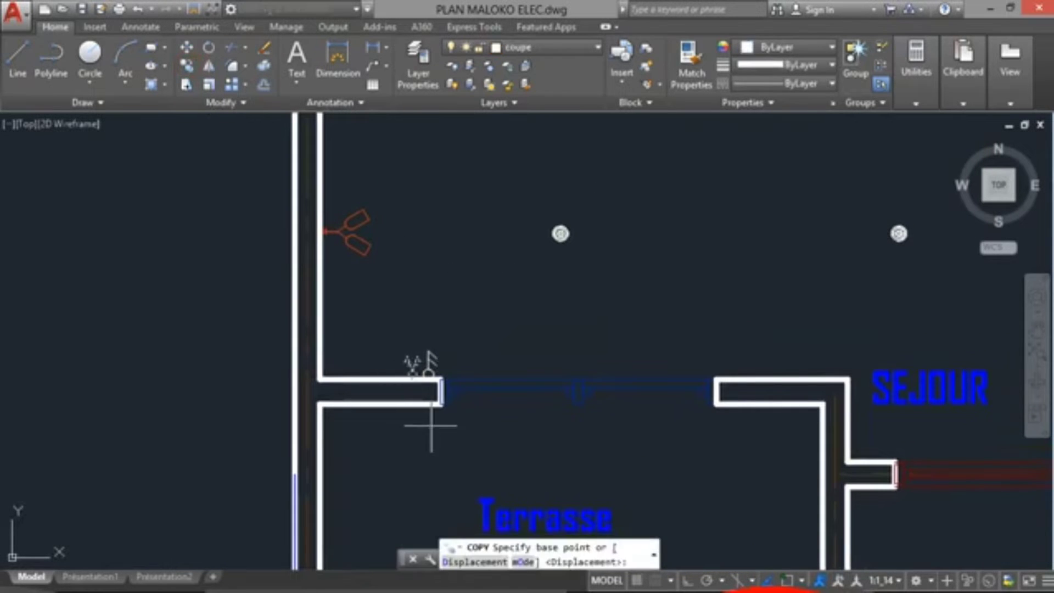
{"action": "left_click", "coordinate": [411, 369]}
{"action": "scroll", "coordinate": [437, 342], "scroll_direction": "down", "scroll_amount": 6}
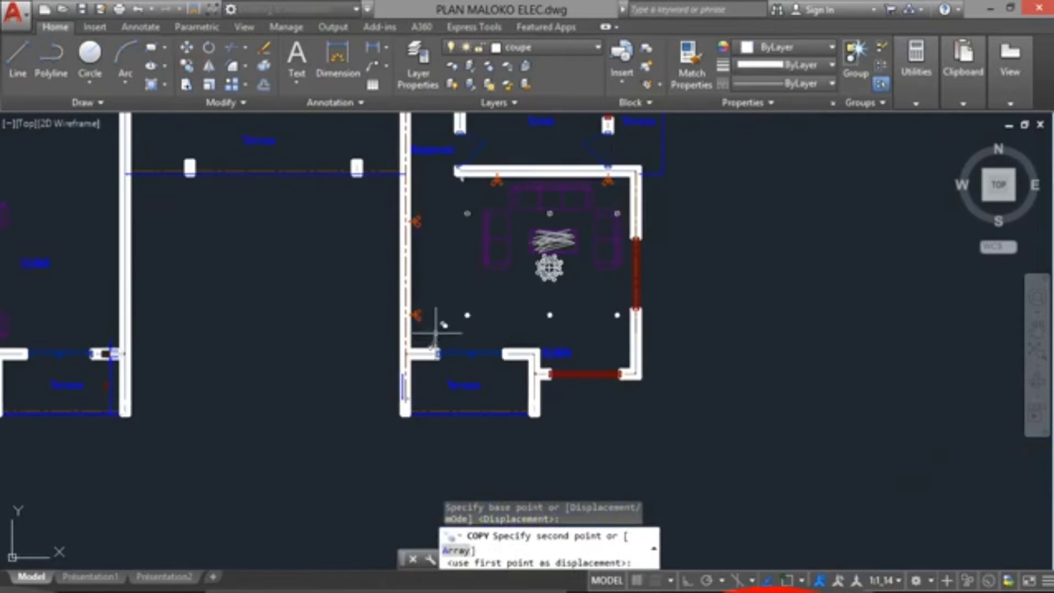
{"action": "middle_click_drag", "start_coordinate": [463, 244], "coordinate": [423, 355]}
{"action": "scroll", "coordinate": [422, 316], "scroll_direction": "up", "scroll_amount": 4}
{"action": "scroll", "coordinate": [418, 316], "scroll_direction": "up", "scroll_amount": 4}
{"action": "scroll", "coordinate": [407, 351], "scroll_direction": "down", "scroll_amount": 4}
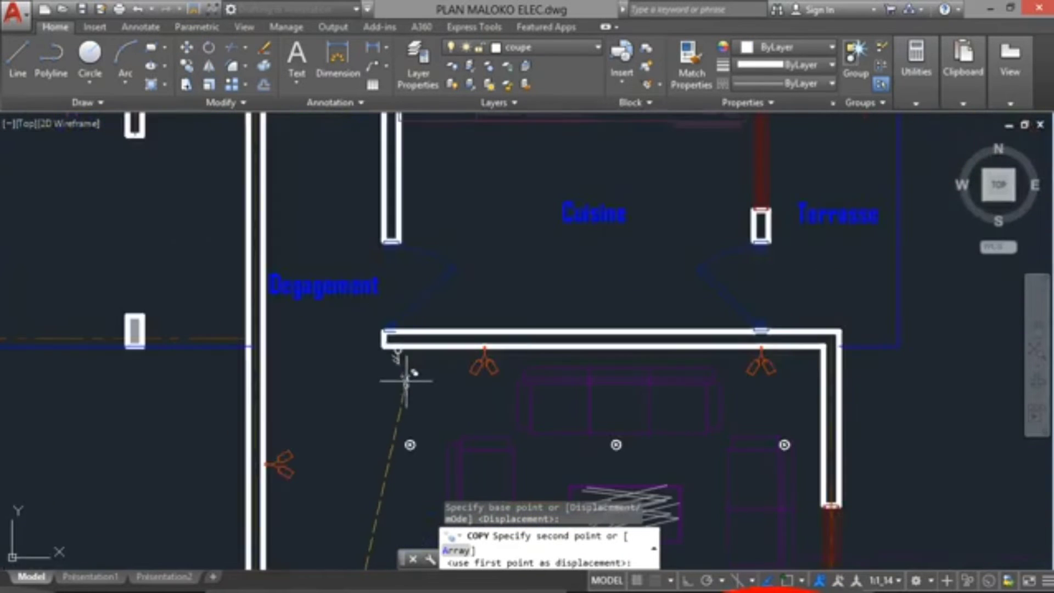
{"action": "scroll", "coordinate": [411, 346], "scroll_direction": "up", "scroll_amount": 7}
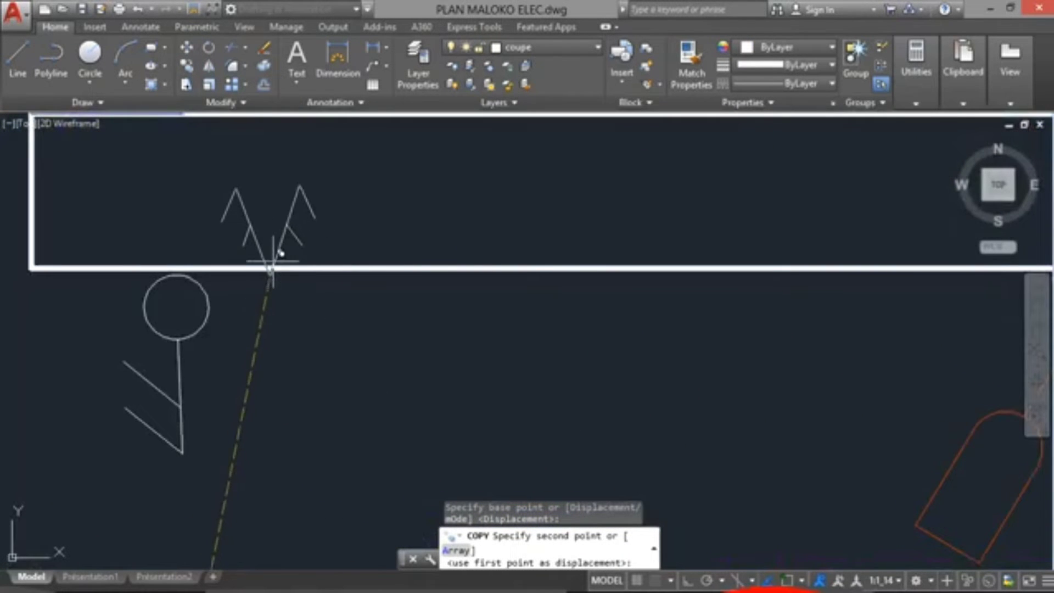
{"action": "left_click", "coordinate": [271, 269]}
{"action": "key", "text": "Escape"}
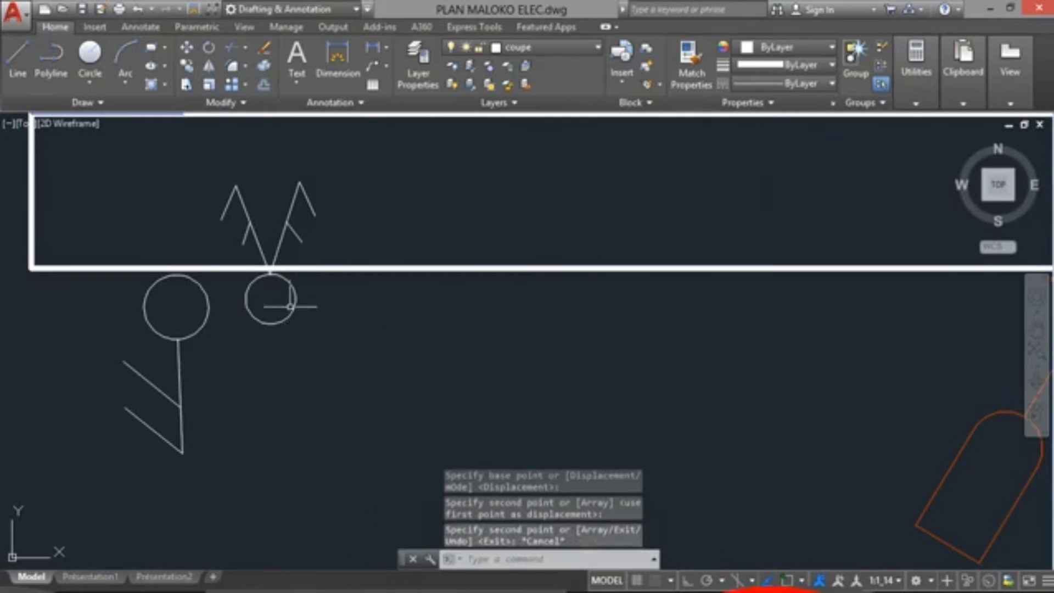
Rotate the copied double switch about 175° around its circle's centre so that it points down into the living room
{"action": "left_click", "coordinate": [283, 239]}
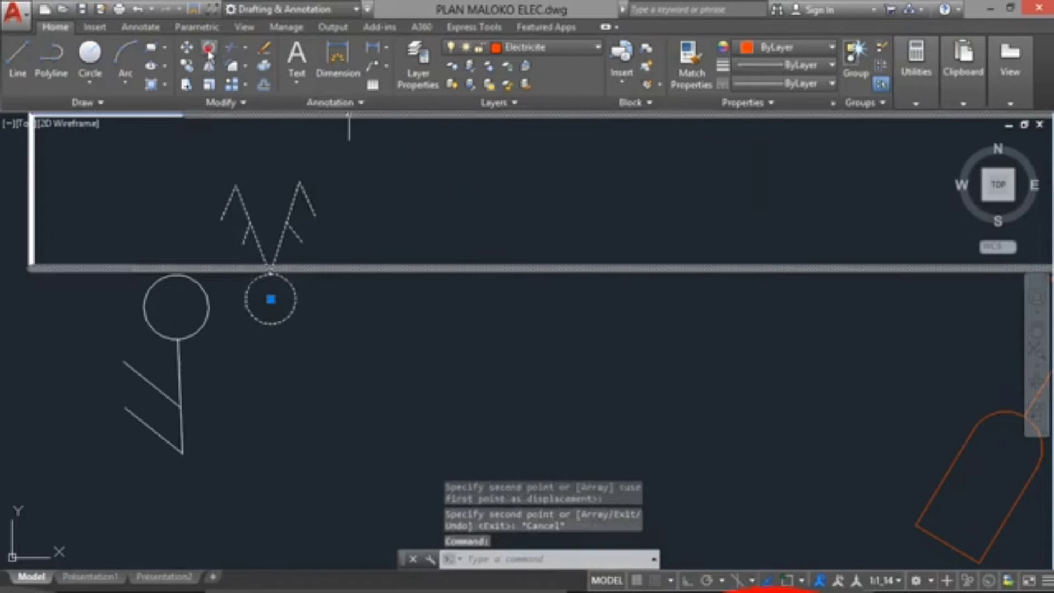
{"action": "left_click", "coordinate": [209, 51]}
{"action": "left_click", "coordinate": [273, 299]}
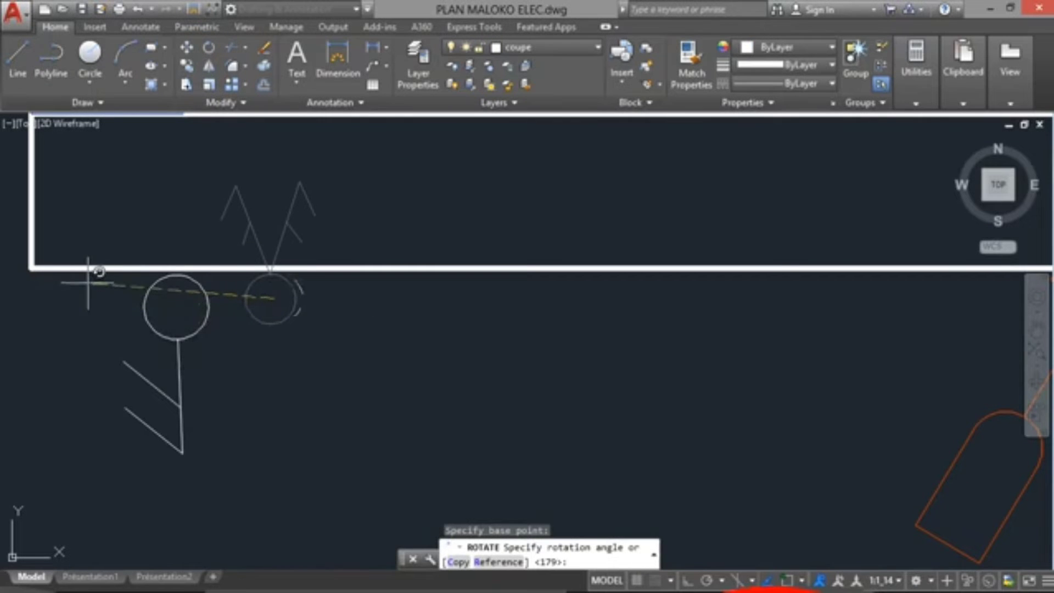
{"action": "left_click", "coordinate": [92, 304]}
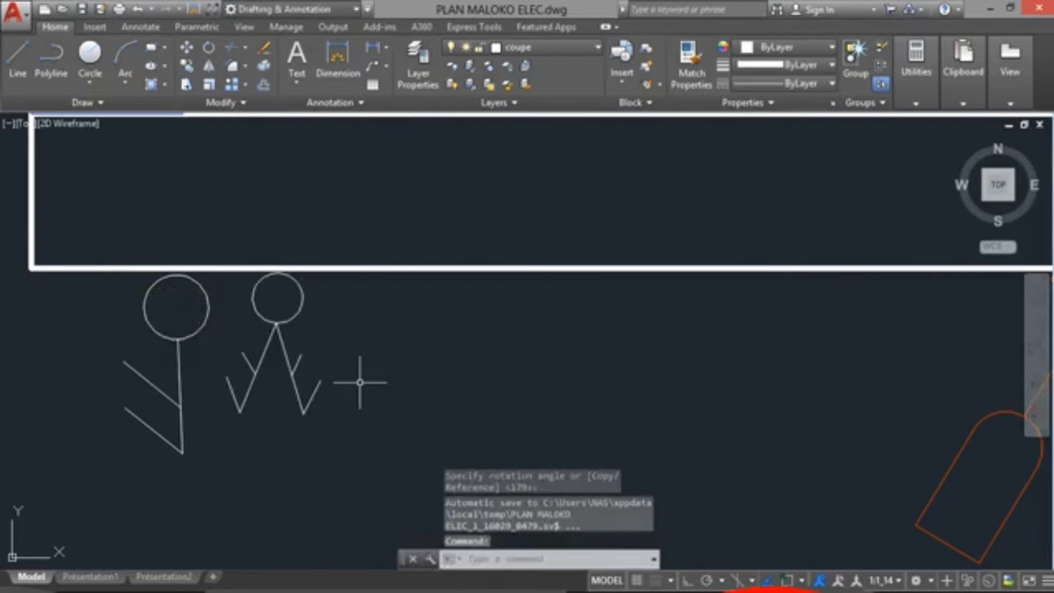
Move the rotated double switch slightly so that its circle touches the underside of the upper wall
{"action": "scroll", "coordinate": [379, 374], "scroll_direction": "down", "scroll_amount": 3}
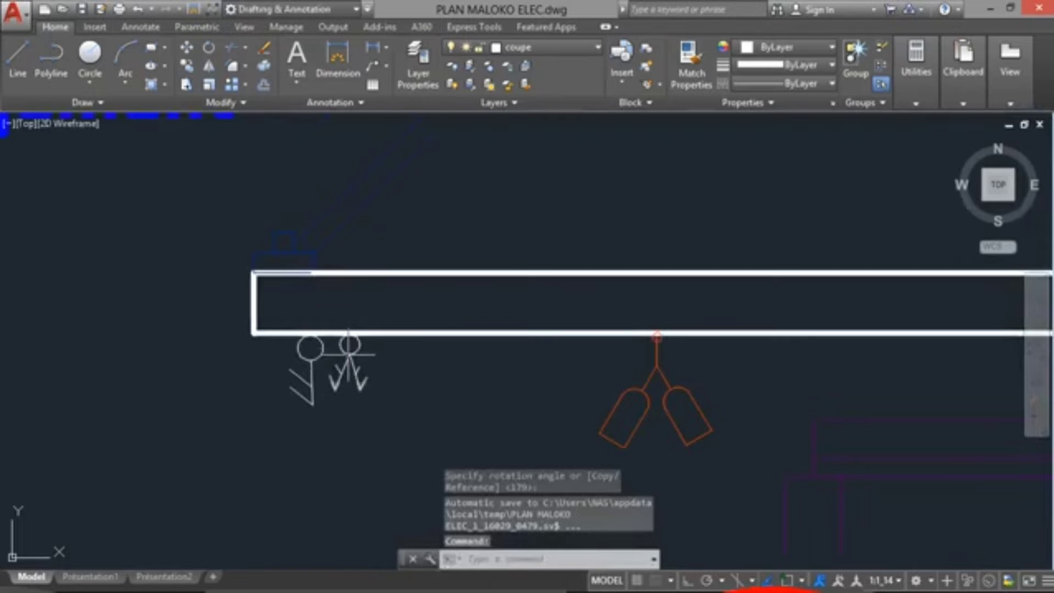
{"action": "left_click", "coordinate": [352, 347]}
{"action": "scroll", "coordinate": [349, 346], "scroll_direction": "up", "scroll_amount": 5}
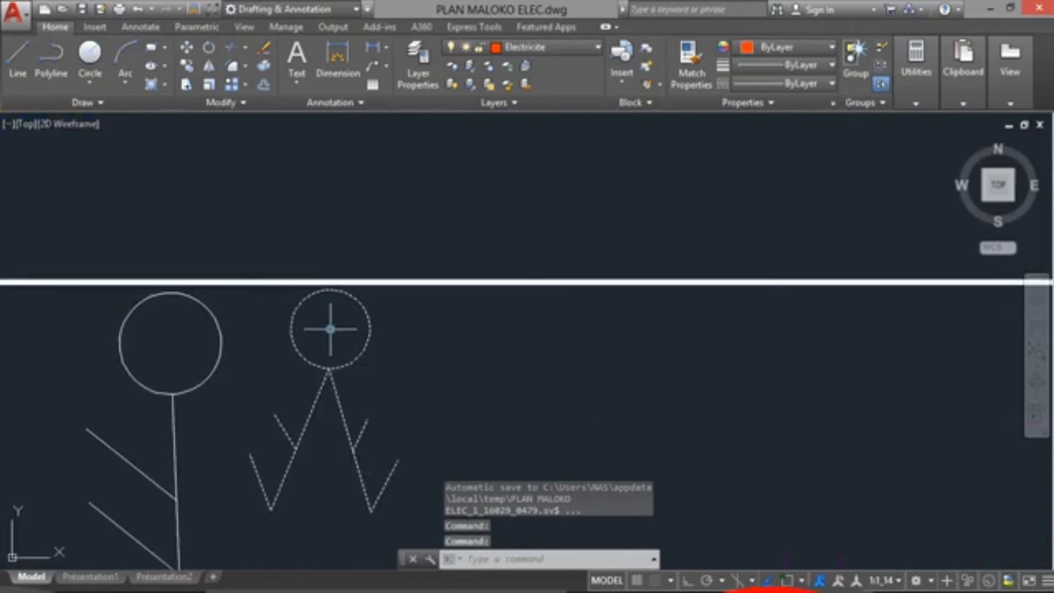
{"action": "left_click", "coordinate": [330, 330]}
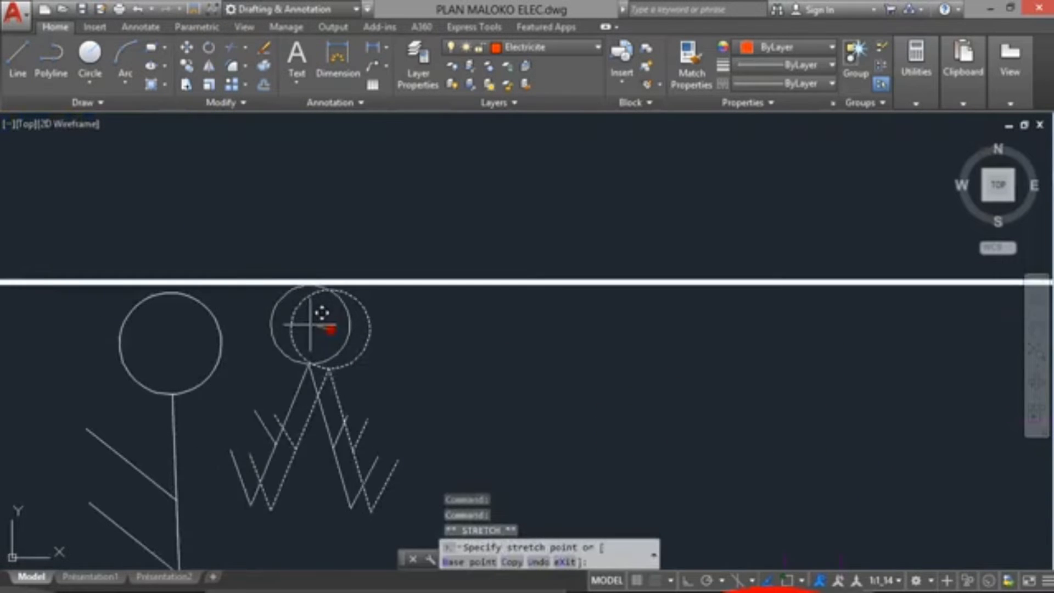
{"action": "scroll", "coordinate": [489, 401], "scroll_direction": "down", "scroll_amount": 3}
{"action": "key", "text": "Escape"}
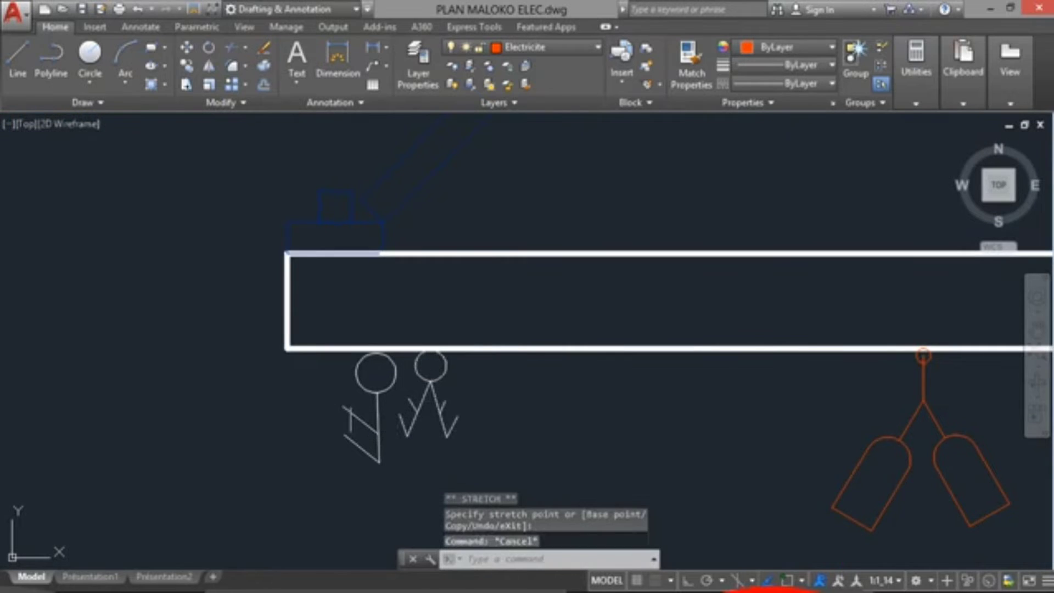
Move the neighbouring two-way switch up so that its circle touches the underside of the same wall
{"action": "scroll", "coordinate": [377, 396], "scroll_direction": "up", "scroll_amount": 4}
{"action": "scroll", "coordinate": [377, 382], "scroll_direction": "down", "scroll_amount": 2}
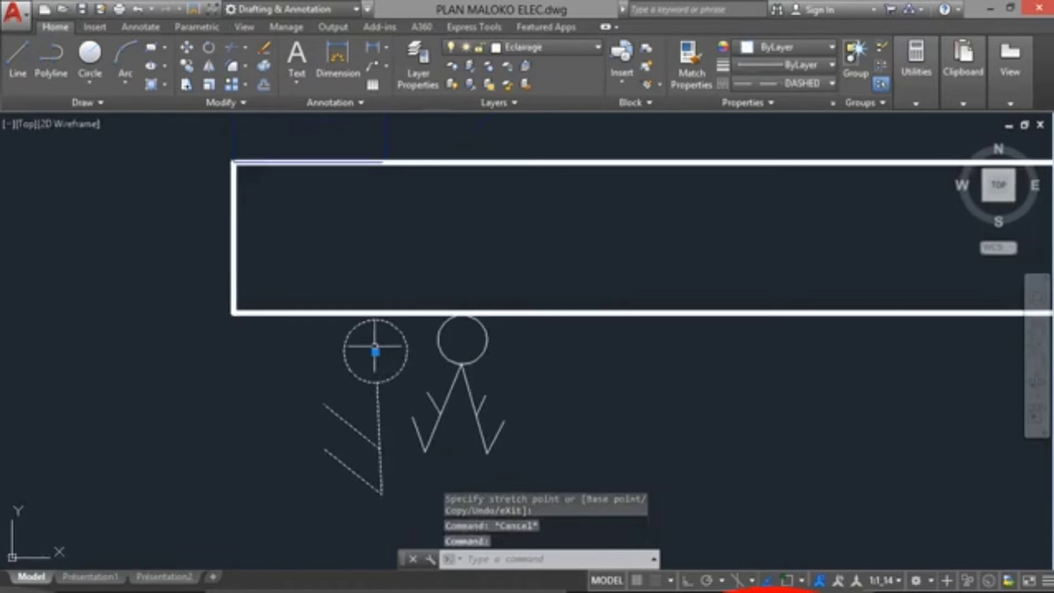
{"action": "left_click", "coordinate": [376, 352]}
{"action": "left_click", "coordinate": [373, 345]}
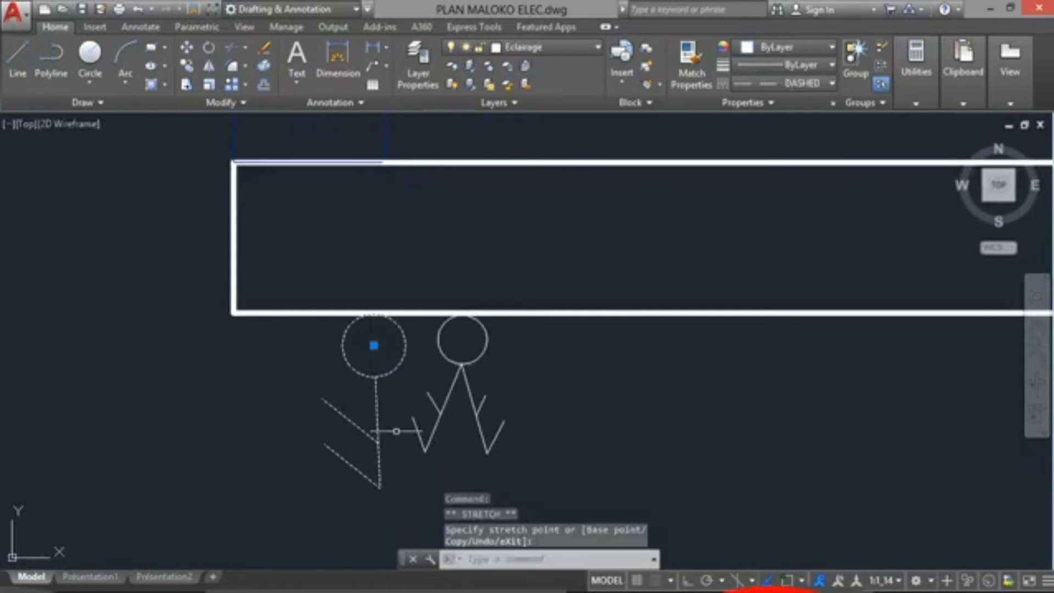
{"action": "key", "text": "Escape"}
Scale the two-way switch down about its circle's centre until its circle roughly matches the double switch's circle
{"action": "left_click", "coordinate": [372, 401]}
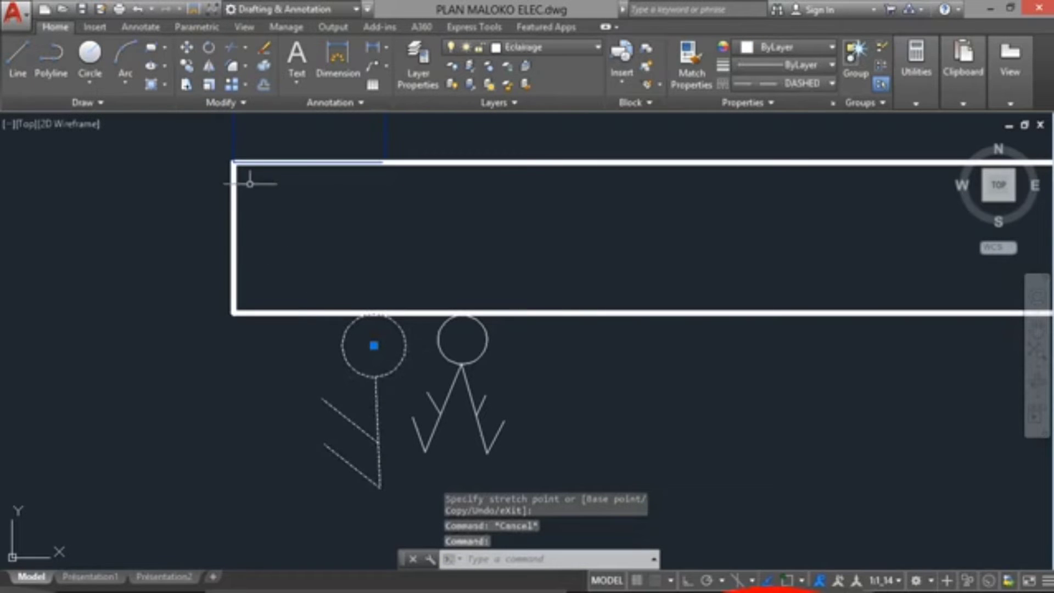
{"action": "left_click", "coordinate": [208, 84]}
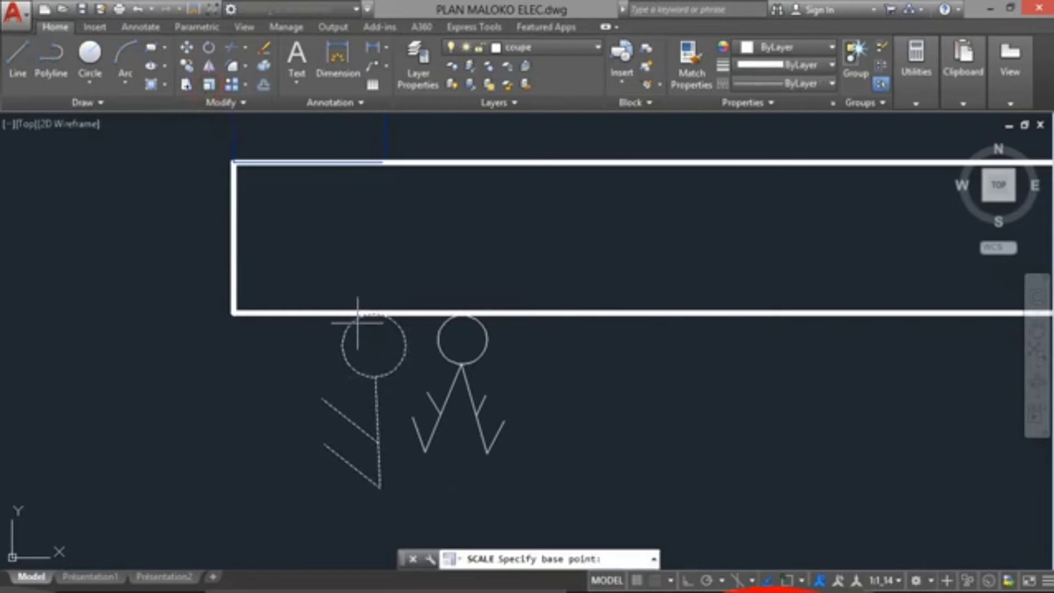
{"action": "left_click", "coordinate": [376, 346]}
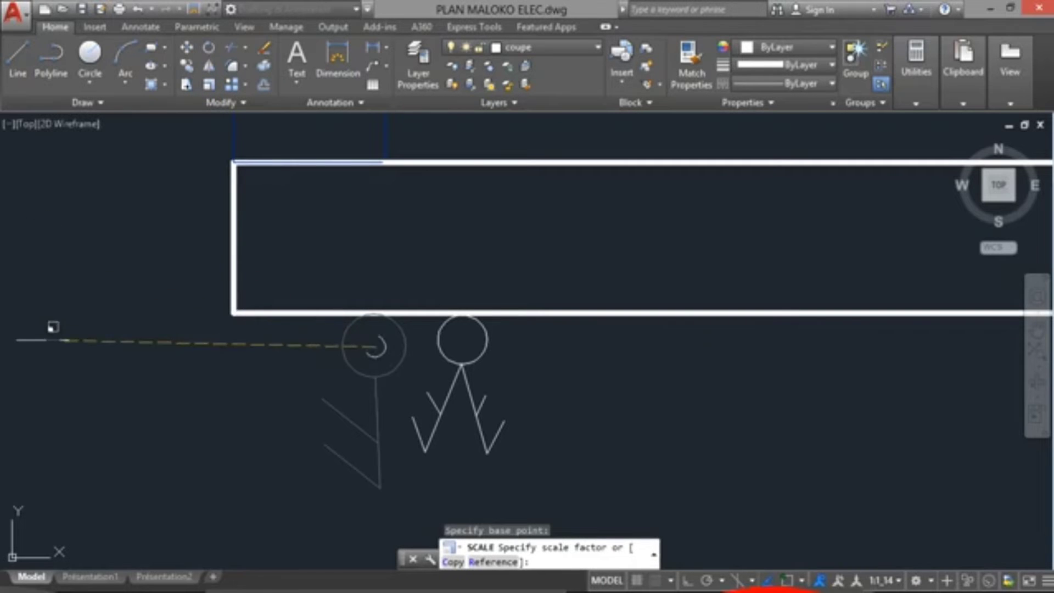
{"action": "scroll", "coordinate": [55, 335], "scroll_direction": "down", "scroll_amount": 5}
{"action": "middle_click_drag", "start_coordinate": [14, 343], "coordinate": [288, 362]}
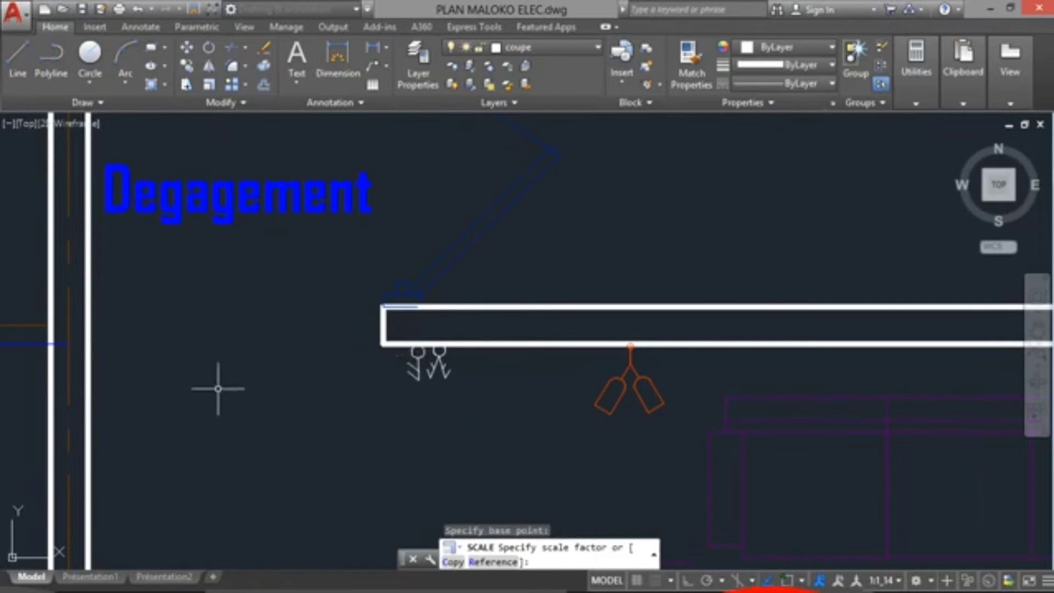
{"action": "scroll", "coordinate": [434, 395], "scroll_direction": "up", "scroll_amount": 4}
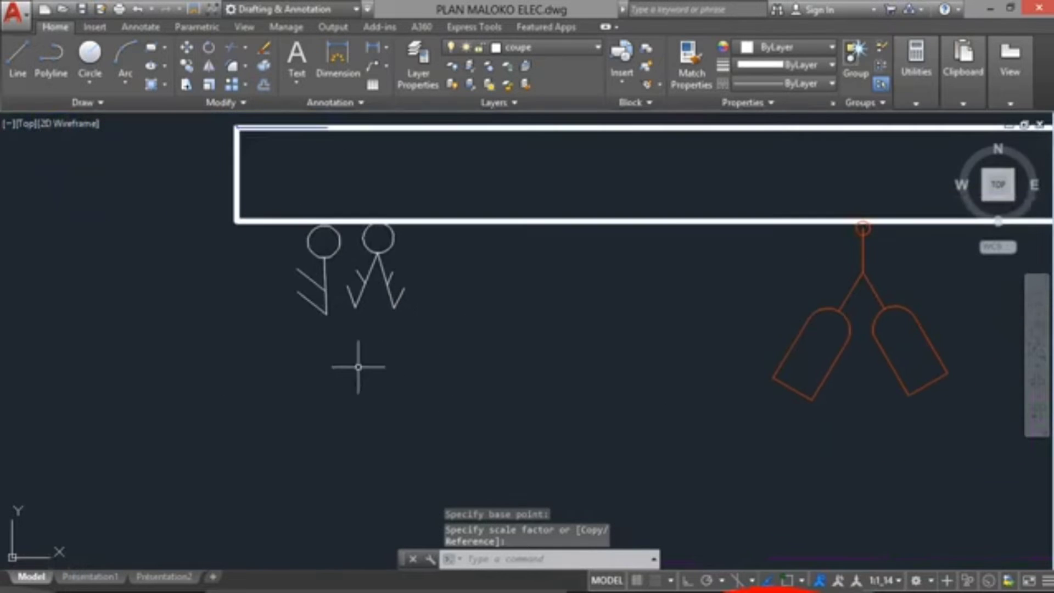
Move the reduced two-way switch up against the underside of the wall, level with the double switch
{"action": "scroll", "coordinate": [343, 238], "scroll_direction": "up", "scroll_amount": 4}
{"action": "left_click", "coordinate": [299, 237]}
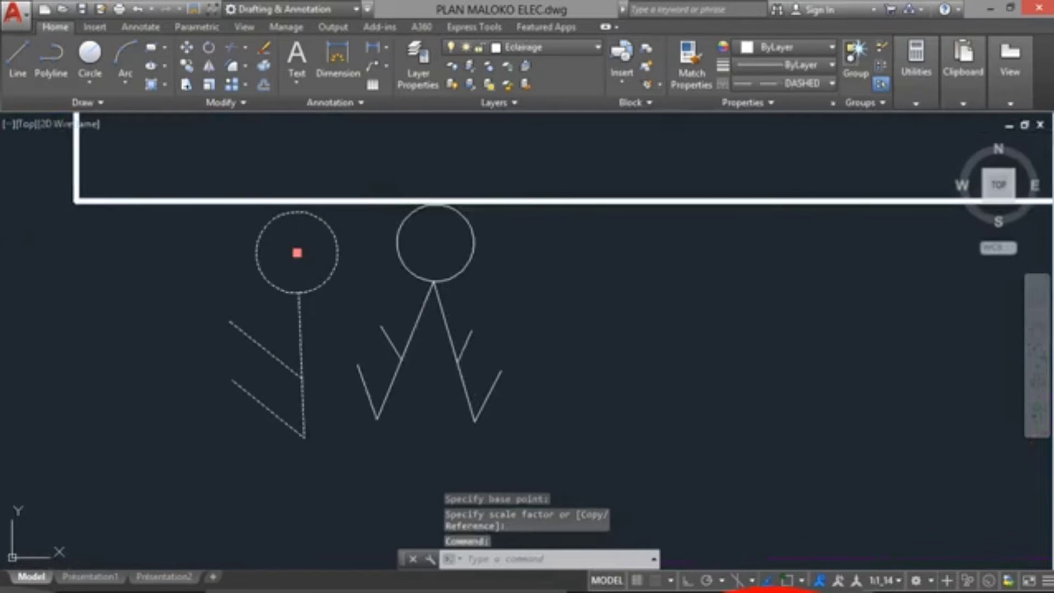
{"action": "left_click", "coordinate": [297, 252]}
{"action": "scroll", "coordinate": [391, 290], "scroll_direction": "down", "scroll_amount": 2}
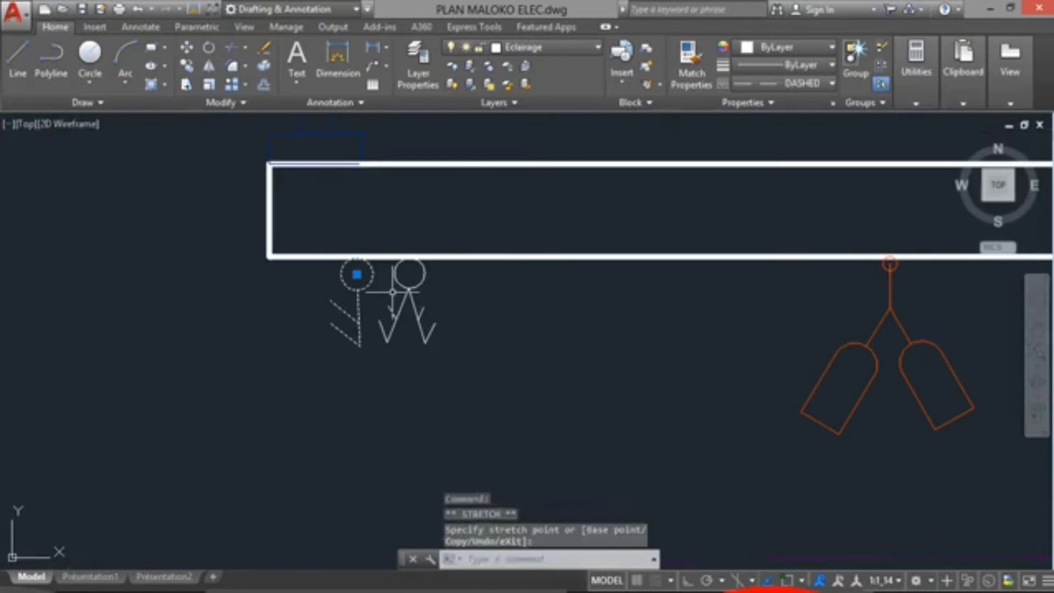
{"action": "scroll", "coordinate": [427, 364], "scroll_direction": "down", "scroll_amount": 2}
{"action": "key", "text": "Escape"}
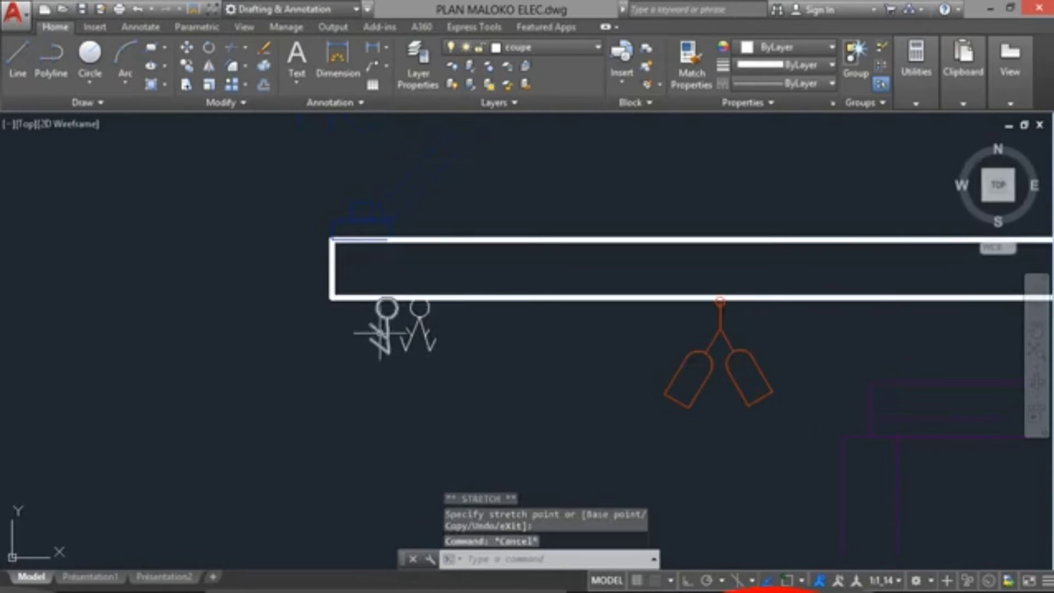
Copy the reduced two-way switch to the free space above and left of the double switch beside the terrace opening
{"action": "scroll", "coordinate": [391, 324], "scroll_direction": "up", "scroll_amount": 4}
{"action": "left_click", "coordinate": [391, 319]}
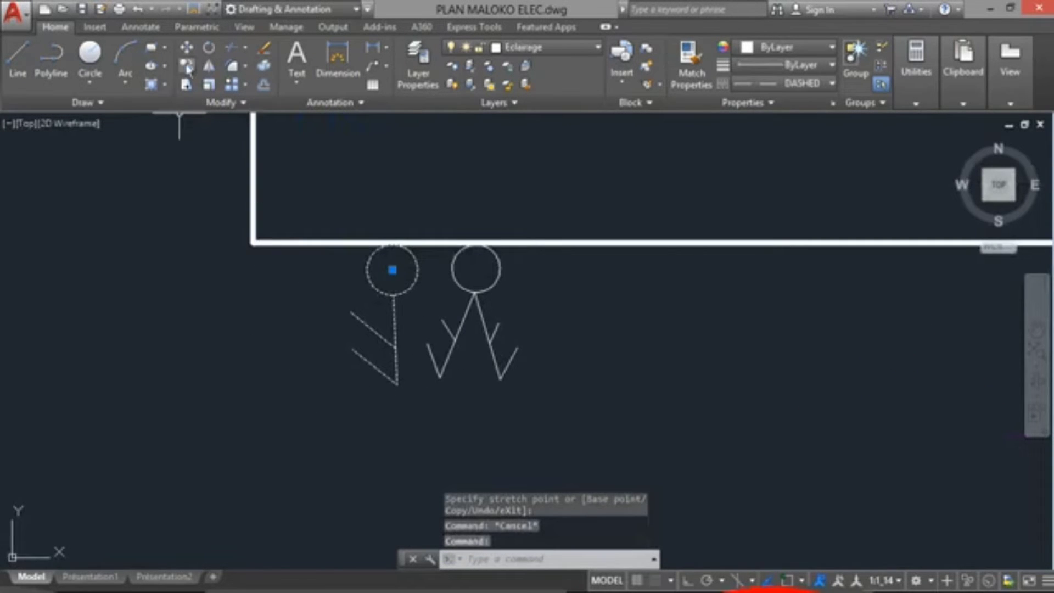
{"action": "left_click", "coordinate": [187, 65]}
{"action": "left_click", "coordinate": [392, 269]}
{"action": "scroll", "coordinate": [306, 319], "scroll_direction": "down", "scroll_amount": 4}
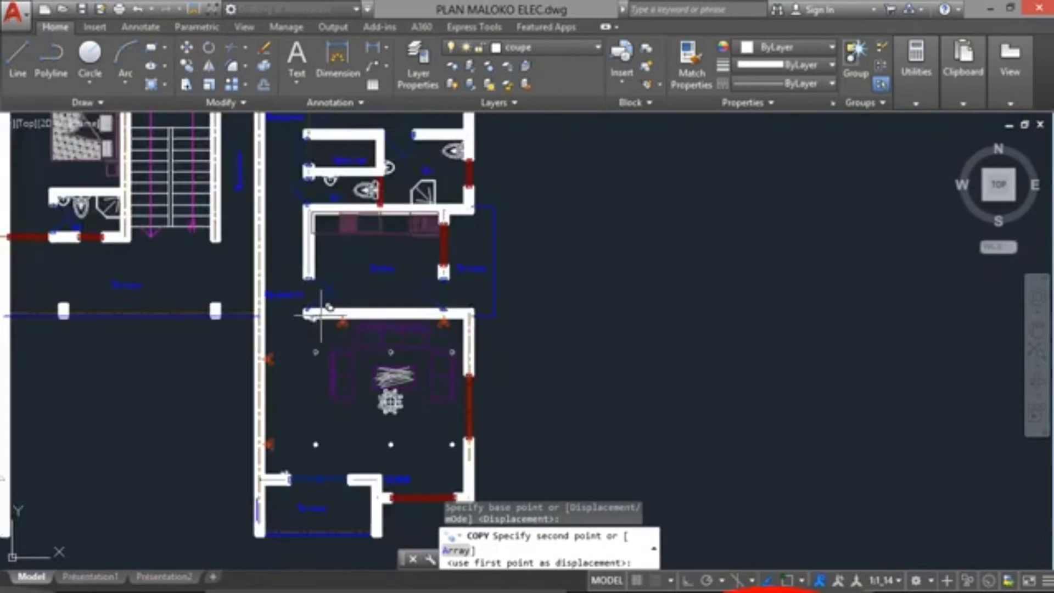
{"action": "scroll", "coordinate": [352, 422], "scroll_direction": "down", "scroll_amount": 2}
{"action": "scroll", "coordinate": [352, 422], "scroll_direction": "up", "scroll_amount": 6}
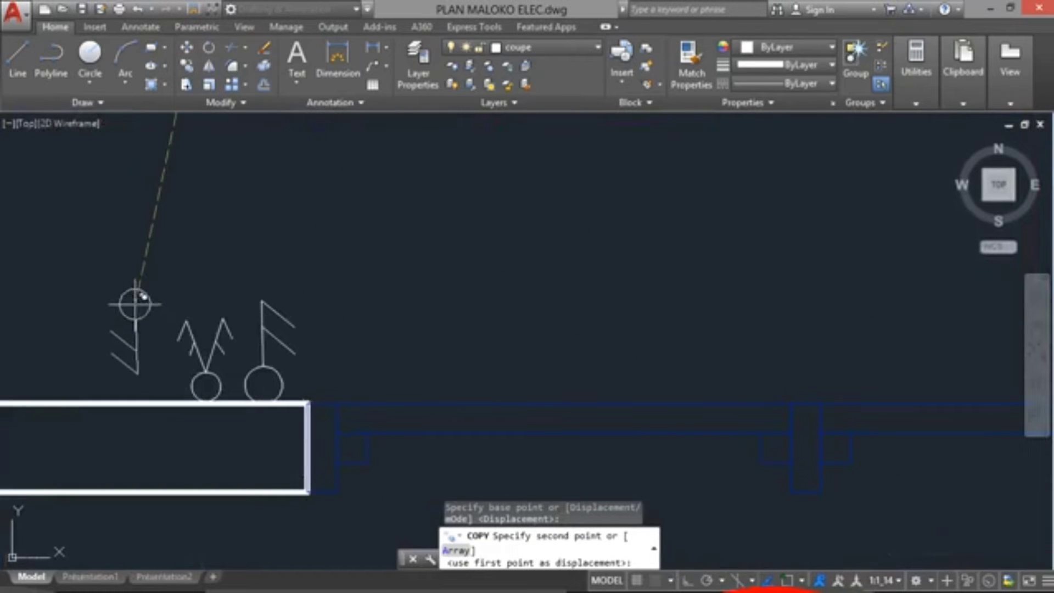
{"action": "left_click", "coordinate": [132, 305]}
{"action": "key", "text": "Escape"}
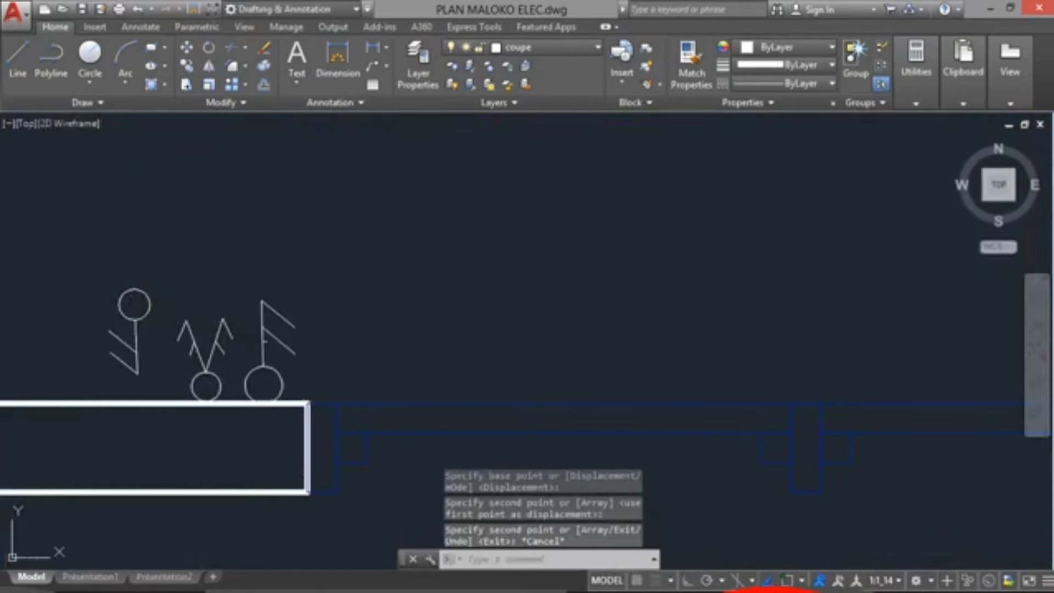
Erase the larger two-way switch beside the terrace opening and rotate the new copy half a turn about its circle's centre
{"action": "left_click", "coordinate": [262, 346]}
{"action": "key", "text": "Delete"}
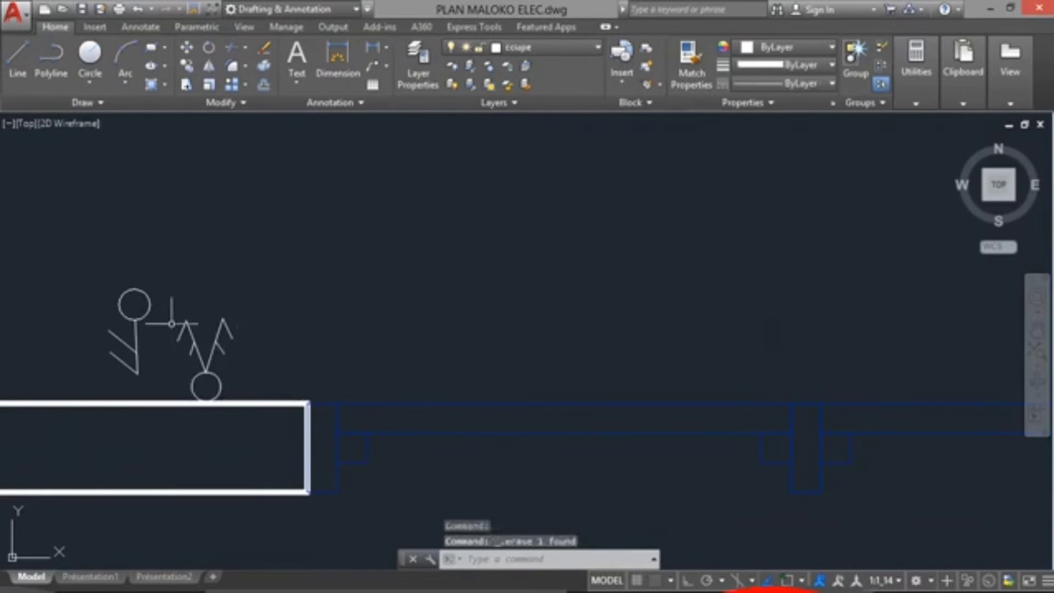
{"action": "left_click", "coordinate": [137, 306]}
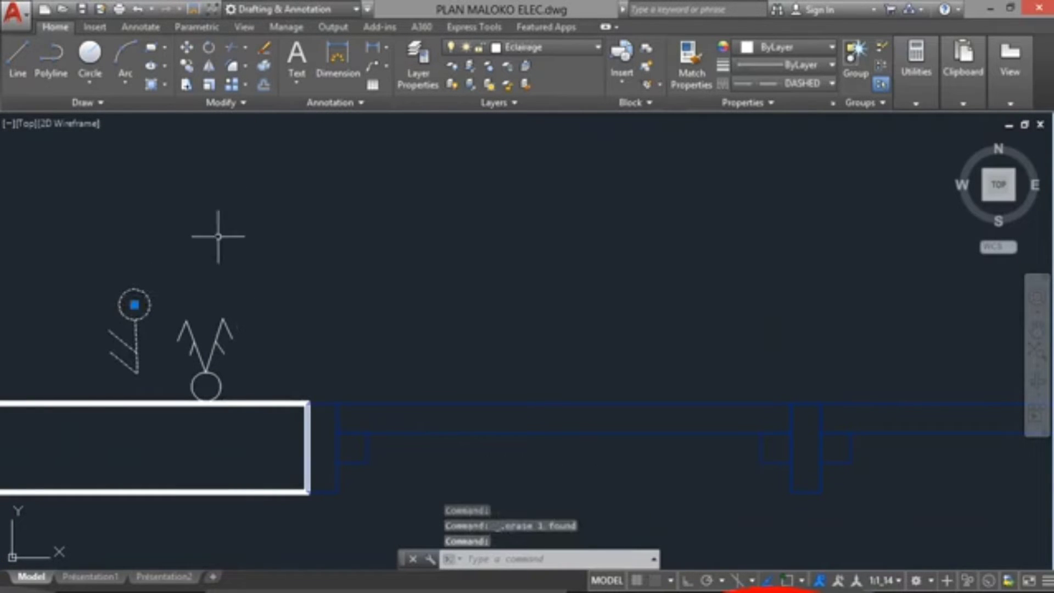
{"action": "left_click", "coordinate": [210, 48]}
{"action": "left_click", "coordinate": [134, 309]}
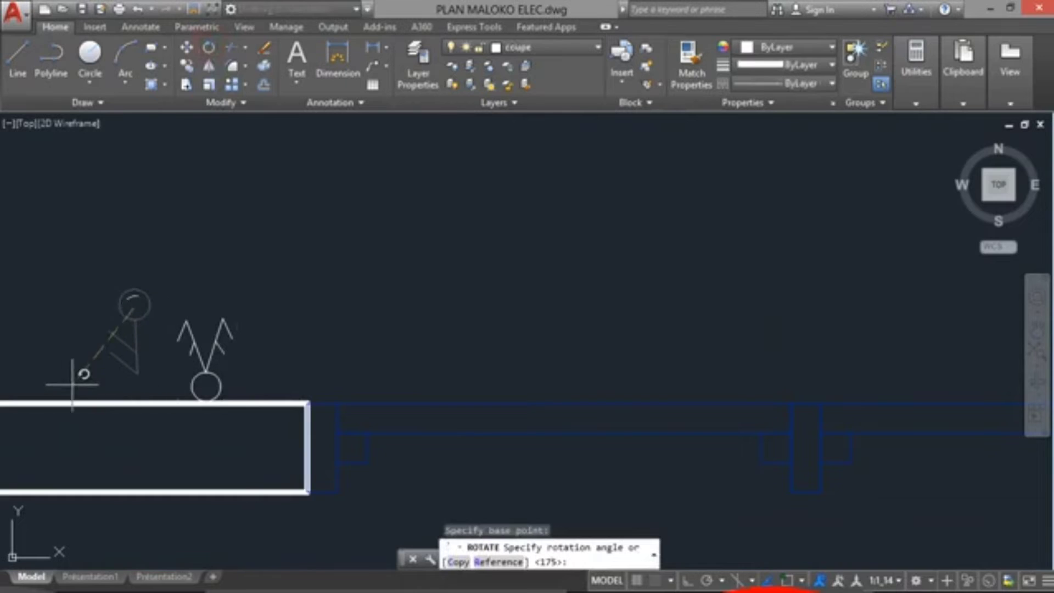
{"action": "left_click", "coordinate": [59, 307]}
Copy the rotated two-way switch onto the wall just right of the double switch beside the terrace opening
{"action": "left_click", "coordinate": [136, 299]}
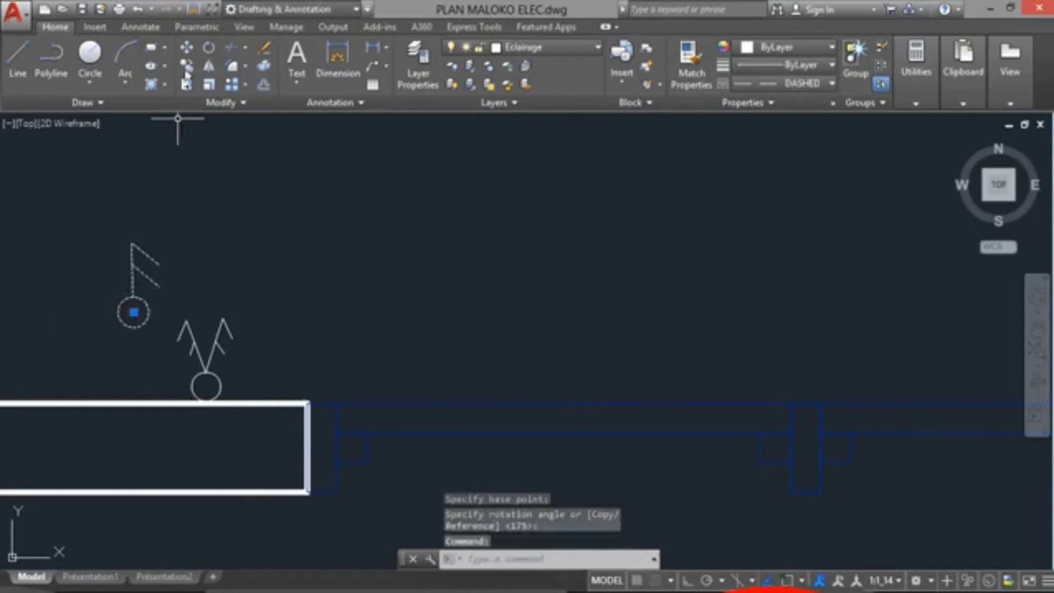
{"action": "left_click", "coordinate": [187, 66]}
{"action": "left_click", "coordinate": [133, 311]}
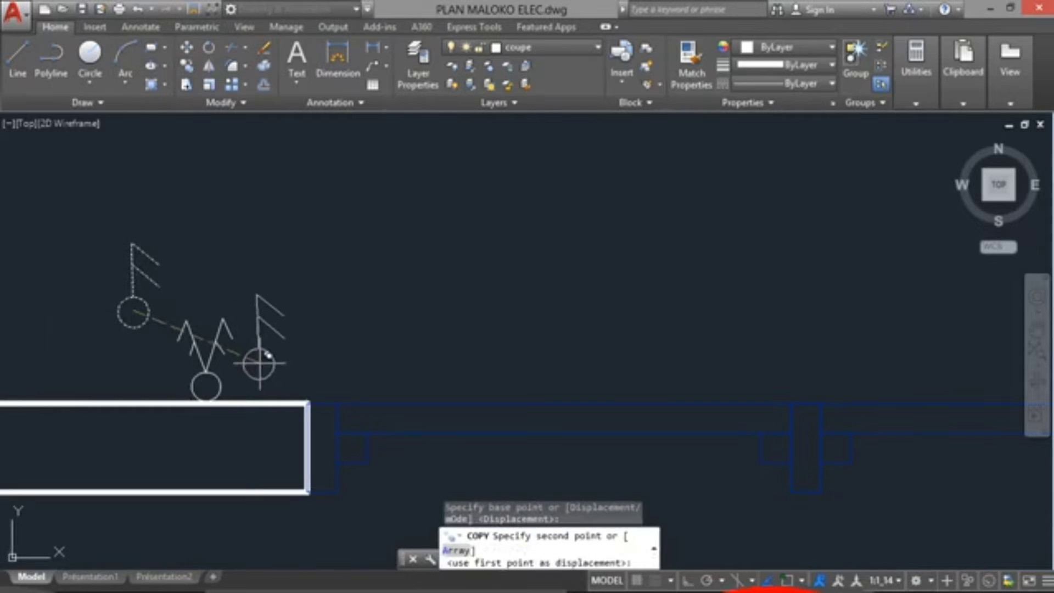
{"action": "scroll", "coordinate": [252, 370], "scroll_direction": "up", "scroll_amount": 2}
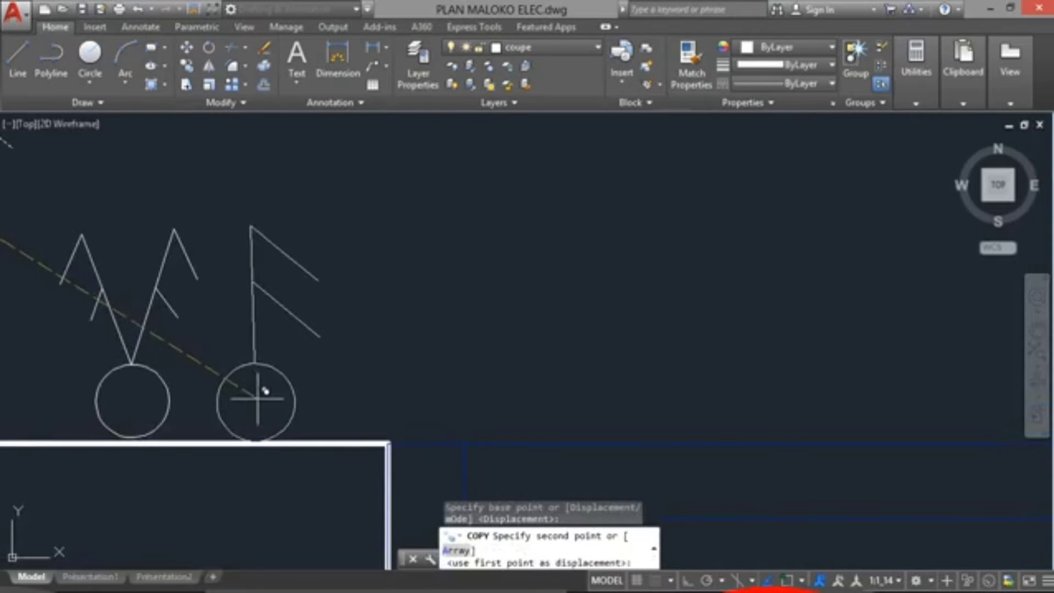
{"action": "left_click", "coordinate": [258, 398]}
{"action": "key", "text": "Escape"}
Erase the leftover two-way switch copy floating above and left of the double switch beside the terrace opening
{"action": "scroll", "coordinate": [444, 342], "scroll_direction": "down", "scroll_amount": 4}
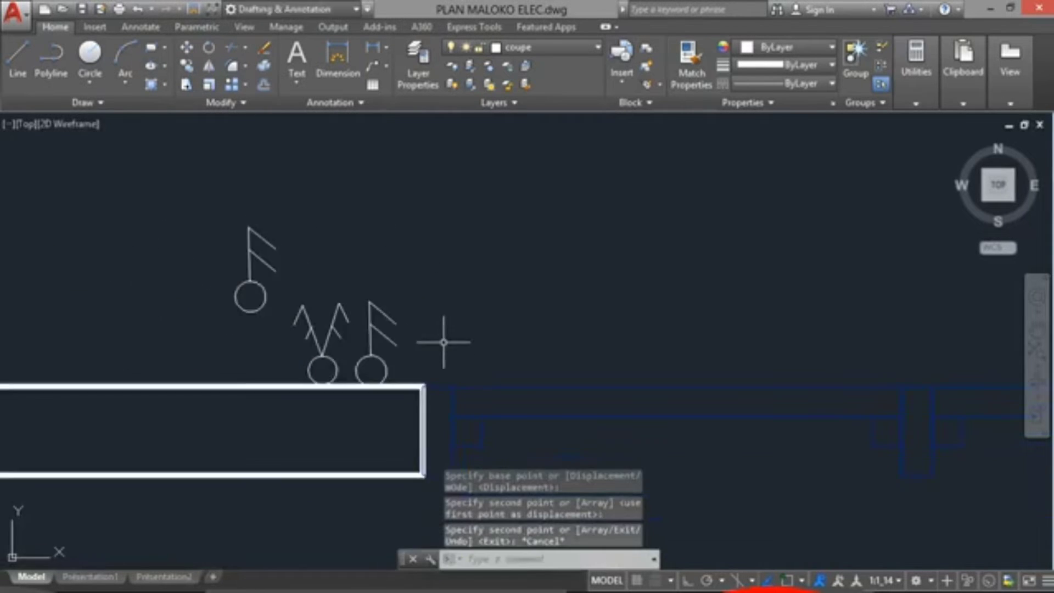
{"action": "scroll", "coordinate": [460, 333], "scroll_direction": "down", "scroll_amount": 4}
{"action": "left_click", "coordinate": [377, 320]}
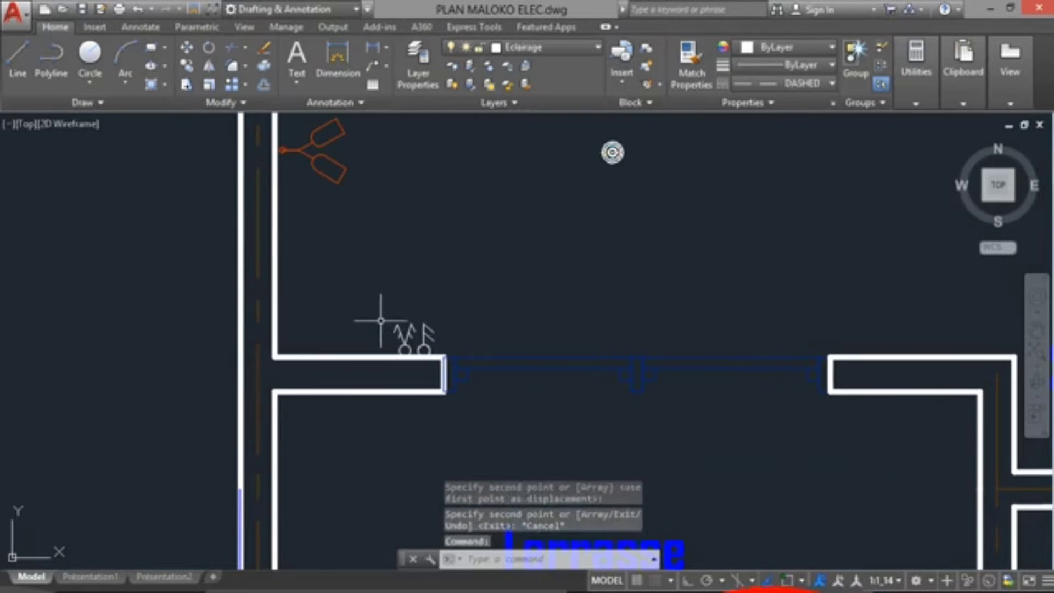
{"action": "key", "text": "Delete"}
Examine the living room's ceiling lights and their placement relative to the switches beside the terrace opening
{"action": "scroll", "coordinate": [521, 314], "scroll_direction": "down", "scroll_amount": 4}
{"action": "scroll", "coordinate": [630, 303], "scroll_direction": "down", "scroll_amount": 2}
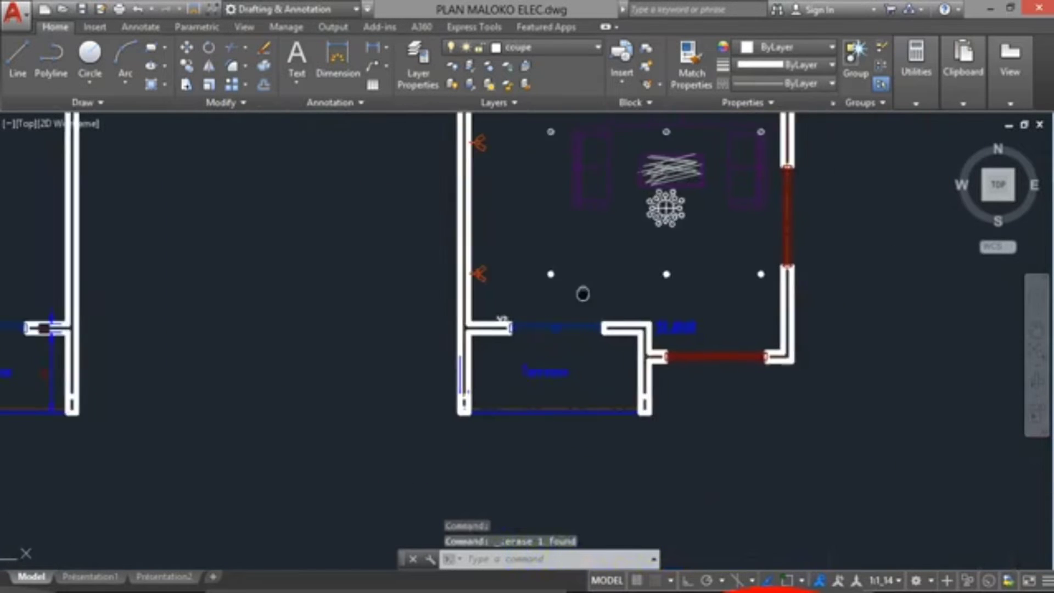
{"action": "middle_click_drag", "start_coordinate": [581, 294], "coordinate": [494, 294]}
{"action": "scroll", "coordinate": [496, 288], "scroll_direction": "down", "scroll_amount": 1}
{"action": "scroll", "coordinate": [495, 261], "scroll_direction": "up", "scroll_amount": 1}
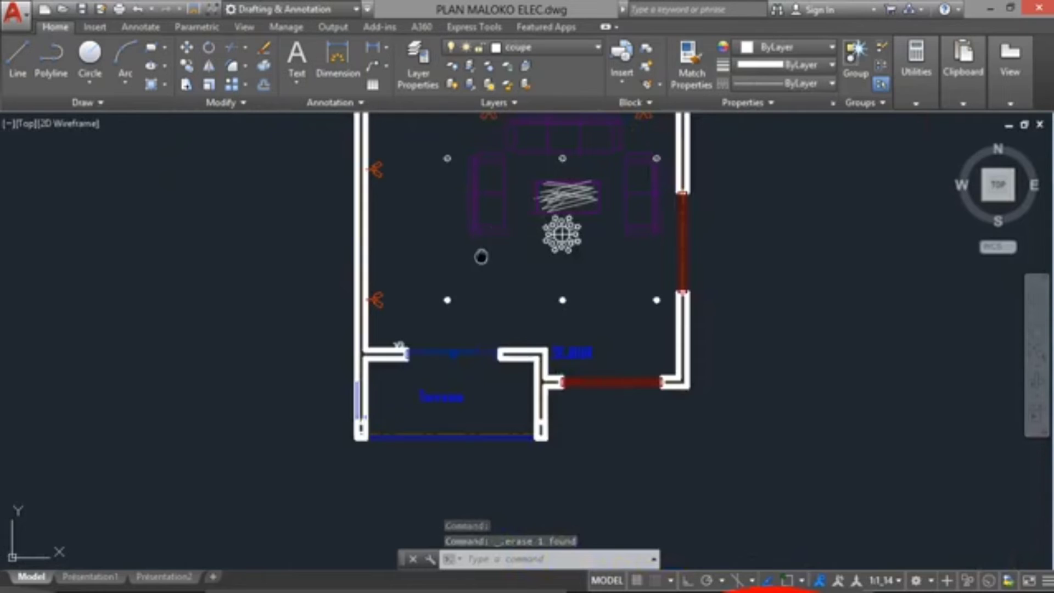
{"action": "middle_click_drag", "start_coordinate": [481, 256], "coordinate": [409, 278]}
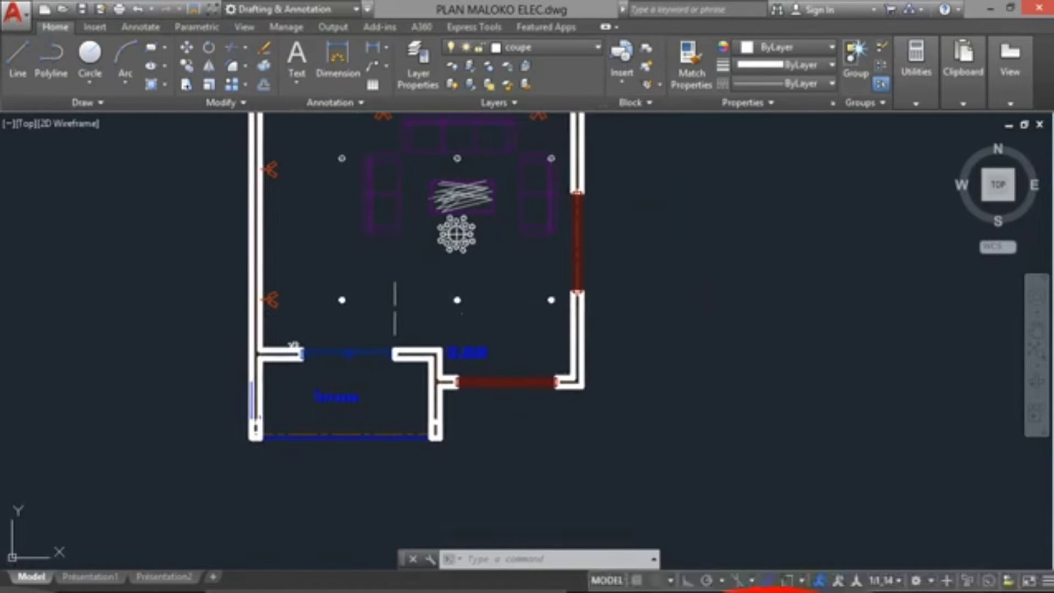
{"action": "scroll", "coordinate": [320, 360], "scroll_direction": "up", "scroll_amount": 3}
{"action": "middle_click_drag", "start_coordinate": [340, 288], "coordinate": [419, 301]}
{"action": "scroll", "coordinate": [428, 310], "scroll_direction": "down", "scroll_amount": 3}
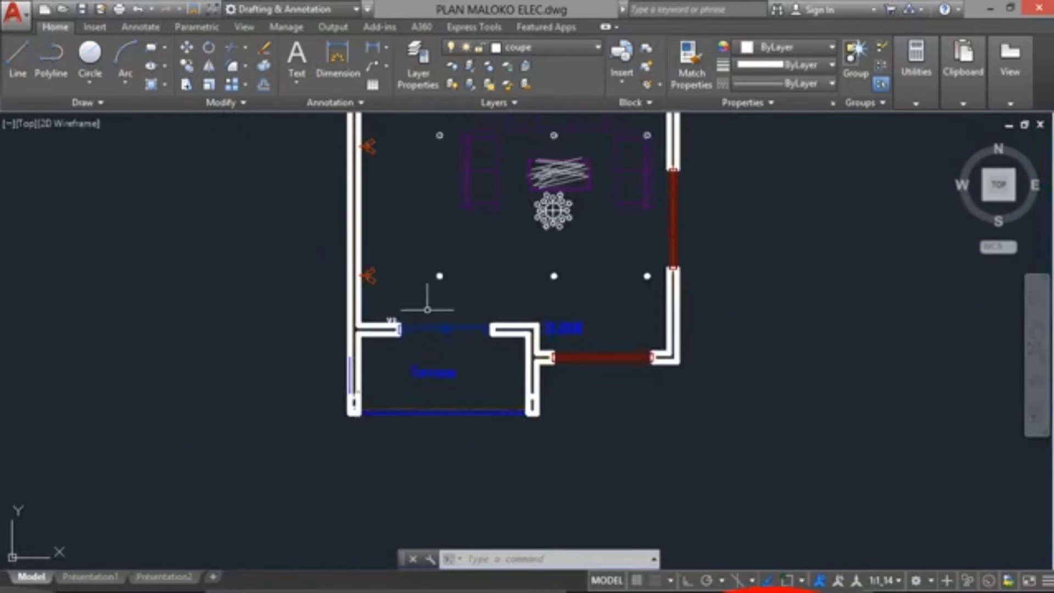
{"action": "middle_click_drag", "start_coordinate": [483, 300], "coordinate": [444, 308]}
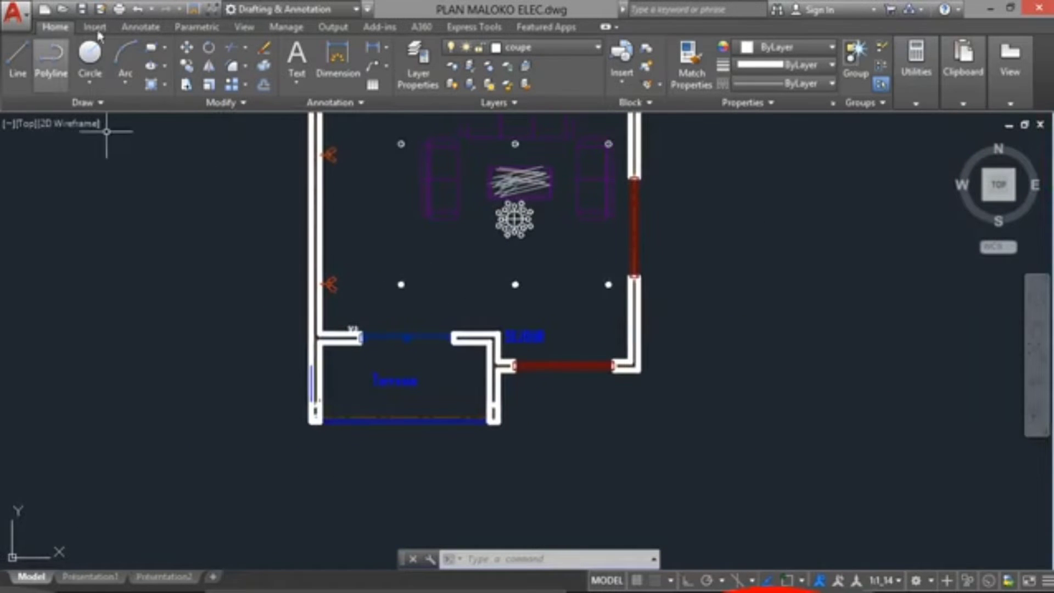
{"action": "left_click", "coordinate": [100, 103]}
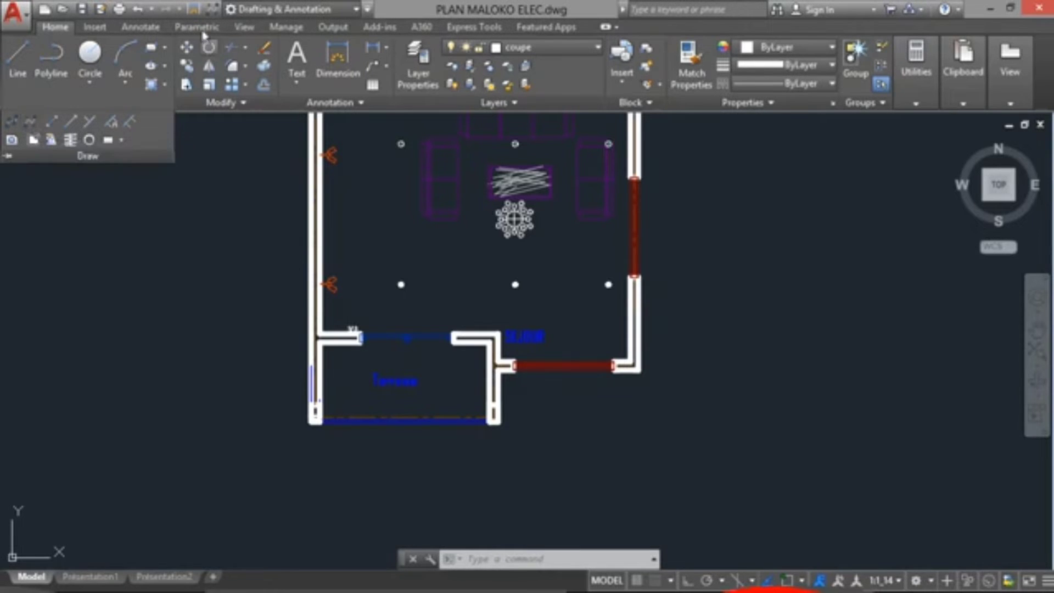
{"action": "left_click", "coordinate": [213, 10]}
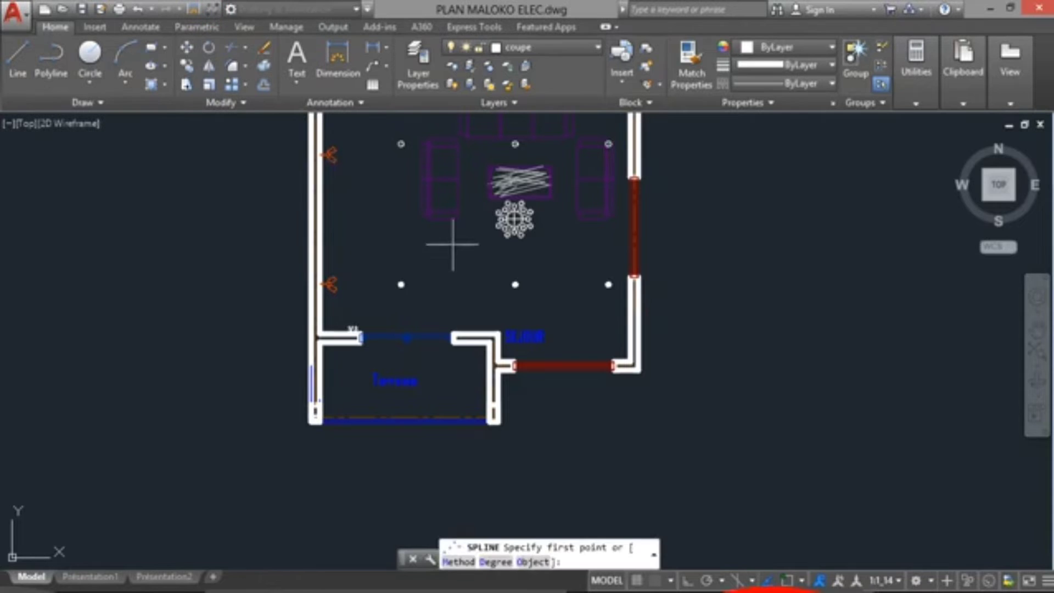
{"action": "key", "text": "Escape"}
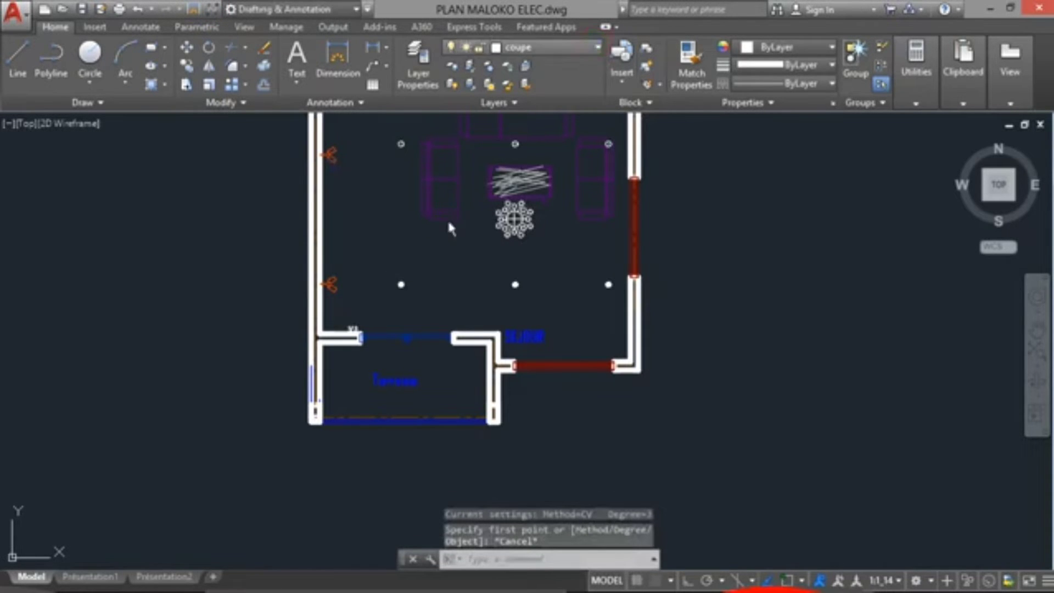
Make ELECTRIK the current layer and draw a curved spline from the single two-way switch by the terrace opening to the nearest ceiling light
{"action": "left_click", "coordinate": [596, 49]}
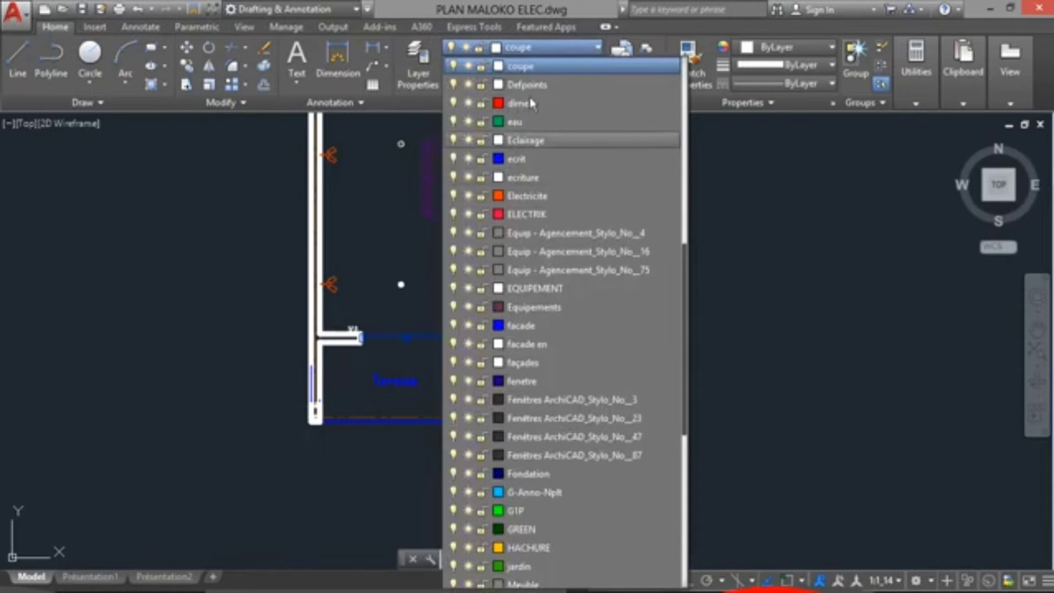
{"action": "left_click", "coordinate": [543, 214]}
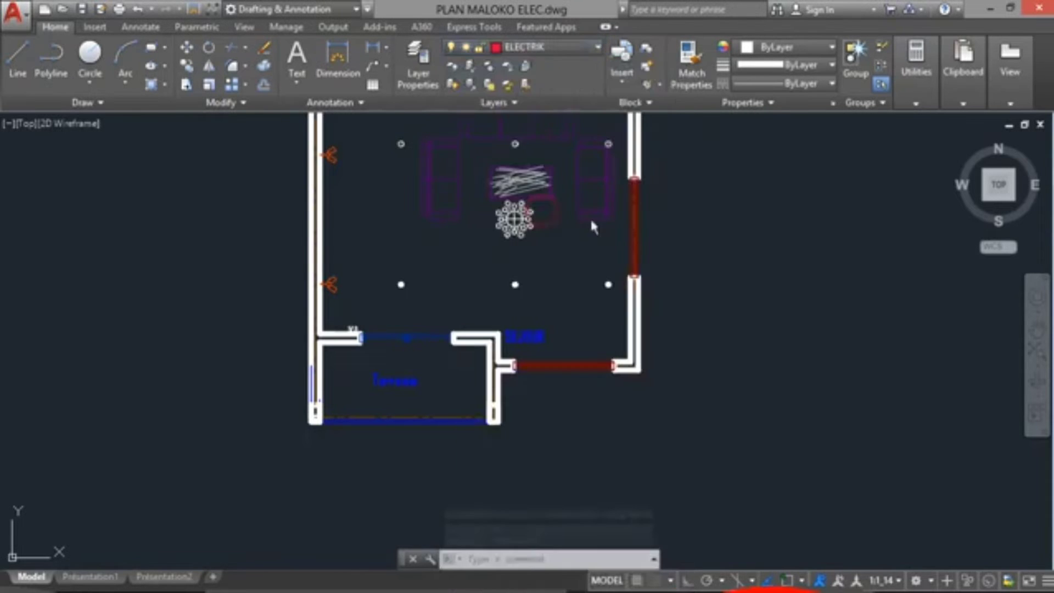
{"action": "left_click", "coordinate": [210, 10]}
{"action": "scroll", "coordinate": [367, 333], "scroll_direction": "up", "scroll_amount": 5}
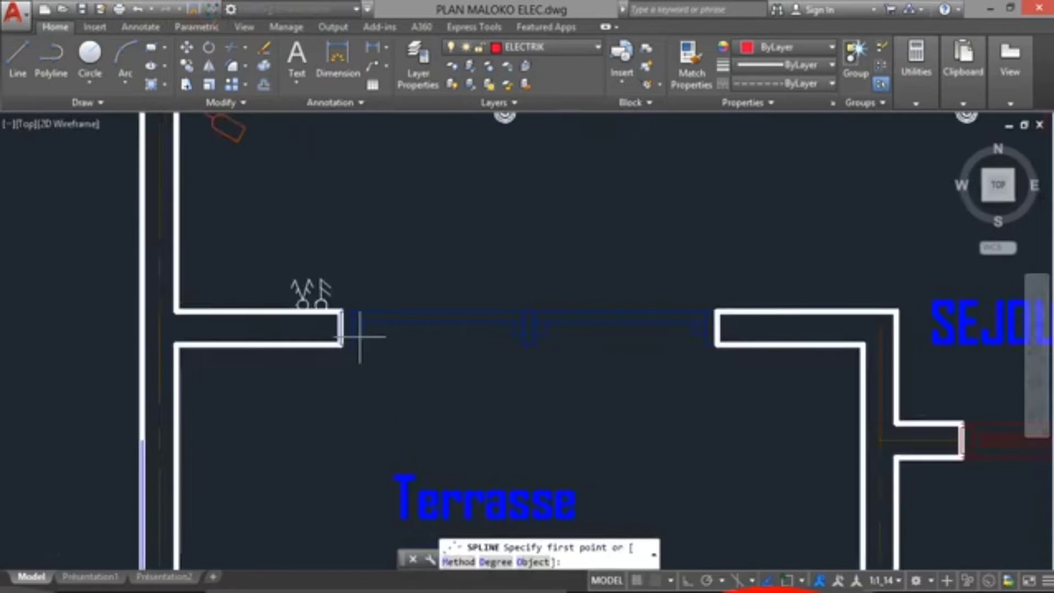
{"action": "scroll", "coordinate": [365, 243], "scroll_direction": "down", "scroll_amount": 5}
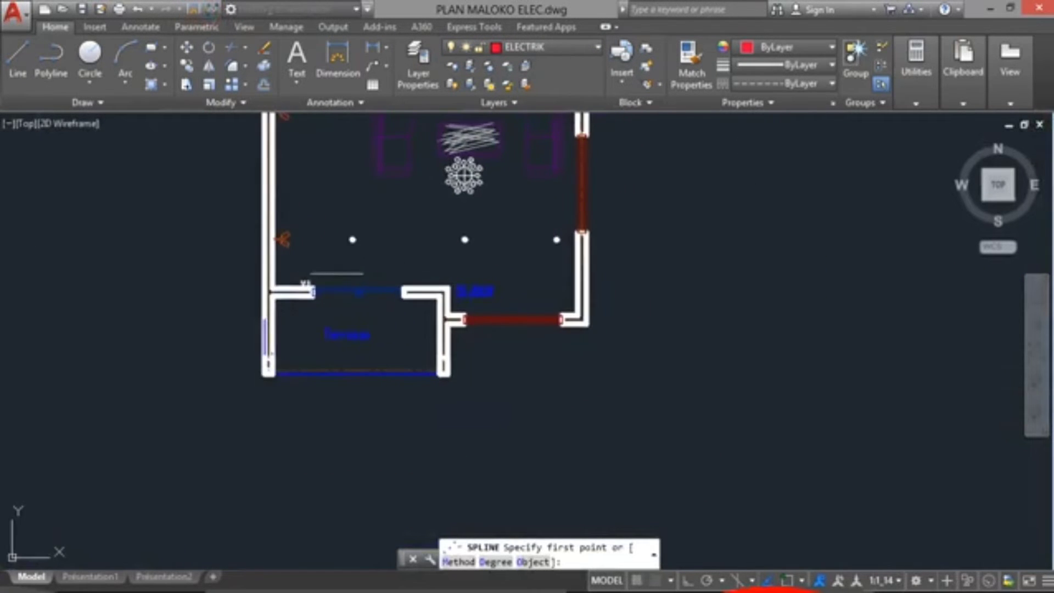
{"action": "scroll", "coordinate": [329, 277], "scroll_direction": "up", "scroll_amount": 5}
{"action": "scroll", "coordinate": [174, 317], "scroll_direction": "up", "scroll_amount": 1}
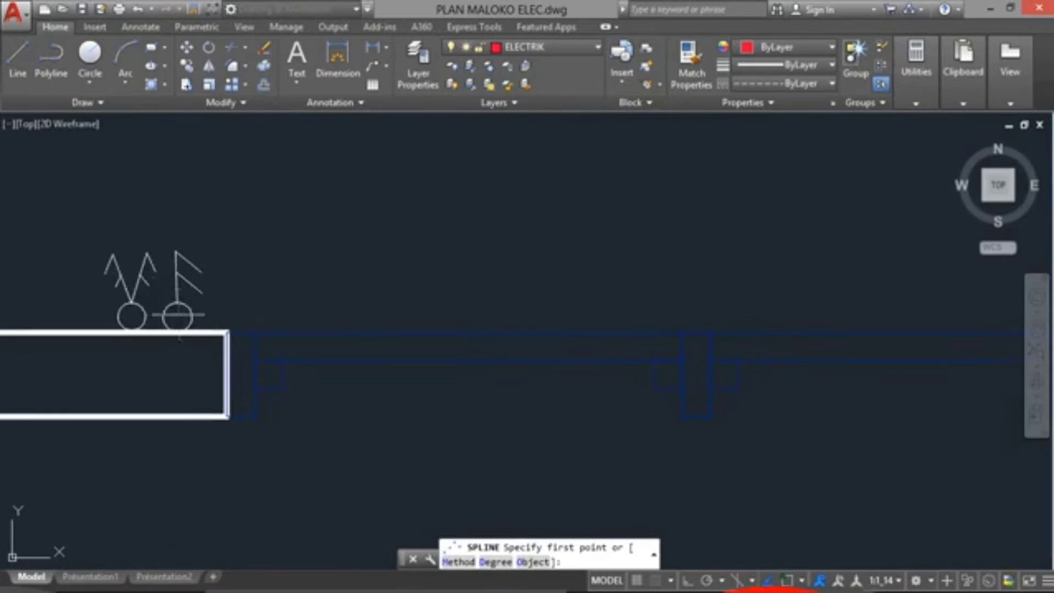
{"action": "left_click", "coordinate": [277, 254]}
{"action": "scroll", "coordinate": [278, 258], "scroll_direction": "down", "scroll_amount": 5}
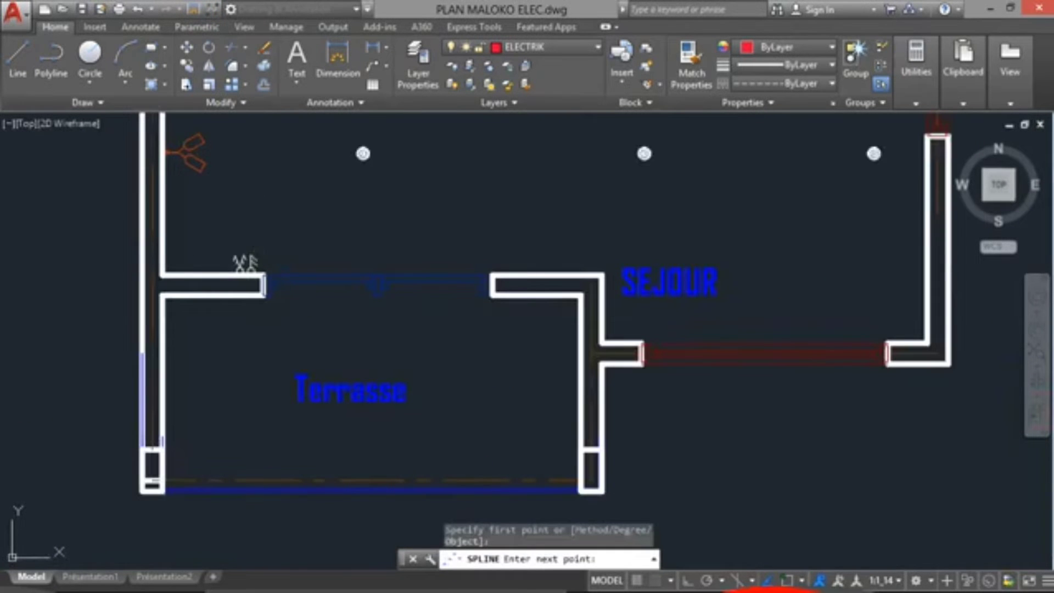
{"action": "left_click", "coordinate": [346, 222]}
{"action": "left_click", "coordinate": [363, 154]}
{"action": "scroll", "coordinate": [363, 153], "scroll_direction": "up", "scroll_amount": 4}
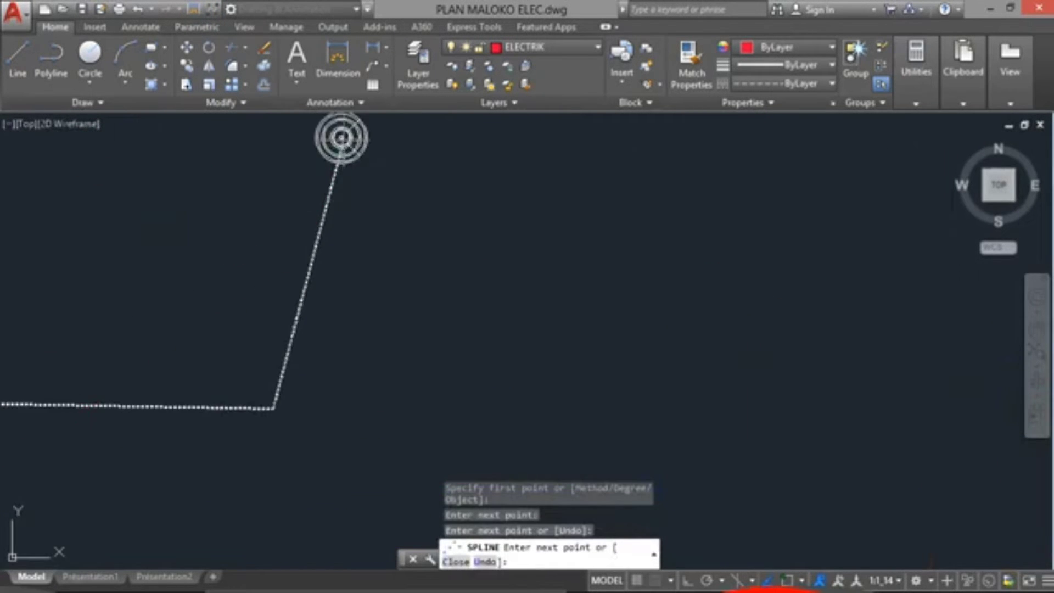
{"action": "left_click", "coordinate": [342, 138]}
{"action": "key", "text": "Return"}
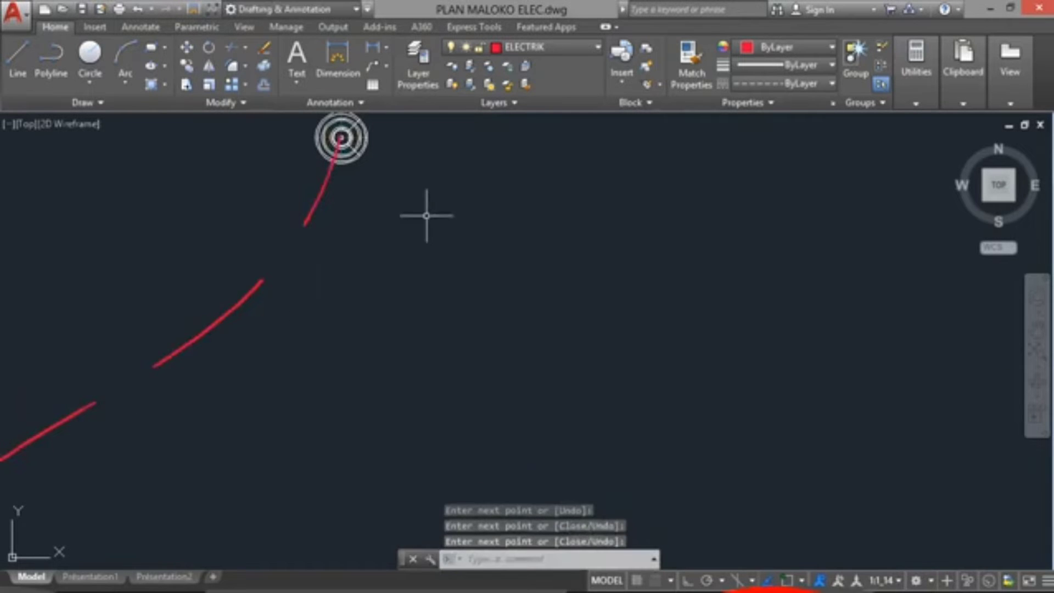
{"action": "scroll", "coordinate": [438, 232], "scroll_direction": "down", "scroll_amount": 5}
{"action": "scroll", "coordinate": [341, 275], "scroll_direction": "up", "scroll_amount": 4}
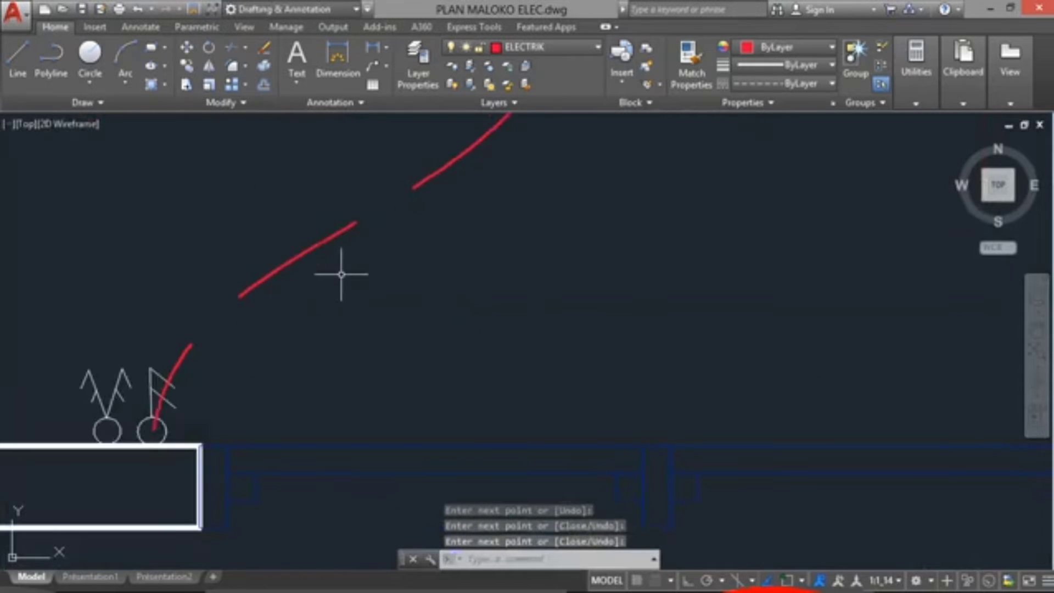
Draw a wavy spline from the first ceiling light to the middle light of the row nearest the terrace
{"action": "scroll", "coordinate": [410, 295], "scroll_direction": "down", "scroll_amount": 4}
{"action": "middle_click_drag", "start_coordinate": [371, 281], "coordinate": [312, 294]}
{"action": "scroll", "coordinate": [328, 253], "scroll_direction": "up", "scroll_amount": 6}
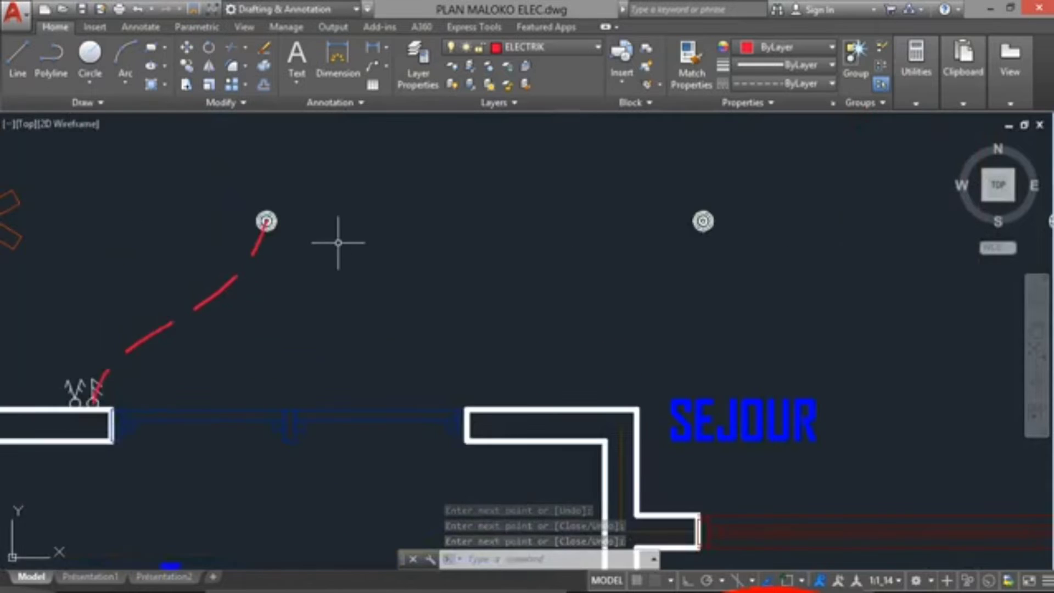
{"action": "scroll", "coordinate": [310, 247], "scroll_direction": "down", "scroll_amount": 4}
{"action": "type", "text": "spl"}
{"action": "key", "text": "Return"}
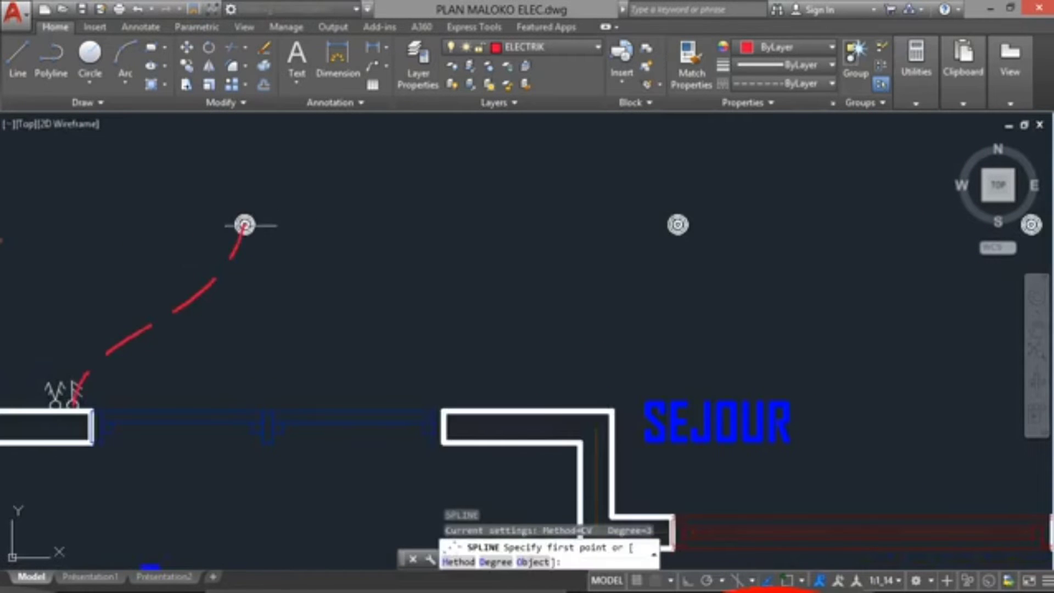
{"action": "scroll", "coordinate": [245, 224], "scroll_direction": "up", "scroll_amount": 4}
{"action": "left_click", "coordinate": [236, 230]}
{"action": "scroll", "coordinate": [384, 214], "scroll_direction": "down", "scroll_amount": 5}
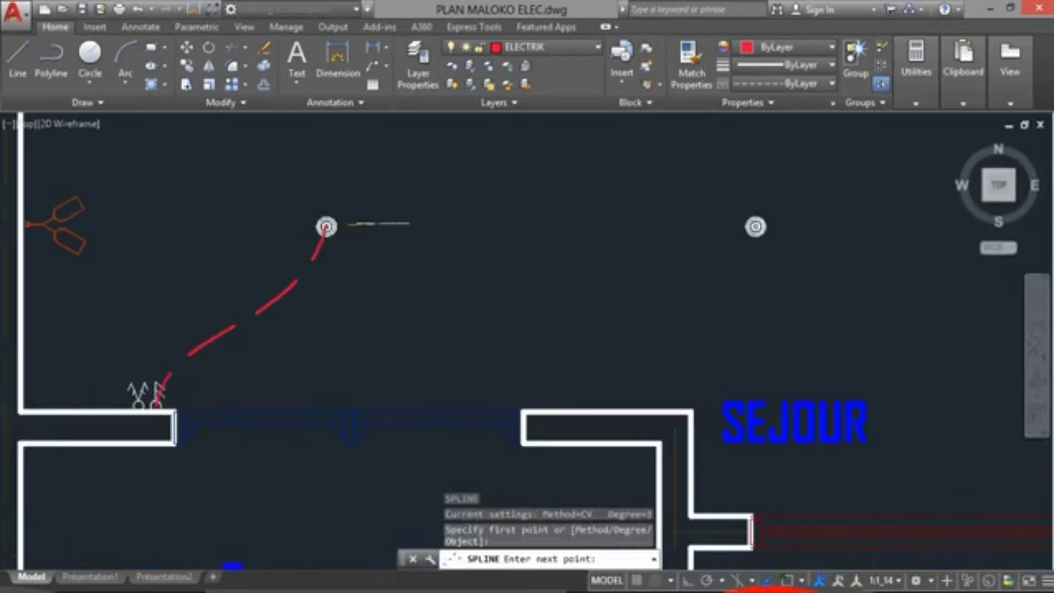
{"action": "left_click", "coordinate": [407, 183]}
{"action": "left_click", "coordinate": [467, 253]}
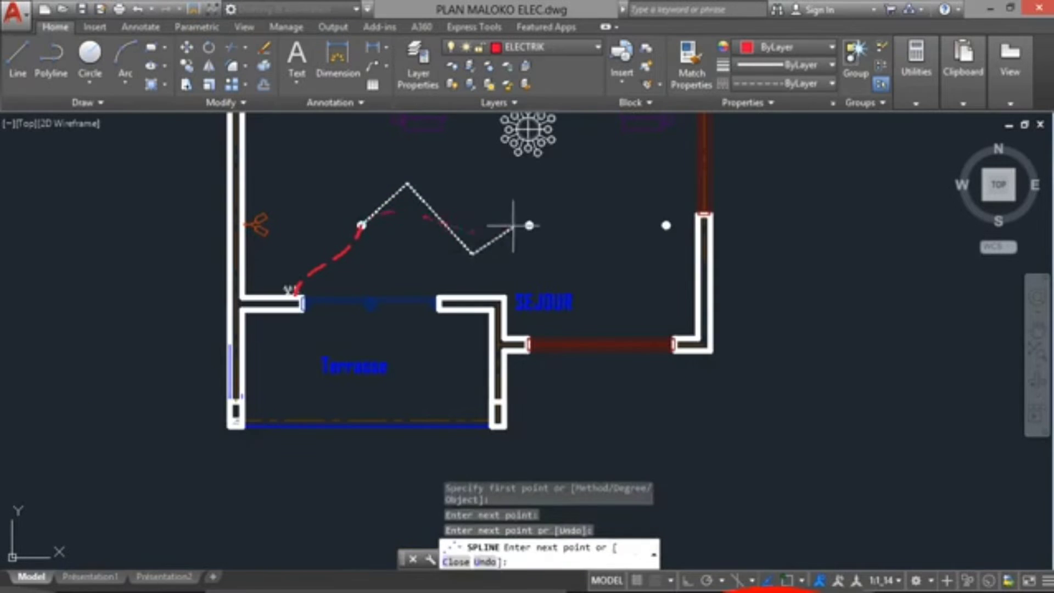
{"action": "scroll", "coordinate": [520, 227], "scroll_direction": "up", "scroll_amount": 4}
{"action": "scroll", "coordinate": [544, 220], "scroll_direction": "up", "scroll_amount": 4}
{"action": "left_click", "coordinate": [557, 216]}
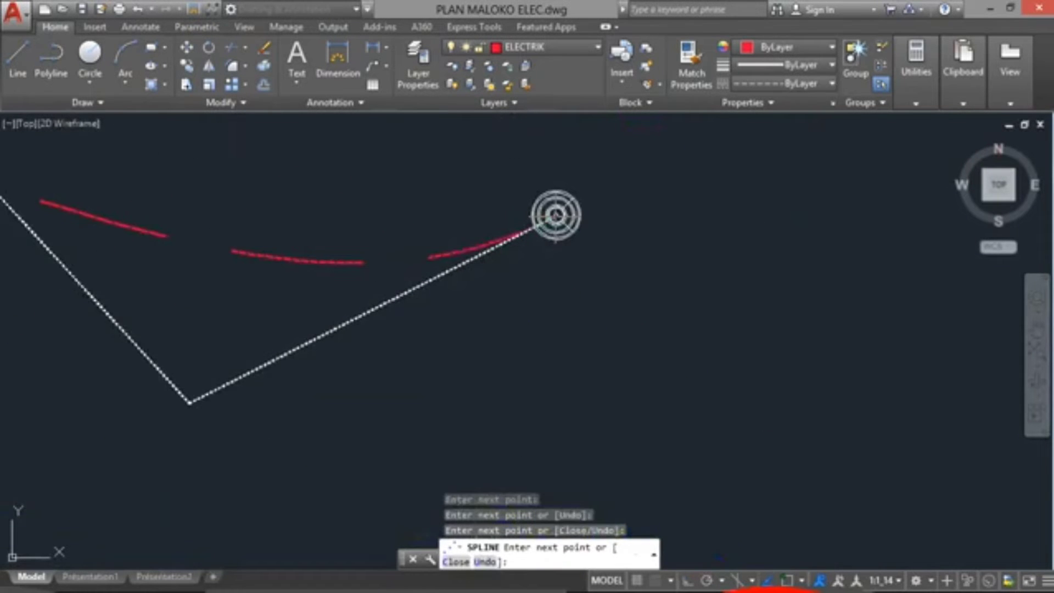
{"action": "key", "text": "Return"}
Draw another wavy spline linking the middle ceiling light to the last light of the same row, near the exterior wall
{"action": "scroll", "coordinate": [559, 288], "scroll_direction": "down", "scroll_amount": 5}
{"action": "scroll", "coordinate": [559, 288], "scroll_direction": "down", "scroll_amount": 2}
{"action": "middle_click_drag", "start_coordinate": [604, 285], "coordinate": [483, 273]}
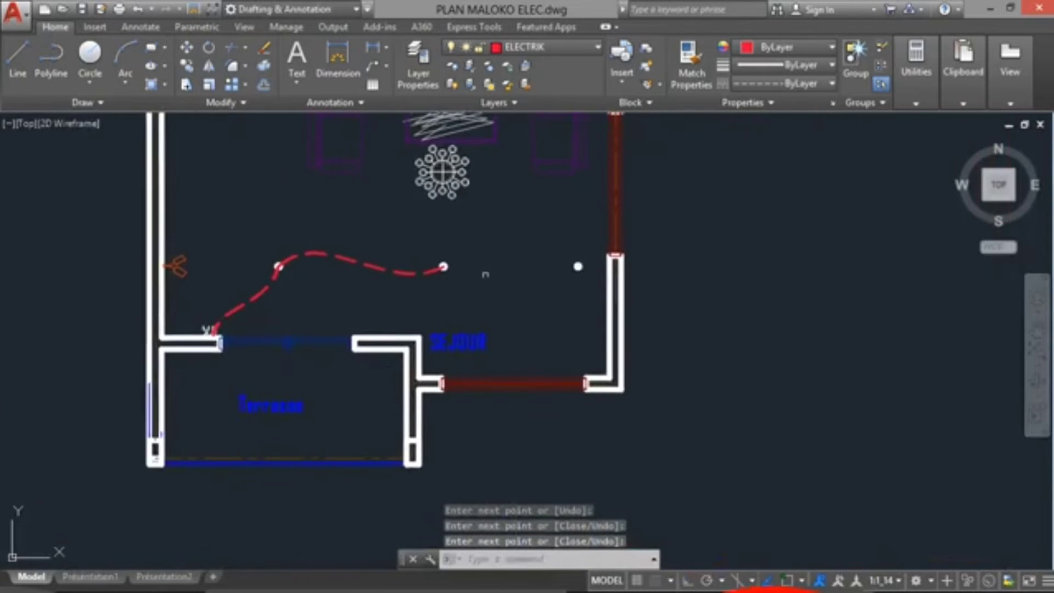
{"action": "scroll", "coordinate": [483, 269], "scroll_direction": "up", "scroll_amount": 4}
{"action": "key", "text": "Return"}
{"action": "scroll", "coordinate": [439, 269], "scroll_direction": "up", "scroll_amount": 8}
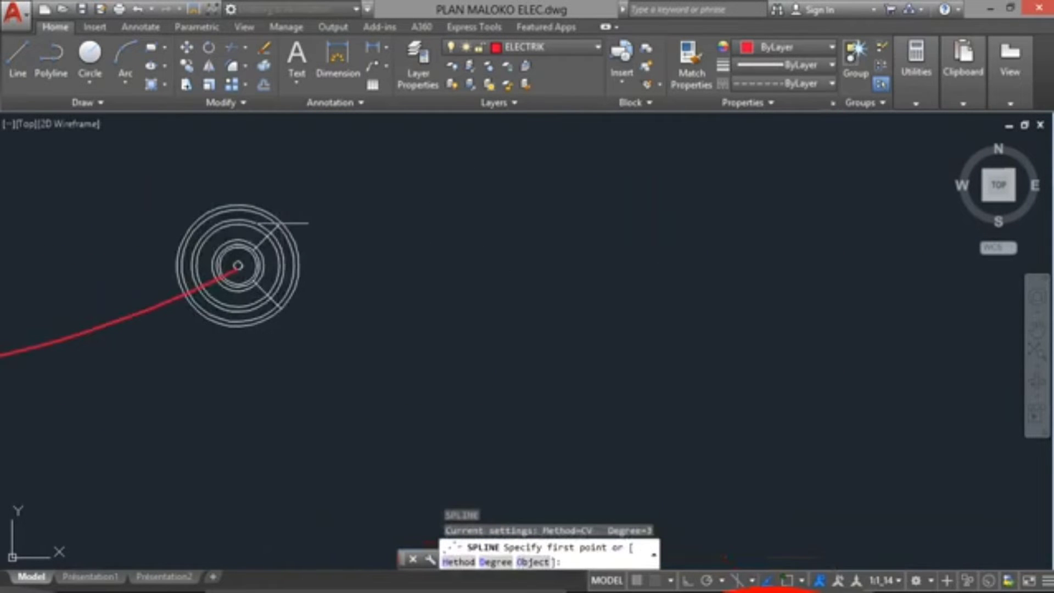
{"action": "left_click", "coordinate": [238, 266]}
{"action": "scroll", "coordinate": [371, 228], "scroll_direction": "down", "scroll_amount": 5}
{"action": "left_click", "coordinate": [460, 171]}
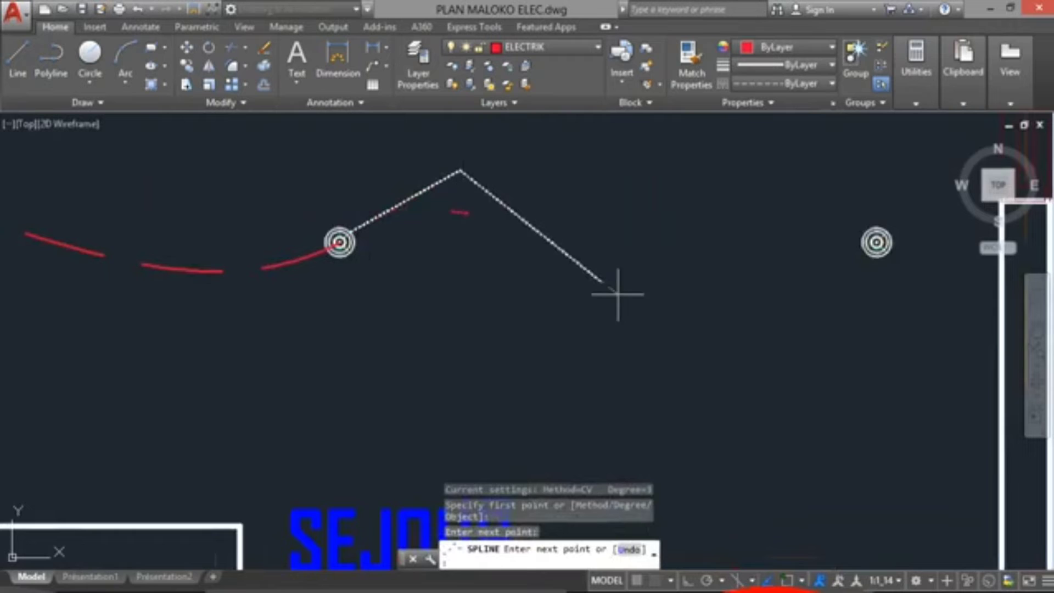
{"action": "left_click", "coordinate": [703, 356]}
{"action": "scroll", "coordinate": [876, 243], "scroll_direction": "up", "scroll_amount": 8}
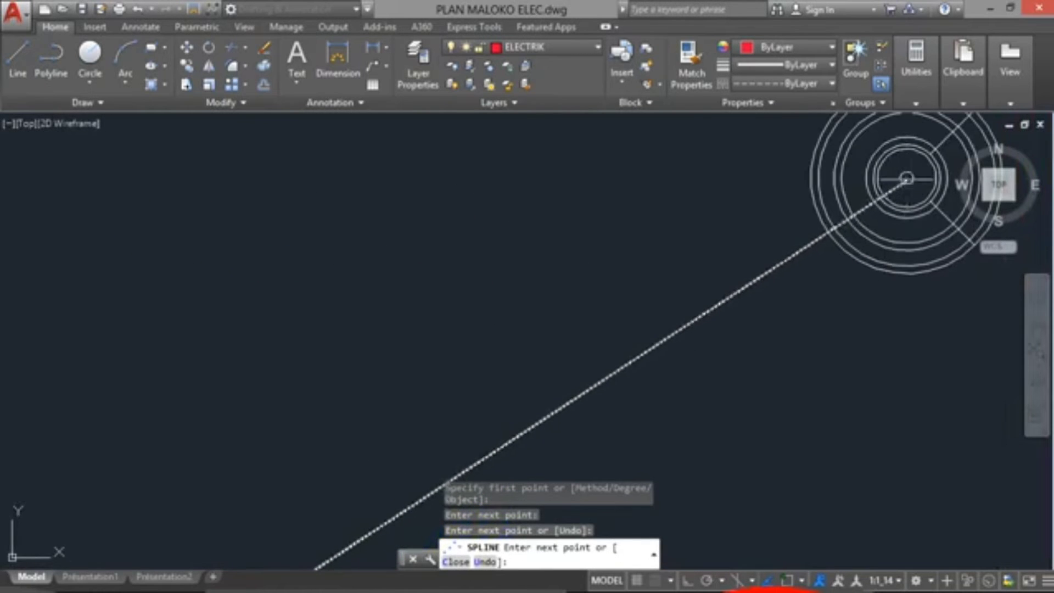
{"action": "left_click", "coordinate": [907, 178]}
{"action": "key", "text": "Return"}
{"action": "scroll", "coordinate": [683, 301], "scroll_direction": "down", "scroll_amount": 8}
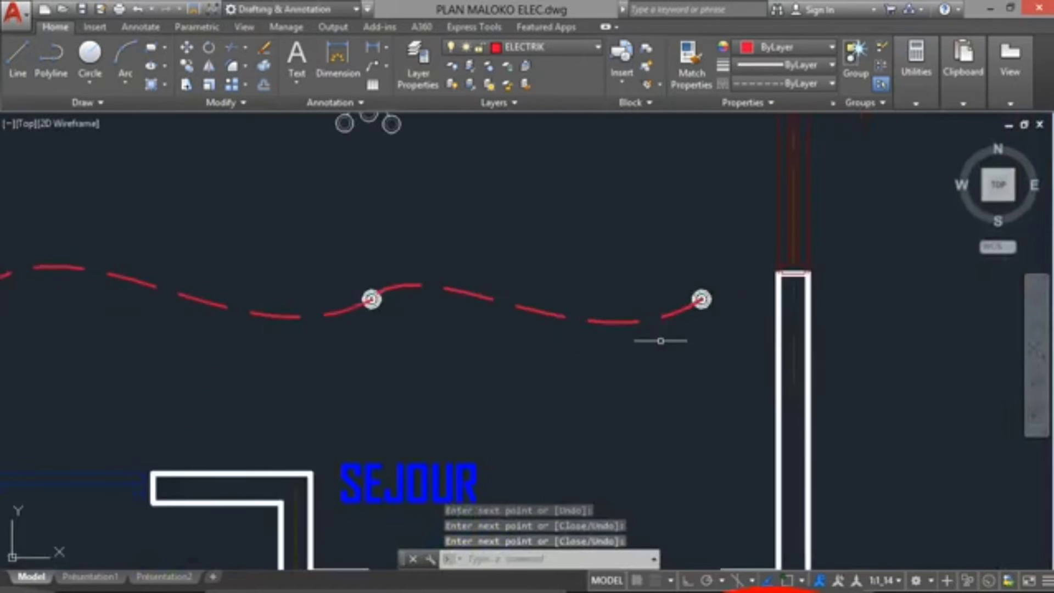
{"action": "scroll", "coordinate": [661, 341], "scroll_direction": "down", "scroll_amount": 2}
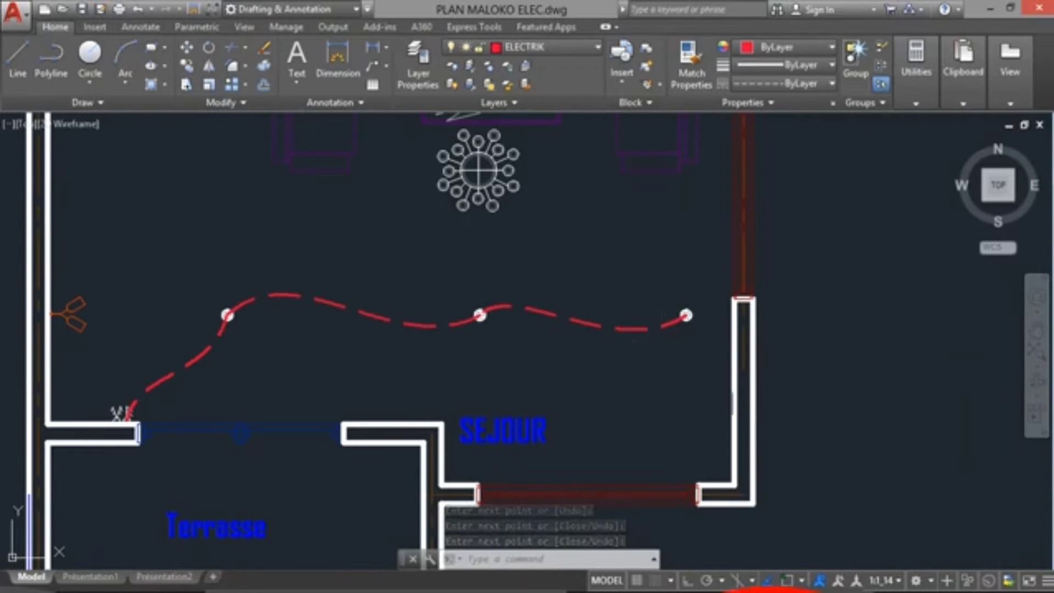
{"action": "mouse_move", "coordinate": [1010, 312]}
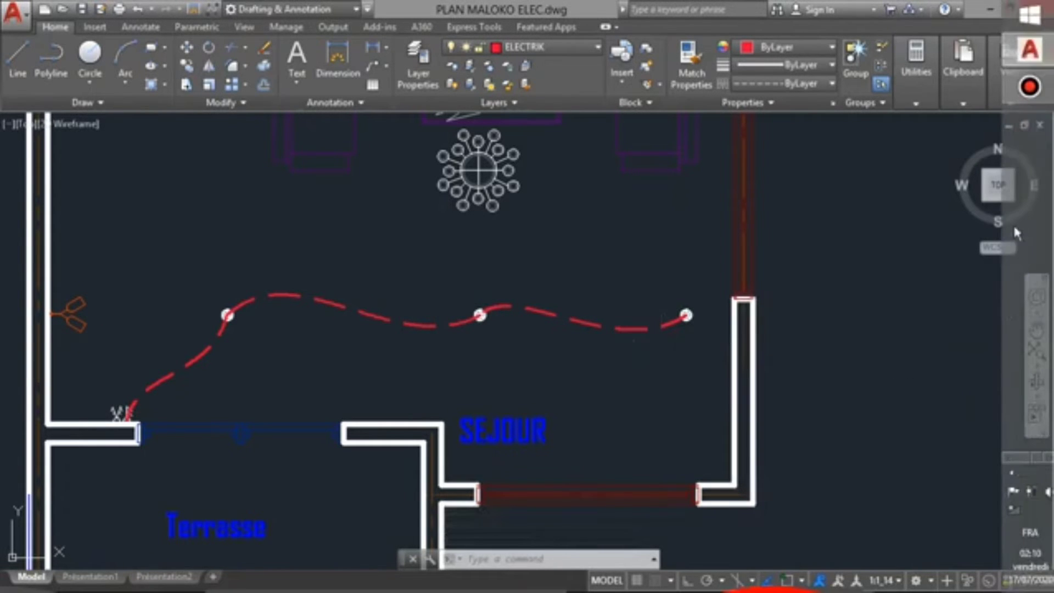
{"action": "mouse_move", "coordinate": [1031, 90]}
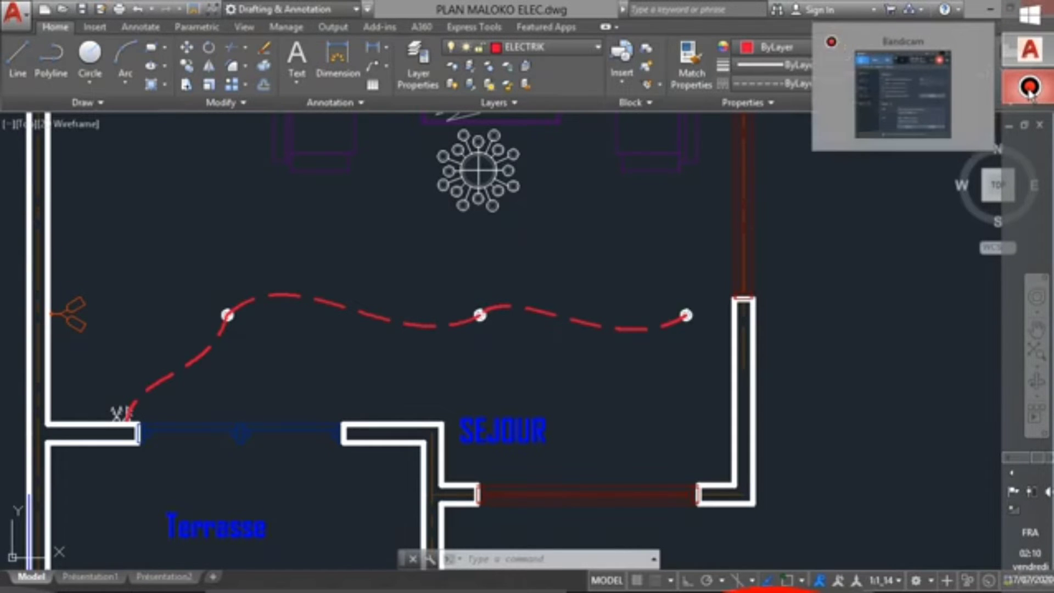
{"action": "left_click", "coordinate": [949, 91]}
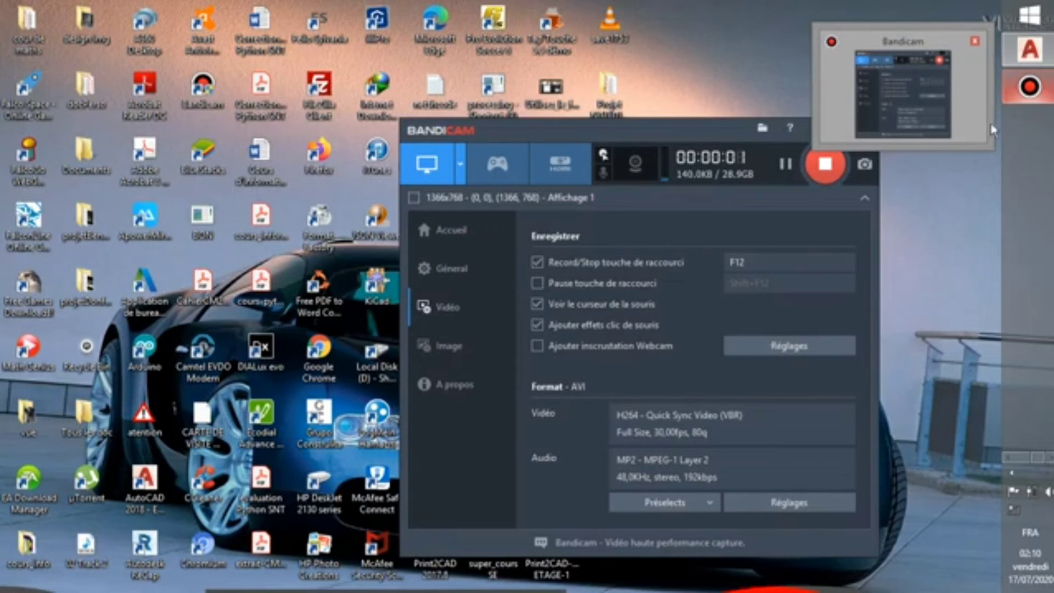
{"action": "scroll", "coordinate": [651, 385], "scroll_direction": "down", "scroll_amount": 4}
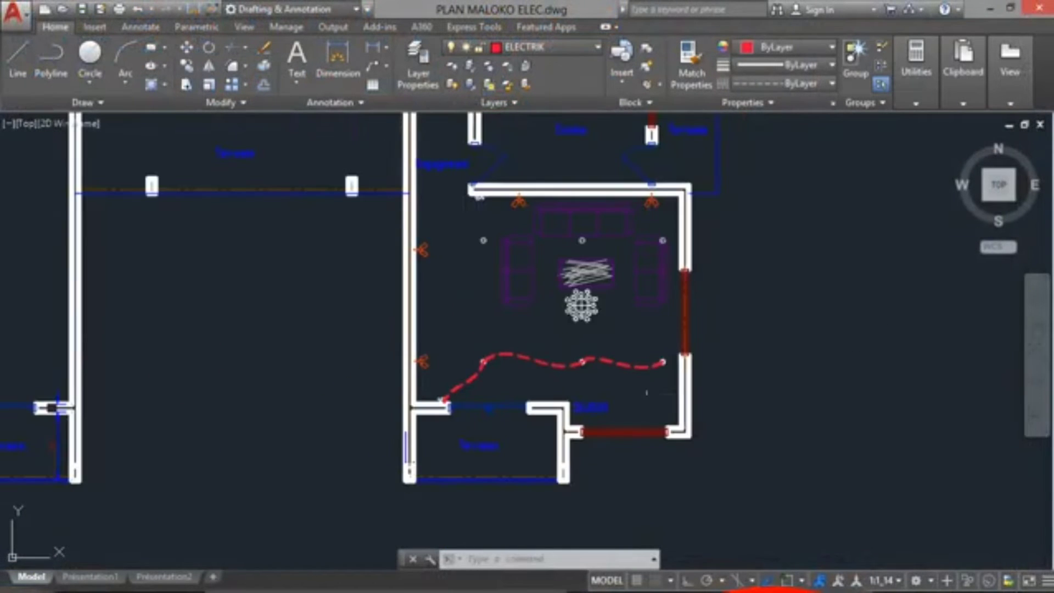
{"action": "scroll", "coordinate": [648, 362], "scroll_direction": "up", "scroll_amount": 4}
{"action": "scroll", "coordinate": [631, 357], "scroll_direction": "down", "scroll_amount": 2}
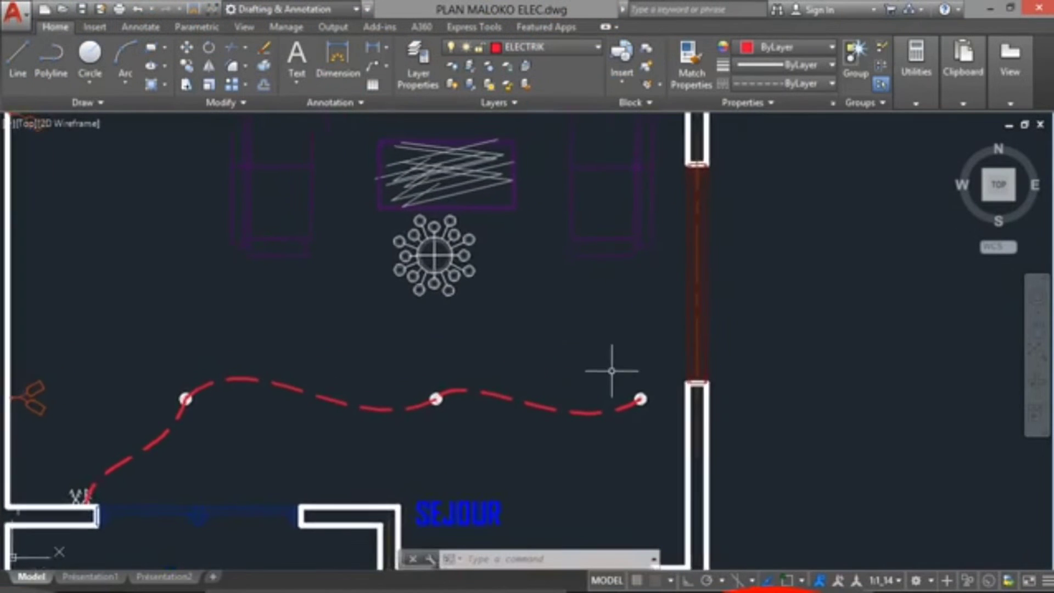
Draw a wavy spline along the exterior window wall from the last light of the terrace-side row to the corner light by the armchair
{"action": "key", "text": "Return"}
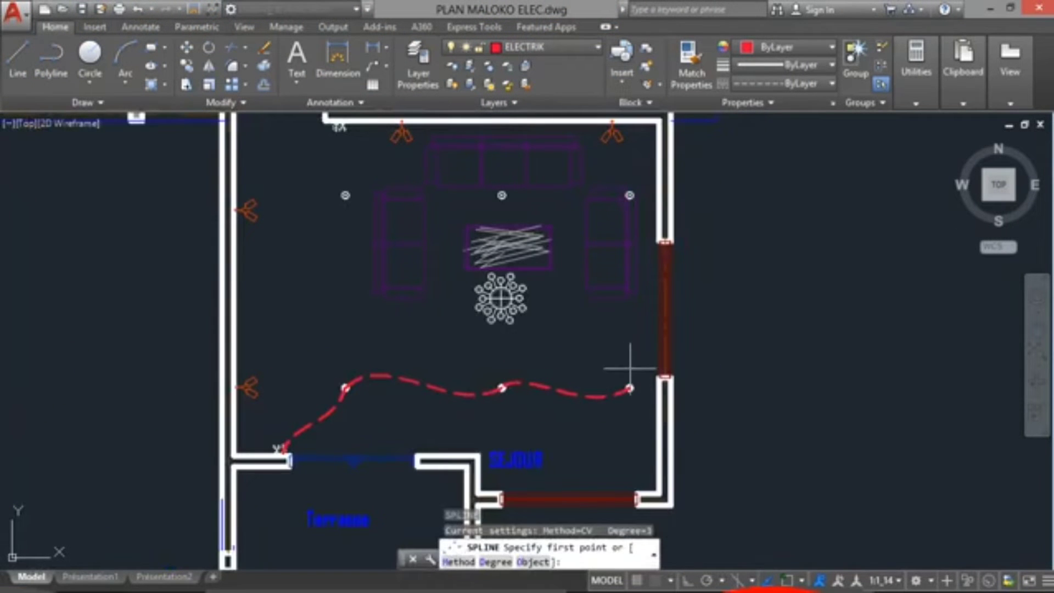
{"action": "scroll", "coordinate": [615, 367], "scroll_direction": "down", "scroll_amount": 1}
{"action": "scroll", "coordinate": [616, 384], "scroll_direction": "up", "scroll_amount": 5}
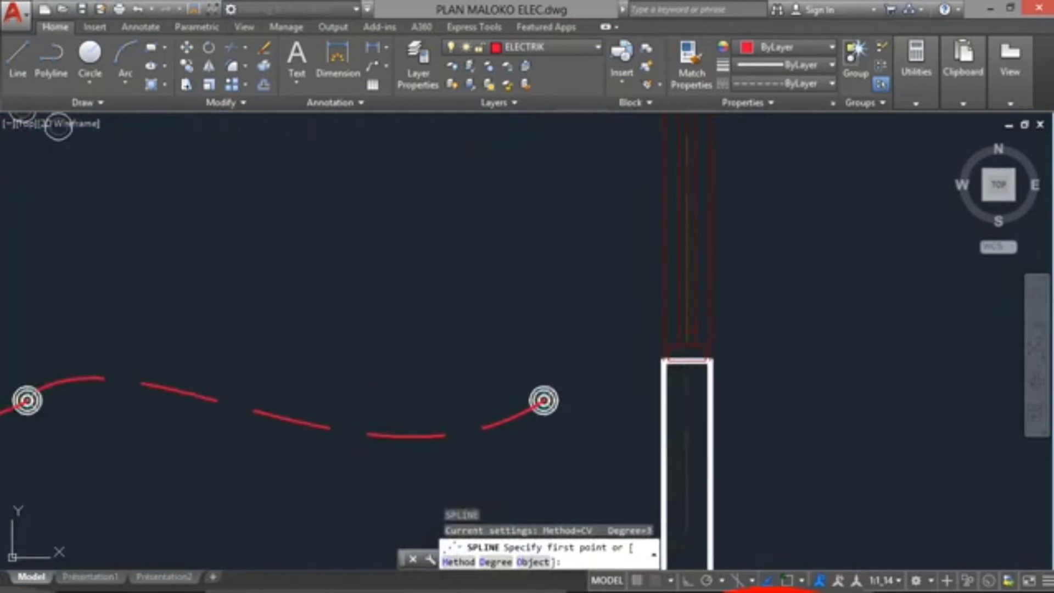
{"action": "scroll", "coordinate": [552, 391], "scroll_direction": "up", "scroll_amount": 4}
{"action": "left_click", "coordinate": [568, 383]}
{"action": "scroll", "coordinate": [648, 357], "scroll_direction": "down", "scroll_amount": 6}
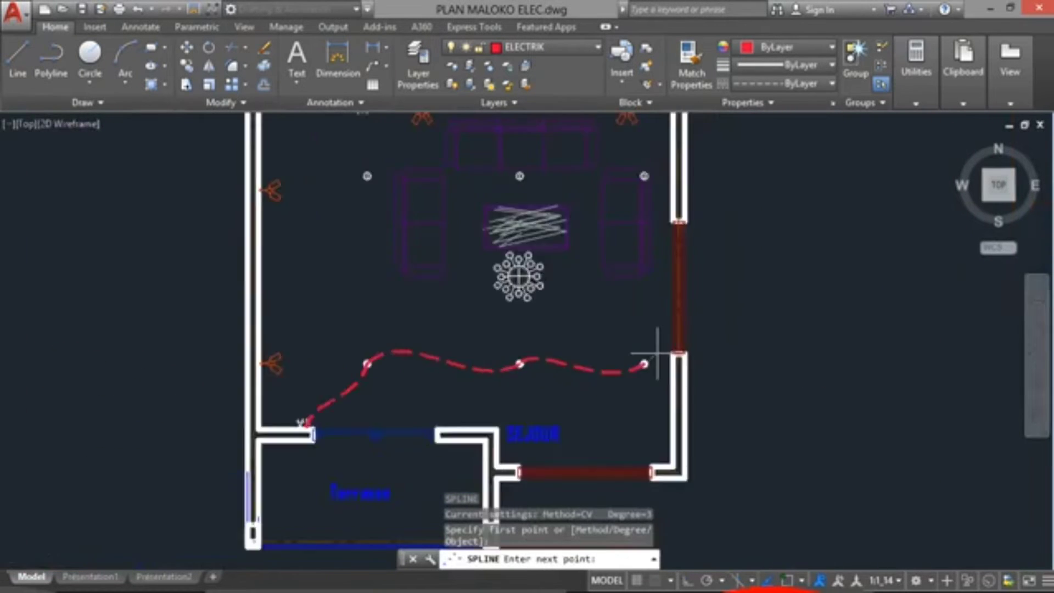
{"action": "left_click", "coordinate": [652, 325]}
{"action": "scroll", "coordinate": [632, 307], "scroll_direction": "up", "scroll_amount": 6}
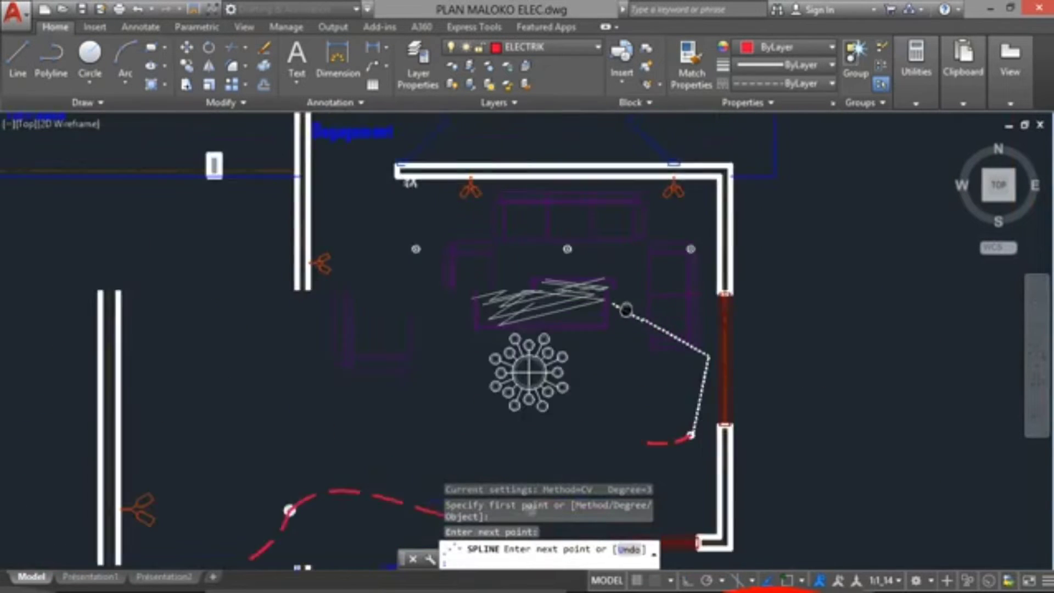
{"action": "scroll", "coordinate": [667, 299], "scroll_direction": "down", "scroll_amount": 5}
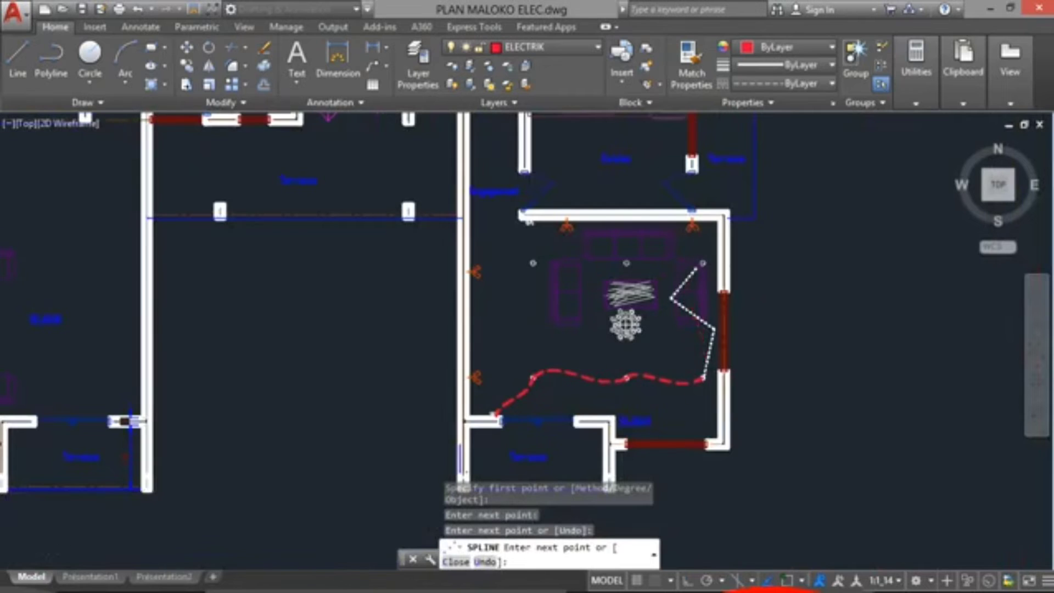
{"action": "scroll", "coordinate": [697, 267], "scroll_direction": "up", "scroll_amount": 6}
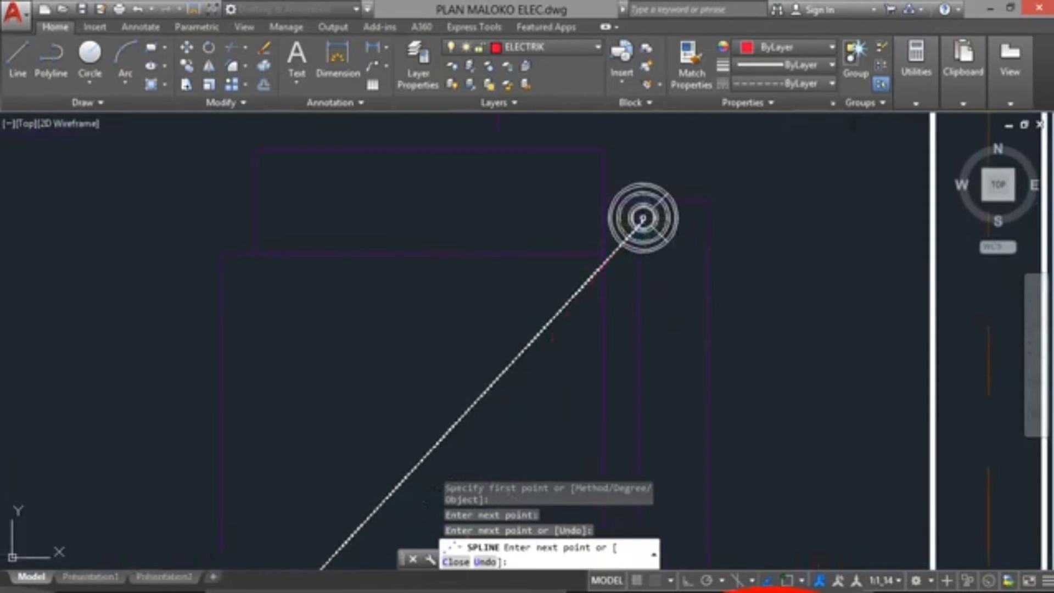
{"action": "left_click", "coordinate": [642, 219]}
{"action": "key", "text": "Return"}
{"action": "scroll", "coordinate": [642, 219], "scroll_direction": "down", "scroll_amount": 5}
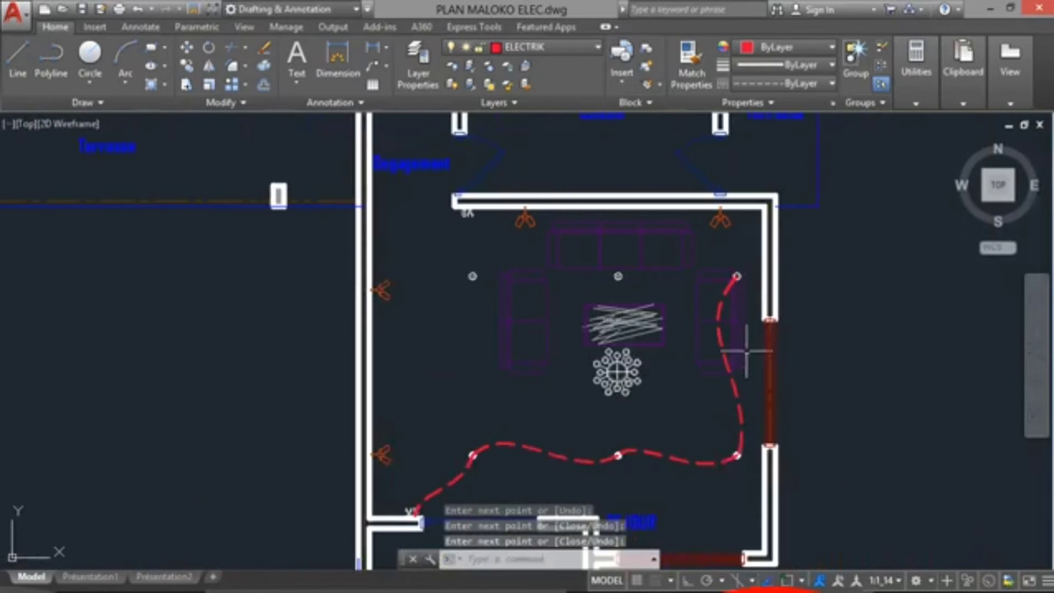
Draw a wavy spline from the corner light to the middle ceiling light between the sofa and the coffee table
{"action": "scroll", "coordinate": [696, 351], "scroll_direction": "down", "scroll_amount": 3}
{"action": "scroll", "coordinate": [697, 350], "scroll_direction": "up", "scroll_amount": 8}
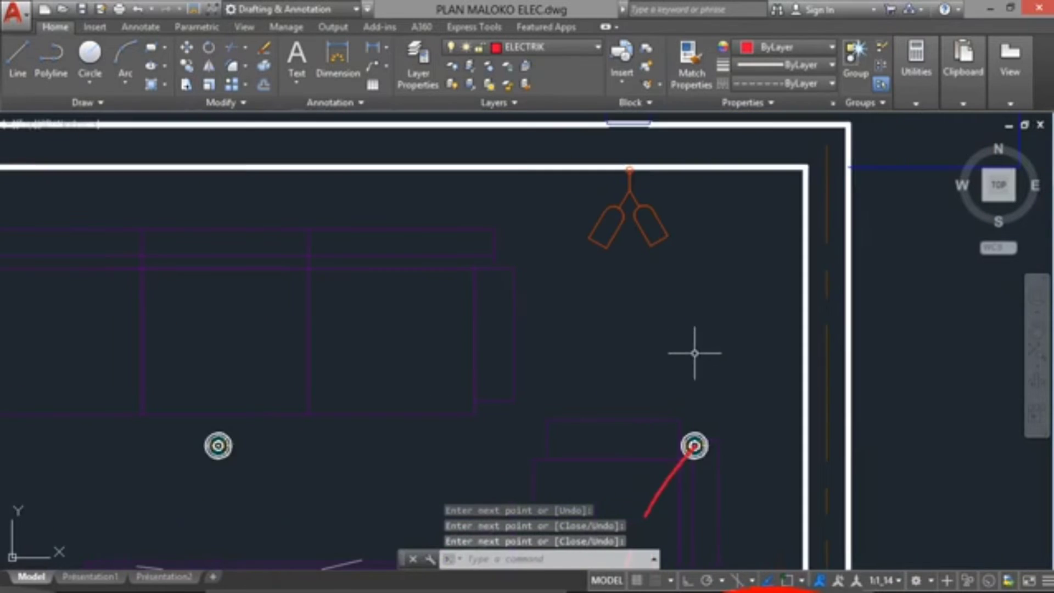
{"action": "scroll", "coordinate": [695, 353], "scroll_direction": "down", "scroll_amount": 2}
{"action": "type", "text": "spl"}
{"action": "key", "text": "Return"}
{"action": "scroll", "coordinate": [681, 374], "scroll_direction": "up", "scroll_amount": 6}
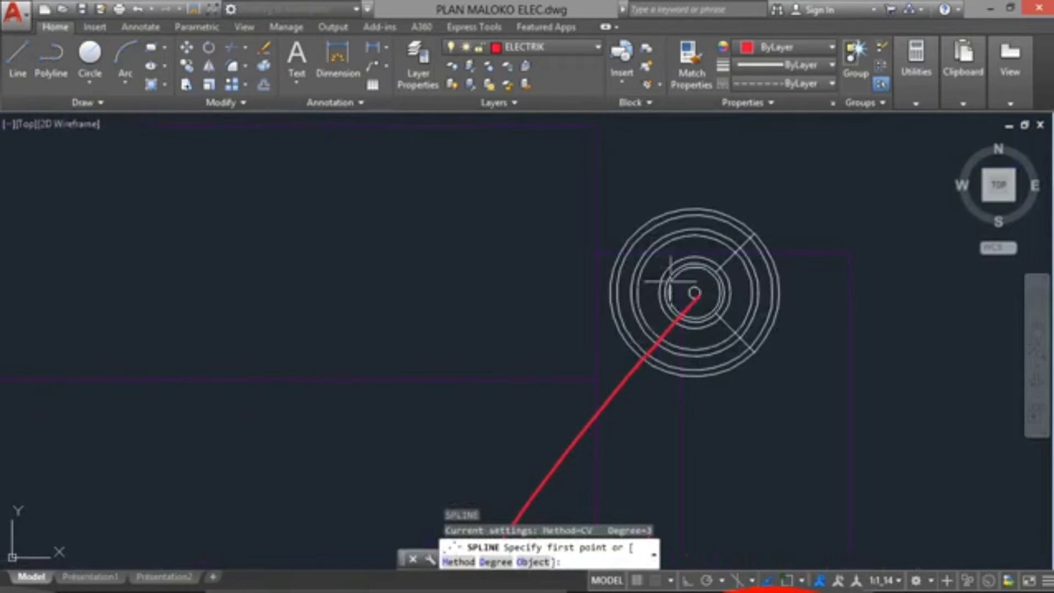
{"action": "left_click", "coordinate": [632, 250]}
{"action": "scroll", "coordinate": [621, 263], "scroll_direction": "down", "scroll_amount": 5}
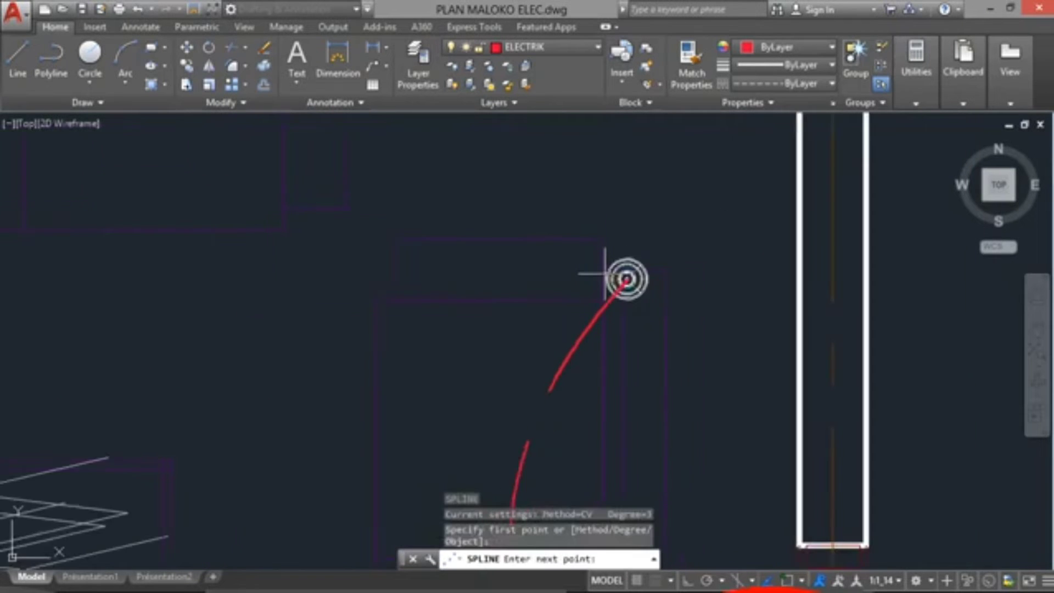
{"action": "left_click", "coordinate": [512, 228]}
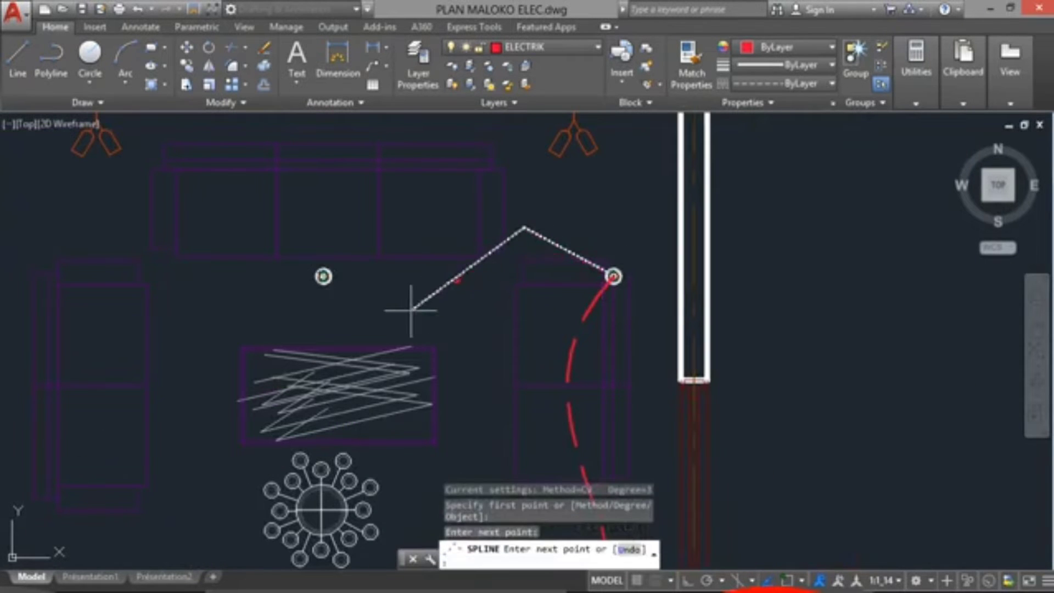
{"action": "left_click", "coordinate": [412, 305]}
{"action": "scroll", "coordinate": [324, 276], "scroll_direction": "up", "scroll_amount": 6}
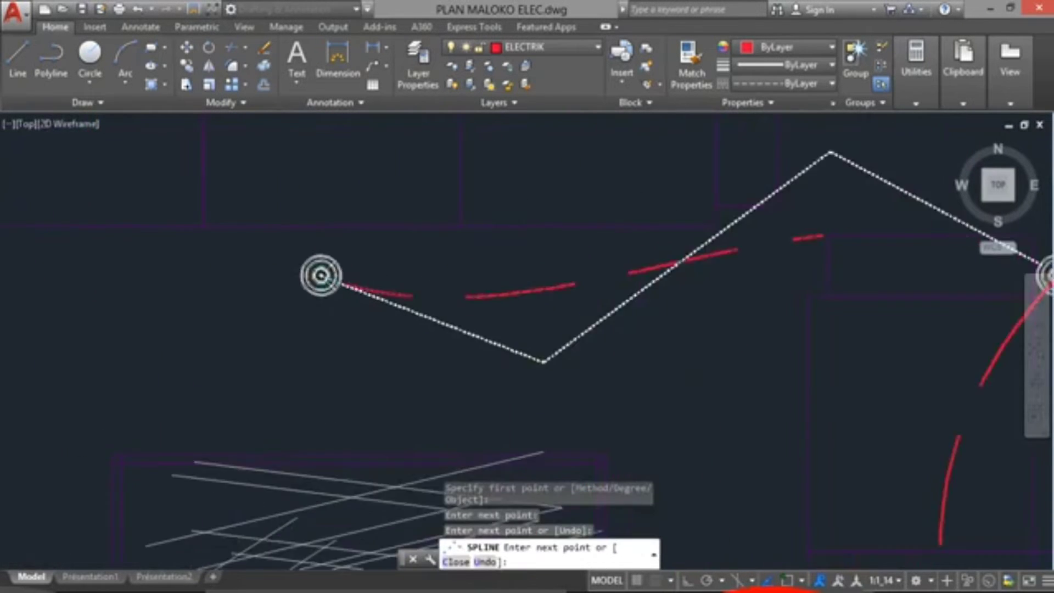
{"action": "left_click", "coordinate": [314, 274]}
{"action": "key", "text": "Return"}
{"action": "scroll", "coordinate": [620, 276], "scroll_direction": "down", "scroll_amount": 6}
{"action": "scroll", "coordinate": [620, 276], "scroll_direction": "down", "scroll_amount": 2}
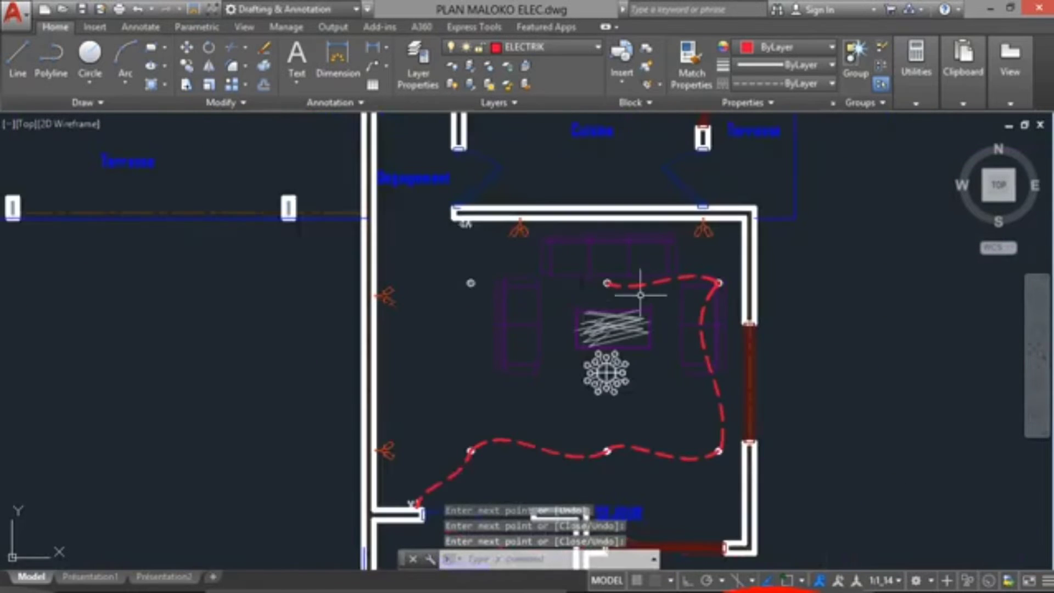
Draw a wavy spline from the middle light of the sofa-side row to the last light of that row, near the interior wall
{"action": "scroll", "coordinate": [631, 291], "scroll_direction": "up", "scroll_amount": 8}
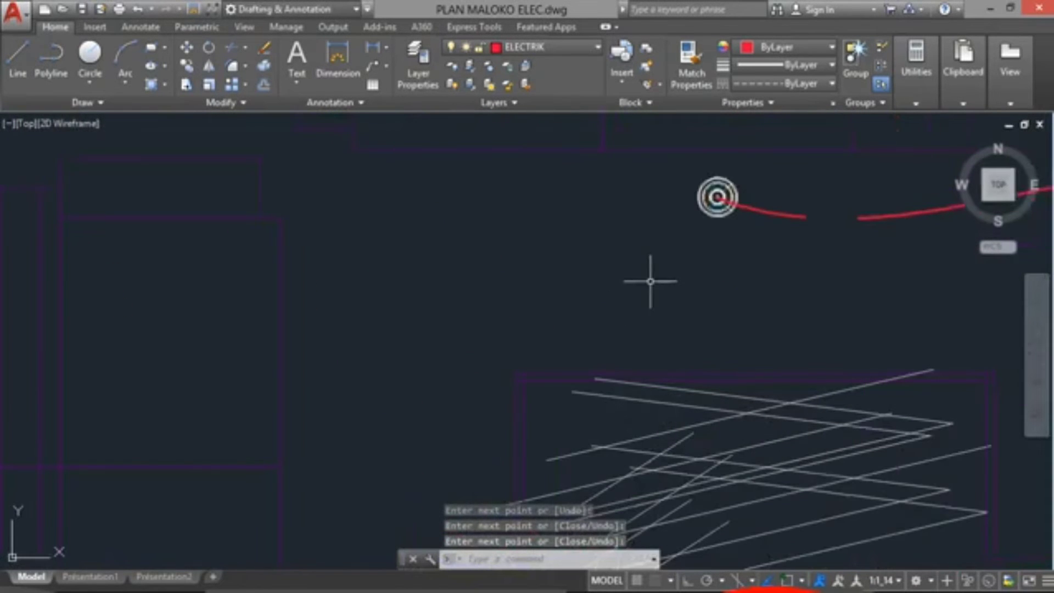
{"action": "key", "text": "Return"}
{"action": "scroll", "coordinate": [706, 277], "scroll_direction": "down", "scroll_amount": 2}
{"action": "scroll", "coordinate": [706, 231], "scroll_direction": "up", "scroll_amount": 5}
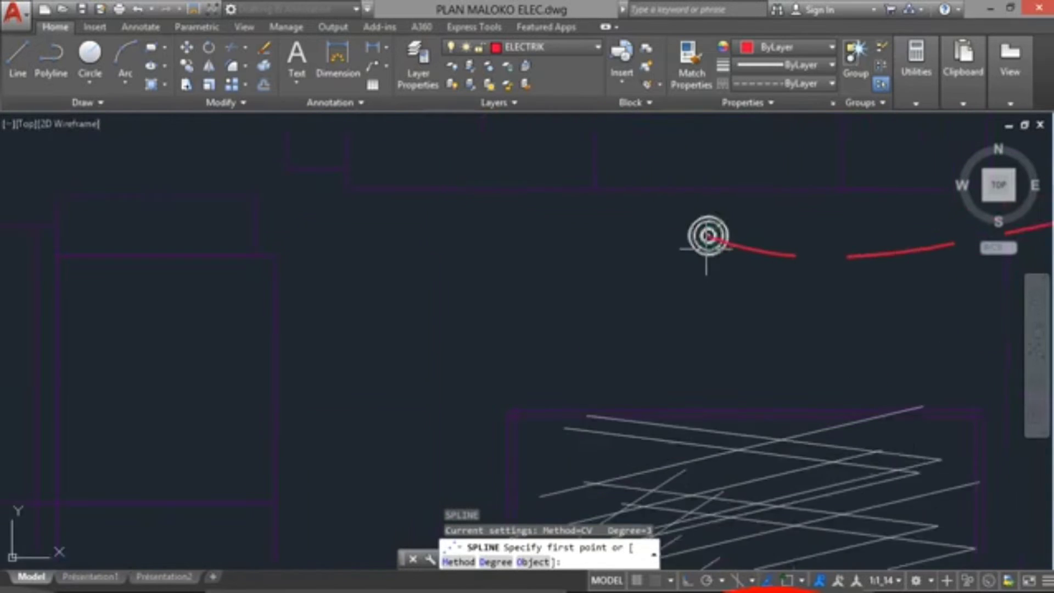
{"action": "left_click", "coordinate": [661, 207]}
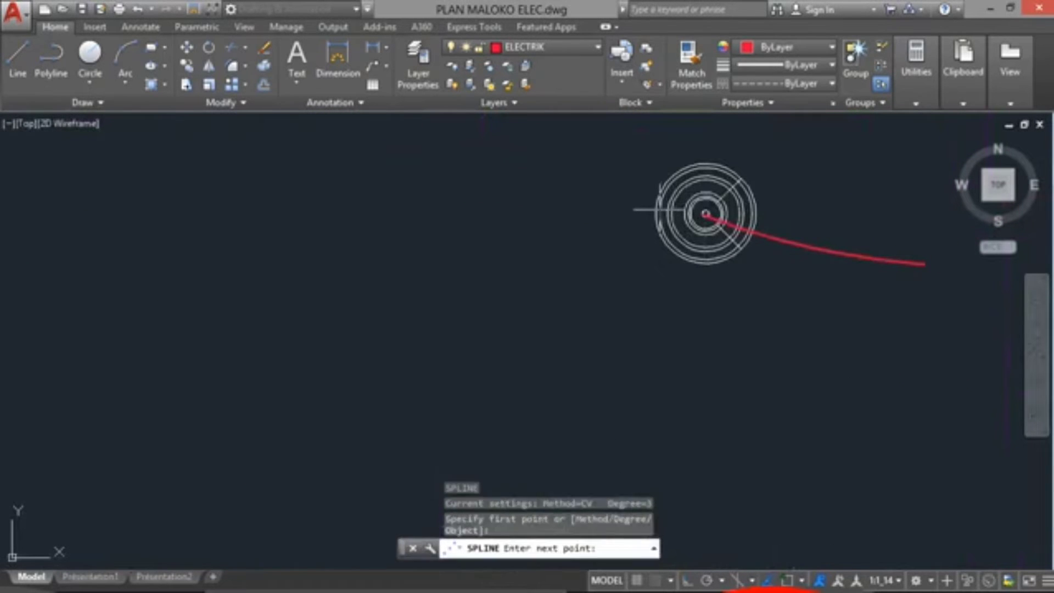
{"action": "scroll", "coordinate": [601, 249], "scroll_direction": "down", "scroll_amount": 4}
{"action": "left_click", "coordinate": [544, 268]}
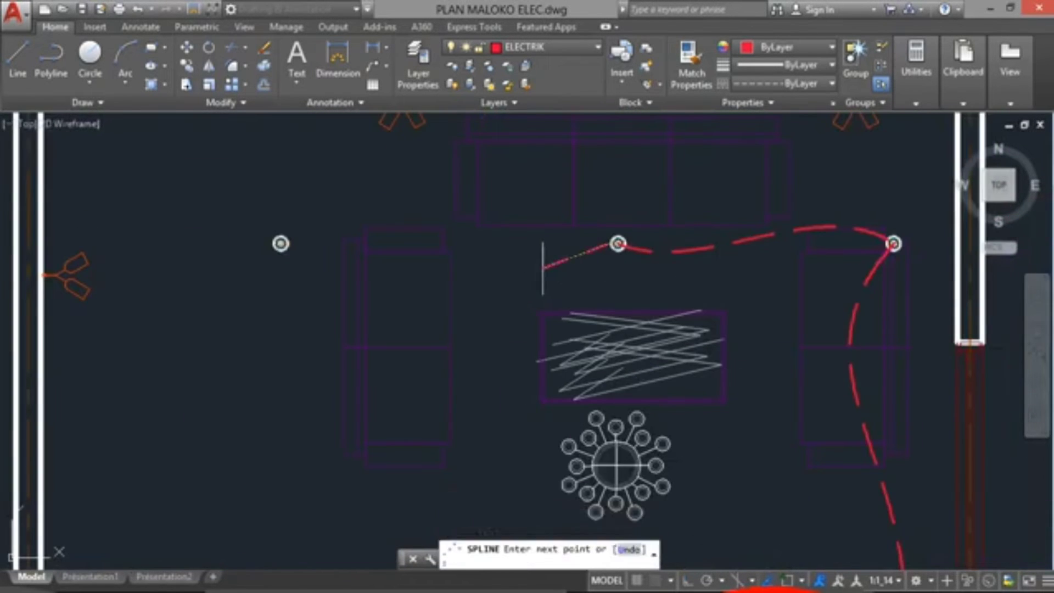
{"action": "left_click", "coordinate": [443, 188]}
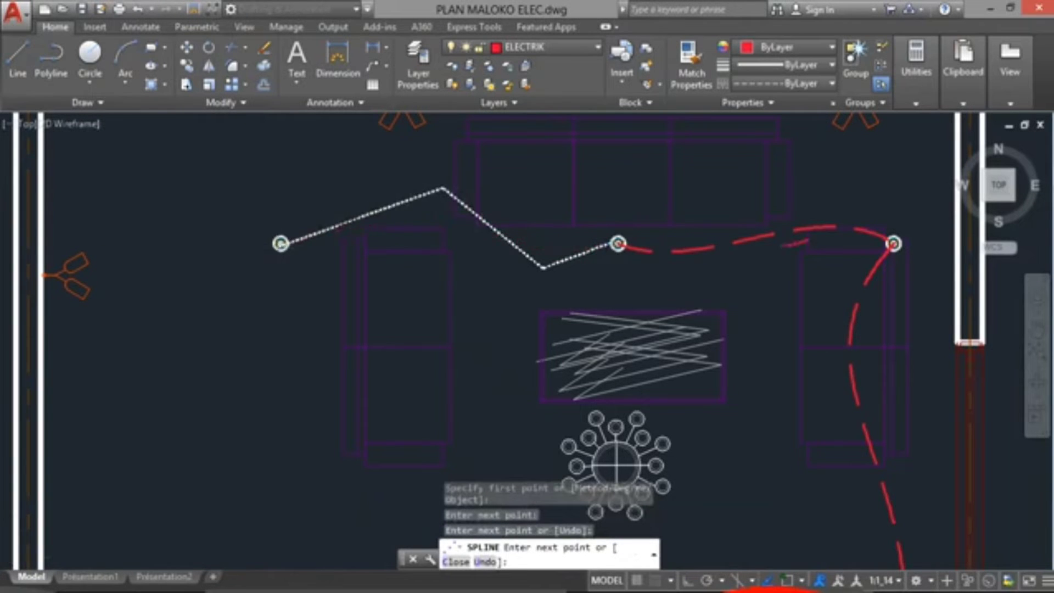
{"action": "scroll", "coordinate": [279, 236], "scroll_direction": "up", "scroll_amount": 7}
{"action": "left_click", "coordinate": [289, 220]}
{"action": "key", "text": "Return"}
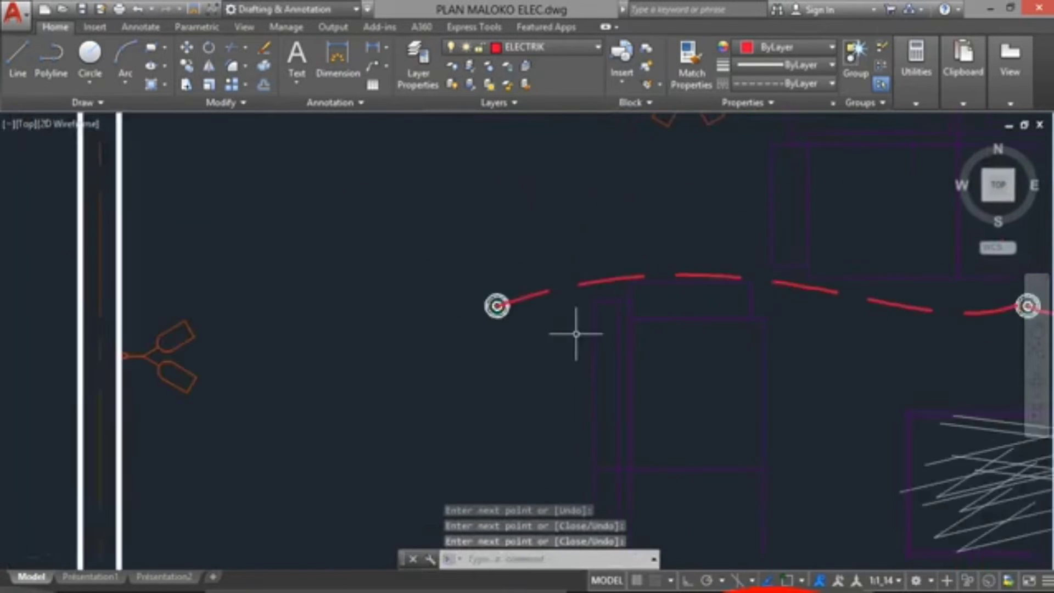
{"action": "scroll", "coordinate": [643, 358], "scroll_direction": "down", "scroll_amount": 5}
{"action": "scroll", "coordinate": [664, 354], "scroll_direction": "up", "scroll_amount": 4}
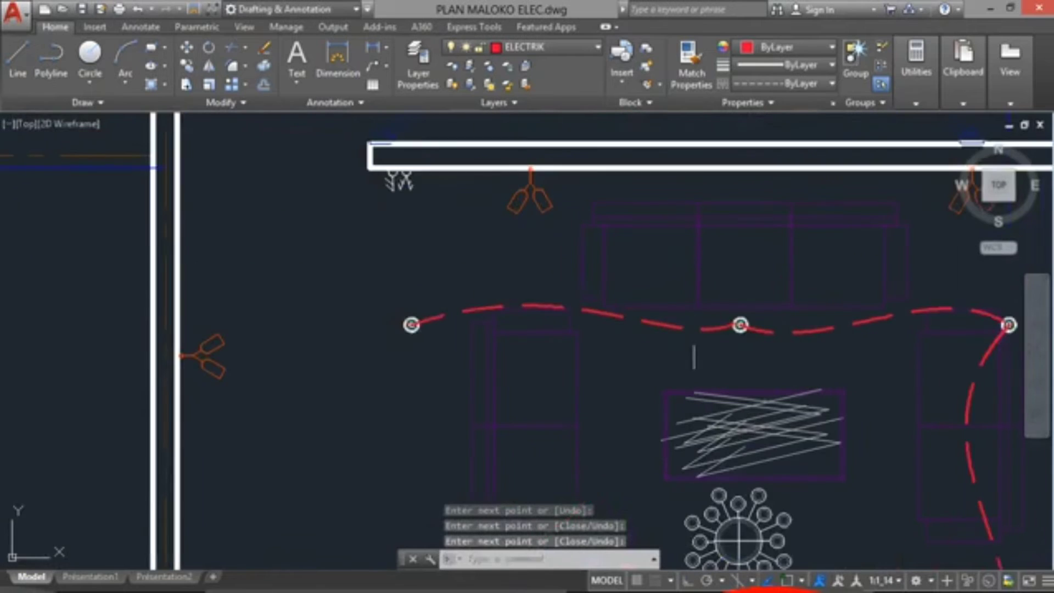
Reshape the last spline of the sofa-side row by stretching its control vertex near the coffee table outward for a deeper wave
{"action": "left_click", "coordinate": [659, 327]}
{"action": "left_click", "coordinate": [667, 349]}
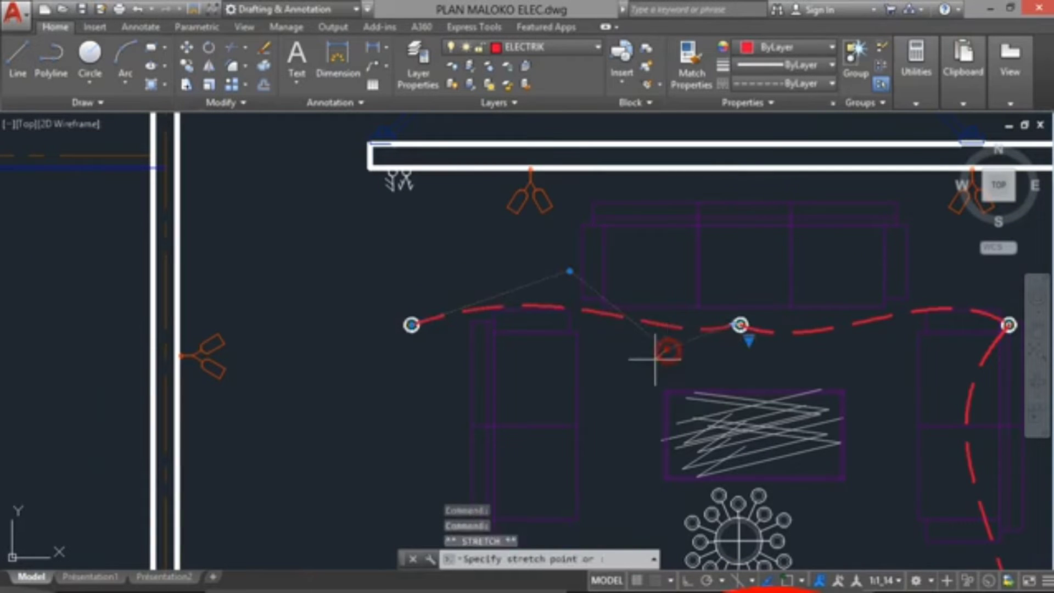
{"action": "left_click", "coordinate": [625, 384]}
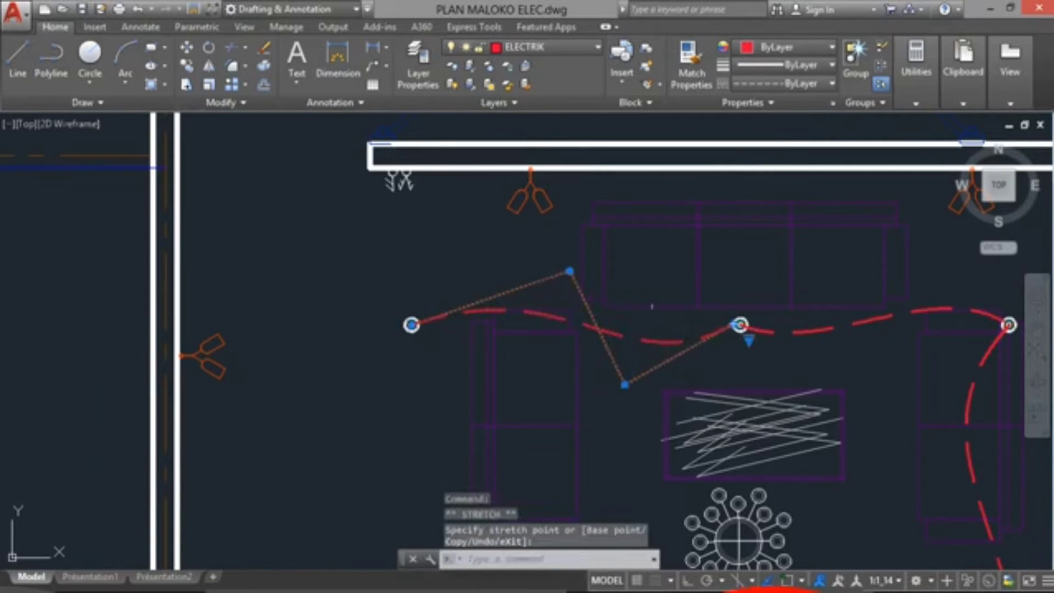
{"action": "key", "text": "Escape"}
{"action": "scroll", "coordinate": [673, 348], "scroll_direction": "down", "scroll_amount": 5}
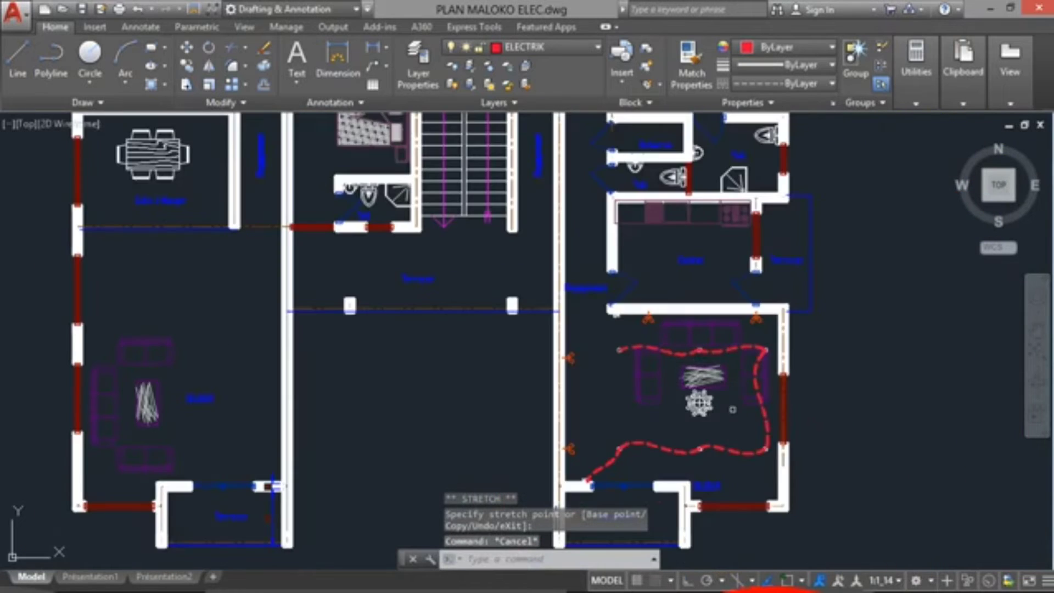
Set the lineweight of the reshaped sofa-side spline to Default
{"action": "scroll", "coordinate": [658, 330], "scroll_direction": "up", "scroll_amount": 6}
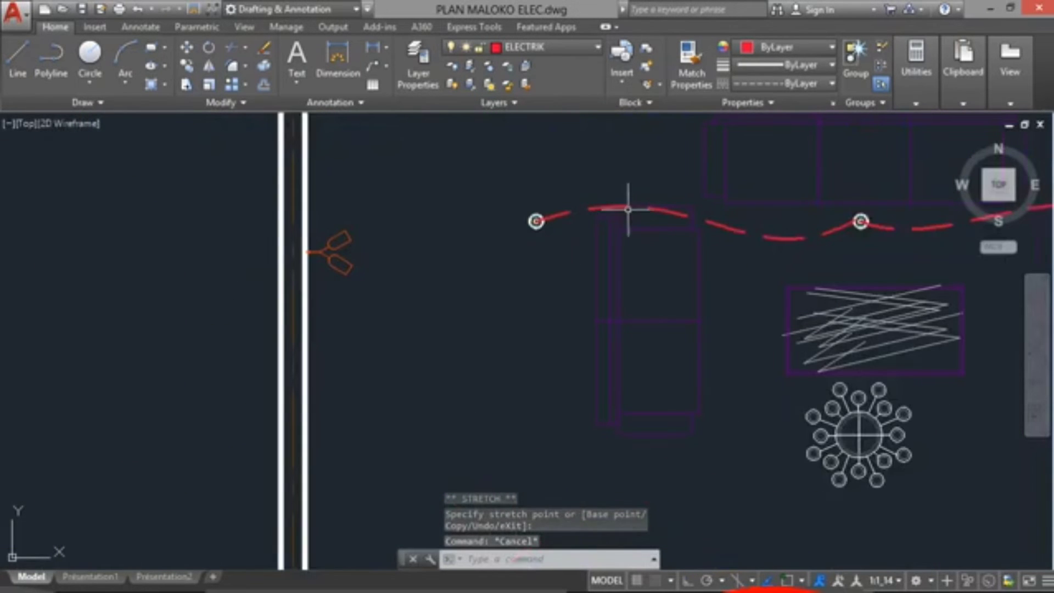
{"action": "left_click", "coordinate": [606, 208]}
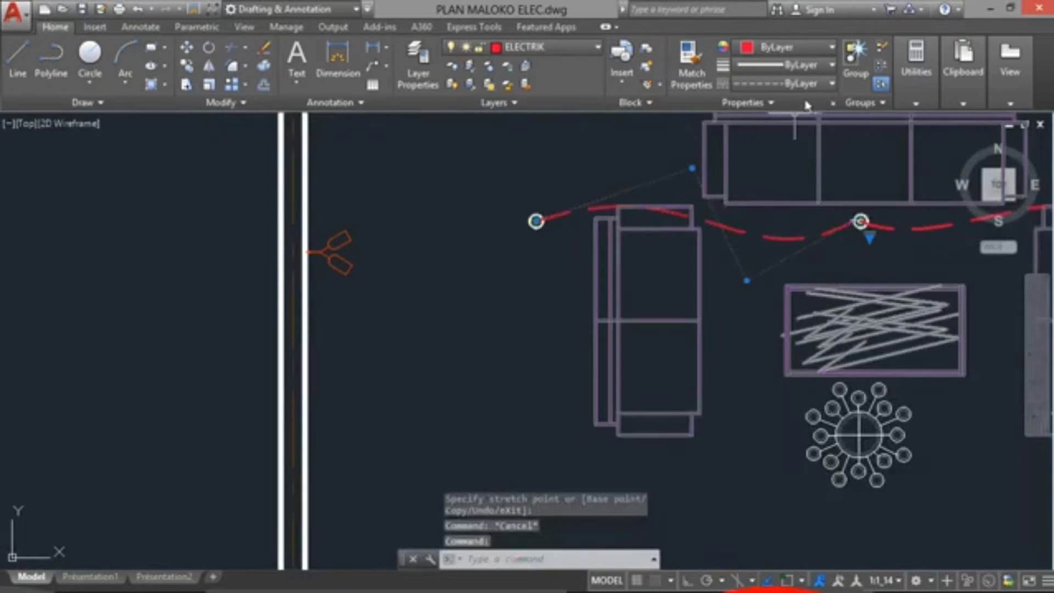
{"action": "left_click", "coordinate": [831, 65]}
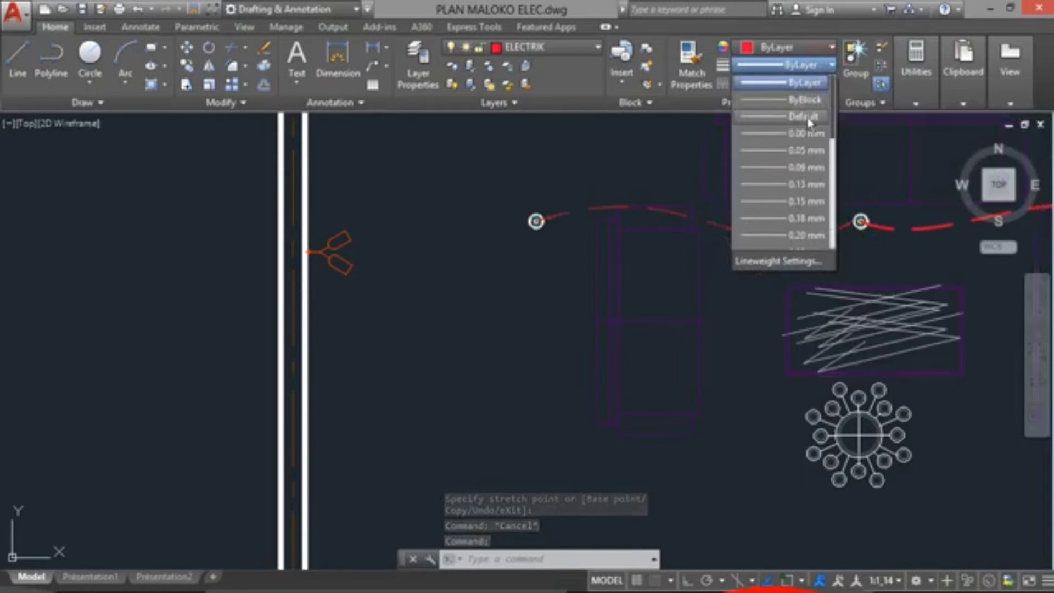
{"action": "key", "text": "Escape"}
{"action": "key", "text": "Escape"}
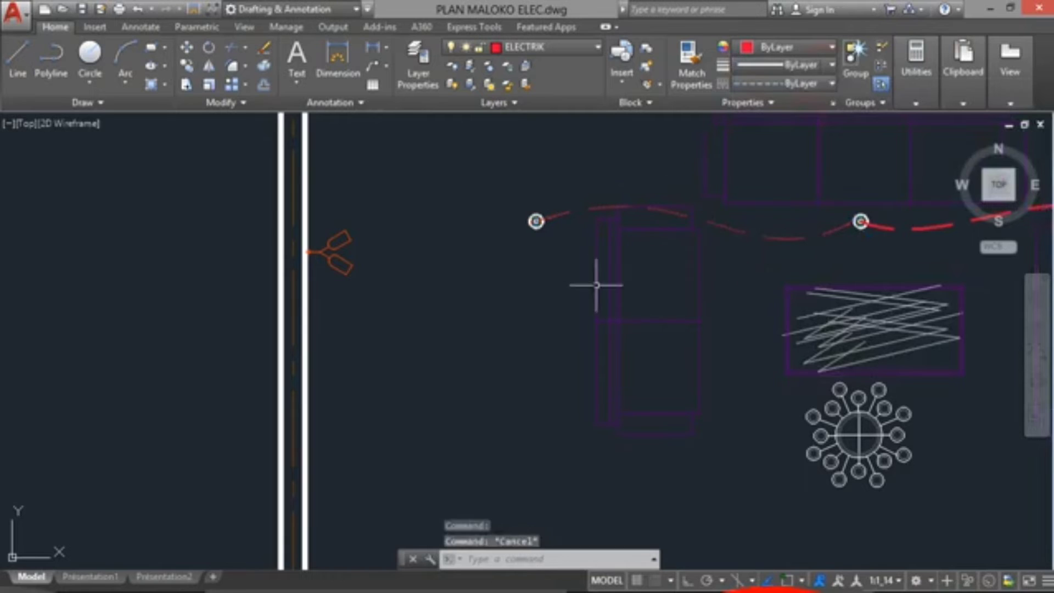
Set the lineweight of the other four splines linking the ceiling lights to Default
{"action": "scroll", "coordinate": [597, 285], "scroll_direction": "down", "scroll_amount": 5}
{"action": "scroll", "coordinate": [694, 360], "scroll_direction": "up", "scroll_amount": 3}
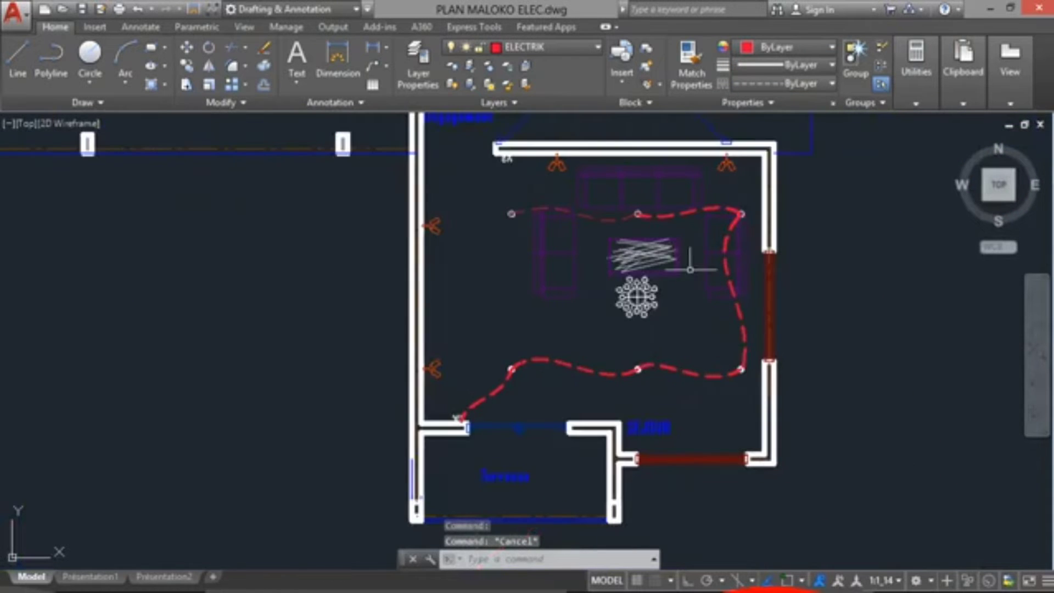
{"action": "scroll", "coordinate": [662, 221], "scroll_direction": "up", "scroll_amount": 2}
{"action": "left_click", "coordinate": [668, 213]}
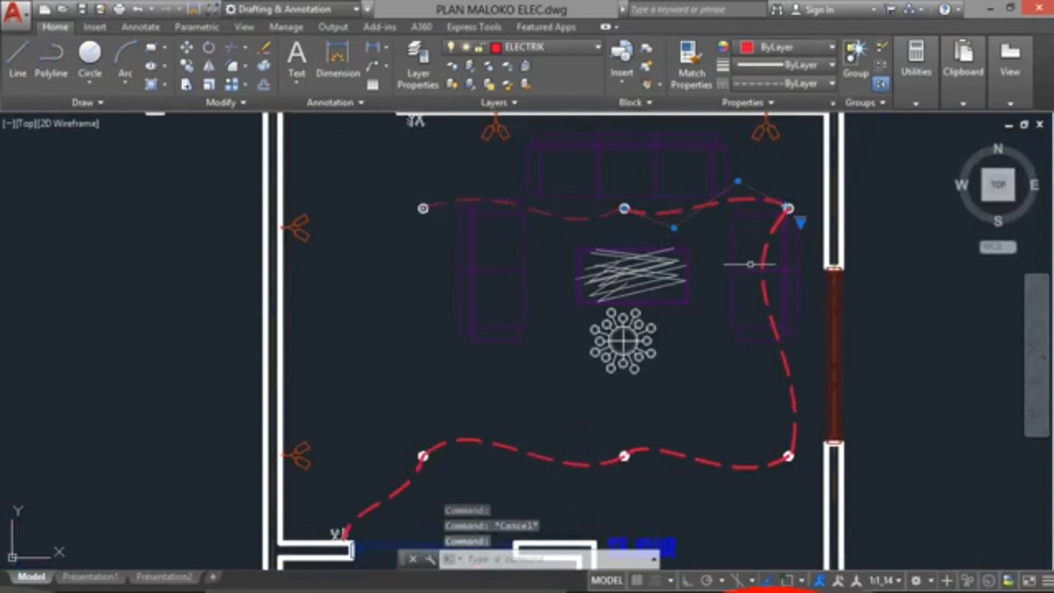
{"action": "left_click", "coordinate": [763, 277]}
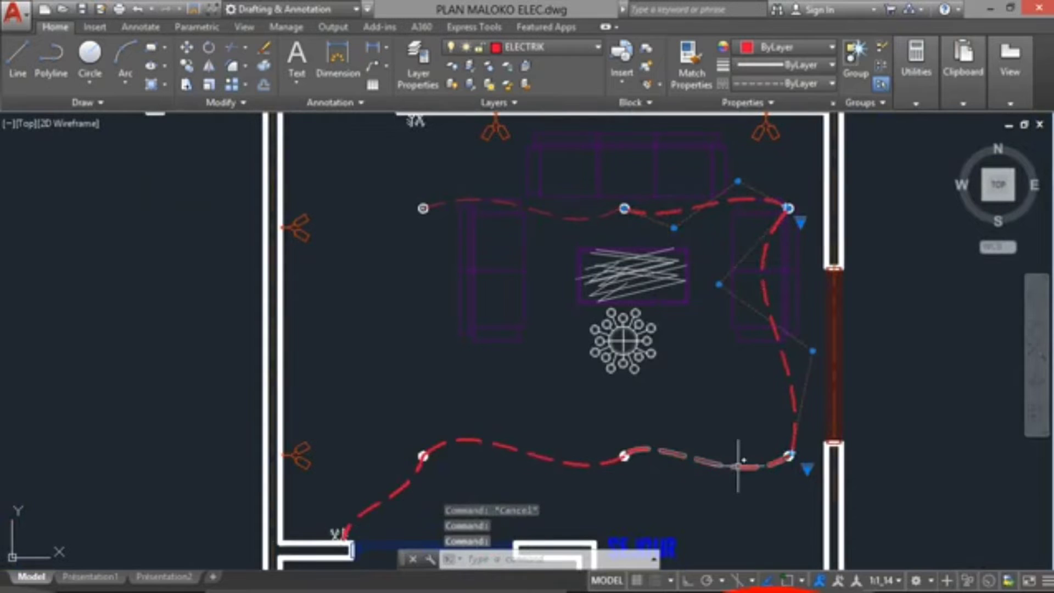
{"action": "left_click", "coordinate": [692, 459]}
{"action": "left_click", "coordinate": [602, 464]}
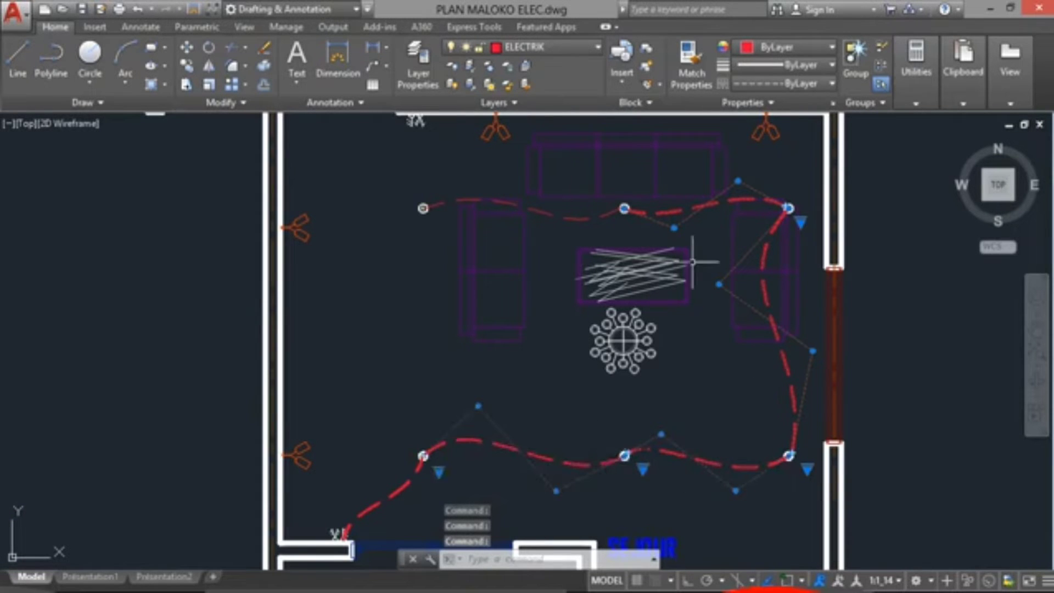
{"action": "left_click", "coordinate": [790, 65]}
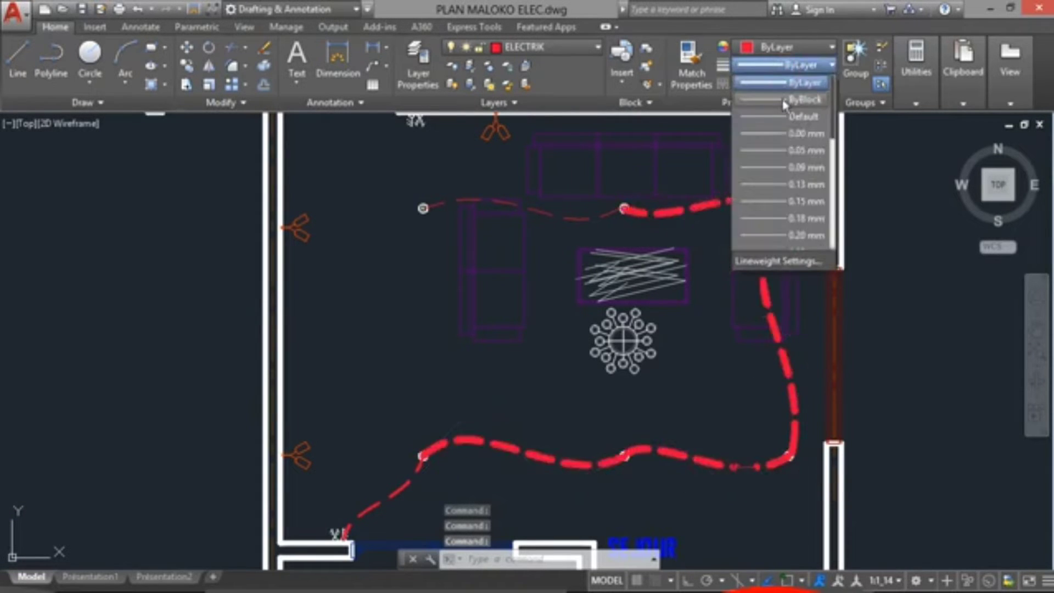
{"action": "left_click", "coordinate": [788, 117]}
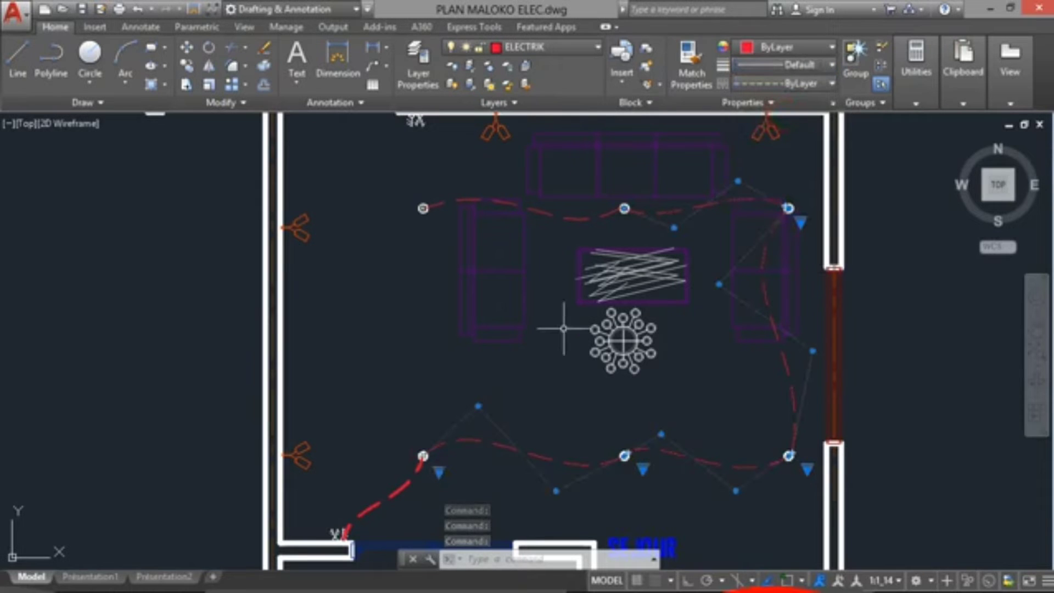
{"action": "key", "text": "Escape"}
Set the lineweight of the spline linking the terrace-door switch to the nearest ceiling light to Default
{"action": "scroll", "coordinate": [511, 299], "scroll_direction": "down", "scroll_amount": 2}
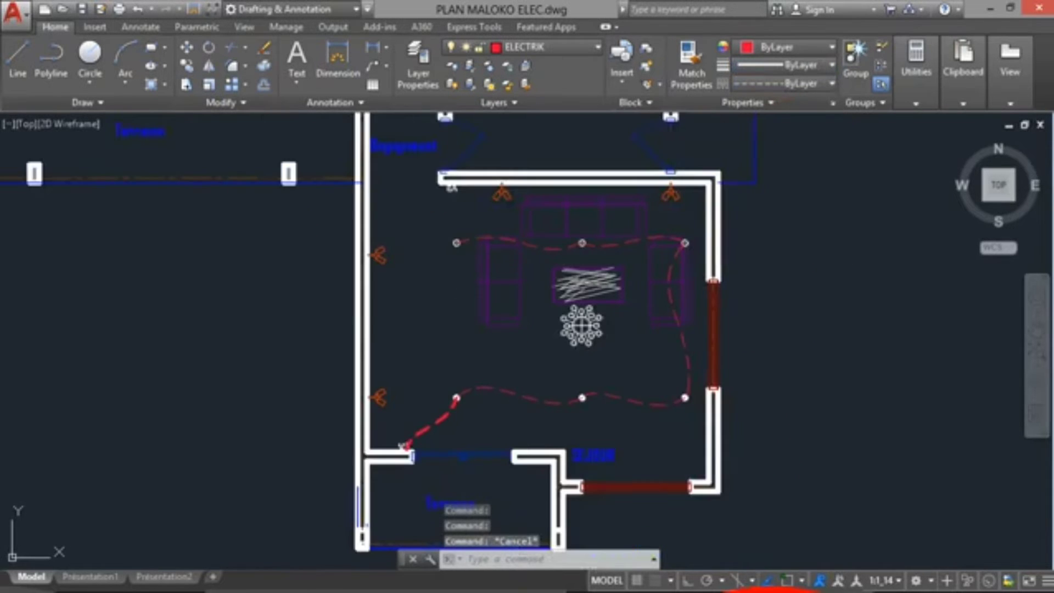
{"action": "scroll", "coordinate": [447, 390], "scroll_direction": "up", "scroll_amount": 3}
{"action": "left_click", "coordinate": [445, 408]}
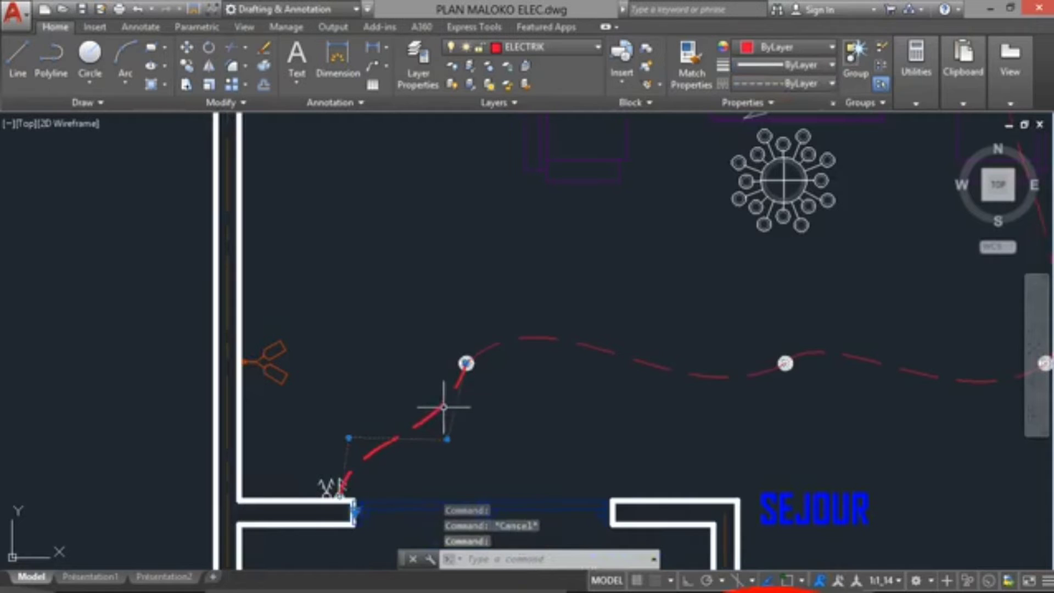
{"action": "left_click", "coordinate": [814, 67]}
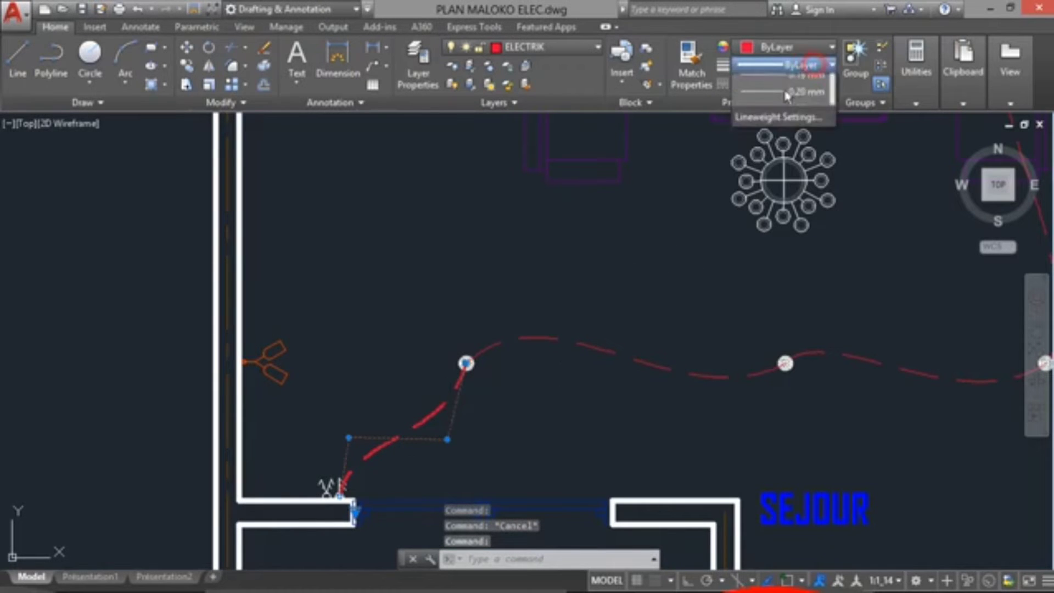
{"action": "left_click", "coordinate": [786, 110]}
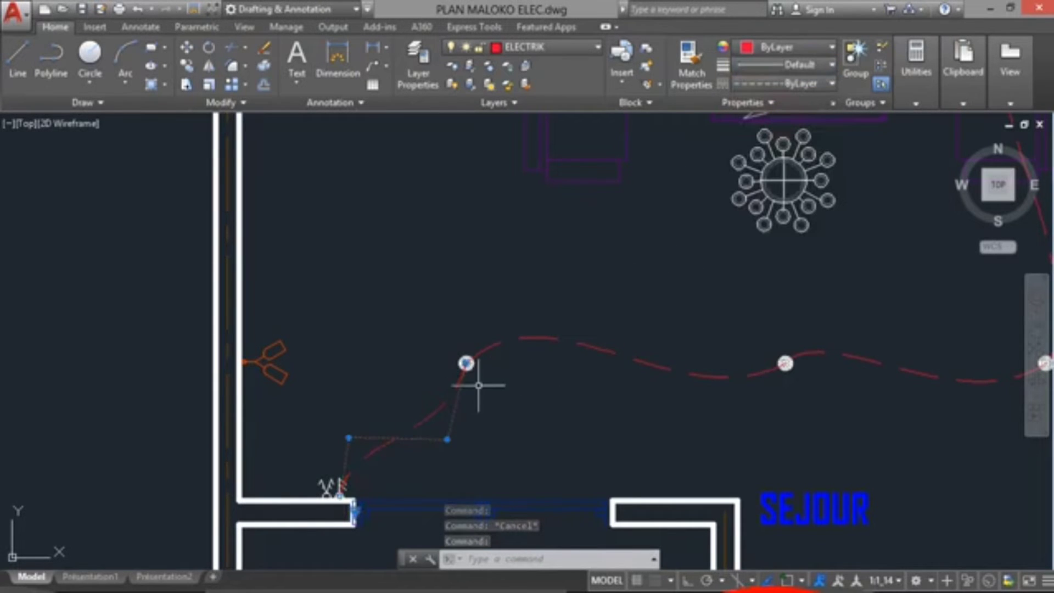
{"action": "key", "text": "Escape"}
{"action": "scroll", "coordinate": [545, 436], "scroll_direction": "down", "scroll_amount": 4}
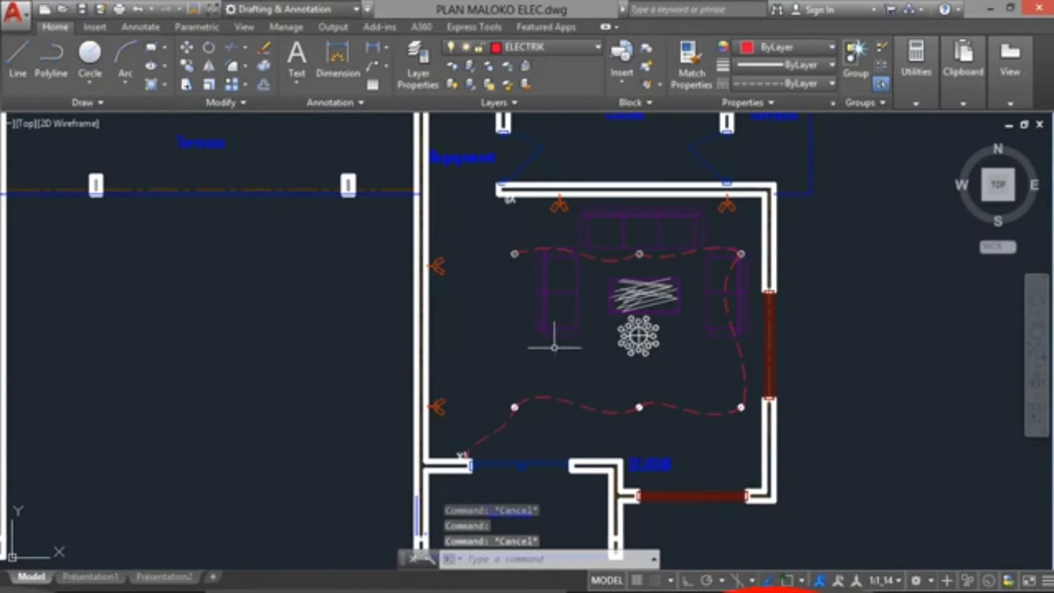
{"action": "scroll", "coordinate": [518, 201], "scroll_direction": "up", "scroll_amount": 2}
{"action": "scroll", "coordinate": [488, 397], "scroll_direction": "up", "scroll_amount": 5}
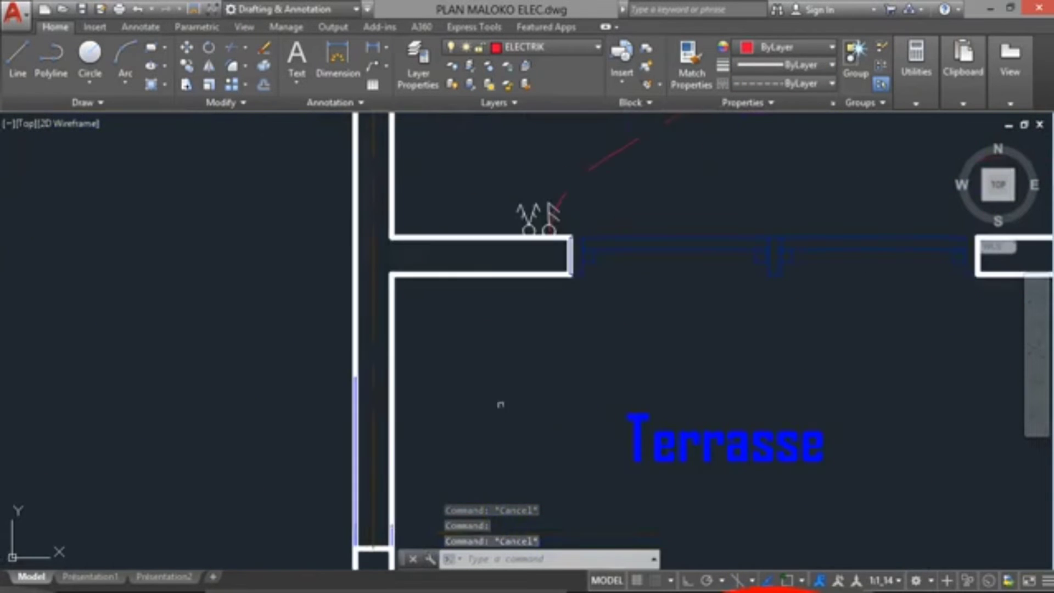
{"action": "scroll", "coordinate": [560, 288], "scroll_direction": "down", "scroll_amount": 3}
{"action": "middle_click_drag", "start_coordinate": [625, 193], "coordinate": [601, 306]}
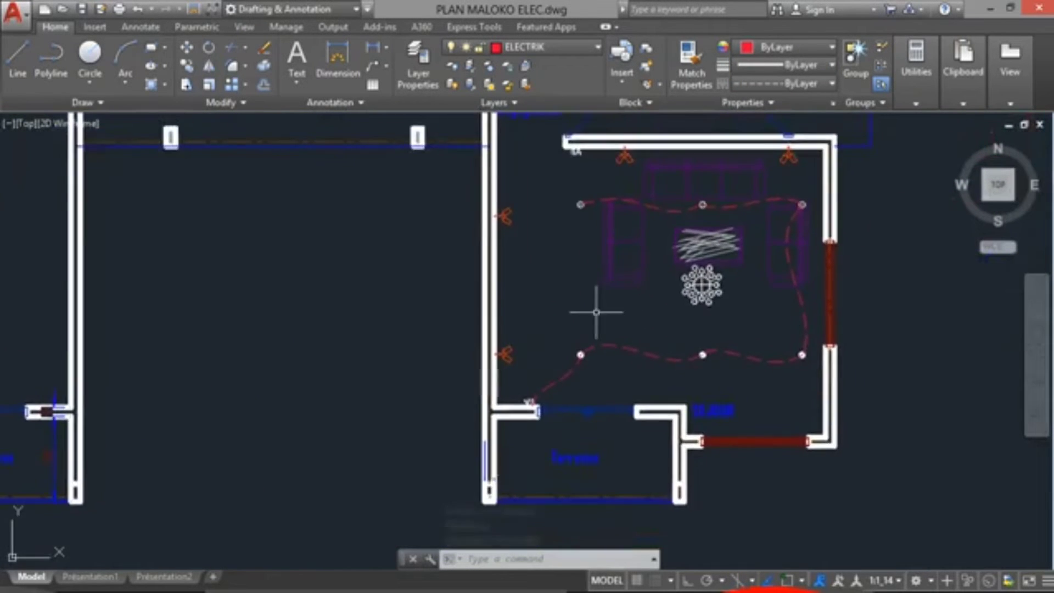
{"action": "scroll", "coordinate": [572, 238], "scroll_direction": "up", "scroll_amount": 4}
{"action": "scroll", "coordinate": [572, 237], "scroll_direction": "down", "scroll_amount": 2}
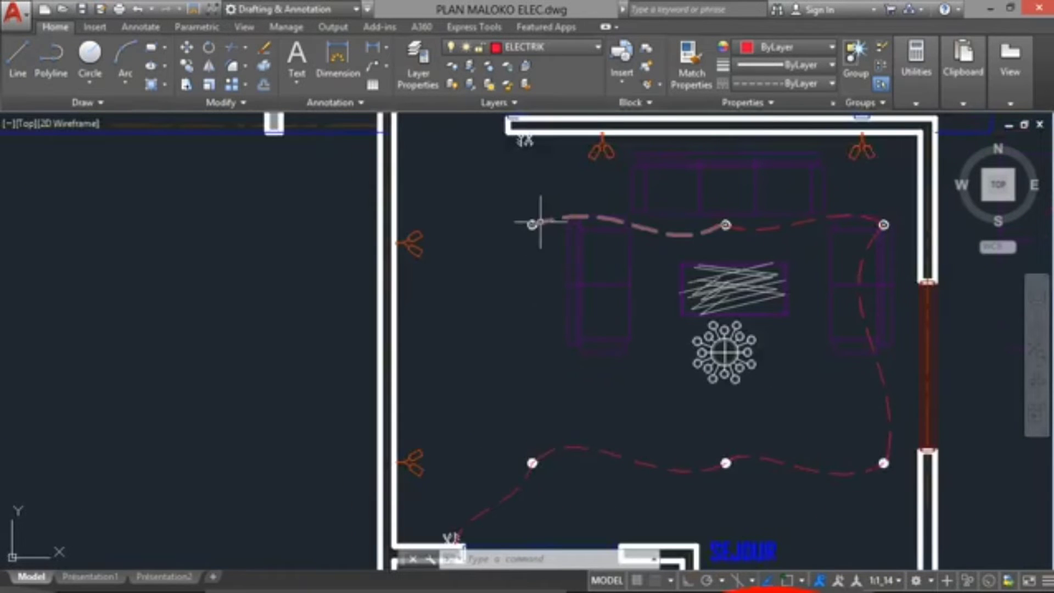
{"action": "key", "text": "Return"}
{"action": "scroll", "coordinate": [528, 269], "scroll_direction": "up", "scroll_amount": 2}
{"action": "middle_click_drag", "start_coordinate": [527, 267], "coordinate": [508, 288]}
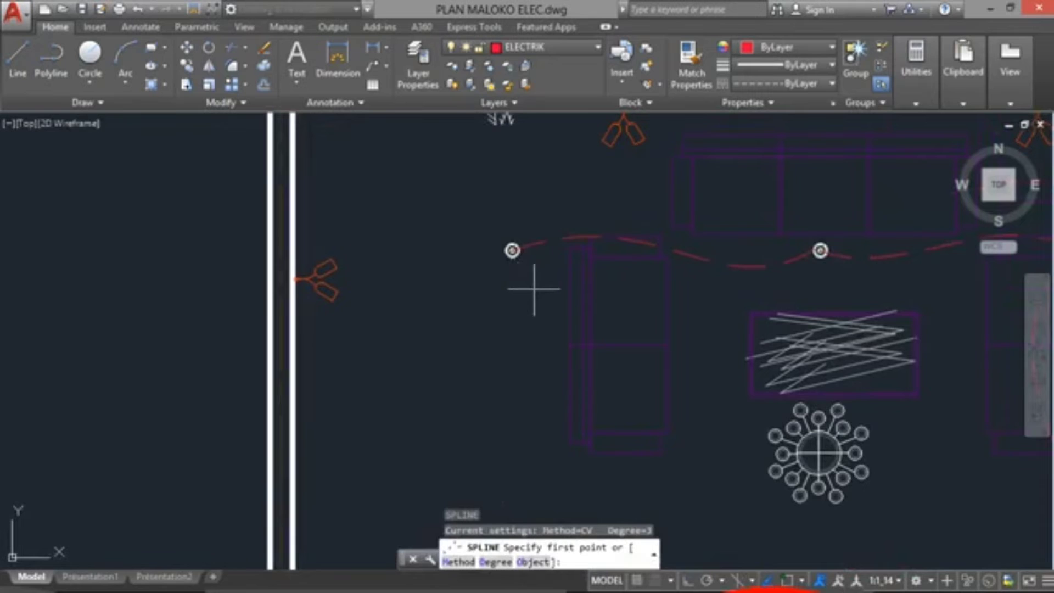
{"action": "key", "text": "Escape"}
{"action": "left_click", "coordinate": [578, 237]}
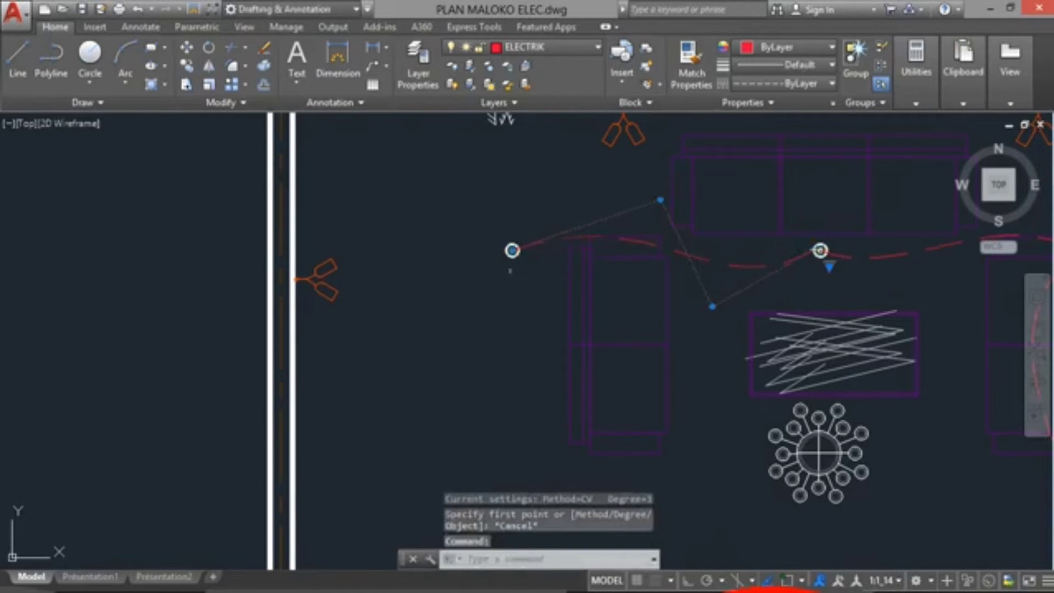
Draw an S-shaped spline from the first sofa-side ceiling light to the switch nearest the partition's end by the Dégagement
{"action": "left_click", "coordinate": [215, 8]}
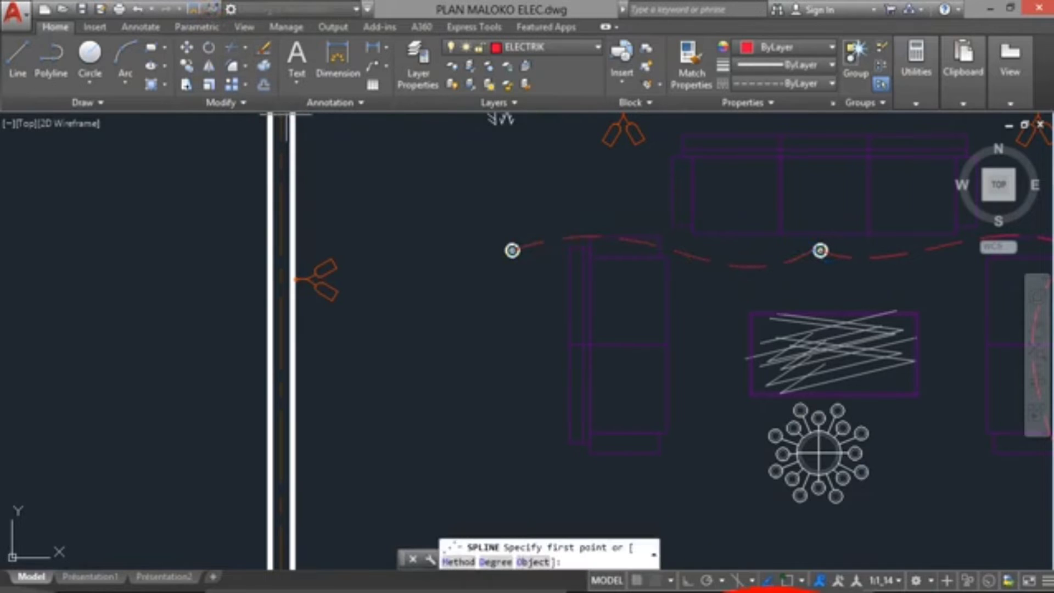
{"action": "left_click", "coordinate": [513, 250]}
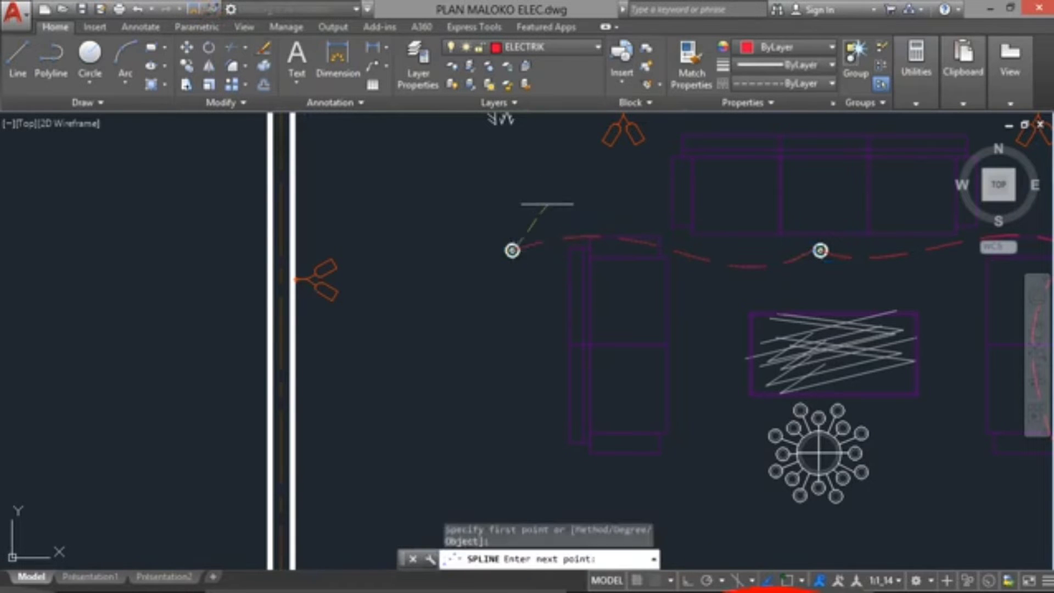
{"action": "left_click", "coordinate": [555, 192]}
{"action": "scroll", "coordinate": [555, 192], "scroll_direction": "down", "scroll_amount": 2}
{"action": "left_click", "coordinate": [499, 177]}
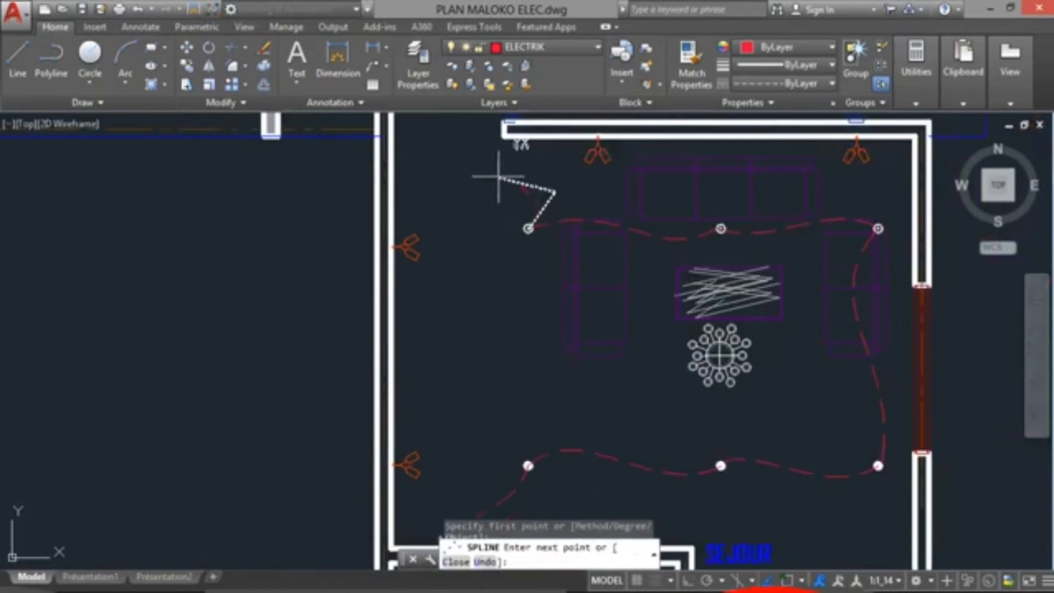
{"action": "scroll", "coordinate": [515, 144], "scroll_direction": "up", "scroll_amount": 4}
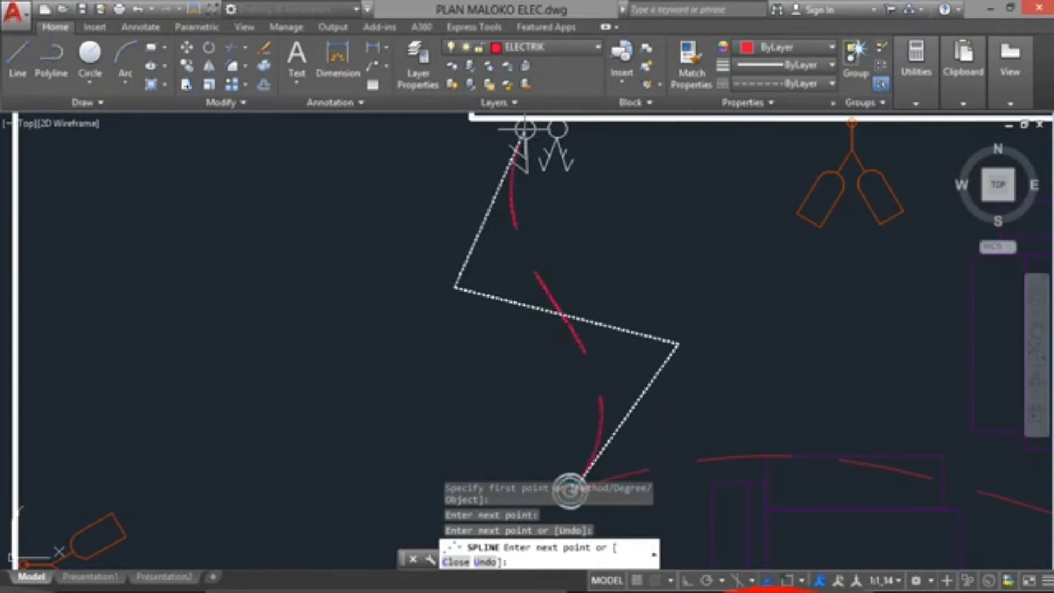
{"action": "left_click", "coordinate": [570, 490]}
{"action": "key", "text": "Return"}
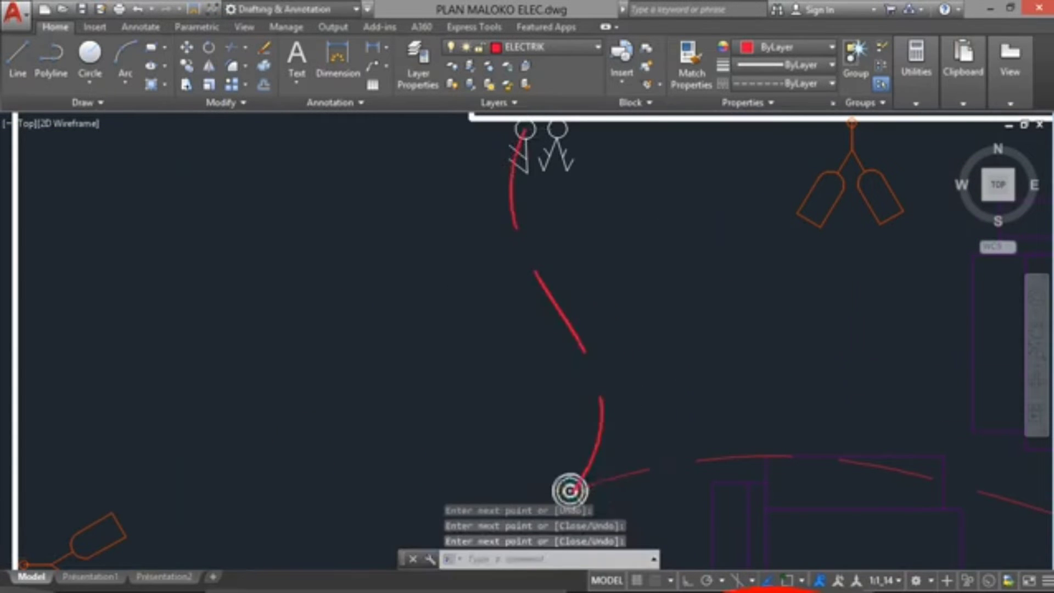
Match the properties of the adjacent sofa-side wiring spline onto the new spline running to the partition switch
{"action": "scroll", "coordinate": [663, 249], "scroll_direction": "down", "scroll_amount": 4}
{"action": "key", "text": "Return"}
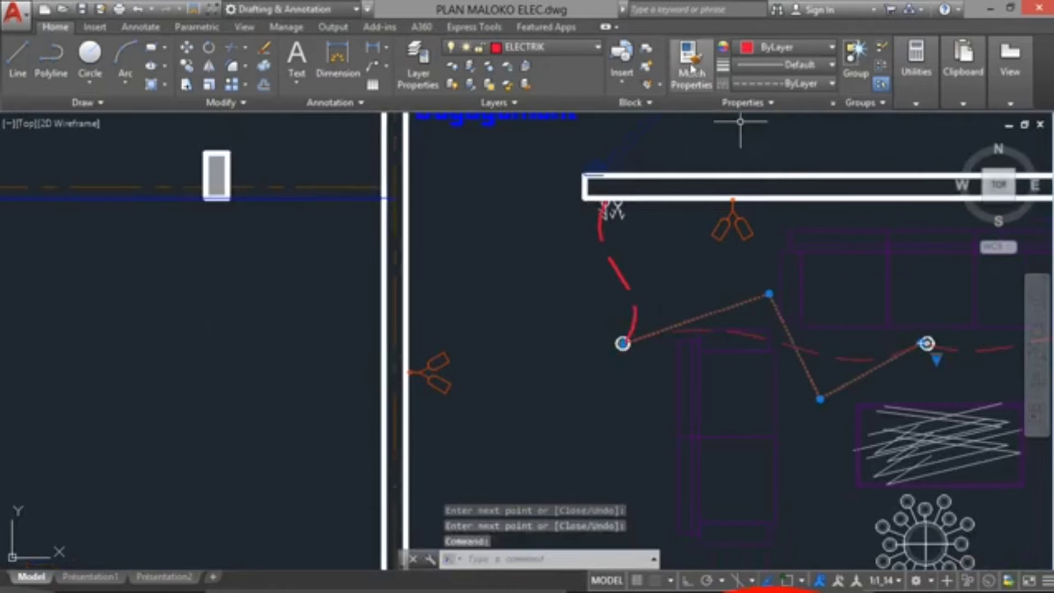
{"action": "left_click", "coordinate": [690, 66]}
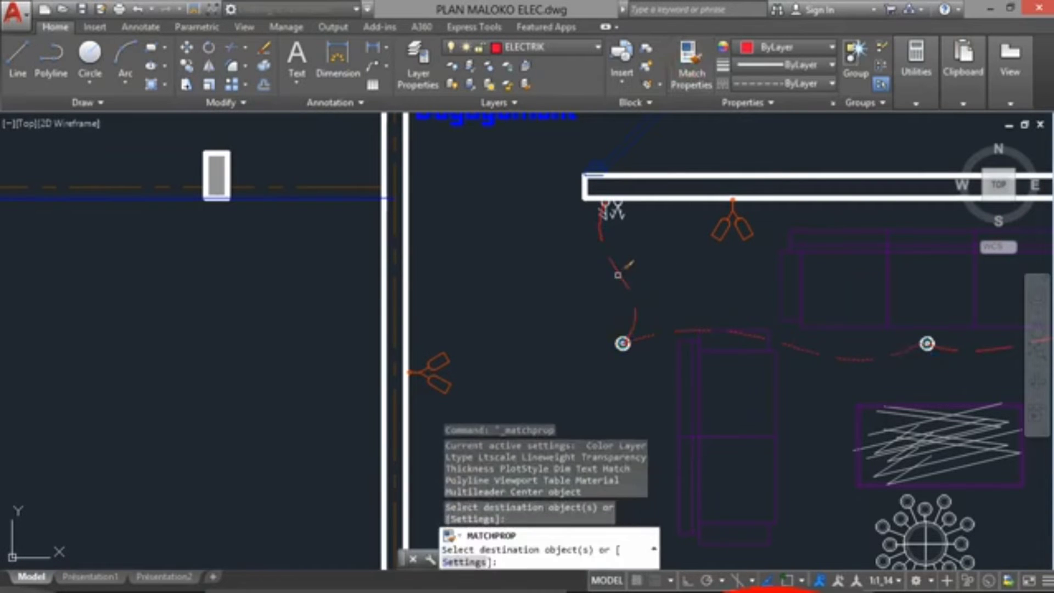
{"action": "key", "text": "Escape"}
{"action": "scroll", "coordinate": [680, 247], "scroll_direction": "down", "scroll_amount": 1}
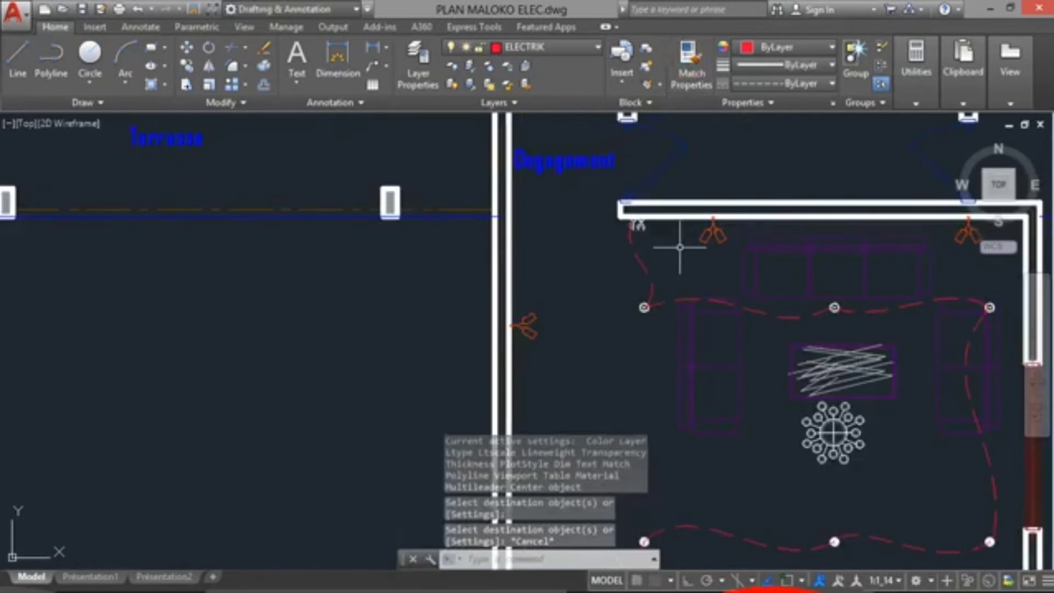
Examine the living room's dashed wiring loop from the terrace-door switch through the ceiling lights to the switch on the sofa-side partition
{"action": "scroll", "coordinate": [680, 247], "scroll_direction": "up", "scroll_amount": 2}
{"action": "scroll", "coordinate": [678, 248], "scroll_direction": "down", "scroll_amount": 2}
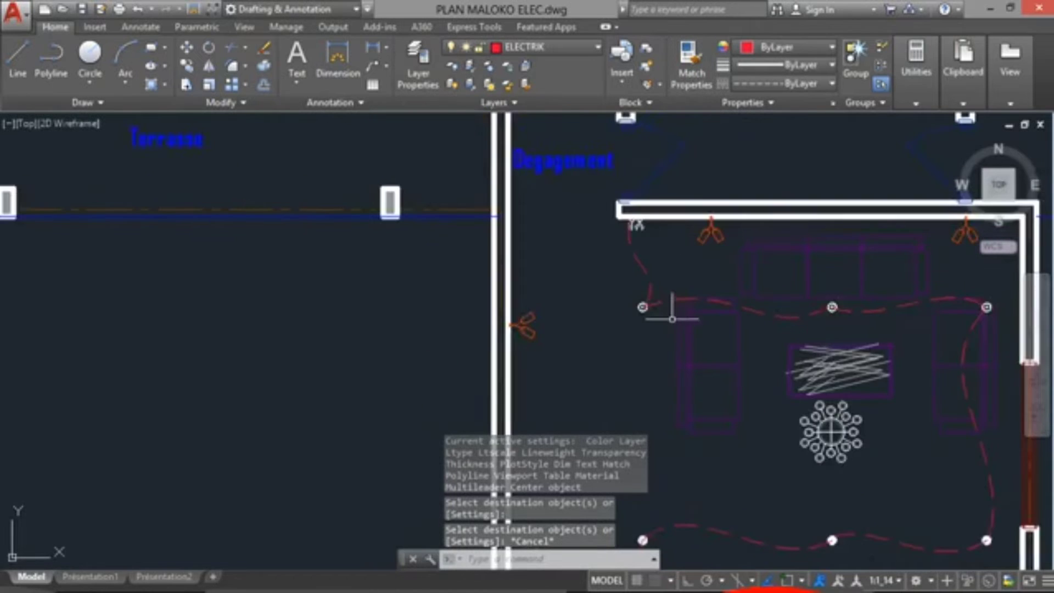
{"action": "scroll", "coordinate": [674, 306], "scroll_direction": "down", "scroll_amount": 2}
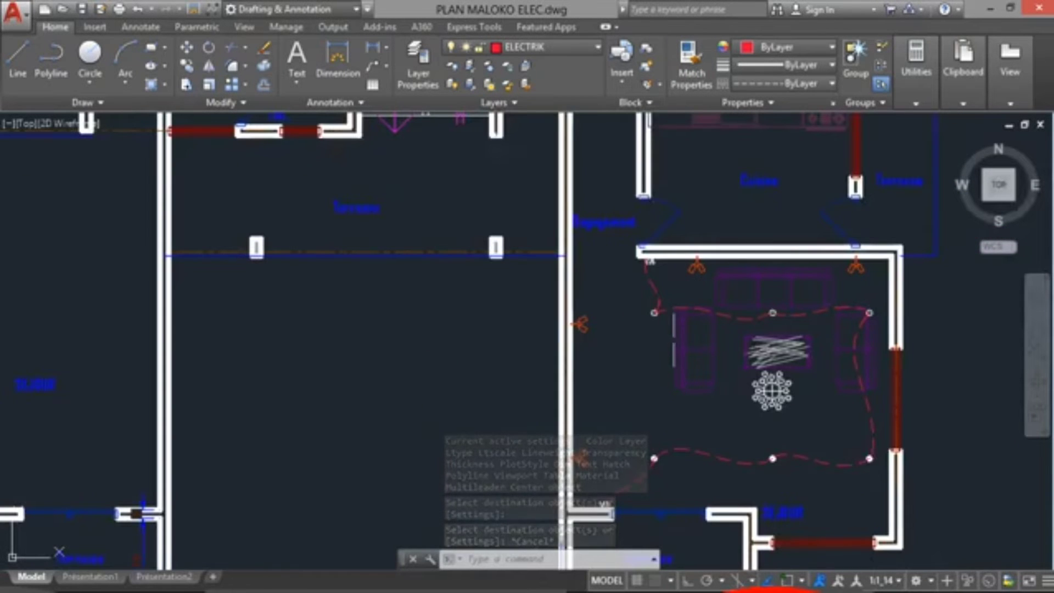
{"action": "middle_click_drag", "start_coordinate": [673, 379], "coordinate": [571, 306]}
{"action": "middle_click_drag", "start_coordinate": [636, 346], "coordinate": [547, 318]}
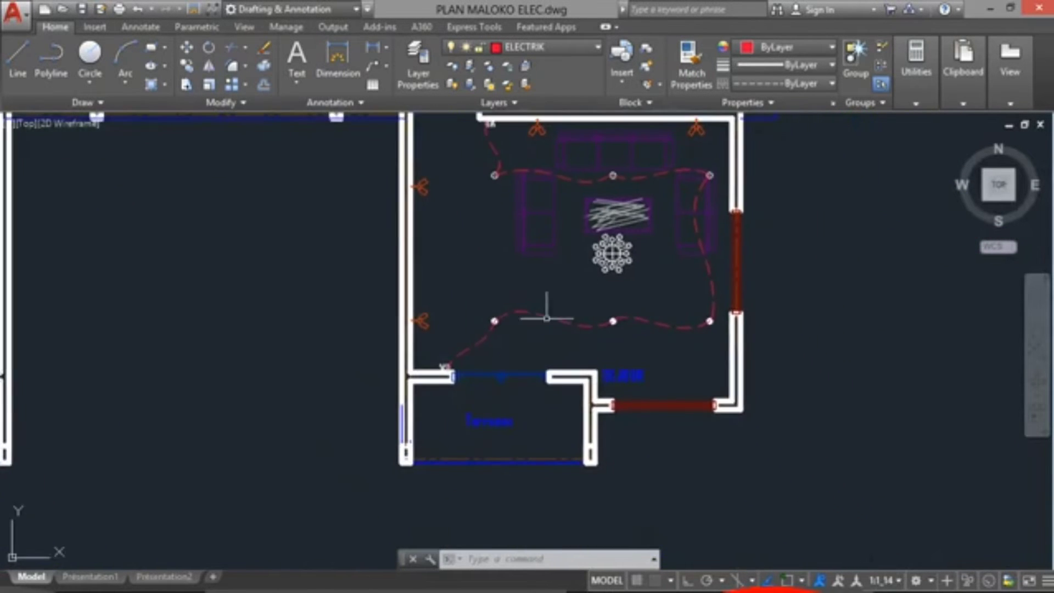
{"action": "scroll", "coordinate": [515, 356], "scroll_direction": "up", "scroll_amount": 2}
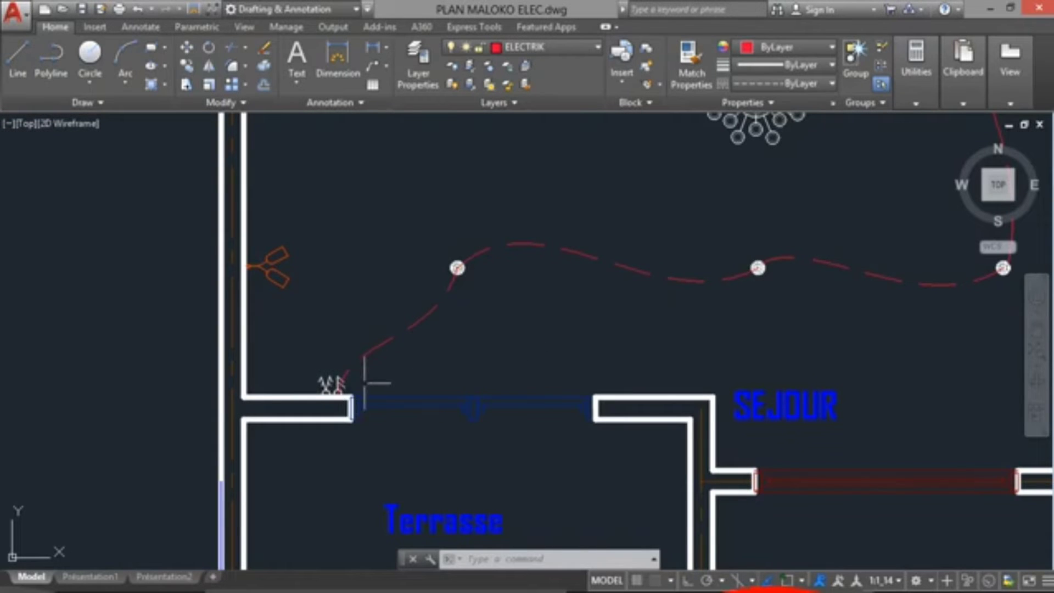
{"action": "scroll", "coordinate": [332, 384], "scroll_direction": "up", "scroll_amount": 2}
{"action": "scroll", "coordinate": [351, 380], "scroll_direction": "down", "scroll_amount": 4}
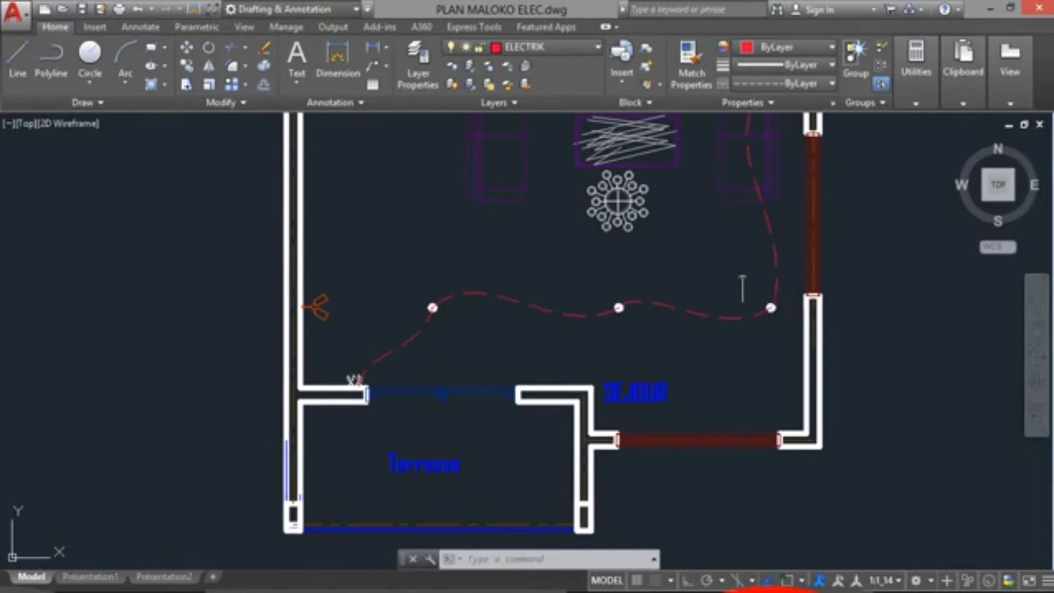
{"action": "scroll", "coordinate": [742, 287], "scroll_direction": "down", "scroll_amount": 3}
{"action": "scroll", "coordinate": [541, 208], "scroll_direction": "up", "scroll_amount": 5}
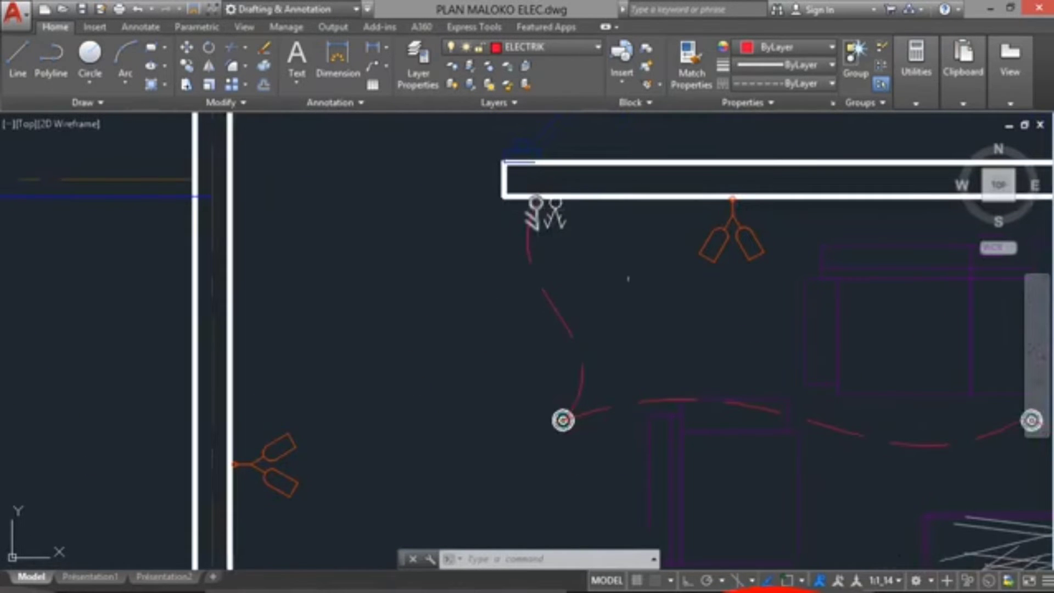
{"action": "scroll", "coordinate": [632, 279], "scroll_direction": "down", "scroll_amount": 2}
{"action": "scroll", "coordinate": [620, 279], "scroll_direction": "down", "scroll_amount": 3}
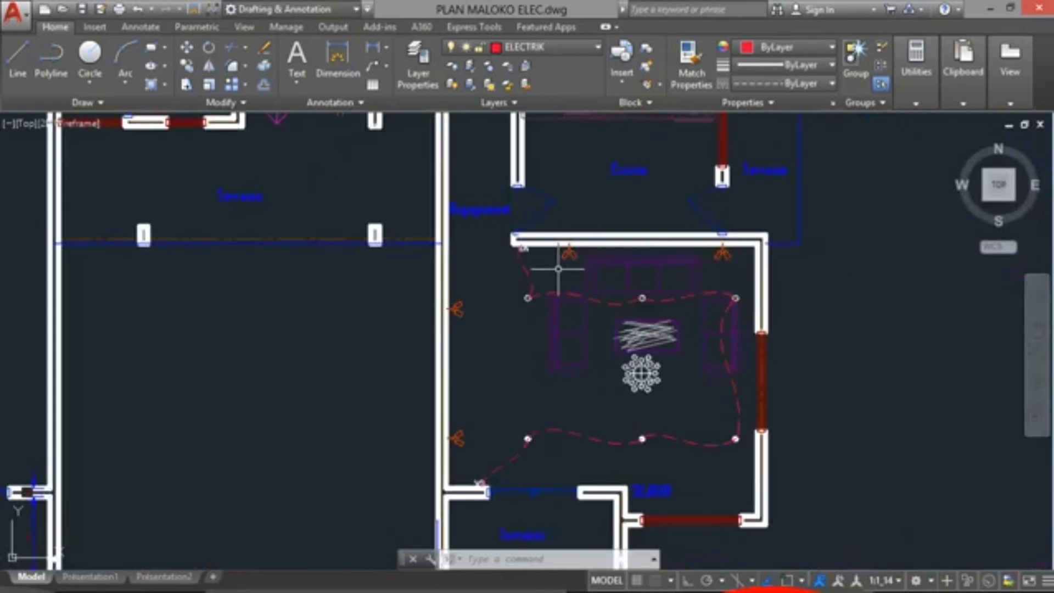
{"action": "scroll", "coordinate": [530, 310], "scroll_direction": "up", "scroll_amount": 5}
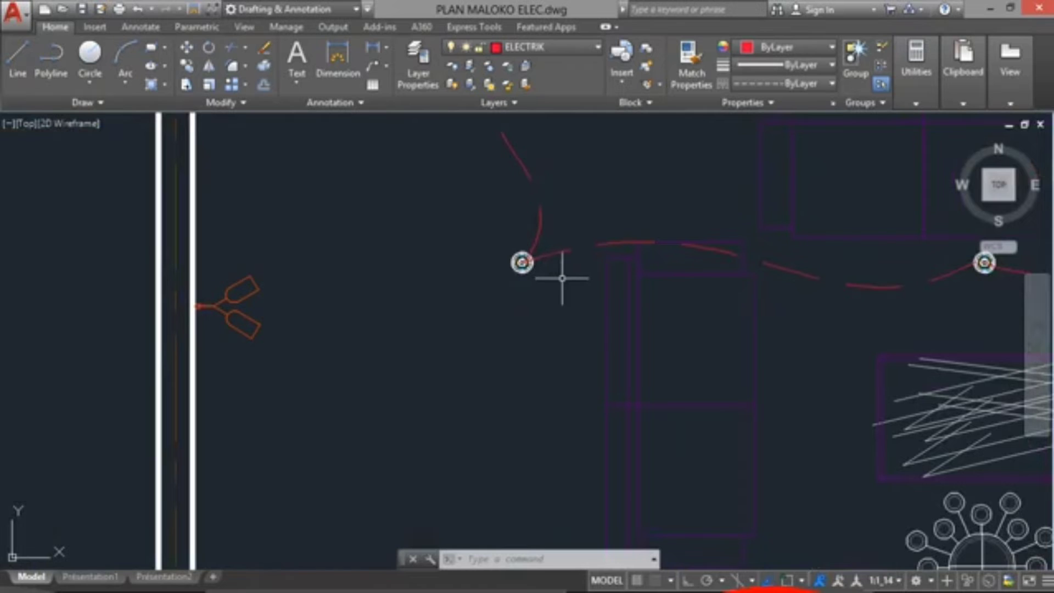
{"action": "scroll", "coordinate": [558, 319], "scroll_direction": "down", "scroll_amount": 3}
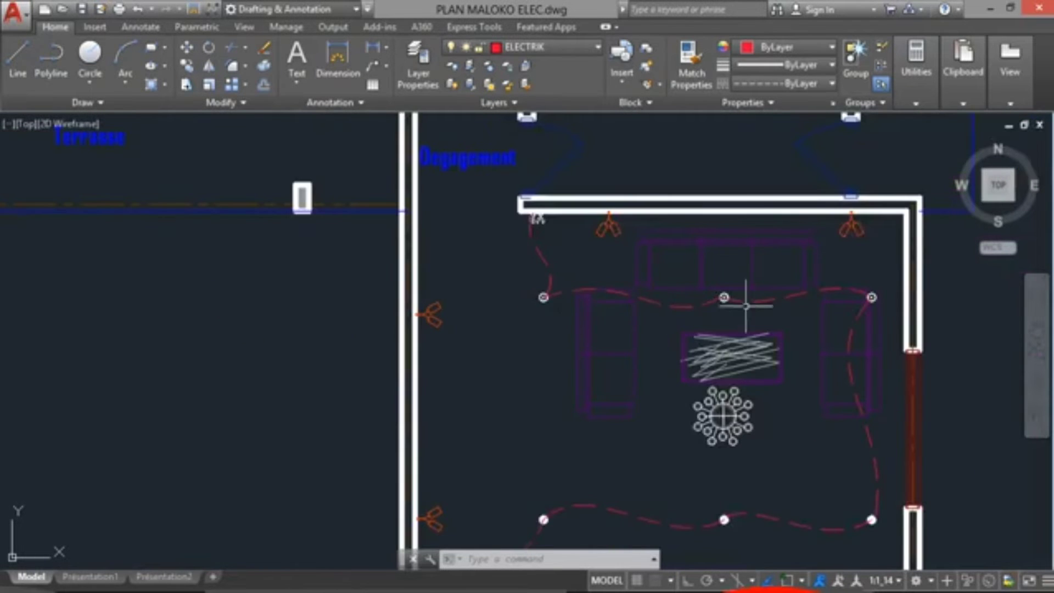
{"action": "middle_click_drag", "start_coordinate": [681, 421], "coordinate": [655, 328]}
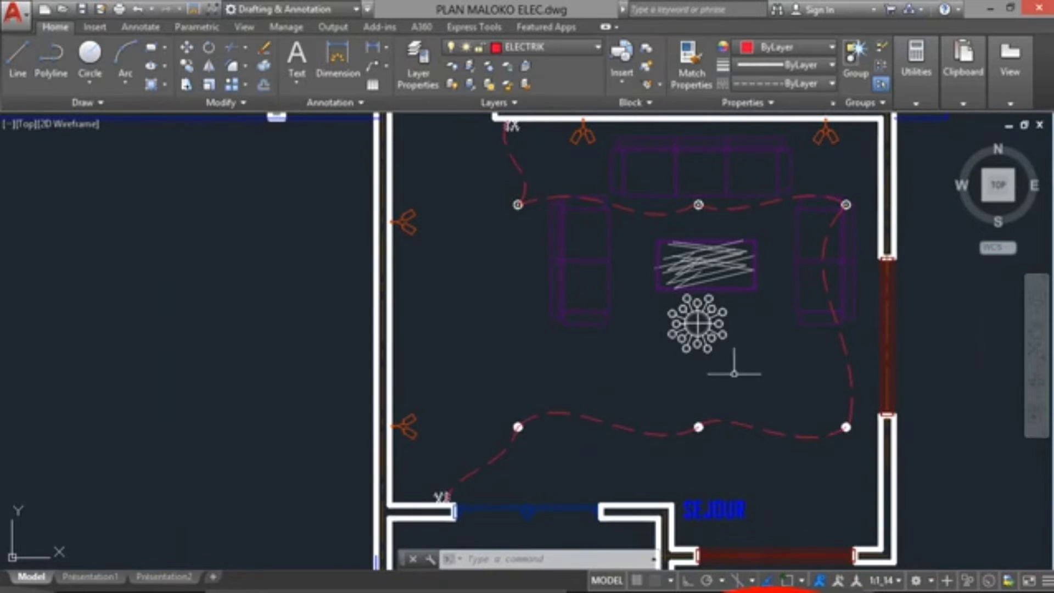
{"action": "scroll", "coordinate": [640, 343], "scroll_direction": "down", "scroll_amount": 2}
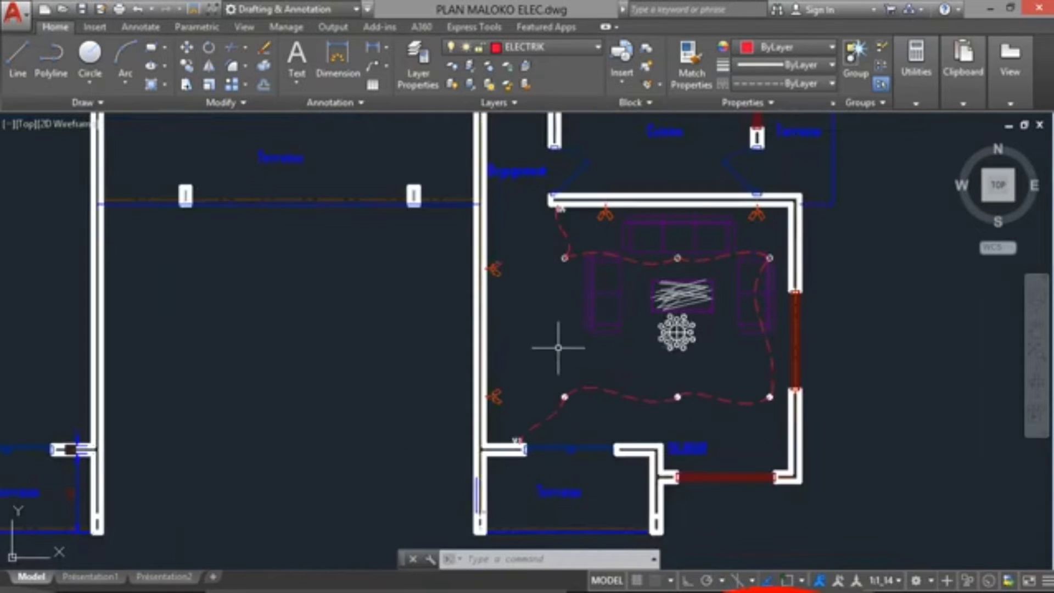
{"action": "scroll", "coordinate": [561, 340], "scroll_direction": "up", "scroll_amount": 2}
{"action": "mouse_move", "coordinate": [560, 336]}
{"action": "middle_mouse_down"}
{"action": "mouse_move", "coordinate": [529, 339]}
{"action": "mouse_move", "coordinate": [486, 379]}
{"action": "middle_mouse_up"}
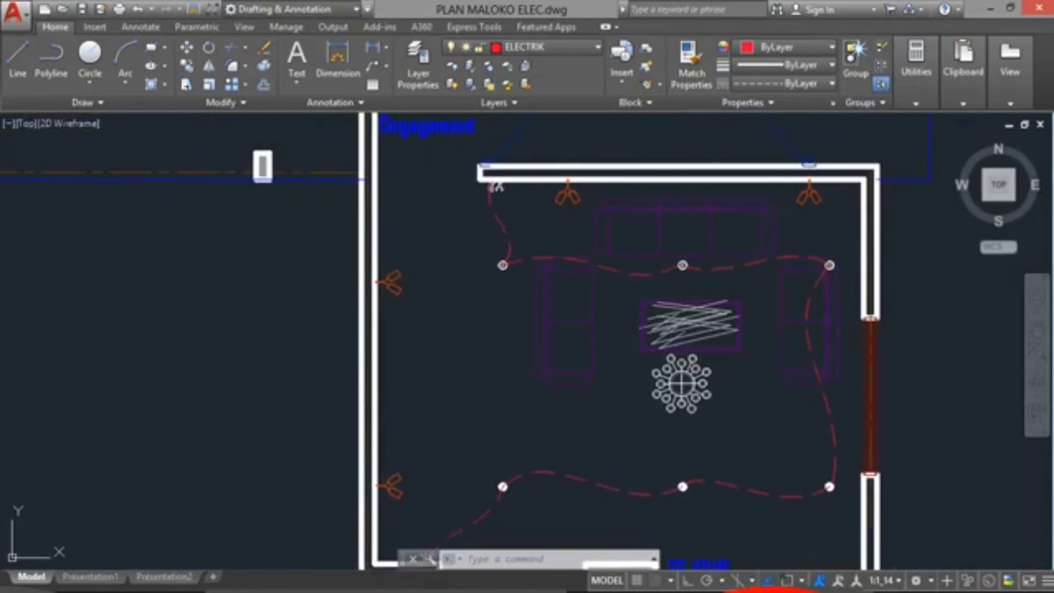
{"action": "scroll", "coordinate": [493, 190], "scroll_direction": "up", "scroll_amount": 6}
{"action": "scroll", "coordinate": [492, 212], "scroll_direction": "down", "scroll_amount": 6}
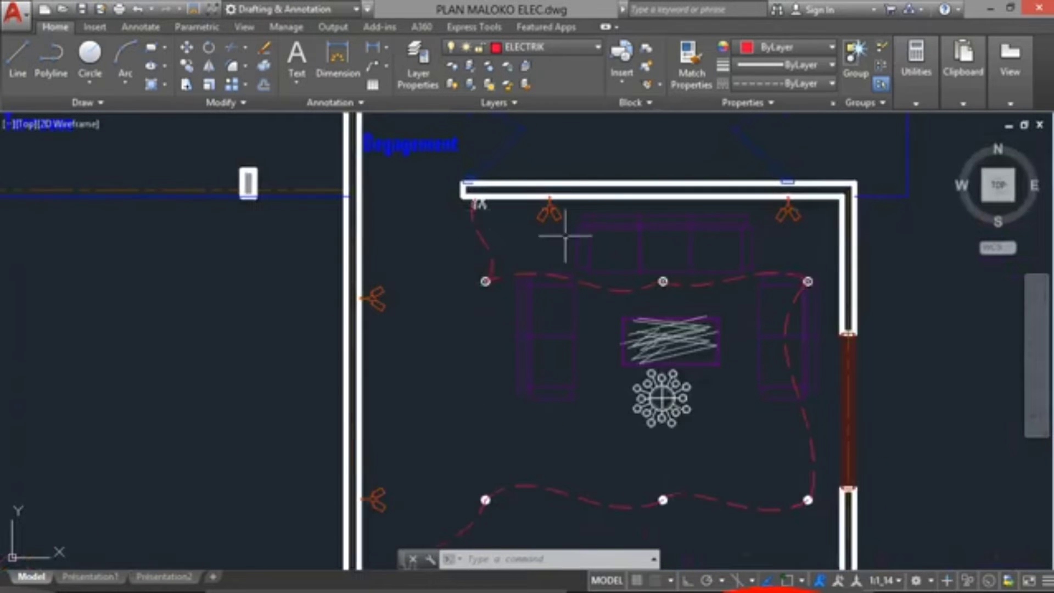
Draw a curved spline from the second switch at the partition's Dégagement end to the nearest orange wall fixture on the sofa-side partition
{"action": "scroll", "coordinate": [509, 219], "scroll_direction": "up", "scroll_amount": 4}
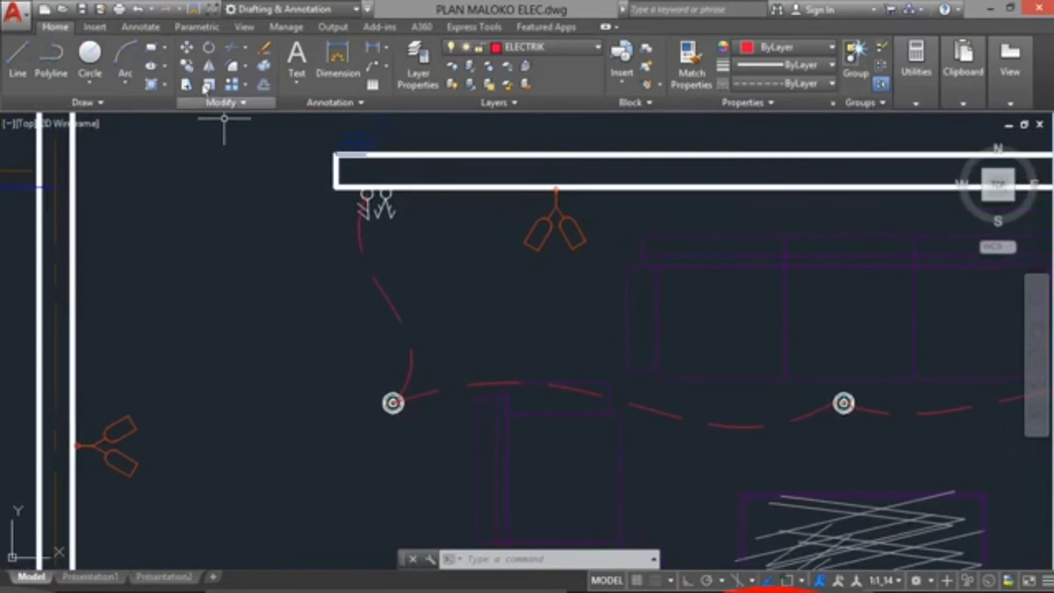
{"action": "left_click", "coordinate": [214, 9]}
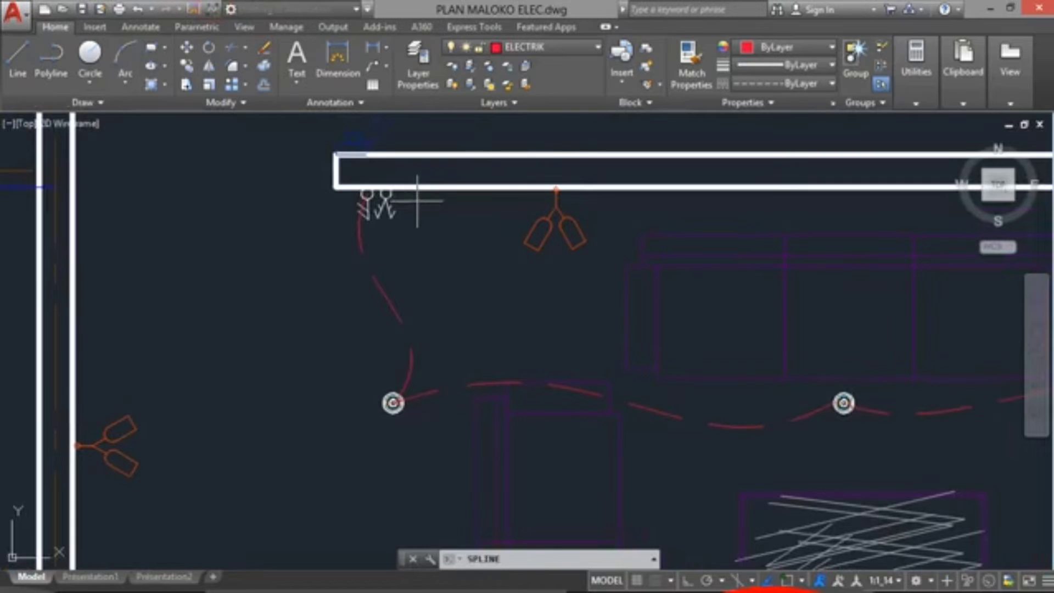
{"action": "scroll", "coordinate": [419, 200], "scroll_direction": "up", "scroll_amount": 2}
{"action": "left_click", "coordinate": [395, 198]}
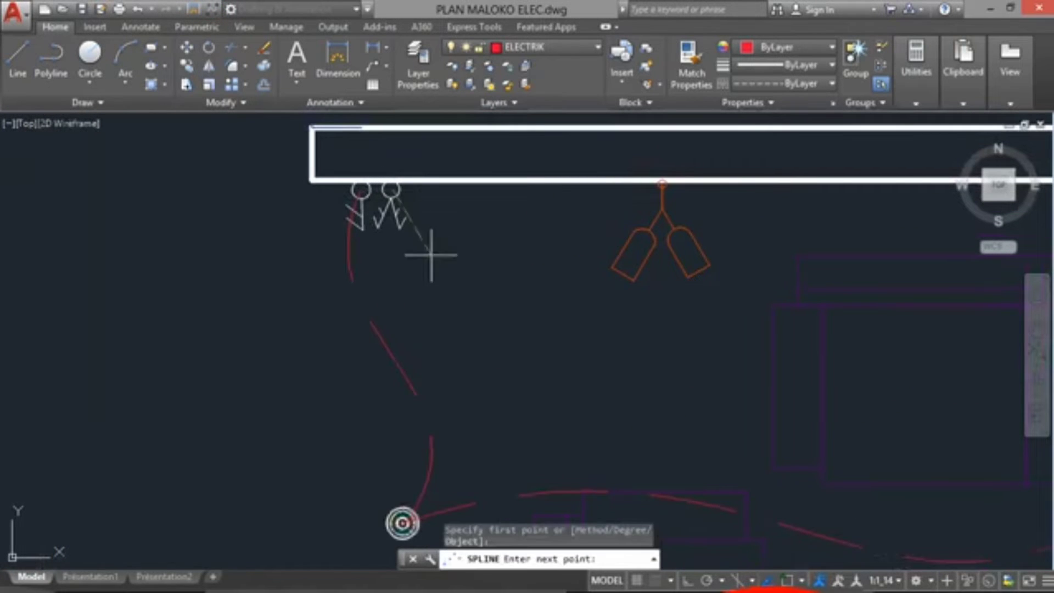
{"action": "left_click", "coordinate": [436, 278]}
{"action": "left_click", "coordinate": [564, 211]}
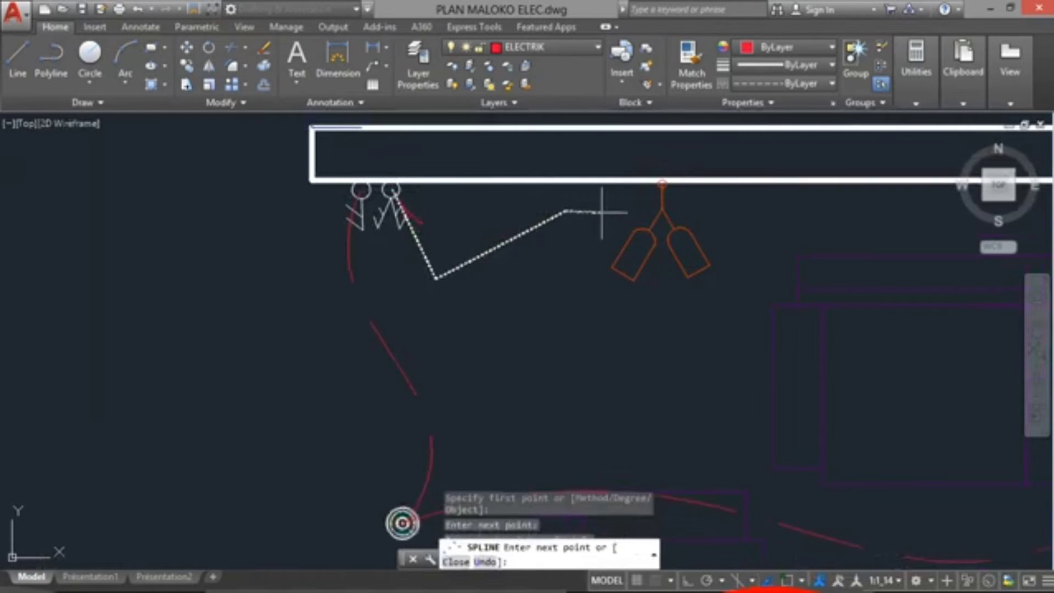
{"action": "left_click", "coordinate": [663, 210]}
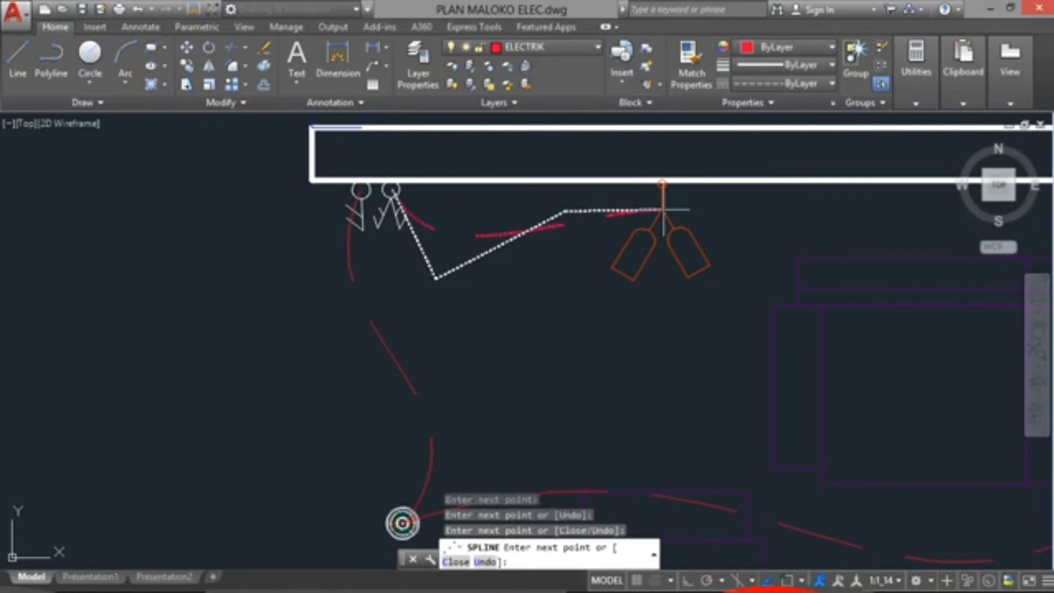
{"action": "key", "text": "Return"}
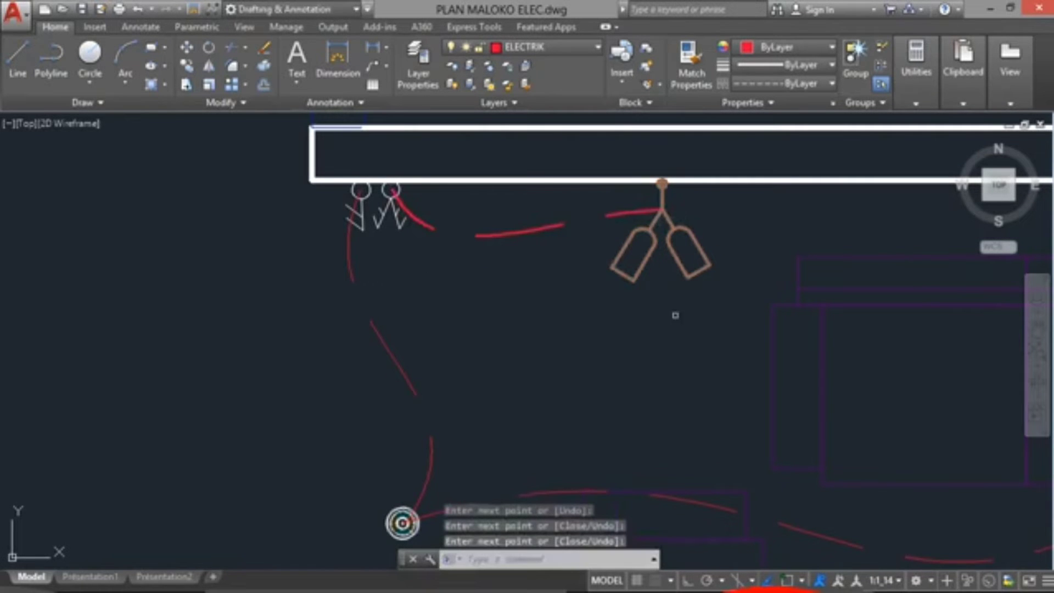
Draw an S-shaped spline linking the two orange wall fixtures on the sofa-side partition, passing over the three-seat sofa
{"action": "scroll", "coordinate": [656, 332], "scroll_direction": "down", "scroll_amount": 4}
{"action": "middle_click_drag", "start_coordinate": [736, 327], "coordinate": [509, 291]}
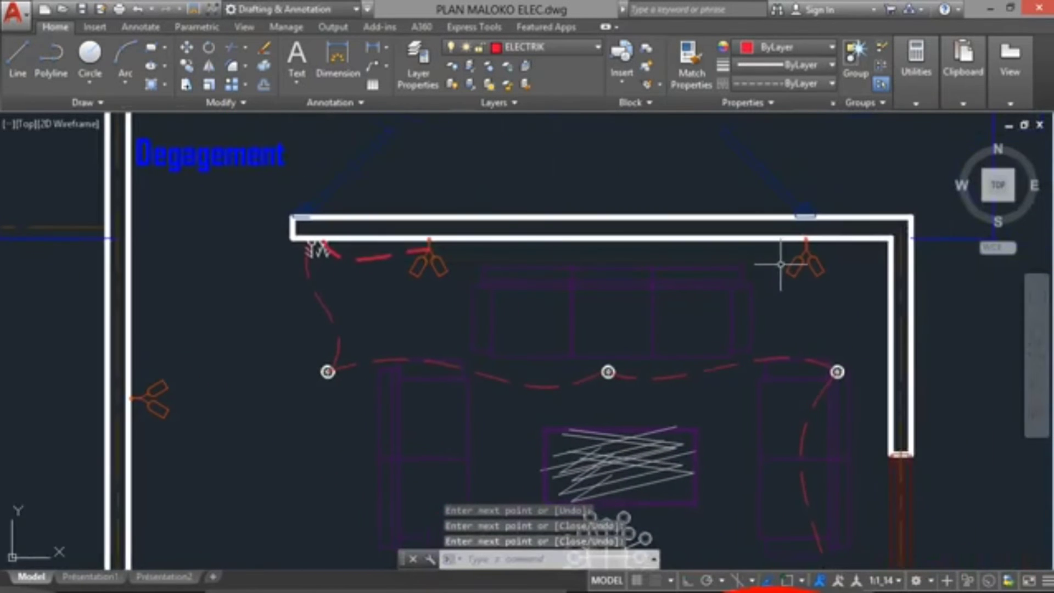
{"action": "scroll", "coordinate": [780, 264], "scroll_direction": "up", "scroll_amount": 2}
{"action": "key", "text": "Return"}
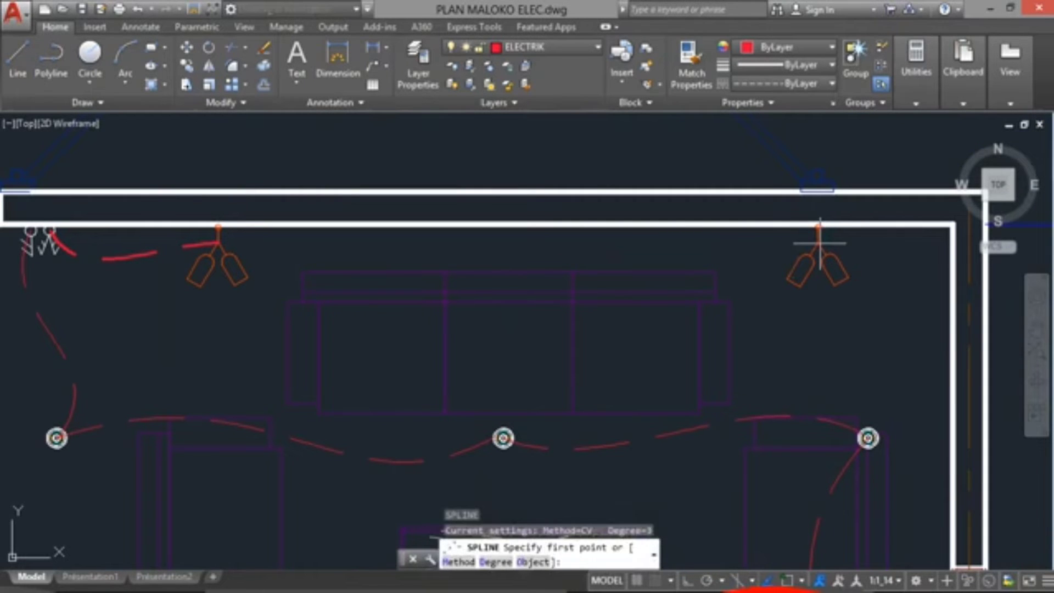
{"action": "left_click", "coordinate": [818, 245]}
{"action": "left_click", "coordinate": [552, 358]}
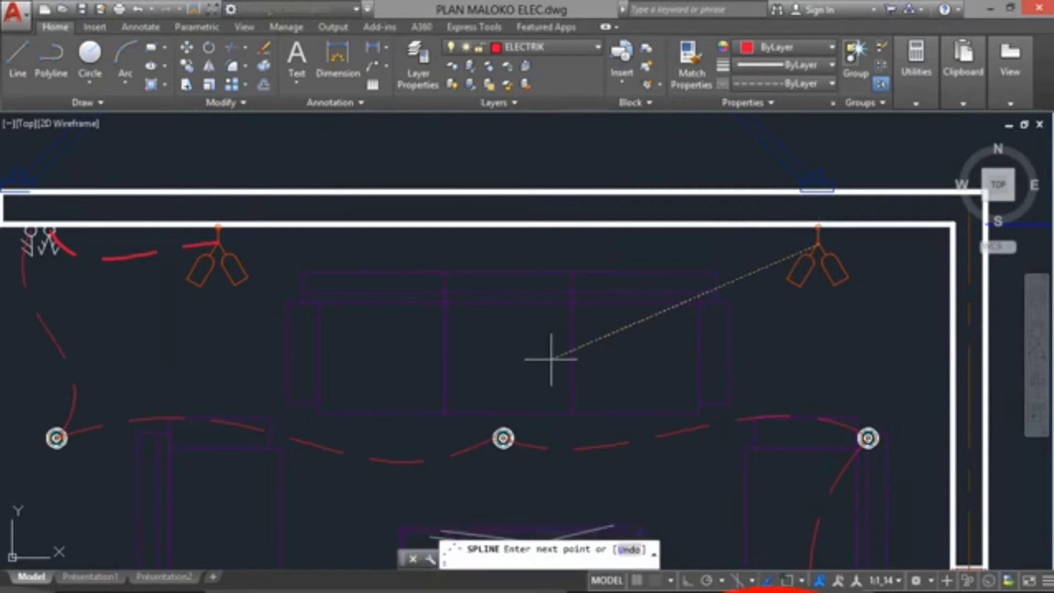
{"action": "left_click", "coordinate": [459, 240]}
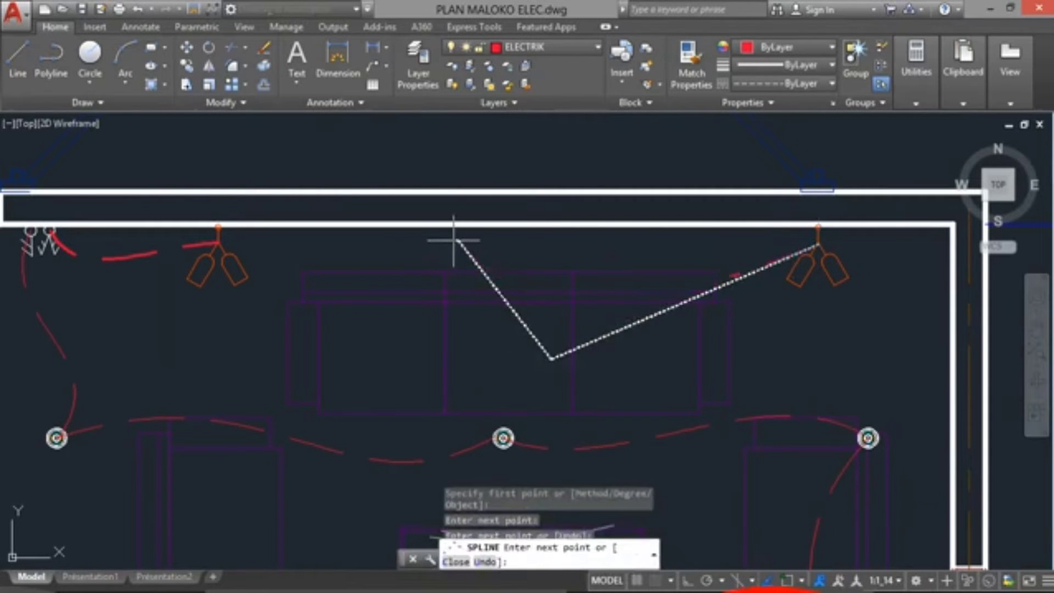
{"action": "left_click", "coordinate": [217, 241]}
{"action": "key", "text": "Return"}
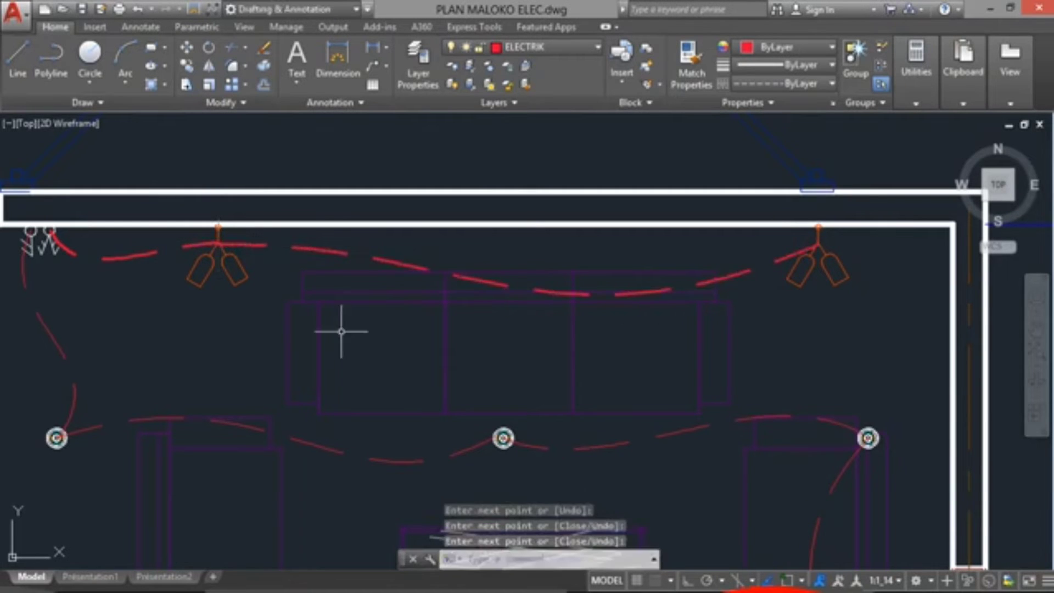
Examine the sofa-side fixture wiring and the pair of switches at the partition's Dégagement end
{"action": "scroll", "coordinate": [358, 343], "scroll_direction": "down", "scroll_amount": 2}
{"action": "scroll", "coordinate": [525, 340], "scroll_direction": "down", "scroll_amount": 2}
{"action": "middle_click_drag", "start_coordinate": [533, 339], "coordinate": [681, 263]}
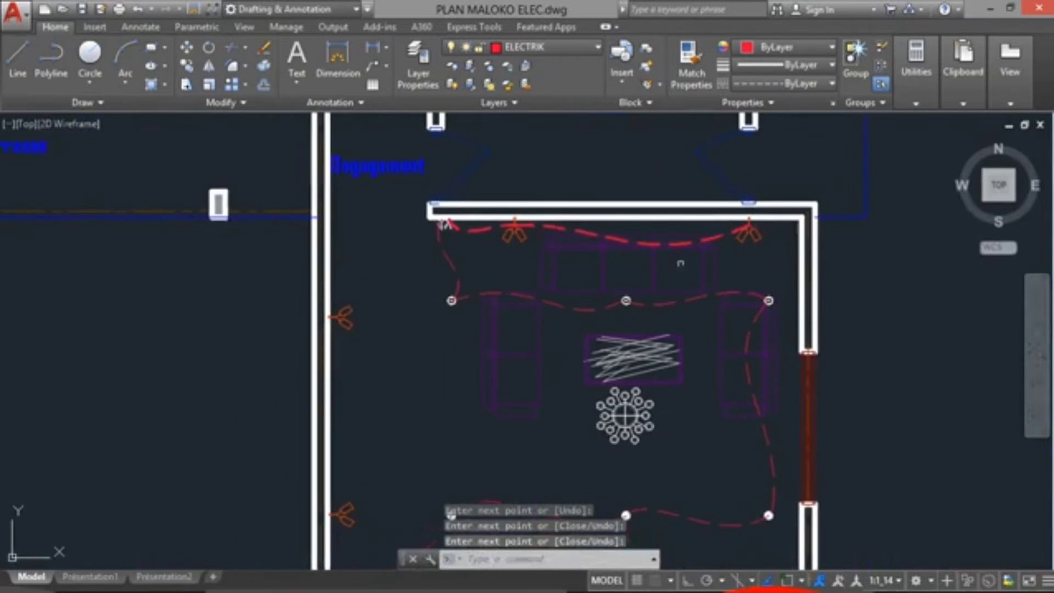
{"action": "middle_click_drag", "start_coordinate": [384, 286], "coordinate": [447, 223]}
{"action": "scroll", "coordinate": [492, 189], "scroll_direction": "up", "scroll_amount": 4}
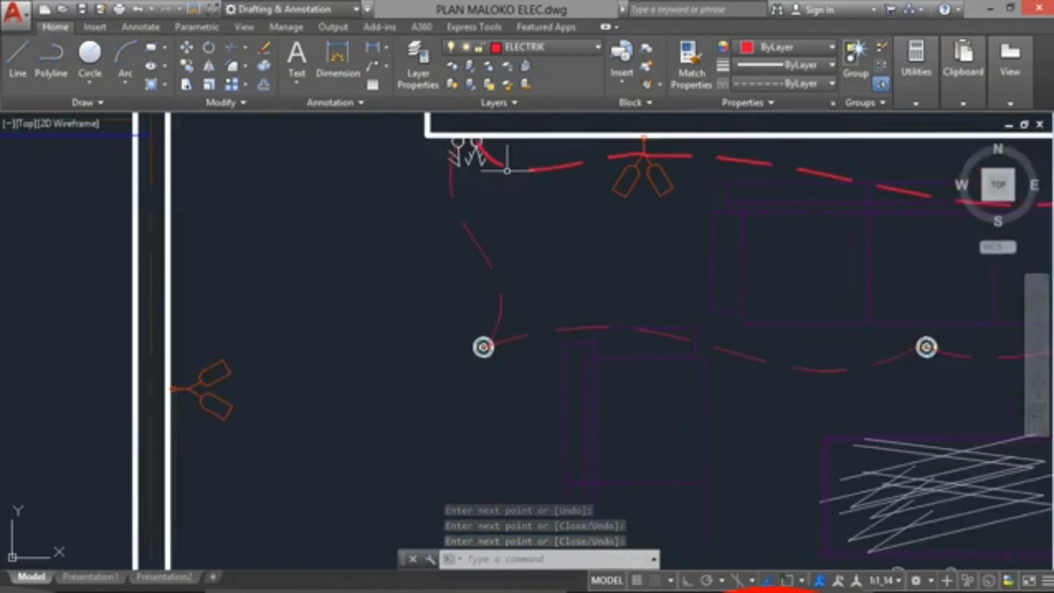
{"action": "scroll", "coordinate": [489, 189], "scroll_direction": "down", "scroll_amount": 4}
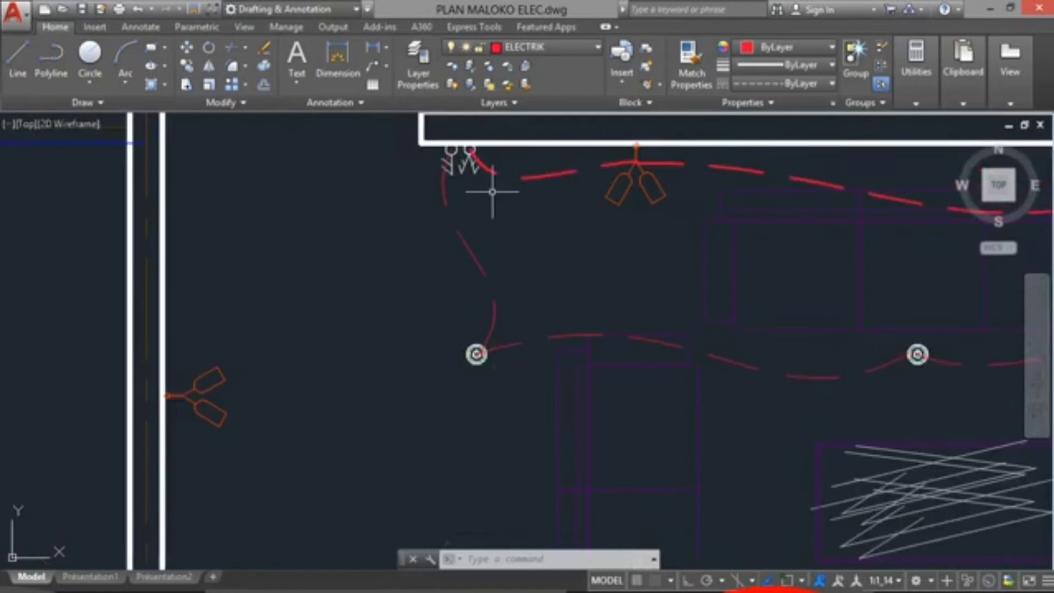
{"action": "scroll", "coordinate": [527, 209], "scroll_direction": "down", "scroll_amount": 4}
{"action": "scroll", "coordinate": [526, 207], "scroll_direction": "up", "scroll_amount": 4}
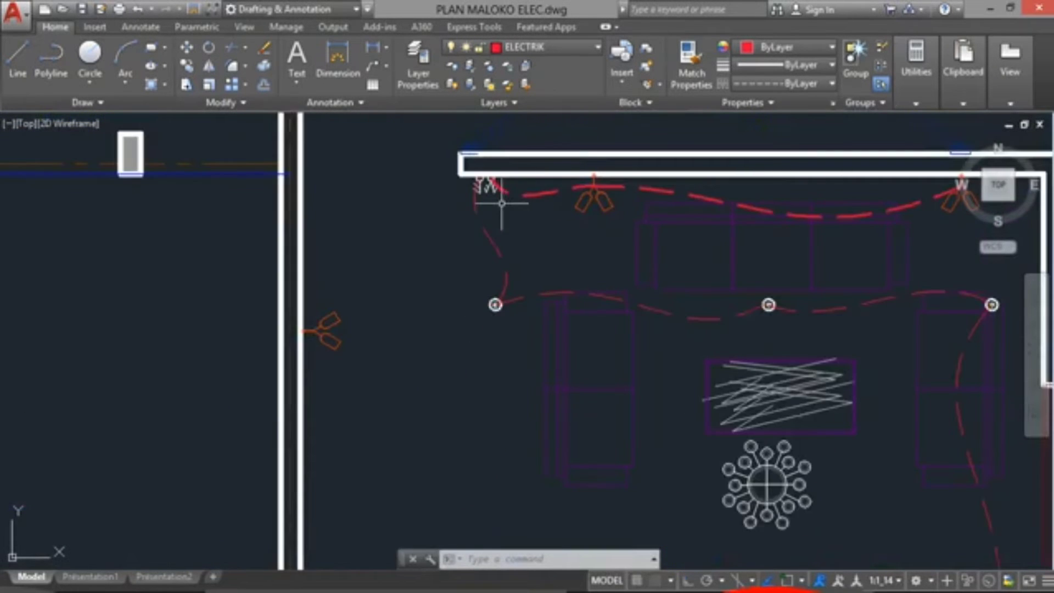
{"action": "scroll", "coordinate": [501, 203], "scroll_direction": "up", "scroll_amount": 3}
{"action": "scroll", "coordinate": [530, 211], "scroll_direction": "up", "scroll_amount": 3}
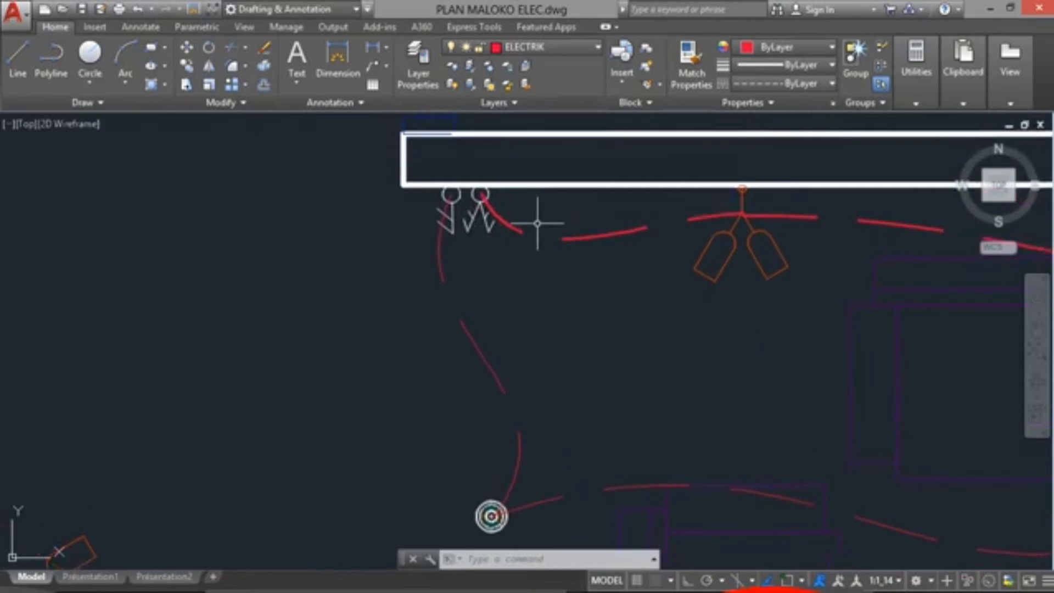
Draw an arched spline from the second partition-end switch to the nearest orange wall fixture on the long side wall
{"action": "type", "text": "spl"}
{"action": "key", "text": "Return"}
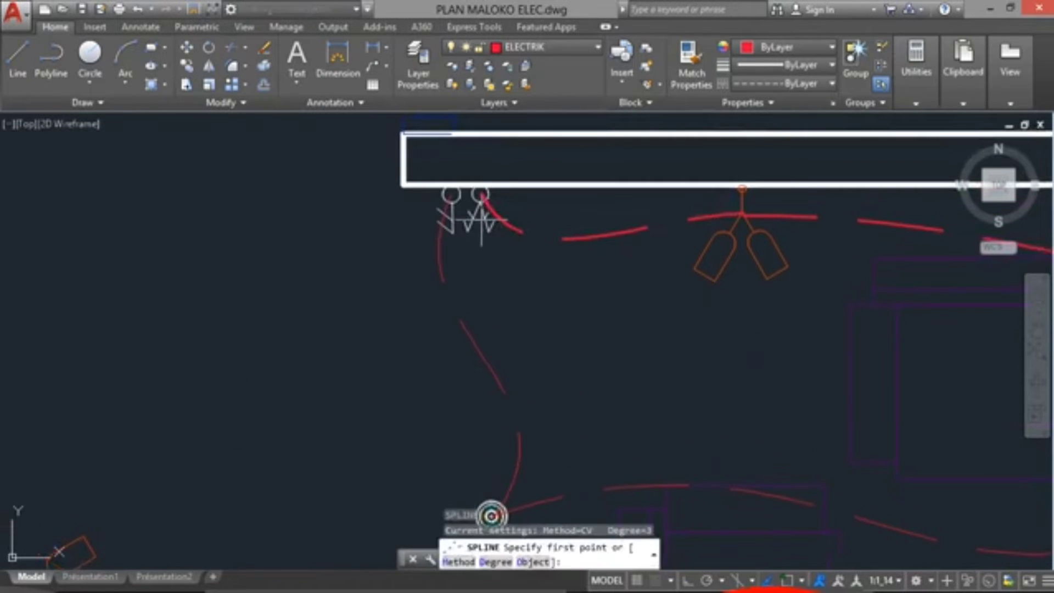
{"action": "left_click", "coordinate": [480, 193]}
{"action": "scroll", "coordinate": [428, 184], "scroll_direction": "down", "scroll_amount": 4}
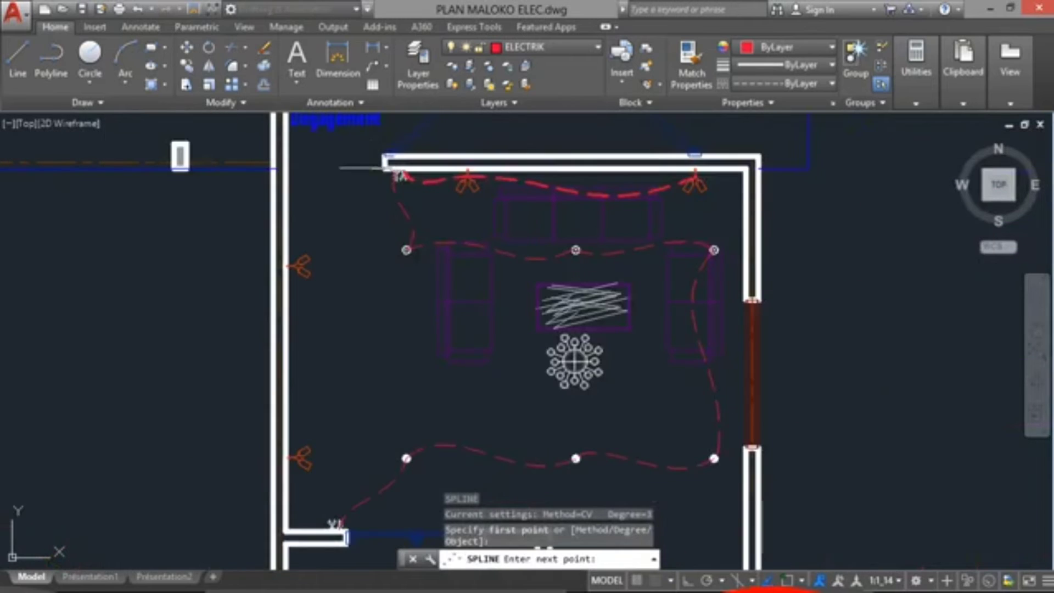
{"action": "left_click", "coordinate": [347, 155]}
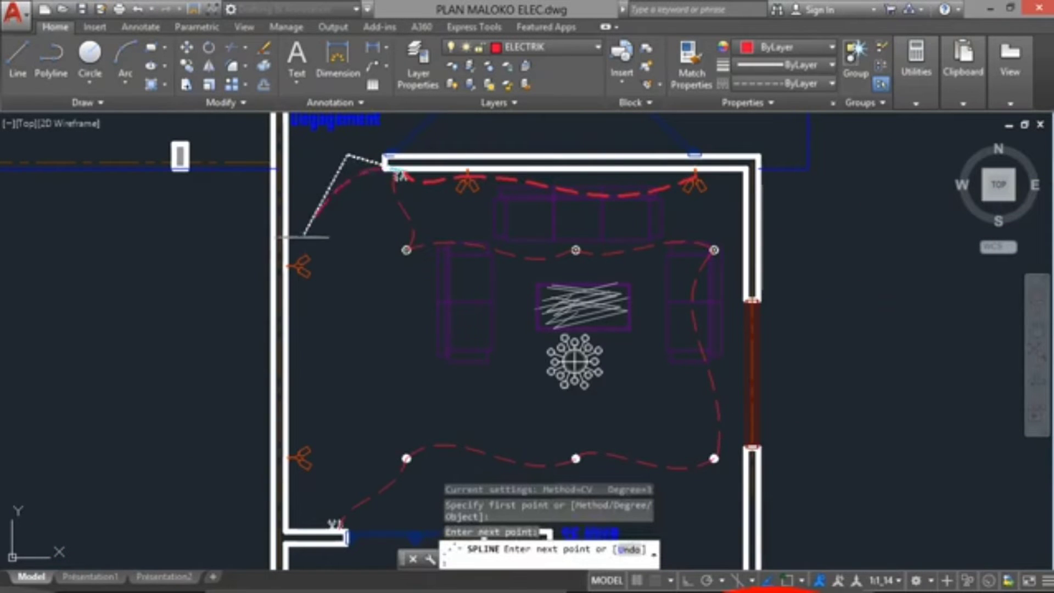
{"action": "scroll", "coordinate": [302, 246], "scroll_direction": "up", "scroll_amount": 5}
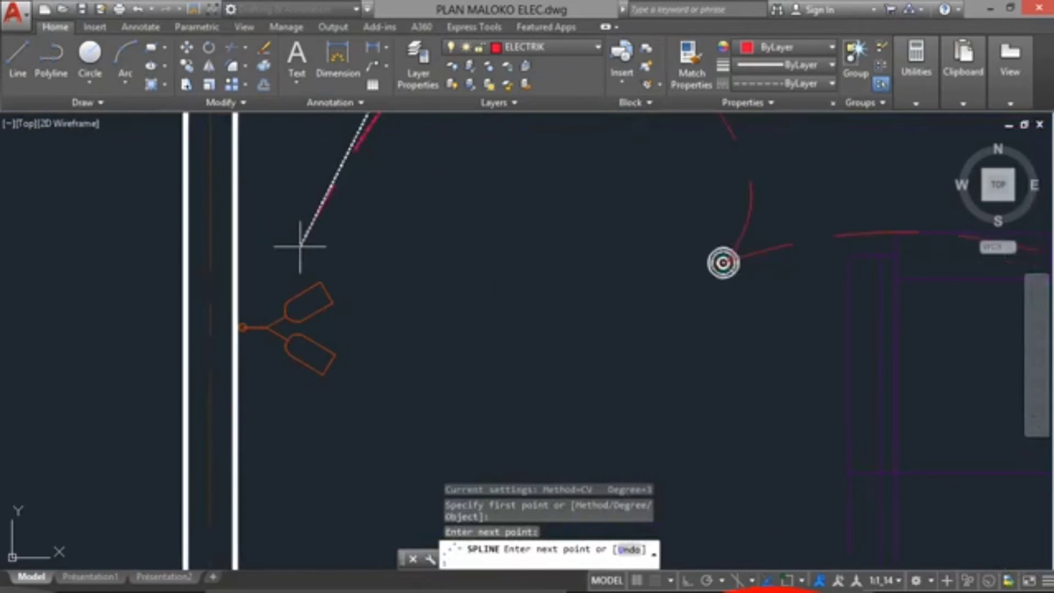
{"action": "left_click", "coordinate": [268, 328]}
{"action": "key", "text": "Return"}
{"action": "scroll", "coordinate": [405, 259], "scroll_direction": "down", "scroll_amount": 4}
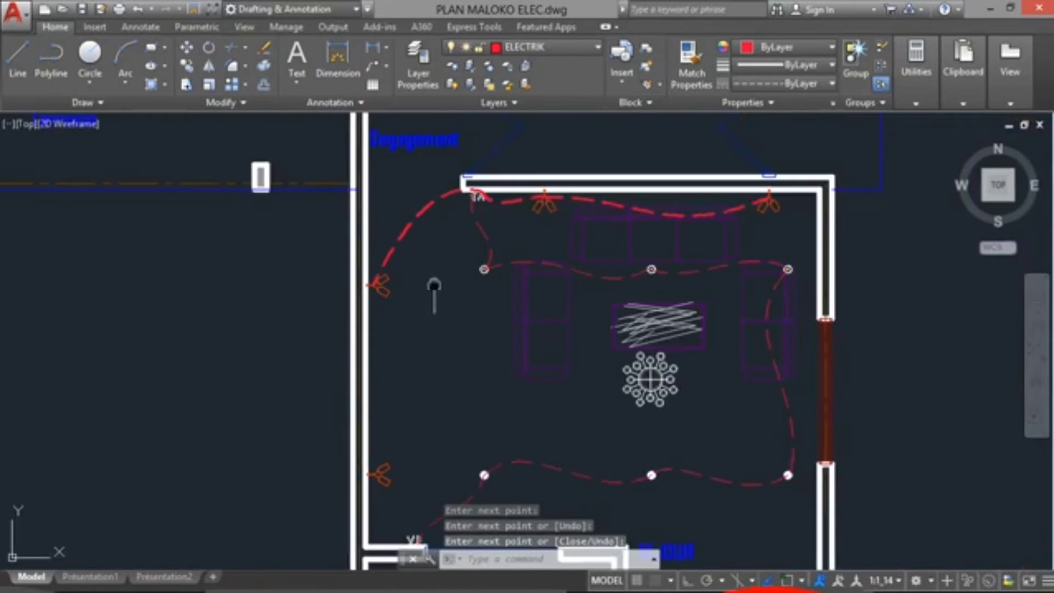
Stretch the arched spline's middle control vertex farther out towards the Dégagement to give the curve a fuller bulge
{"action": "middle_click_drag", "start_coordinate": [433, 294], "coordinate": [406, 224]}
{"action": "scroll", "coordinate": [412, 146], "scroll_direction": "up", "scroll_amount": 2}
{"action": "middle_click_drag", "start_coordinate": [412, 146], "coordinate": [417, 254]}
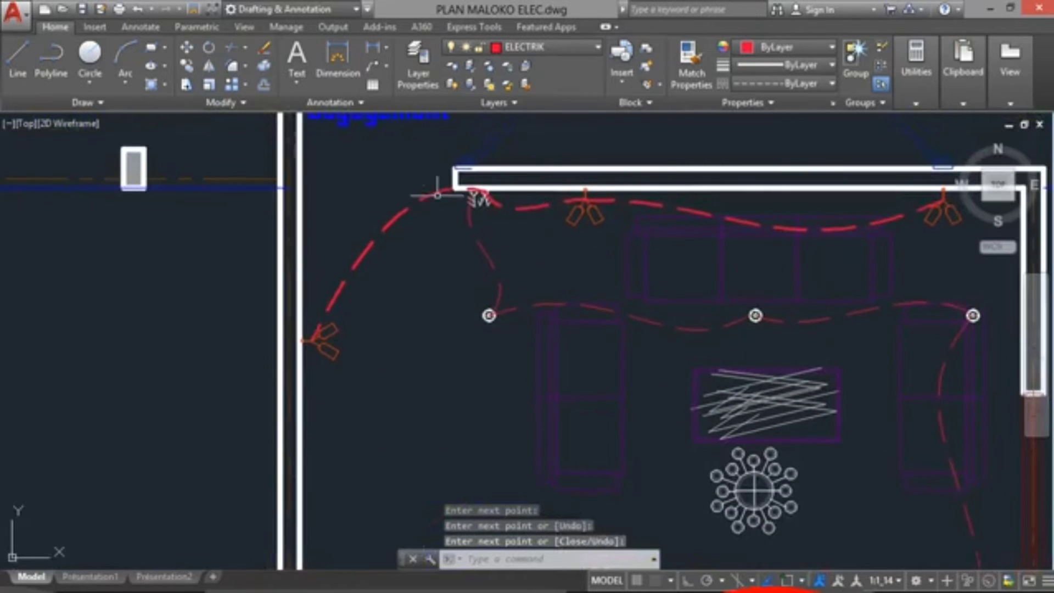
{"action": "scroll", "coordinate": [439, 194], "scroll_direction": "up", "scroll_amount": 3}
{"action": "left_click", "coordinate": [404, 213]}
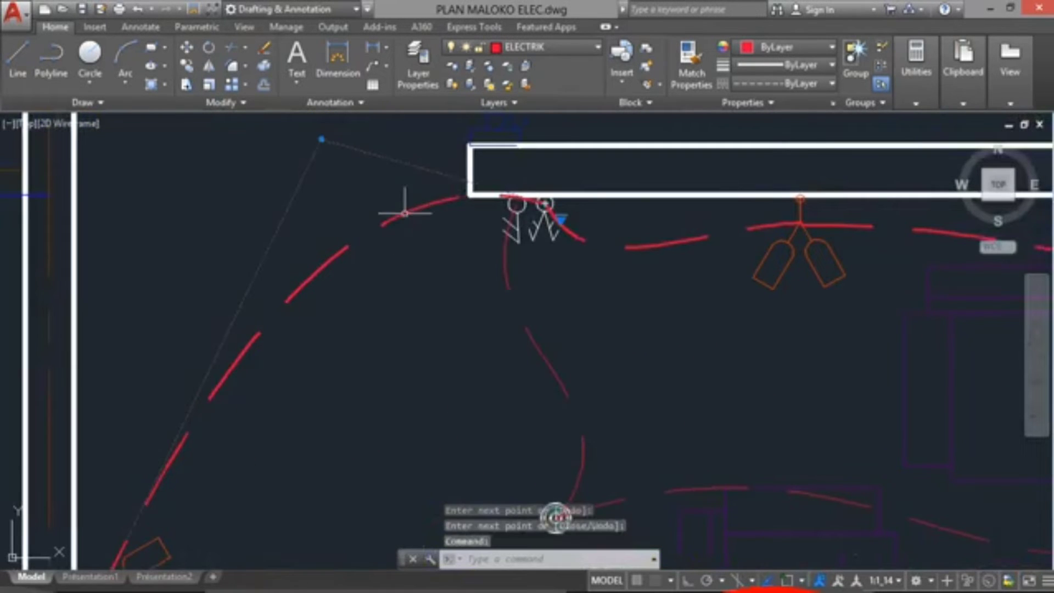
{"action": "left_click", "coordinate": [322, 139]}
{"action": "scroll", "coordinate": [323, 165], "scroll_direction": "down", "scroll_amount": 4}
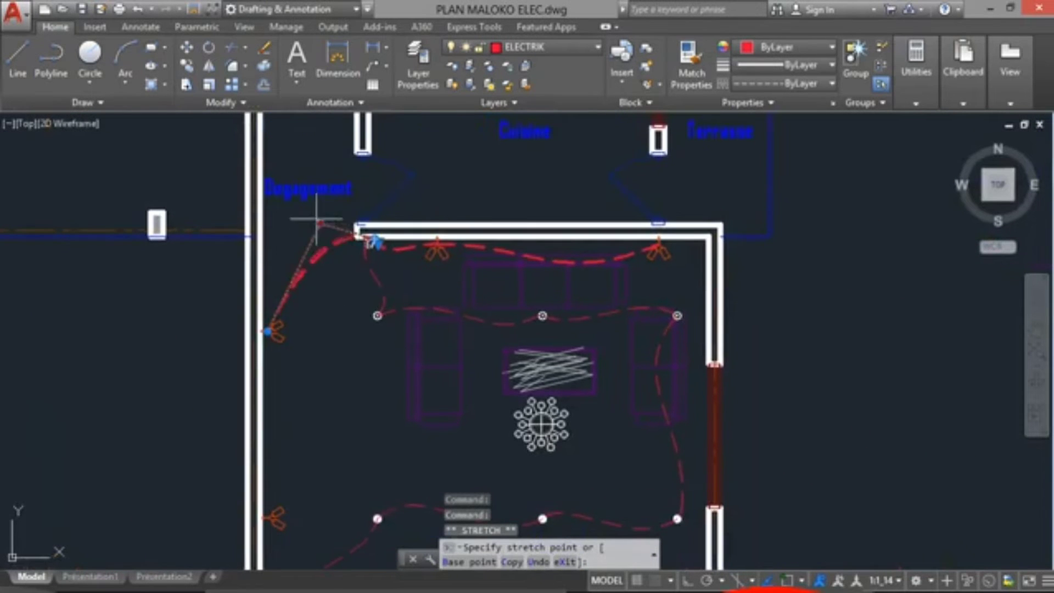
{"action": "left_click", "coordinate": [305, 206]}
{"action": "key", "text": "Escape"}
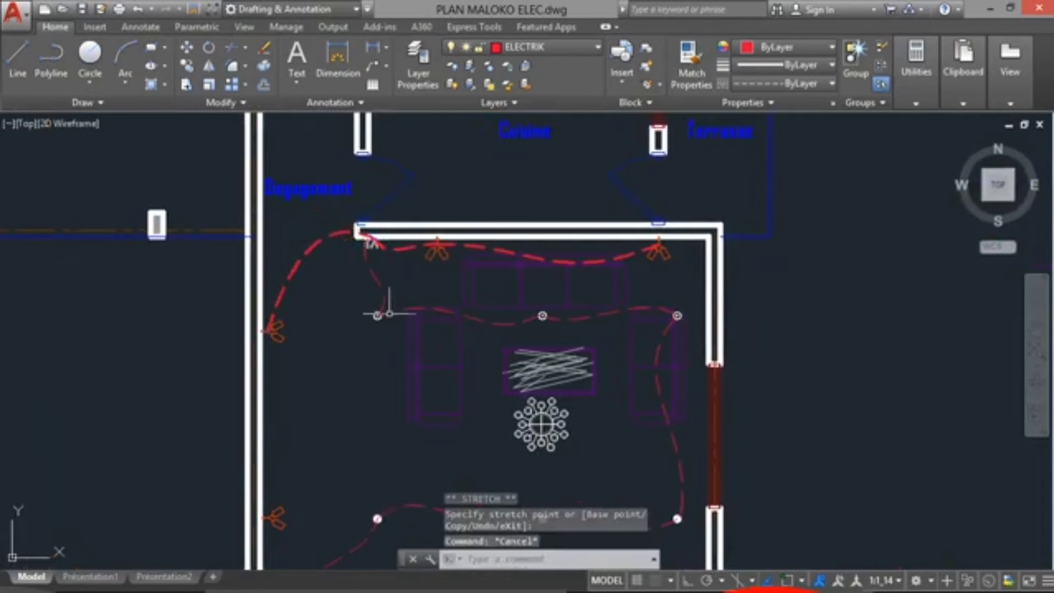
Draw an S-shaped spline linking the two orange wall fixtures on the long side wall
{"action": "mouse_move", "coordinate": [341, 381]}
{"action": "middle_mouse_down"}
{"action": "mouse_move", "coordinate": [371, 306]}
{"action": "mouse_move", "coordinate": [376, 230]}
{"action": "middle_mouse_up"}
{"action": "scroll", "coordinate": [349, 228], "scroll_direction": "up", "scroll_amount": 2}
{"action": "type", "text": "spl"}
{"action": "key", "text": "Return"}
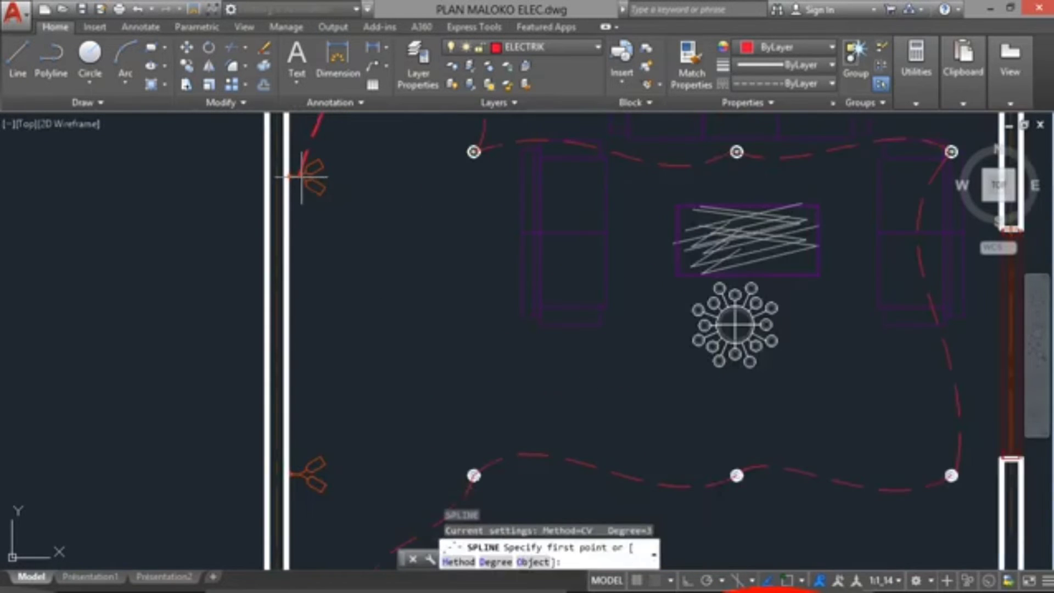
{"action": "left_click", "coordinate": [299, 177]}
{"action": "left_click", "coordinate": [414, 300]}
{"action": "left_click", "coordinate": [233, 364]}
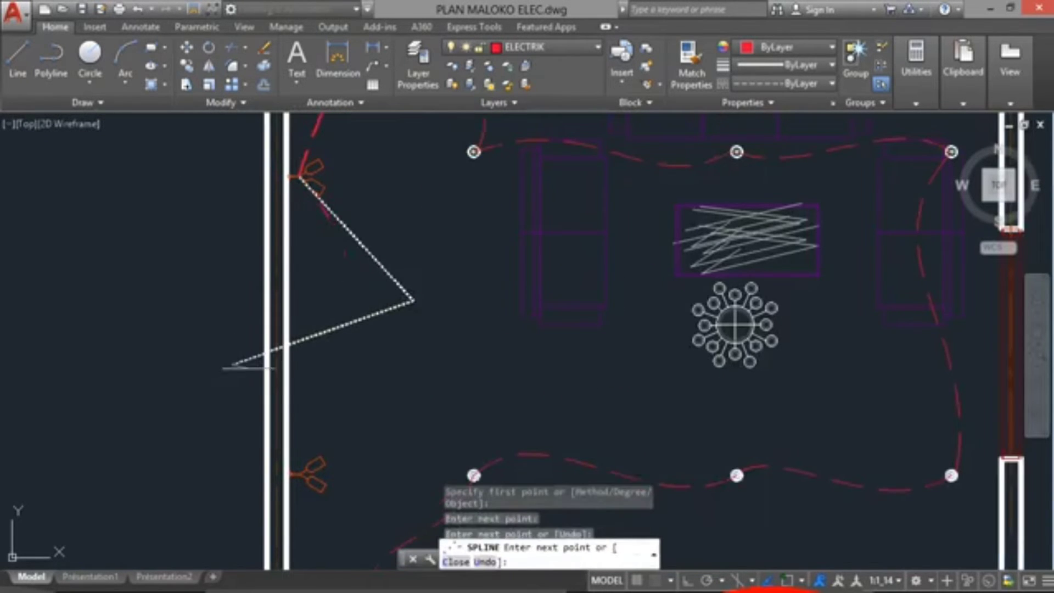
{"action": "scroll", "coordinate": [305, 474], "scroll_direction": "up", "scroll_amount": 4}
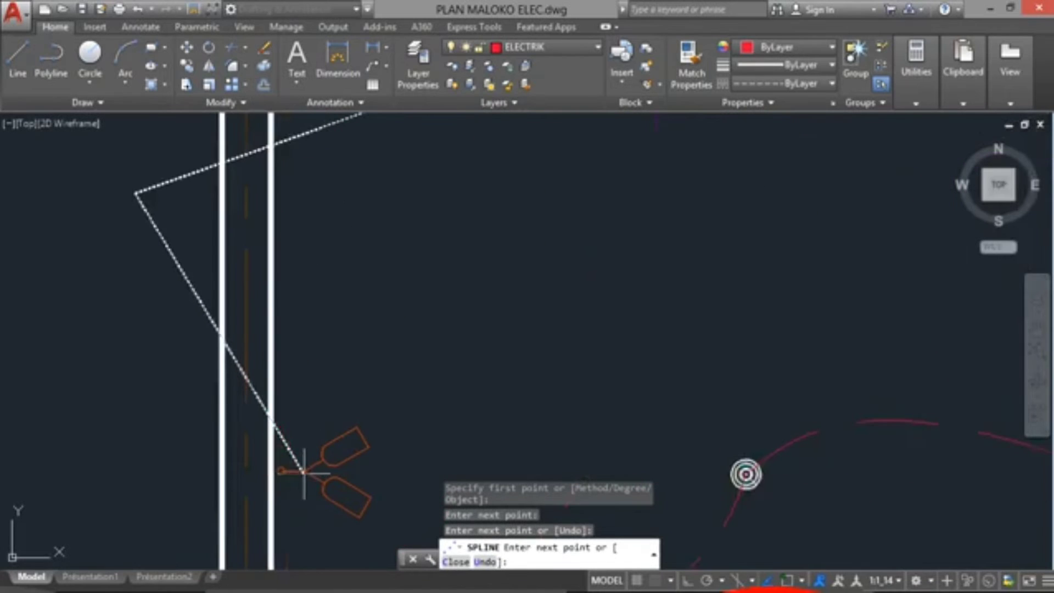
{"action": "left_click", "coordinate": [304, 473]}
{"action": "key", "text": "Return"}
Stretch the control vertex beyond the long side wall back to the wall's outer face so the S-shaped spline stays inside the room
{"action": "scroll", "coordinate": [407, 373], "scroll_direction": "down", "scroll_amount": 5}
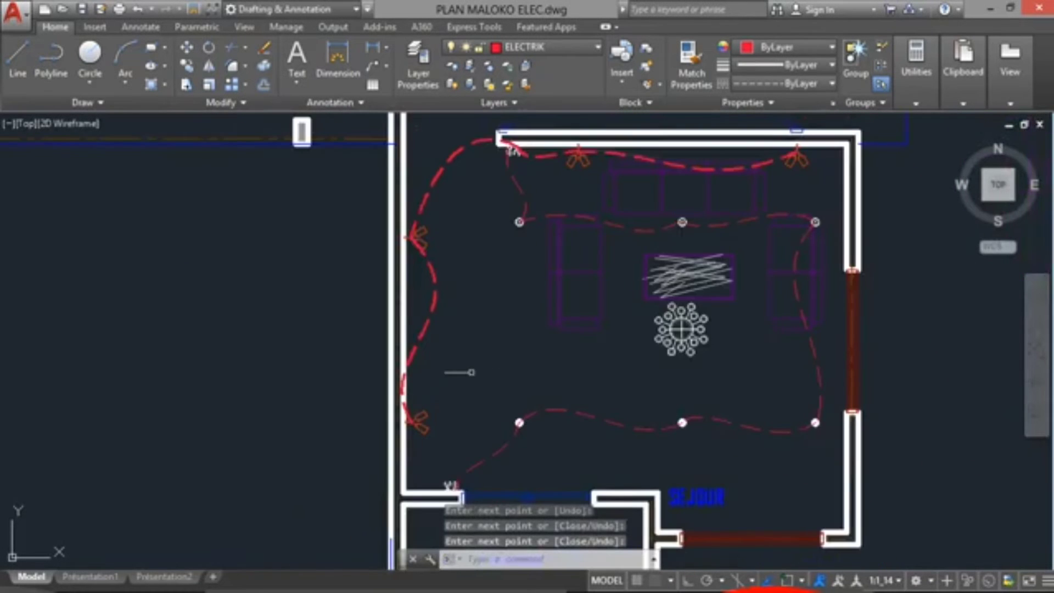
{"action": "scroll", "coordinate": [352, 344], "scroll_direction": "up", "scroll_amount": 4}
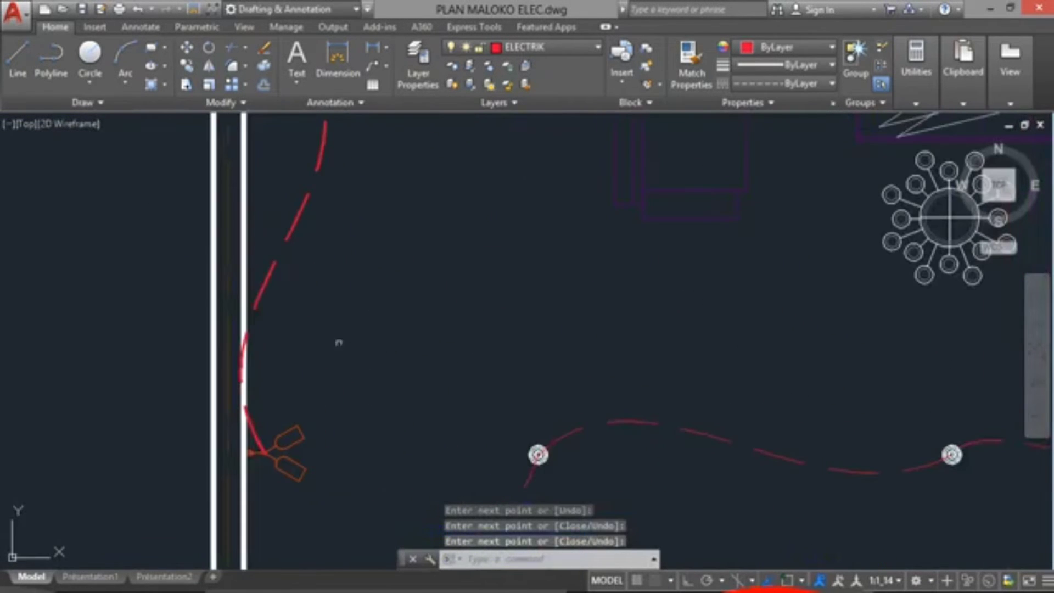
{"action": "left_click", "coordinate": [267, 285]}
{"action": "left_click", "coordinate": [162, 284]}
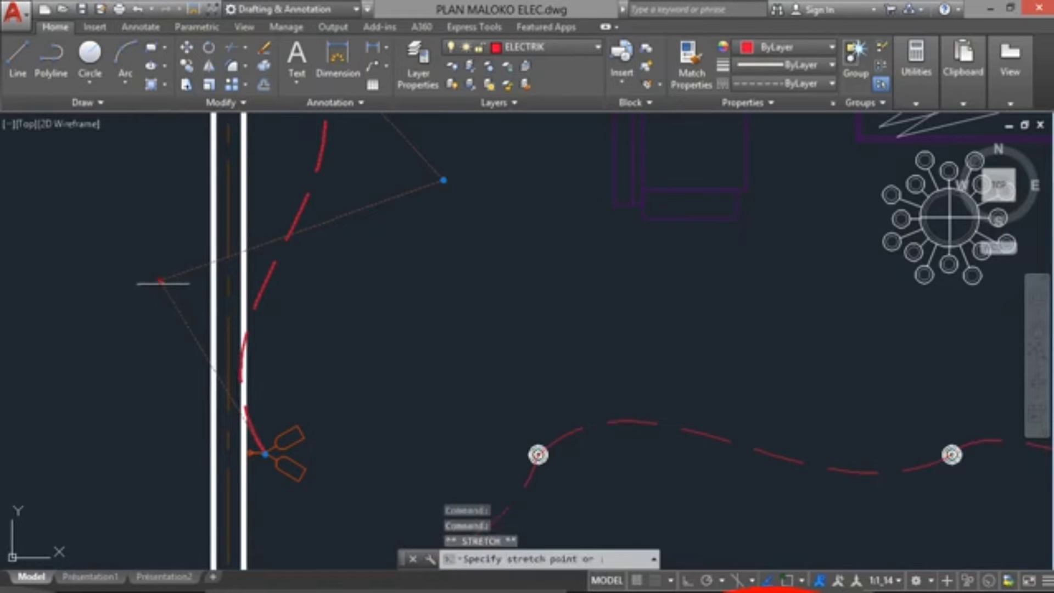
{"action": "left_click", "coordinate": [214, 324]}
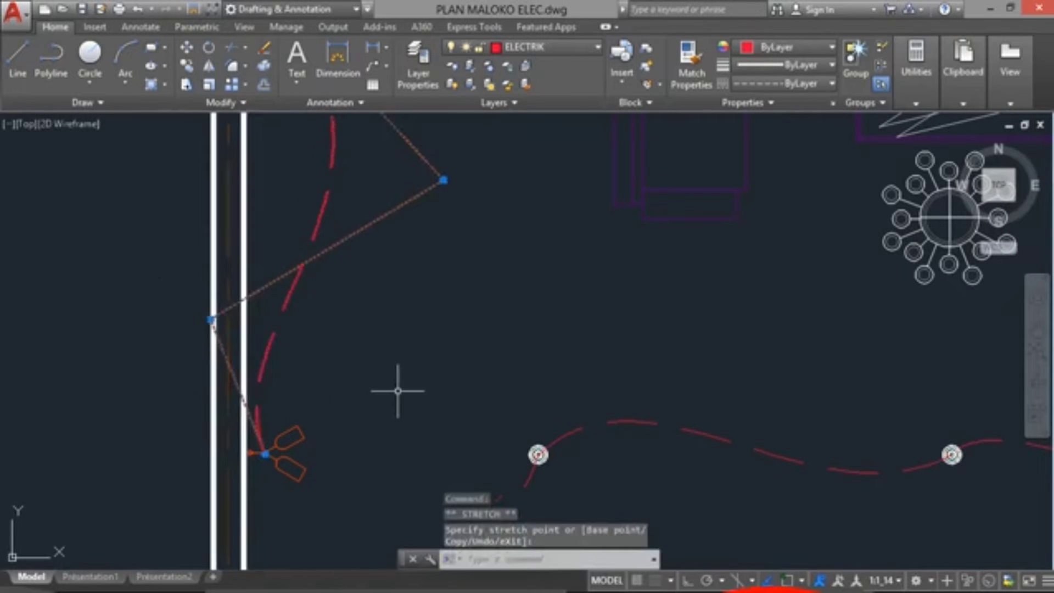
{"action": "key", "text": "Escape"}
{"action": "scroll", "coordinate": [398, 391], "scroll_direction": "down", "scroll_amount": 5}
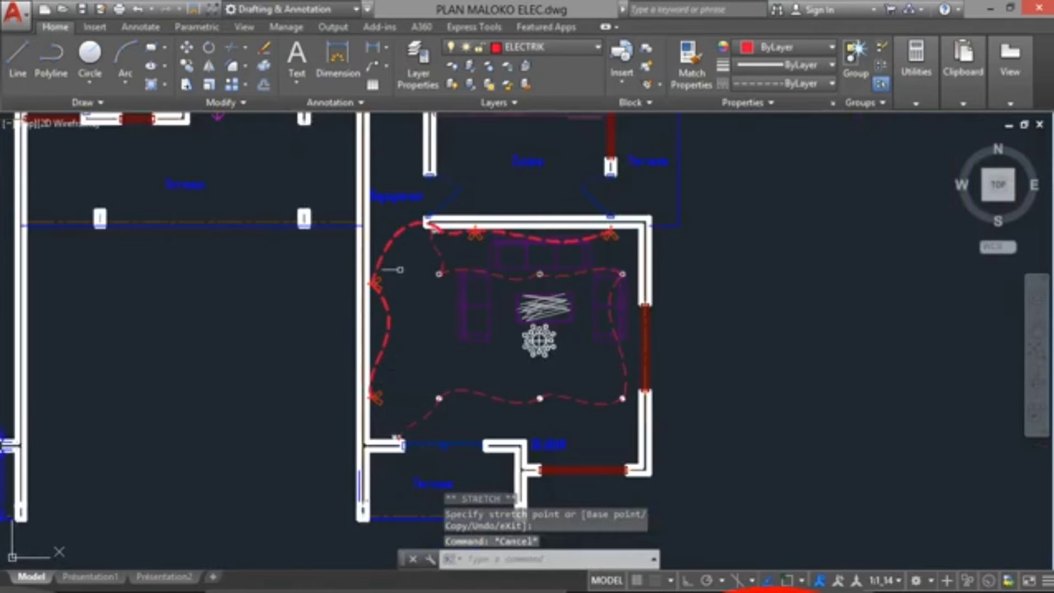
{"action": "left_click", "coordinate": [396, 237]}
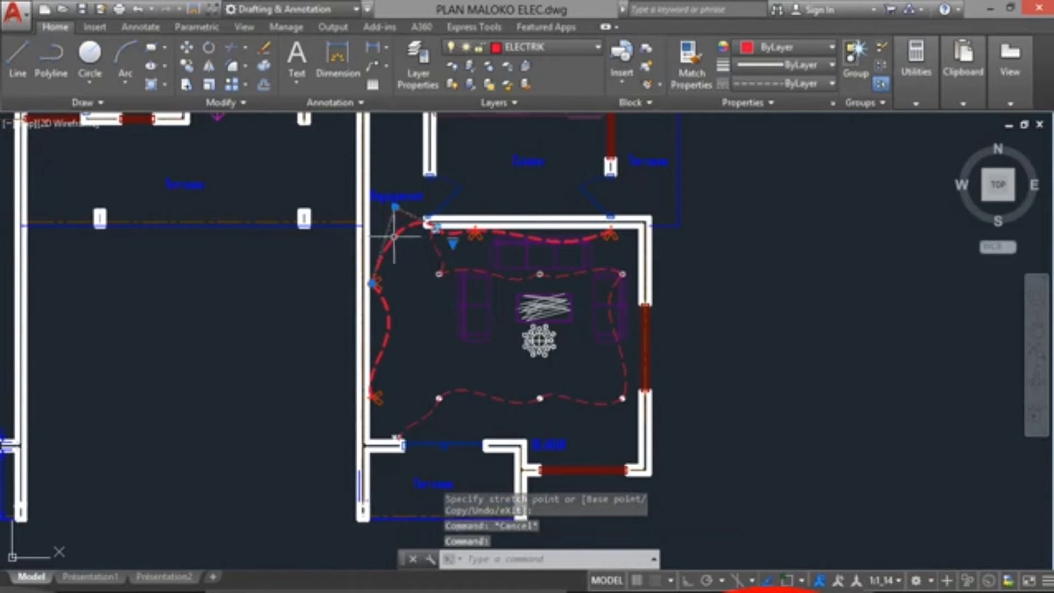
{"action": "left_click", "coordinate": [387, 331]}
{"action": "key", "text": "Escape"}
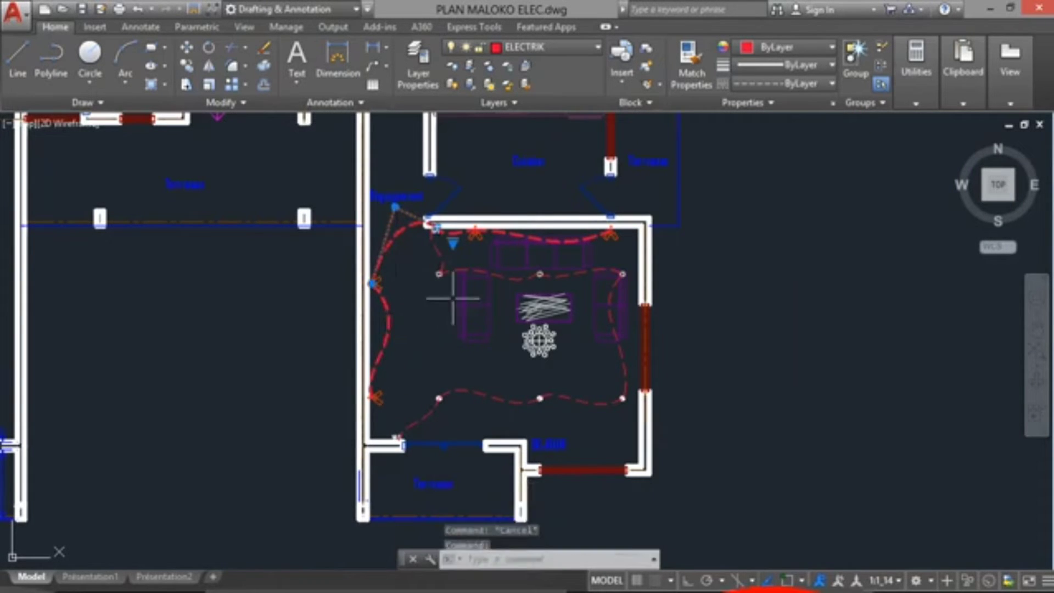
Match the thick wall-fixture splines along the partition and the long side wall to the thin dashed ceiling-light spline
{"action": "key", "text": "Escape"}
{"action": "left_click", "coordinate": [446, 274]}
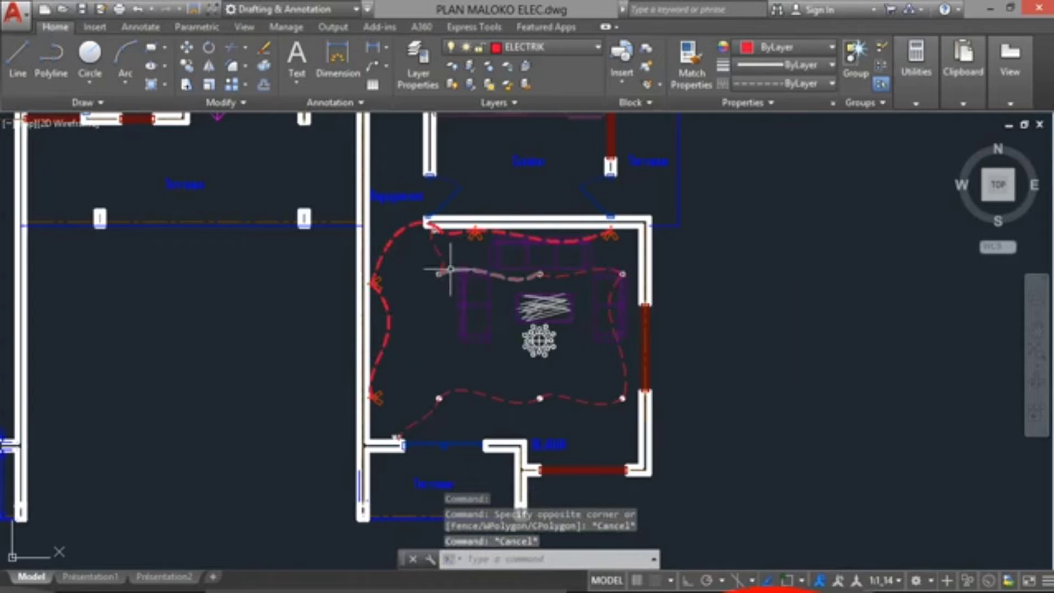
{"action": "left_click", "coordinate": [698, 69]}
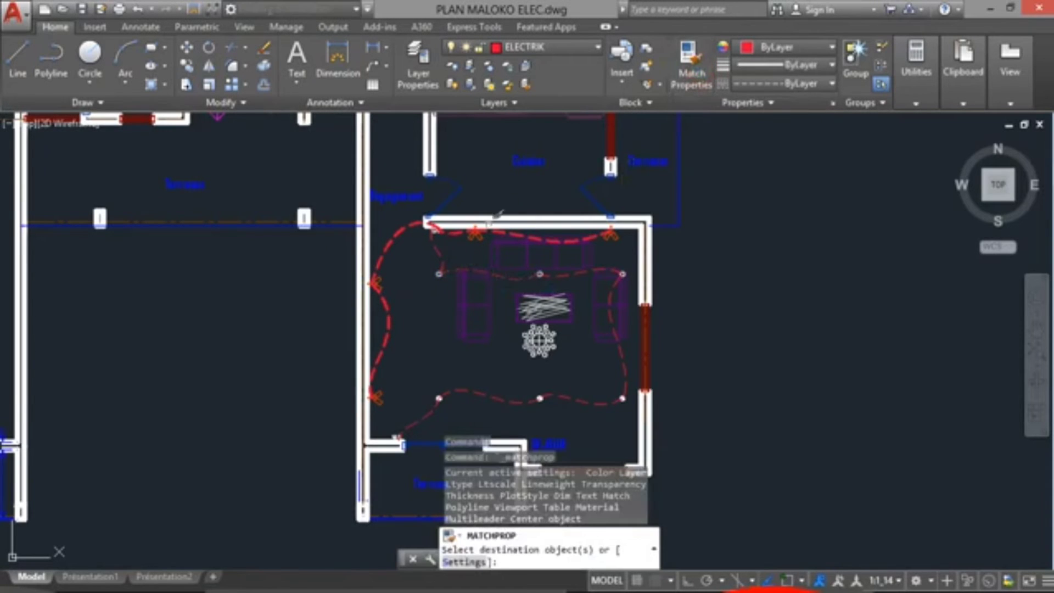
{"action": "scroll", "coordinate": [480, 222], "scroll_direction": "up", "scroll_amount": 5}
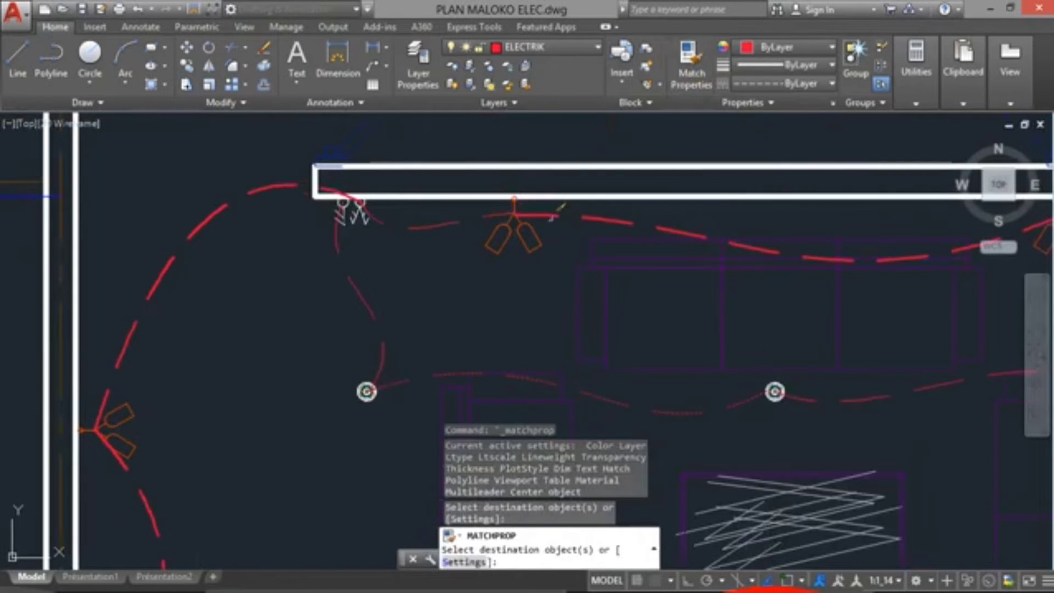
{"action": "left_click", "coordinate": [551, 216]}
{"action": "scroll", "coordinate": [679, 276], "scroll_direction": "down", "scroll_amount": 4}
{"action": "scroll", "coordinate": [510, 263], "scroll_direction": "up", "scroll_amount": 4}
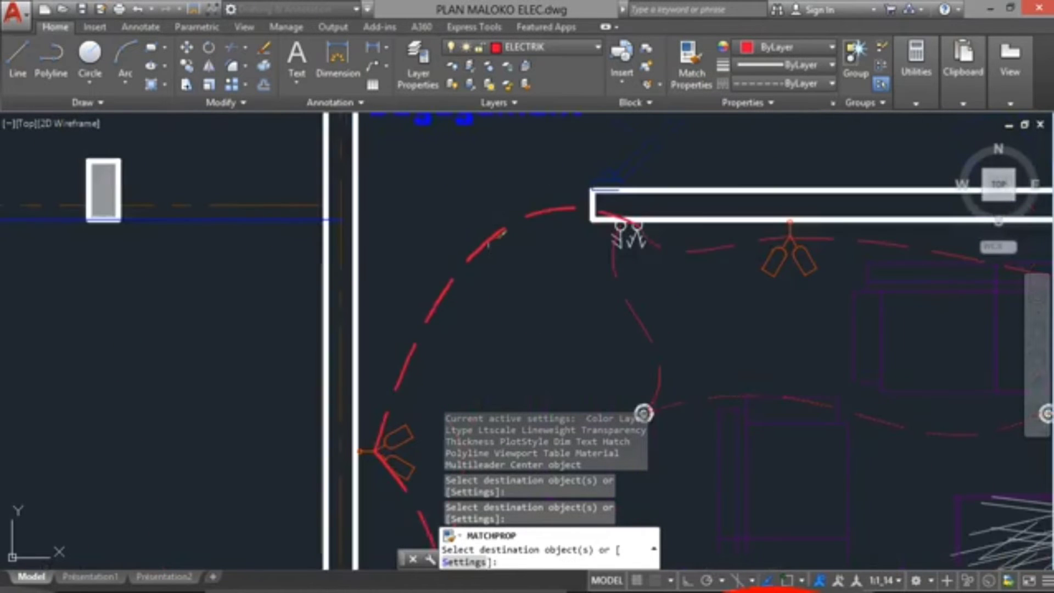
{"action": "left_click", "coordinate": [490, 240]}
{"action": "scroll", "coordinate": [528, 269], "scroll_direction": "down", "scroll_amount": 4}
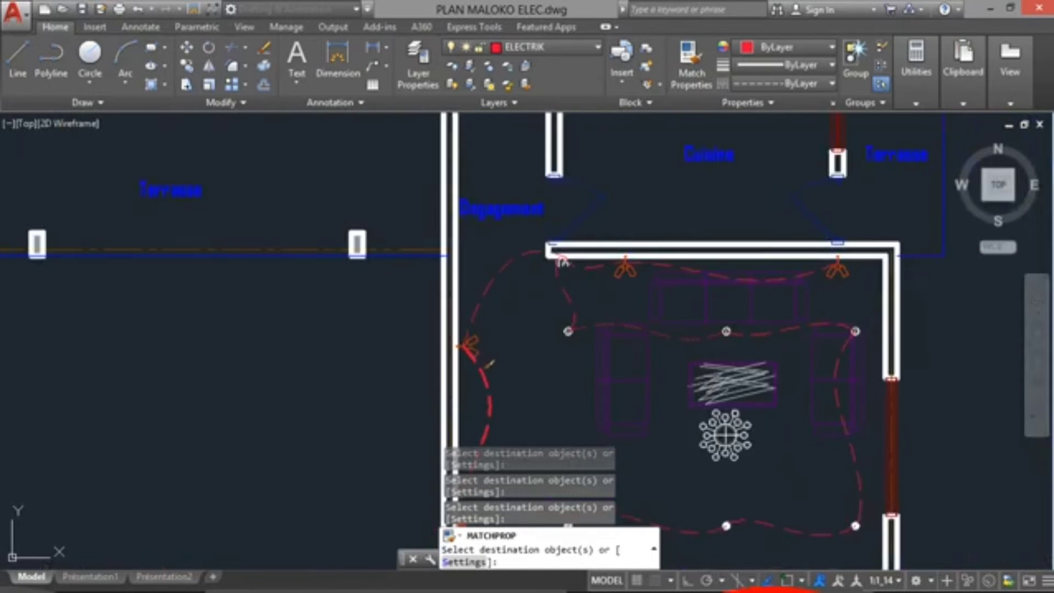
{"action": "key", "text": "Escape"}
{"action": "scroll", "coordinate": [513, 365], "scroll_direction": "down", "scroll_amount": 4}
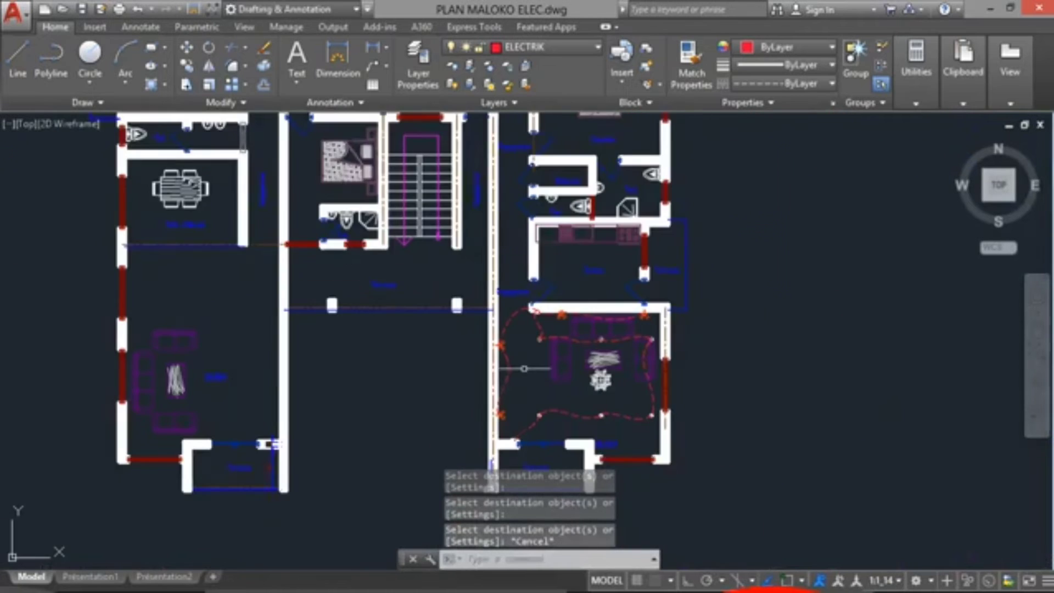
Examine the living room wiring from the partition-end switches to the pair of switches beside the Terrasse opening
{"action": "scroll", "coordinate": [473, 292], "scroll_direction": "up", "scroll_amount": 3}
{"action": "scroll", "coordinate": [467, 283], "scroll_direction": "up", "scroll_amount": 6}
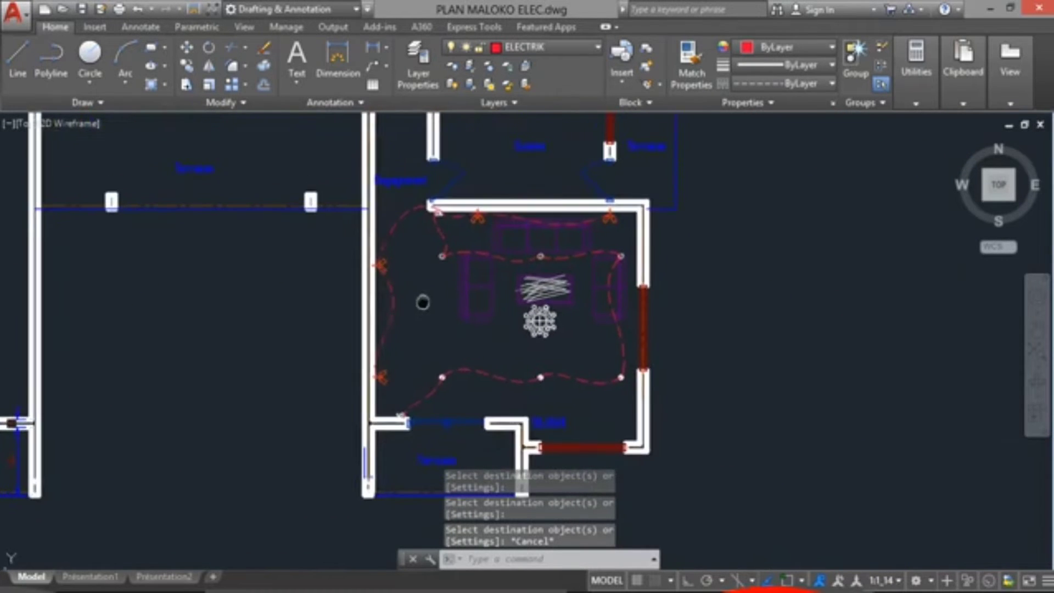
{"action": "scroll", "coordinate": [422, 247], "scroll_direction": "down", "scroll_amount": 2}
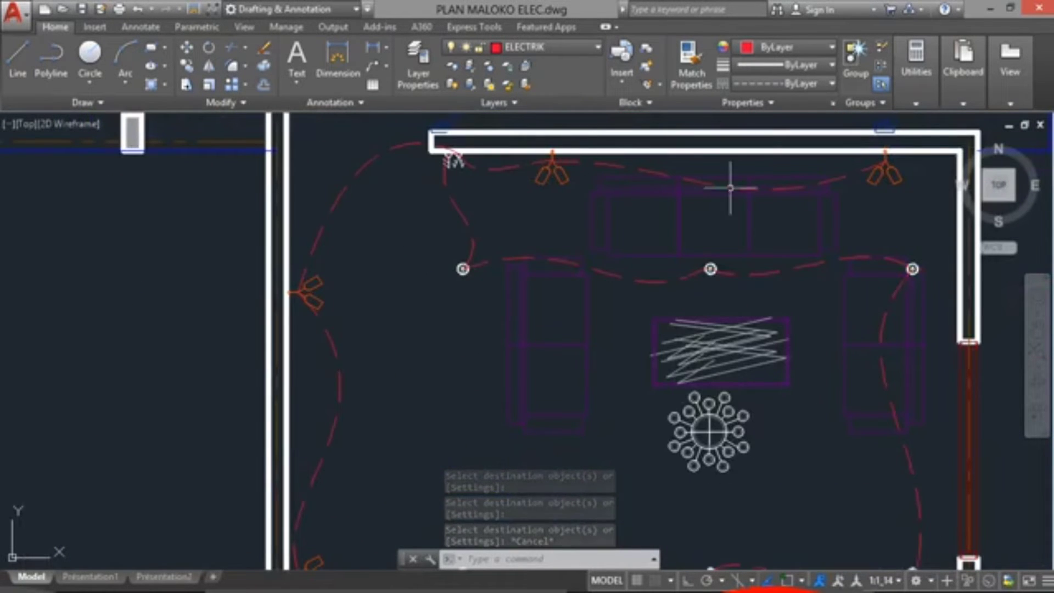
{"action": "scroll", "coordinate": [780, 286], "scroll_direction": "down", "scroll_amount": 2}
{"action": "middle_click_drag", "start_coordinate": [568, 370], "coordinate": [455, 308]}
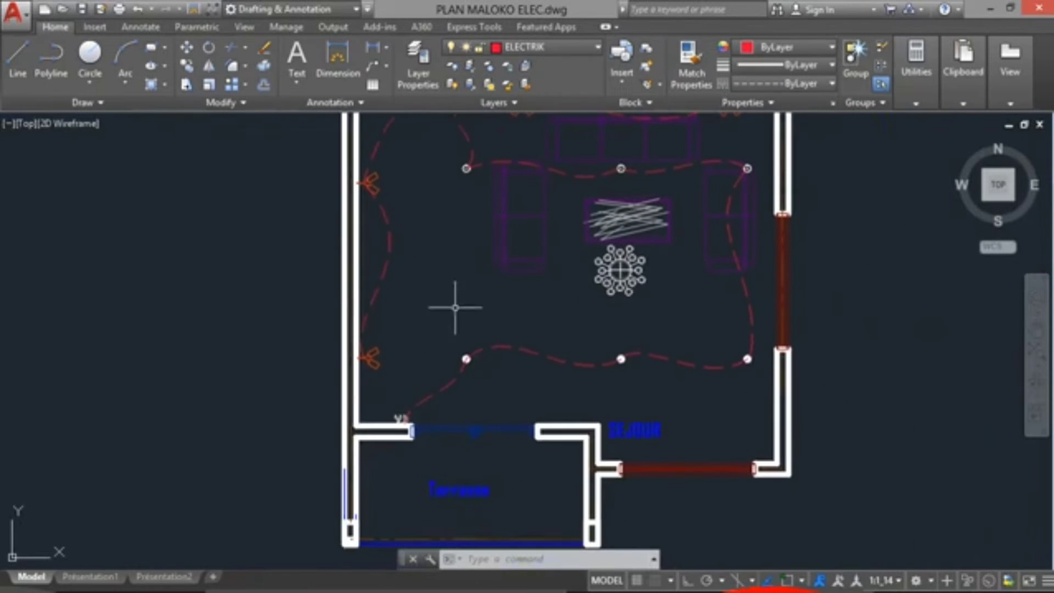
{"action": "scroll", "coordinate": [440, 304], "scroll_direction": "up", "scroll_amount": 2}
{"action": "mouse_move", "coordinate": [430, 271]}
{"action": "middle_mouse_down"}
{"action": "mouse_move", "coordinate": [504, 188]}
{"action": "mouse_move", "coordinate": [522, 287]}
{"action": "mouse_move", "coordinate": [464, 246]}
{"action": "middle_mouse_up"}
{"action": "scroll", "coordinate": [412, 219], "scroll_direction": "up", "scroll_amount": 4}
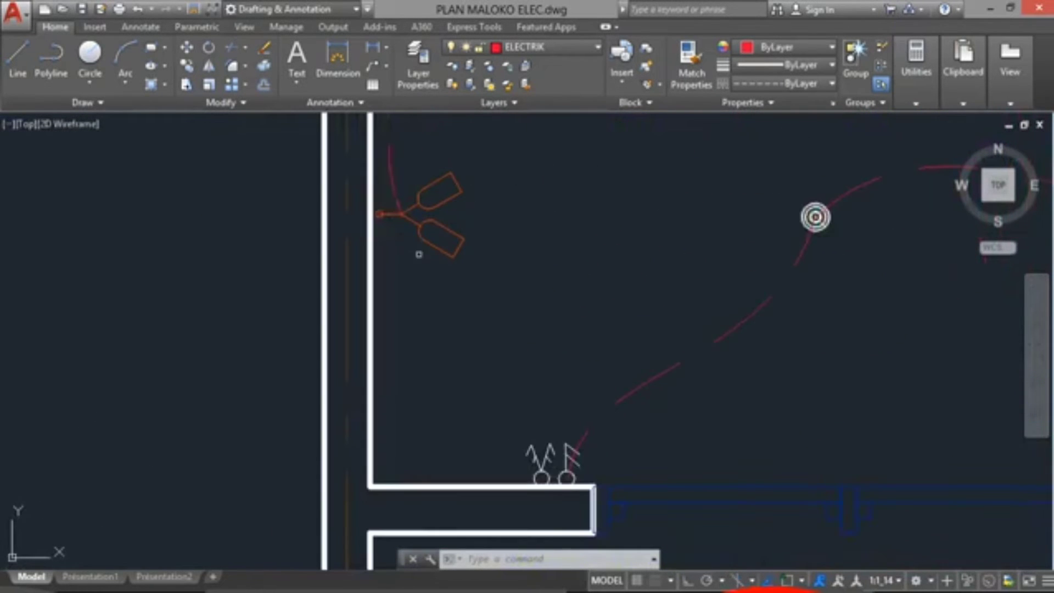
{"action": "type", "text": "ma"}
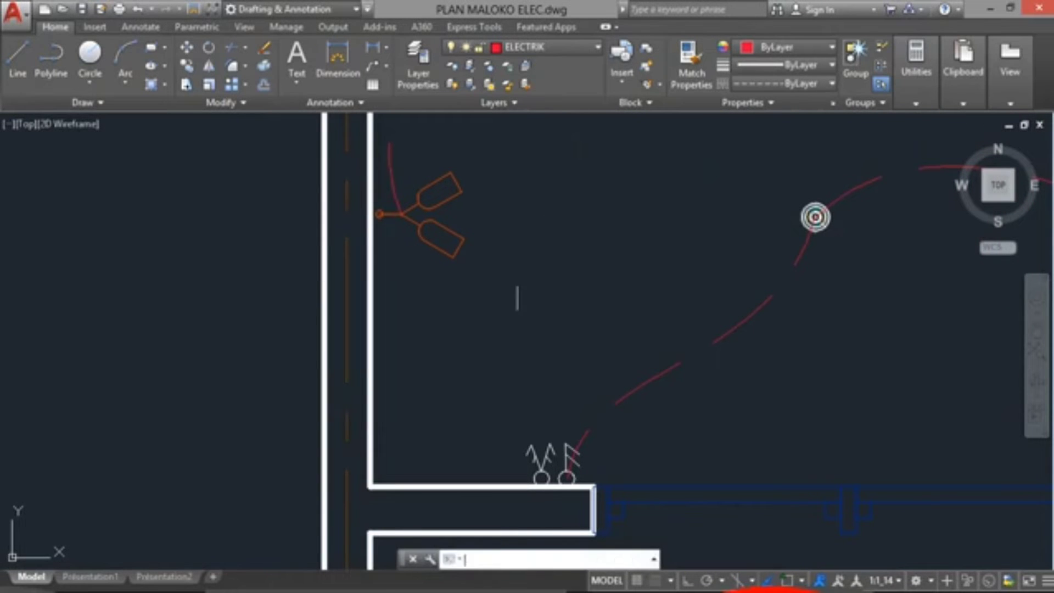
{"action": "key", "text": "Return"}
{"action": "key", "text": "Escape"}
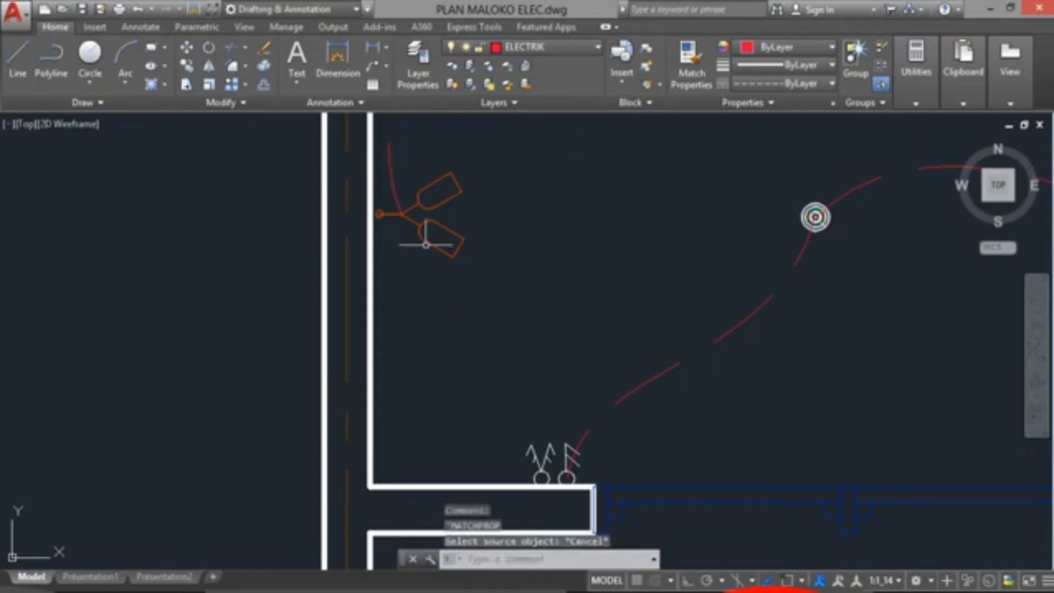
{"action": "left_click", "coordinate": [394, 195]}
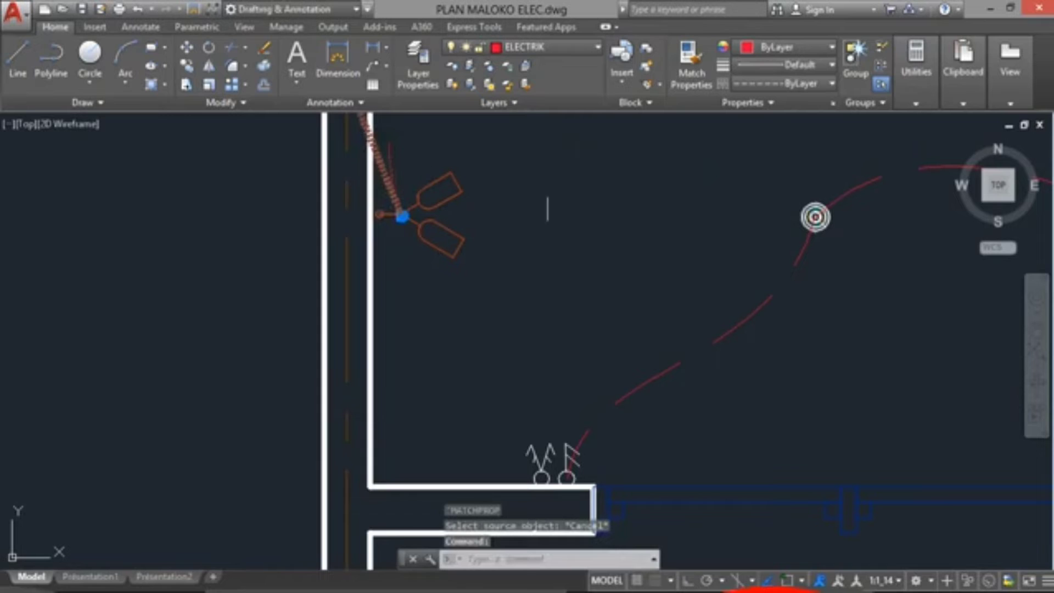
{"action": "key", "text": "Escape"}
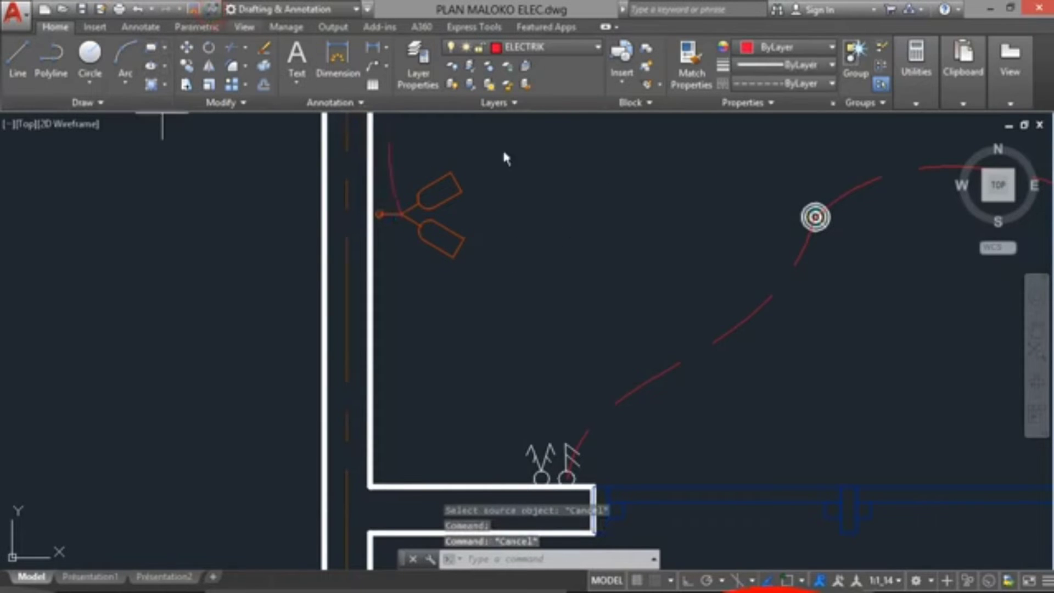
Draw a curved spline from the side-wall fixture nearest the Terrasse to the V-shaped switch beside the Terrasse opening
{"action": "type", "text": "spl"}
{"action": "key", "text": "Return"}
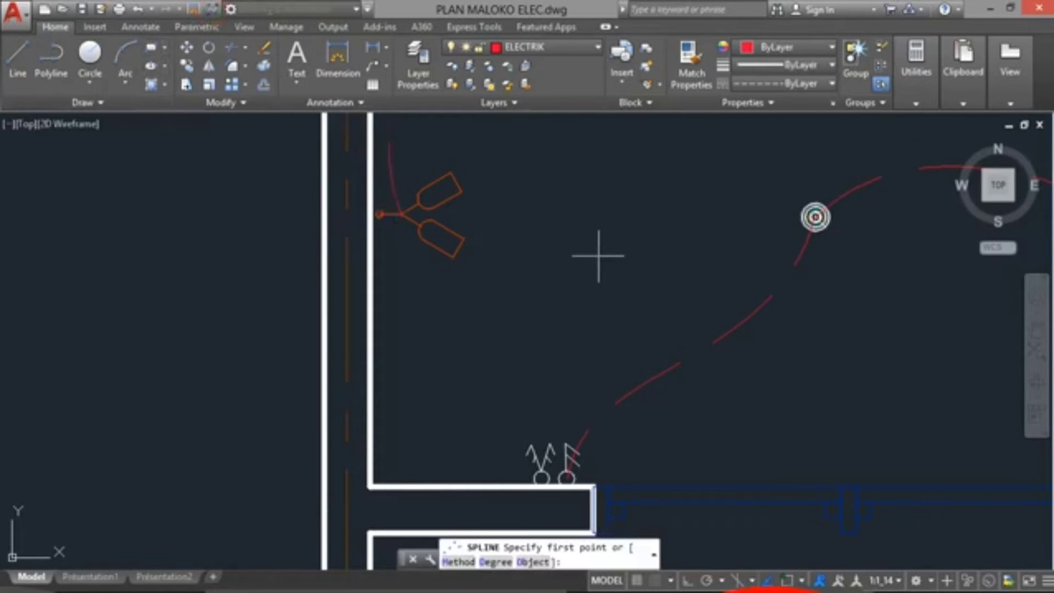
{"action": "left_click", "coordinate": [400, 214]}
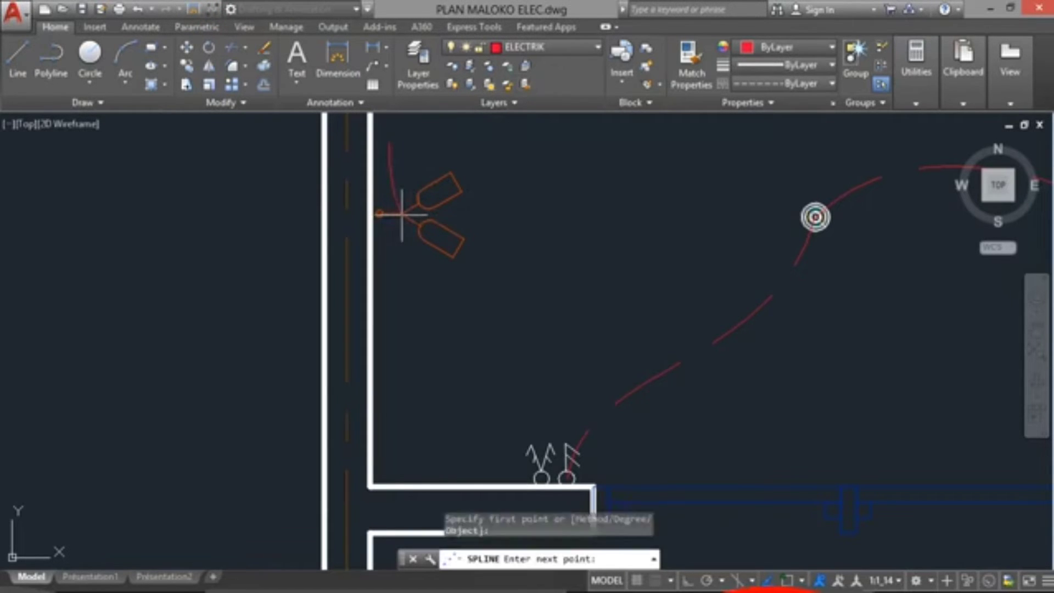
{"action": "left_click", "coordinate": [392, 321]}
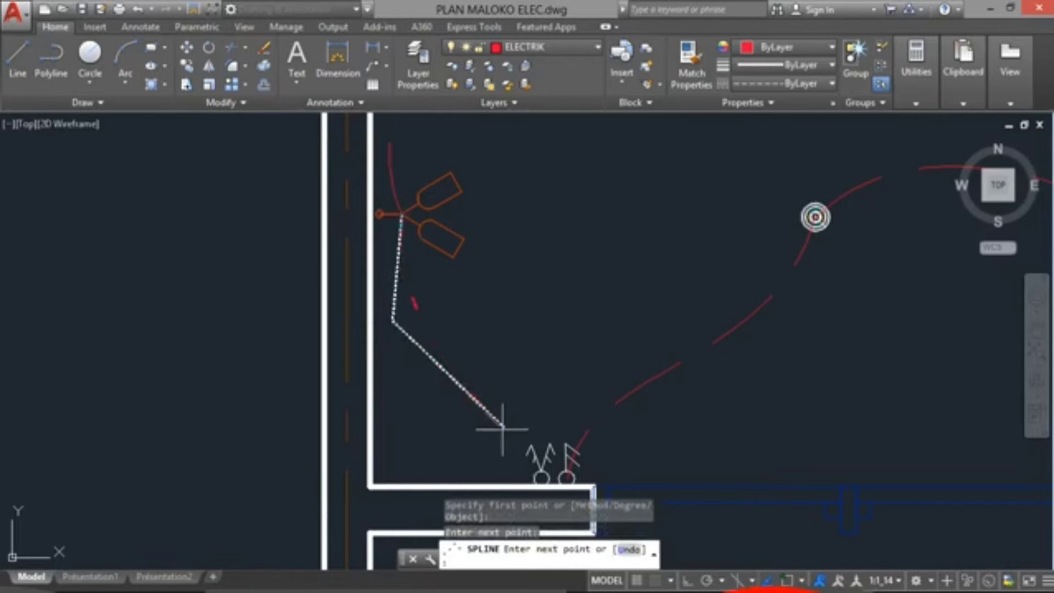
{"action": "left_click", "coordinate": [535, 475]}
{"action": "key", "text": "Return"}
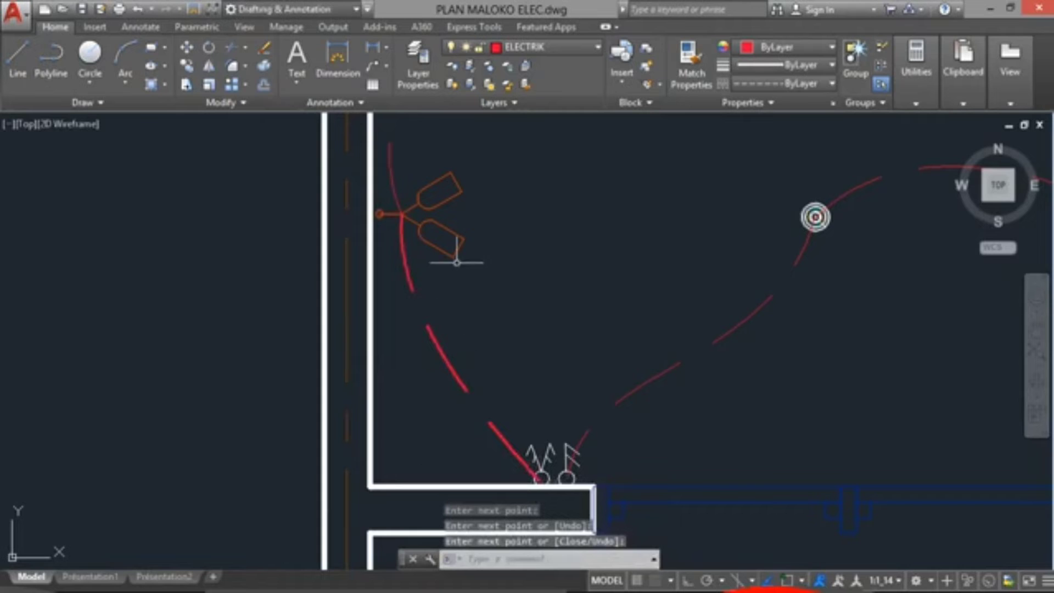
Match the new fixture-to-switch spline to the thin dashed spline joining the two side-wall fixtures
{"action": "key", "text": "Return"}
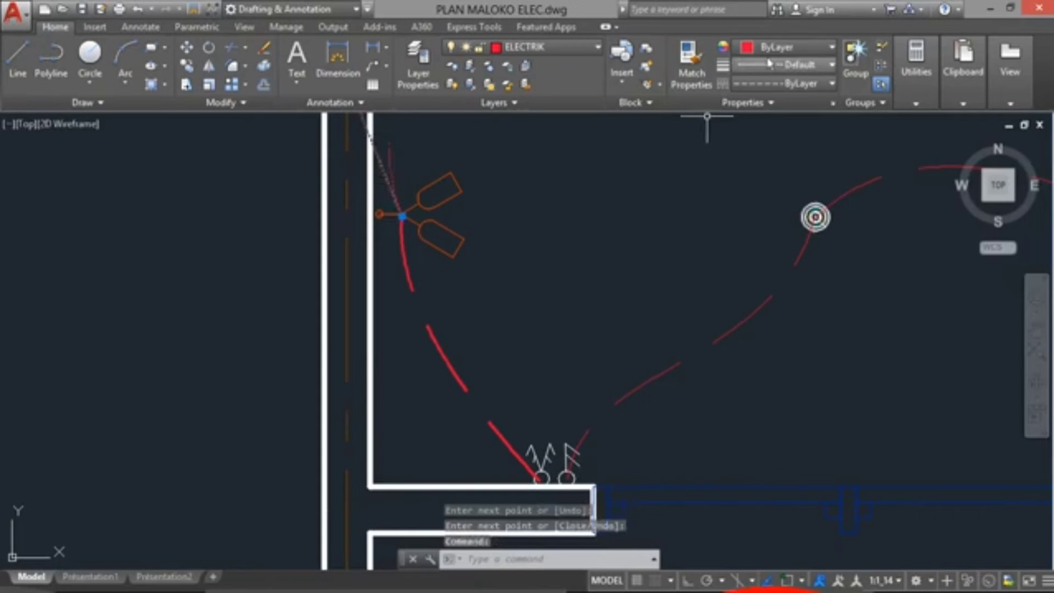
{"action": "left_click", "coordinate": [683, 65]}
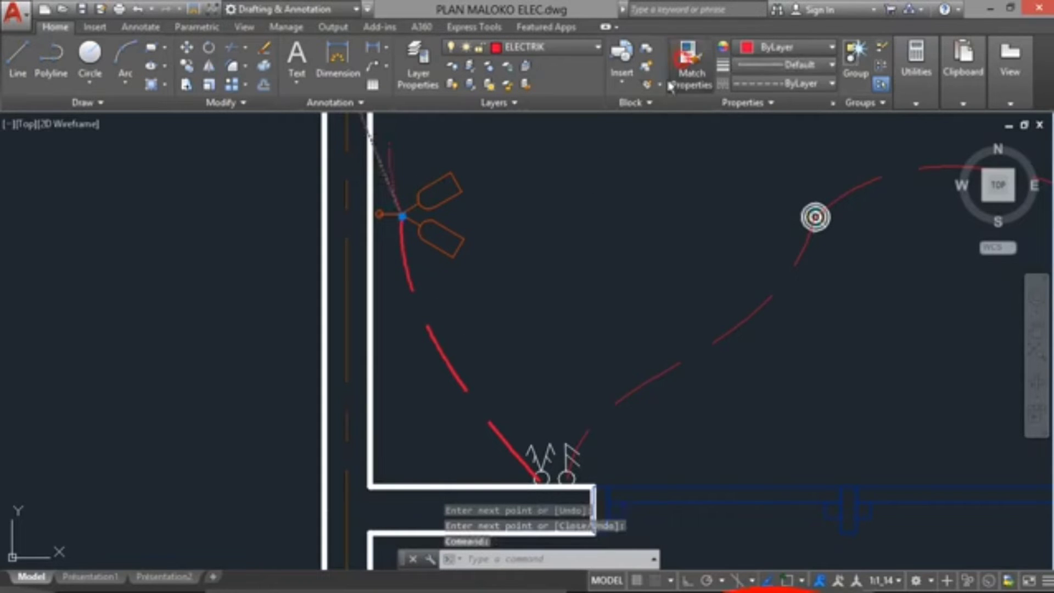
{"action": "left_click", "coordinate": [414, 285]}
{"action": "key", "text": "Escape"}
{"action": "scroll", "coordinate": [522, 291], "scroll_direction": "down", "scroll_amount": 2}
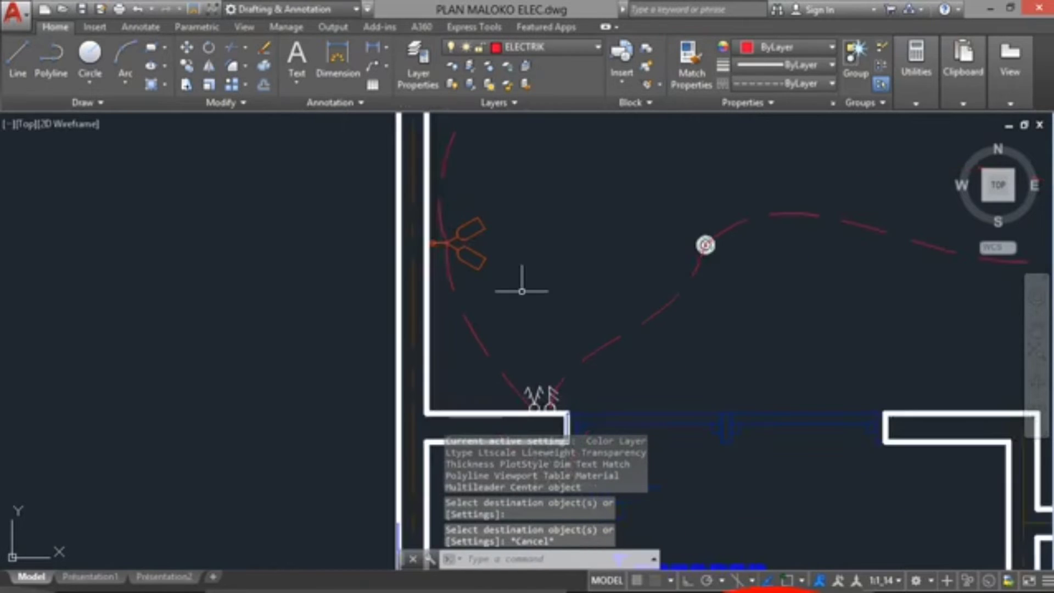
Review the living room's wall-fixture and ceiling-light wiring up to the switches at the partition end
{"action": "scroll", "coordinate": [570, 273], "scroll_direction": "down", "scroll_amount": 2}
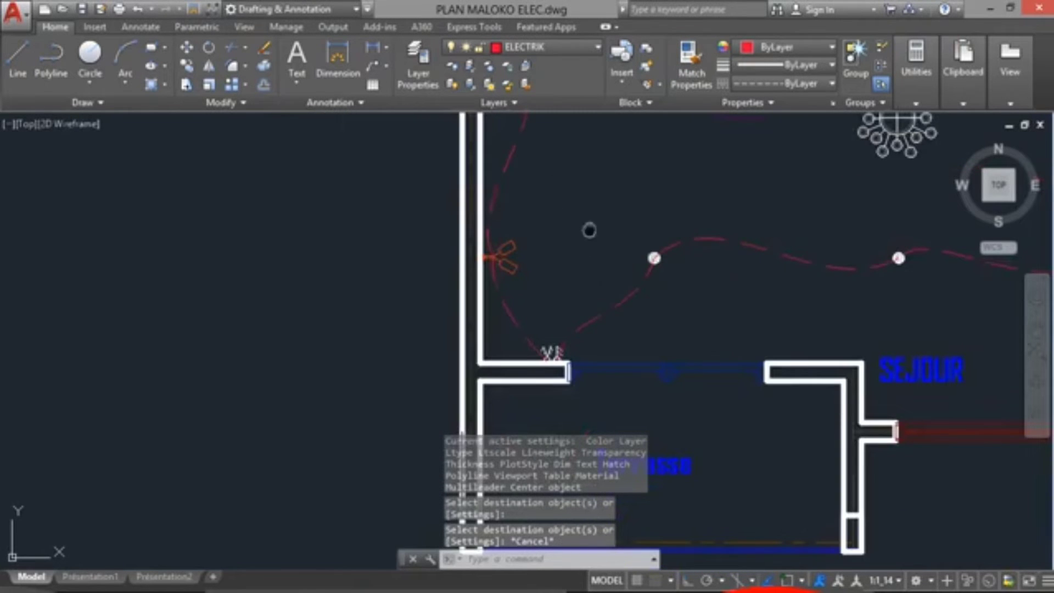
{"action": "scroll", "coordinate": [494, 305], "scroll_direction": "down", "scroll_amount": 3}
{"action": "scroll", "coordinate": [561, 236], "scroll_direction": "down", "scroll_amount": 2}
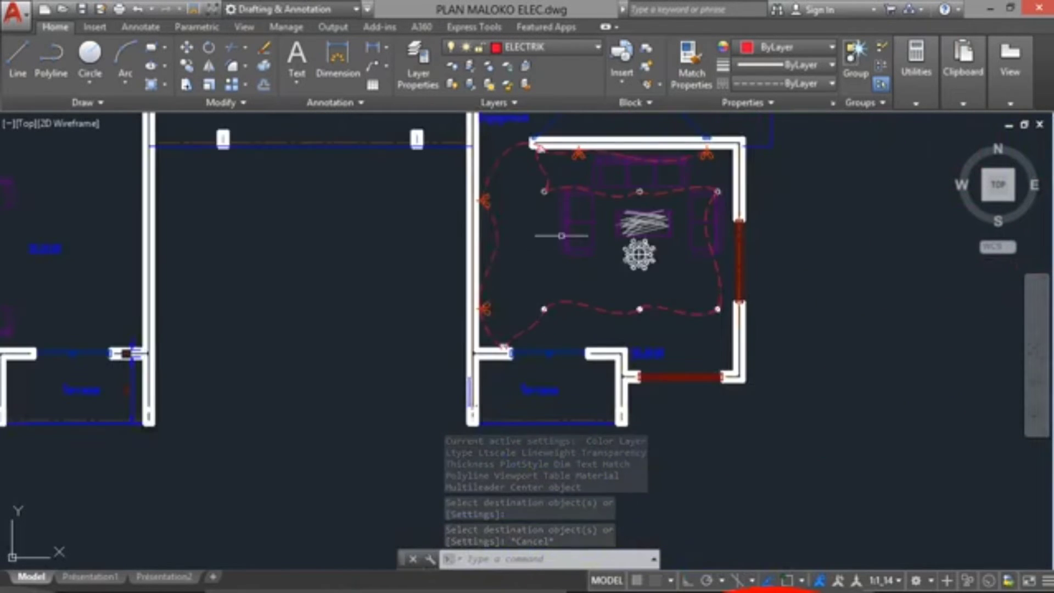
{"action": "scroll", "coordinate": [607, 164], "scroll_direction": "up", "scroll_amount": 5}
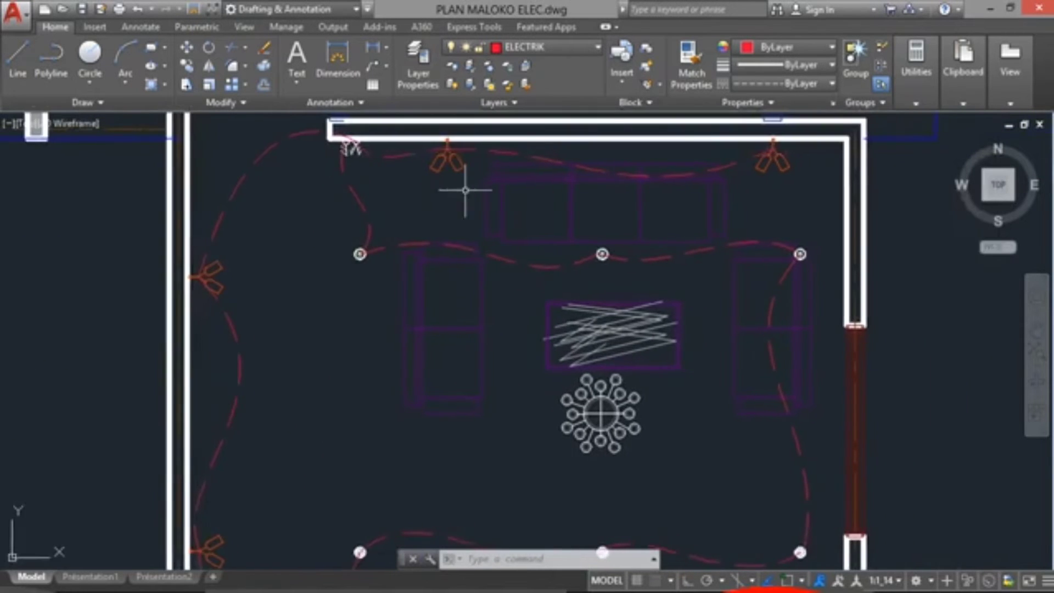
{"action": "scroll", "coordinate": [510, 226], "scroll_direction": "up", "scroll_amount": 2}
{"action": "scroll", "coordinate": [660, 414], "scroll_direction": "down", "scroll_amount": 2}
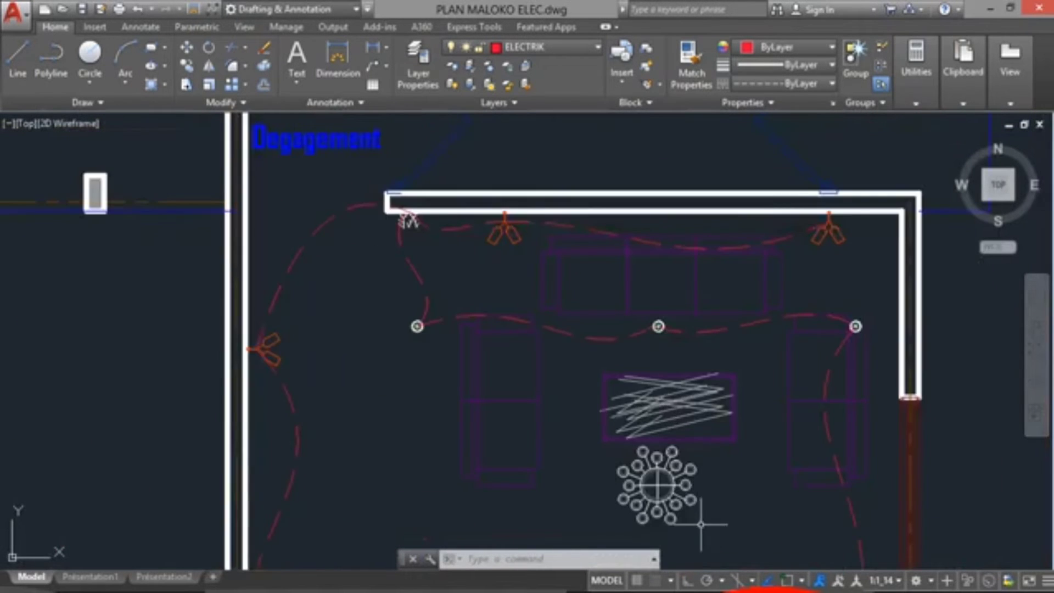
{"action": "middle_click_drag", "start_coordinate": [549, 329], "coordinate": [504, 242]}
{"action": "scroll", "coordinate": [459, 230], "scroll_direction": "up", "scroll_amount": 6}
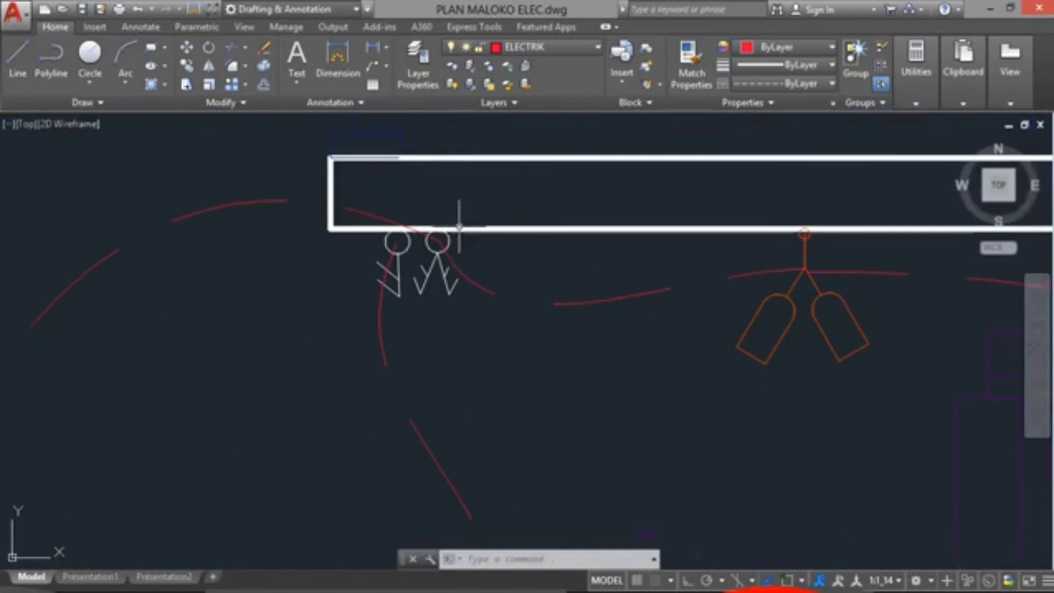
Draw a curved spline from the V-shaped partition-end switch, past the coffee table, to the centre of the living room chandelier
{"action": "left_click", "coordinate": [211, 10]}
{"action": "scroll", "coordinate": [433, 263], "scroll_direction": "up", "scroll_amount": 2}
{"action": "scroll", "coordinate": [433, 265], "scroll_direction": "up", "scroll_amount": 2}
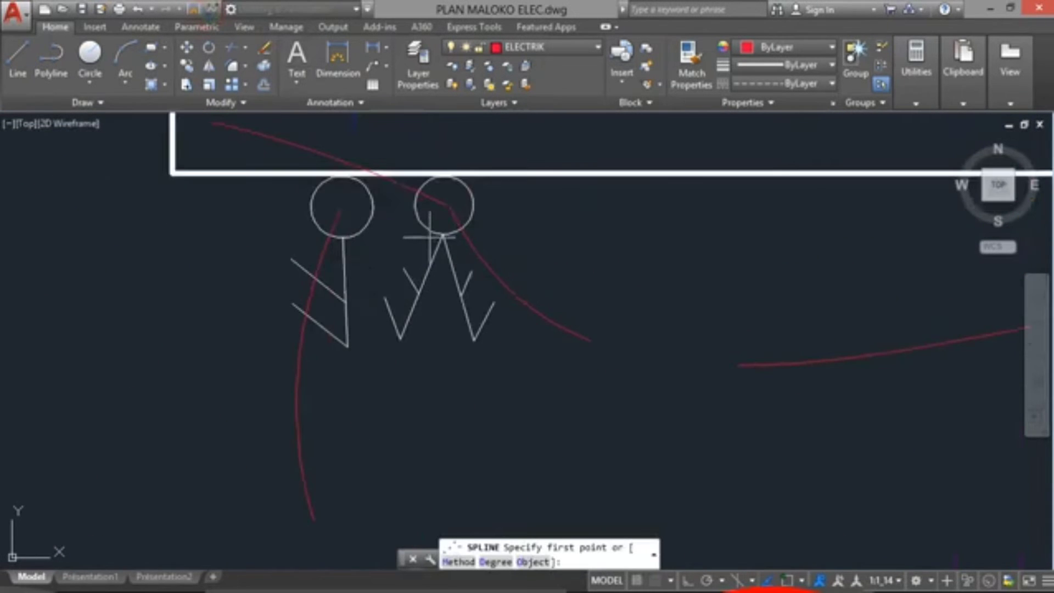
{"action": "left_click", "coordinate": [446, 205]}
{"action": "scroll", "coordinate": [436, 372], "scroll_direction": "down", "scroll_amount": 4}
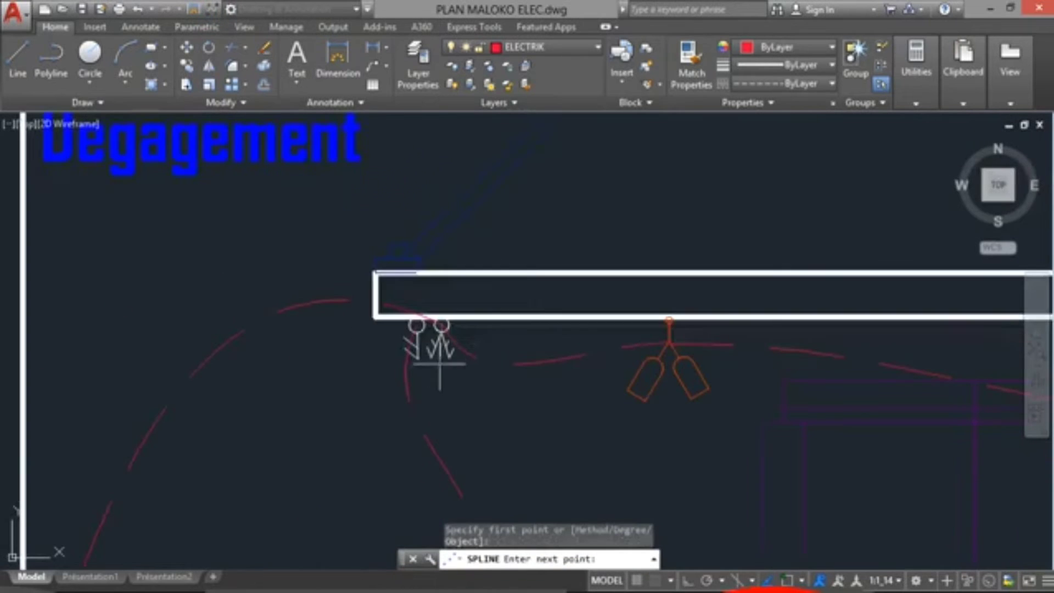
{"action": "middle_click_drag", "start_coordinate": [435, 372], "coordinate": [293, 222]}
{"action": "scroll", "coordinate": [361, 283], "scroll_direction": "down", "scroll_amount": 3}
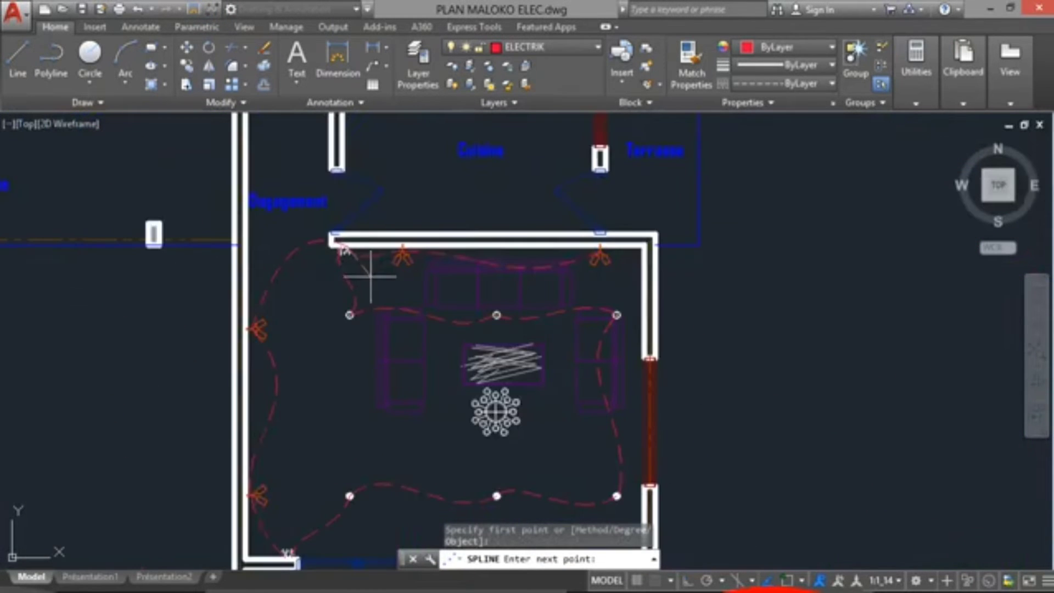
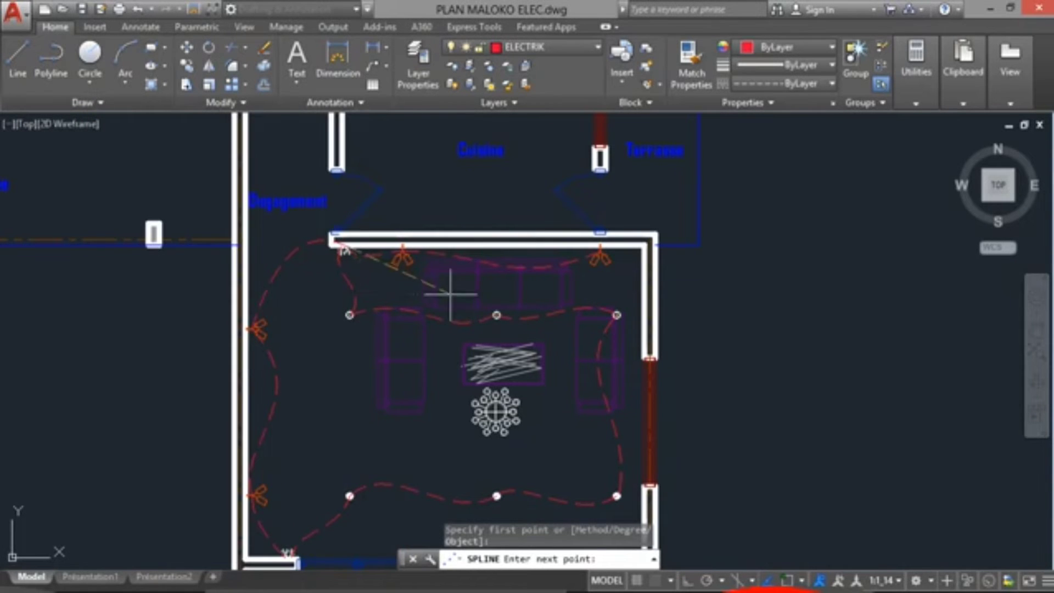
{"action": "scroll", "coordinate": [388, 294], "scroll_direction": "up", "scroll_amount": 3}
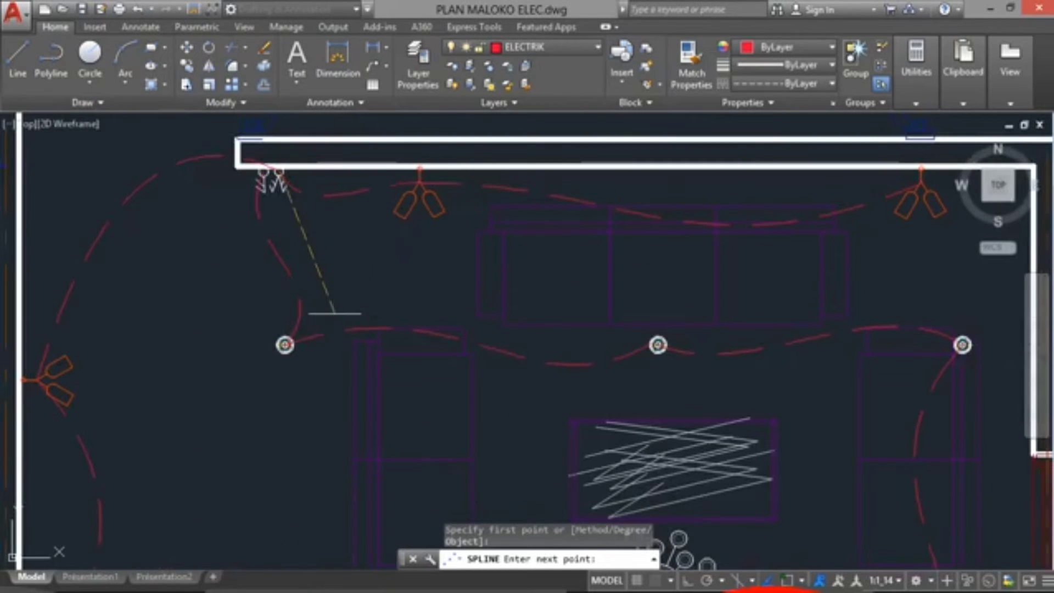
{"action": "left_click", "coordinate": [324, 429]}
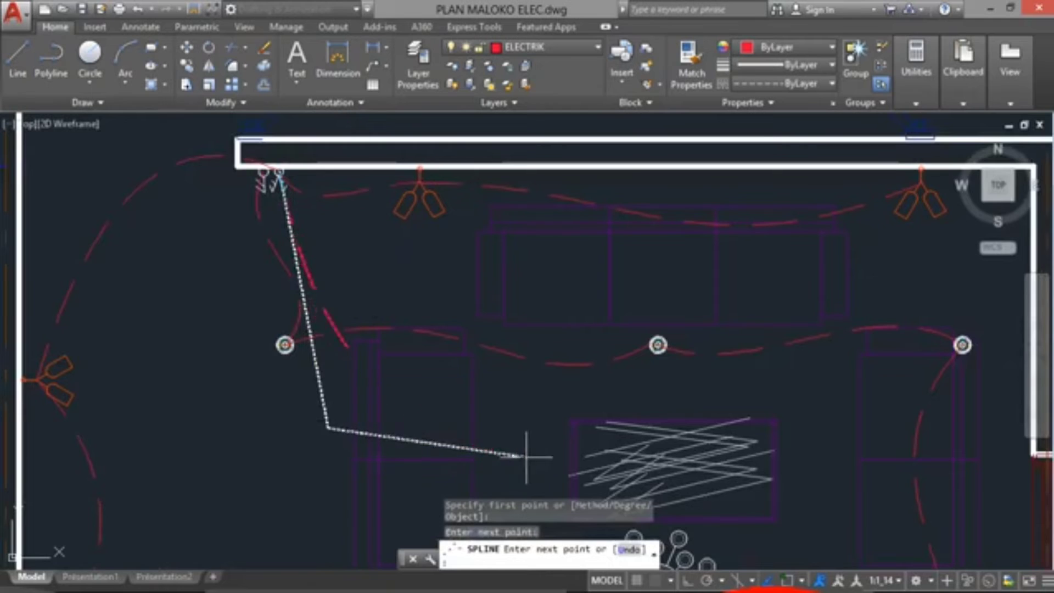
{"action": "scroll", "coordinate": [541, 440], "scroll_direction": "down", "scroll_amount": 2}
{"action": "middle_click_drag", "start_coordinate": [541, 439], "coordinate": [514, 309]}
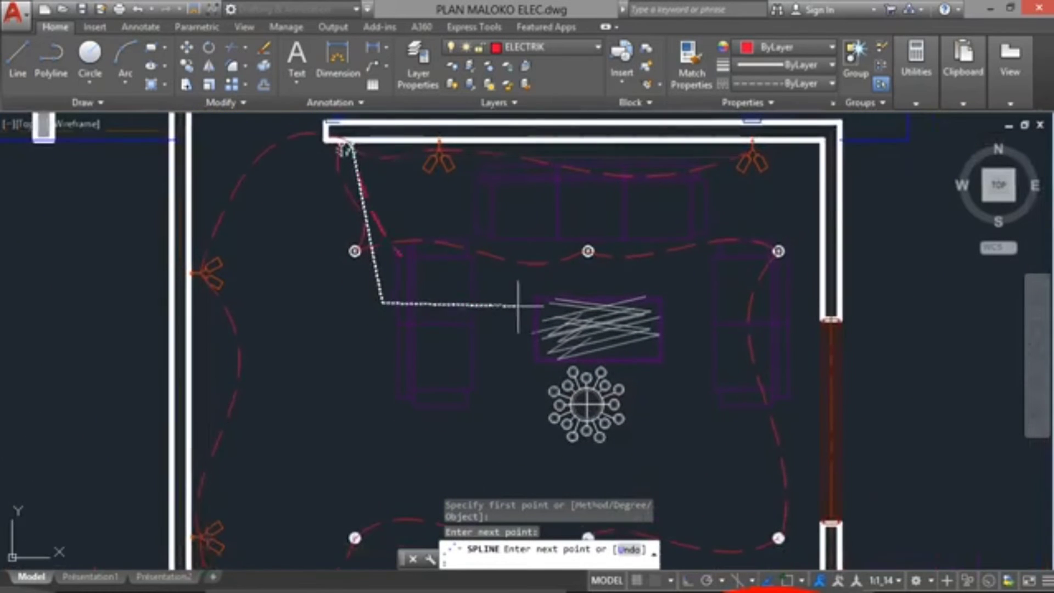
{"action": "left_click", "coordinate": [544, 293]}
{"action": "scroll", "coordinate": [571, 384], "scroll_direction": "up", "scroll_amount": 4}
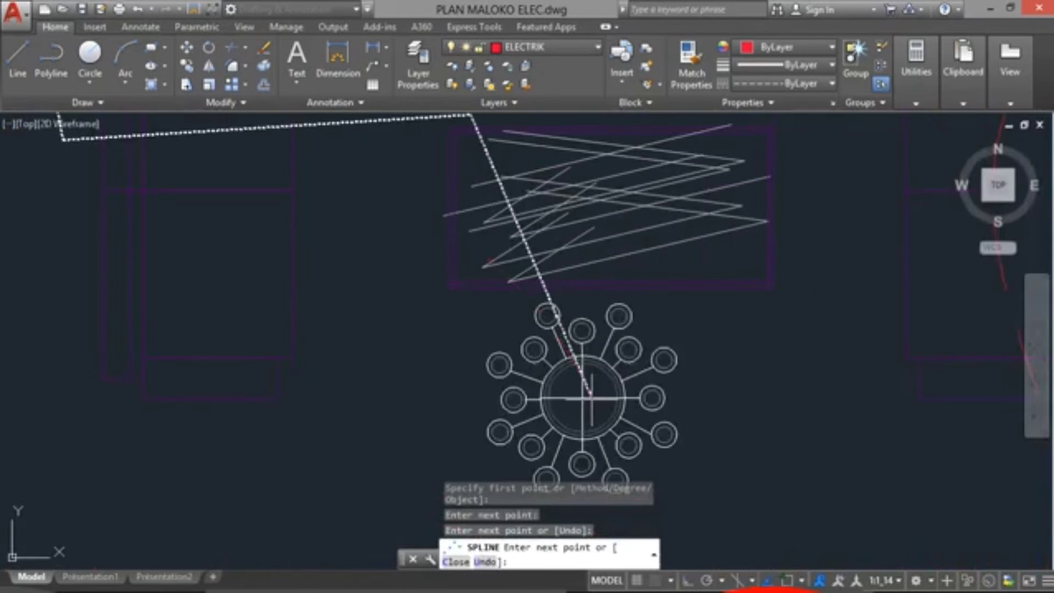
{"action": "left_click", "coordinate": [582, 393]}
{"action": "key", "text": "Return"}
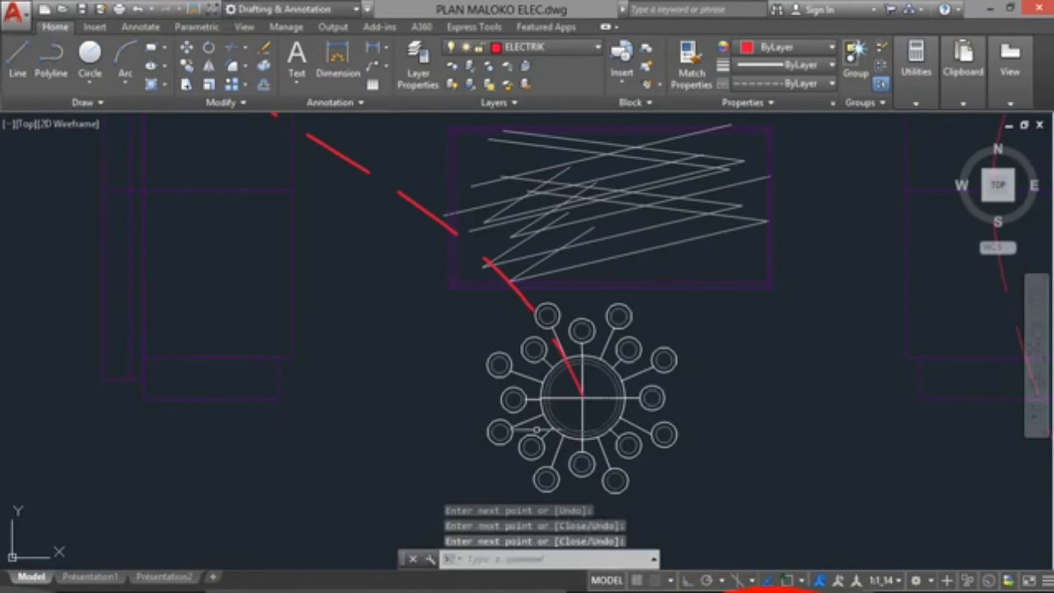
Draw a curved spline from the V-shaped switch beside the Terrasse opening to the centre of the living room chandelier
{"action": "scroll", "coordinate": [549, 423], "scroll_direction": "down", "scroll_amount": 4}
{"action": "middle_click_drag", "start_coordinate": [425, 416], "coordinate": [454, 377]}
{"action": "scroll", "coordinate": [447, 353], "scroll_direction": "down", "scroll_amount": 5}
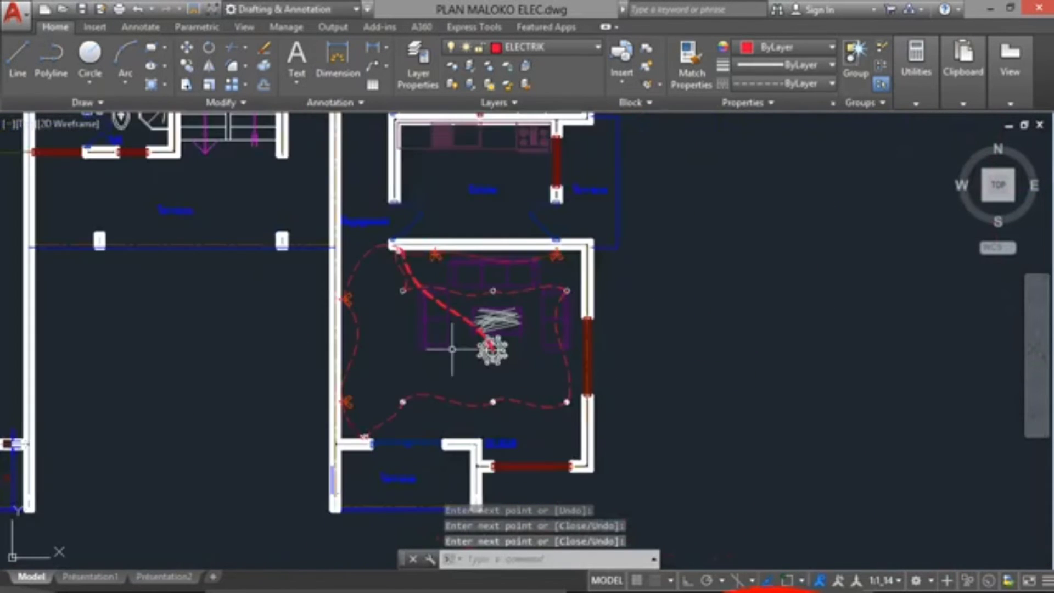
{"action": "scroll", "coordinate": [376, 428], "scroll_direction": "up", "scroll_amount": 8}
{"action": "middle_click_drag", "start_coordinate": [376, 429], "coordinate": [395, 383]}
{"action": "scroll", "coordinate": [339, 400], "scroll_direction": "up", "scroll_amount": 2}
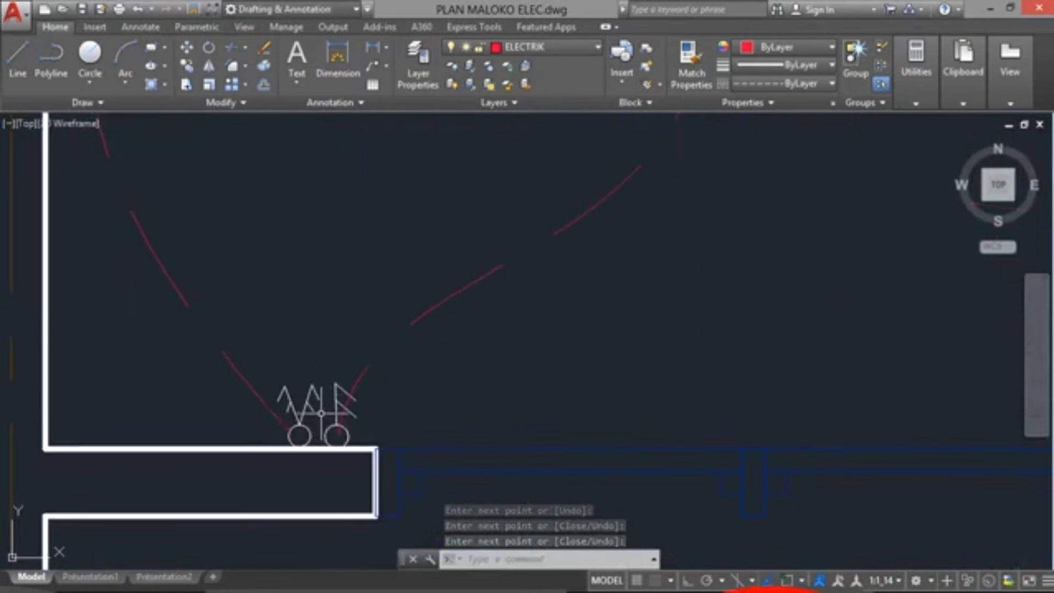
{"action": "key", "text": "Return"}
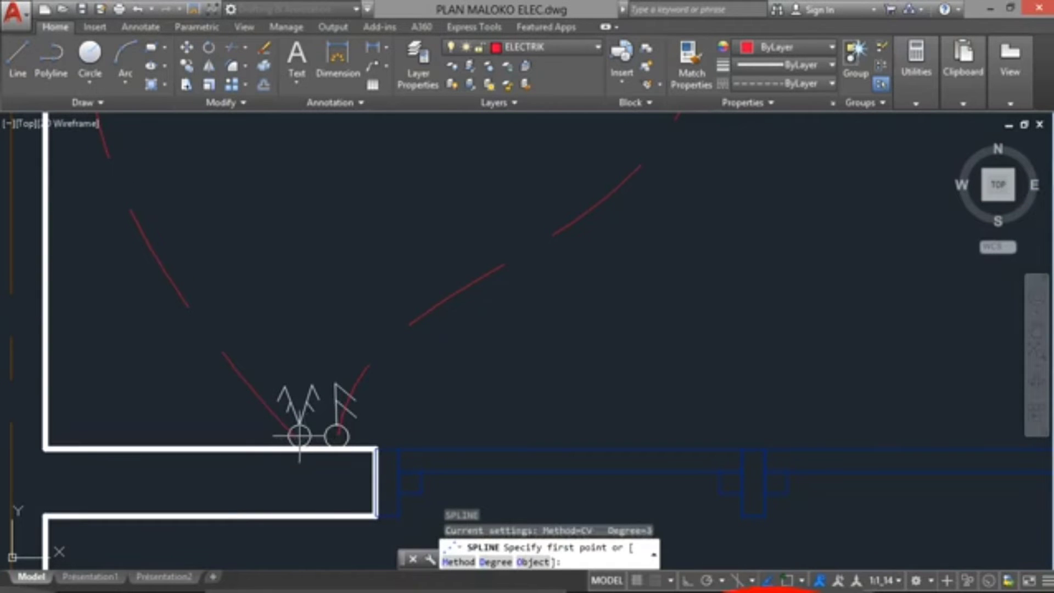
{"action": "left_click", "coordinate": [300, 437]}
{"action": "scroll", "coordinate": [348, 365], "scroll_direction": "down", "scroll_amount": 3}
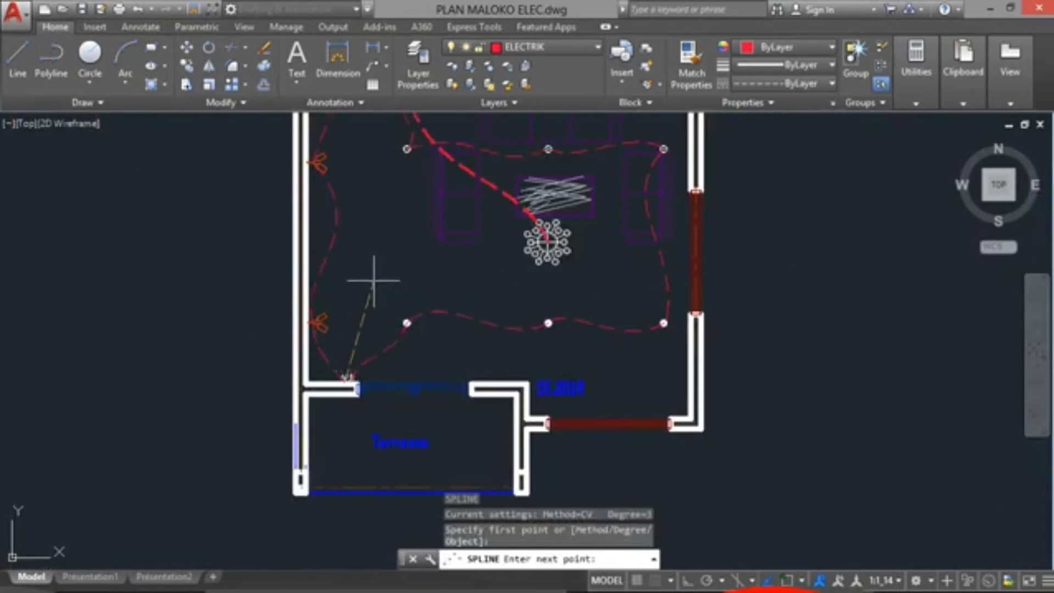
{"action": "left_click", "coordinate": [378, 247]}
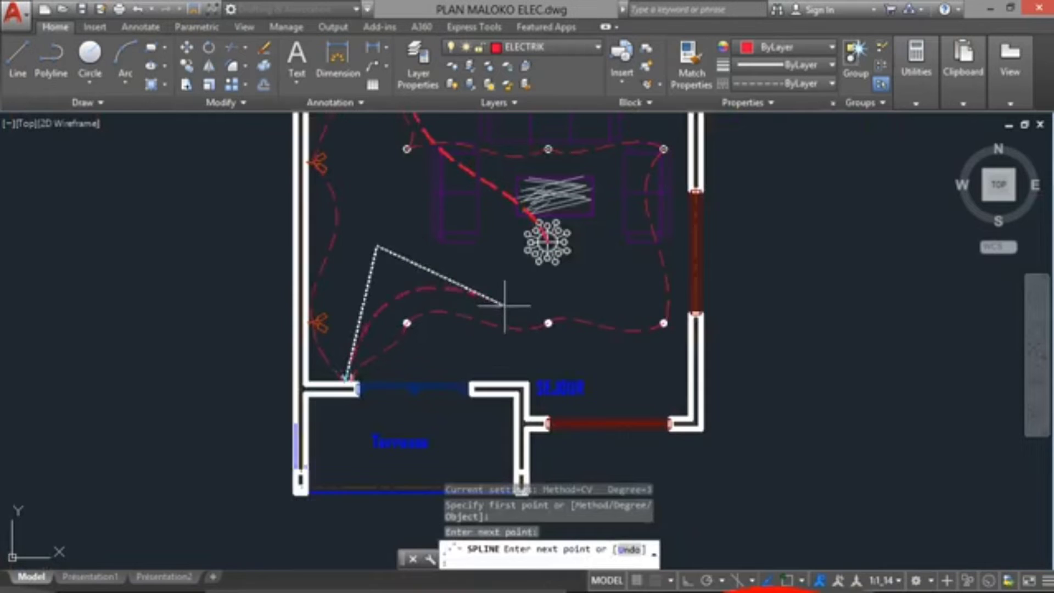
{"action": "left_click", "coordinate": [505, 308]}
{"action": "scroll", "coordinate": [548, 242], "scroll_direction": "up", "scroll_amount": 5}
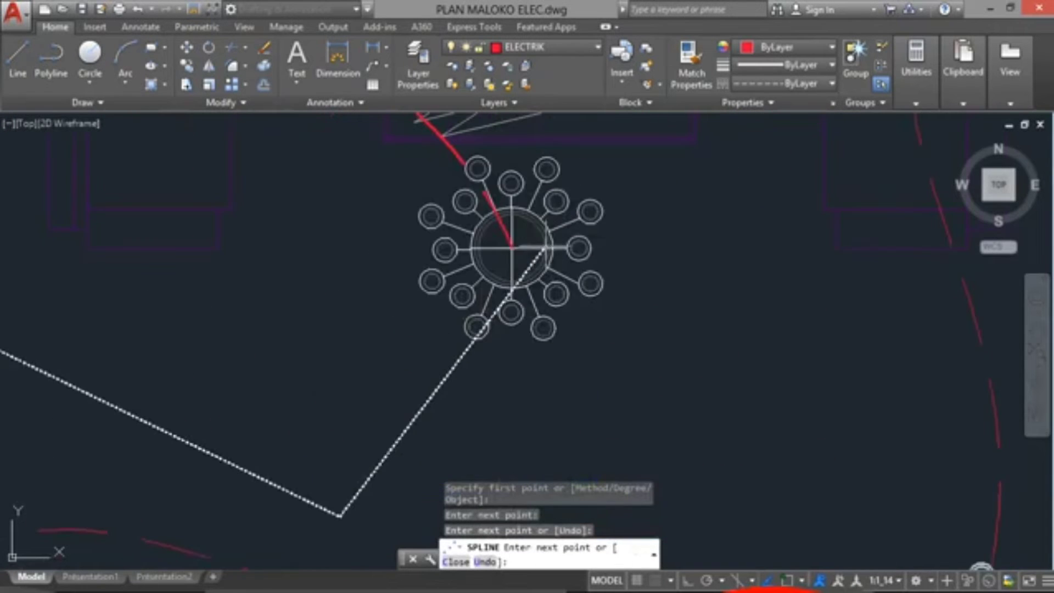
{"action": "left_click", "coordinate": [512, 248]}
{"action": "key", "text": "Return"}
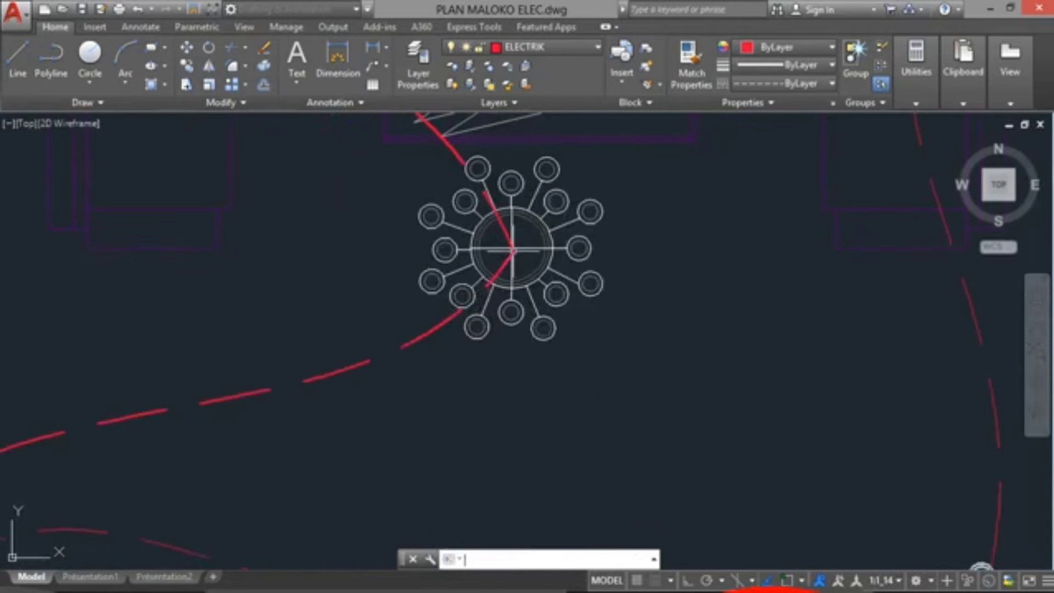
Match both chandelier-to-switch splines to the thin dashed spline joining the ceiling lights nearest the Terrasse
{"action": "scroll", "coordinate": [651, 313], "scroll_direction": "down", "scroll_amount": 8}
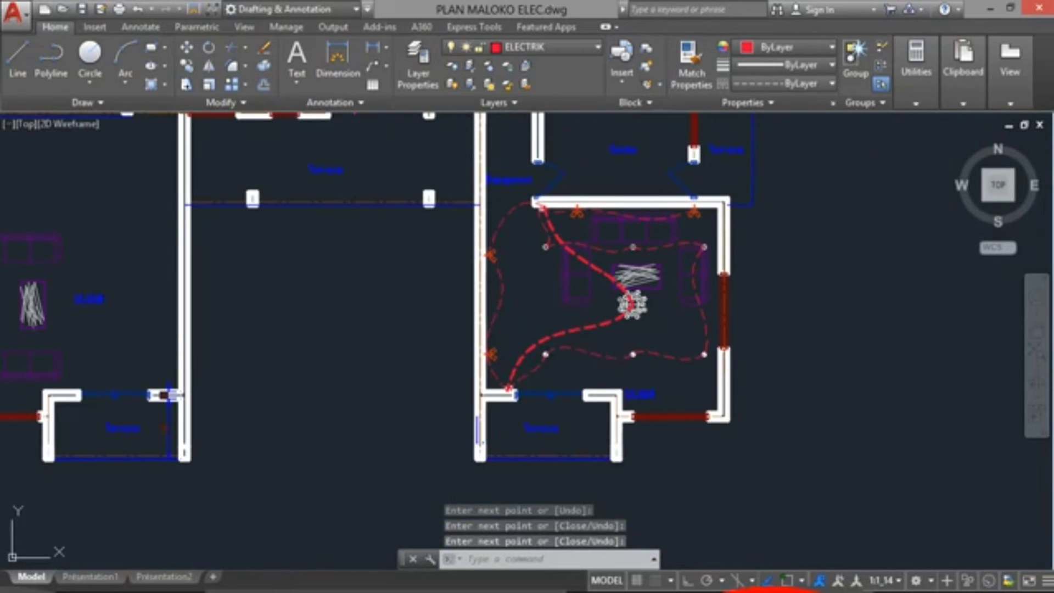
{"action": "left_click", "coordinate": [609, 352]}
{"action": "left_click", "coordinate": [609, 355]}
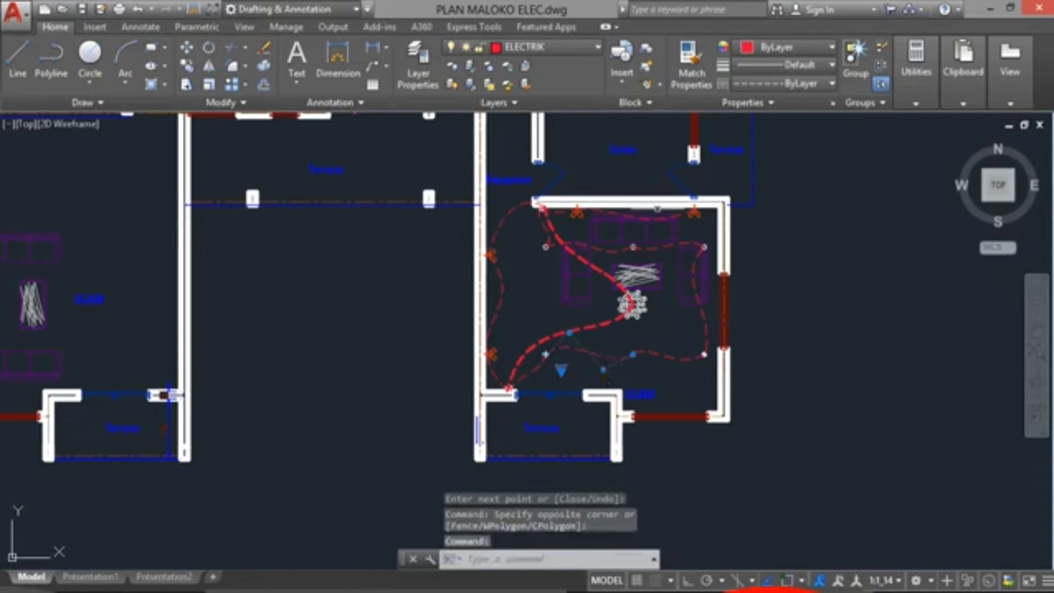
{"action": "left_click", "coordinate": [691, 66]}
{"action": "scroll", "coordinate": [604, 301], "scroll_direction": "up", "scroll_amount": 4}
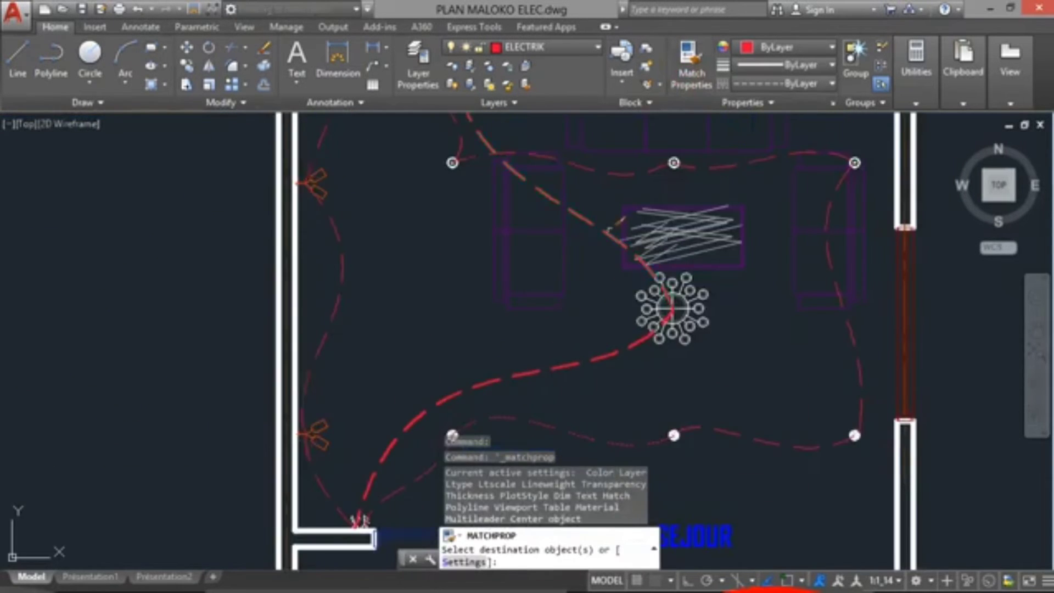
{"action": "left_click", "coordinate": [610, 356]}
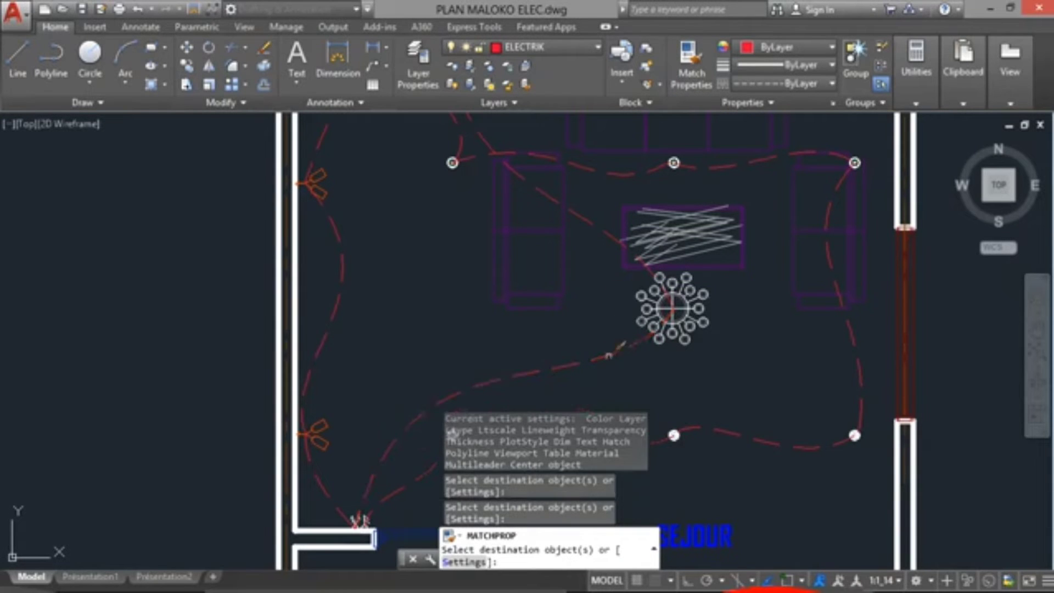
{"action": "key", "text": "Escape"}
{"action": "scroll", "coordinate": [553, 325], "scroll_direction": "down", "scroll_amount": 4}
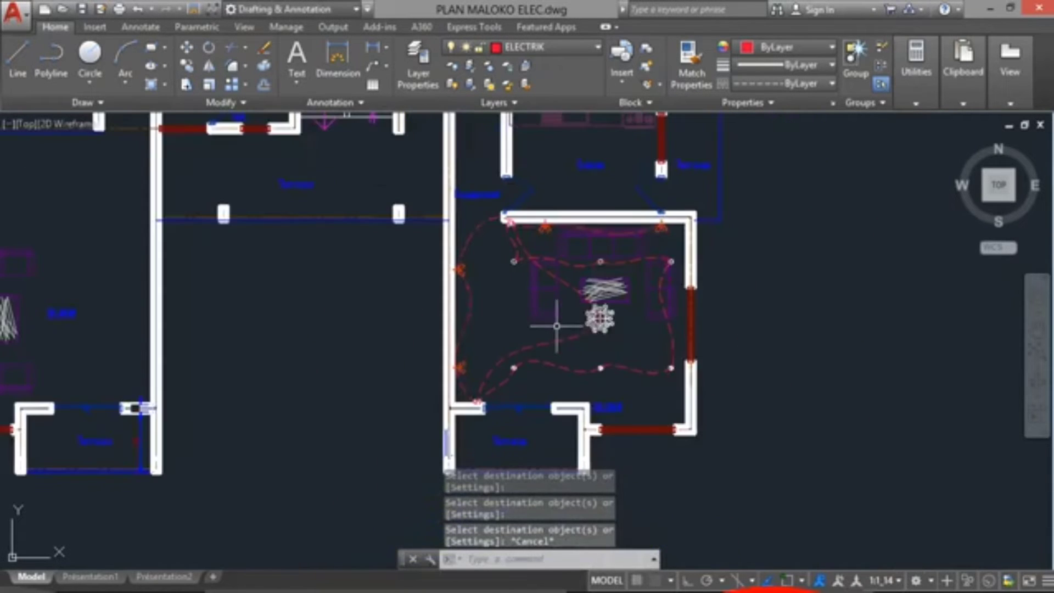
Examine the living room wiring from the Terrasse-opening and partition-end switches to the ceiling lights, wall fixtures and chandelier
{"action": "scroll", "coordinate": [530, 330], "scroll_direction": "up", "scroll_amount": 4}
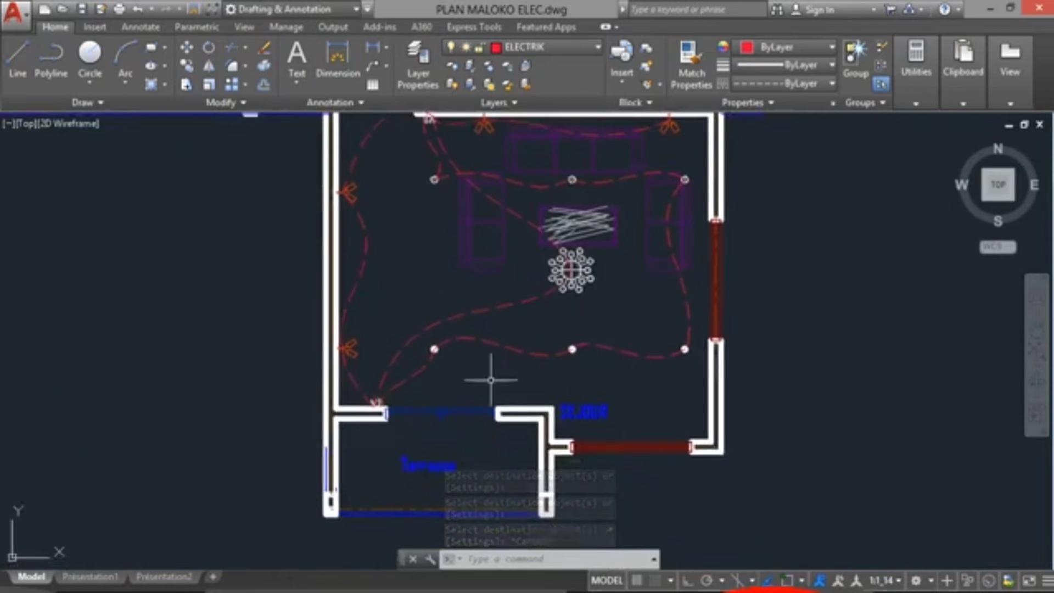
{"action": "scroll", "coordinate": [490, 374], "scroll_direction": "up", "scroll_amount": 2}
{"action": "scroll", "coordinate": [435, 360], "scroll_direction": "up", "scroll_amount": 2}
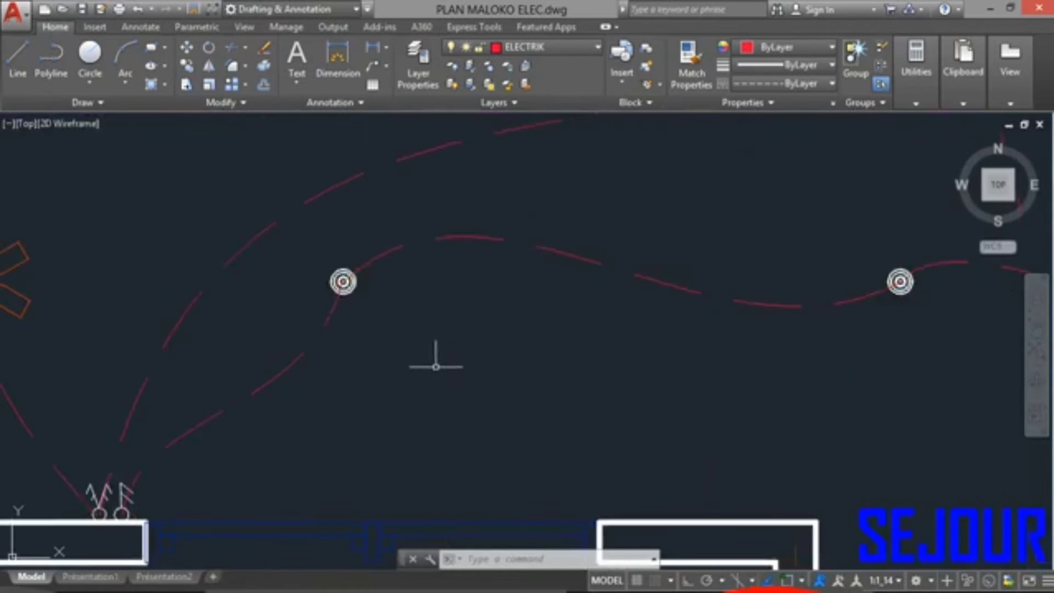
{"action": "scroll", "coordinate": [487, 334], "scroll_direction": "down", "scroll_amount": 2}
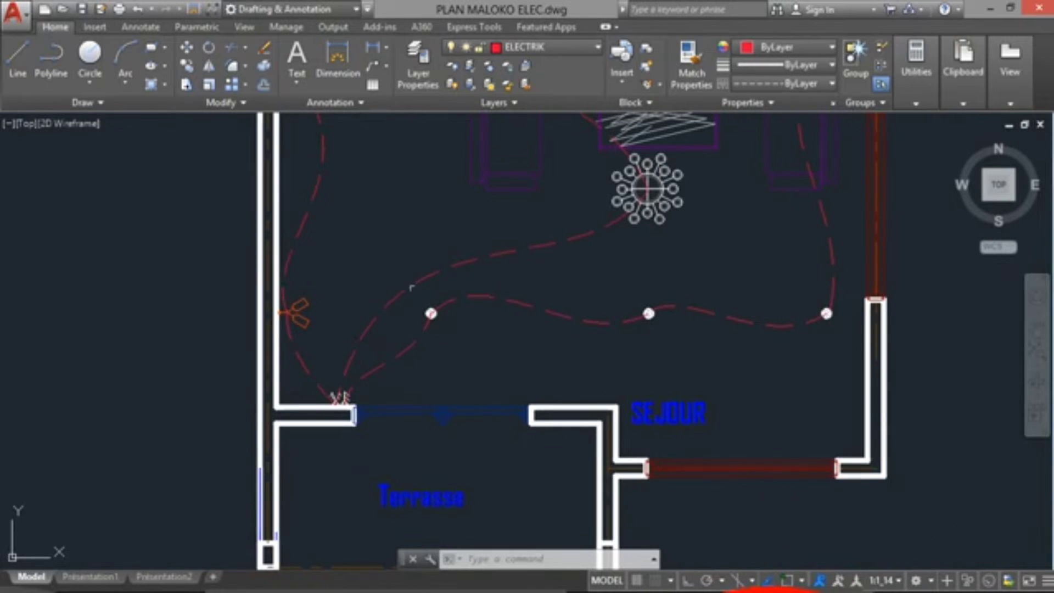
{"action": "scroll", "coordinate": [411, 288], "scroll_direction": "down", "scroll_amount": 2}
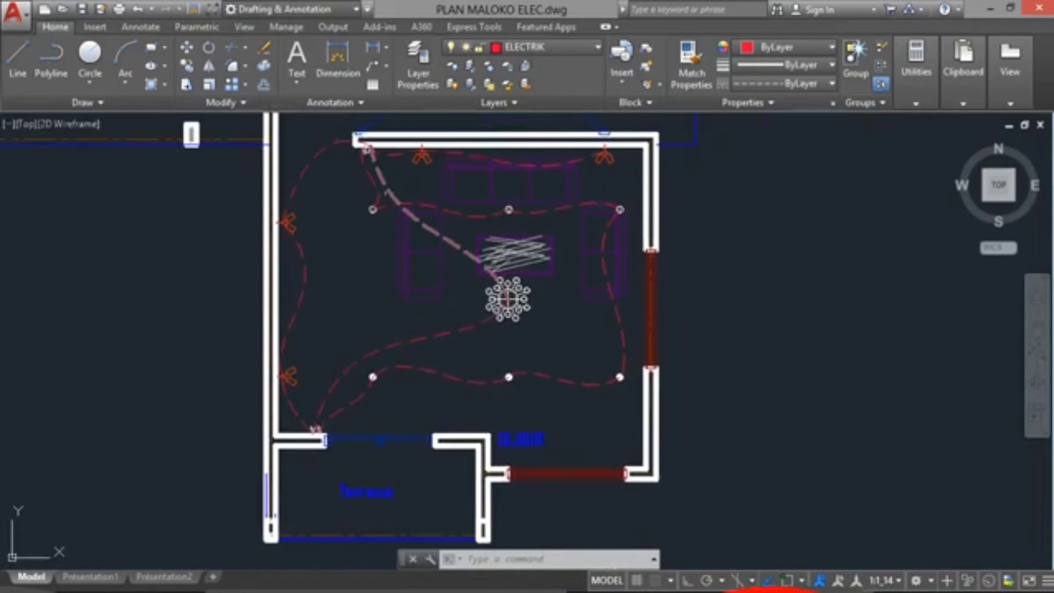
{"action": "scroll", "coordinate": [373, 160], "scroll_direction": "up", "scroll_amount": 5}
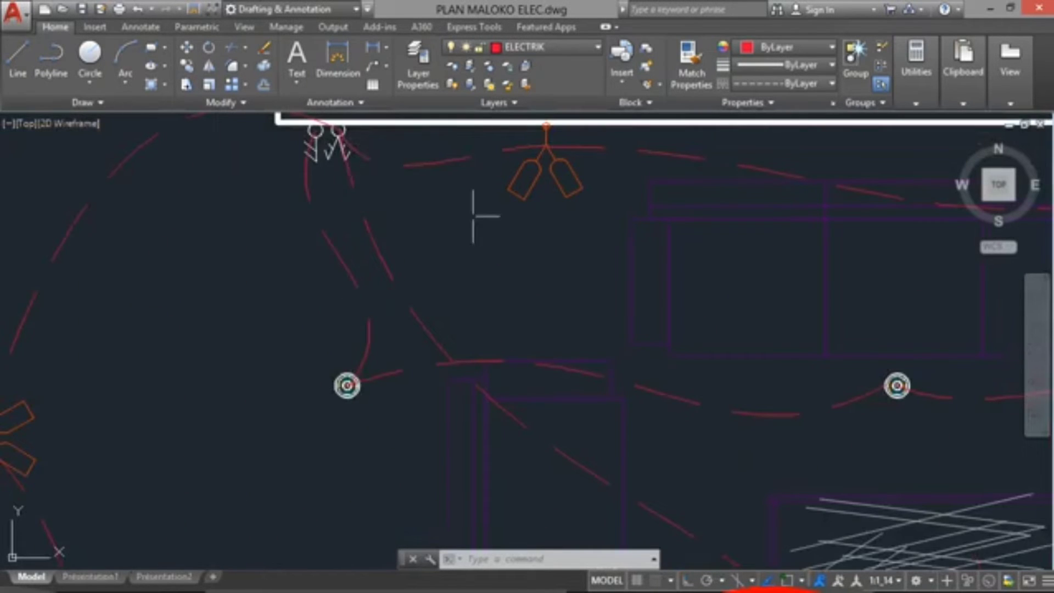
{"action": "scroll", "coordinate": [473, 216], "scroll_direction": "down", "scroll_amount": 2}
{"action": "scroll", "coordinate": [505, 277], "scroll_direction": "down", "scroll_amount": 4}
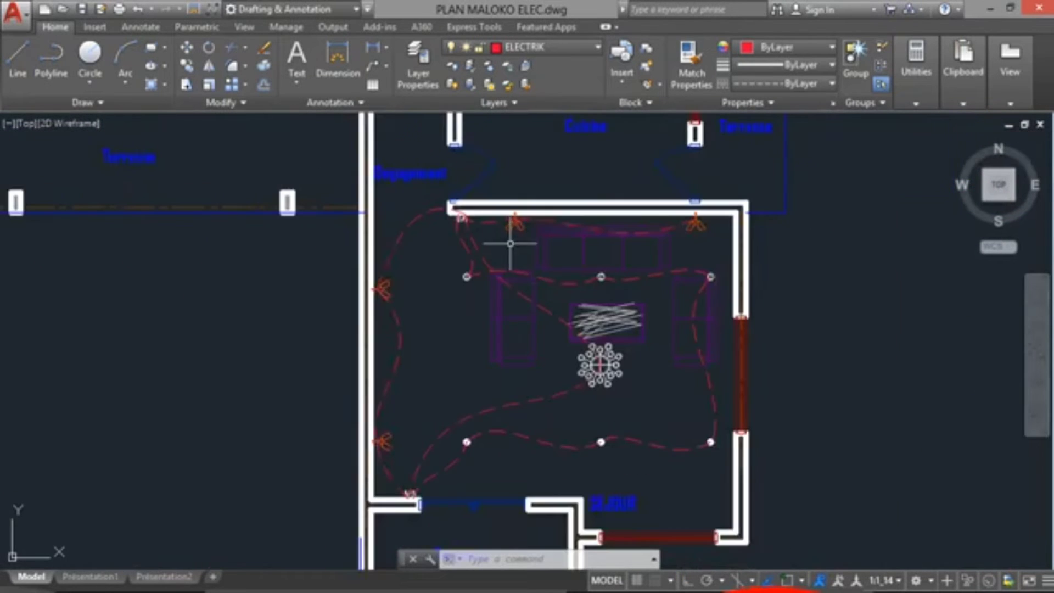
{"action": "scroll", "coordinate": [421, 479], "scroll_direction": "up", "scroll_amount": 8}
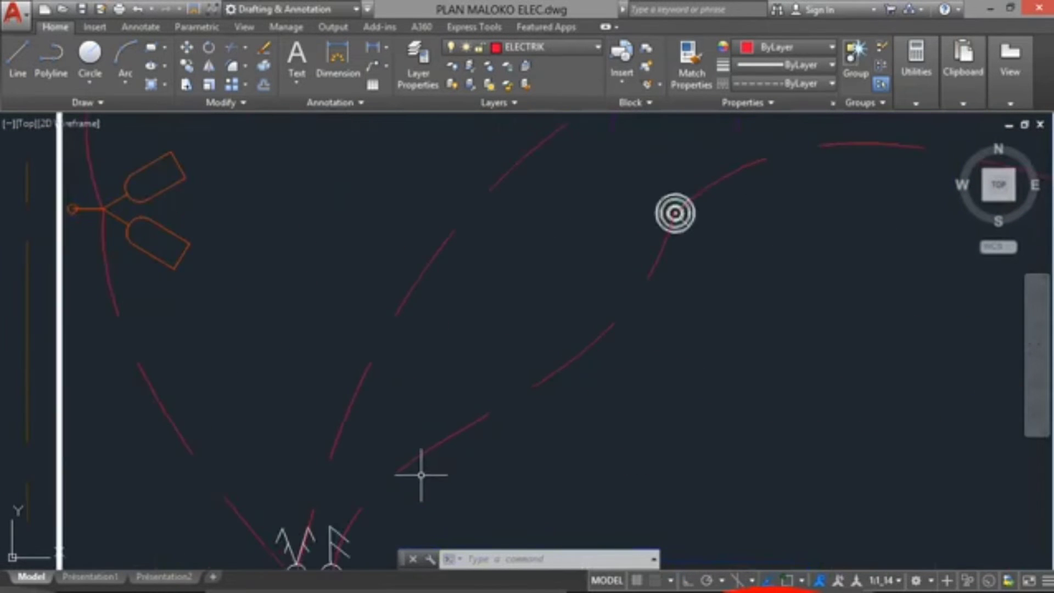
{"action": "middle_click_drag", "start_coordinate": [421, 438], "coordinate": [425, 340]}
{"action": "scroll", "coordinate": [431, 320], "scroll_direction": "down", "scroll_amount": 4}
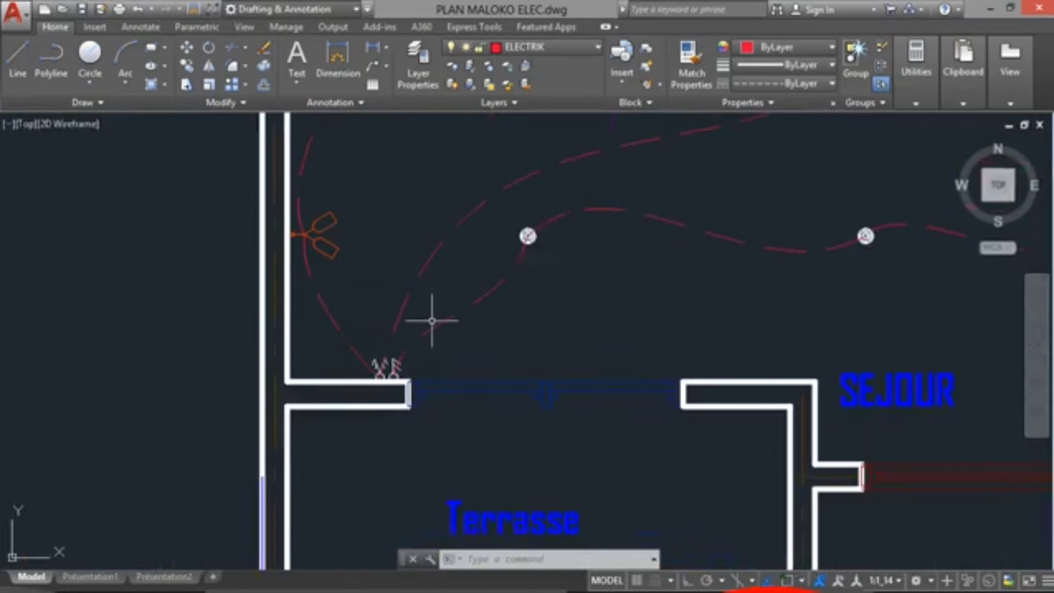
{"action": "middle_click_drag", "start_coordinate": [487, 355], "coordinate": [436, 409]}
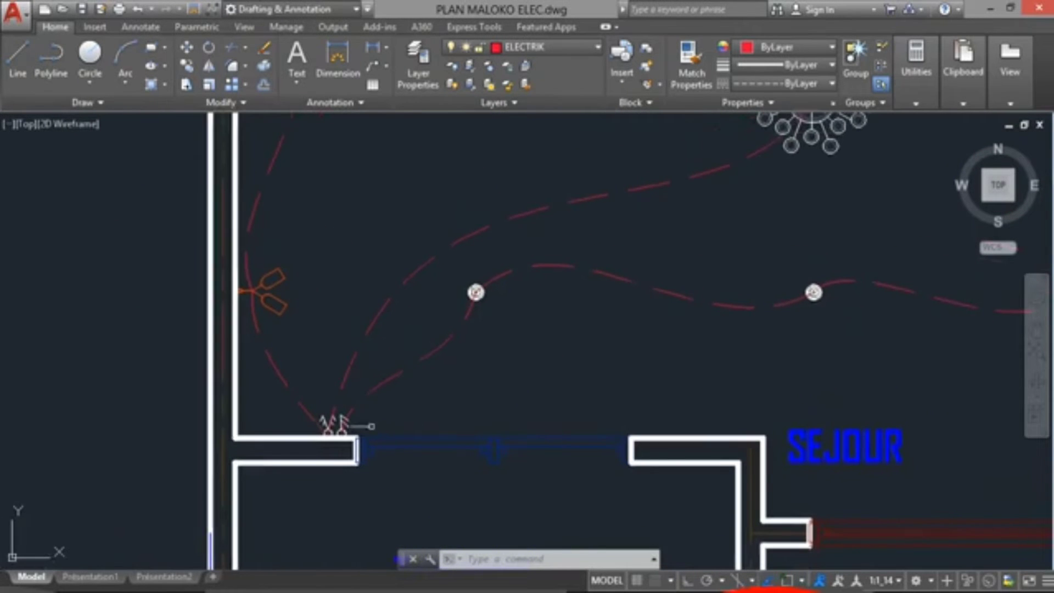
{"action": "scroll", "coordinate": [352, 426], "scroll_direction": "up", "scroll_amount": 4}
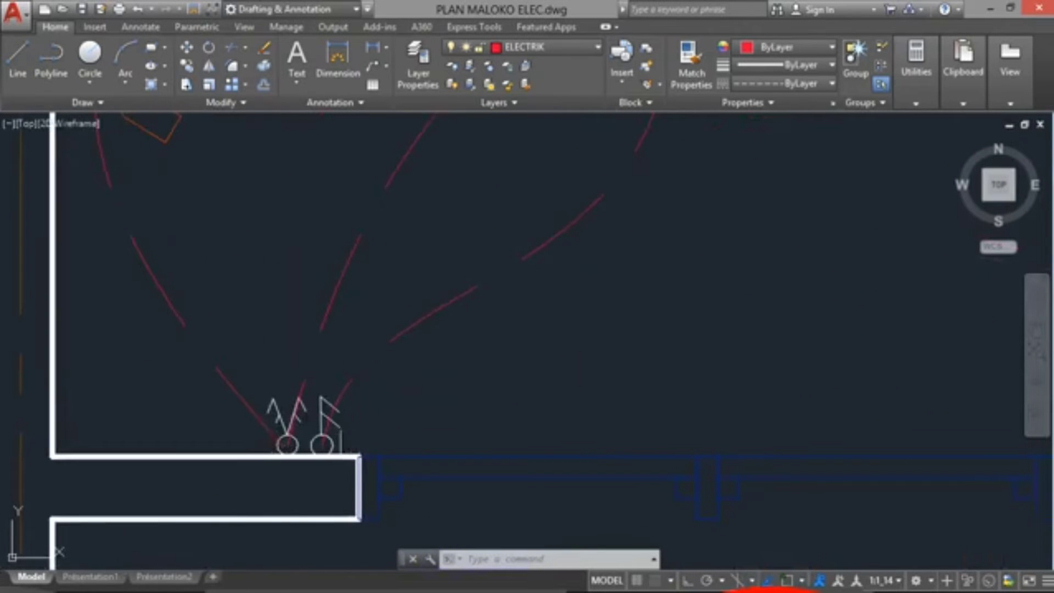
{"action": "scroll", "coordinate": [335, 439], "scroll_direction": "down", "scroll_amount": 6}
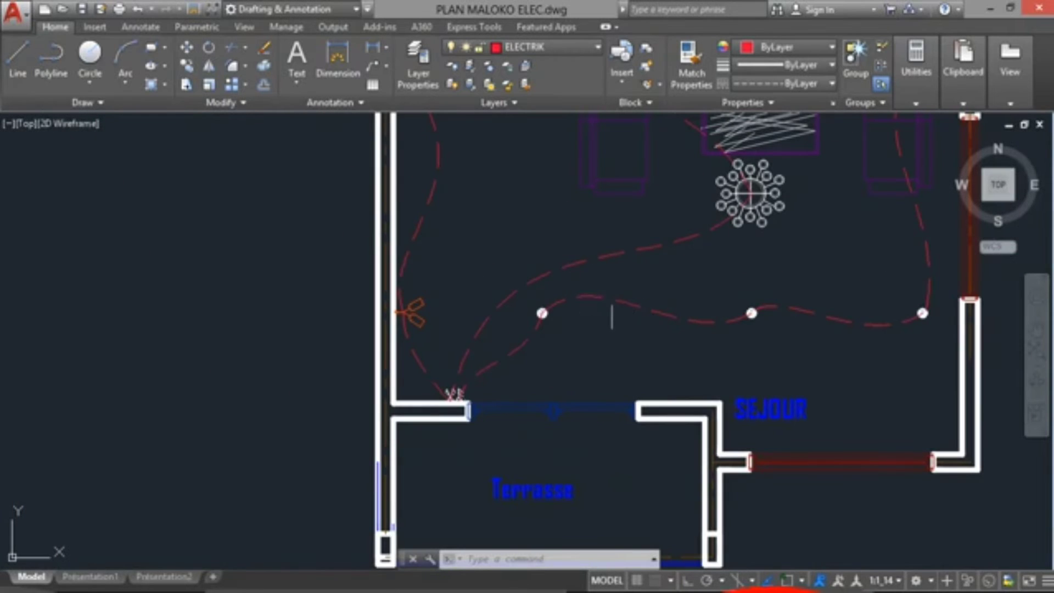
{"action": "middle_click_drag", "start_coordinate": [708, 310], "coordinate": [556, 351]}
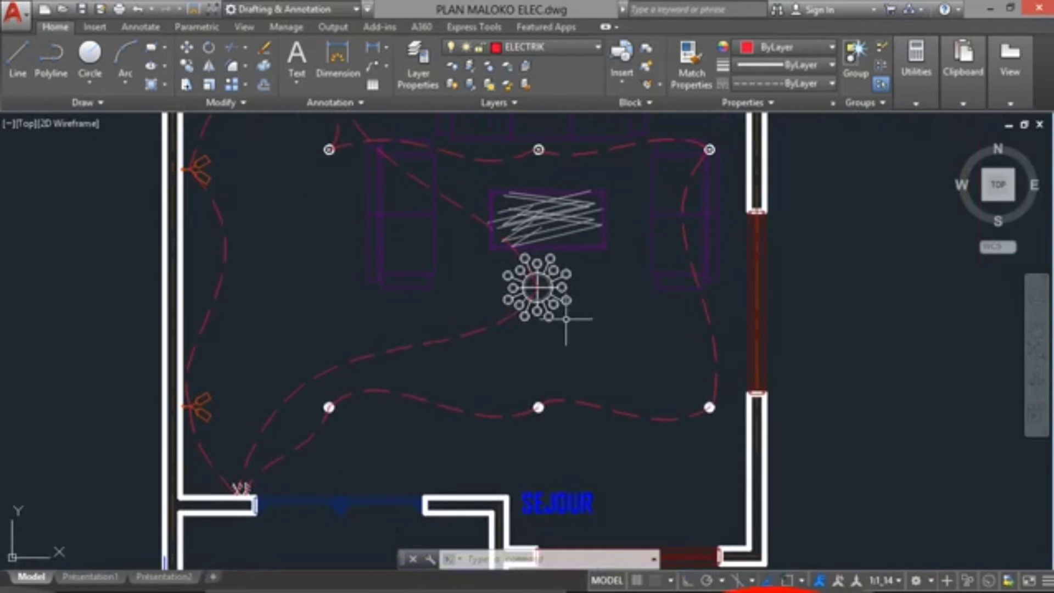
Review the complete living room lighting layout and its place within the surrounding floor plan
{"action": "scroll", "coordinate": [578, 320], "scroll_direction": "down", "scroll_amount": 2}
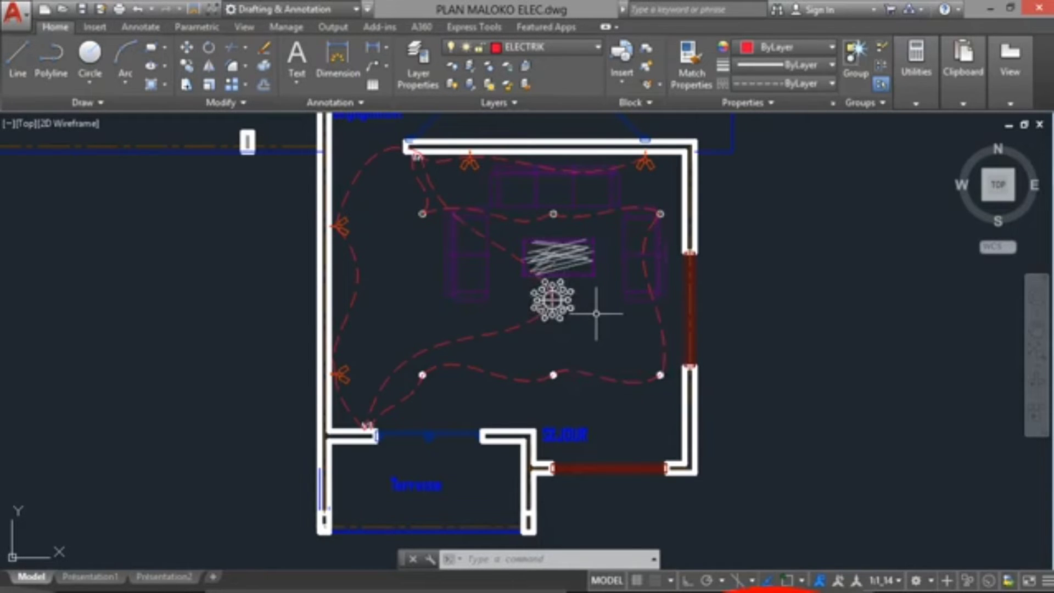
{"action": "scroll", "coordinate": [408, 236], "scroll_direction": "up", "scroll_amount": 4}
{"action": "scroll", "coordinate": [411, 224], "scroll_direction": "down", "scroll_amount": 4}
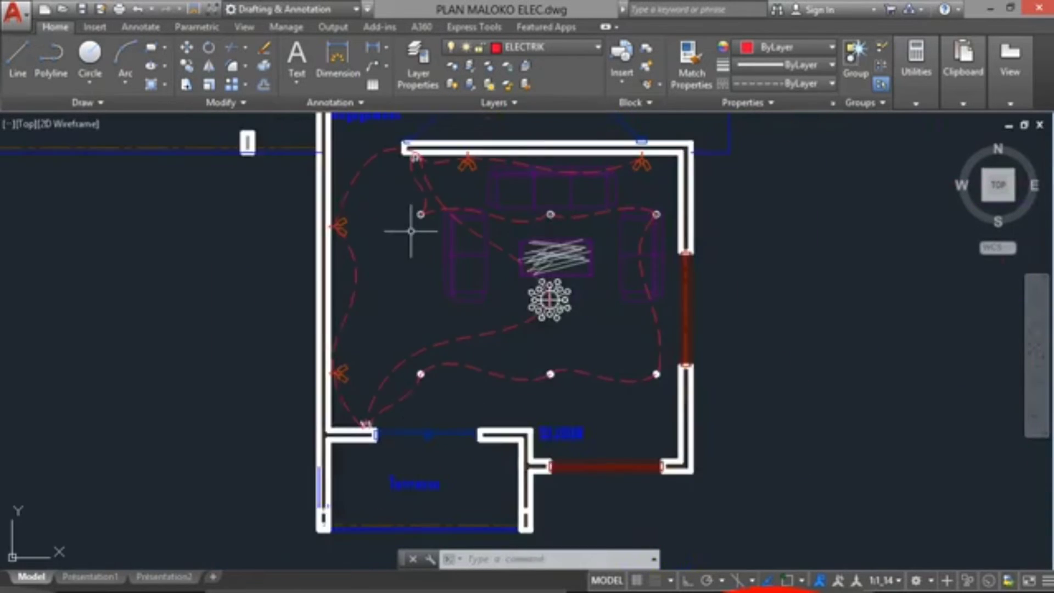
{"action": "scroll", "coordinate": [456, 194], "scroll_direction": "up", "scroll_amount": 2}
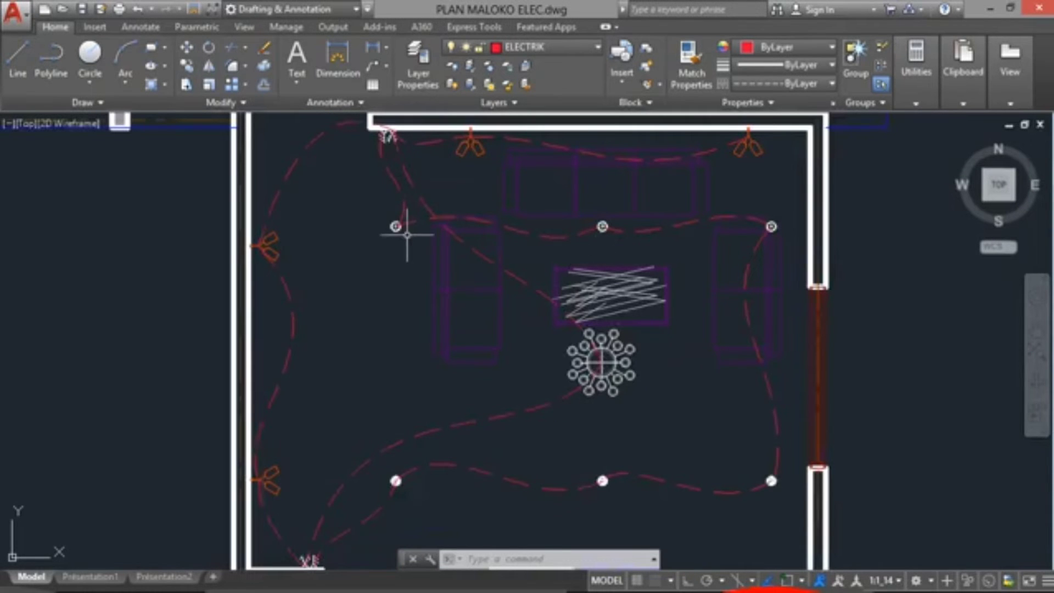
{"action": "scroll", "coordinate": [409, 231], "scroll_direction": "down", "scroll_amount": 5}
{"action": "scroll", "coordinate": [399, 214], "scroll_direction": "up", "scroll_amount": 3}
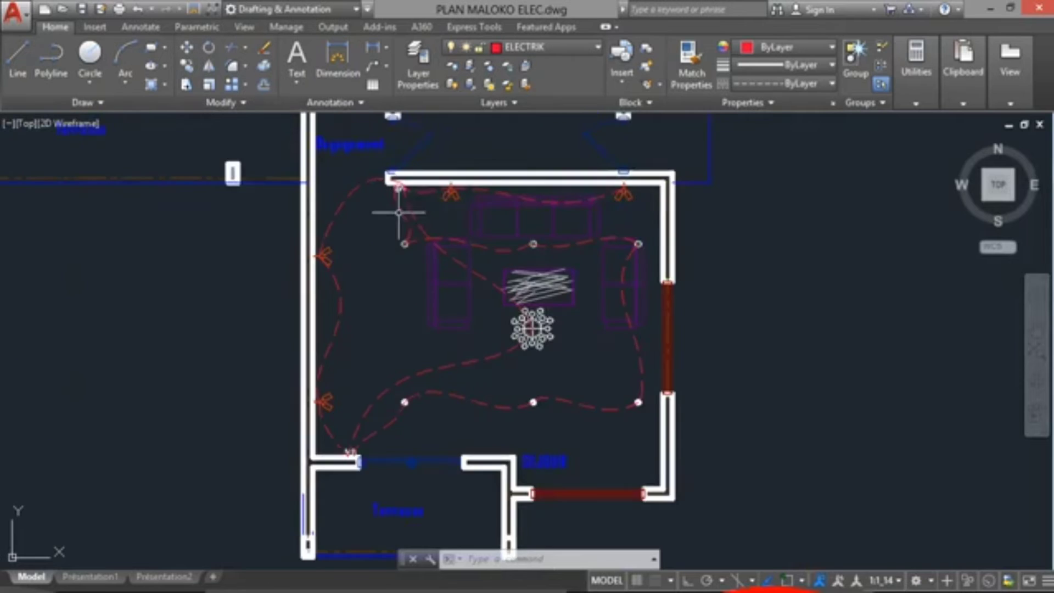
{"action": "scroll", "coordinate": [399, 213], "scroll_direction": "down", "scroll_amount": 6}
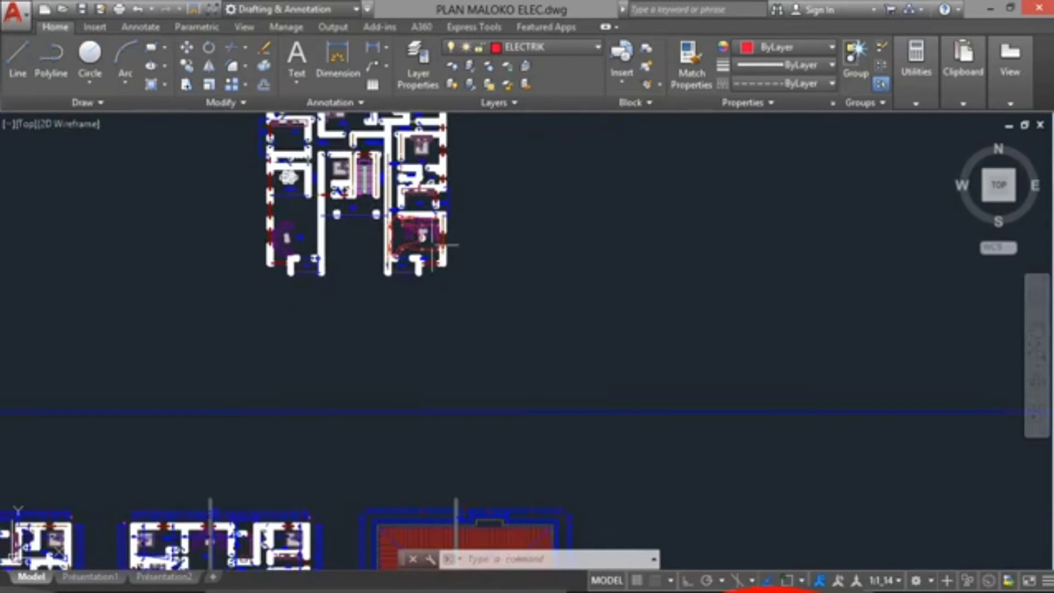
{"action": "scroll", "coordinate": [404, 236], "scroll_direction": "up", "scroll_amount": 4}
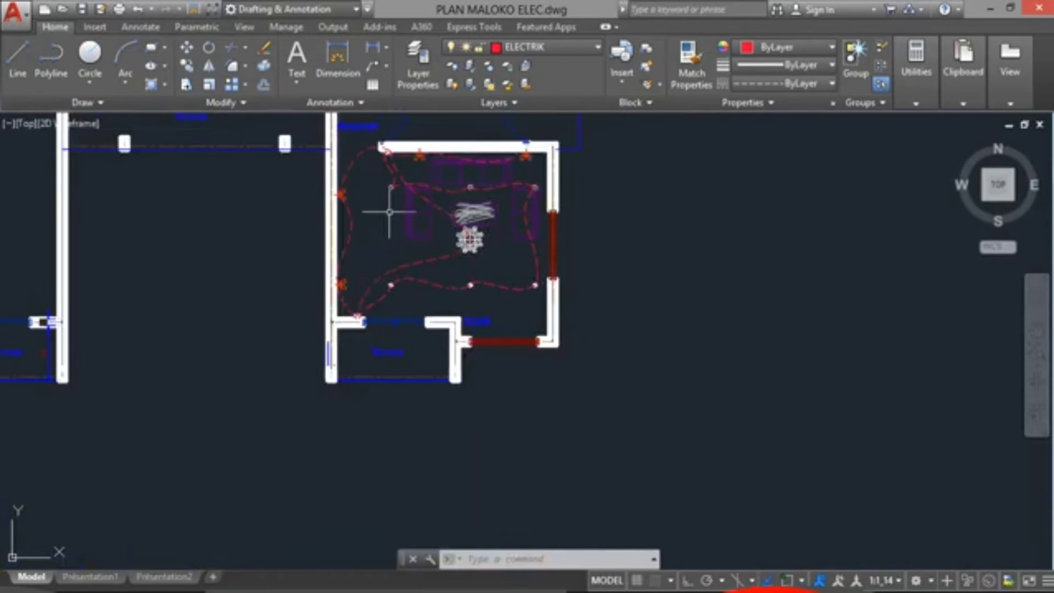
{"action": "middle_click_drag", "start_coordinate": [390, 211], "coordinate": [630, 225]}
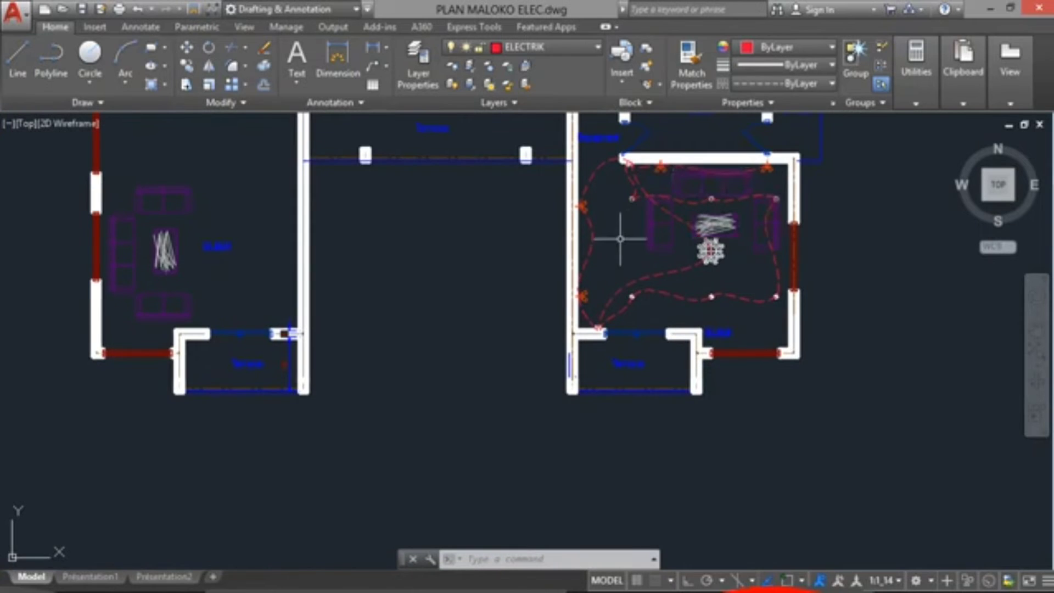
{"action": "scroll", "coordinate": [621, 239], "scroll_direction": "down", "scroll_amount": 2}
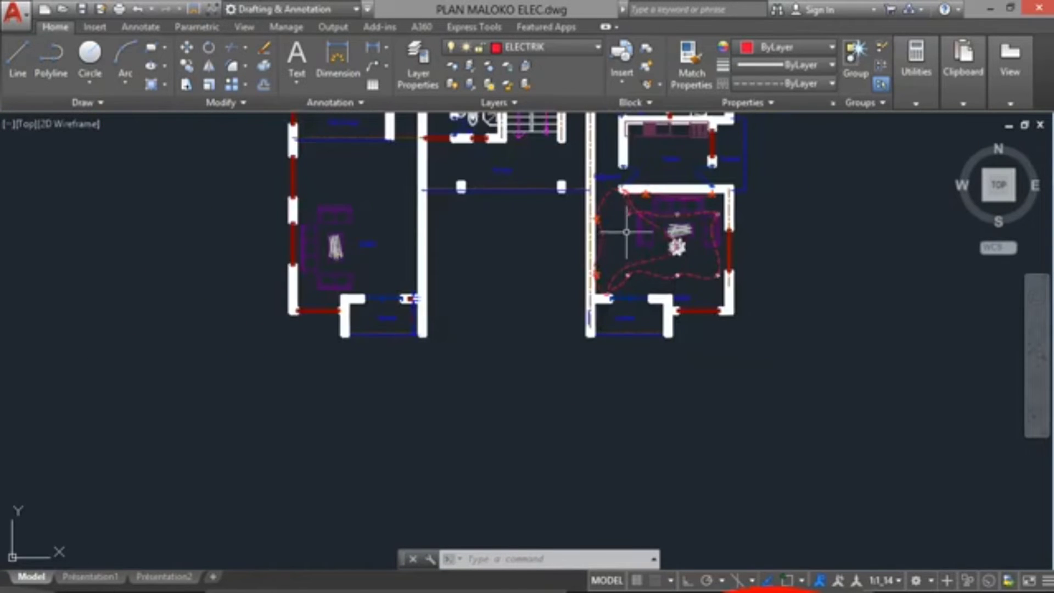
{"action": "scroll", "coordinate": [626, 231], "scroll_direction": "up", "scroll_amount": 4}
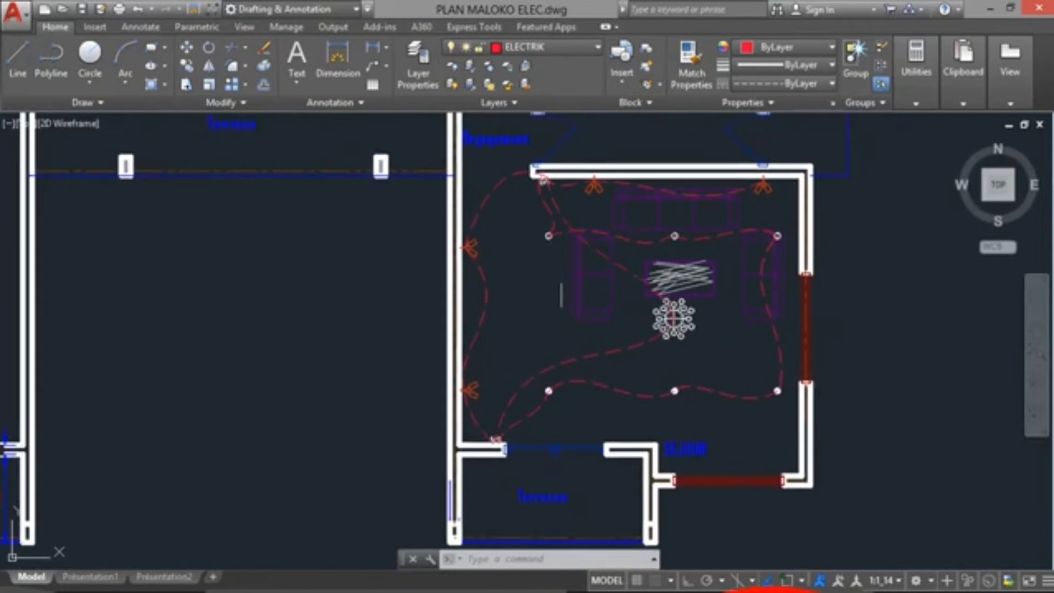
Examine the Magasin lighting plan, followed by the socket plan's wall sockets and PC Mg01 circuit label in the Magasin room
{"action": "scroll", "coordinate": [674, 319], "scroll_direction": "down", "scroll_amount": 8}
{"action": "scroll", "coordinate": [551, 306], "scroll_direction": "down", "scroll_amount": 3}
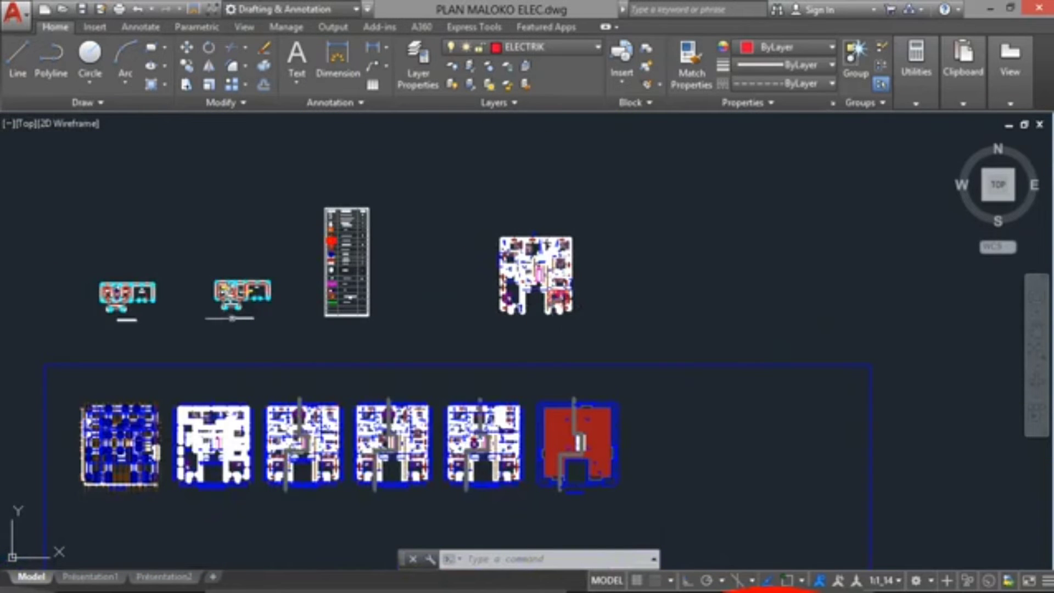
{"action": "scroll", "coordinate": [83, 299], "scroll_direction": "up", "scroll_amount": 8}
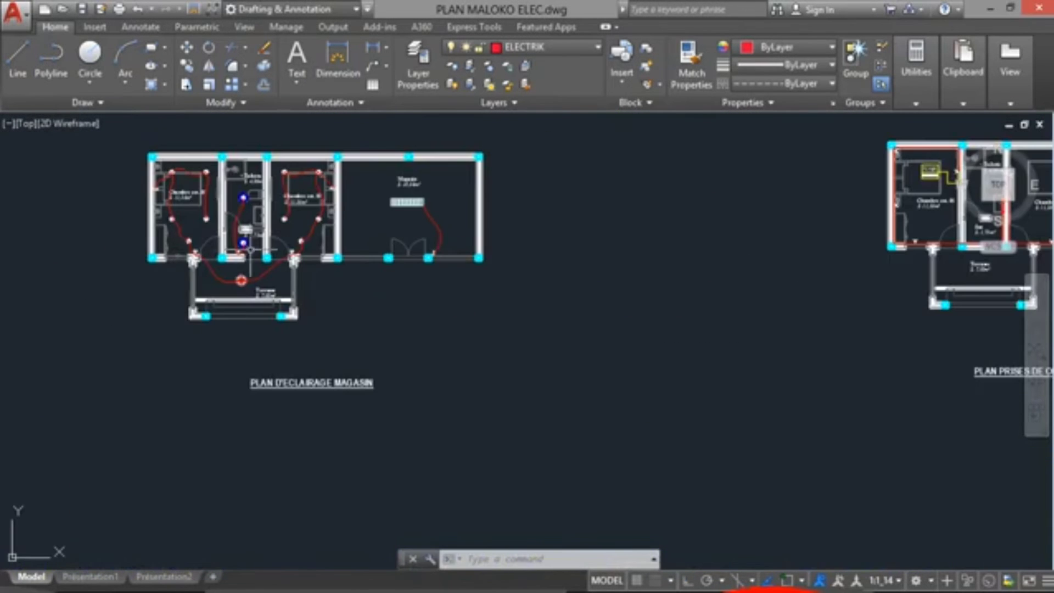
{"action": "scroll", "coordinate": [247, 233], "scroll_direction": "up", "scroll_amount": 4}
{"action": "scroll", "coordinate": [247, 233], "scroll_direction": "down", "scroll_amount": 6}
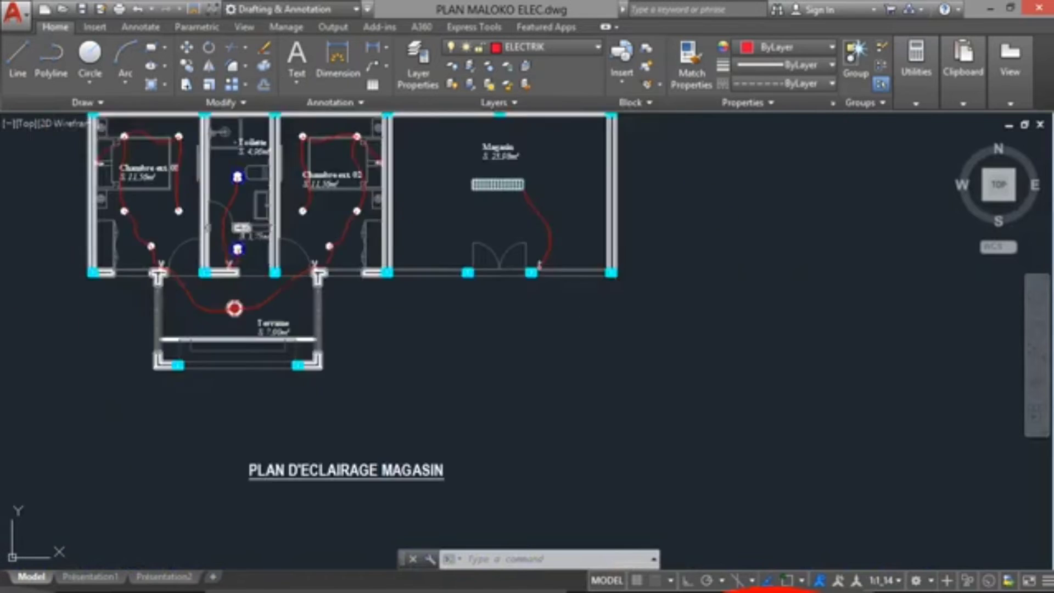
{"action": "scroll", "coordinate": [785, 220], "scroll_direction": "up", "scroll_amount": 10}
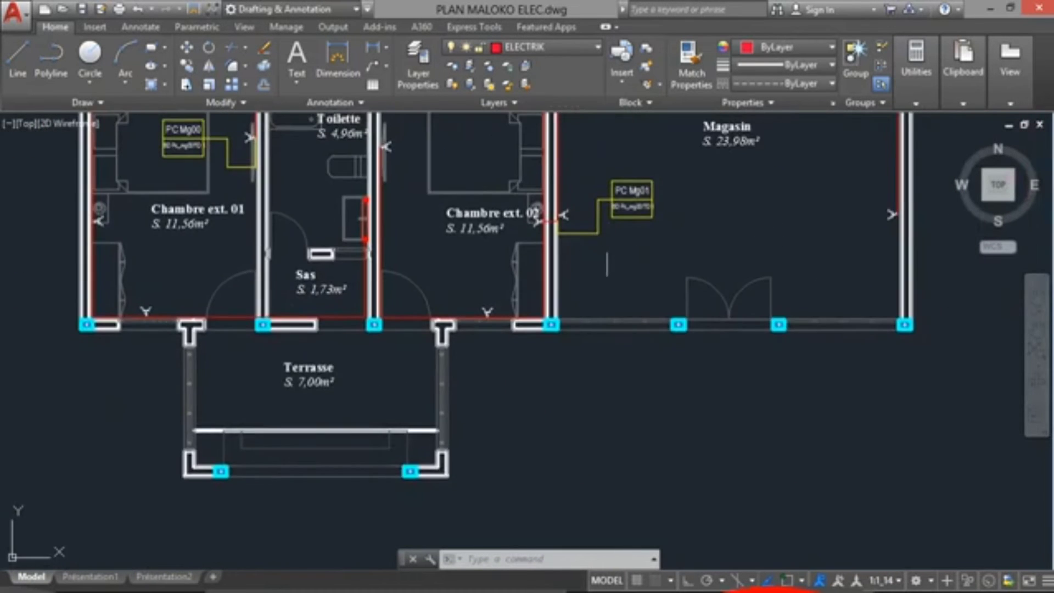
{"action": "scroll", "coordinate": [556, 237], "scroll_direction": "down", "scroll_amount": 3}
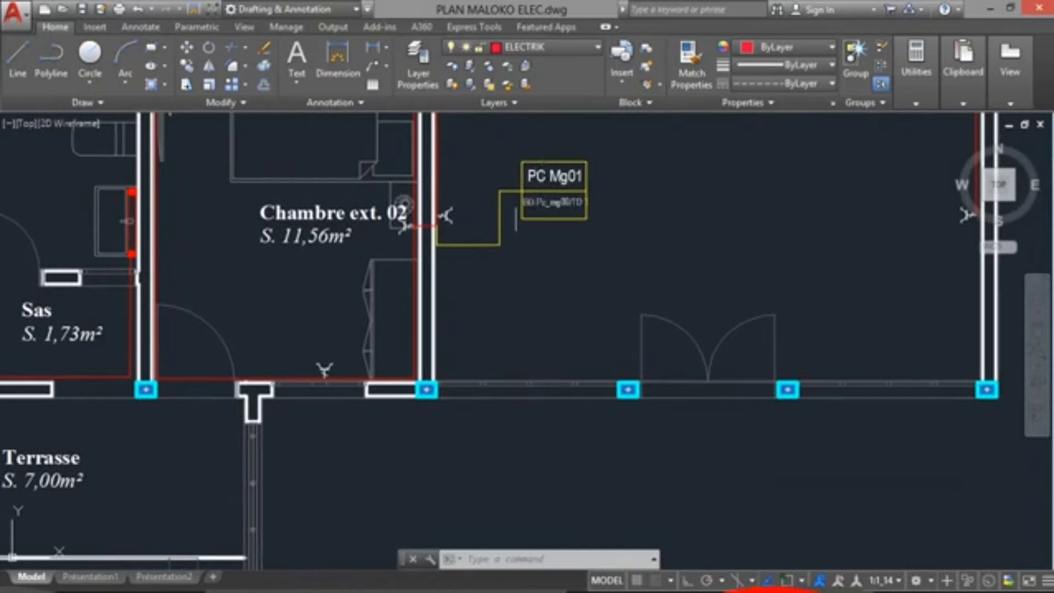
{"action": "scroll", "coordinate": [449, 222], "scroll_direction": "up", "scroll_amount": 2}
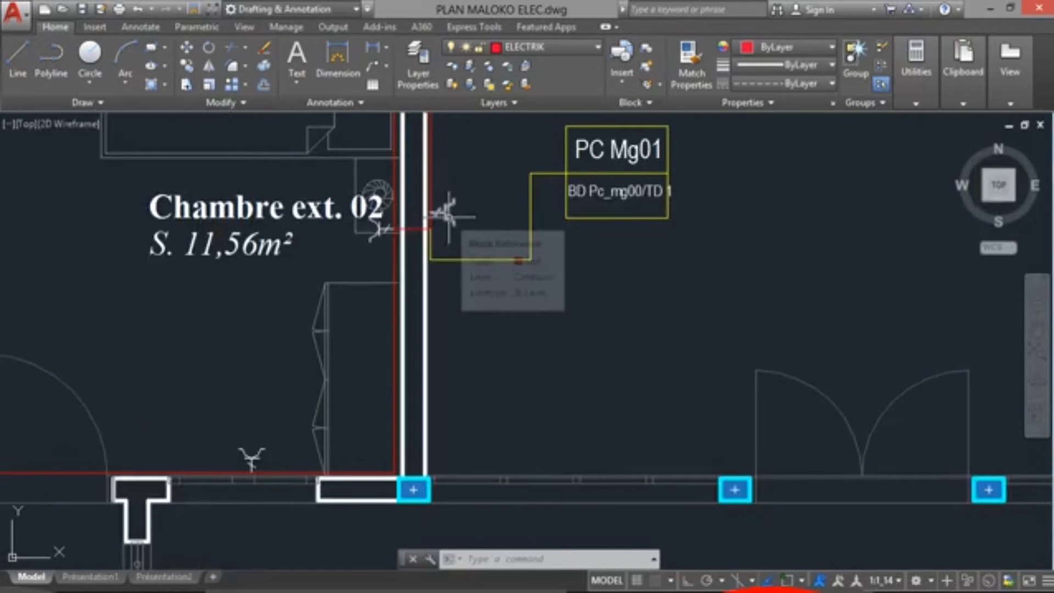
Examine the PC Mg01 label and the socket circuit it identifies in the Magasin on the socket plan
{"action": "mouse_move", "coordinate": [450, 216]}
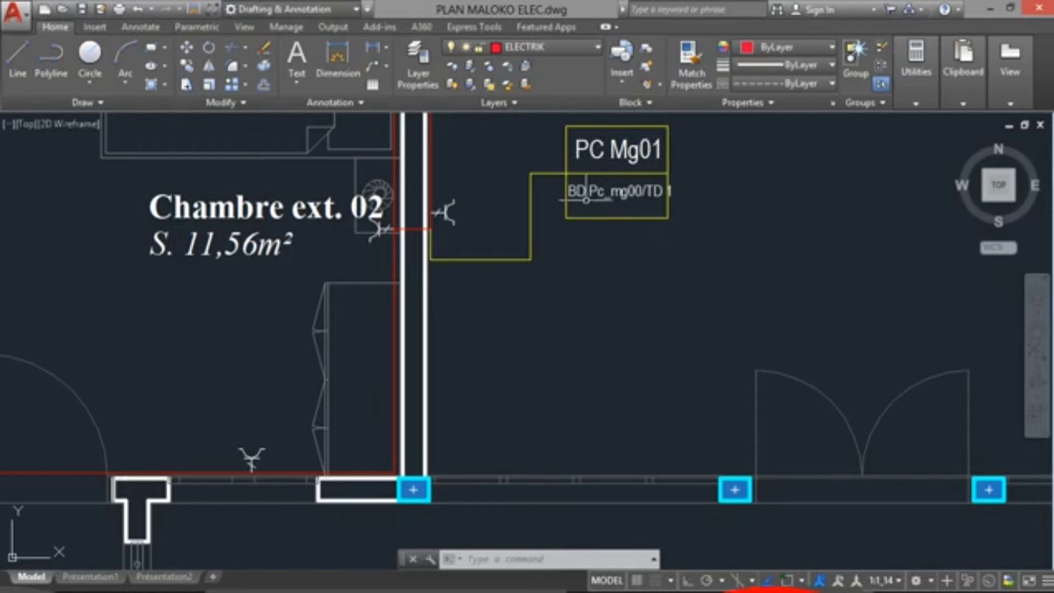
{"action": "scroll", "coordinate": [667, 207], "scroll_direction": "down", "scroll_amount": 4}
{"action": "mouse_move", "coordinate": [418, 225]}
{"action": "middle_mouse_down"}
{"action": "mouse_move", "coordinate": [387, 289]}
{"action": "mouse_move", "coordinate": [368, 300]}
{"action": "middle_mouse_up"}
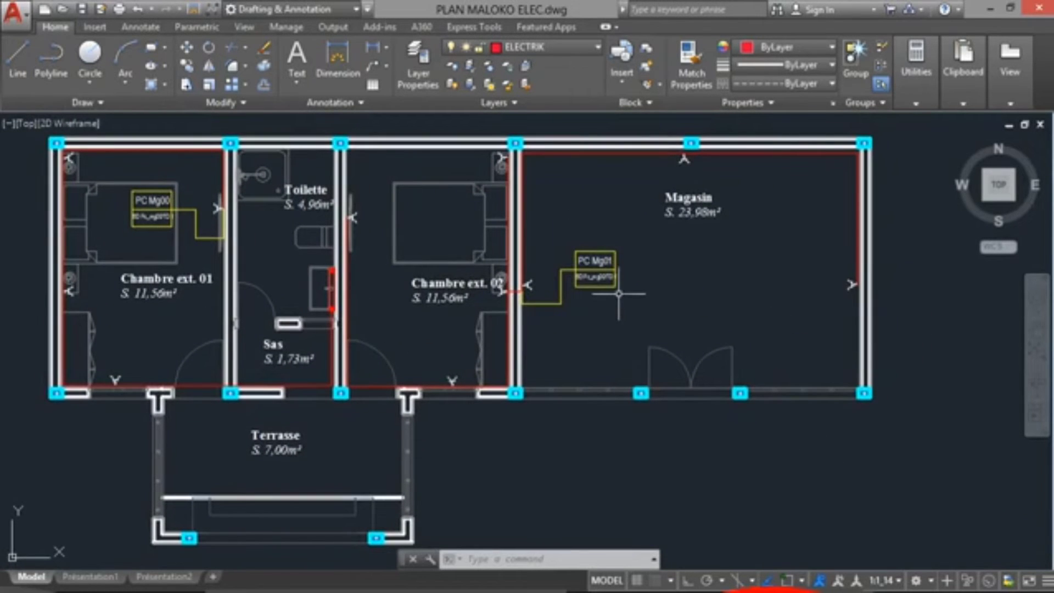
{"action": "scroll", "coordinate": [631, 258], "scroll_direction": "up", "scroll_amount": 4}
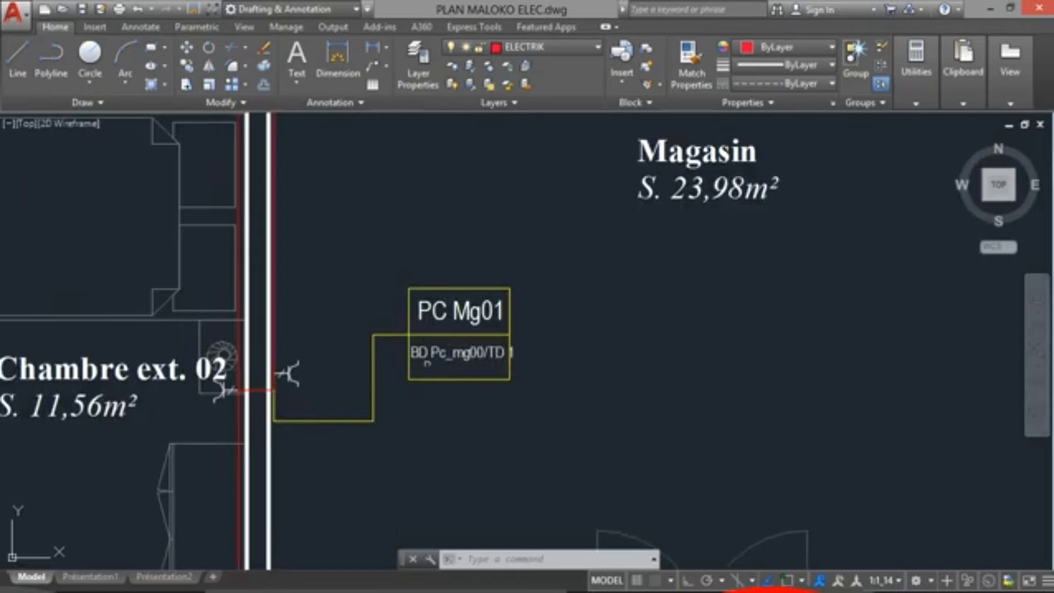
{"action": "scroll", "coordinate": [436, 364], "scroll_direction": "up", "scroll_amount": 2}
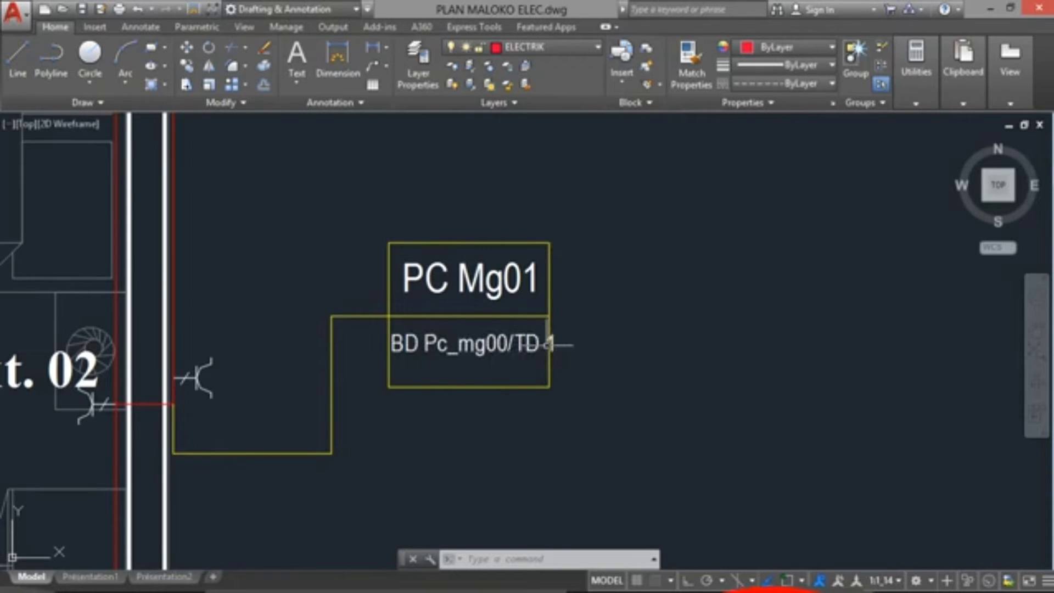
{"action": "scroll", "coordinate": [448, 284], "scroll_direction": "down", "scroll_amount": 2}
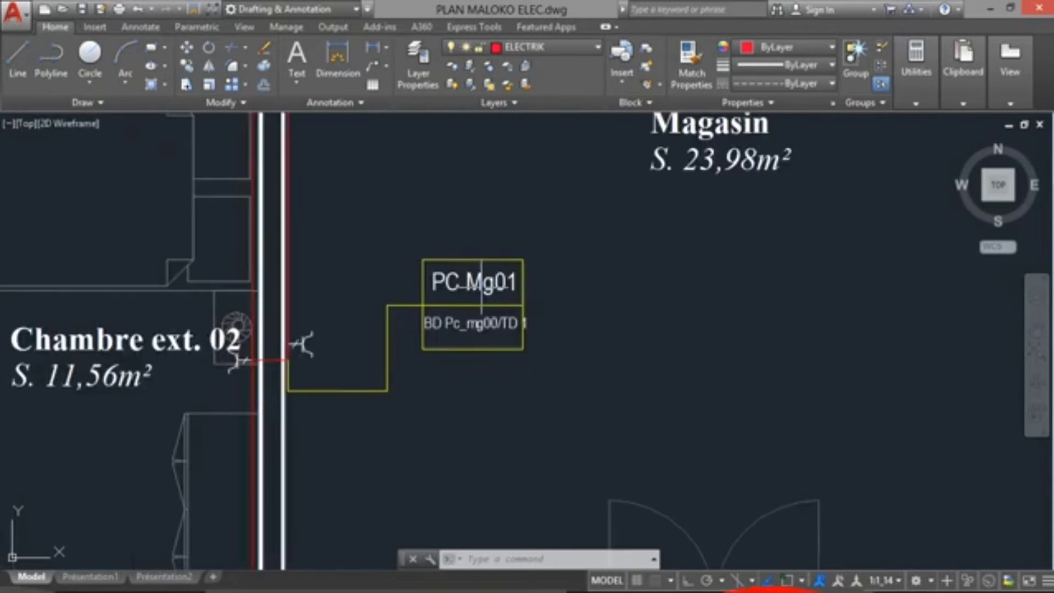
{"action": "scroll", "coordinate": [546, 364], "scroll_direction": "down", "scroll_amount": 2}
{"action": "scroll", "coordinate": [494, 384], "scroll_direction": "up", "scroll_amount": 4}
{"action": "scroll", "coordinate": [527, 324], "scroll_direction": "down", "scroll_amount": 2}
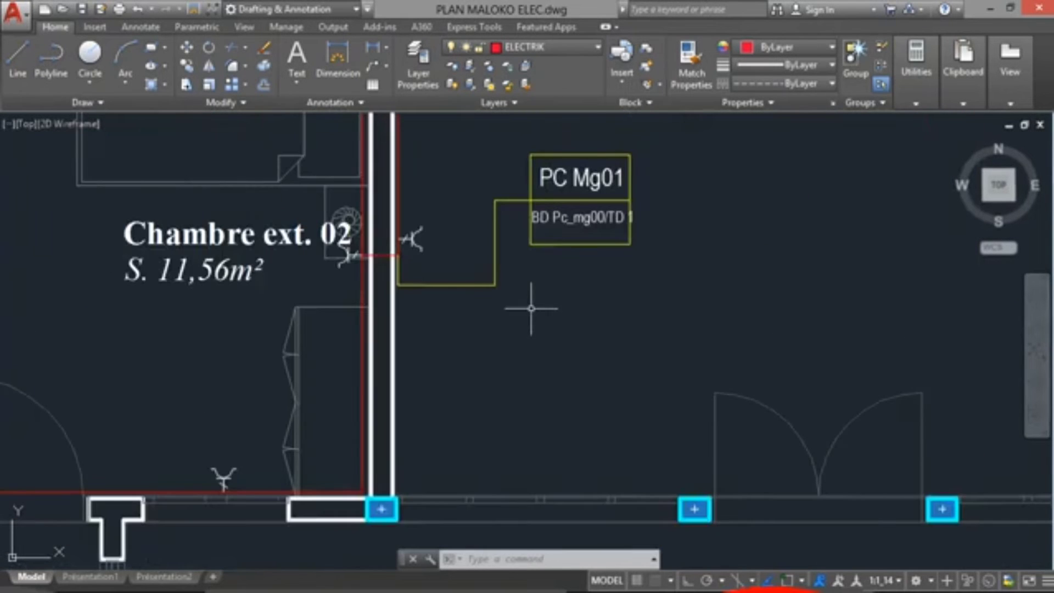
Copy the PC Mg01 label box with its texts from the Magasin into the SEJOUR on the house lighting plan, beside the sofa
{"action": "middle_click_drag", "start_coordinate": [656, 206], "coordinate": [648, 221]}
{"action": "scroll", "coordinate": [622, 257], "scroll_direction": "down", "scroll_amount": 2}
{"action": "left_click", "coordinate": [636, 207]}
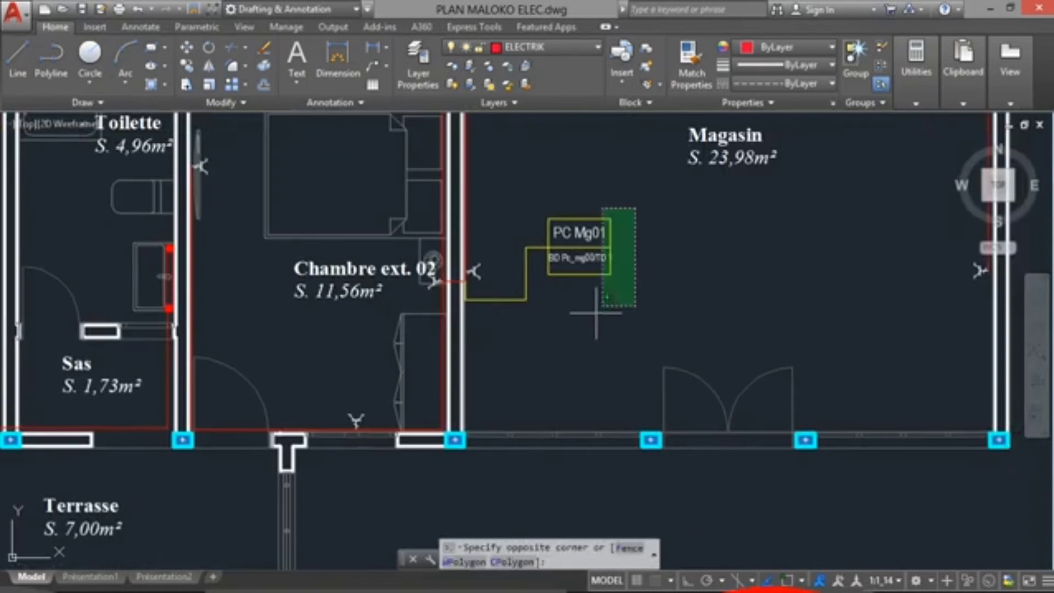
{"action": "left_click", "coordinate": [522, 360]}
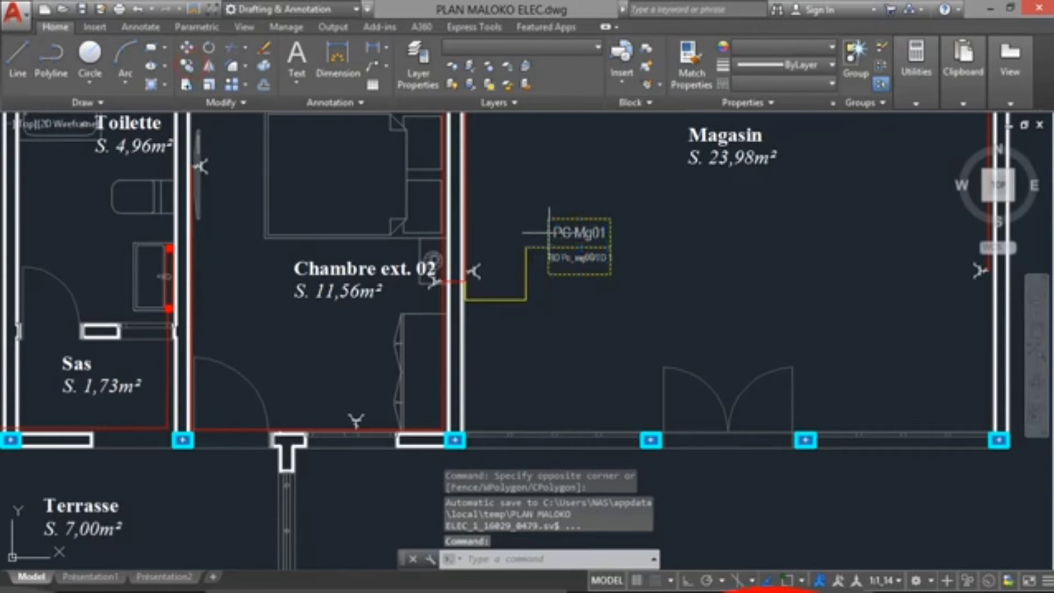
{"action": "left_click", "coordinate": [187, 66]}
{"action": "left_click", "coordinate": [571, 237]}
{"action": "scroll", "coordinate": [583, 277], "scroll_direction": "down", "scroll_amount": 6}
{"action": "scroll", "coordinate": [583, 277], "scroll_direction": "down", "scroll_amount": 3}
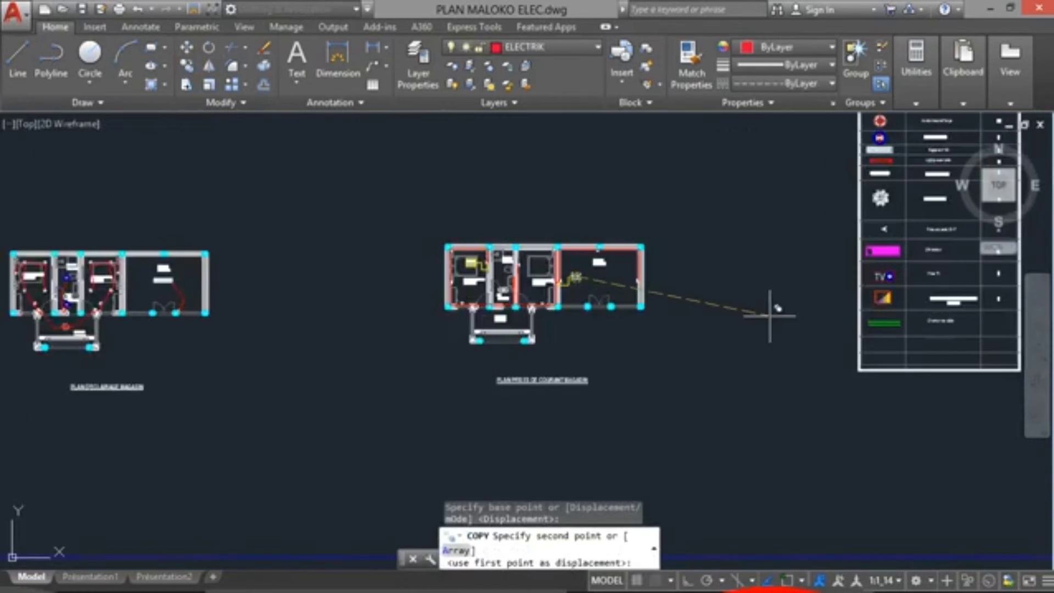
{"action": "middle_click_drag", "start_coordinate": [777, 306], "coordinate": [478, 302]}
{"action": "scroll", "coordinate": [477, 301], "scroll_direction": "down", "scroll_amount": 2}
{"action": "scroll", "coordinate": [769, 329], "scroll_direction": "up", "scroll_amount": 4}
{"action": "scroll", "coordinate": [808, 301], "scroll_direction": "up", "scroll_amount": 8}
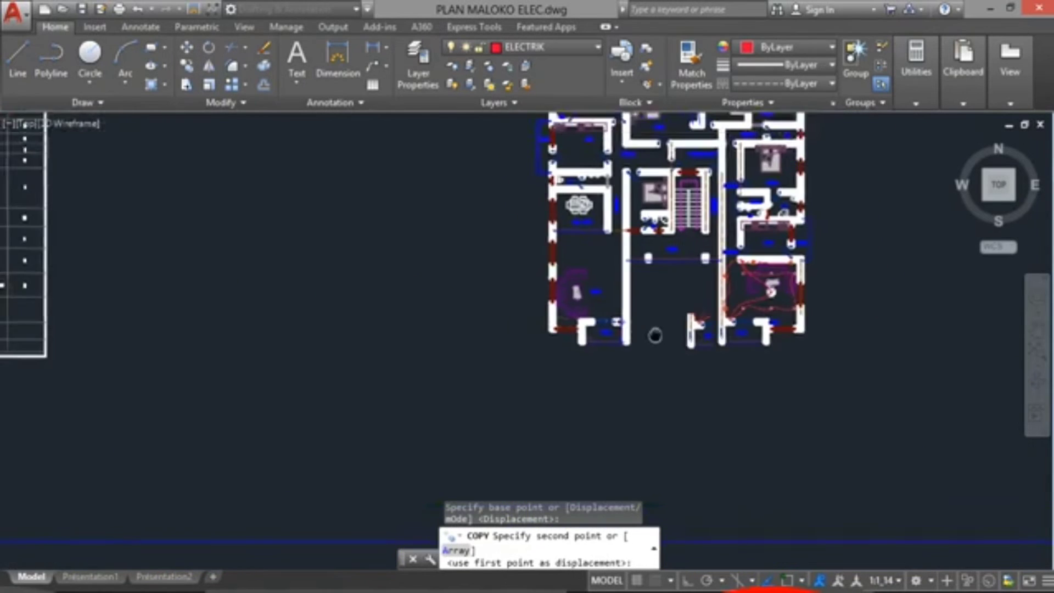
{"action": "middle_click_drag", "start_coordinate": [580, 319], "coordinate": [582, 340]}
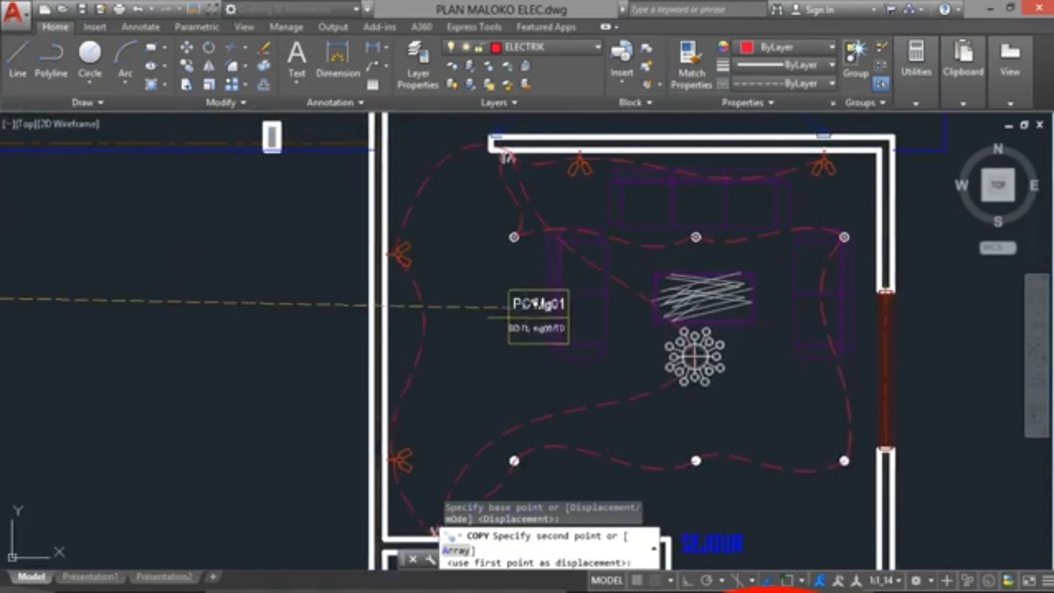
{"action": "left_click", "coordinate": [502, 280]}
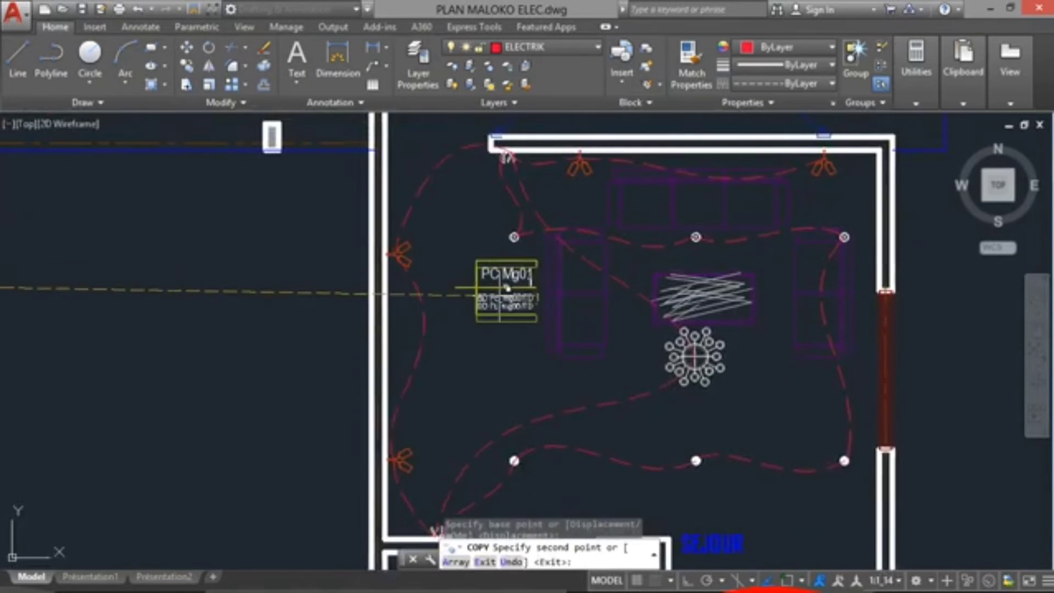
{"action": "key", "text": "Escape"}
Scale the copied label in the SEJOUR down, using a base point near the middle of its box
{"action": "scroll", "coordinate": [505, 310], "scroll_direction": "up", "scroll_amount": 3}
{"action": "scroll", "coordinate": [504, 313], "scroll_direction": "up", "scroll_amount": 2}
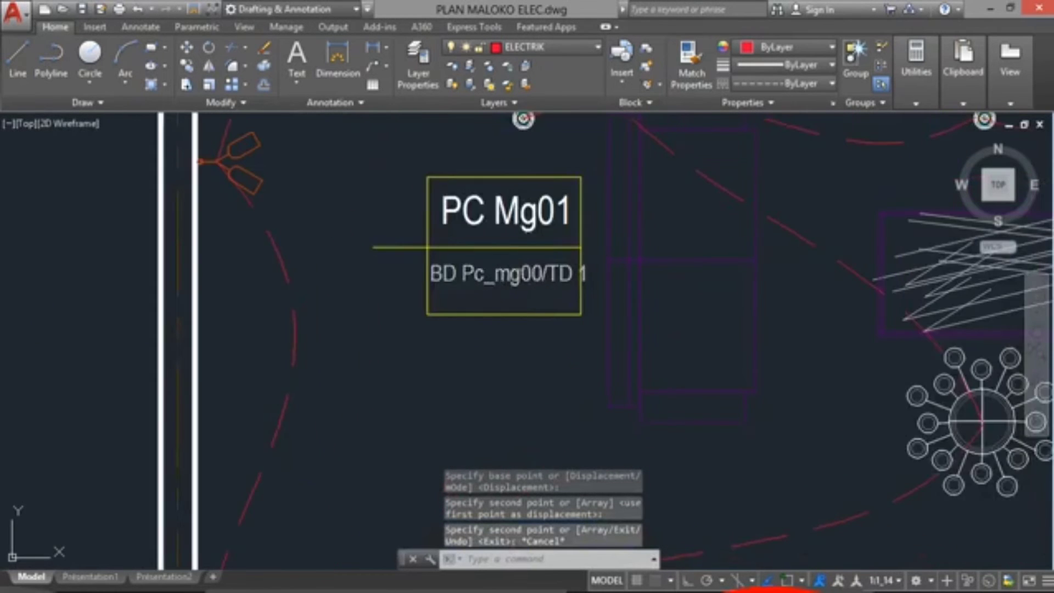
{"action": "scroll", "coordinate": [499, 264], "scroll_direction": "down", "scroll_amount": 2}
{"action": "left_click", "coordinate": [428, 199]}
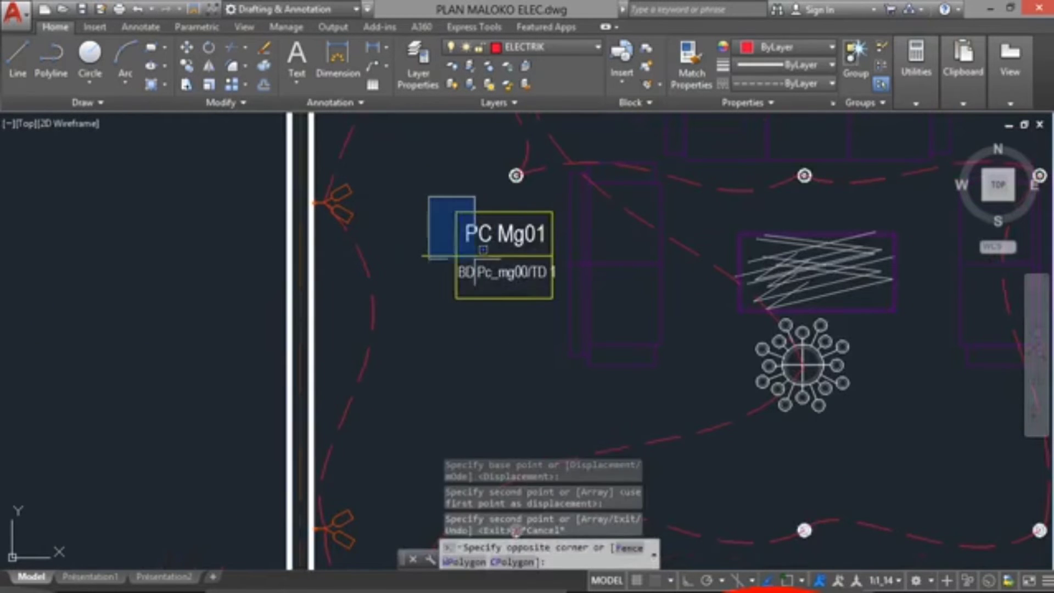
{"action": "left_click", "coordinate": [572, 306]}
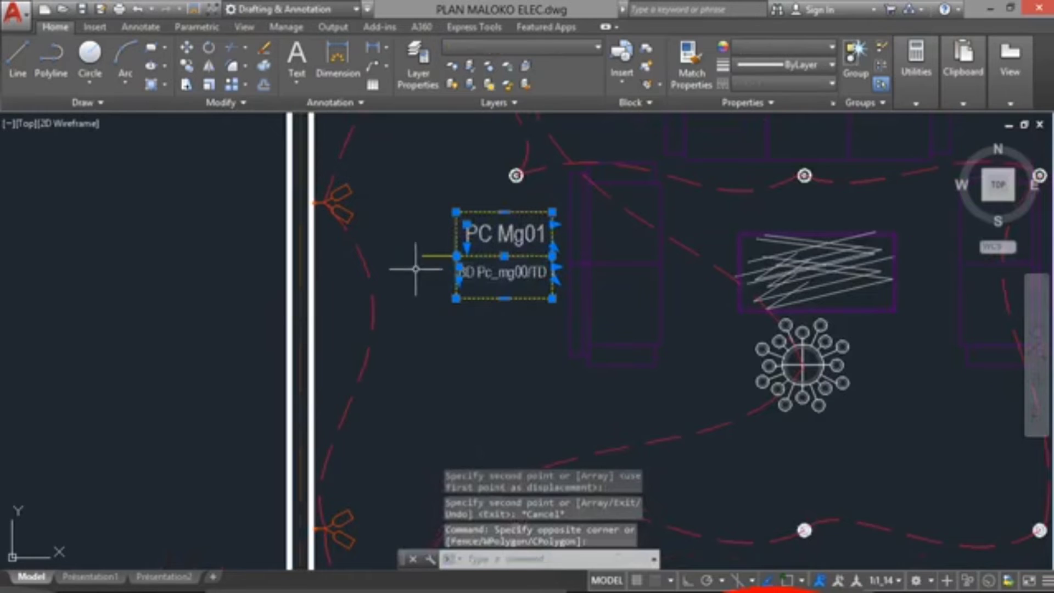
{"action": "left_click", "coordinate": [210, 84]}
{"action": "left_click", "coordinate": [512, 259]}
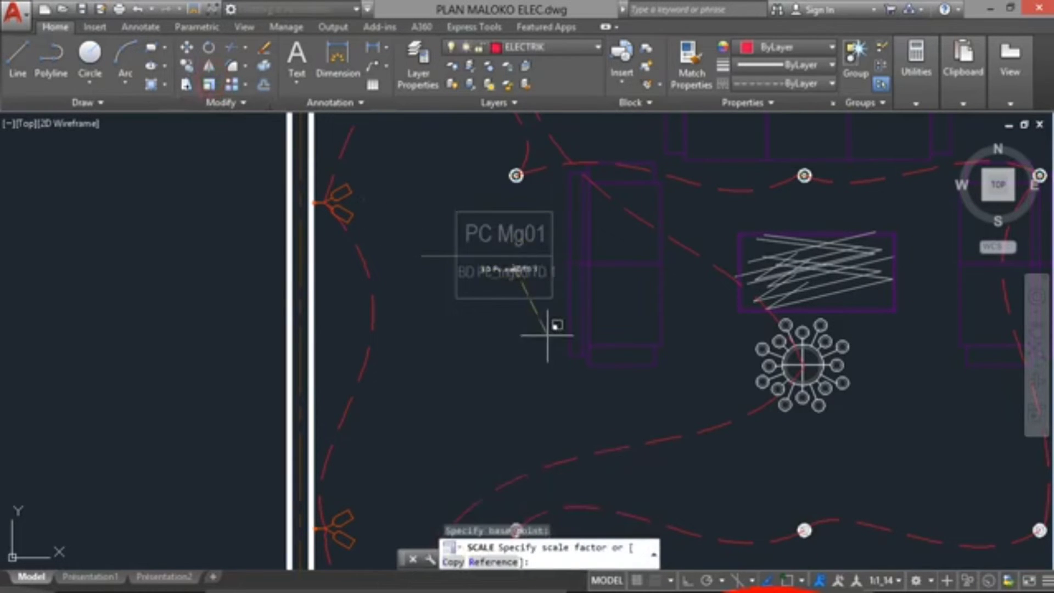
{"action": "left_click", "coordinate": [487, 327]}
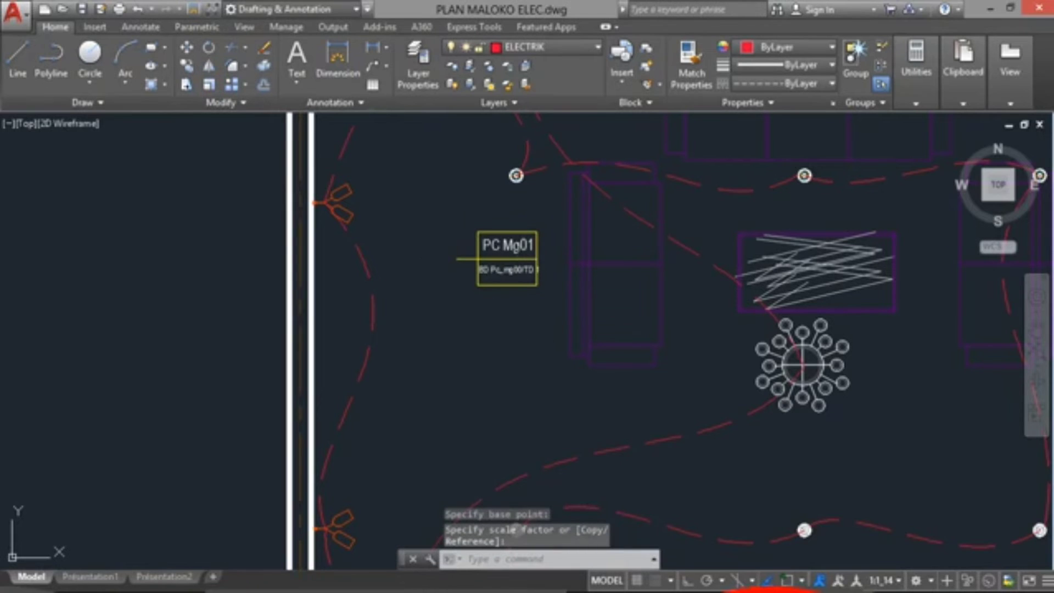
Change the copied label's upper text to "CL SJR"
{"action": "scroll", "coordinate": [525, 239], "scroll_direction": "up", "scroll_amount": 4}
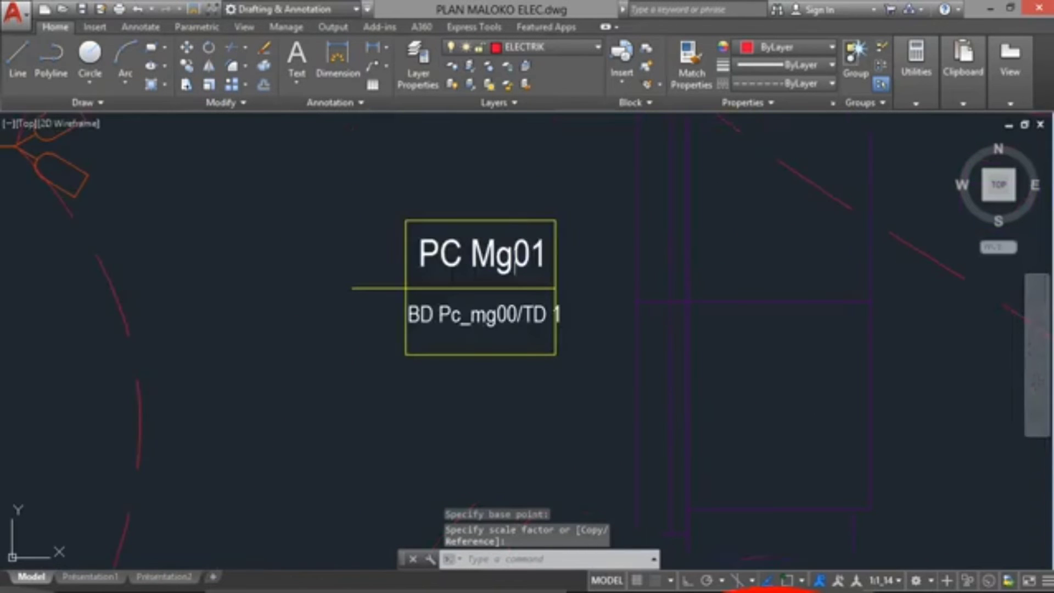
{"action": "left_click", "coordinate": [454, 253]}
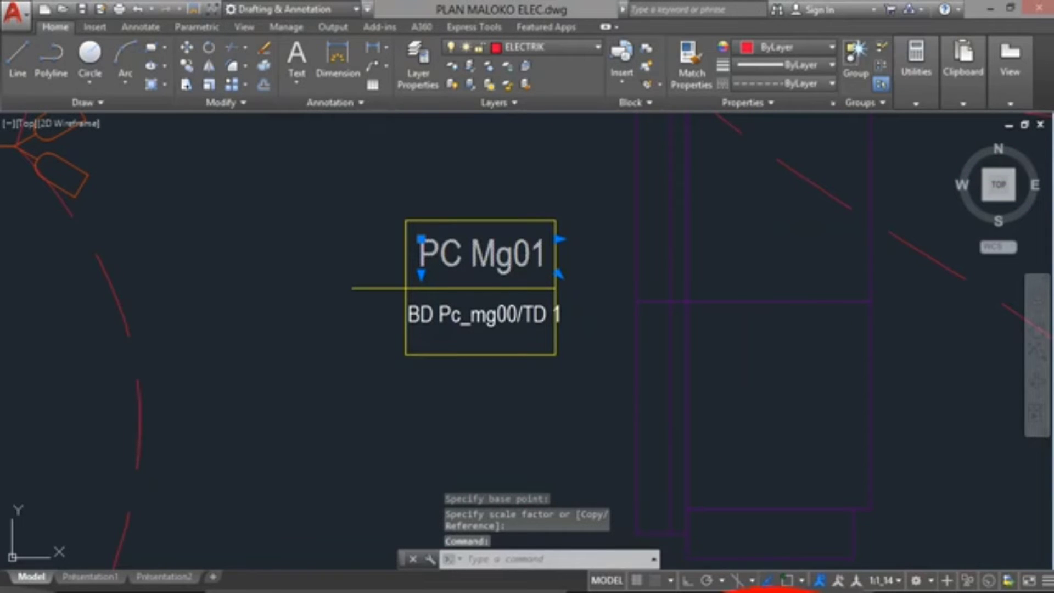
{"action": "double_click", "coordinate": [477, 241]}
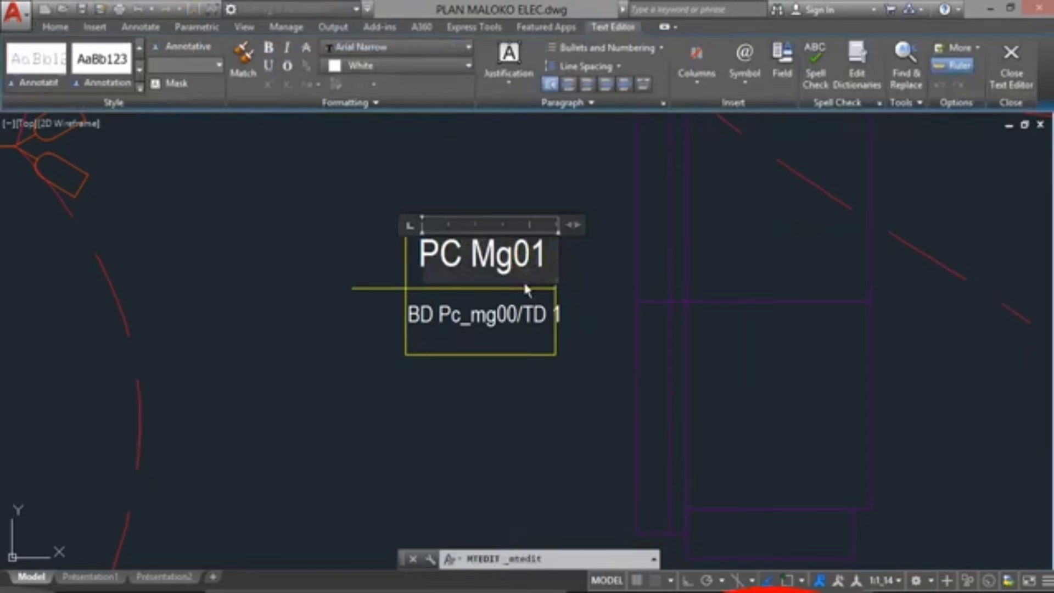
{"action": "left_click", "coordinate": [547, 260]}
{"action": "key", "text": "BackSpace"}
{"action": "key", "text": "BackSpace"}
{"action": "key", "text": "BackSpace"}
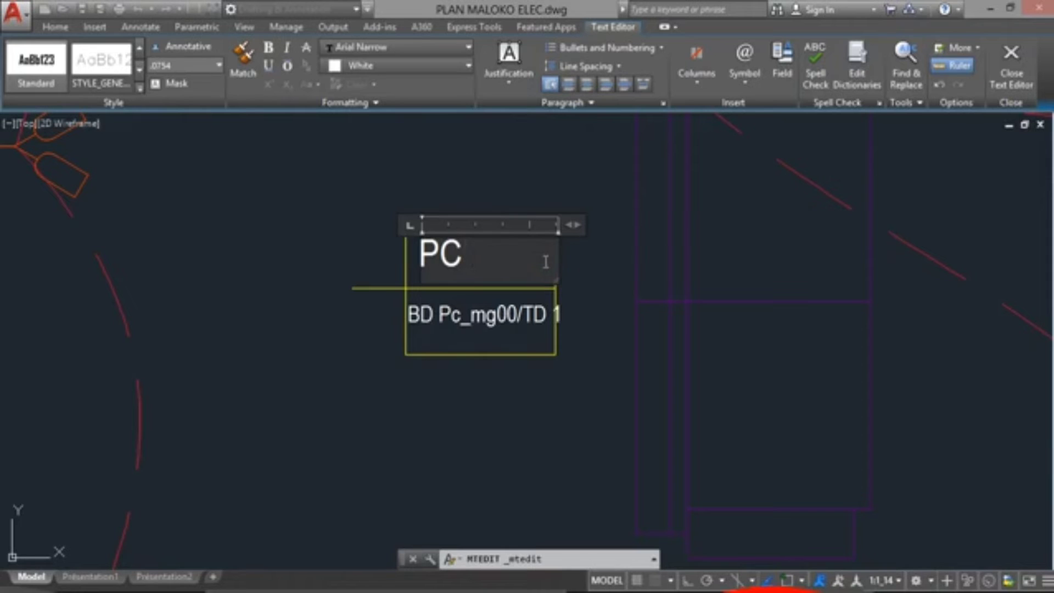
{"action": "type", "text": "sj"}
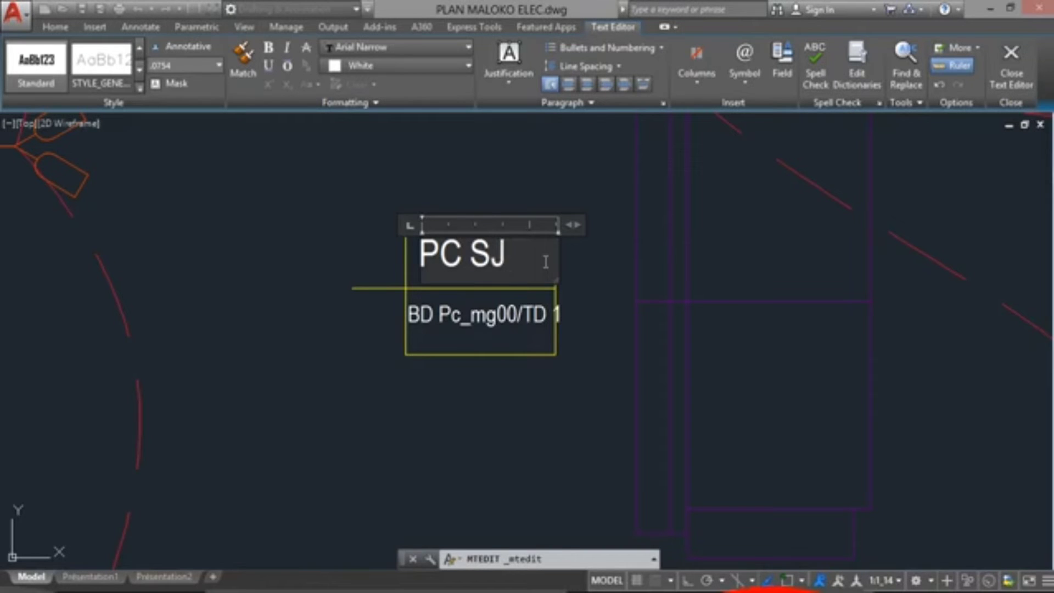
{"action": "type", "text": "R"}
{"action": "key", "text": "Left"}
{"action": "key", "text": "Delete"}
{"action": "key", "text": "Delete"}
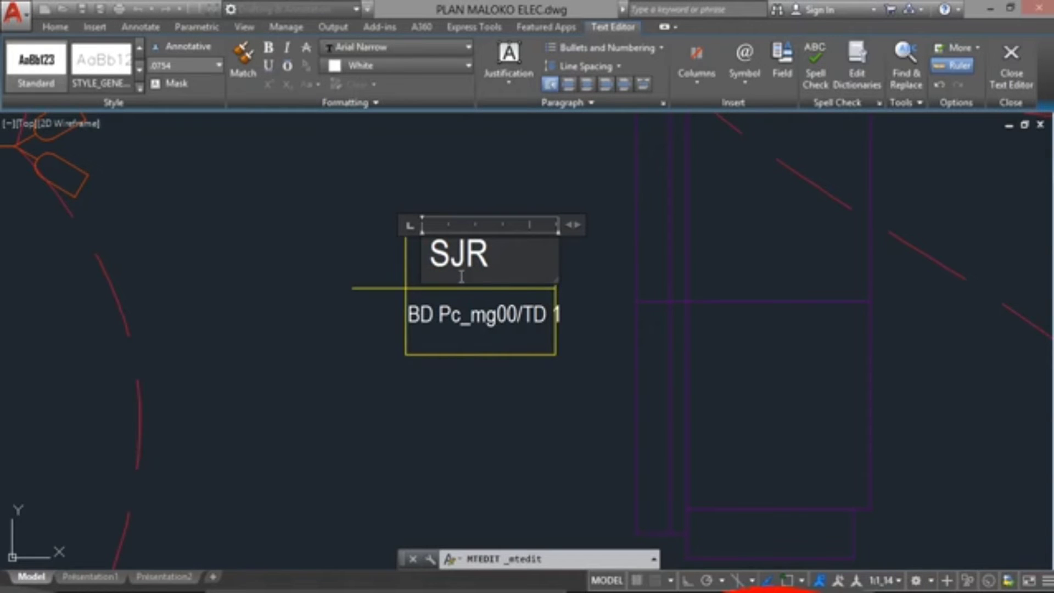
{"action": "type", "text": "C "}
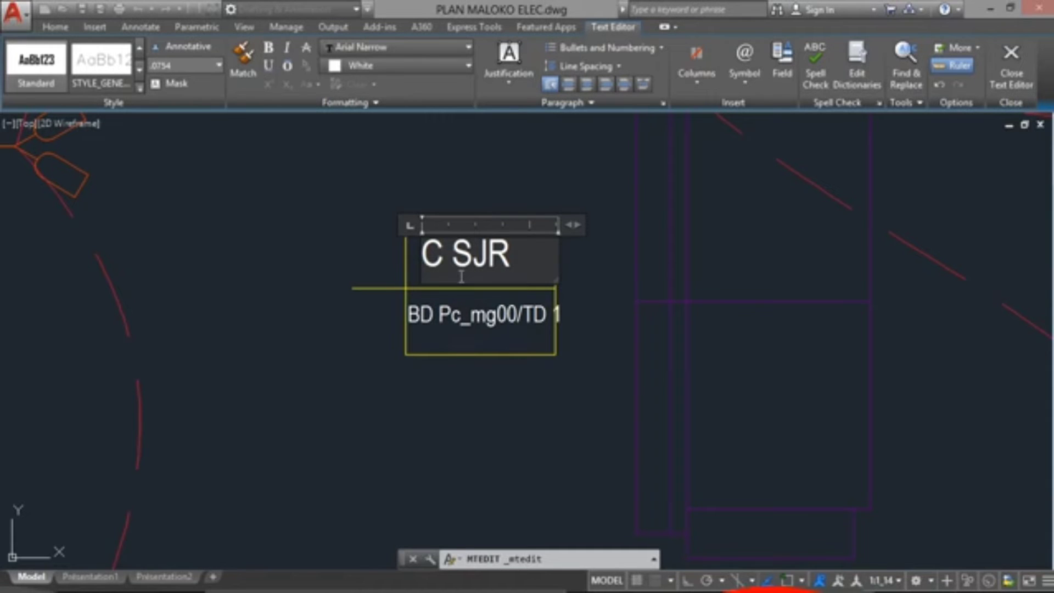
{"action": "type", "text": "L"}
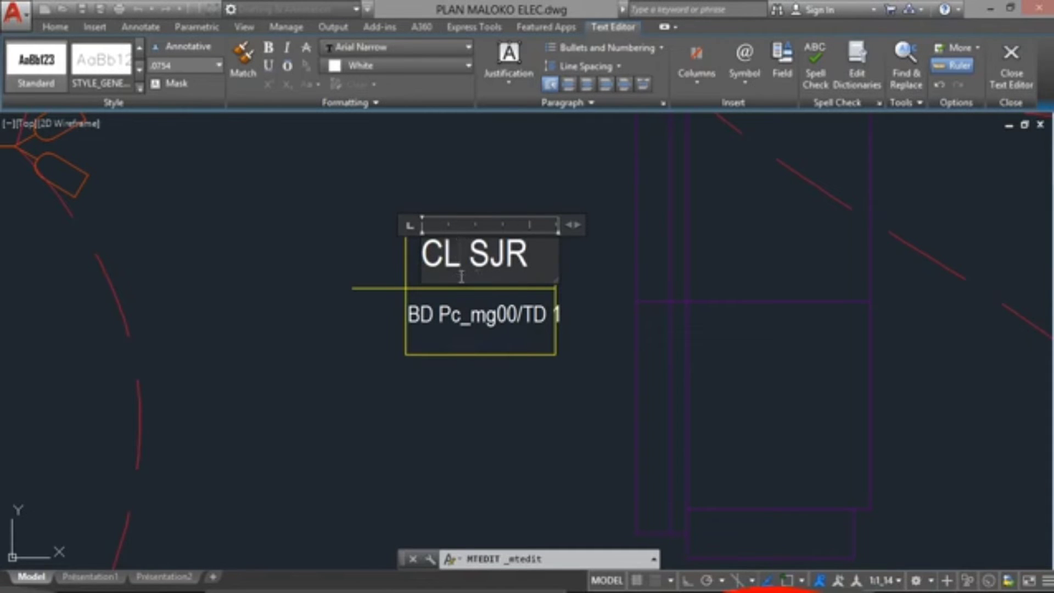
{"action": "left_click", "coordinate": [638, 261]}
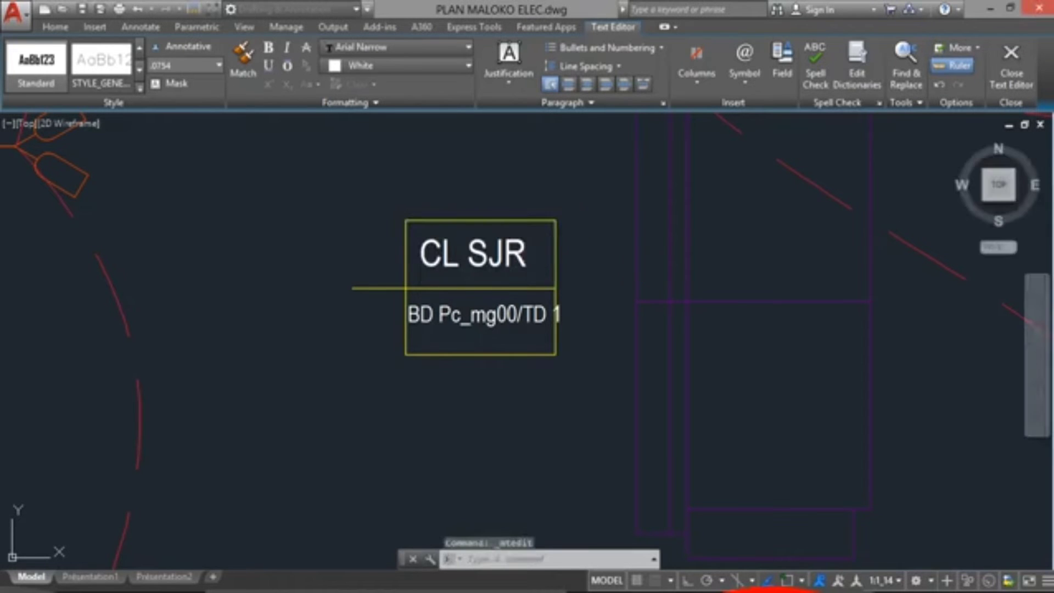
Change the copied label's lower text to "BD CL_sjr/TD 1"
{"action": "double_click", "coordinate": [497, 325]}
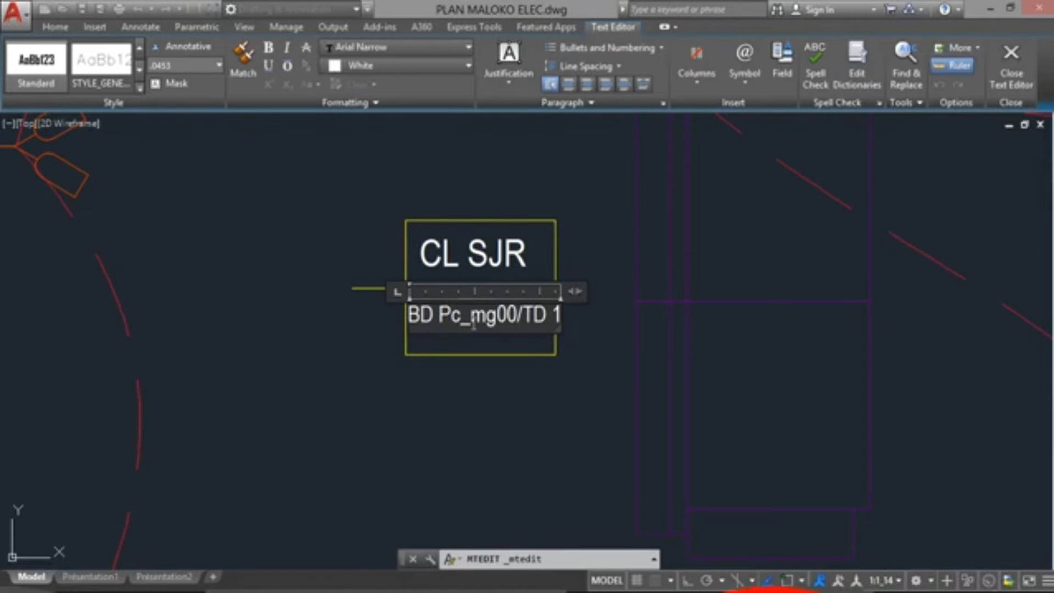
{"action": "key", "text": "BackSpace"}
{"action": "key", "text": "BackSpace"}
{"action": "key", "text": "BackSpace"}
{"action": "key", "text": "BackSpace"}
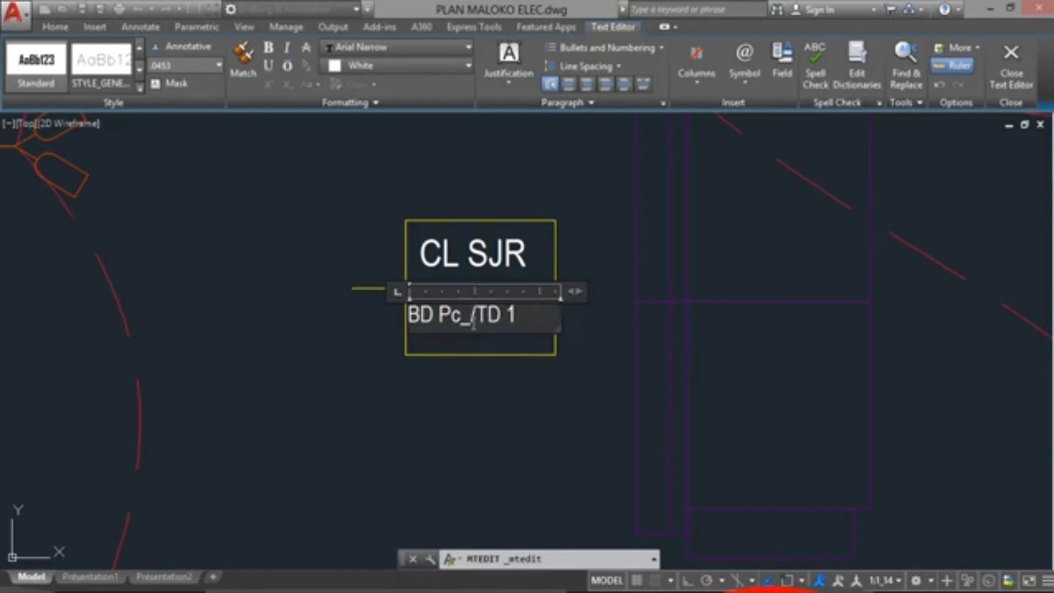
{"action": "type", "text": "sj"}
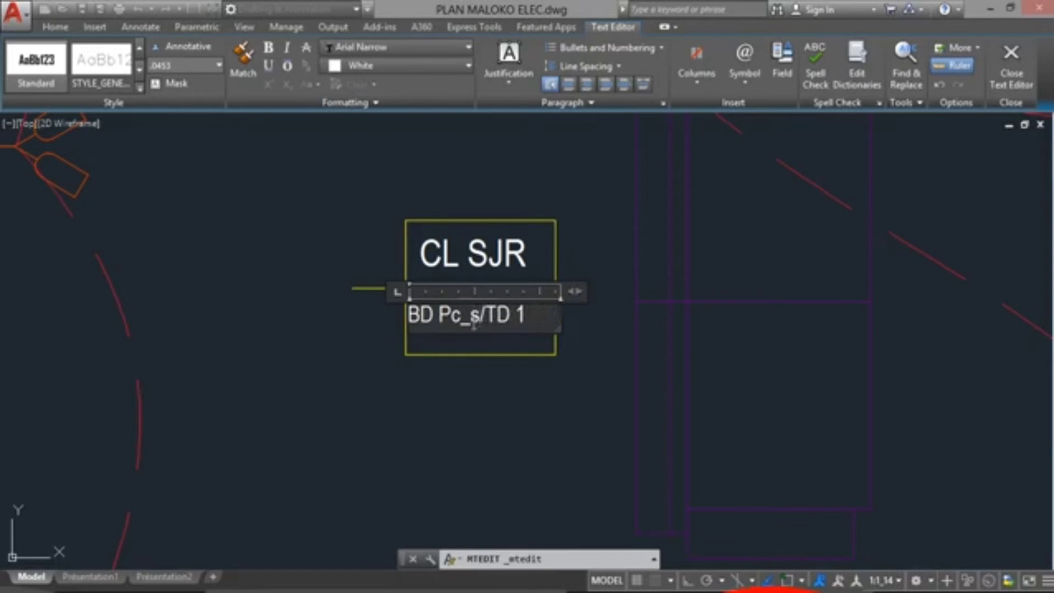
{"action": "type", "text": "r"}
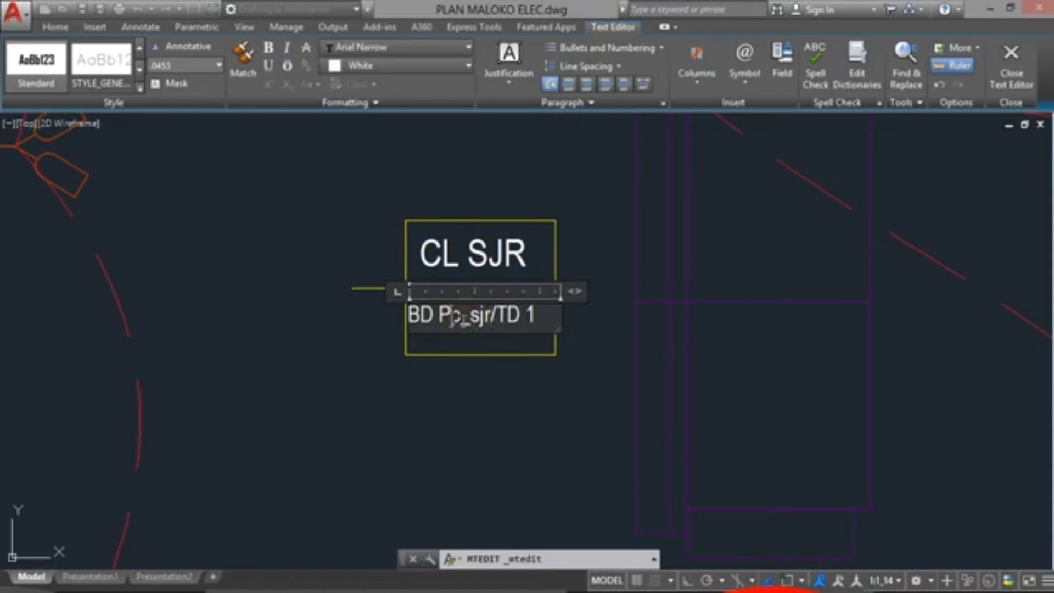
{"action": "key", "text": "BackSpace"}
{"action": "key", "text": "BackSpace"}
{"action": "type", "text": "C"}
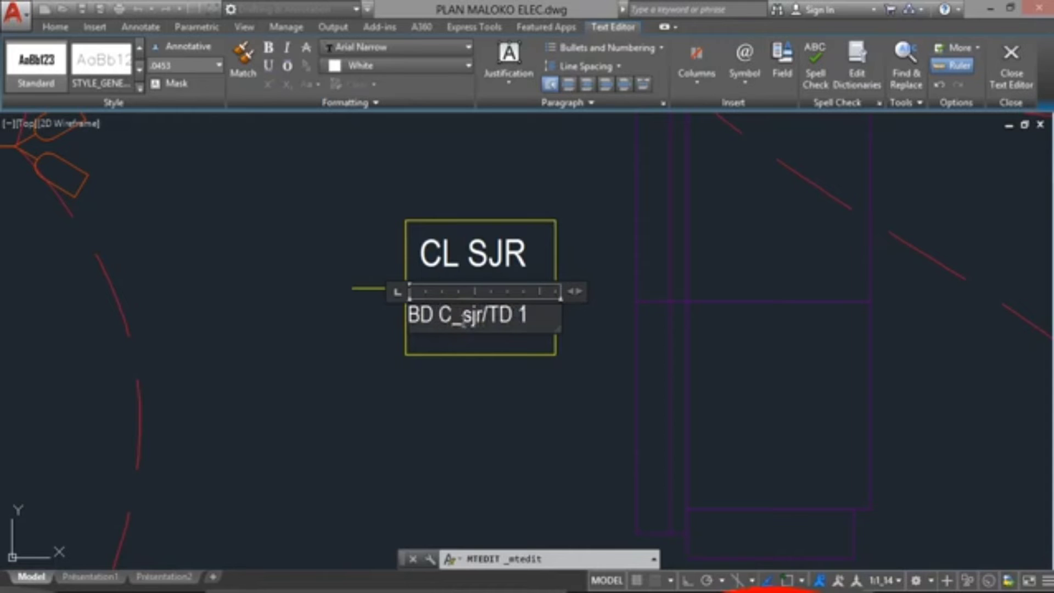
{"action": "type", "text": "L"}
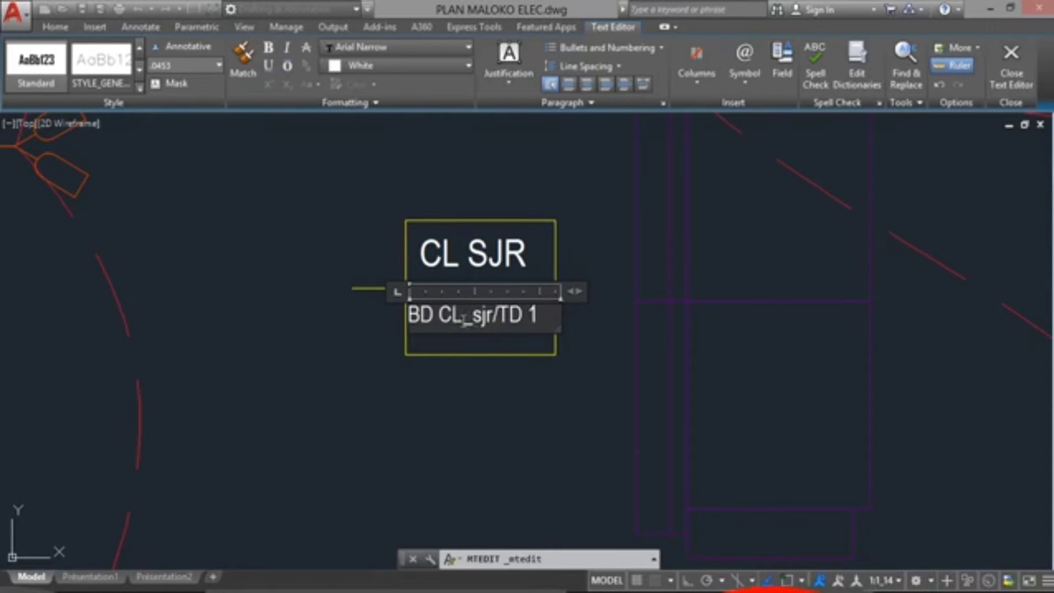
{"action": "left_click", "coordinate": [636, 321]}
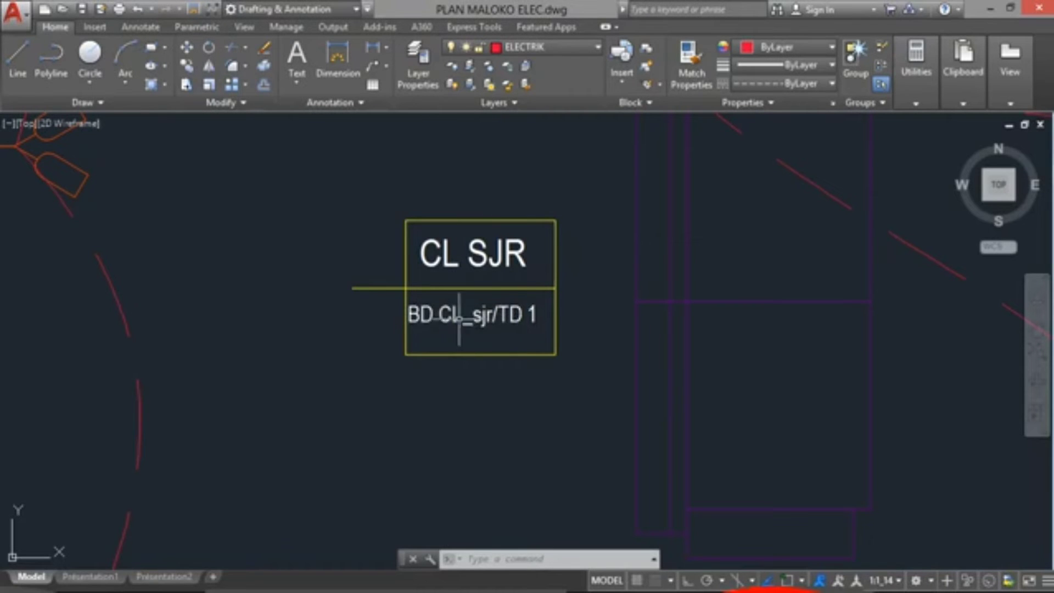
{"action": "scroll", "coordinate": [498, 326], "scroll_direction": "down", "scroll_amount": 2}
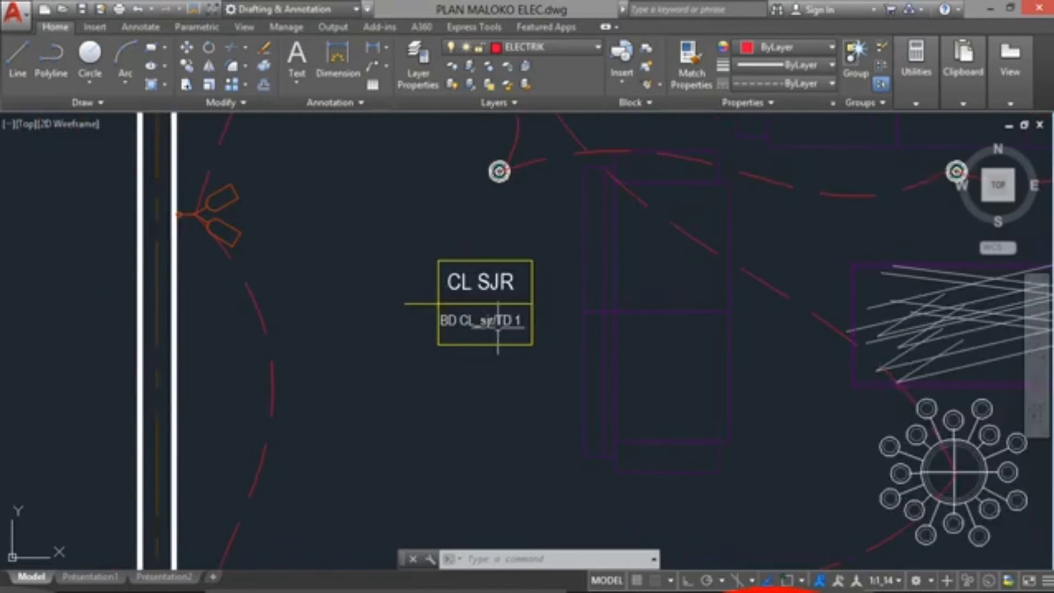
{"action": "scroll", "coordinate": [483, 328], "scroll_direction": "up", "scroll_amount": 2}
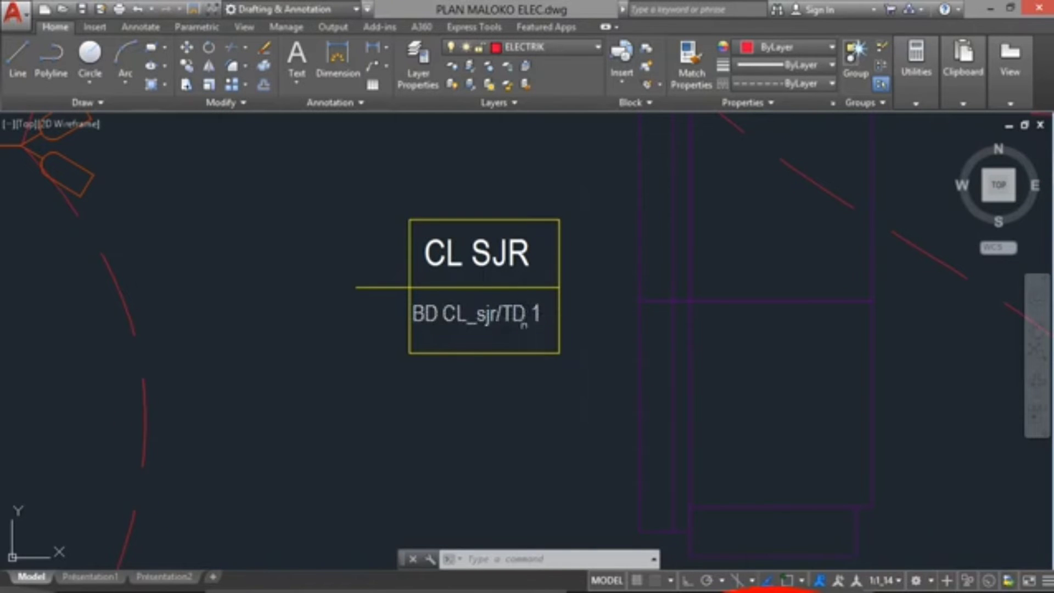
Copy the CL SJR label box with its texts slightly up and to the right, closer to the sofa in the SEJOUR
{"action": "scroll", "coordinate": [601, 336], "scroll_direction": "down", "scroll_amount": 3}
{"action": "scroll", "coordinate": [599, 336], "scroll_direction": "down", "scroll_amount": 5}
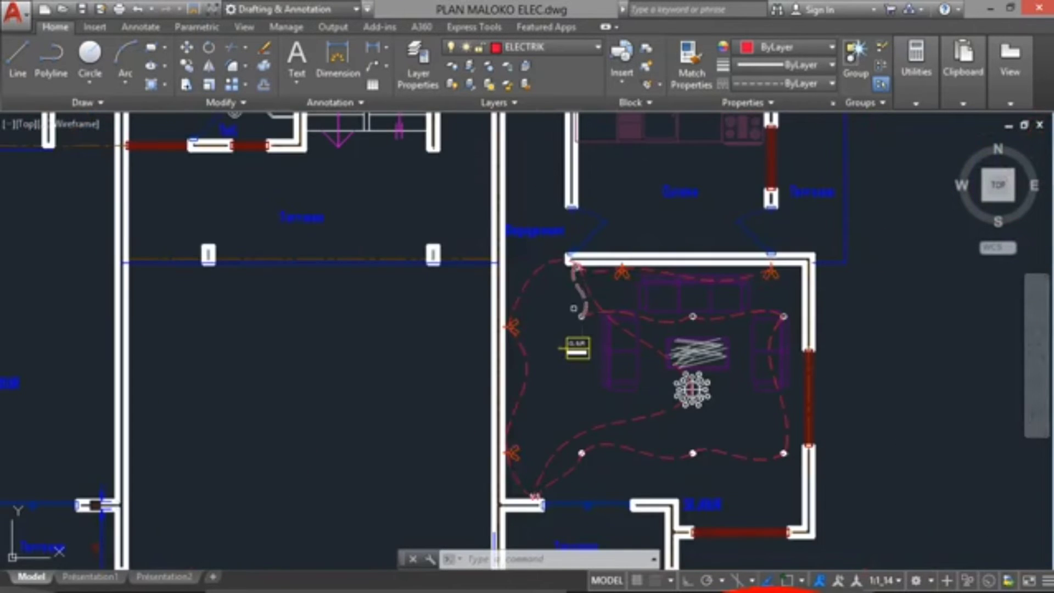
{"action": "scroll", "coordinate": [563, 317], "scroll_direction": "up", "scroll_amount": 3}
{"action": "scroll", "coordinate": [558, 300], "scroll_direction": "up", "scroll_amount": 2}
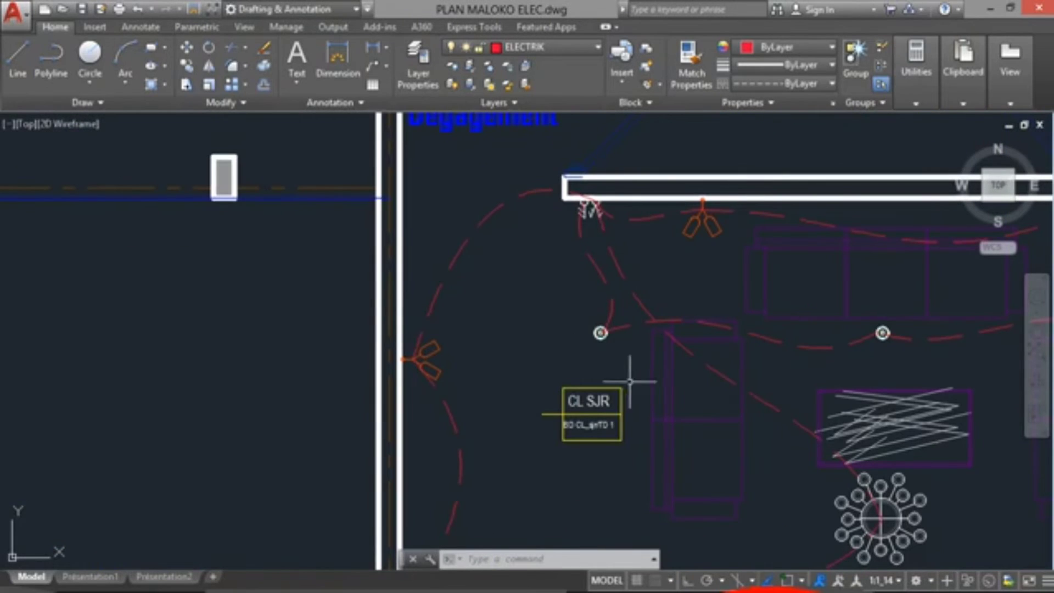
{"action": "scroll", "coordinate": [581, 405], "scroll_direction": "up", "scroll_amount": 2}
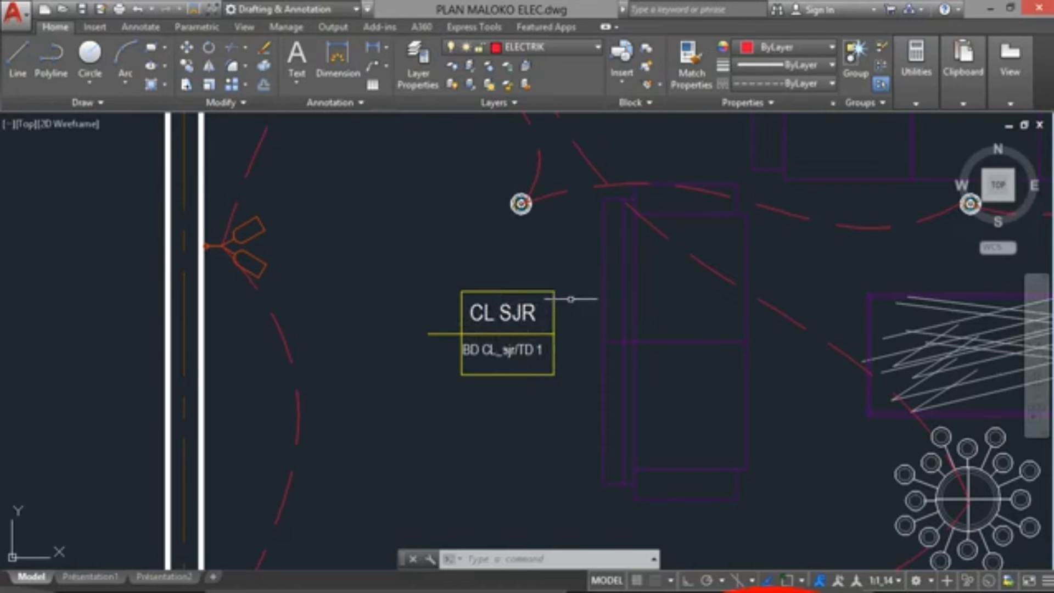
{"action": "scroll", "coordinate": [574, 303], "scroll_direction": "down", "scroll_amount": 2}
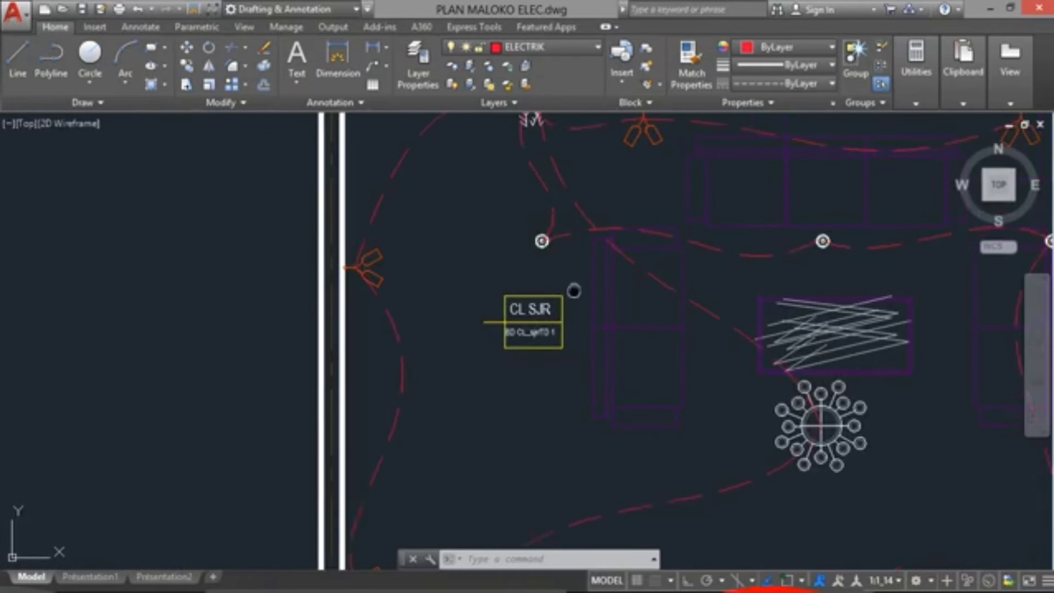
{"action": "middle_click_drag", "start_coordinate": [571, 289], "coordinate": [573, 321]}
{"action": "left_click", "coordinate": [572, 335]}
{"action": "left_click", "coordinate": [482, 425]}
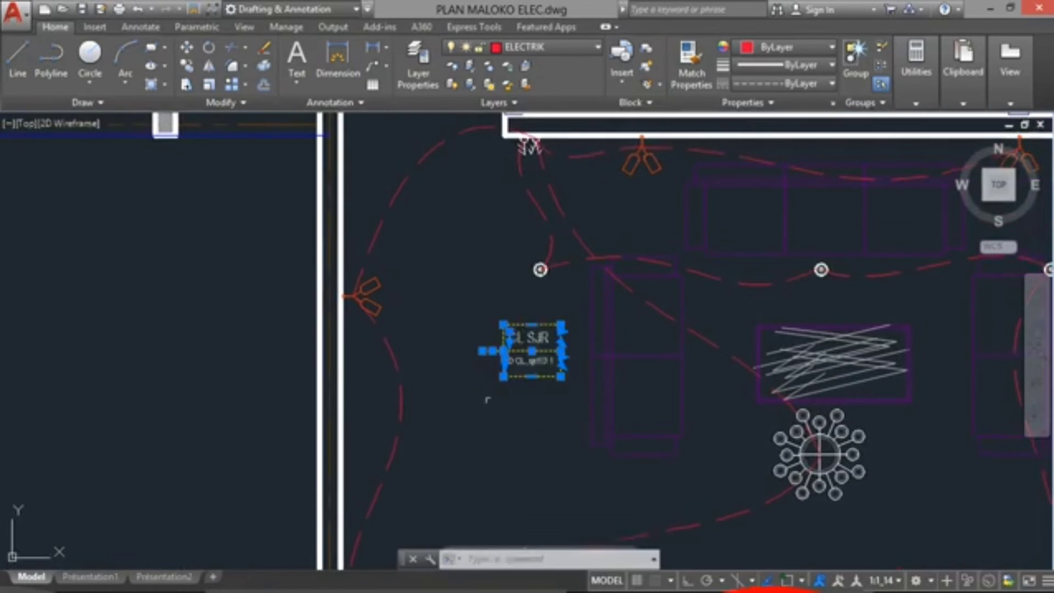
{"action": "left_click", "coordinate": [187, 68]}
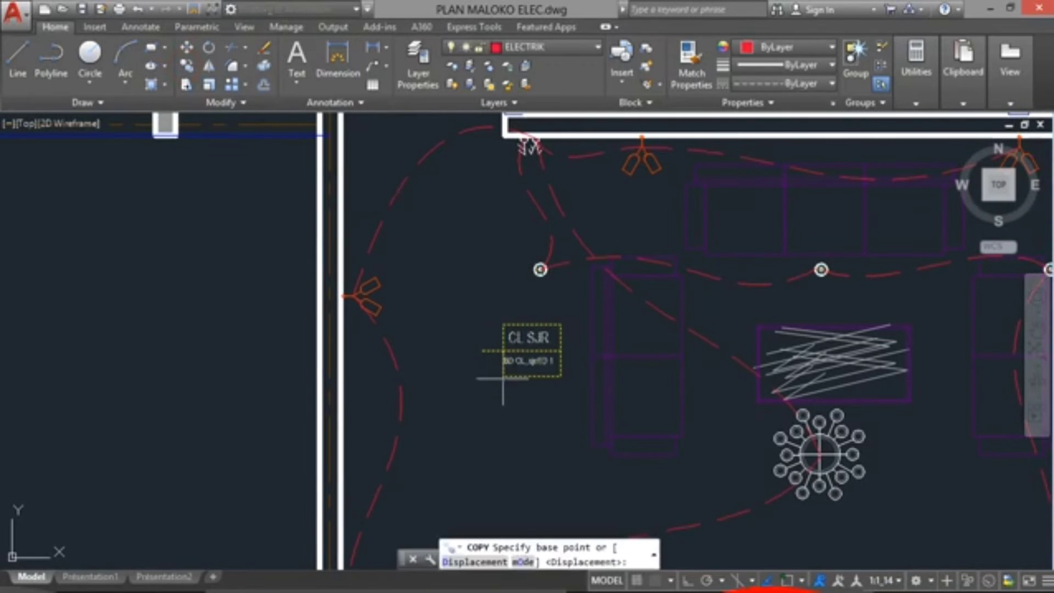
{"action": "left_click", "coordinate": [521, 350]}
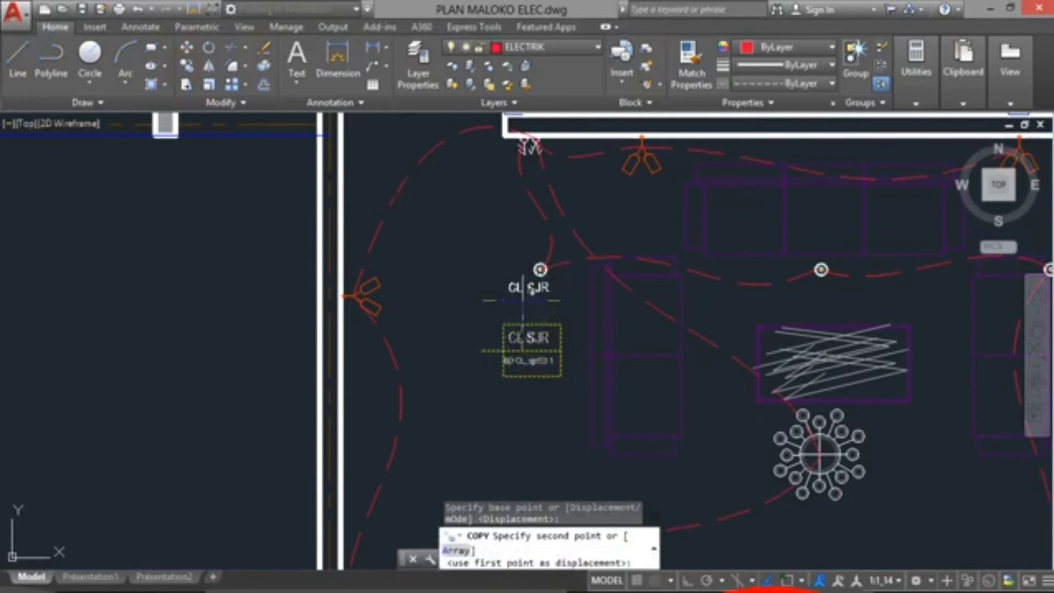
{"action": "left_click", "coordinate": [554, 326]}
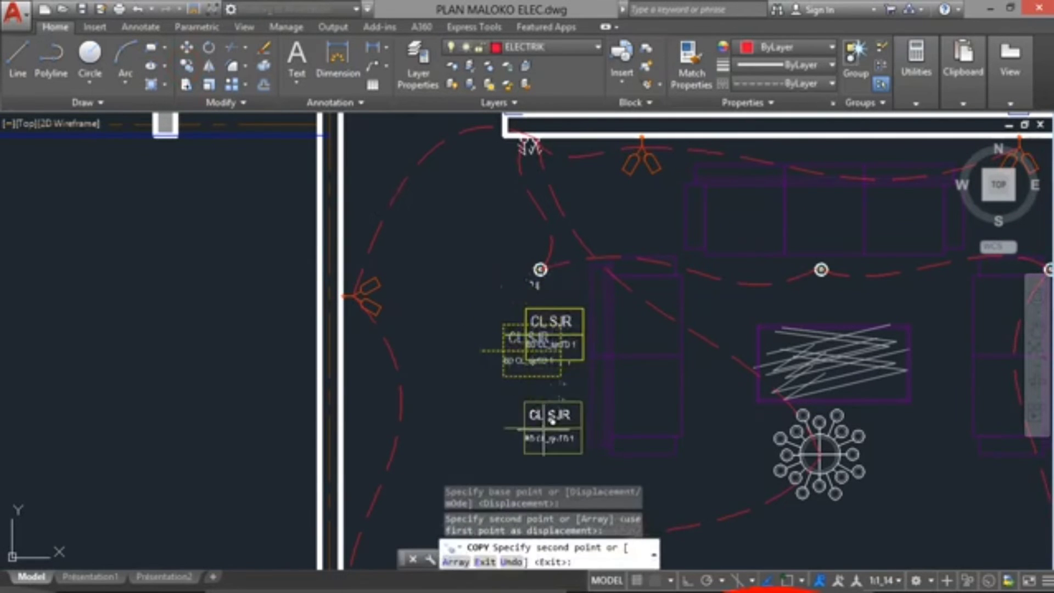
{"action": "key", "text": "Escape"}
Erase the original CL SJR label with its texts and leader stub, keeping only the new copy
{"action": "left_click", "coordinate": [481, 310]}
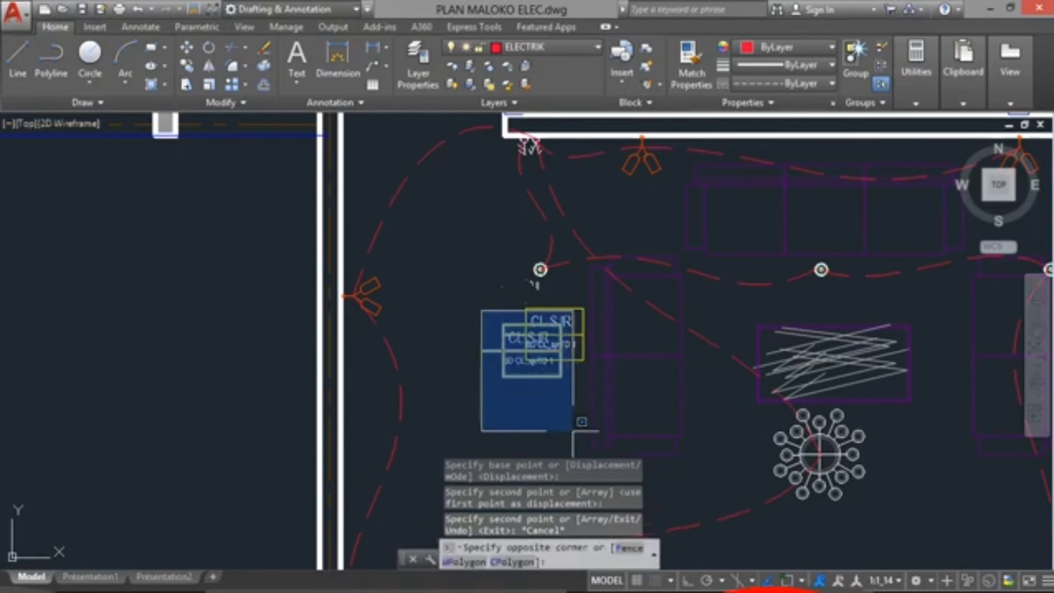
{"action": "left_click", "coordinate": [565, 413]}
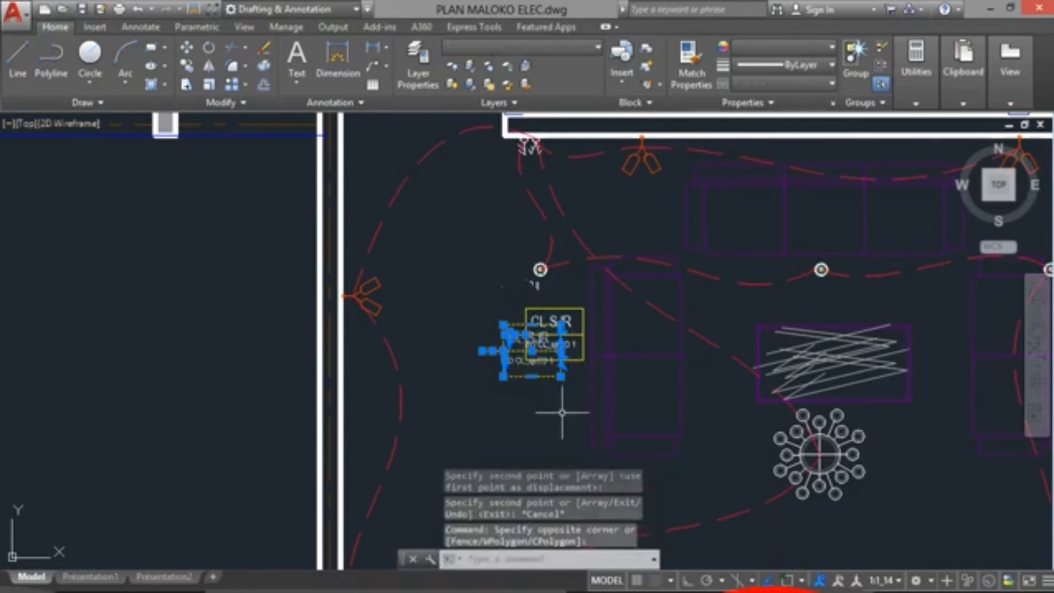
{"action": "key", "text": "Delete"}
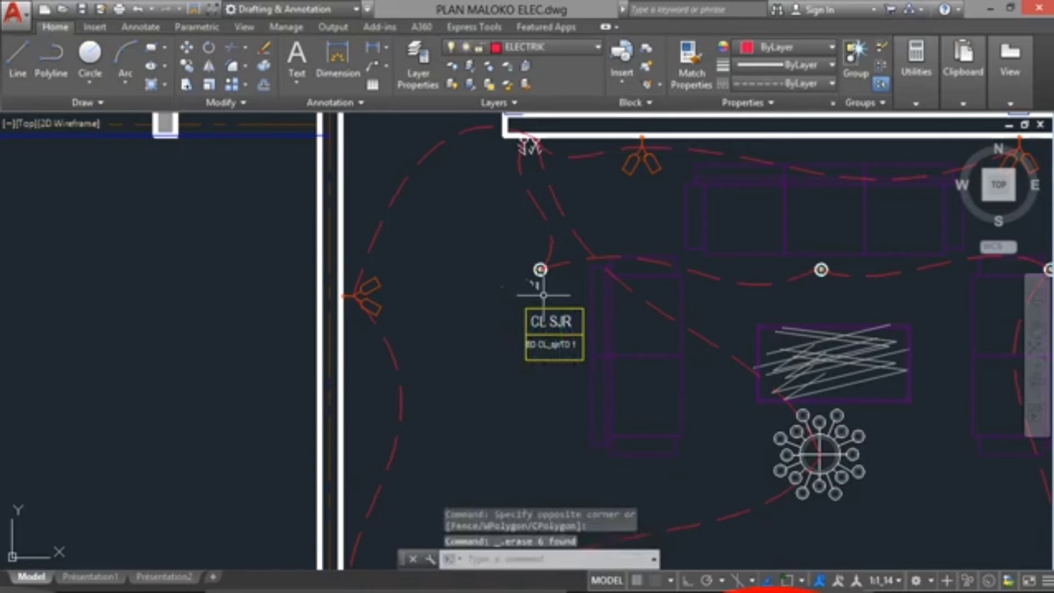
{"action": "scroll", "coordinate": [519, 328], "scroll_direction": "up", "scroll_amount": 1}
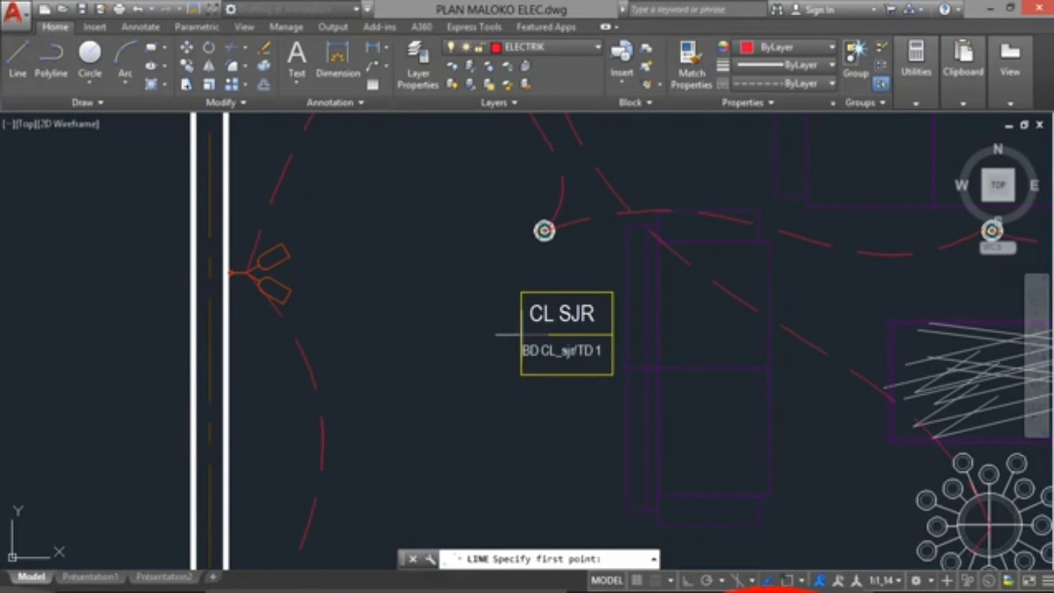
{"action": "left_click", "coordinate": [522, 333]}
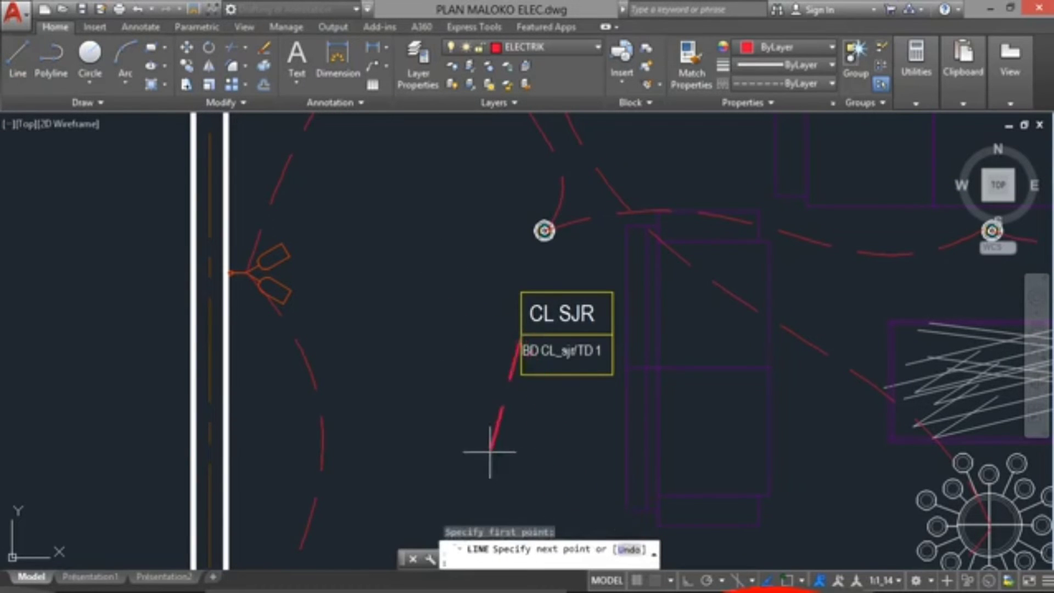
{"action": "key", "text": "Escape"}
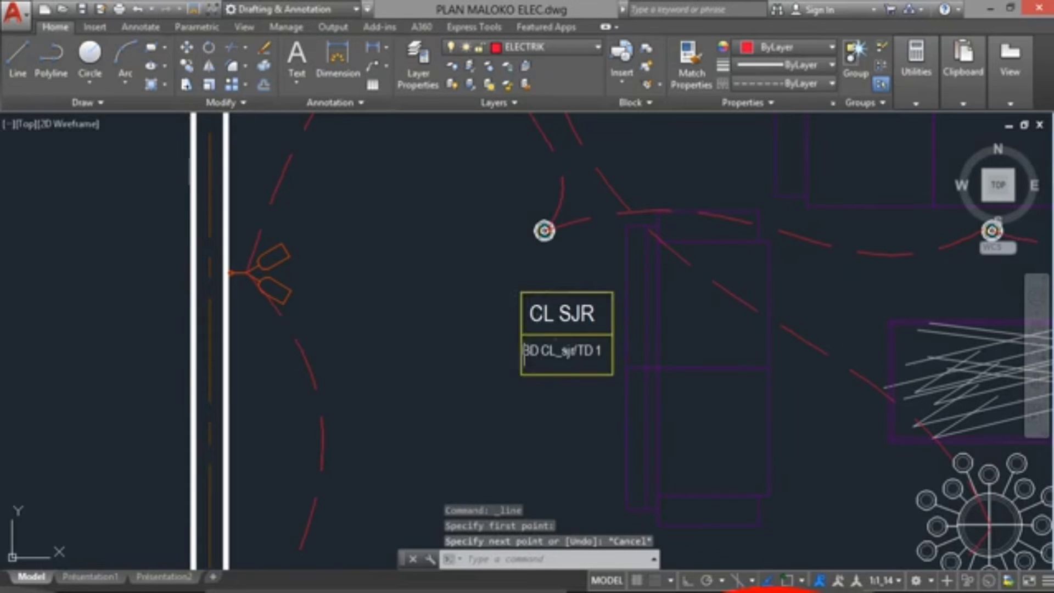
With ortho mode on, draw a leader leftward from the label's left-edge midpoint, continuing vertically up to about the ceiling light's height
{"action": "left_click", "coordinate": [17, 65]}
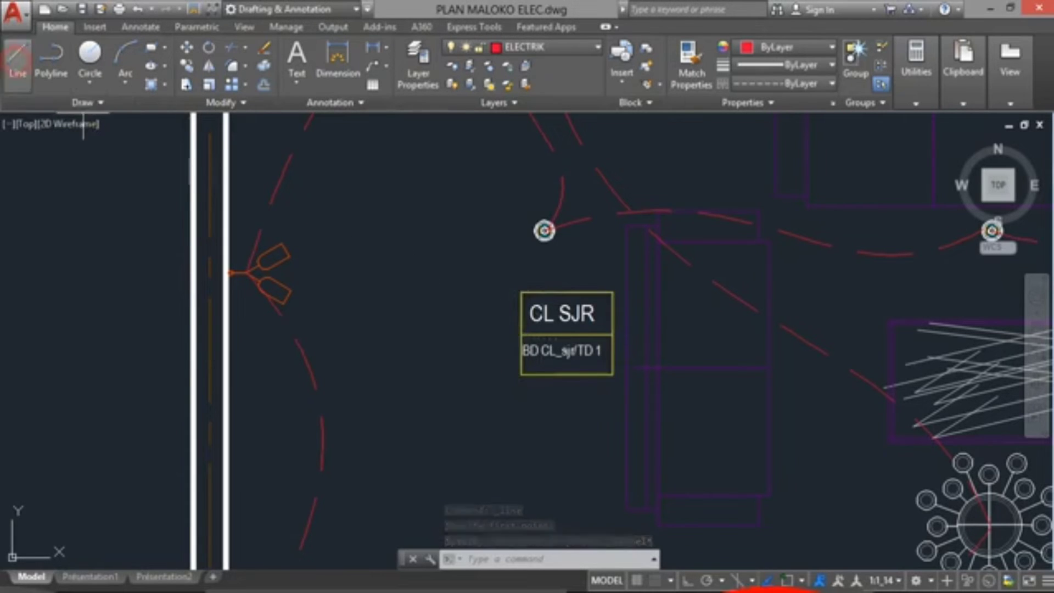
{"action": "left_click", "coordinate": [521, 336]}
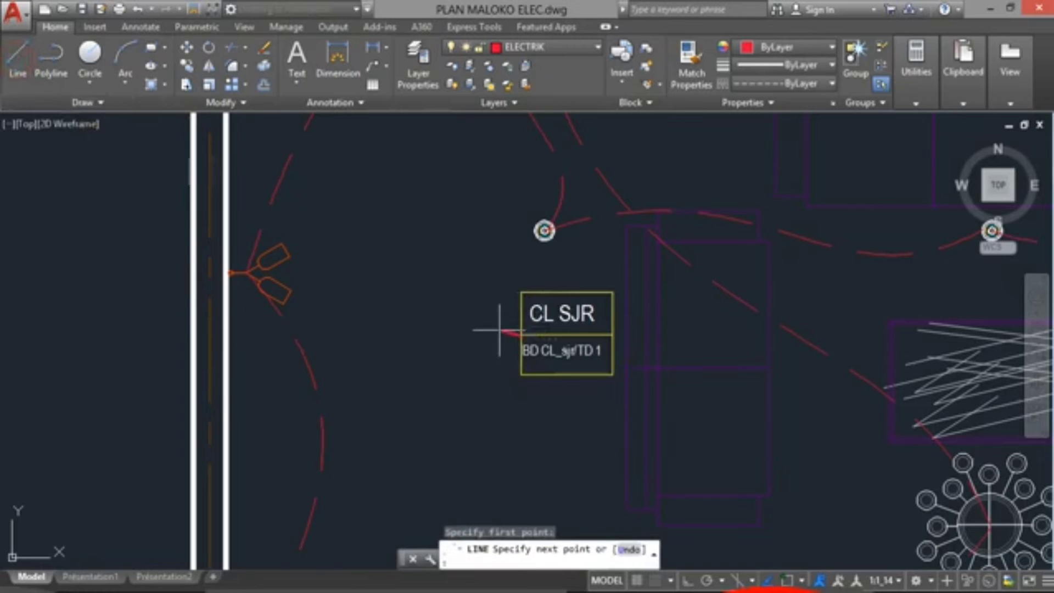
{"action": "left_click", "coordinate": [688, 580]}
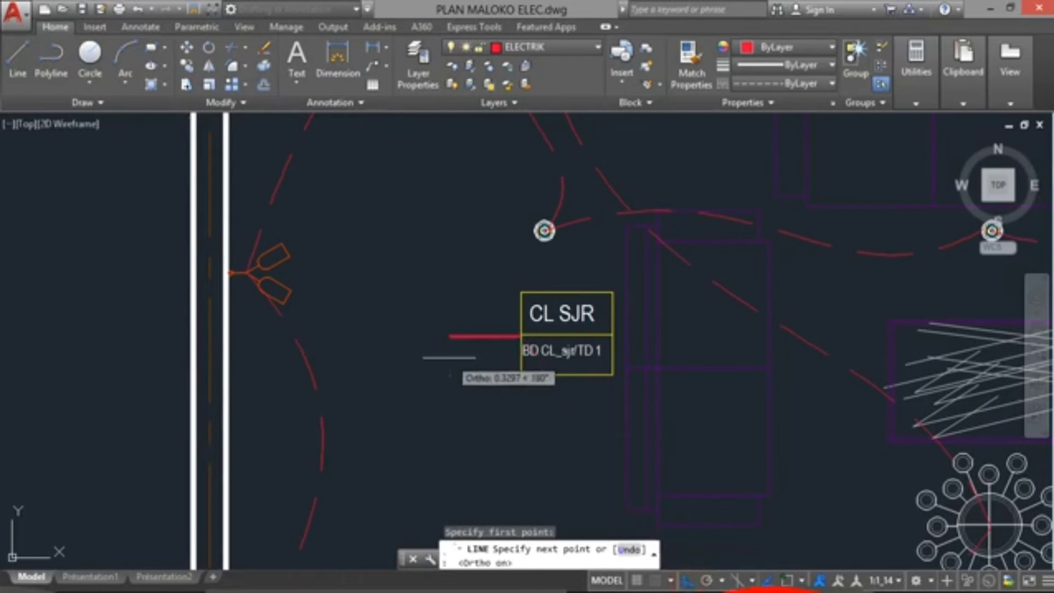
{"action": "left_click", "coordinate": [445, 324]}
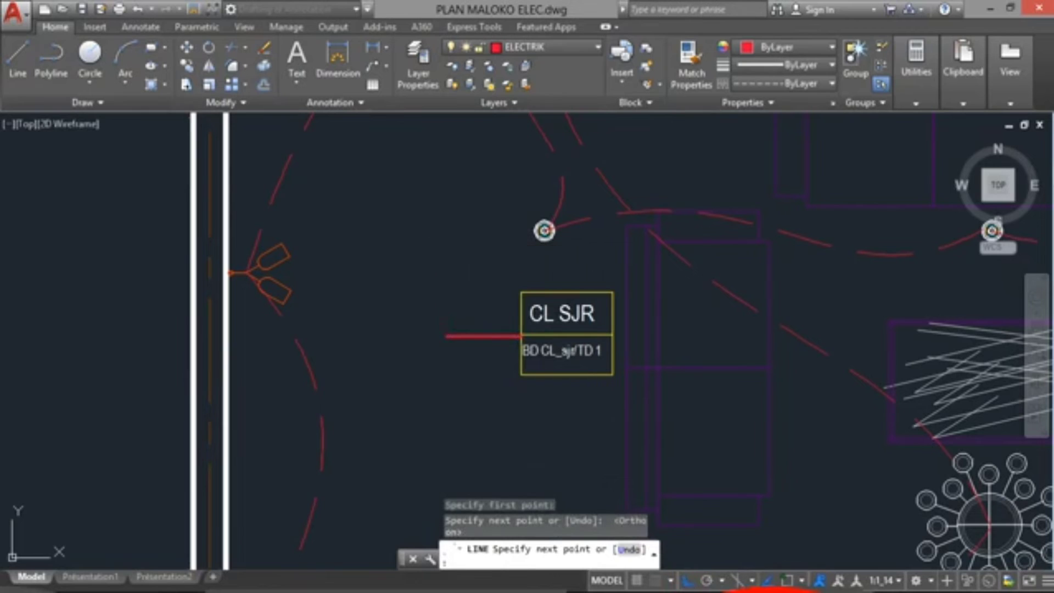
{"action": "left_click", "coordinate": [446, 235]}
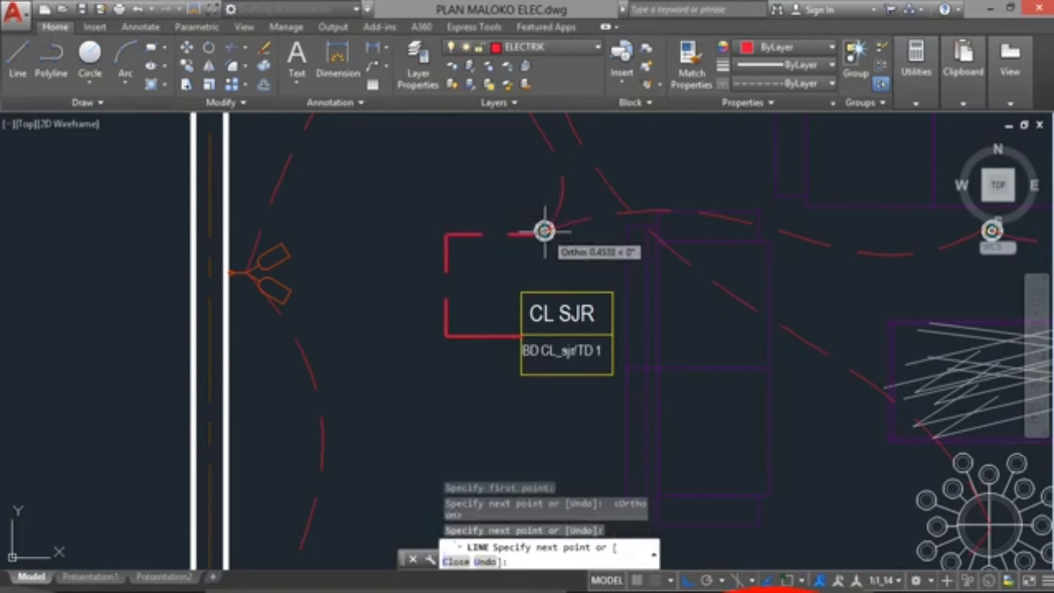
{"action": "key", "text": "Escape"}
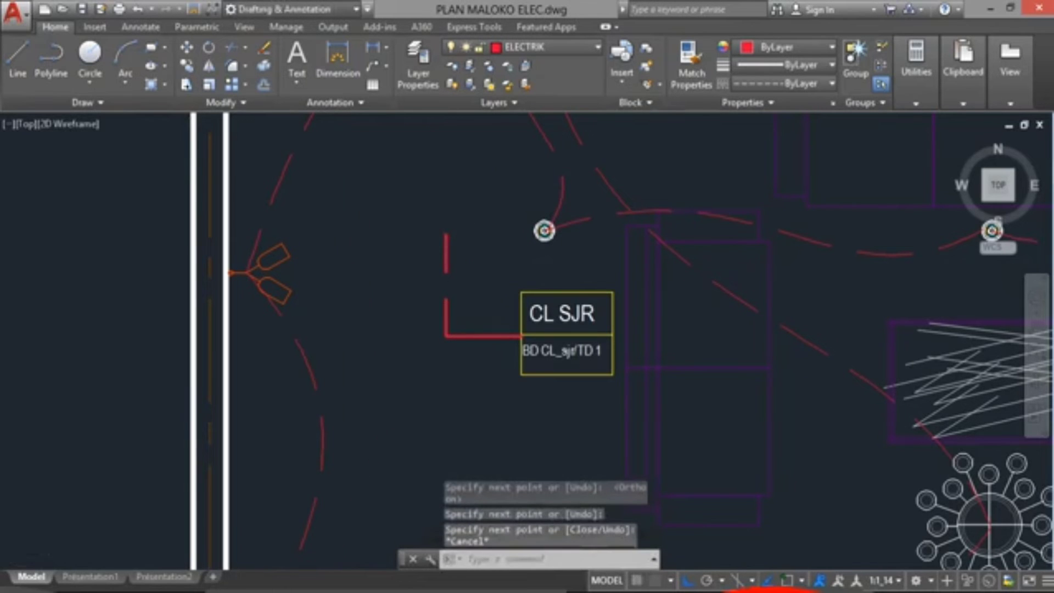
Stretch the upper end of the vertical leader line up to about the height of the switches near the wall corner
{"action": "scroll", "coordinate": [482, 258], "scroll_direction": "down", "scroll_amount": 5}
{"action": "scroll", "coordinate": [482, 265], "scroll_direction": "up", "scroll_amount": 5}
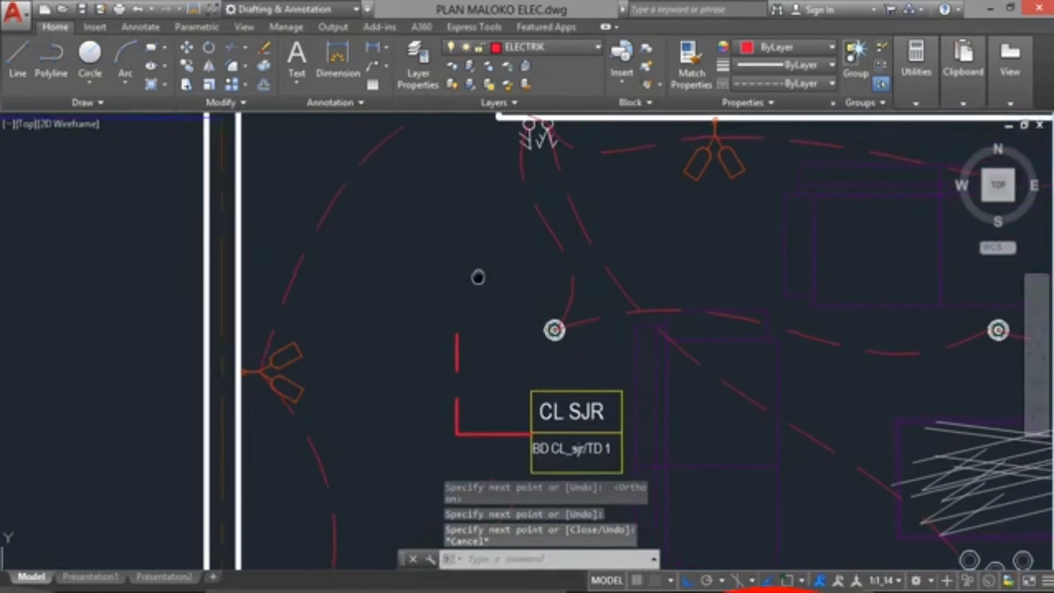
{"action": "left_click", "coordinate": [442, 376]}
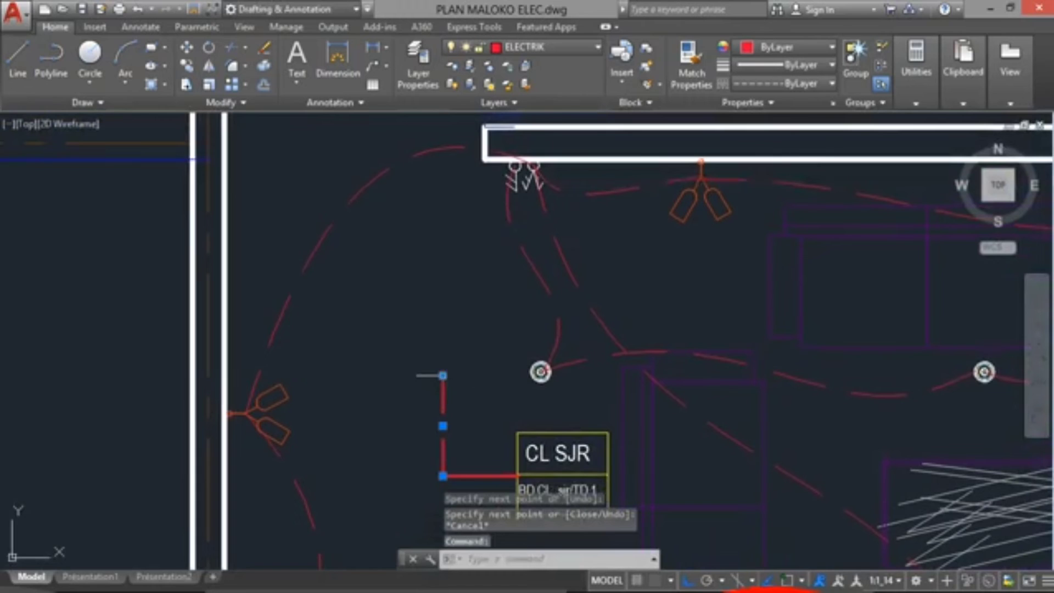
{"action": "left_click", "coordinate": [443, 376]}
{"action": "left_click", "coordinate": [442, 176]}
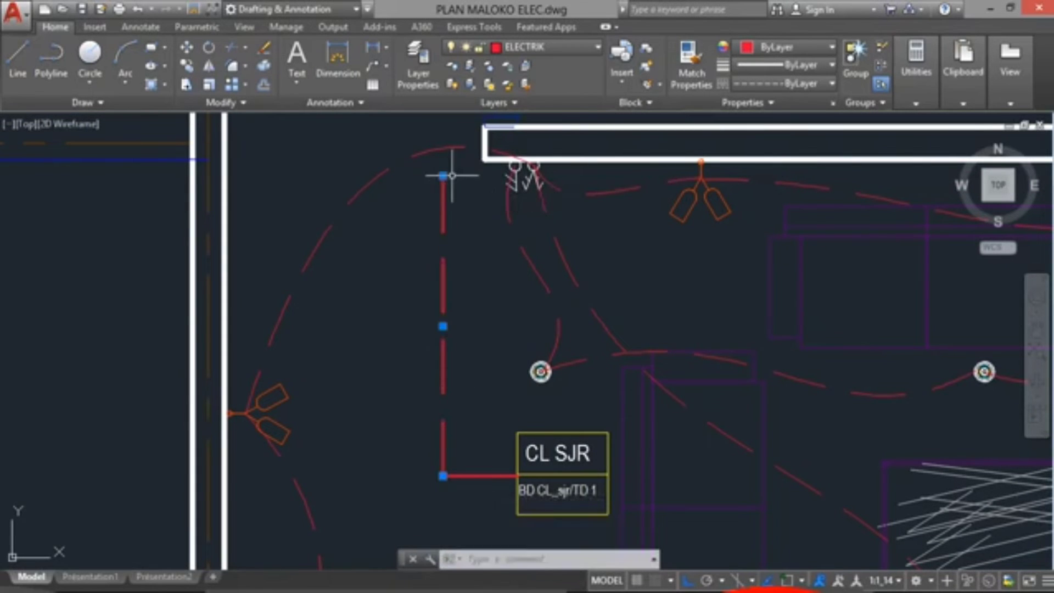
{"action": "left_click", "coordinate": [443, 176]}
{"action": "key", "text": "Escape"}
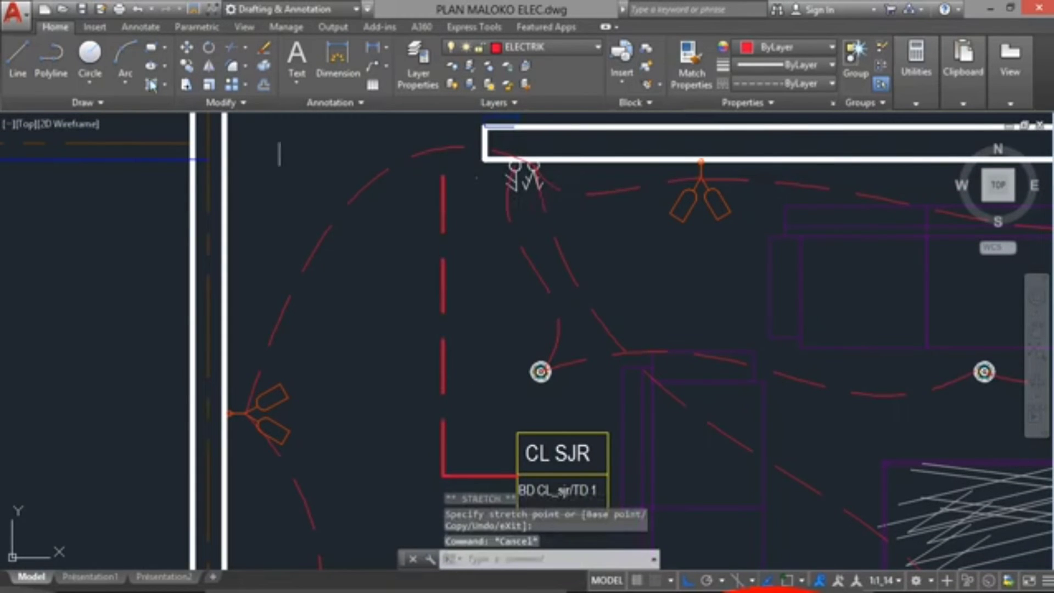
{"action": "left_click", "coordinate": [17, 61]}
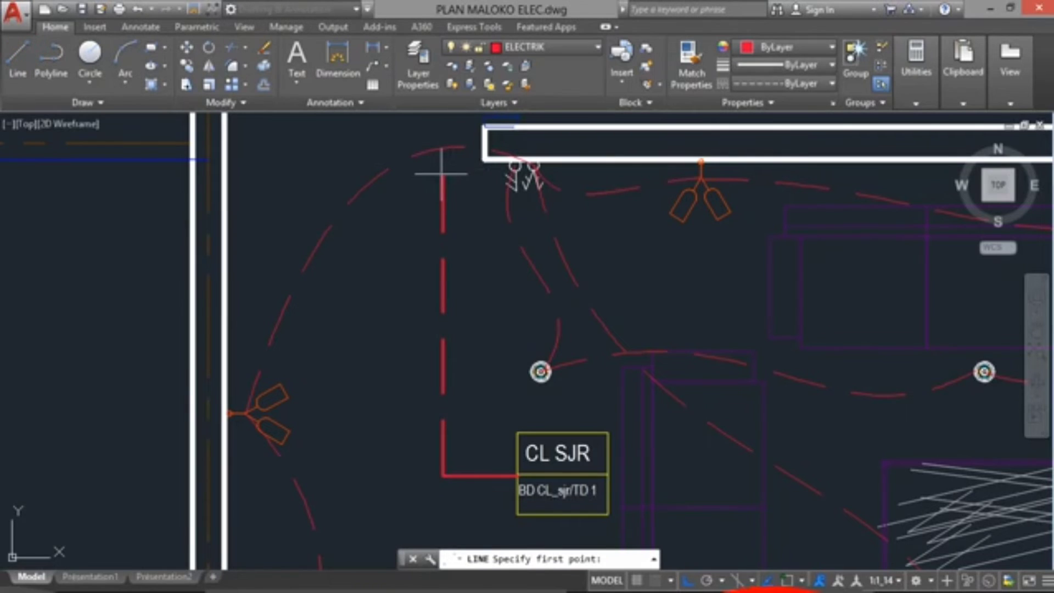
{"action": "left_click", "coordinate": [444, 177]}
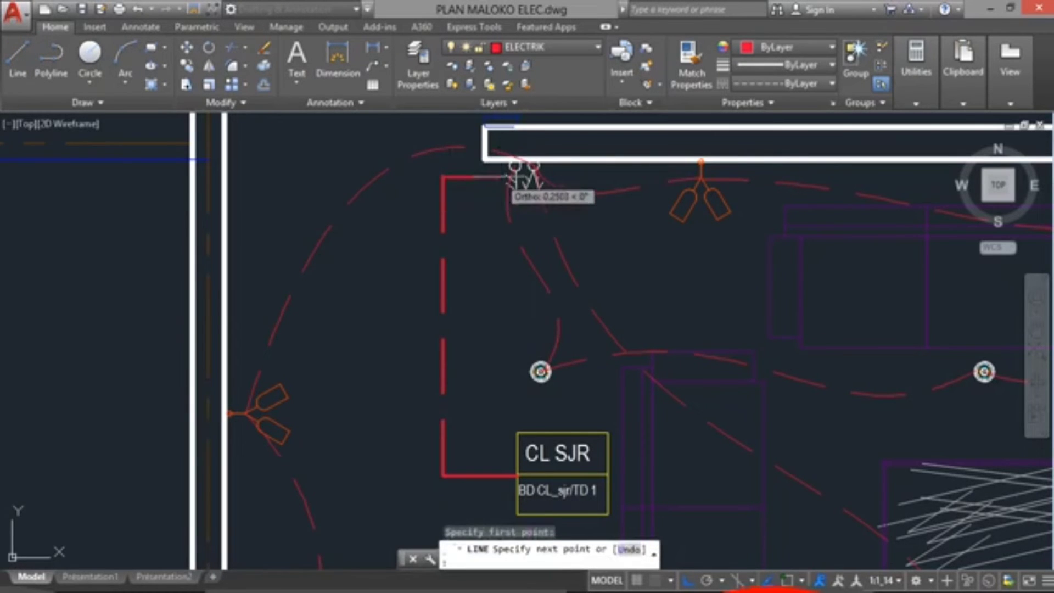
{"action": "scroll", "coordinate": [503, 169], "scroll_direction": "up", "scroll_amount": 3}
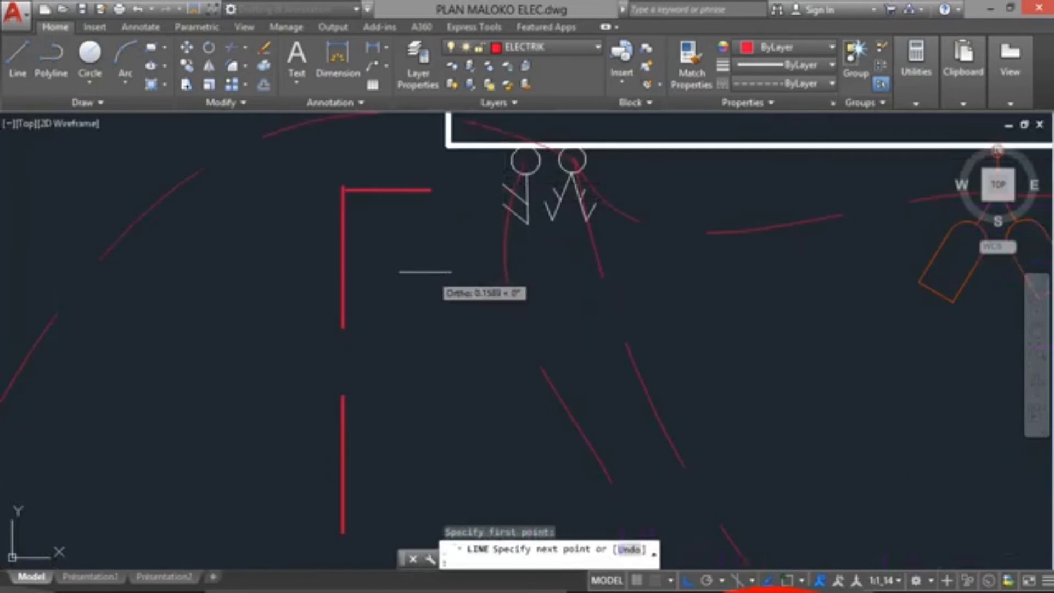
{"action": "key", "text": "Escape"}
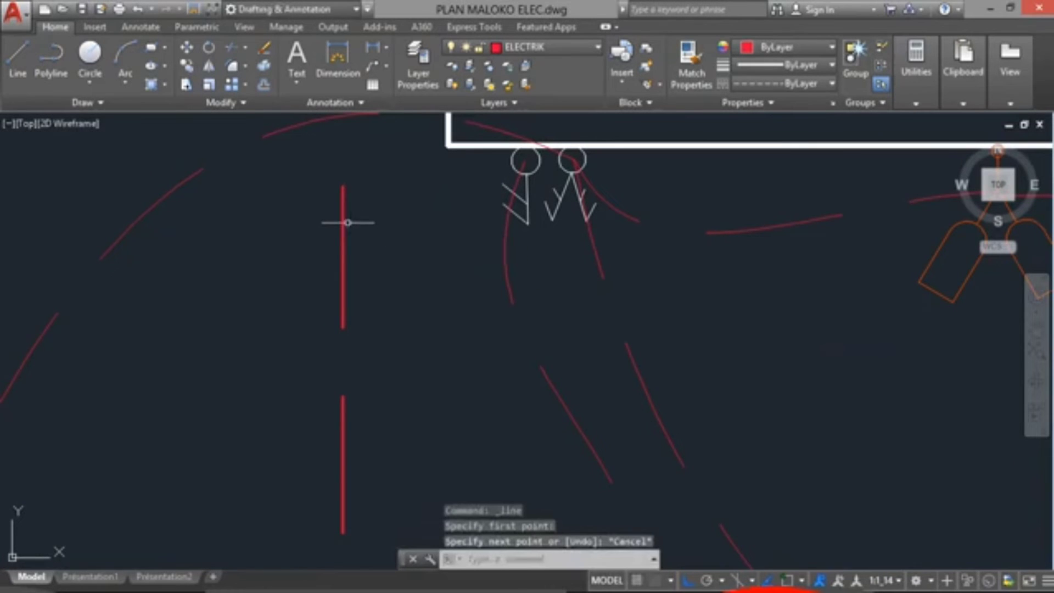
Draw a horizontal line about 0.30 units long from the left switch's circle centre leftward, ending just short of the vertical leader line
{"action": "left_click", "coordinate": [343, 226]}
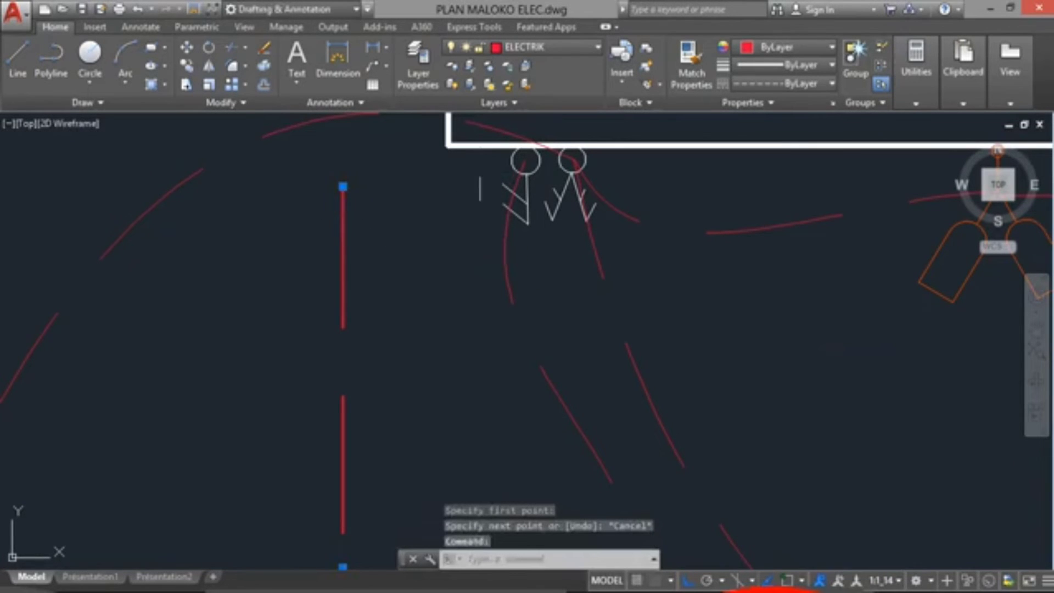
{"action": "left_click", "coordinate": [18, 58]}
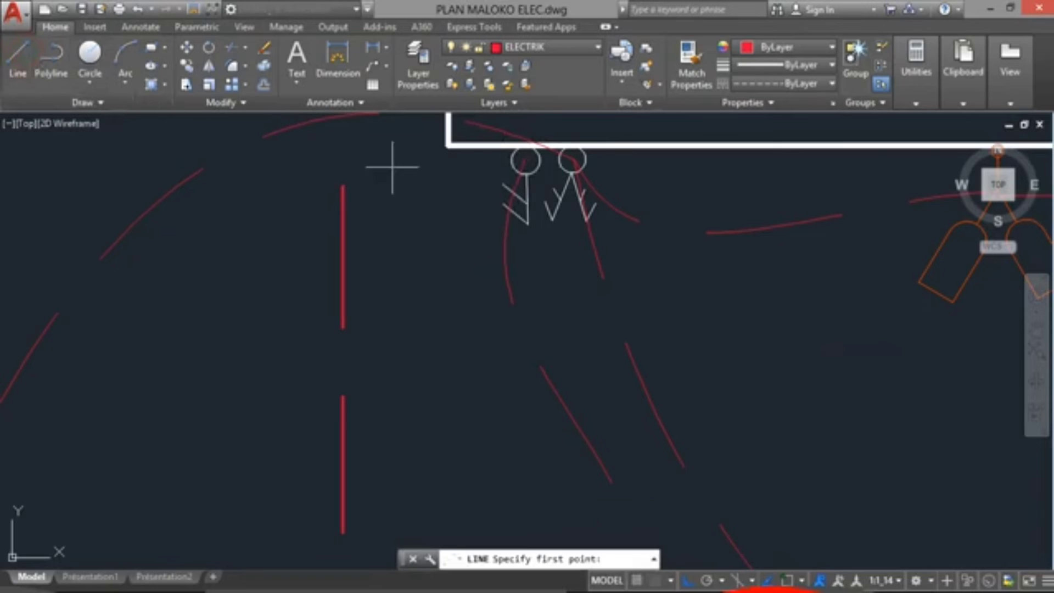
{"action": "left_click", "coordinate": [525, 160]}
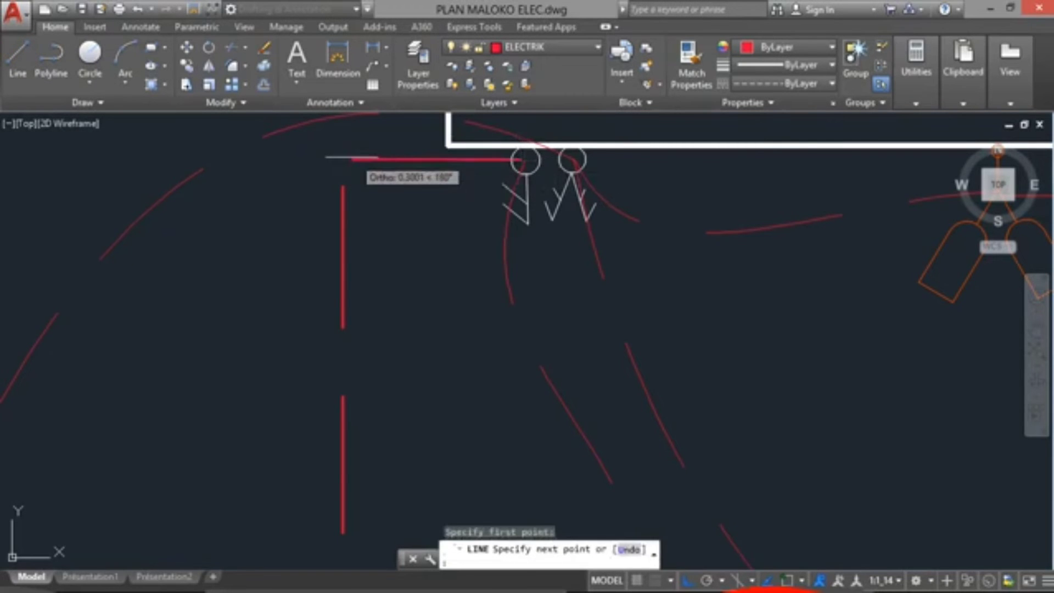
{"action": "left_click", "coordinate": [349, 159]}
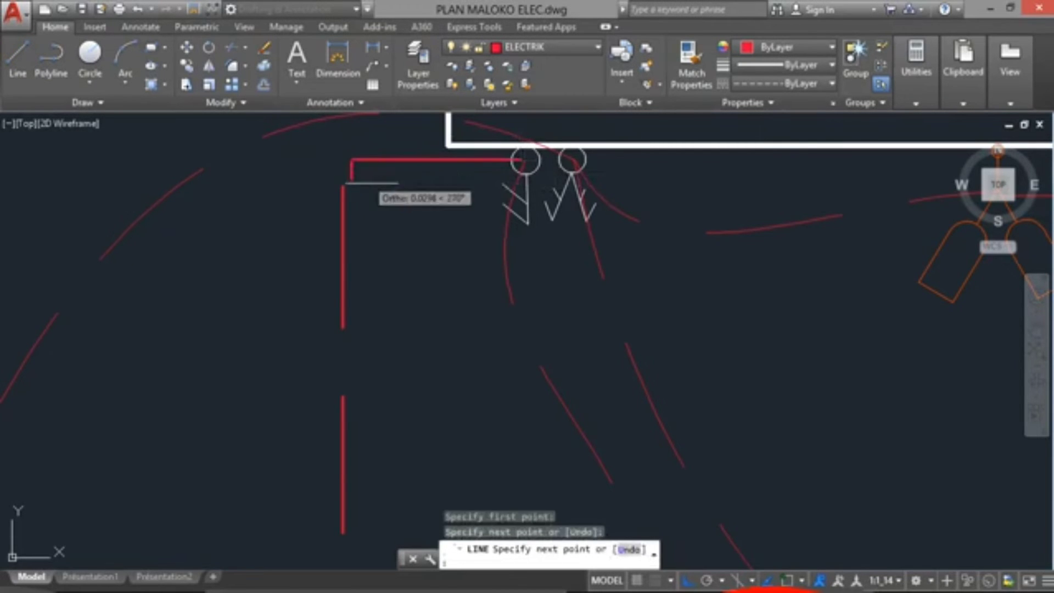
{"action": "key", "text": "Escape"}
Join the horizontal line at the left switch and the vertical leader line into a closed corner with the Chamfer command
{"action": "type", "text": "CH"}
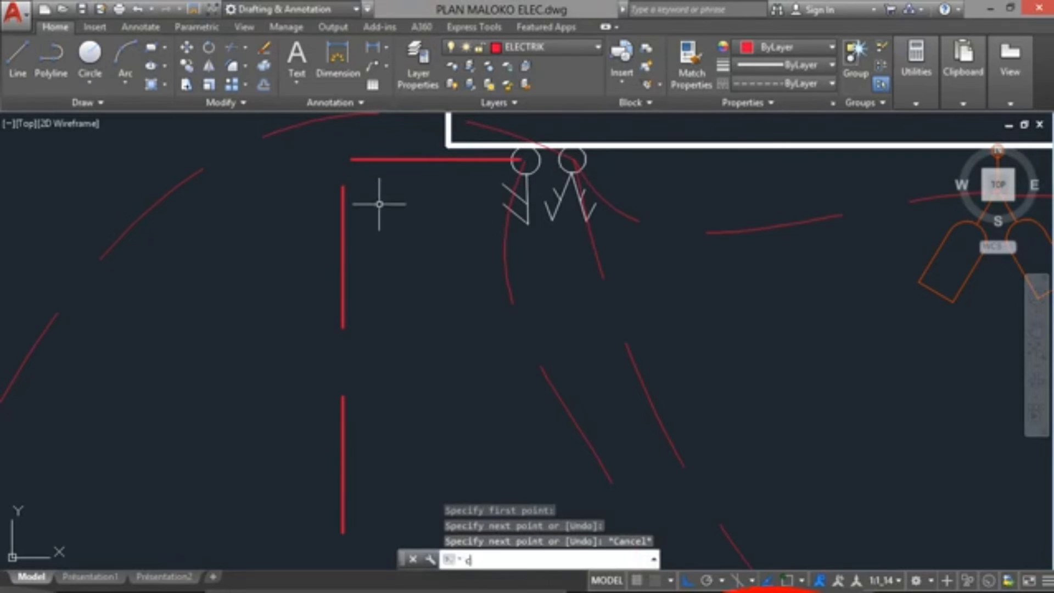
{"action": "type", "text": "A"}
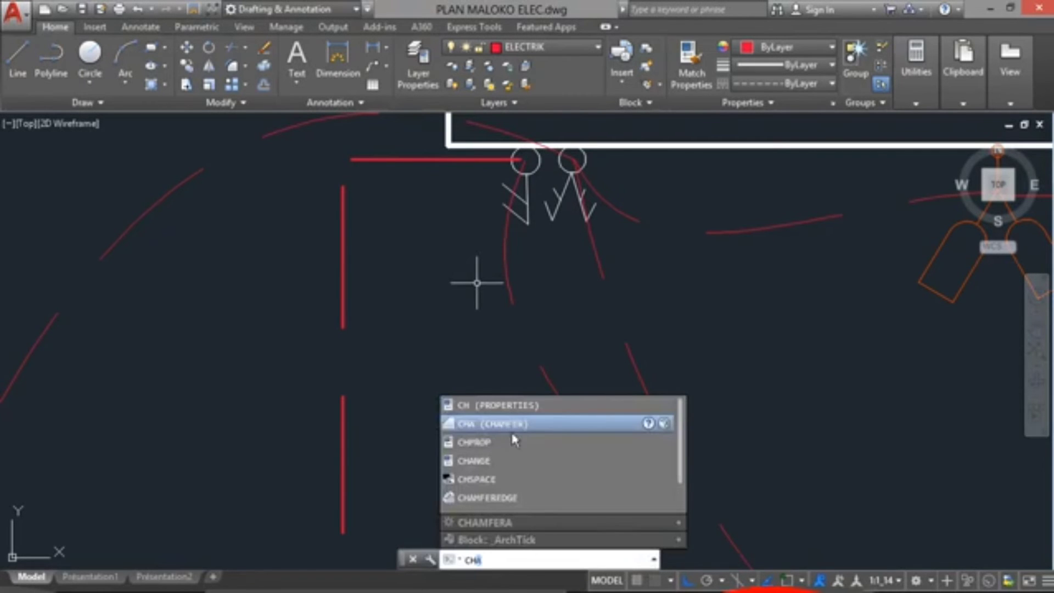
{"action": "left_click", "coordinate": [512, 428]}
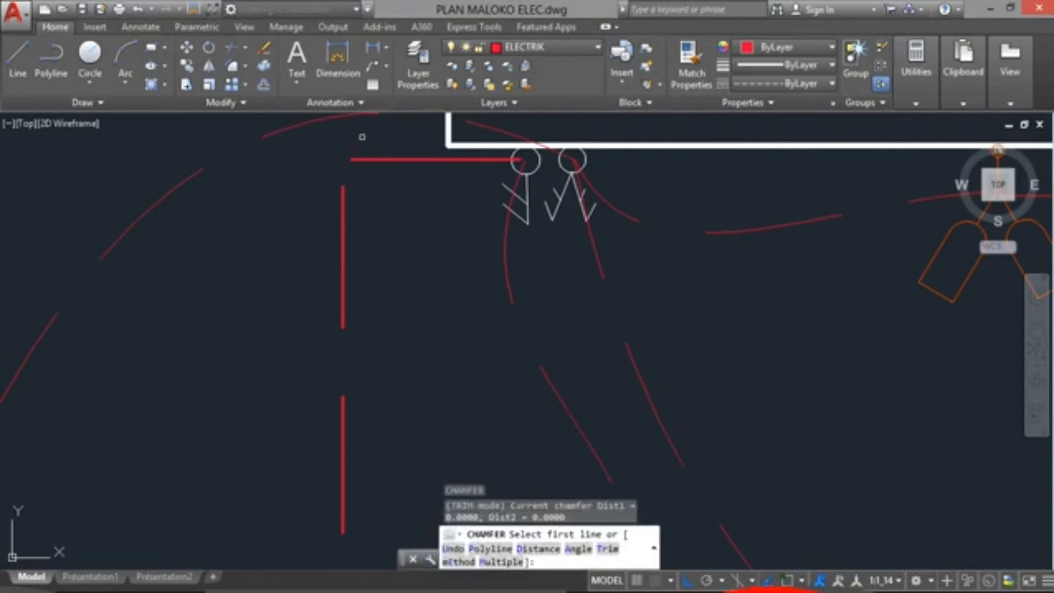
{"action": "left_click", "coordinate": [365, 160]}
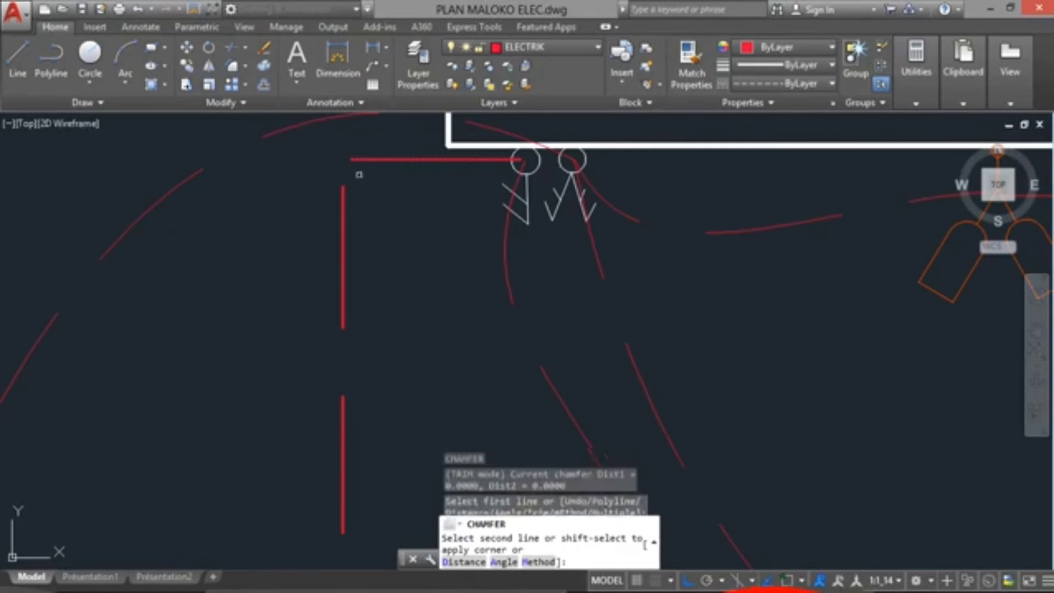
{"action": "left_click", "coordinate": [343, 196]}
{"action": "key", "text": "Escape"}
{"action": "scroll", "coordinate": [406, 225], "scroll_direction": "down", "scroll_amount": 5}
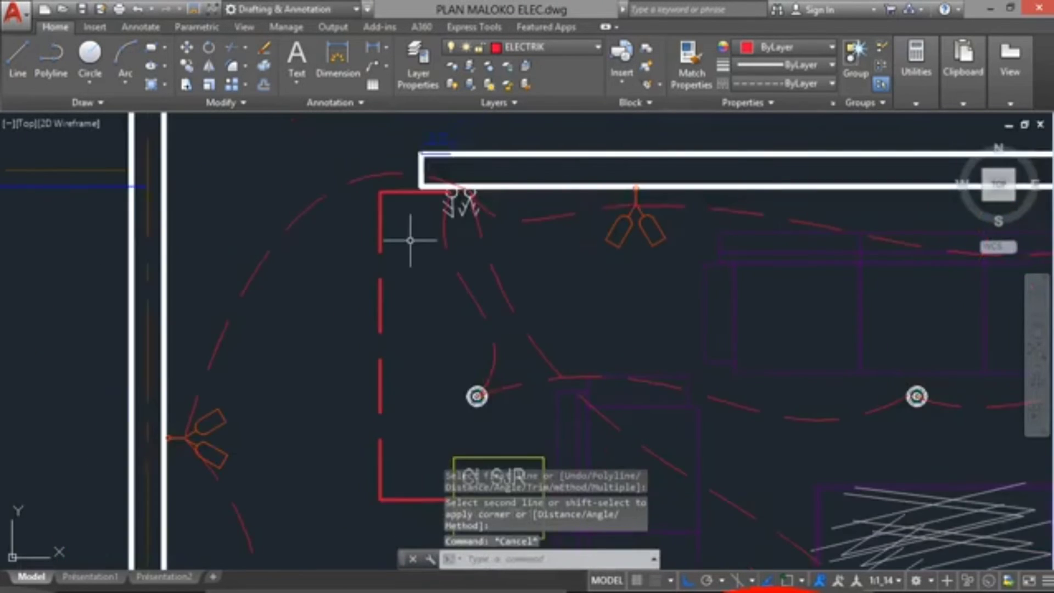
Match the properties of the yellow CL SJR label frame onto the vertical leader line and both of its horizontal segments
{"action": "scroll", "coordinate": [420, 297], "scroll_direction": "up", "scroll_amount": 3}
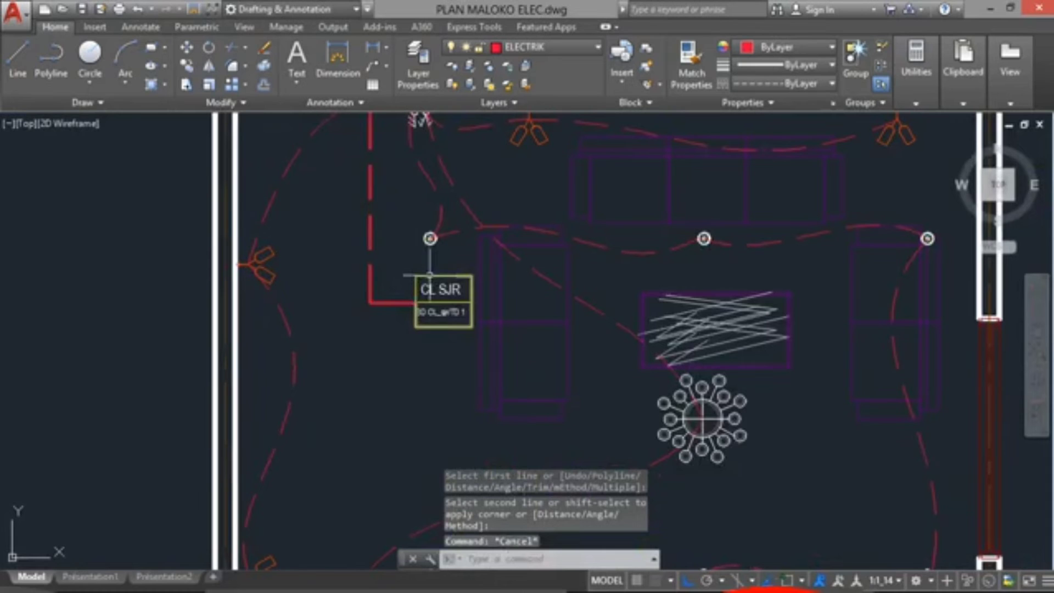
{"action": "left_click", "coordinate": [442, 291]}
{"action": "left_click", "coordinate": [675, 86]}
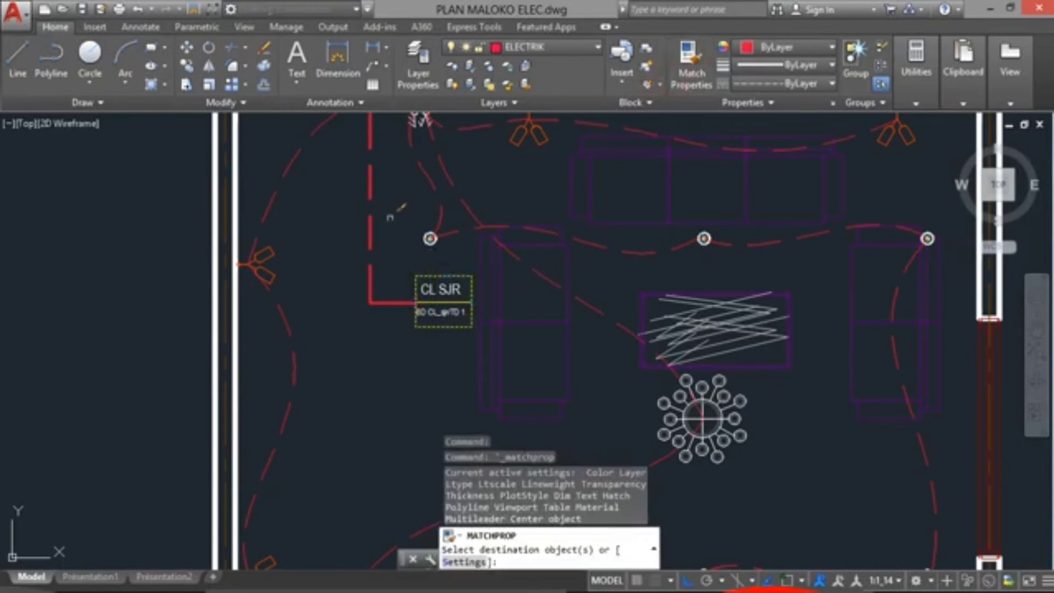
{"action": "scroll", "coordinate": [372, 223], "scroll_direction": "down", "scroll_amount": 4}
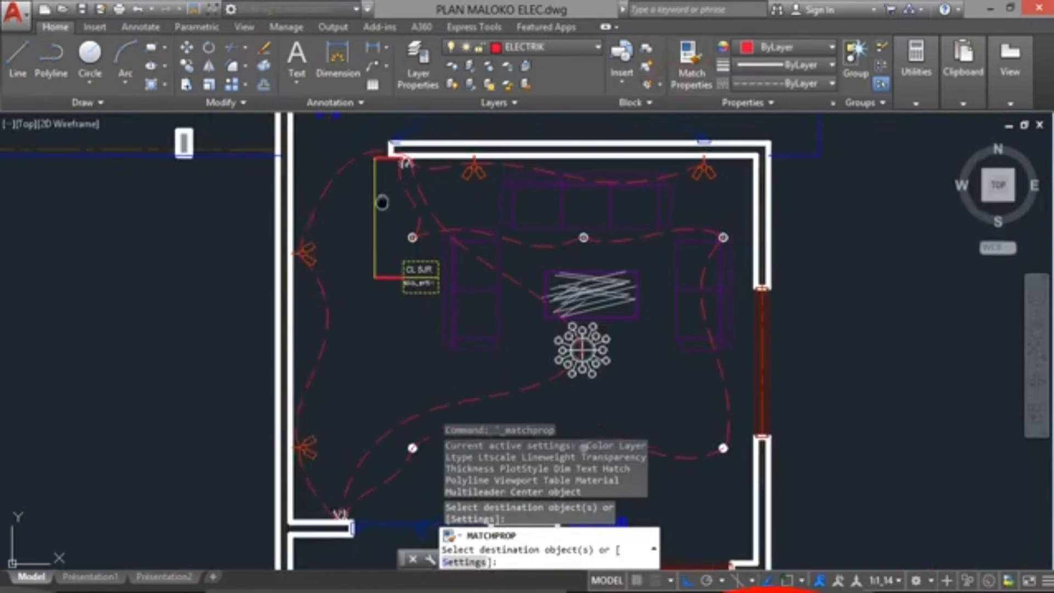
{"action": "scroll", "coordinate": [387, 202], "scroll_direction": "up", "scroll_amount": 6}
{"action": "left_click", "coordinate": [378, 209]}
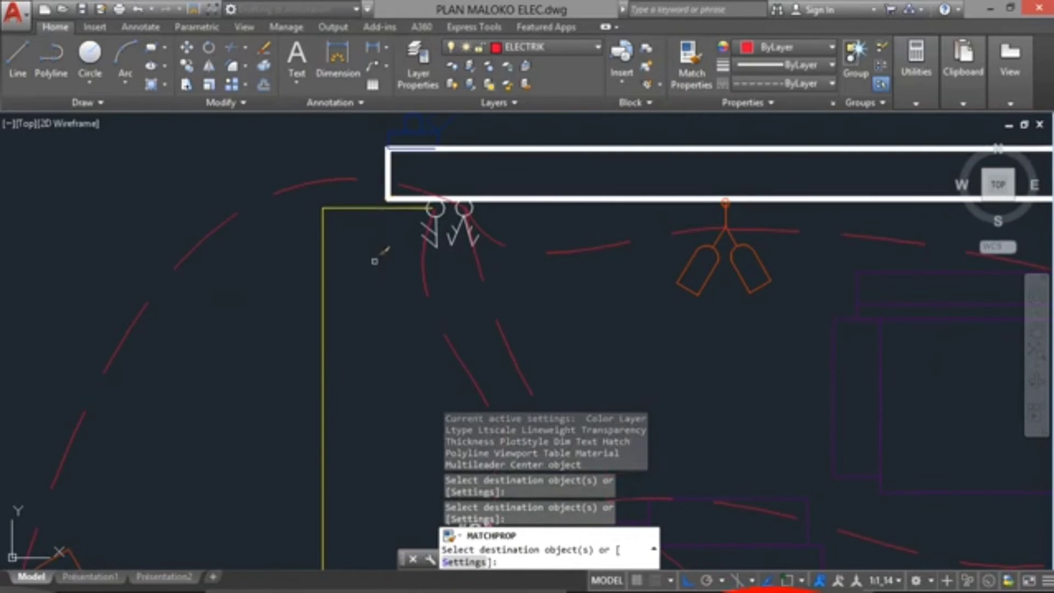
{"action": "scroll", "coordinate": [377, 259], "scroll_direction": "down", "scroll_amount": 4}
{"action": "scroll", "coordinate": [374, 297], "scroll_direction": "up", "scroll_amount": 5}
{"action": "left_click", "coordinate": [373, 283]}
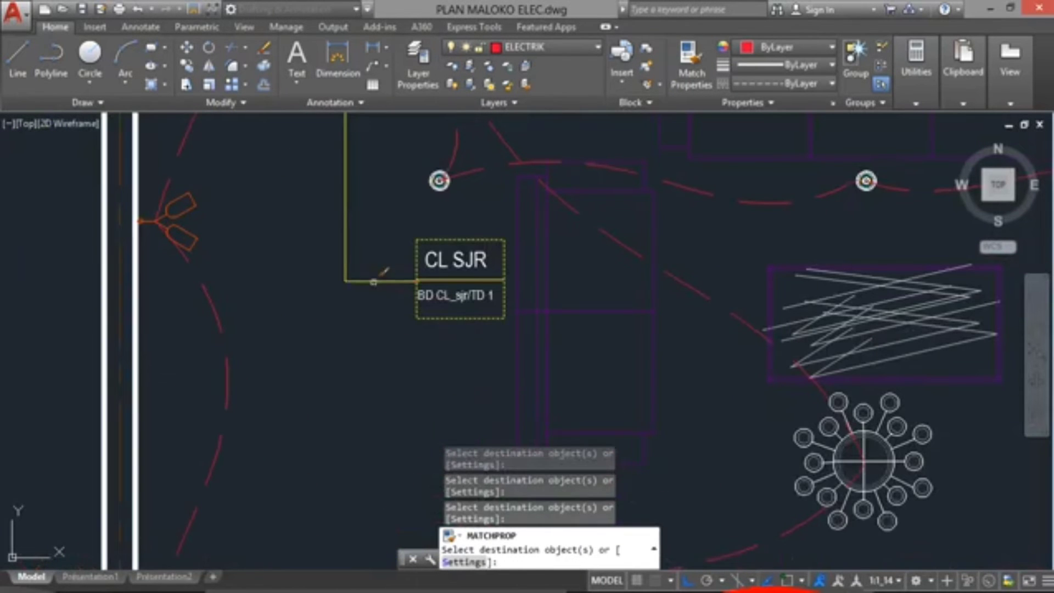
{"action": "key", "text": "Escape"}
Examine the CL SJR label and its leader to the switches against the rest of the living-room lighting circuit
{"action": "scroll", "coordinate": [364, 353], "scroll_direction": "down", "scroll_amount": 5}
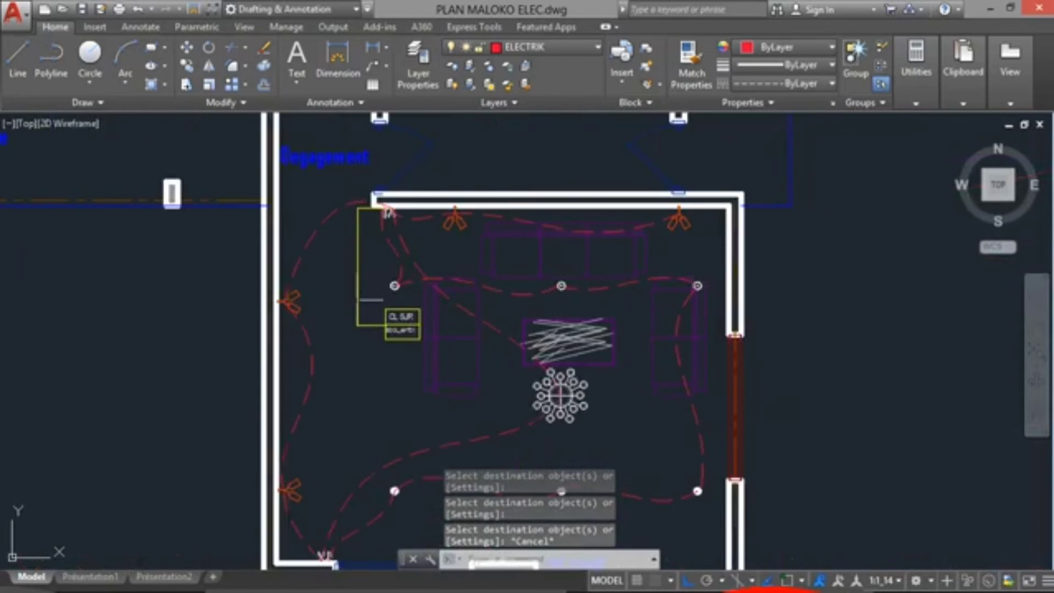
{"action": "scroll", "coordinate": [383, 224], "scroll_direction": "up", "scroll_amount": 5}
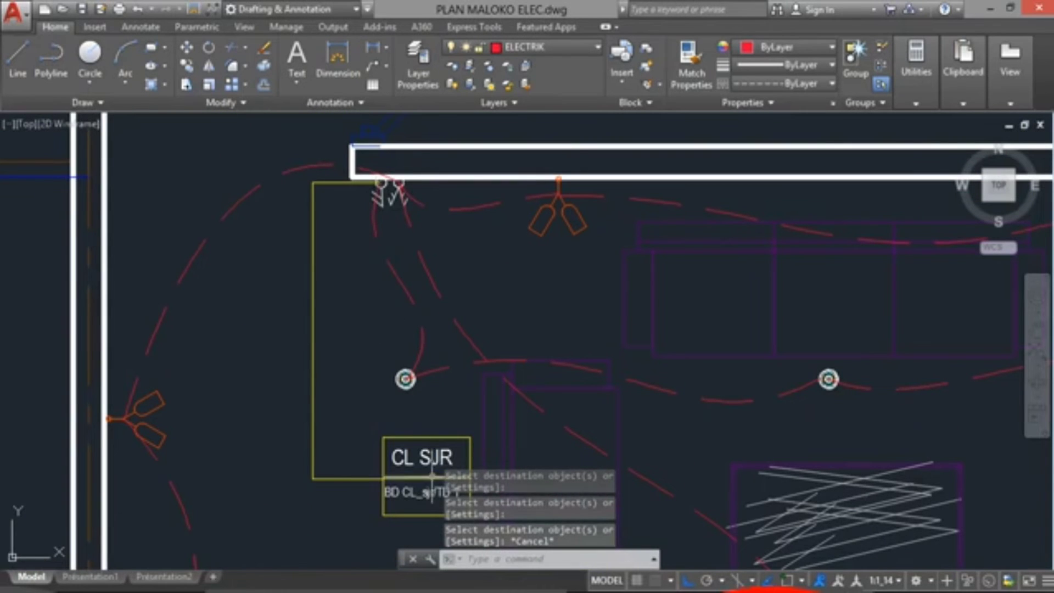
{"action": "scroll", "coordinate": [376, 373], "scroll_direction": "down", "scroll_amount": 3}
{"action": "scroll", "coordinate": [349, 483], "scroll_direction": "down", "scroll_amount": 2}
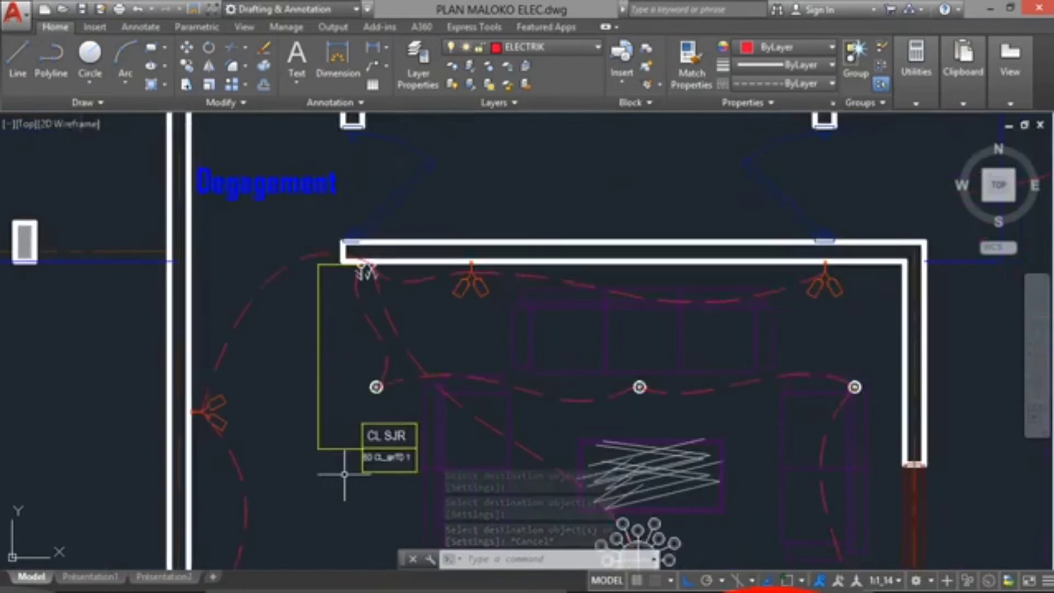
{"action": "middle_click_drag", "start_coordinate": [352, 505], "coordinate": [362, 406]}
{"action": "scroll", "coordinate": [365, 389], "scroll_direction": "down", "scroll_amount": 2}
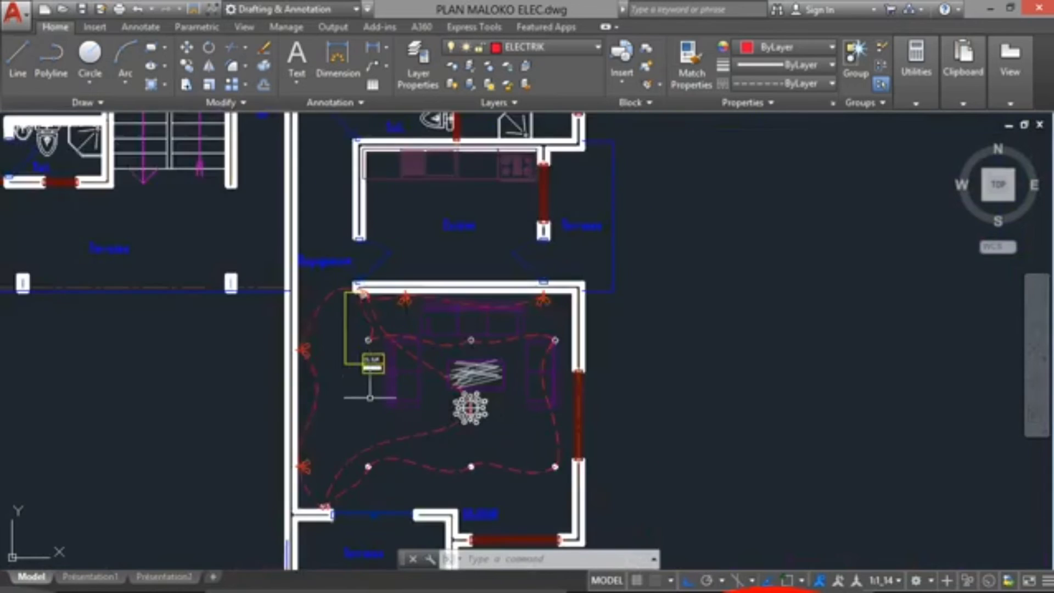
{"action": "scroll", "coordinate": [365, 403], "scroll_direction": "up", "scroll_amount": 4}
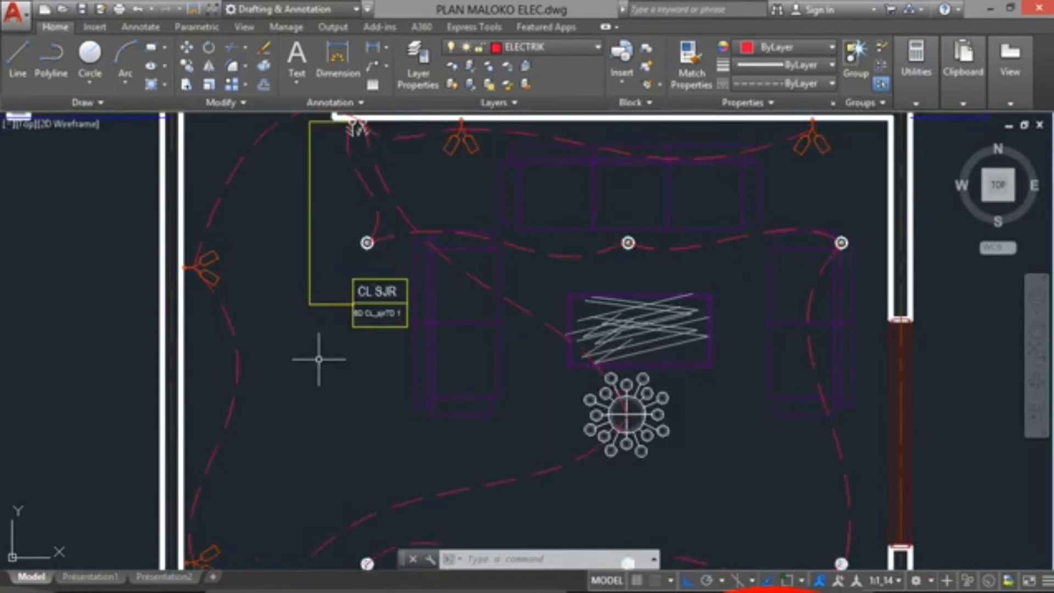
{"action": "scroll", "coordinate": [318, 355], "scroll_direction": "down", "scroll_amount": 2}
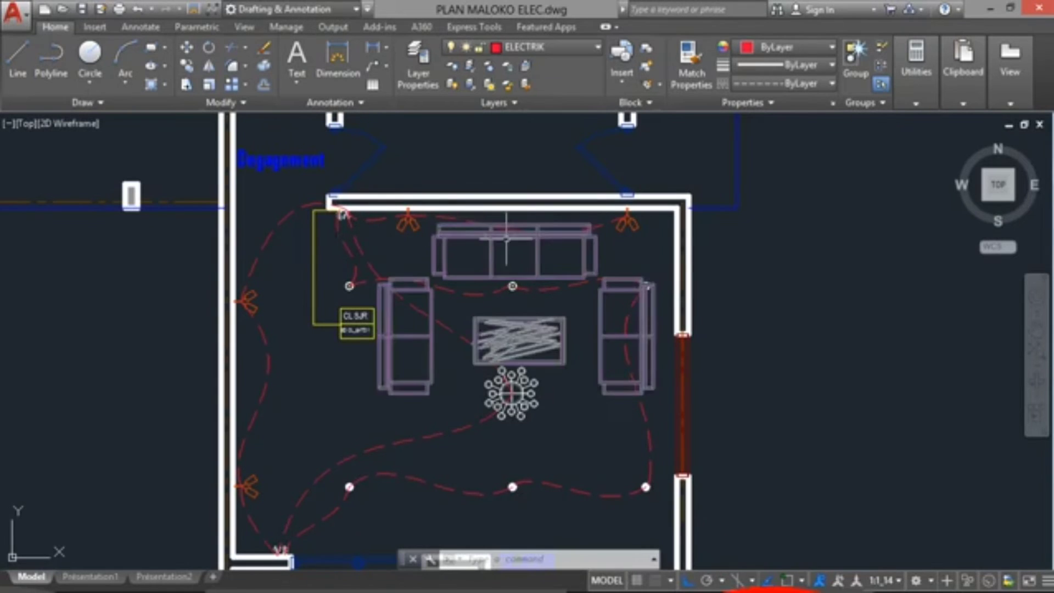
{"action": "scroll", "coordinate": [334, 350], "scroll_direction": "up", "scroll_amount": 2}
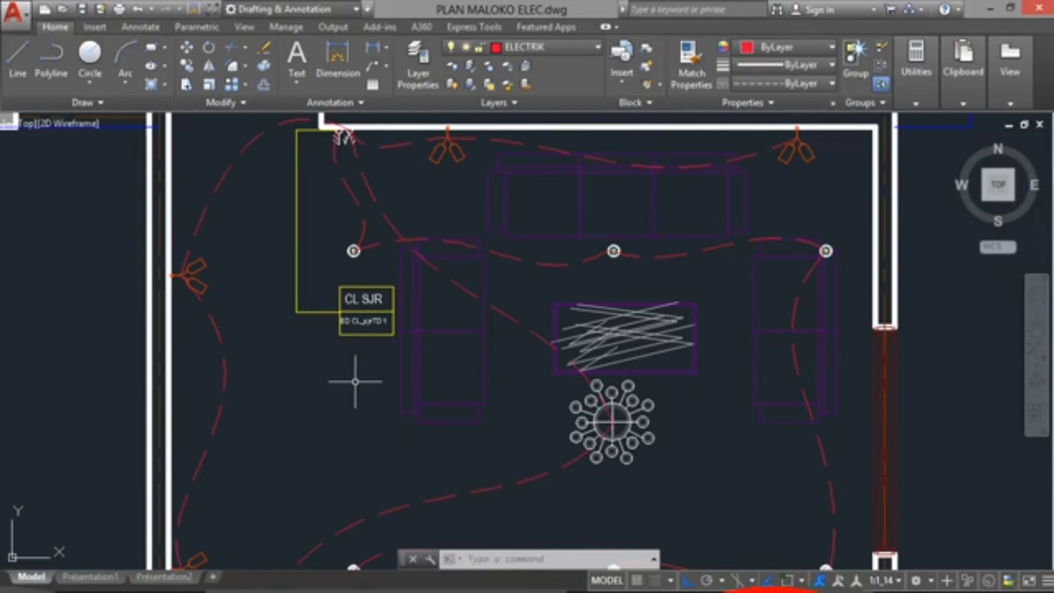
{"action": "scroll", "coordinate": [429, 369], "scroll_direction": "down", "scroll_amount": 4}
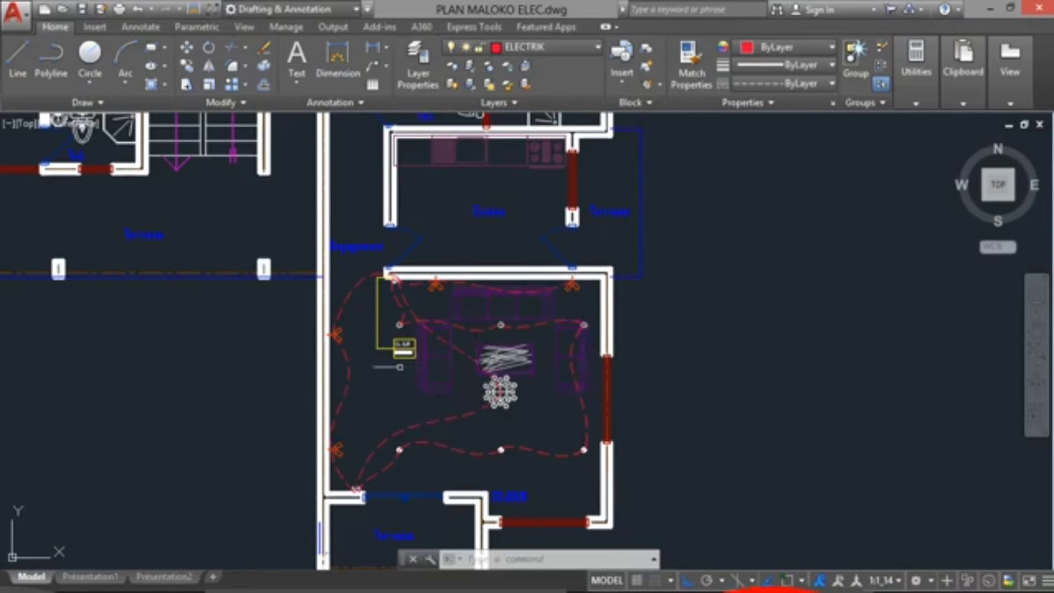
{"action": "scroll", "coordinate": [403, 348], "scroll_direction": "up", "scroll_amount": 5}
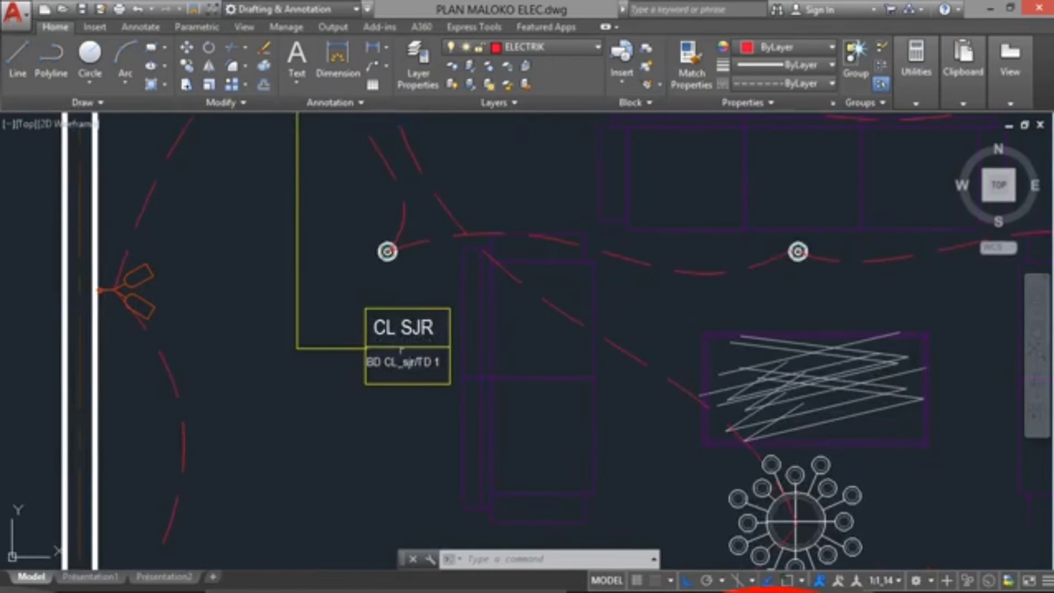
{"action": "scroll", "coordinate": [402, 427], "scroll_direction": "down", "scroll_amount": 5}
{"action": "scroll", "coordinate": [379, 417], "scroll_direction": "up", "scroll_amount": 2}
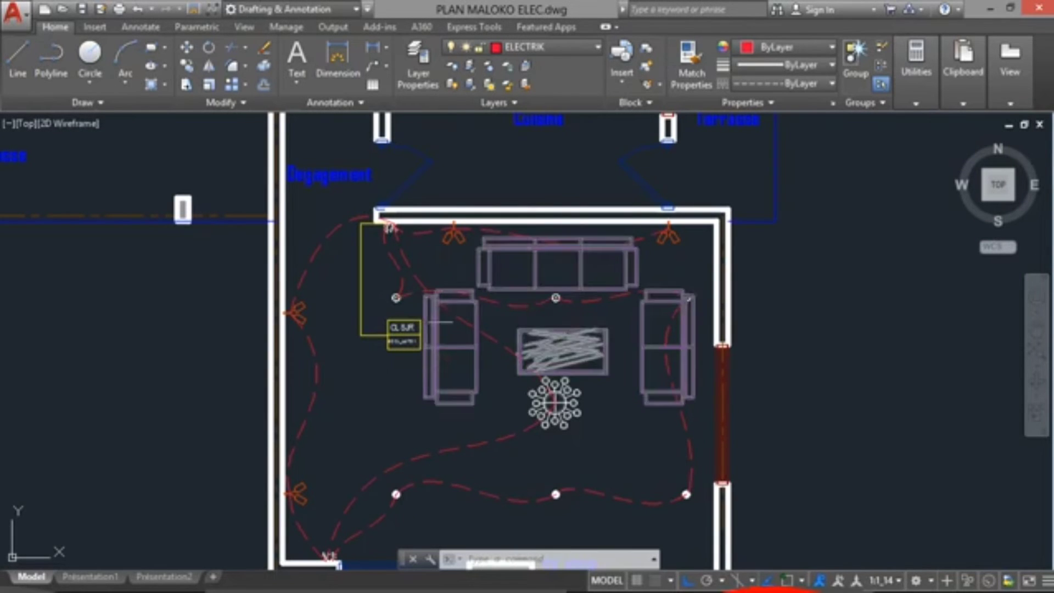
Copy the CL SJR label with its texts and short horizontal leader segment, ortho off, to the free area southeast of the chandelier
{"action": "scroll", "coordinate": [420, 317], "scroll_direction": "up", "scroll_amount": 5}
{"action": "left_click", "coordinate": [427, 301]}
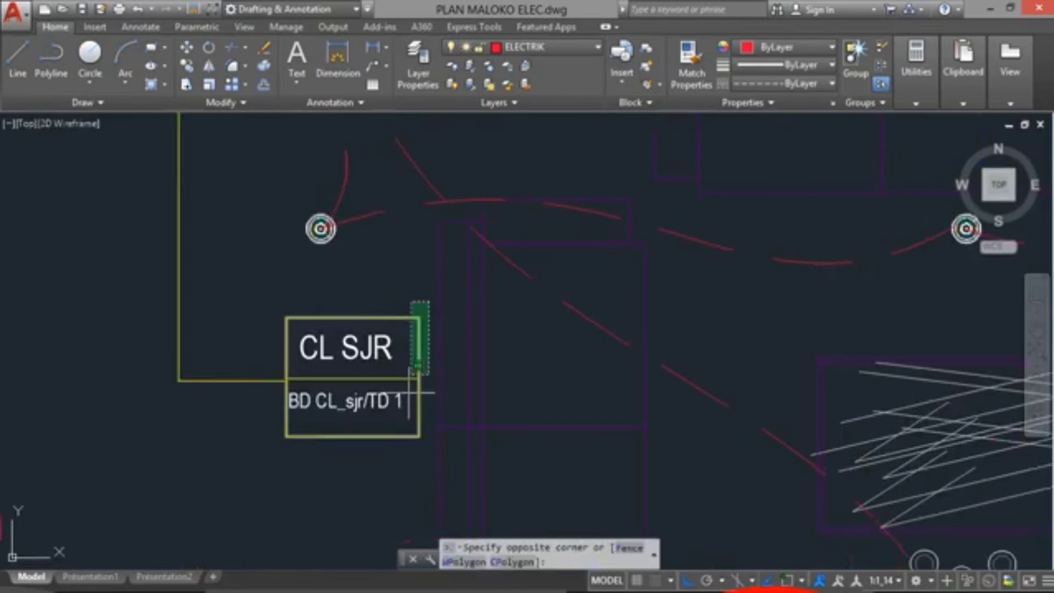
{"action": "left_click", "coordinate": [281, 493]}
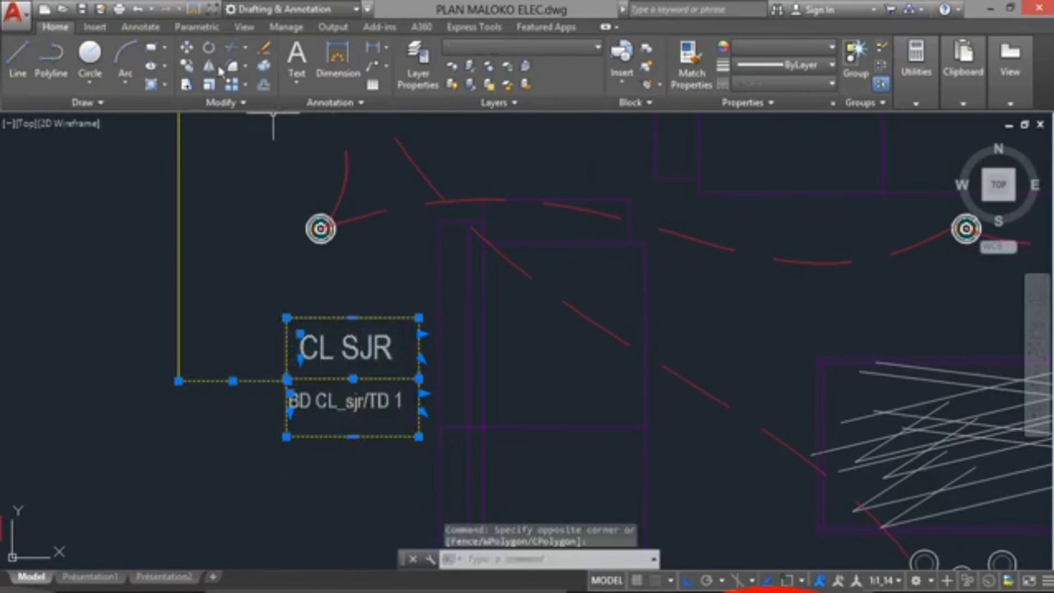
{"action": "left_click", "coordinate": [186, 67]}
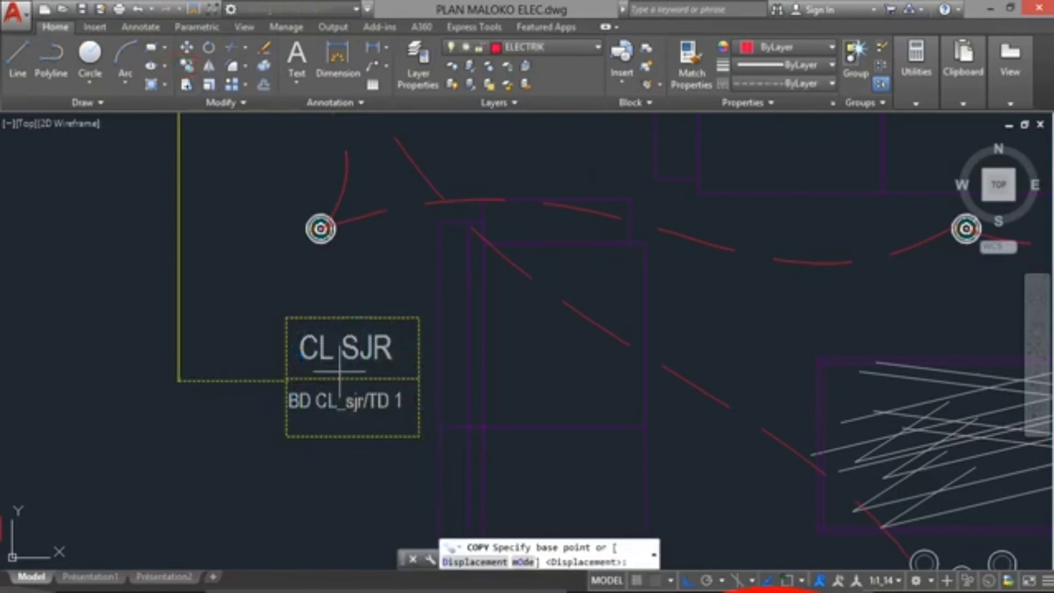
{"action": "left_click", "coordinate": [352, 384]}
{"action": "scroll", "coordinate": [352, 486], "scroll_direction": "down", "scroll_amount": 8}
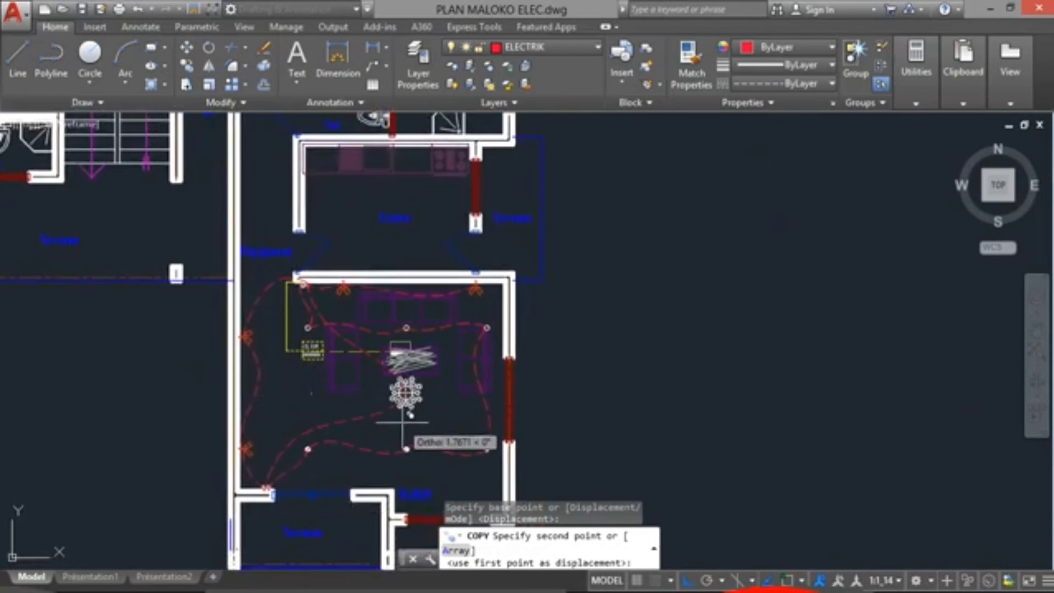
{"action": "left_click", "coordinate": [690, 582]}
{"action": "scroll", "coordinate": [445, 425], "scroll_direction": "up", "scroll_amount": 2}
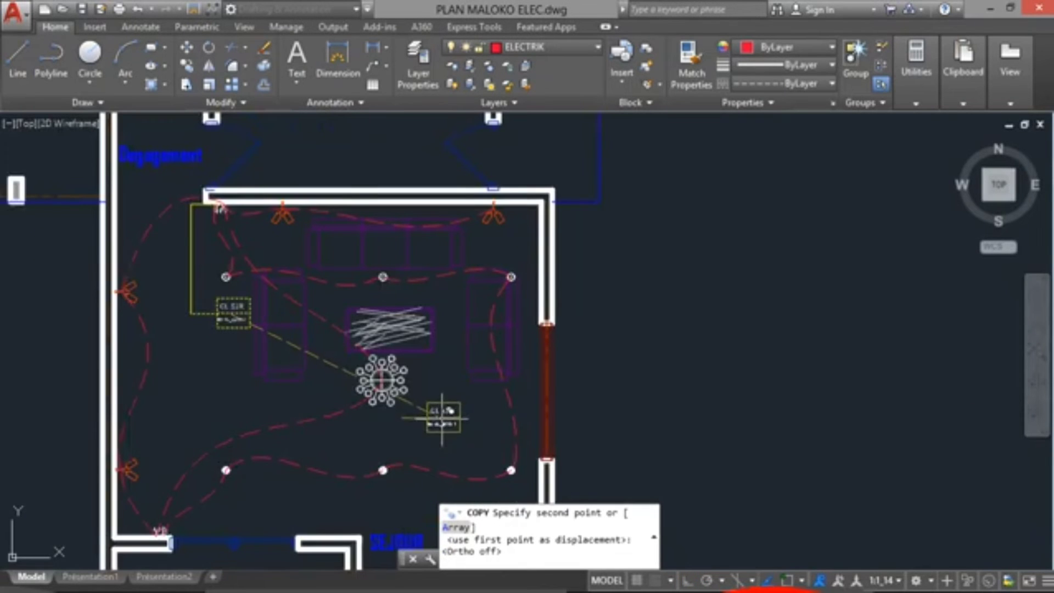
{"action": "scroll", "coordinate": [445, 413], "scroll_direction": "up", "scroll_amount": 4}
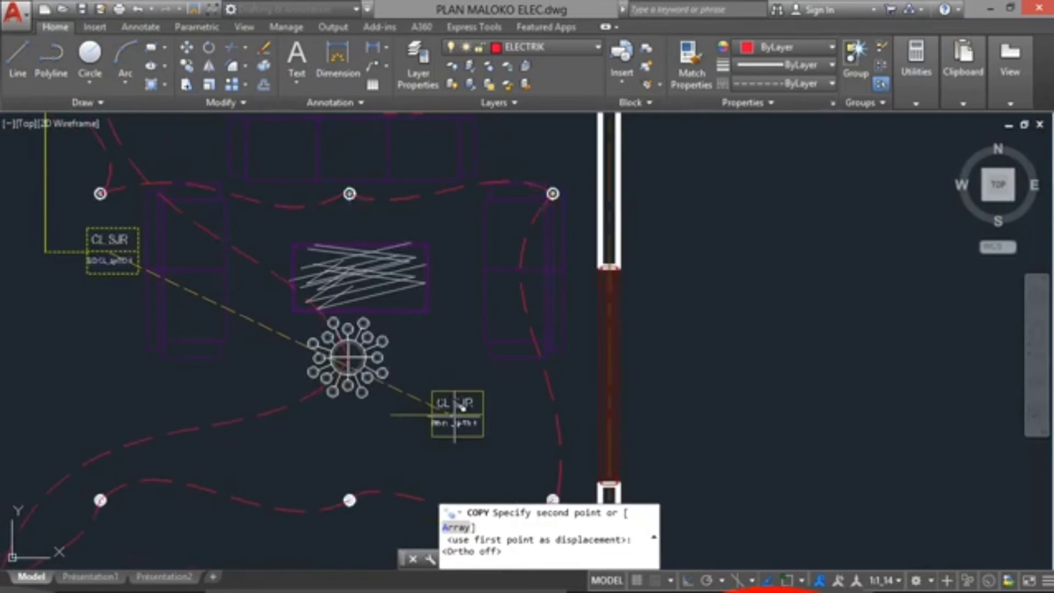
{"action": "scroll", "coordinate": [446, 424], "scroll_direction": "down", "scroll_amount": 2}
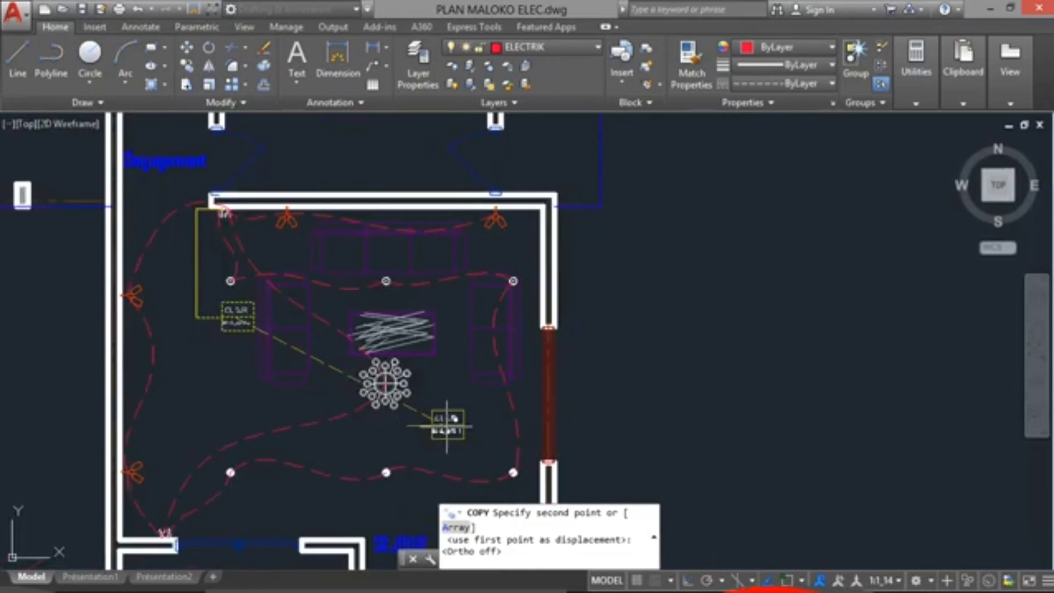
{"action": "scroll", "coordinate": [225, 251], "scroll_direction": "up", "scroll_amount": 5}
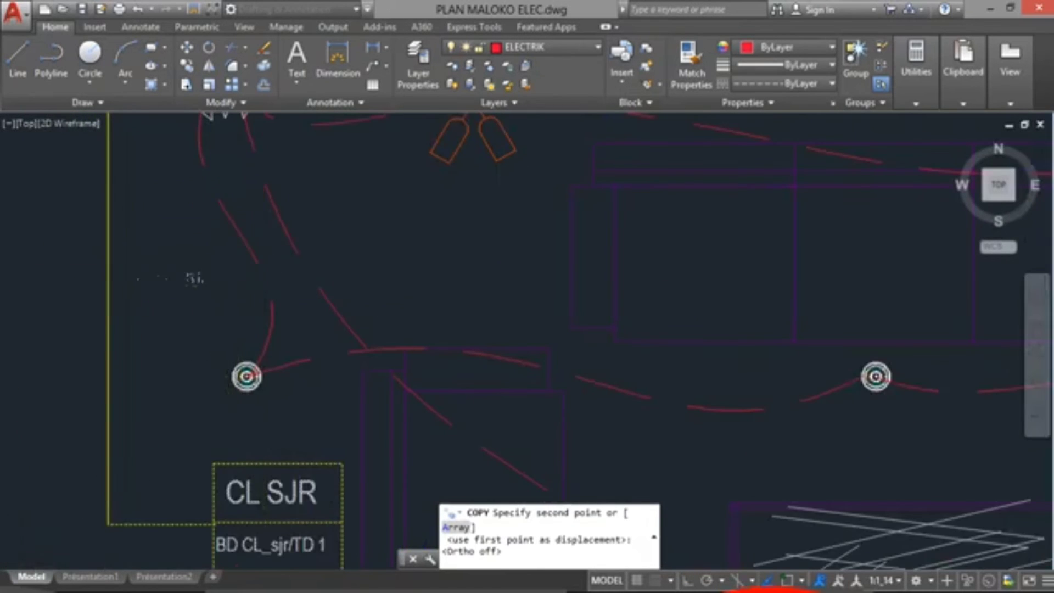
{"action": "scroll", "coordinate": [193, 277], "scroll_direction": "down", "scroll_amount": 5}
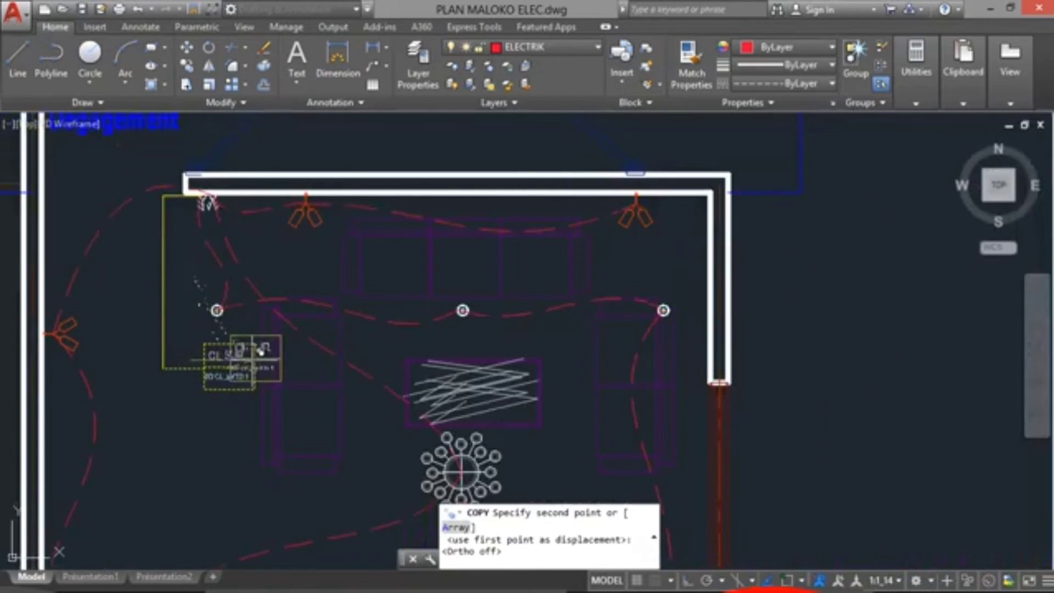
{"action": "middle_click_drag", "start_coordinate": [562, 443], "coordinate": [483, 343]}
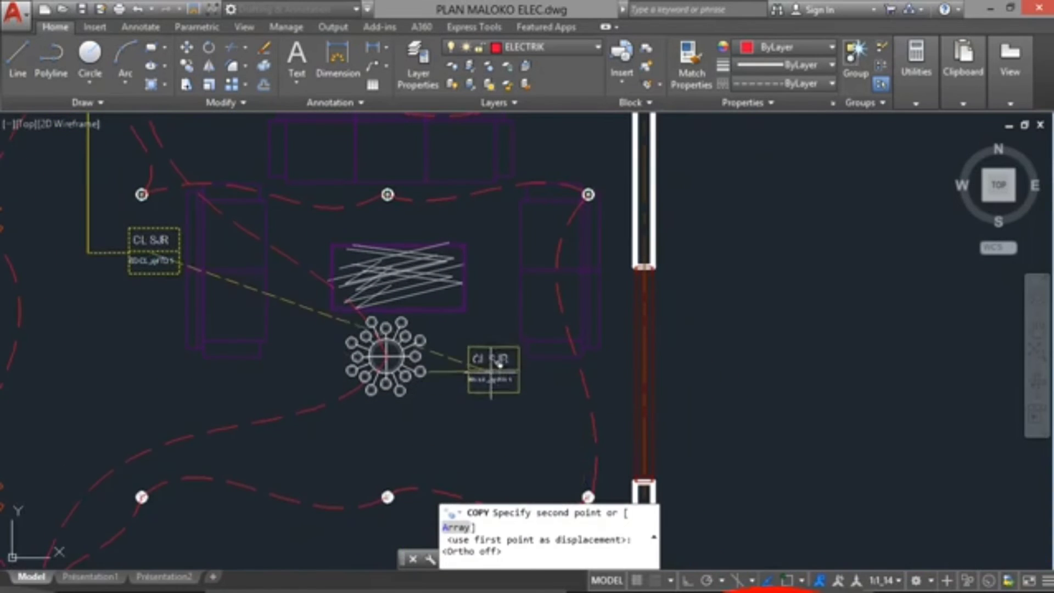
{"action": "left_click", "coordinate": [517, 413]}
{"action": "key", "text": "Escape"}
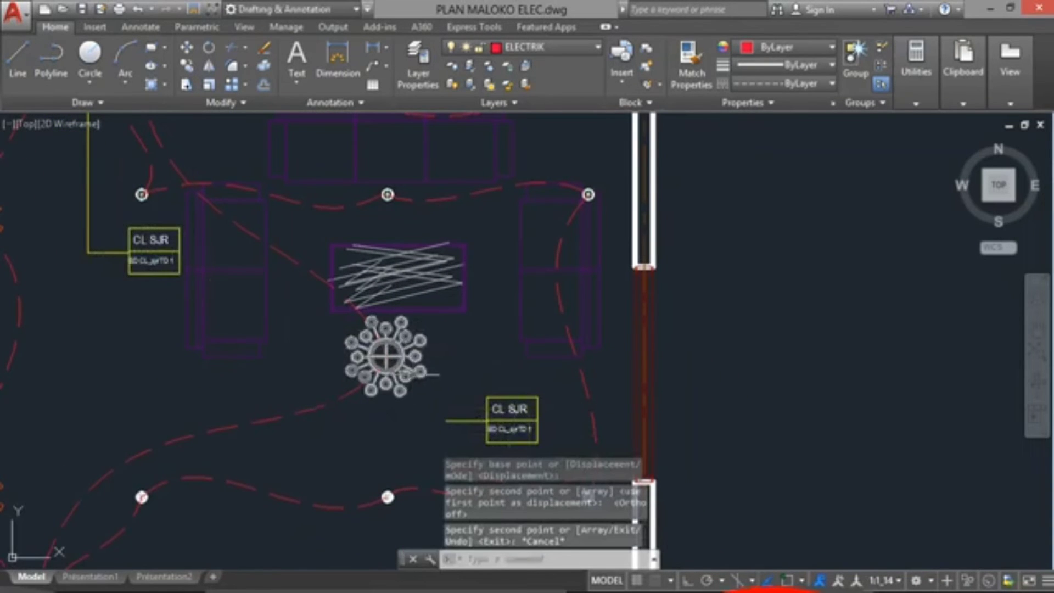
Change the upper text of the label beside the left sofa to "SP SJR"
{"action": "scroll", "coordinate": [162, 350], "scroll_direction": "down", "scroll_amount": 2}
{"action": "scroll", "coordinate": [161, 349], "scroll_direction": "down", "scroll_amount": 2}
{"action": "scroll", "coordinate": [160, 330], "scroll_direction": "up", "scroll_amount": 5}
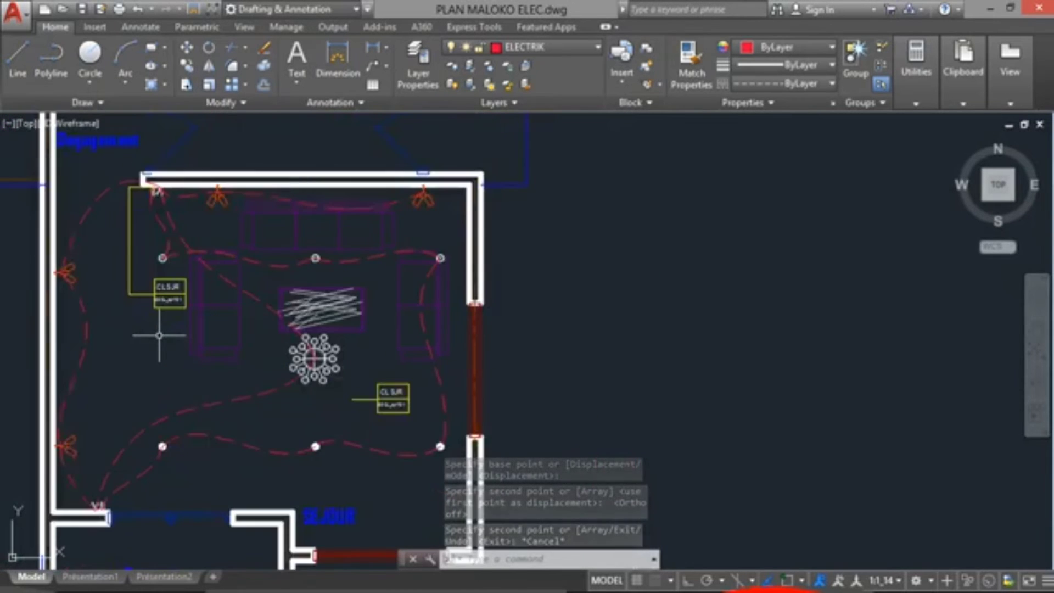
{"action": "scroll", "coordinate": [165, 269], "scroll_direction": "up", "scroll_amount": 4}
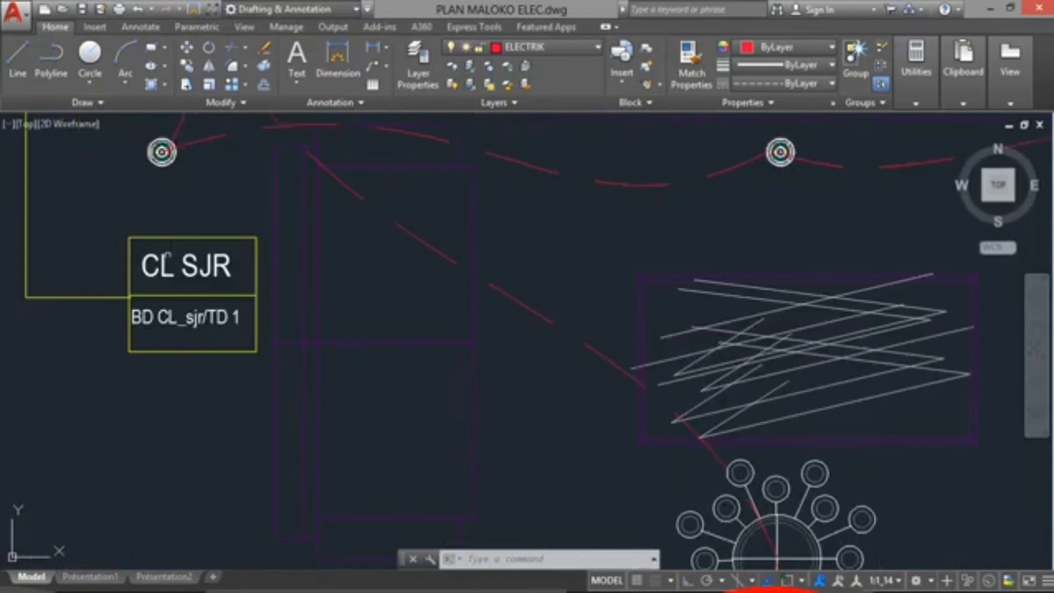
{"action": "double_click", "coordinate": [165, 269]}
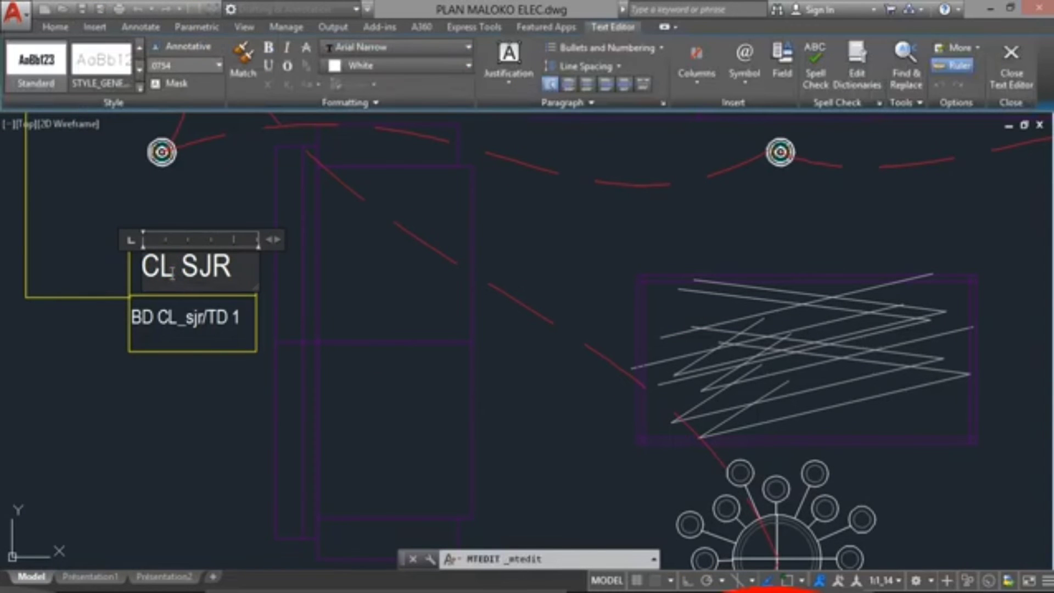
{"action": "key", "text": "Delete"}
{"action": "key", "text": "Delete"}
{"action": "key", "text": "Delete"}
{"action": "type", "text": "SP"}
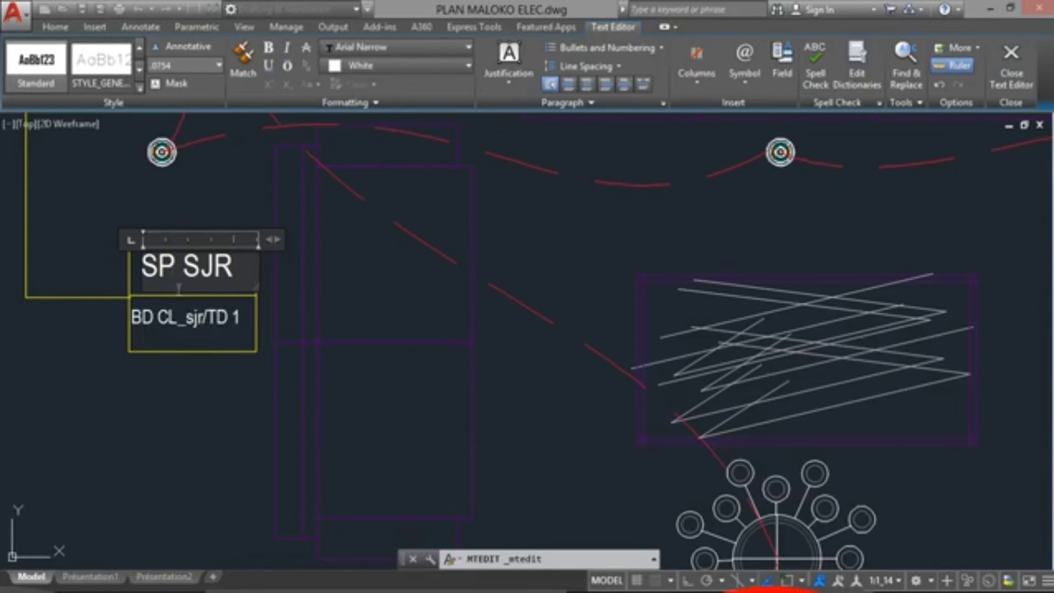
{"action": "left_click", "coordinate": [177, 317]}
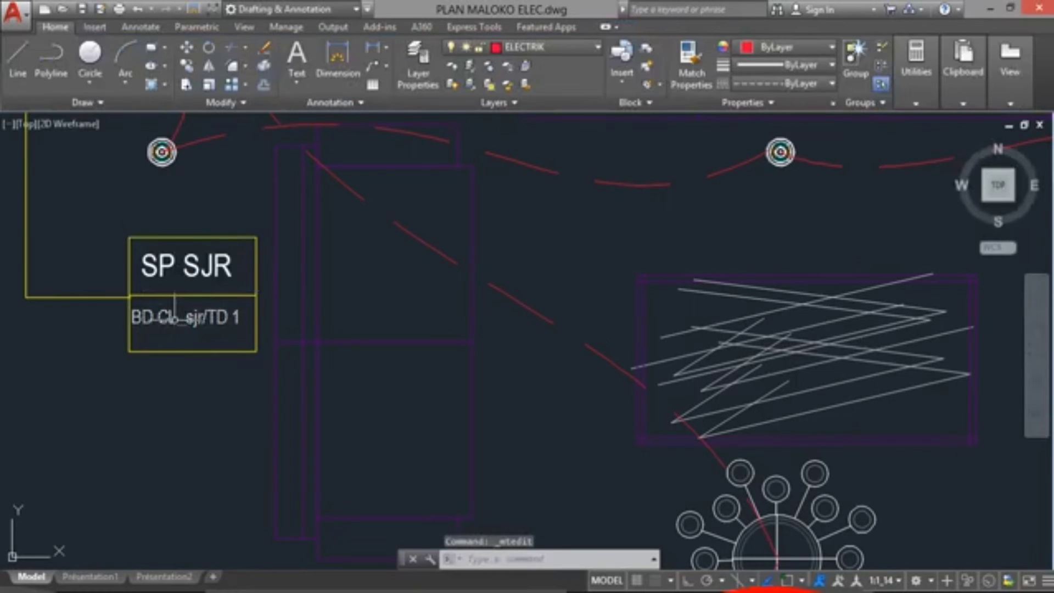
Change the lower text of the SP SJR label to "BD Sp_sjr/TD 1"
{"action": "left_click", "coordinate": [174, 318]}
{"action": "double_click", "coordinate": [181, 317]}
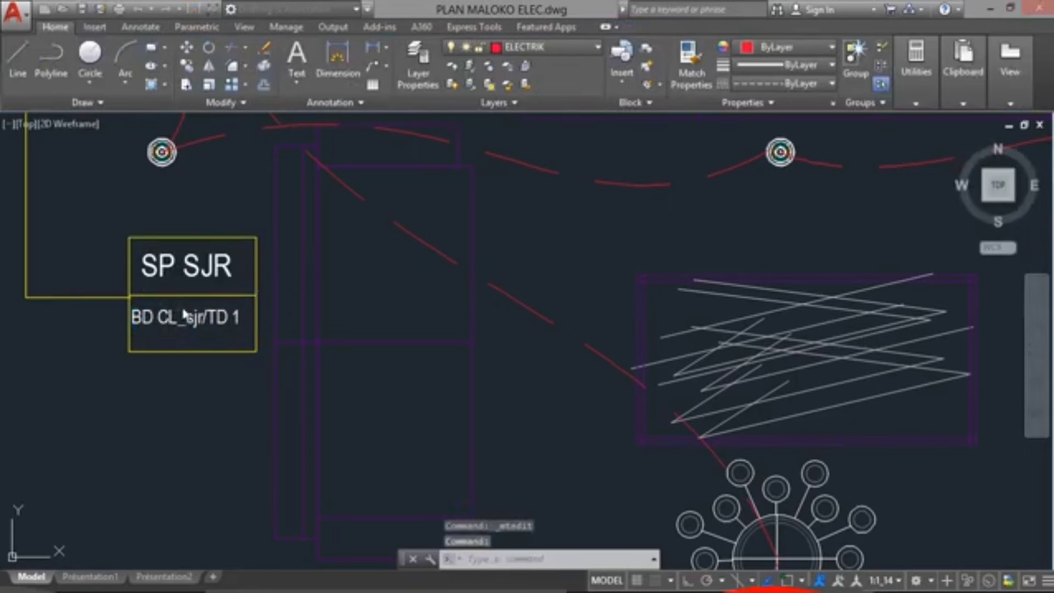
{"action": "key", "text": "BackSpace"}
{"action": "key", "text": "BackSpace"}
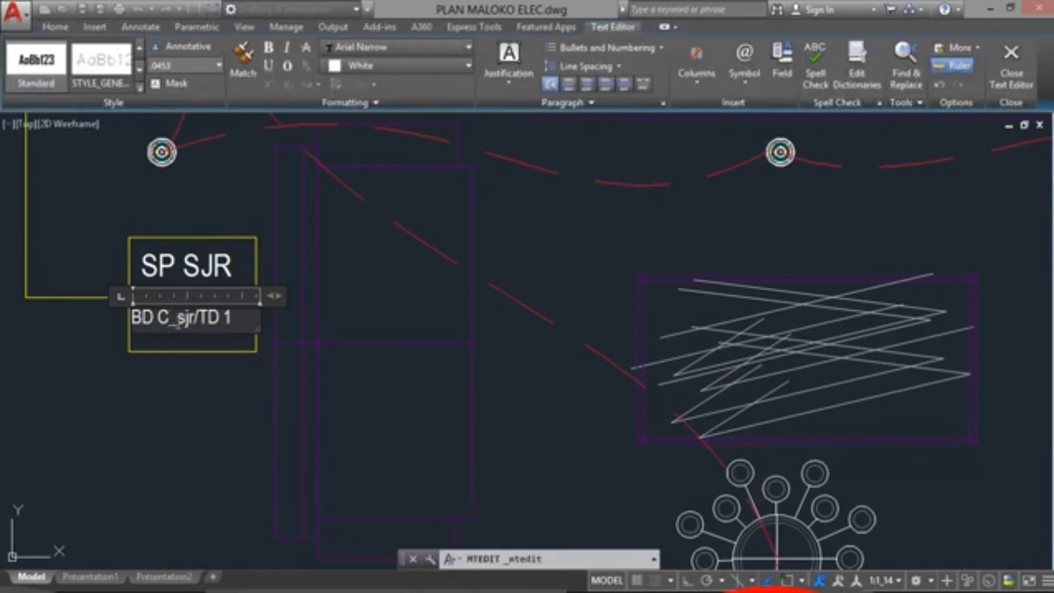
{"action": "type", "text": "S"}
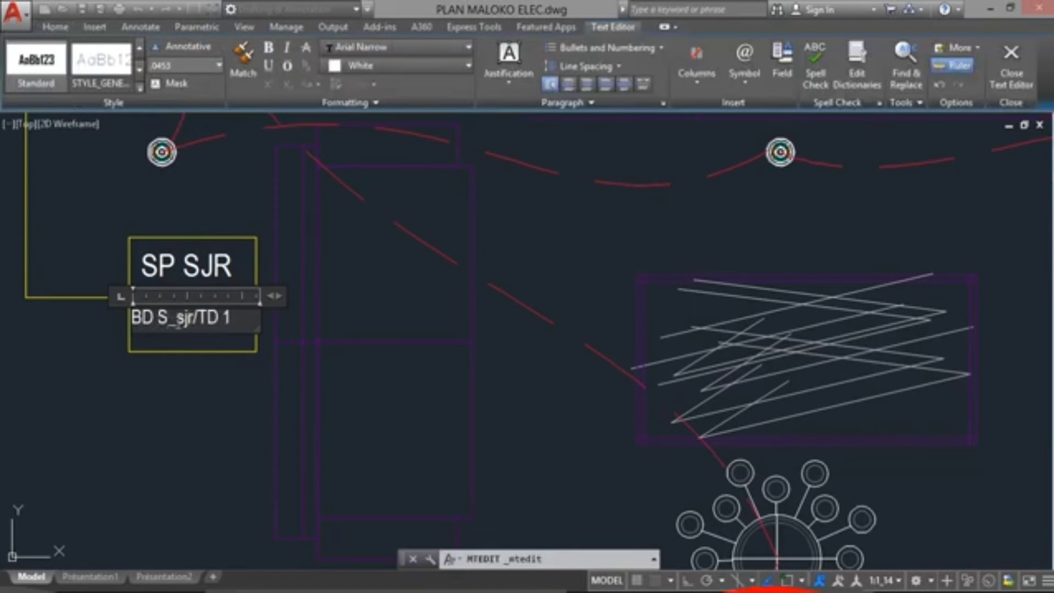
{"action": "type", "text": "p"}
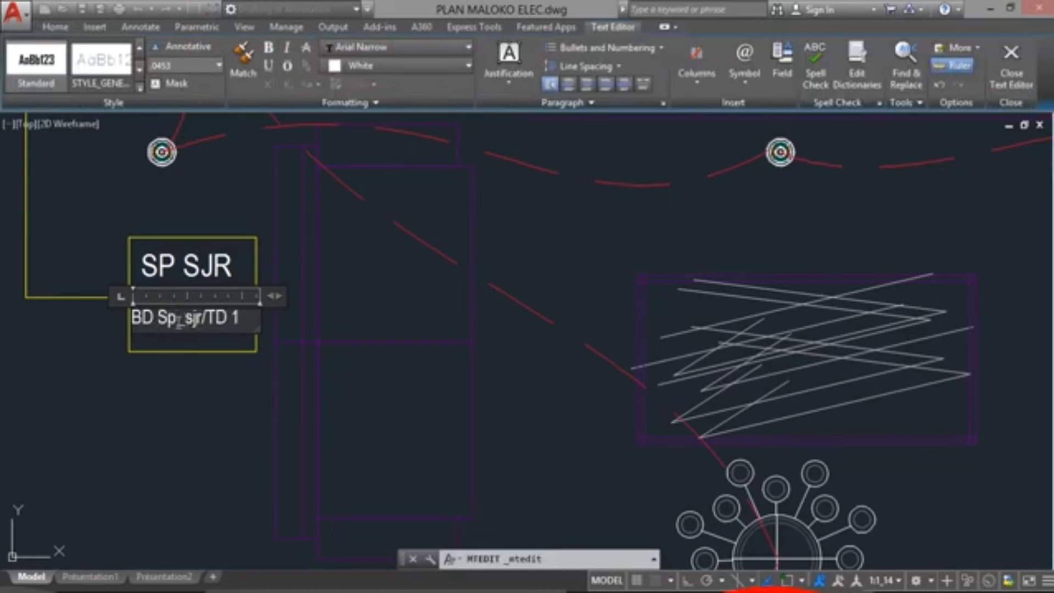
{"action": "left_click", "coordinate": [345, 344]}
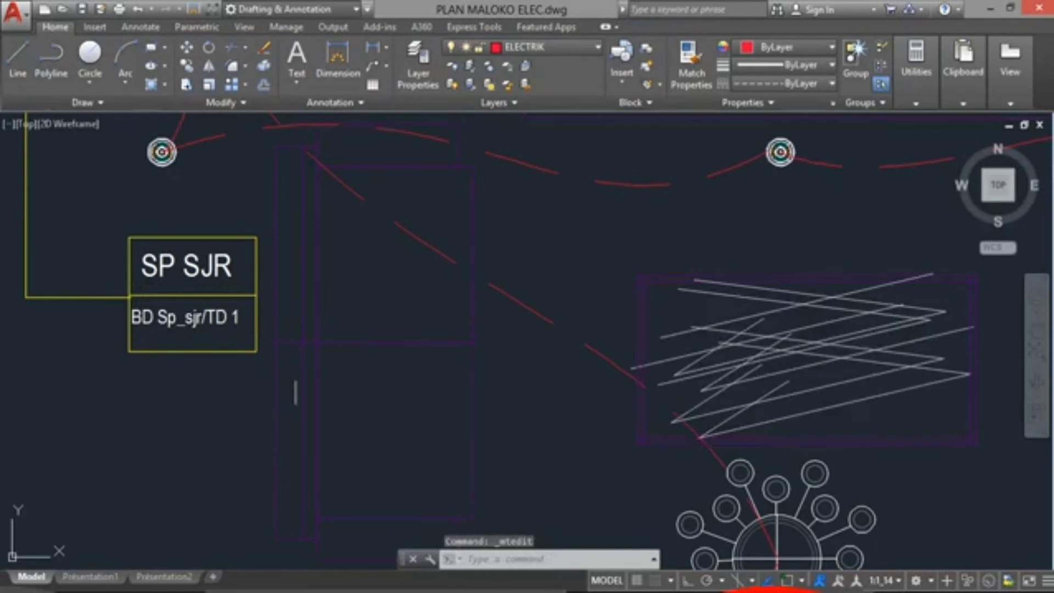
{"action": "scroll", "coordinate": [289, 370], "scroll_direction": "down", "scroll_amount": 2}
{"action": "scroll", "coordinate": [289, 371], "scroll_direction": "down", "scroll_amount": 3}
{"action": "middle_click_drag", "start_coordinate": [530, 464], "coordinate": [409, 381]}
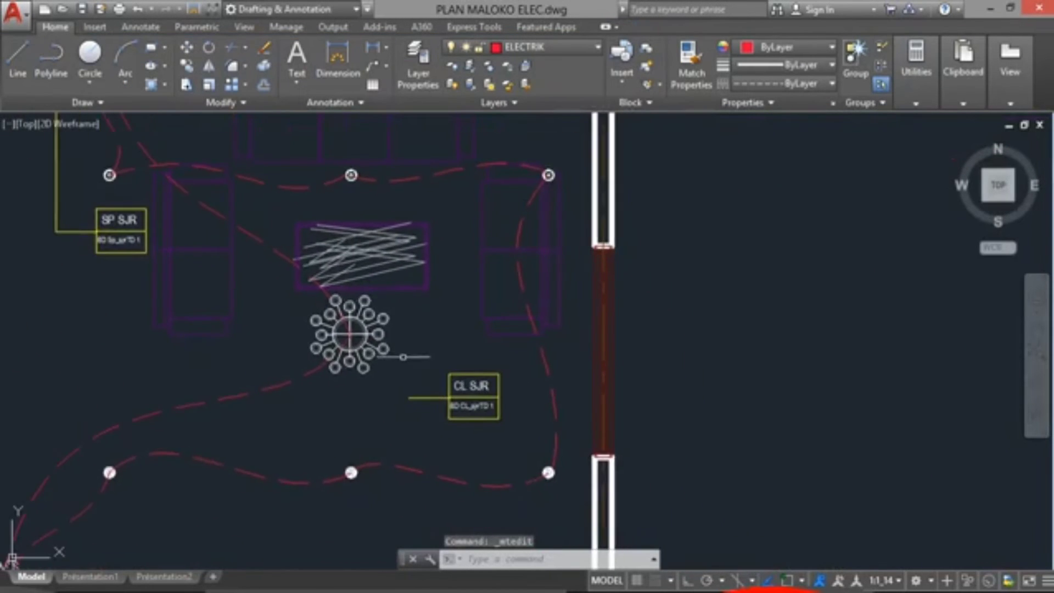
{"action": "left_click", "coordinate": [416, 398]}
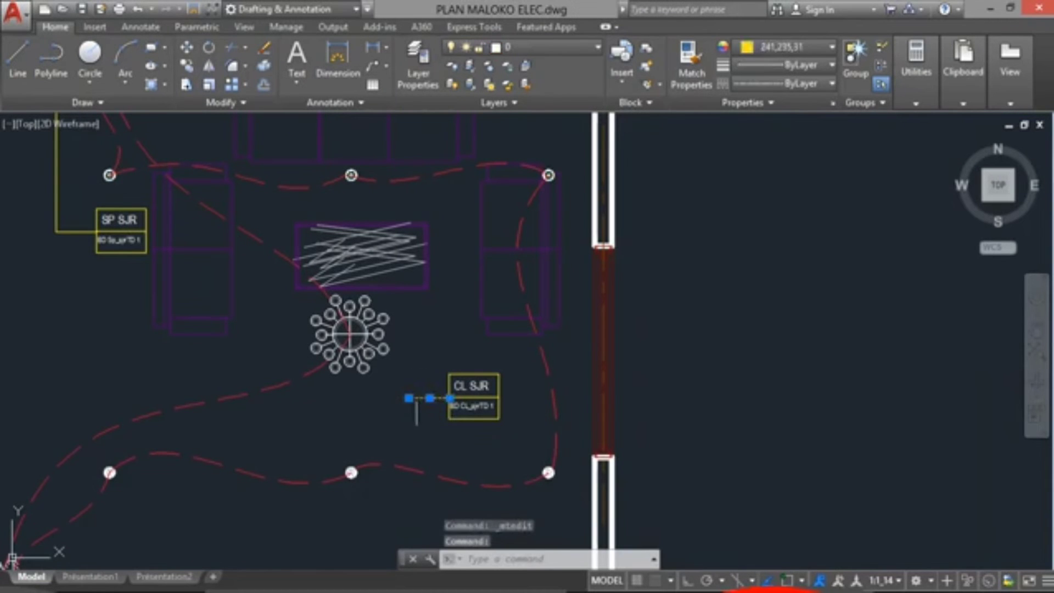
{"action": "left_click", "coordinate": [408, 397]}
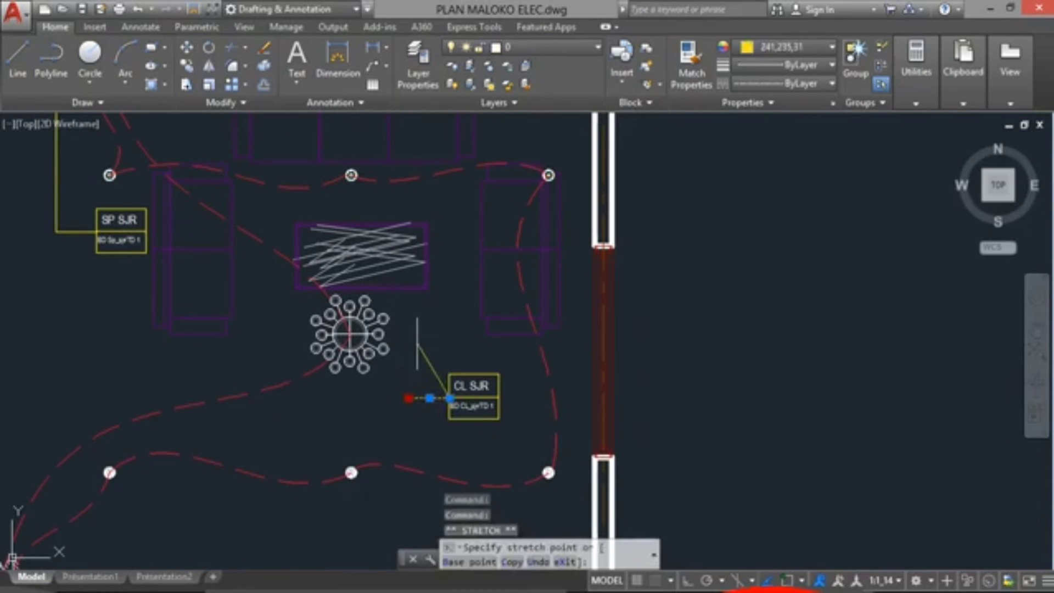
{"action": "left_click", "coordinate": [408, 397]}
{"action": "key", "text": "Escape"}
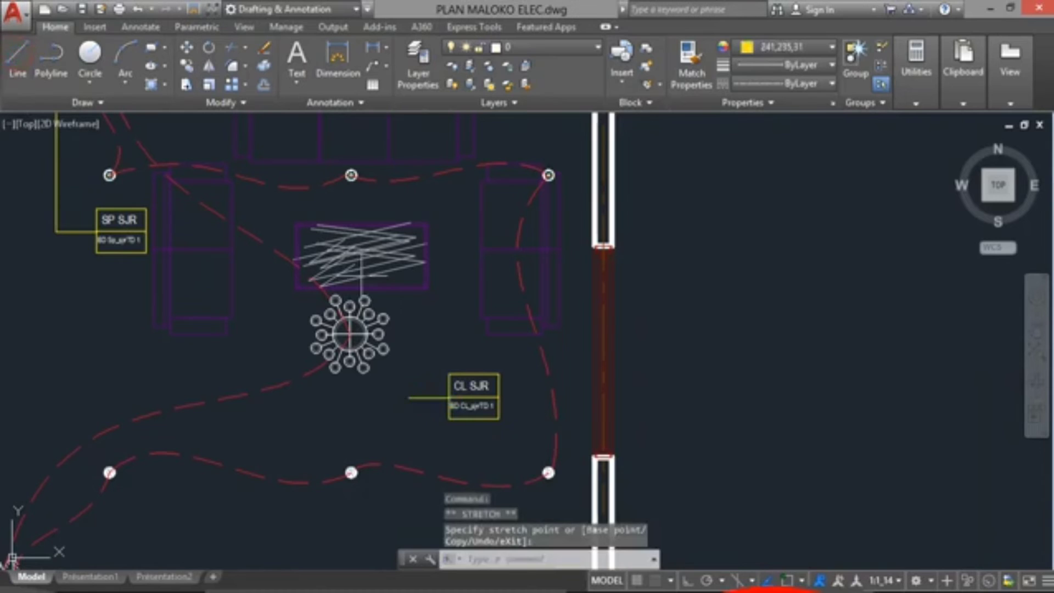
Draw a leader with ortho on from the free end of the CL SJR label's short segment, vertically up and horizontally to the chandelier
{"action": "type", "text": "l"}
{"action": "key", "text": "Return"}
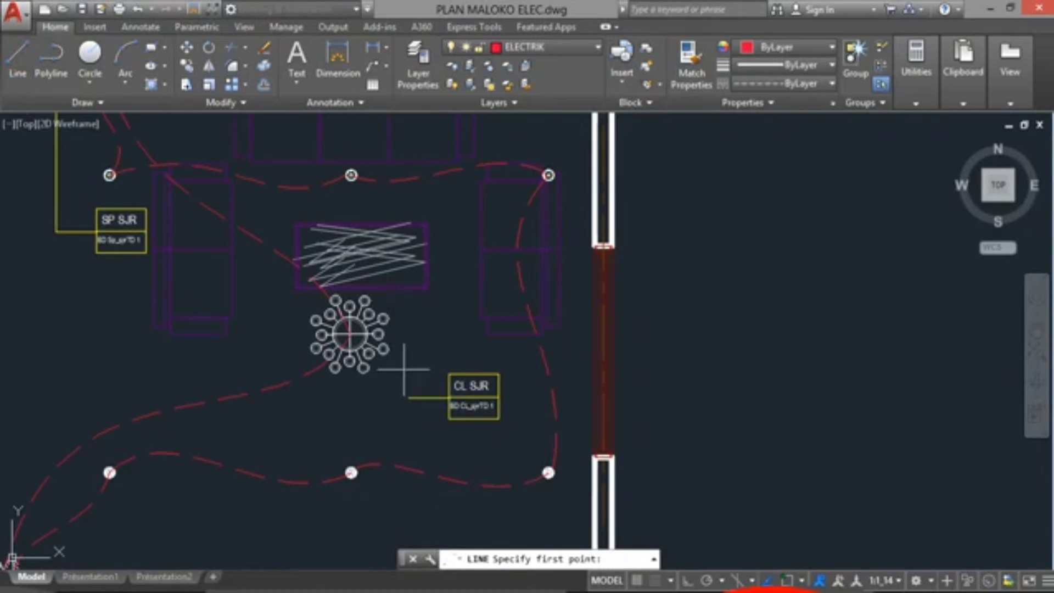
{"action": "left_click", "coordinate": [410, 398]}
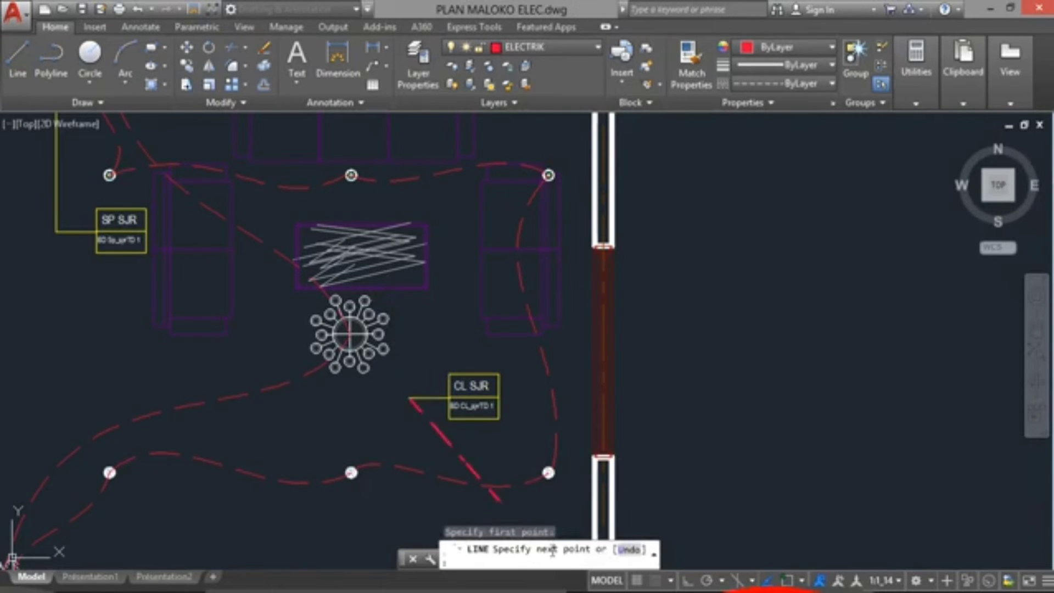
{"action": "left_click", "coordinate": [689, 583]}
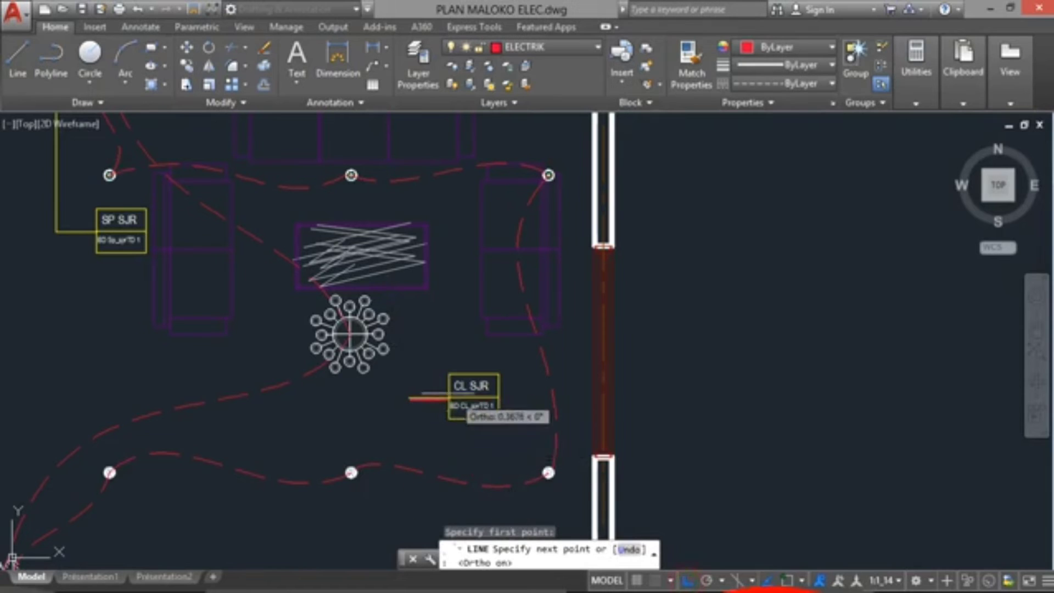
{"action": "left_click", "coordinate": [409, 334]}
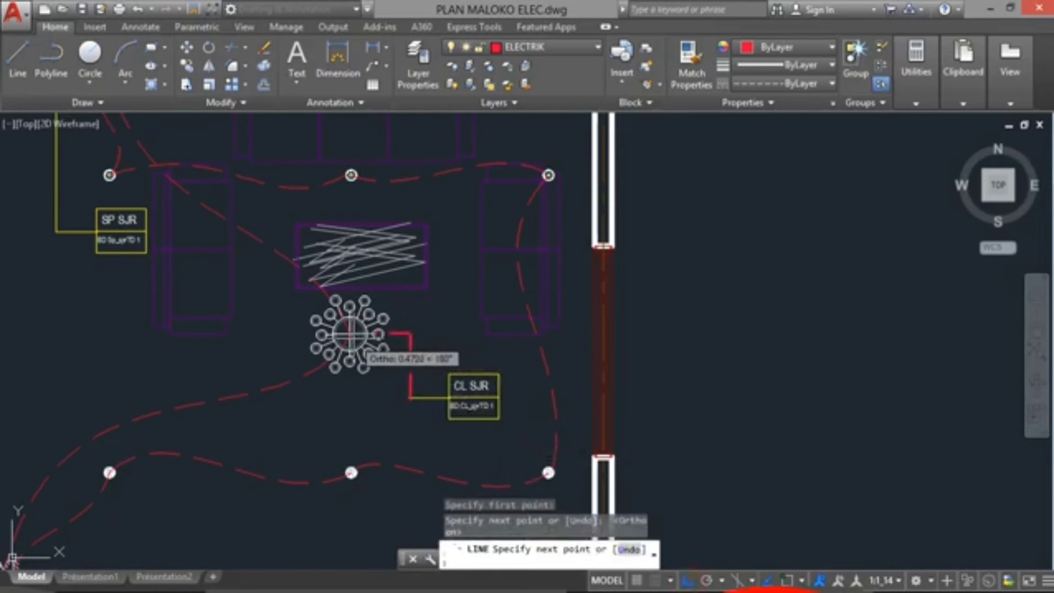
{"action": "left_click", "coordinate": [385, 334]}
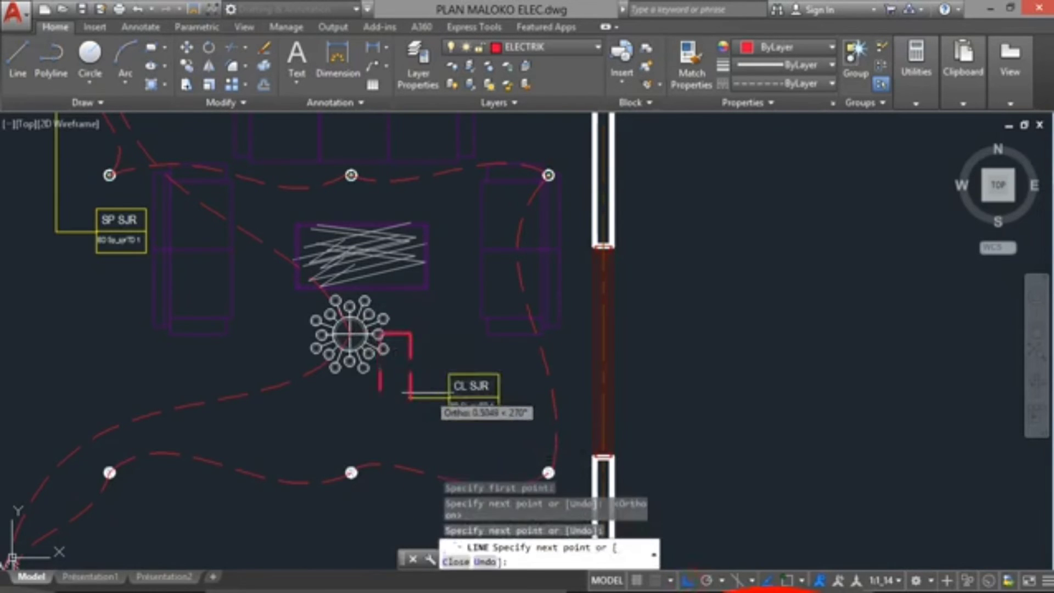
{"action": "key", "text": "Escape"}
Match the properties of the CL SJR label's yellow horizontal segment onto the new vertical and horizontal leader lines at the chandelier
{"action": "left_click", "coordinate": [435, 398]}
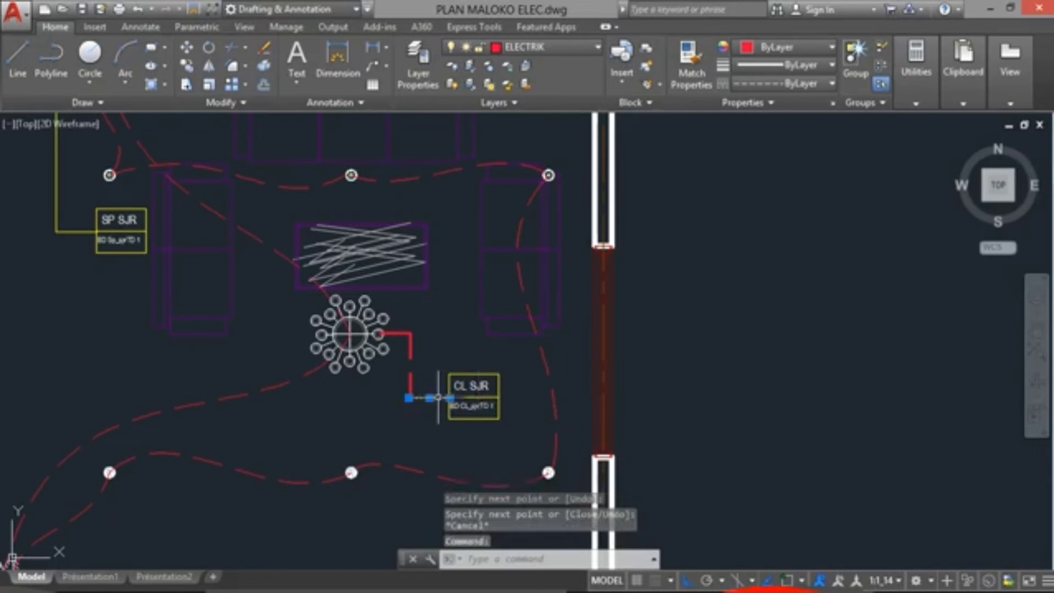
{"action": "left_click", "coordinate": [691, 84]}
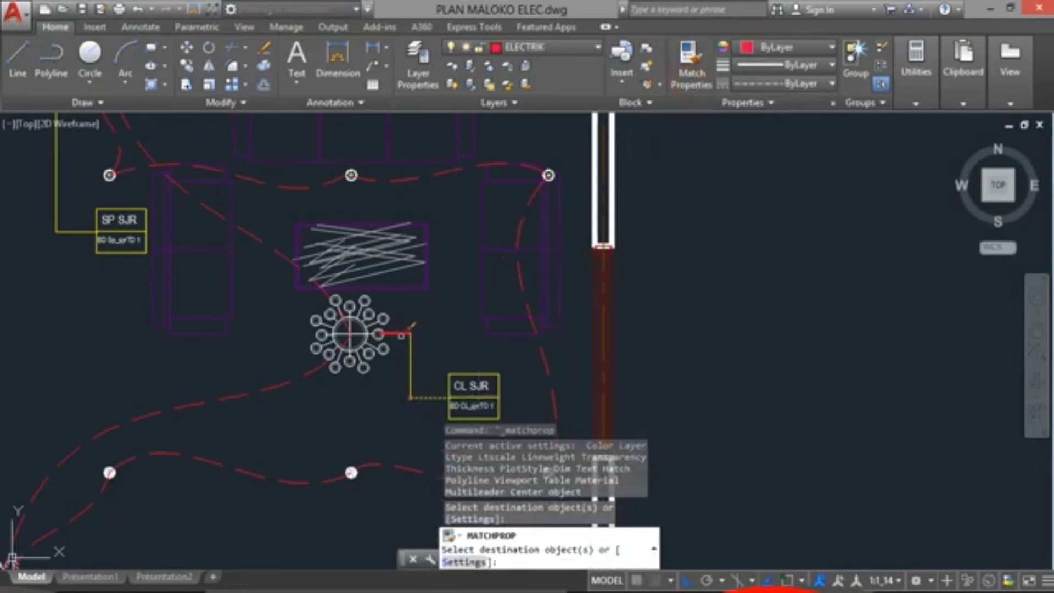
{"action": "left_click", "coordinate": [402, 336]}
{"action": "key", "text": "Escape"}
Join the vertical leader line and the CL SJR label's horizontal segment into a clean corner with the Chamfer command
{"action": "scroll", "coordinate": [424, 339], "scroll_direction": "down", "scroll_amount": 4}
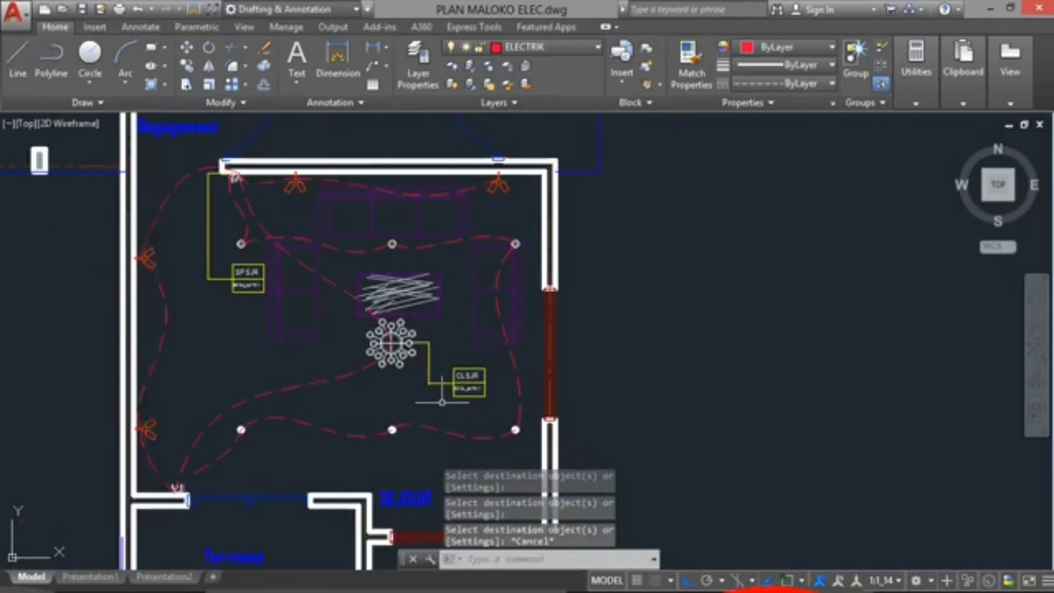
{"action": "scroll", "coordinate": [424, 385], "scroll_direction": "up", "scroll_amount": 8}
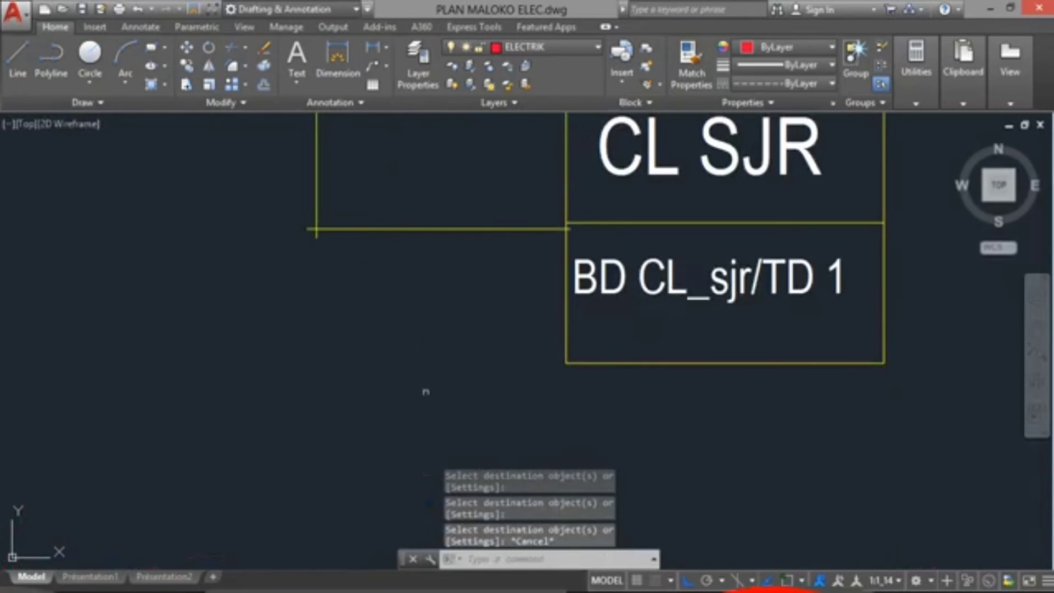
{"action": "type", "text": "ch"}
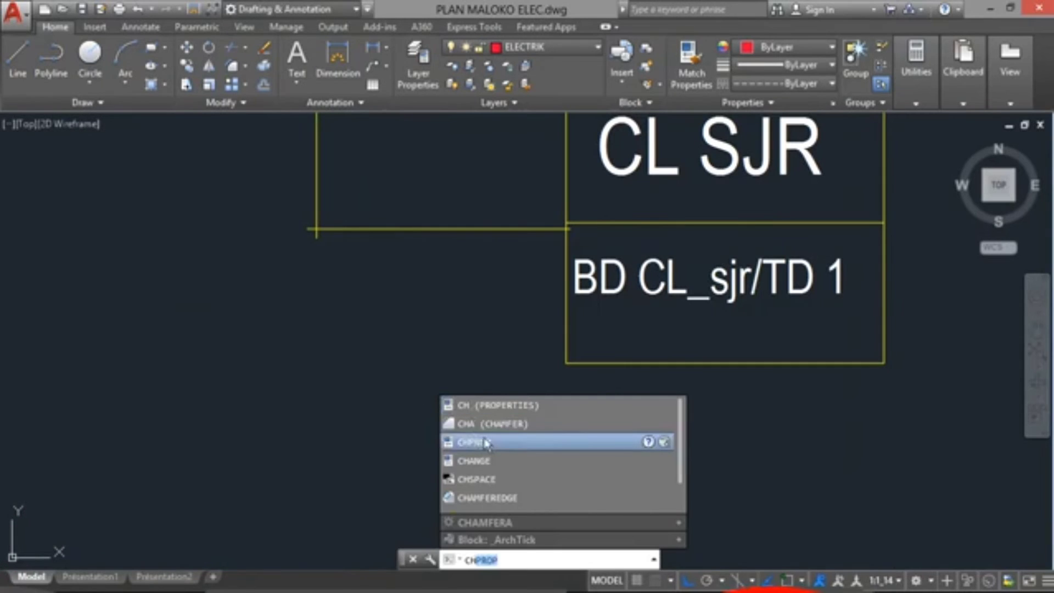
{"action": "left_click", "coordinate": [504, 426]}
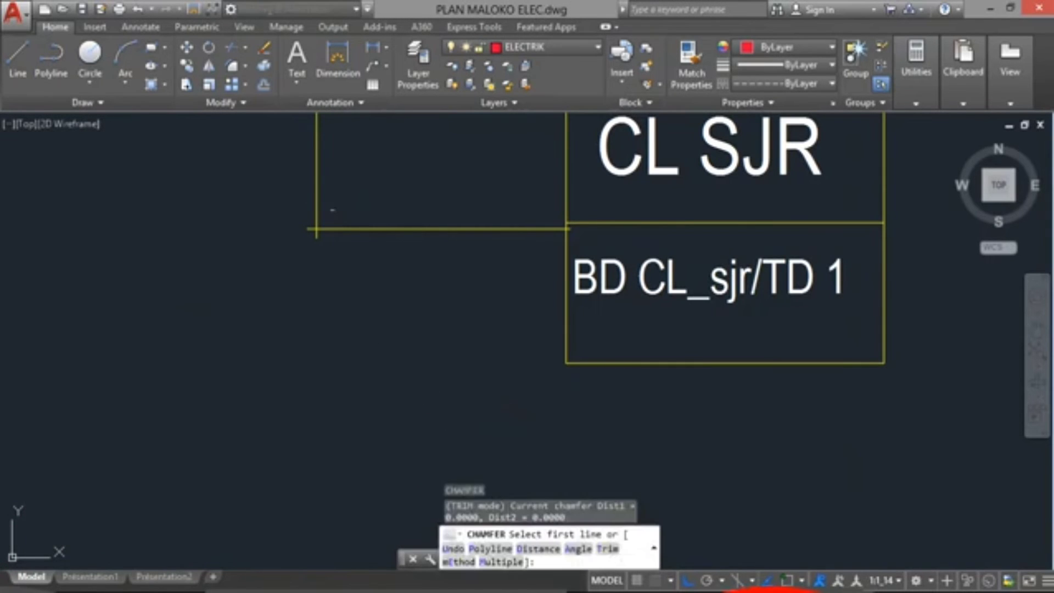
{"action": "left_click", "coordinate": [317, 174]}
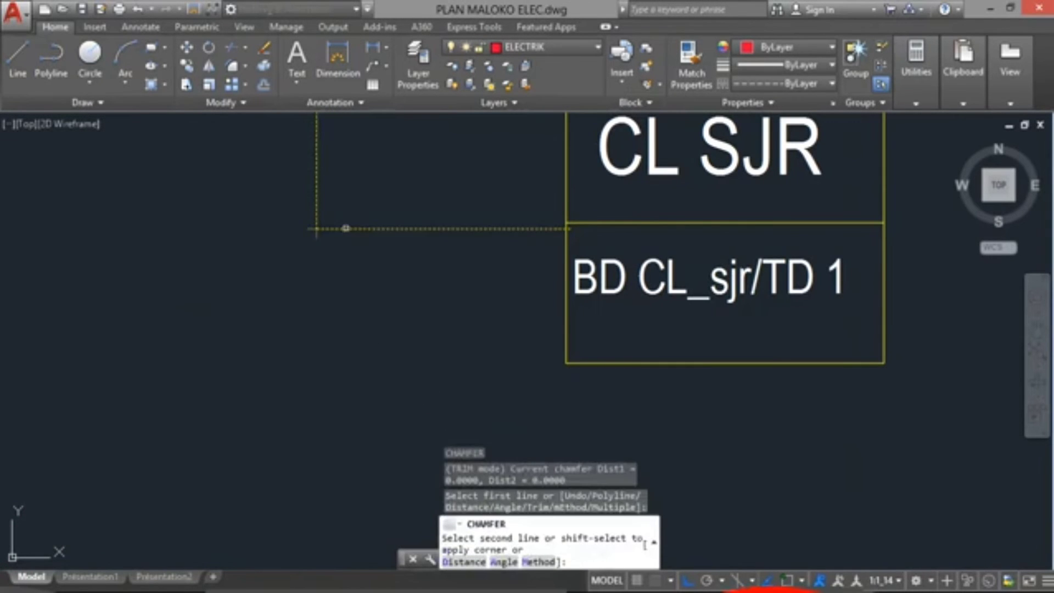
{"action": "left_click", "coordinate": [344, 231]}
{"action": "key", "text": "Escape"}
Change the upper text of the chandelier's label to "L SJR"
{"action": "scroll", "coordinate": [396, 366], "scroll_direction": "down", "scroll_amount": 4}
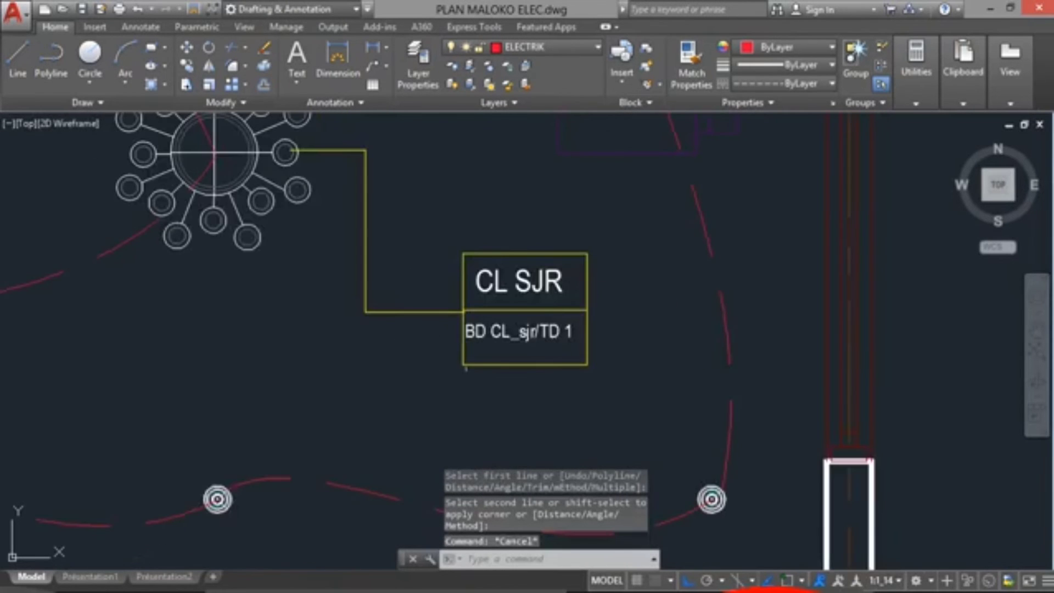
{"action": "scroll", "coordinate": [509, 296], "scroll_direction": "down", "scroll_amount": 2}
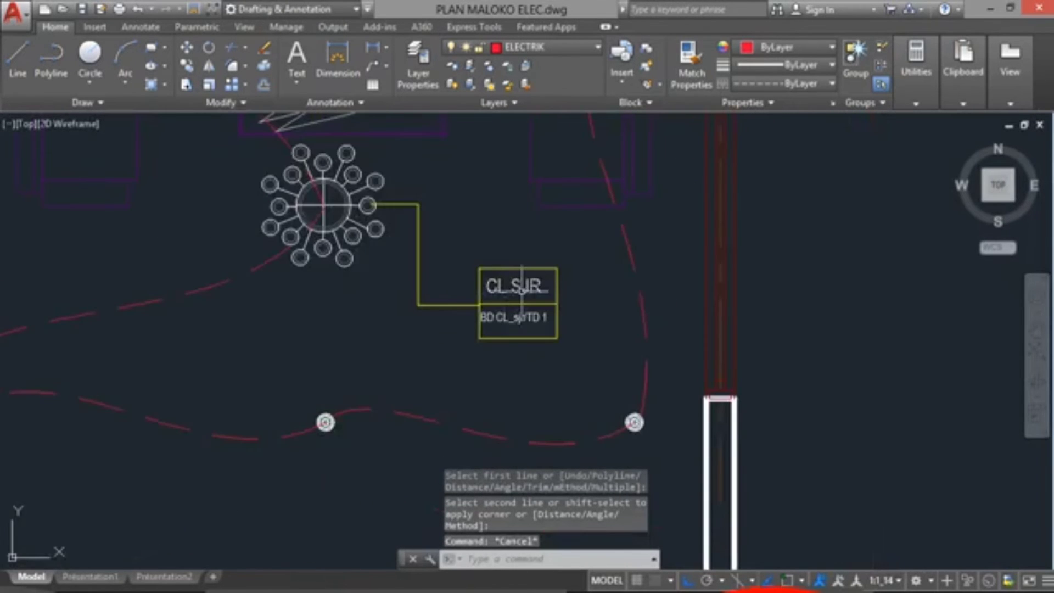
{"action": "left_click", "coordinate": [522, 288]}
{"action": "double_click", "coordinate": [506, 313]}
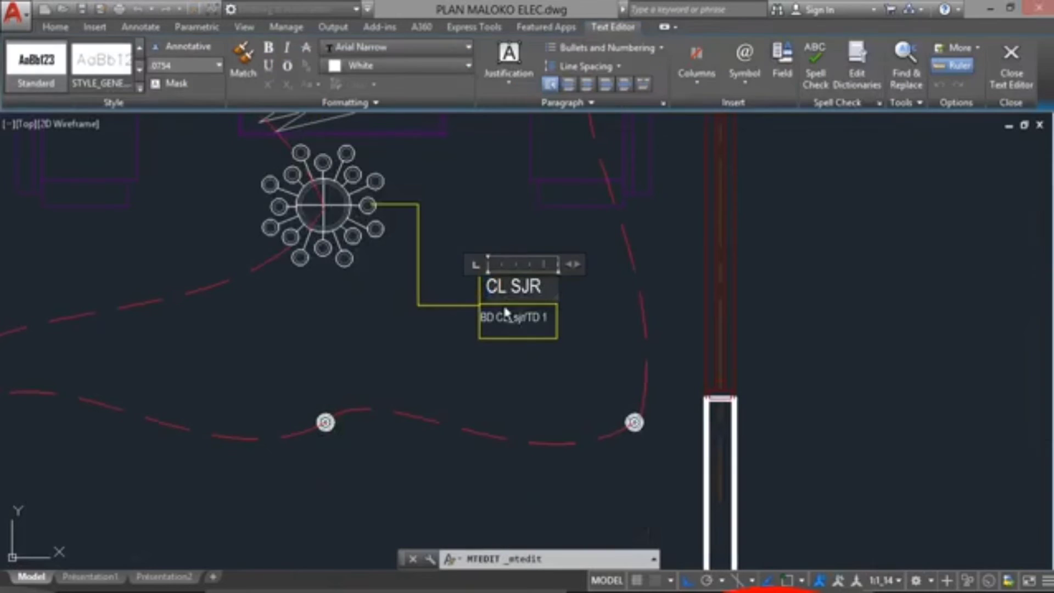
{"action": "key", "text": "BackSpace"}
{"action": "key", "text": "BackSpace"}
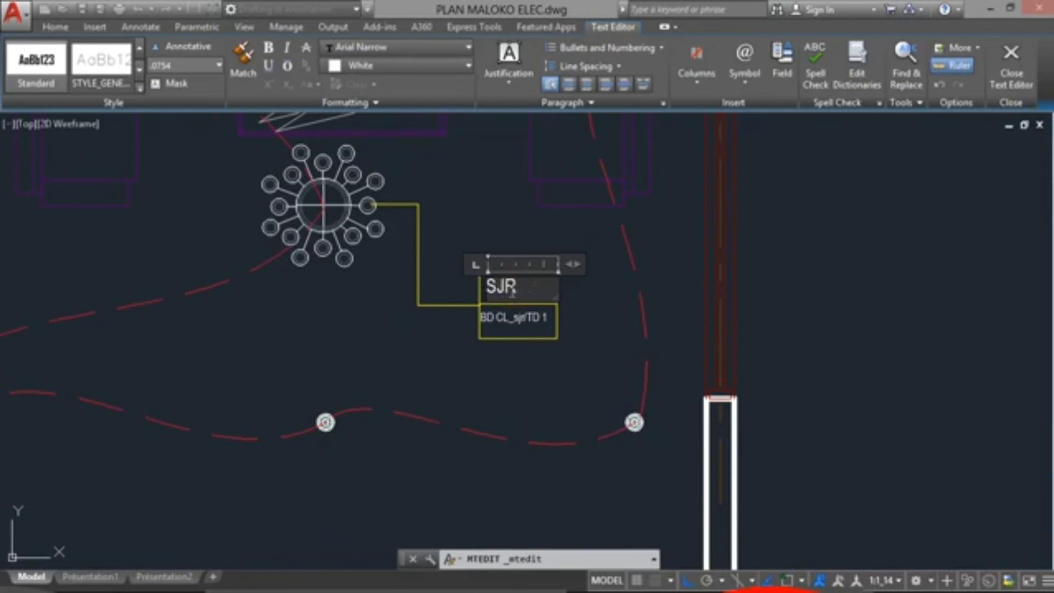
{"action": "type", "text": "L"}
{"action": "key", "text": "BackSpace"}
{"action": "left_click", "coordinate": [590, 292]}
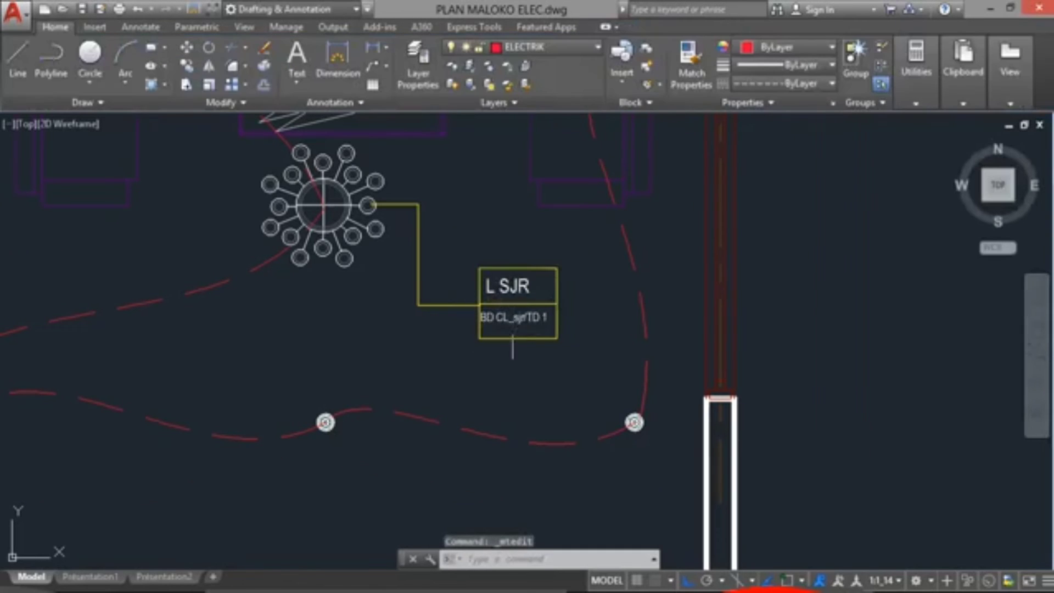
{"action": "scroll", "coordinate": [514, 332], "scroll_direction": "up", "scroll_amount": 4}
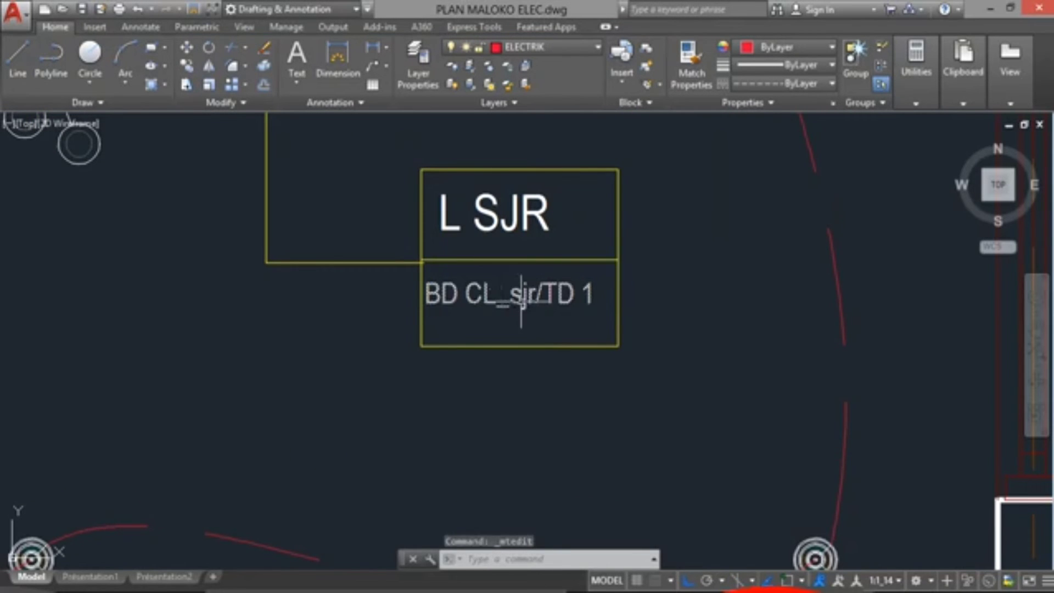
{"action": "double_click", "coordinate": [521, 301]}
{"action": "left_click", "coordinate": [497, 306]}
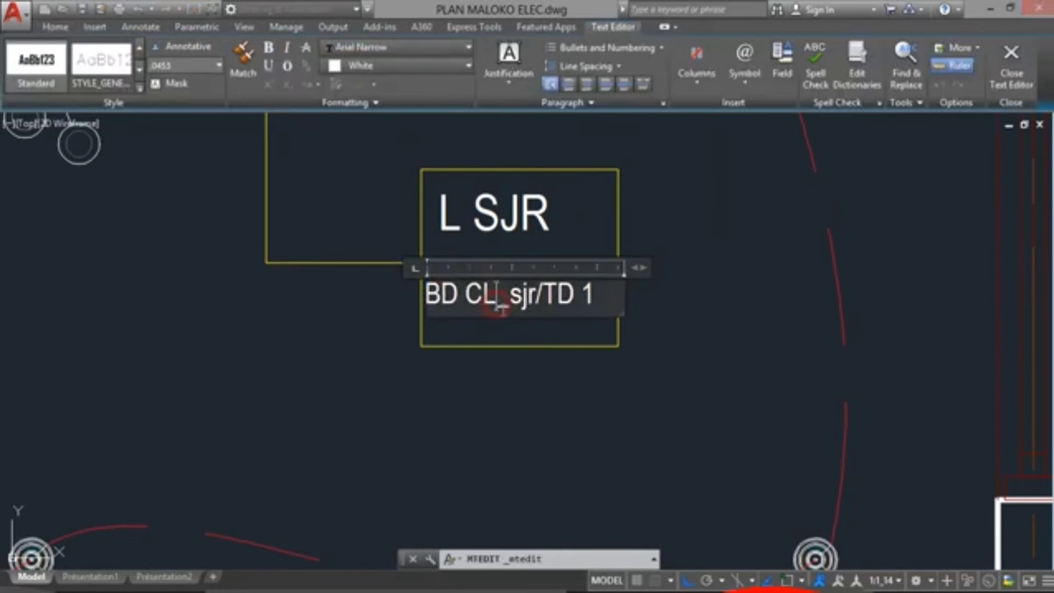
{"action": "key", "text": "BackSpace"}
{"action": "key", "text": "BackSpace"}
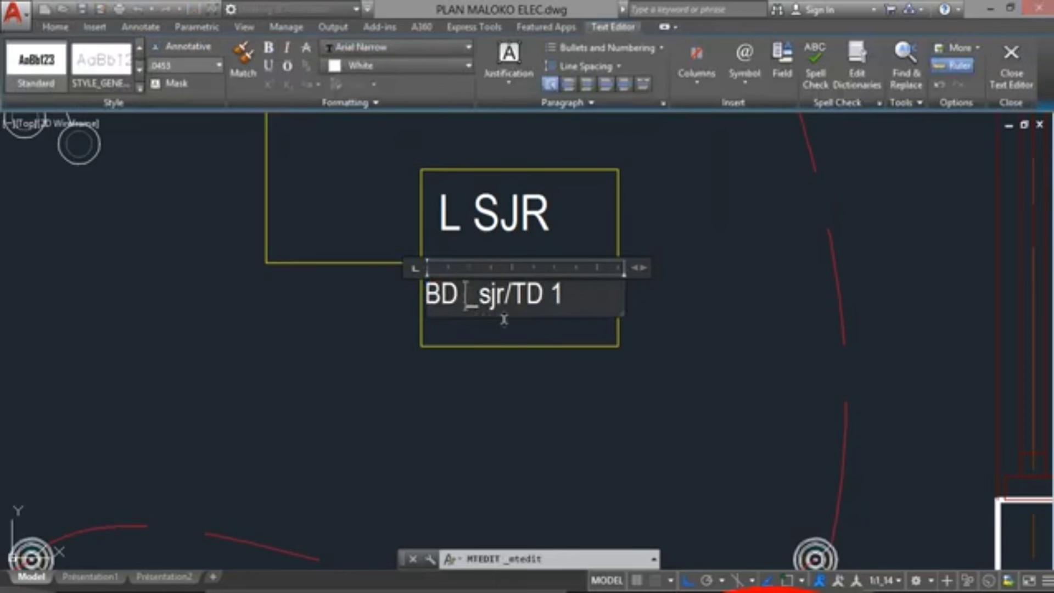
{"action": "type", "text": "L"}
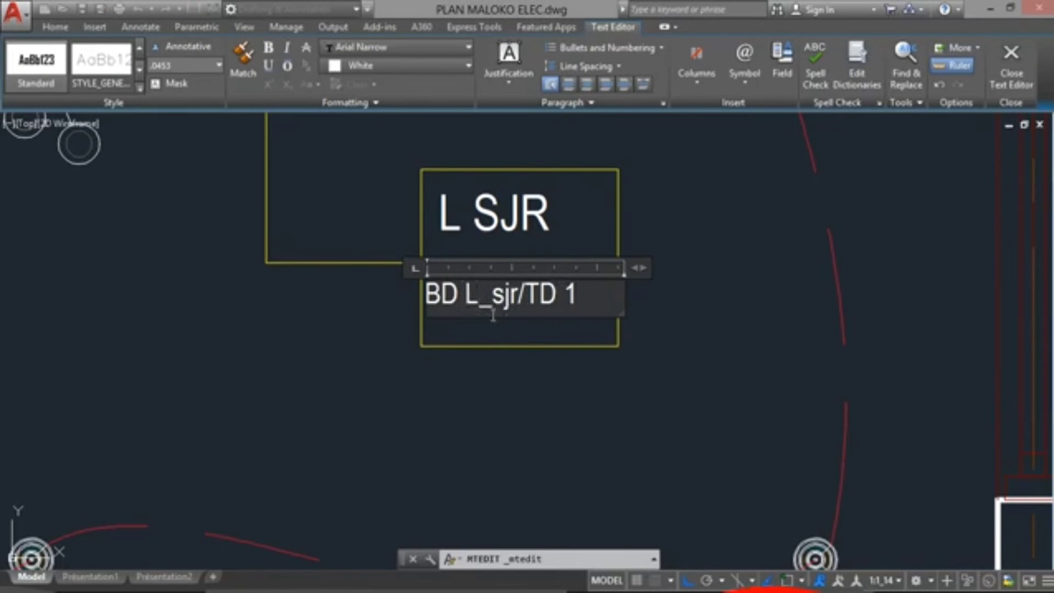
{"action": "key", "text": "ctrl+z"}
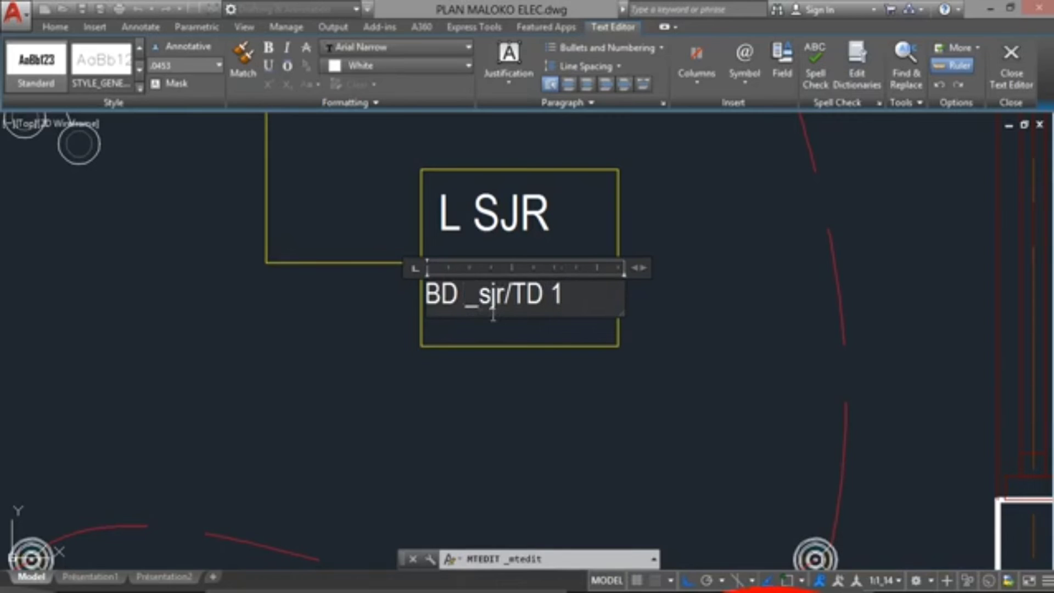
{"action": "key", "text": "ctrl+z"}
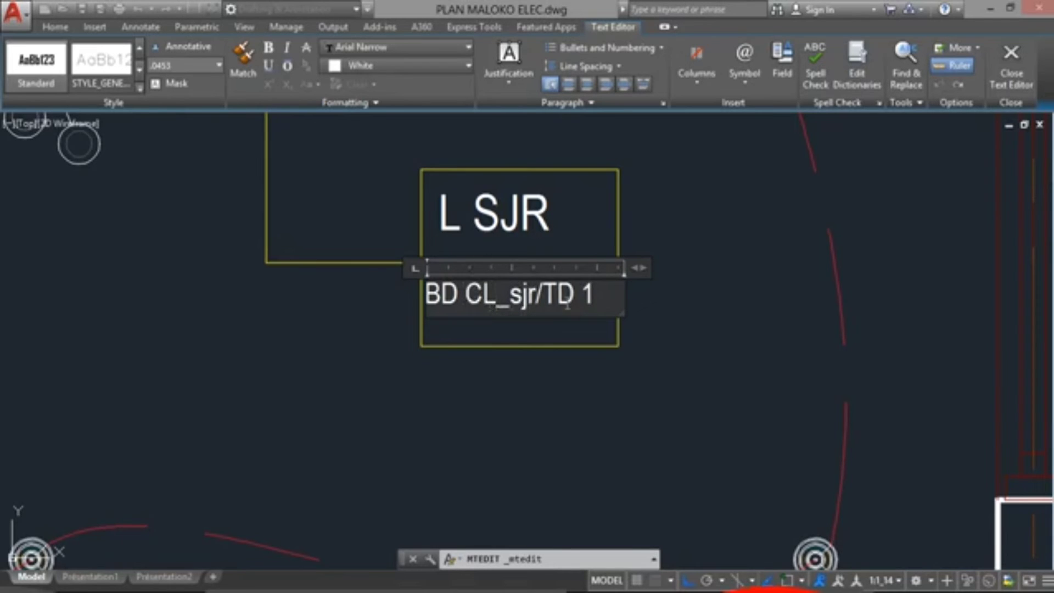
{"action": "left_click", "coordinate": [729, 301]}
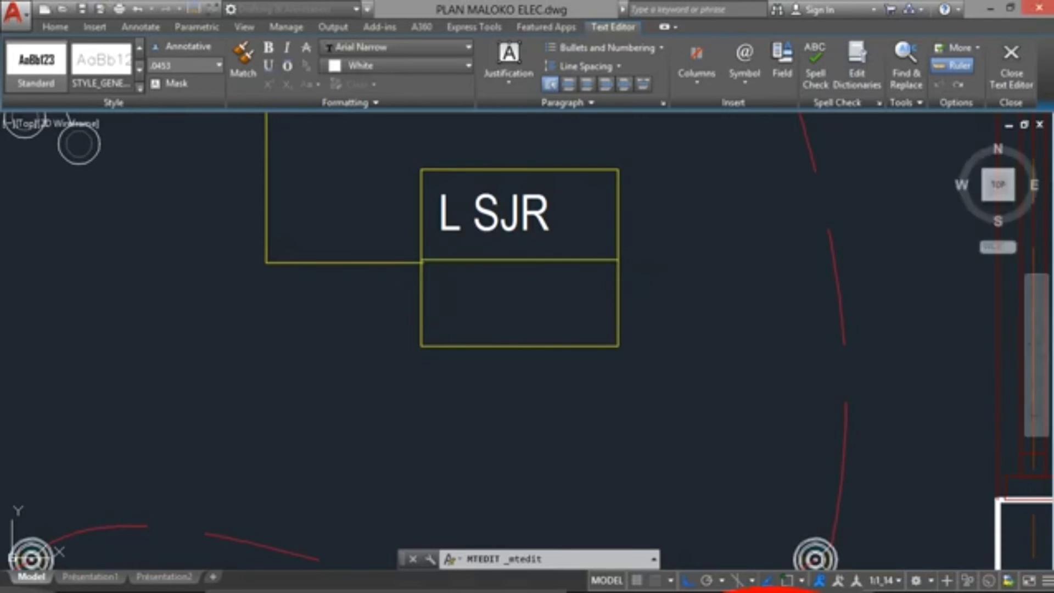
Change the lower text of the SP SJR label to "BD Cl_sjr/TD 1"
{"action": "scroll", "coordinate": [605, 387], "scroll_direction": "down", "scroll_amount": 4}
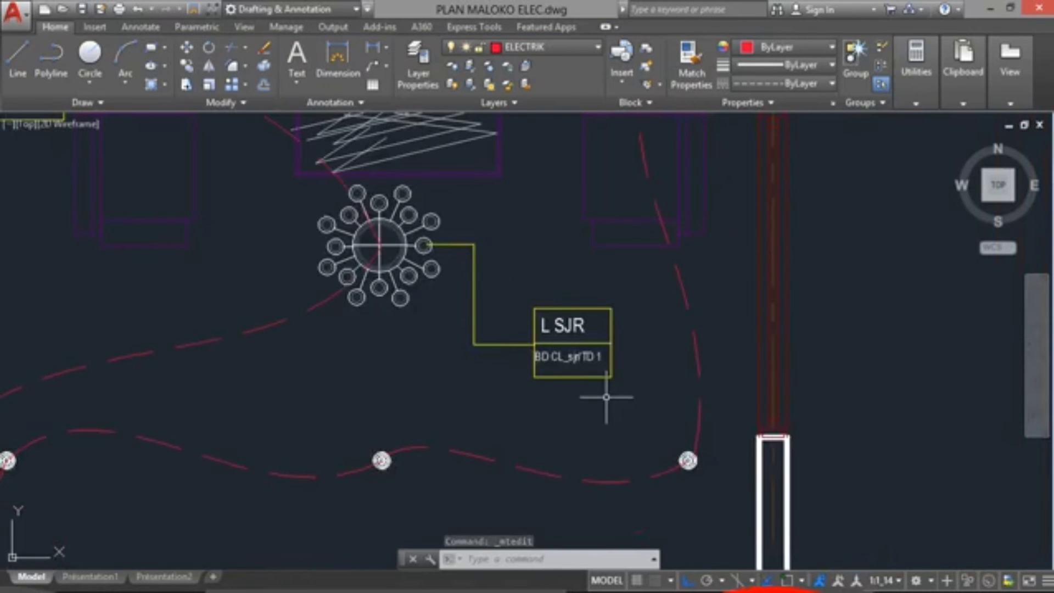
{"action": "scroll", "coordinate": [600, 384], "scroll_direction": "down", "scroll_amount": 3}
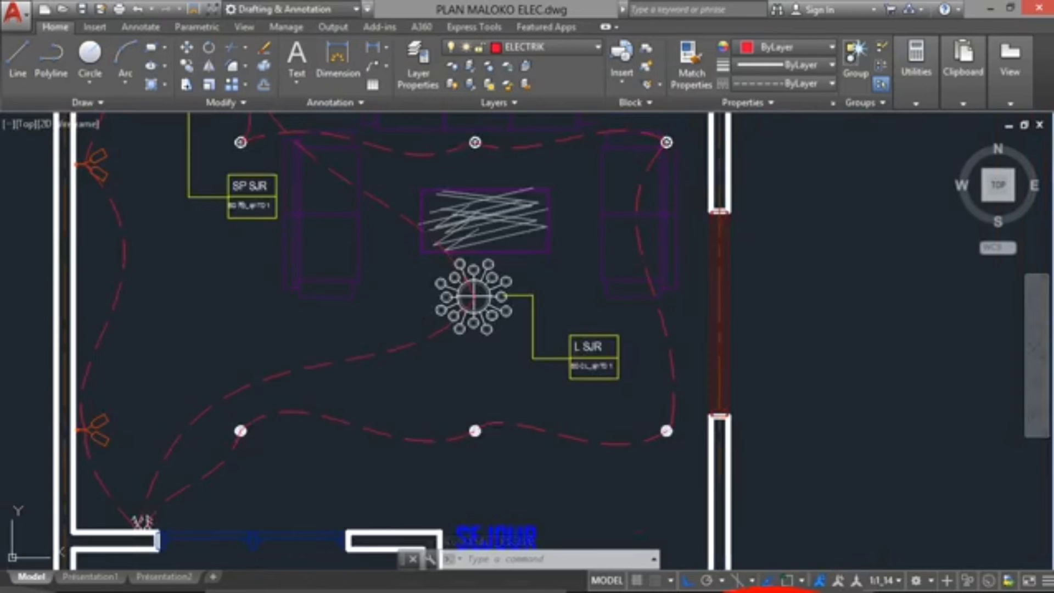
{"action": "scroll", "coordinate": [243, 205], "scroll_direction": "up", "scroll_amount": 6}
{"action": "double_click", "coordinate": [269, 209]}
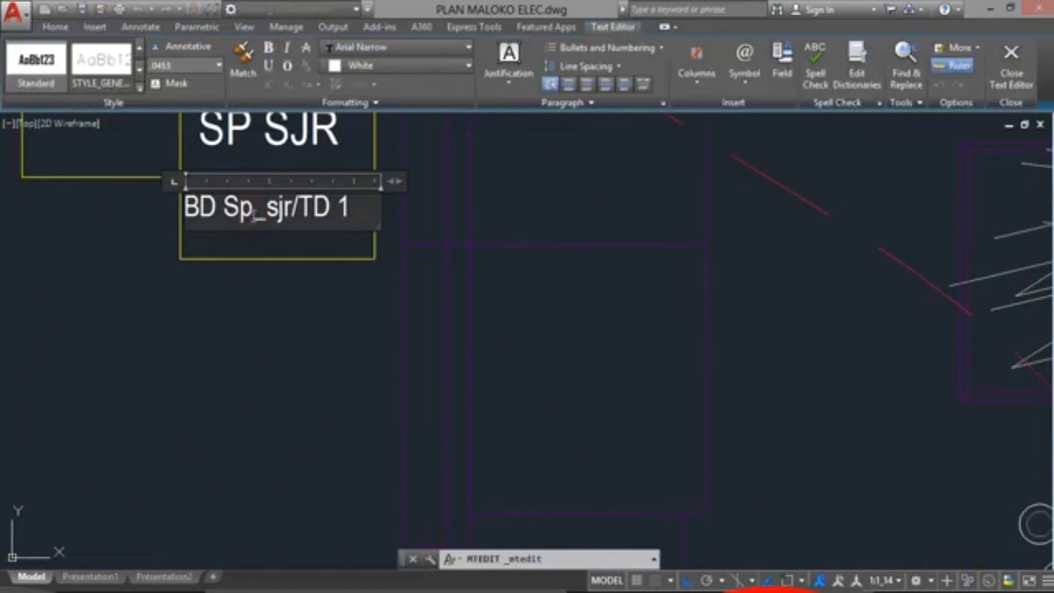
{"action": "key", "text": "BackSpace"}
{"action": "key", "text": "BackSpace"}
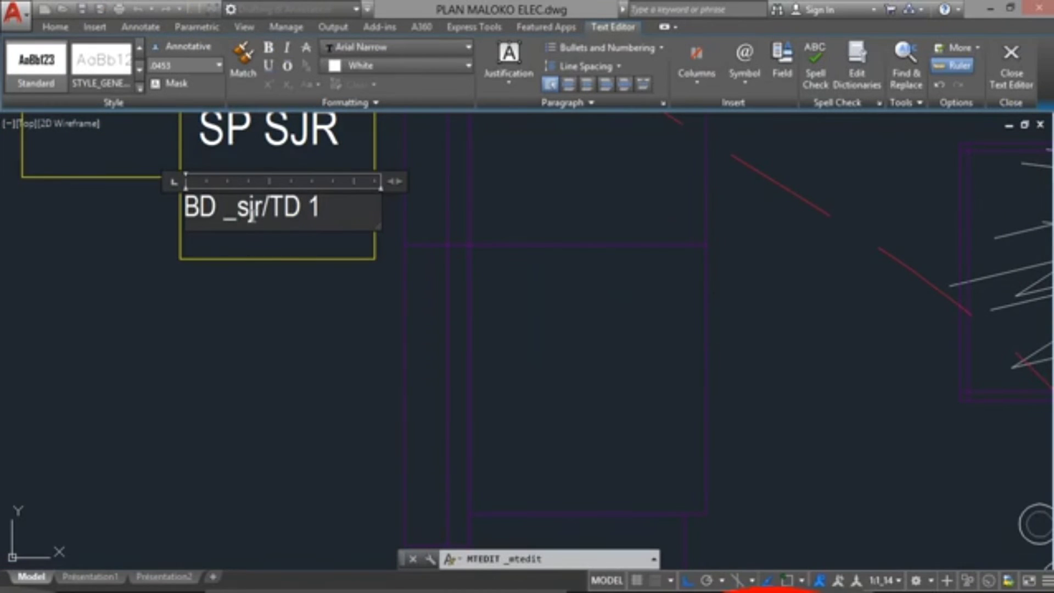
{"action": "type", "text": "cl"}
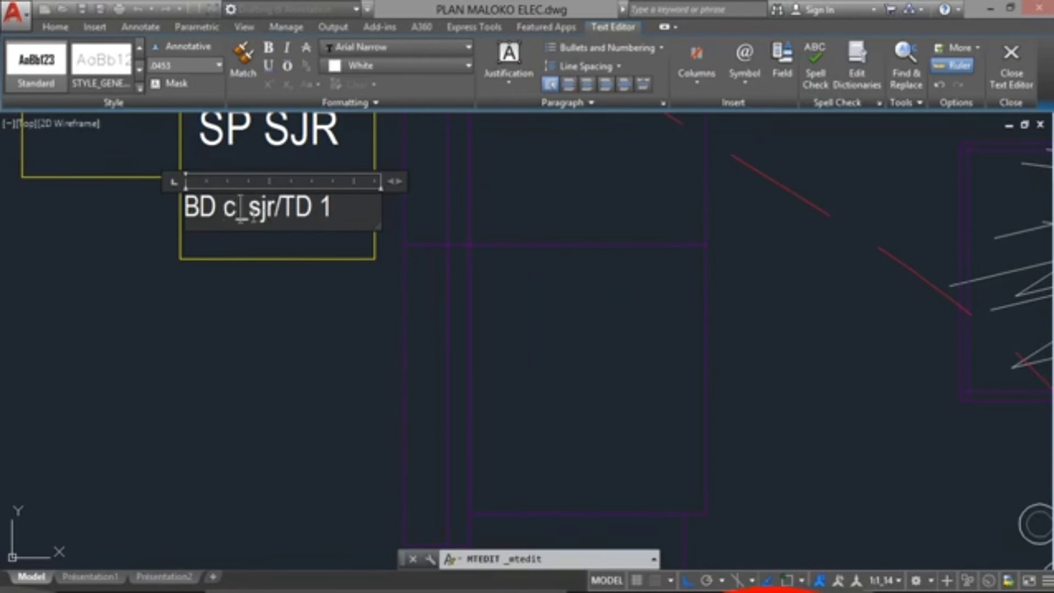
{"action": "key", "text": "BackSpace"}
{"action": "key", "text": "BackSpace"}
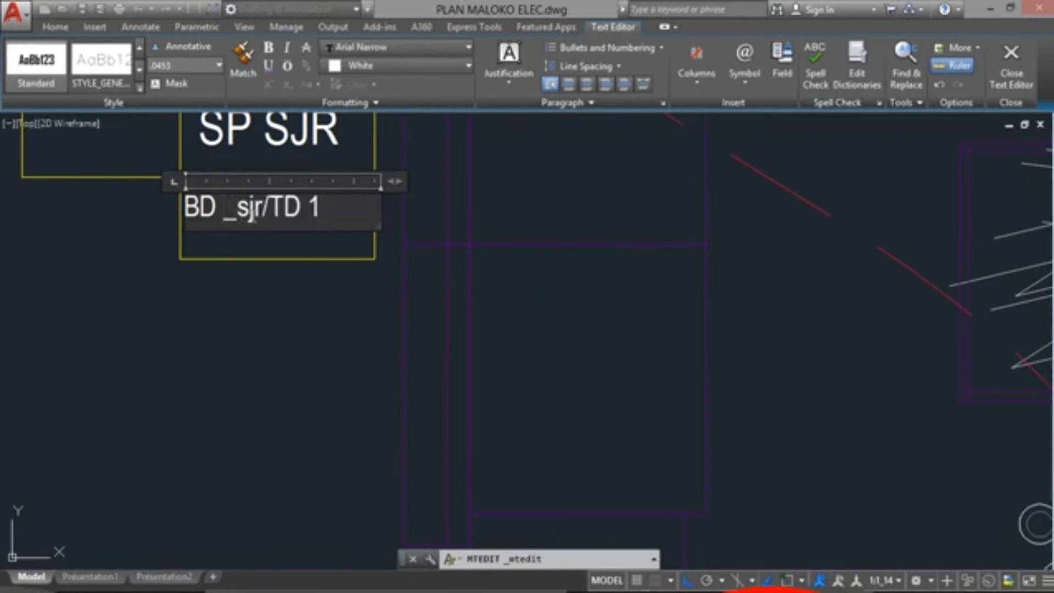
{"action": "type", "text": "Cl"}
{"action": "left_click", "coordinate": [567, 307]}
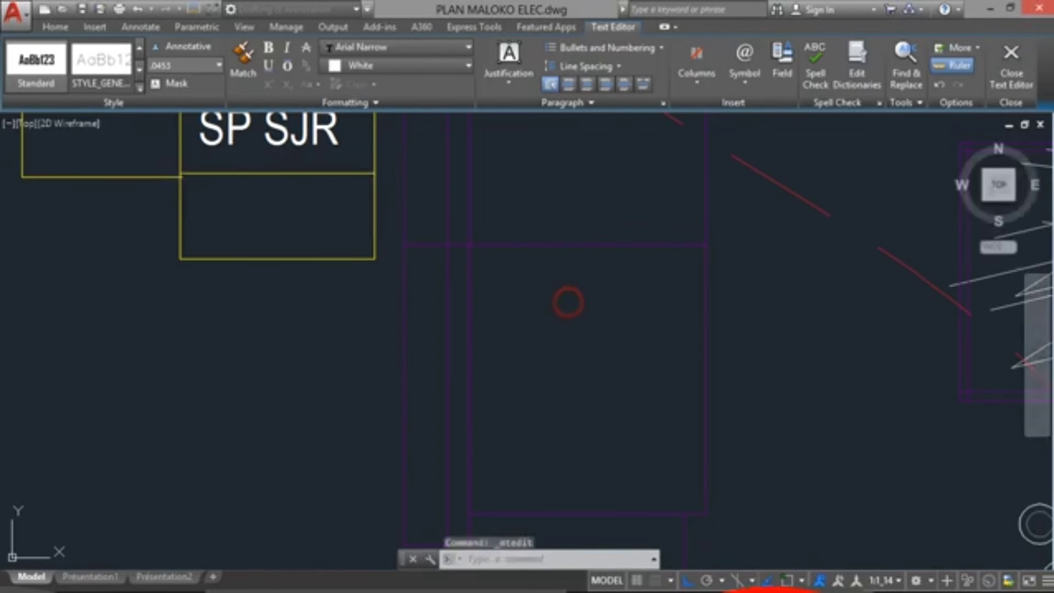
Compare the lower texts of the L SJR label at the chandelier and the SP SJR label at the switches
{"action": "scroll", "coordinate": [504, 322], "scroll_direction": "down", "scroll_amount": 5}
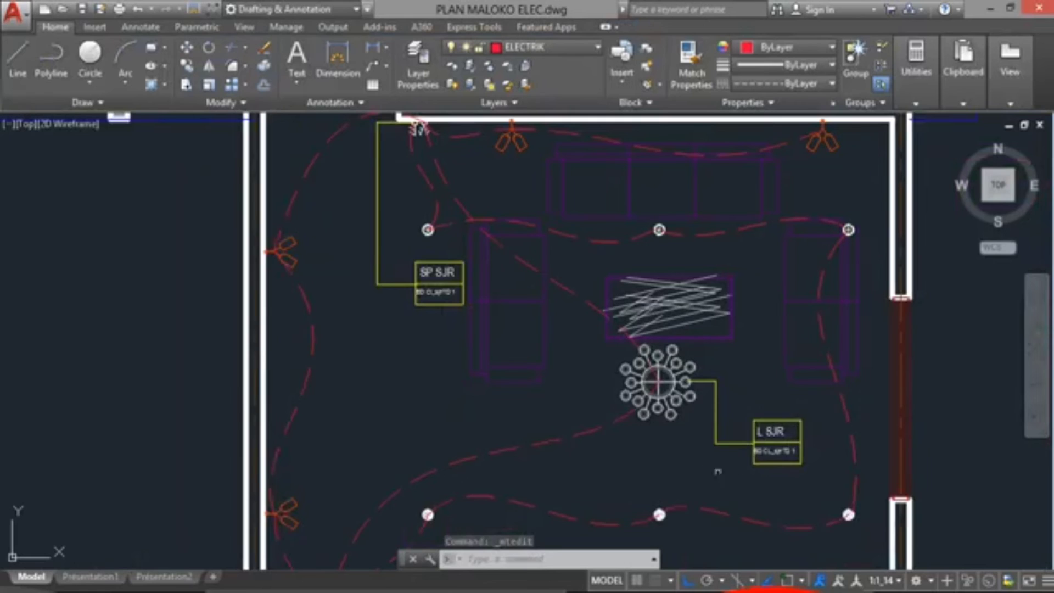
{"action": "mouse_move", "coordinate": [703, 466]}
{"action": "middle_mouse_down"}
{"action": "mouse_move", "coordinate": [581, 390]}
{"action": "mouse_move", "coordinate": [560, 343]}
{"action": "middle_mouse_up"}
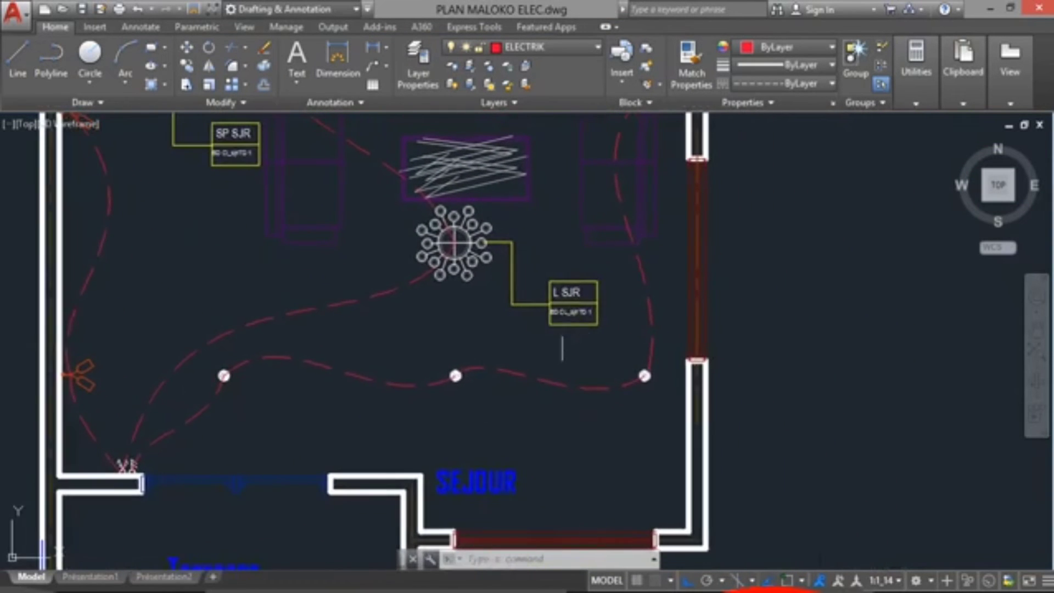
{"action": "scroll", "coordinate": [576, 313], "scroll_direction": "up", "scroll_amount": 8}
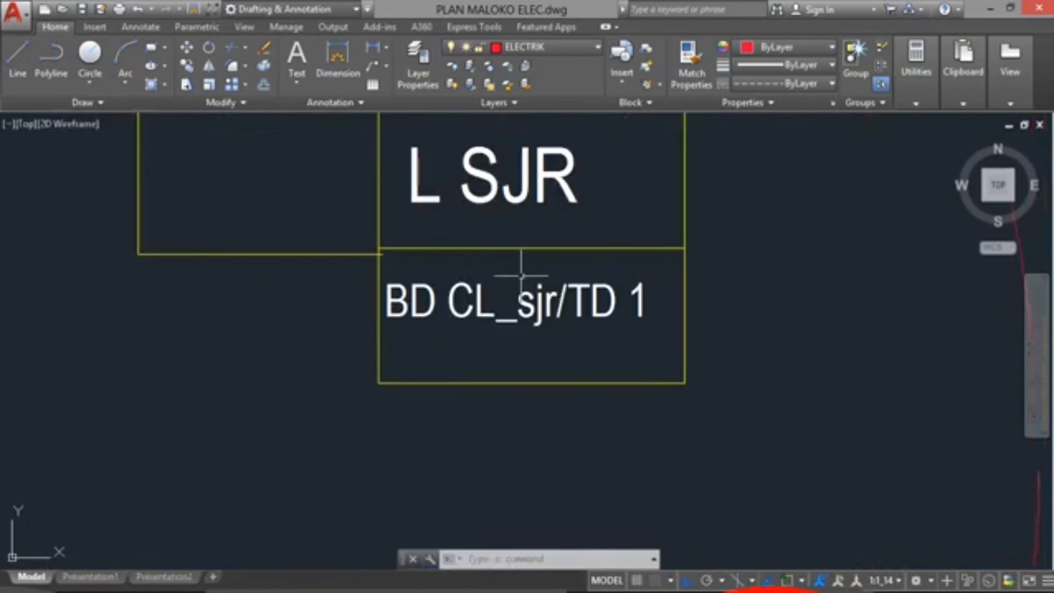
{"action": "scroll", "coordinate": [450, 219], "scroll_direction": "down", "scroll_amount": 4}
{"action": "scroll", "coordinate": [456, 213], "scroll_direction": "down", "scroll_amount": 4}
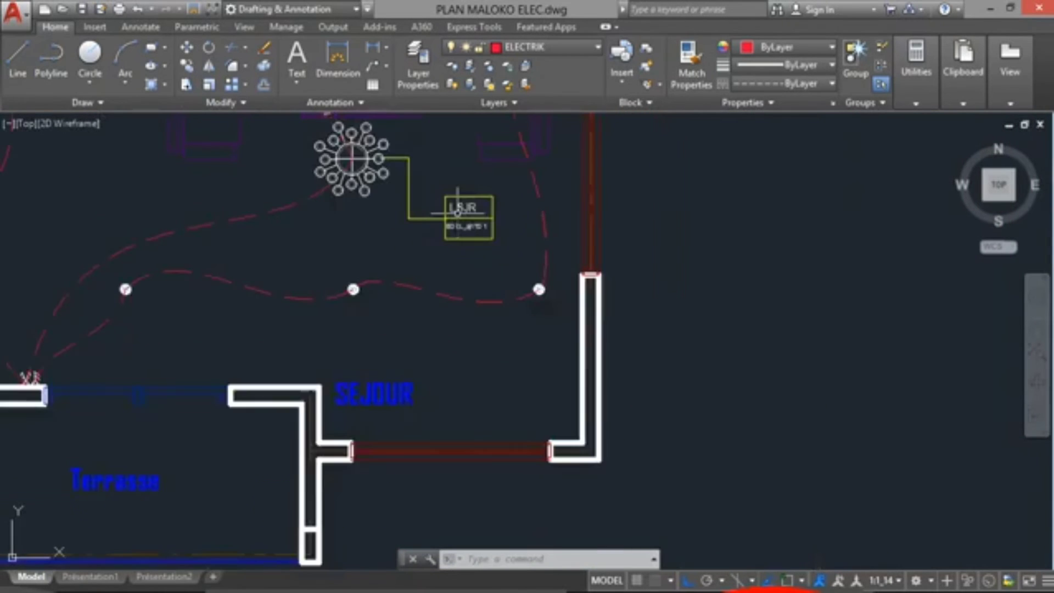
{"action": "scroll", "coordinate": [457, 211], "scroll_direction": "down", "scroll_amount": 3}
{"action": "middle_click_drag", "start_coordinate": [360, 235], "coordinate": [366, 266]}
{"action": "scroll", "coordinate": [485, 254], "scroll_direction": "up", "scroll_amount": 6}
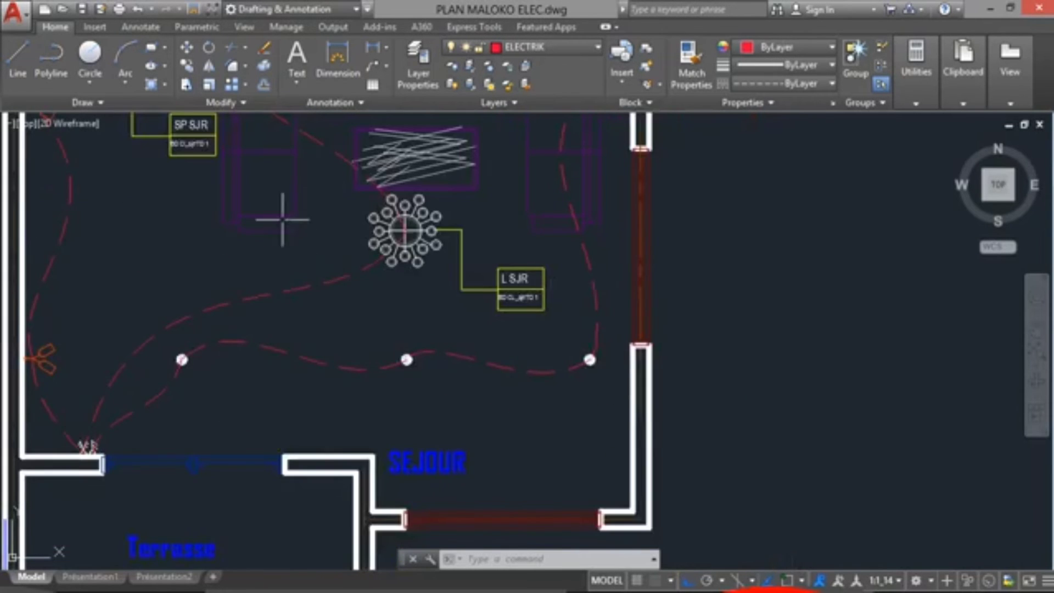
{"action": "middle_click_drag", "start_coordinate": [283, 219], "coordinate": [372, 339]}
{"action": "scroll", "coordinate": [284, 251], "scroll_direction": "up", "scroll_amount": 4}
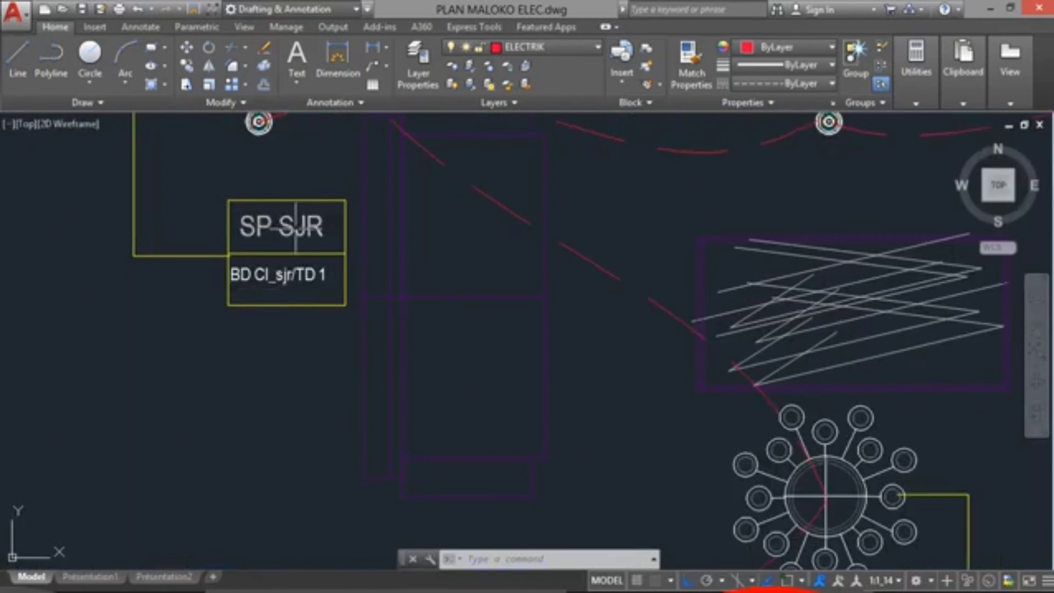
{"action": "scroll", "coordinate": [277, 280], "scroll_direction": "up", "scroll_amount": 4}
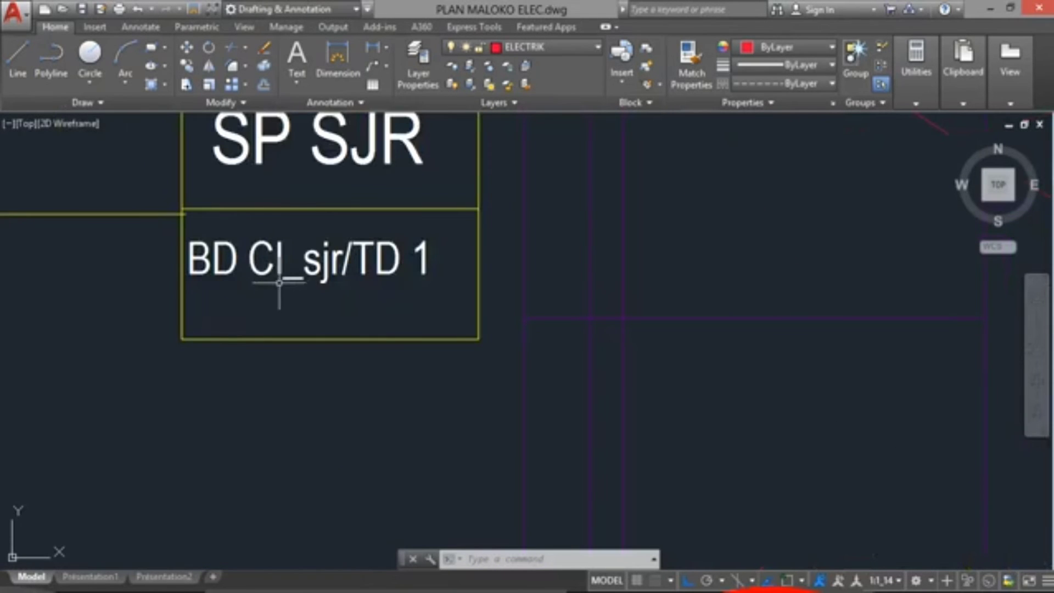
{"action": "scroll", "coordinate": [286, 281], "scroll_direction": "down", "scroll_amount": 8}
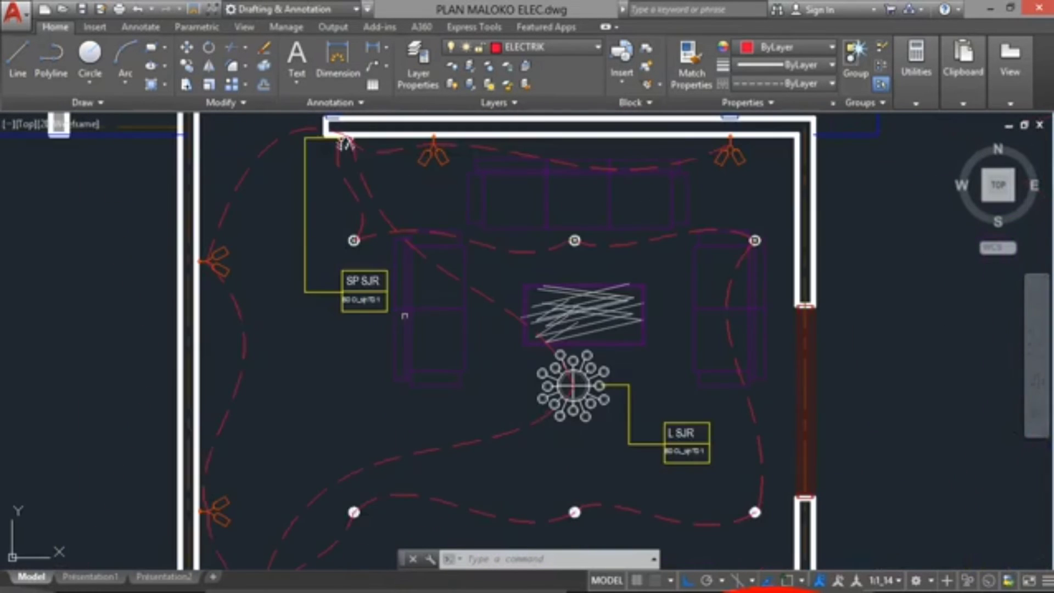
{"action": "scroll", "coordinate": [357, 302], "scroll_direction": "up", "scroll_amount": 6}
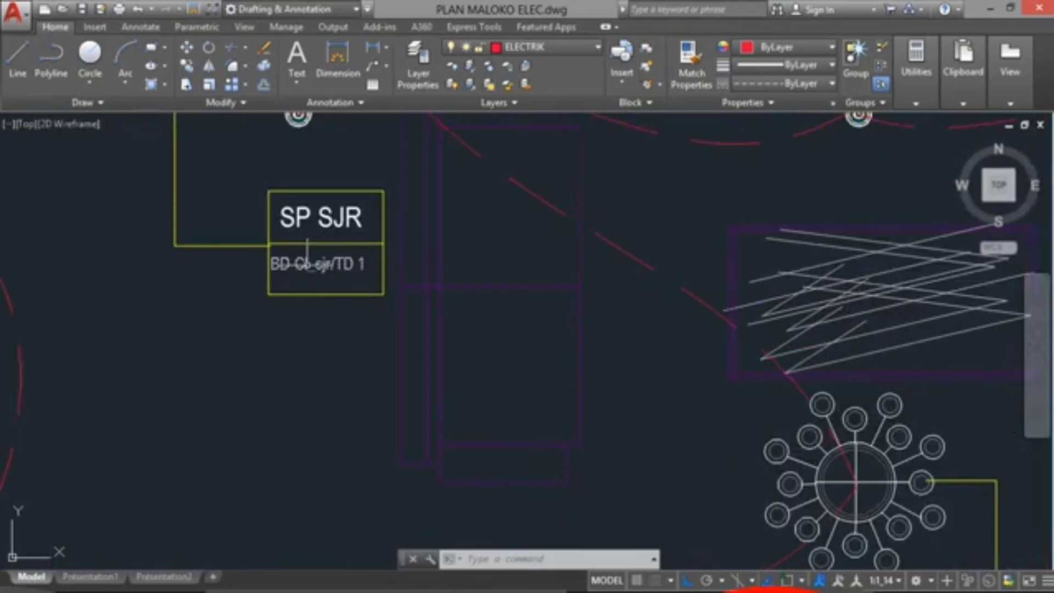
{"action": "scroll", "coordinate": [325, 279], "scroll_direction": "up", "scroll_amount": 2}
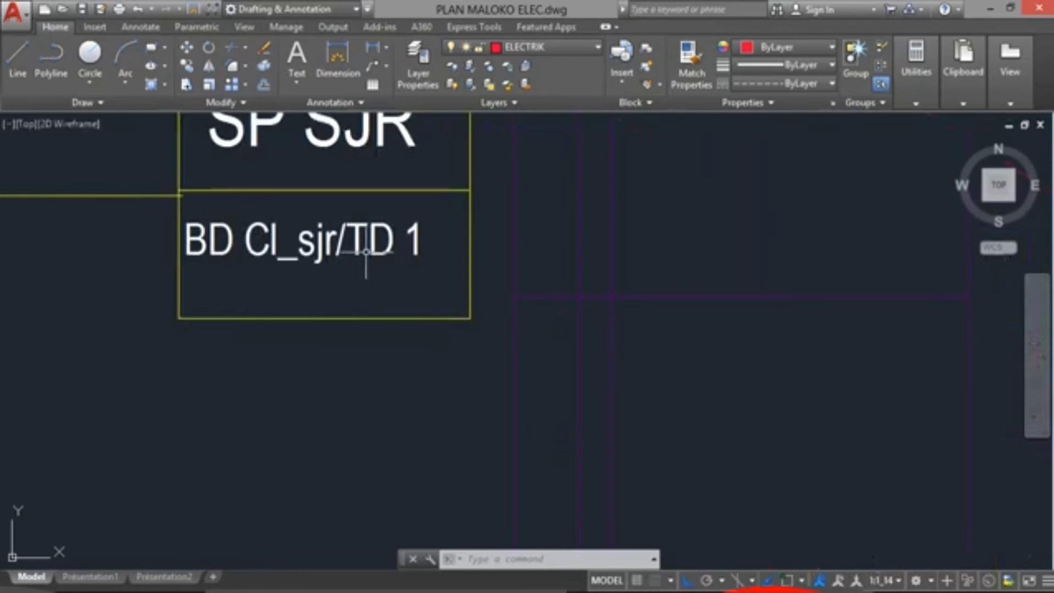
{"action": "scroll", "coordinate": [406, 247], "scroll_direction": "down", "scroll_amount": 5}
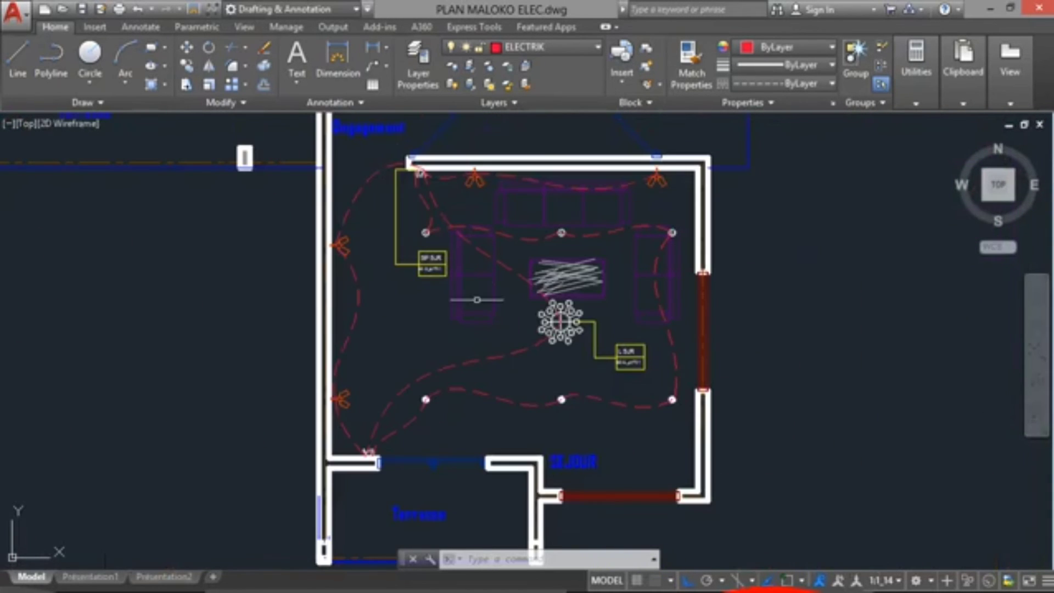
Examine the living room's switches, spotlights and wall lights and how the dashed circuit lines connect them
{"action": "middle_click_drag", "start_coordinate": [545, 369], "coordinate": [544, 341]}
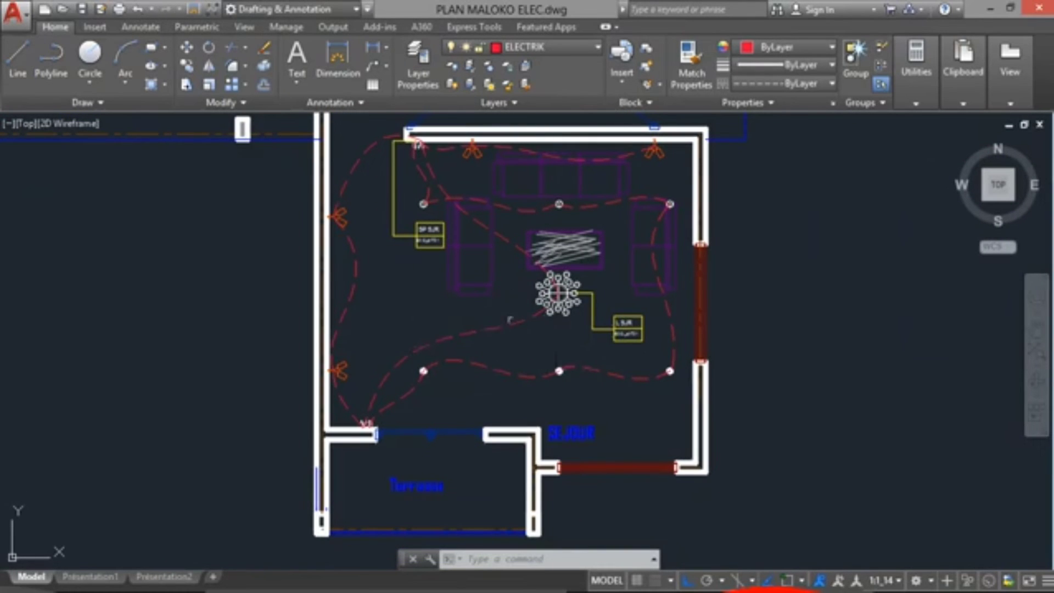
{"action": "middle_click_drag", "start_coordinate": [468, 277], "coordinate": [461, 297]}
{"action": "scroll", "coordinate": [450, 201], "scroll_direction": "up", "scroll_amount": 4}
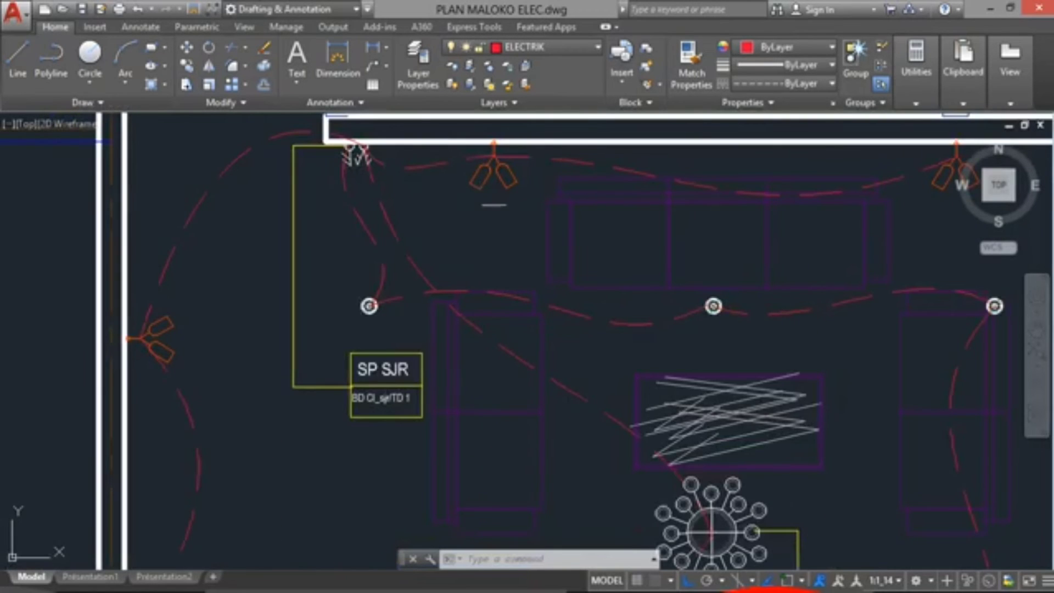
{"action": "scroll", "coordinate": [494, 204], "scroll_direction": "down", "scroll_amount": 3}
{"action": "middle_click_drag", "start_coordinate": [373, 500], "coordinate": [380, 367]}
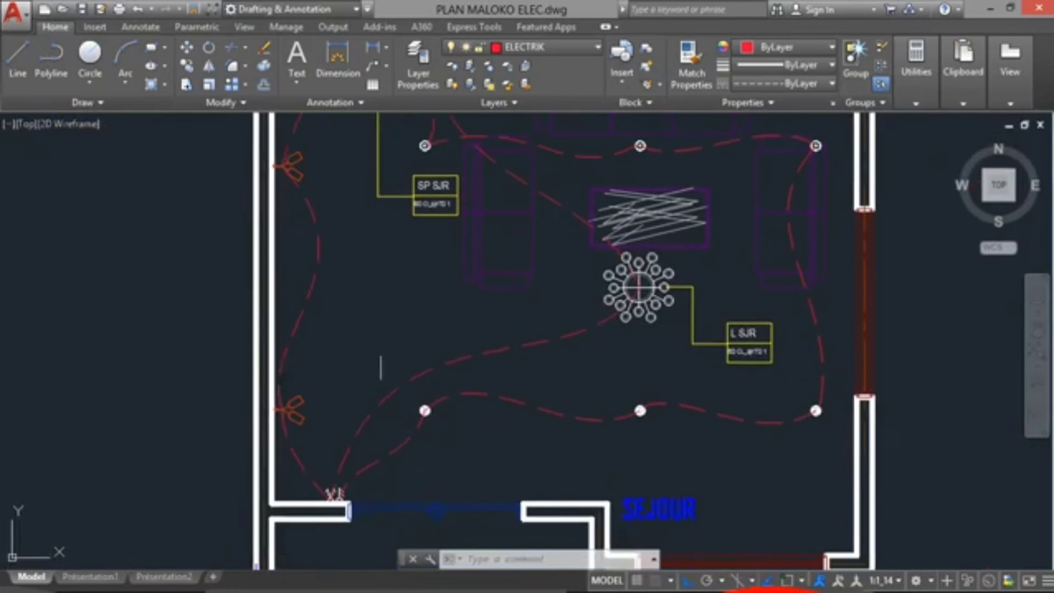
{"action": "scroll", "coordinate": [322, 405], "scroll_direction": "up", "scroll_amount": 4}
{"action": "scroll", "coordinate": [388, 365], "scroll_direction": "down", "scroll_amount": 6}
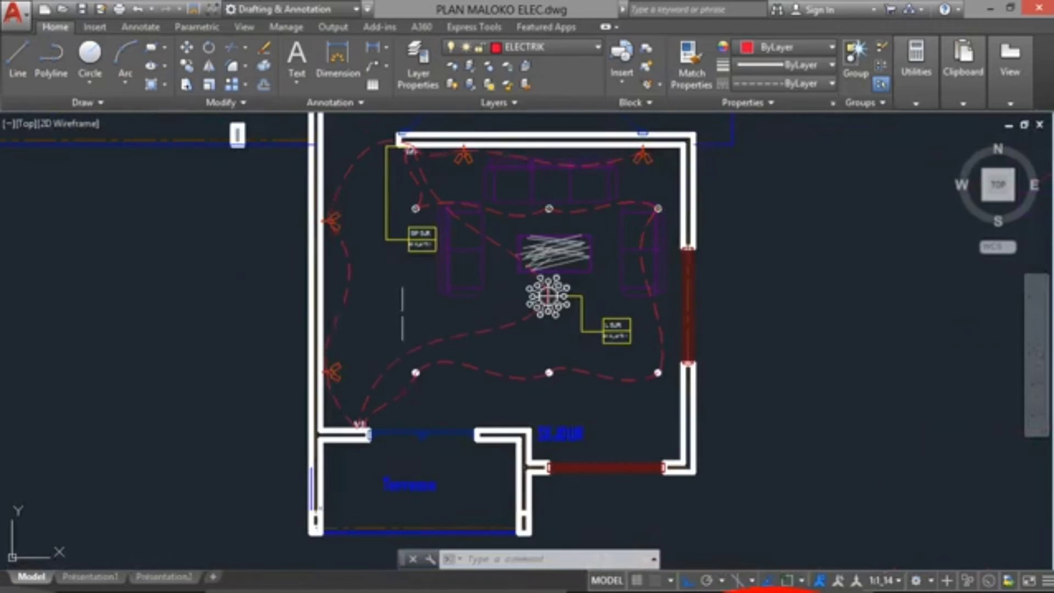
{"action": "scroll", "coordinate": [415, 143], "scroll_direction": "up", "scroll_amount": 6}
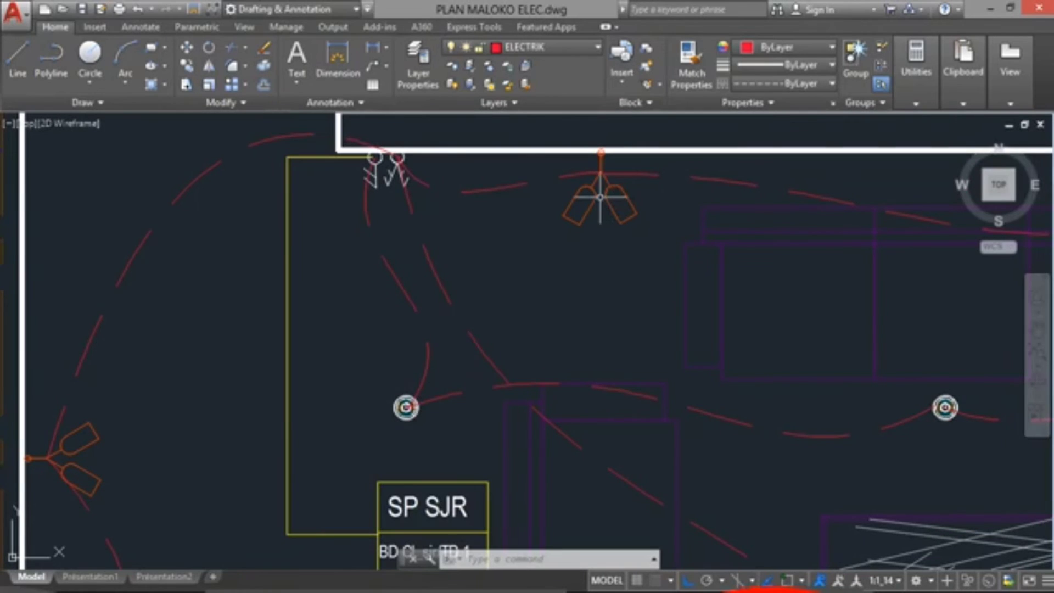
{"action": "scroll", "coordinate": [662, 231], "scroll_direction": "down", "scroll_amount": 4}
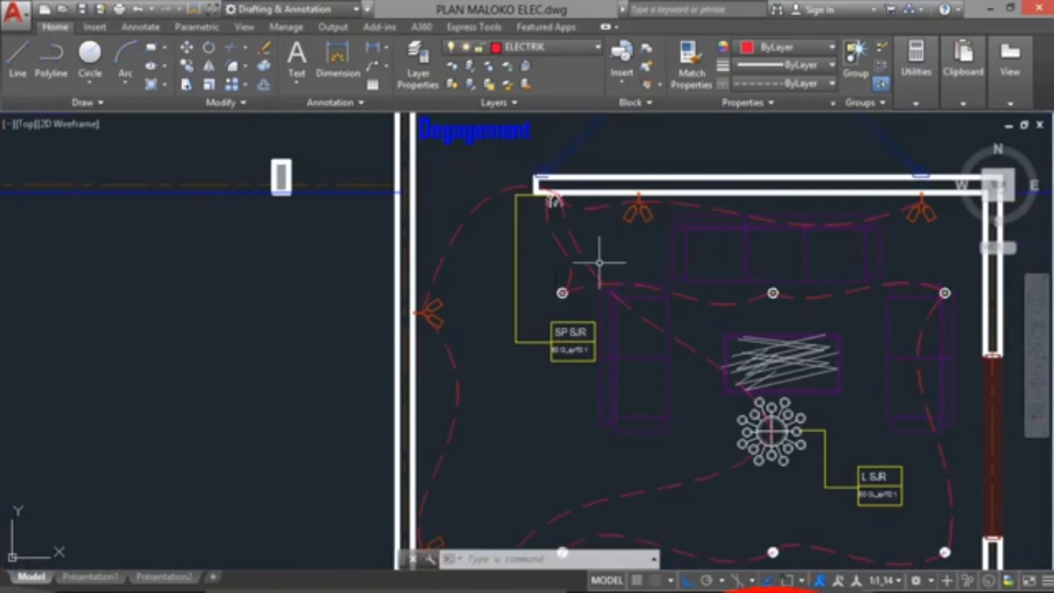
Copy the SP SJR label with its short leader stub to the free area beside the living room's lower-left wall light
{"action": "scroll", "coordinate": [600, 264], "scroll_direction": "down", "scroll_amount": 2}
{"action": "scroll", "coordinate": [601, 327], "scroll_direction": "up", "scroll_amount": 2}
{"action": "scroll", "coordinate": [596, 277], "scroll_direction": "up", "scroll_amount": 2}
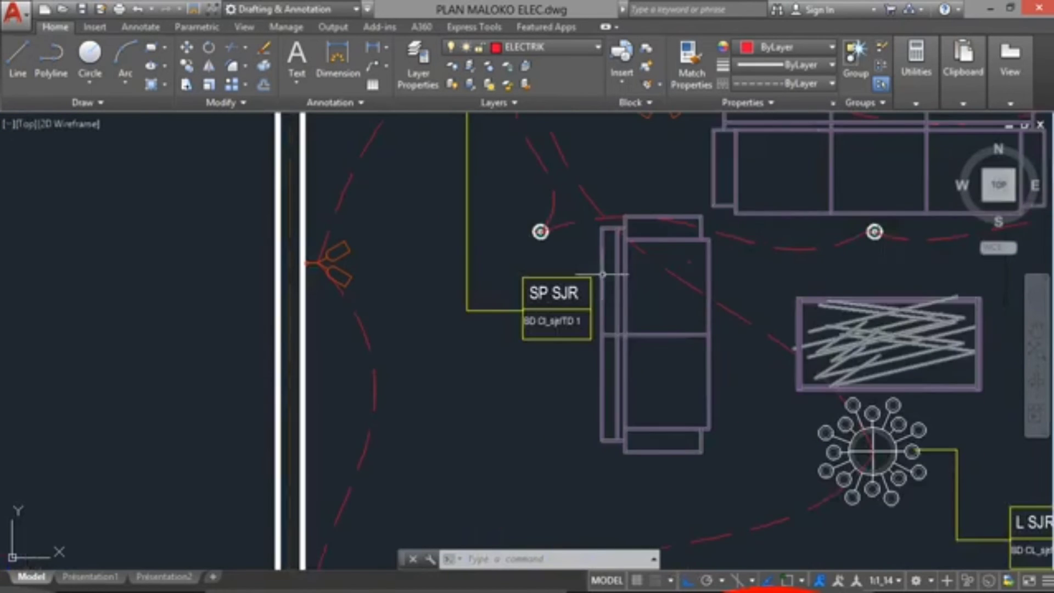
{"action": "left_click", "coordinate": [596, 270]}
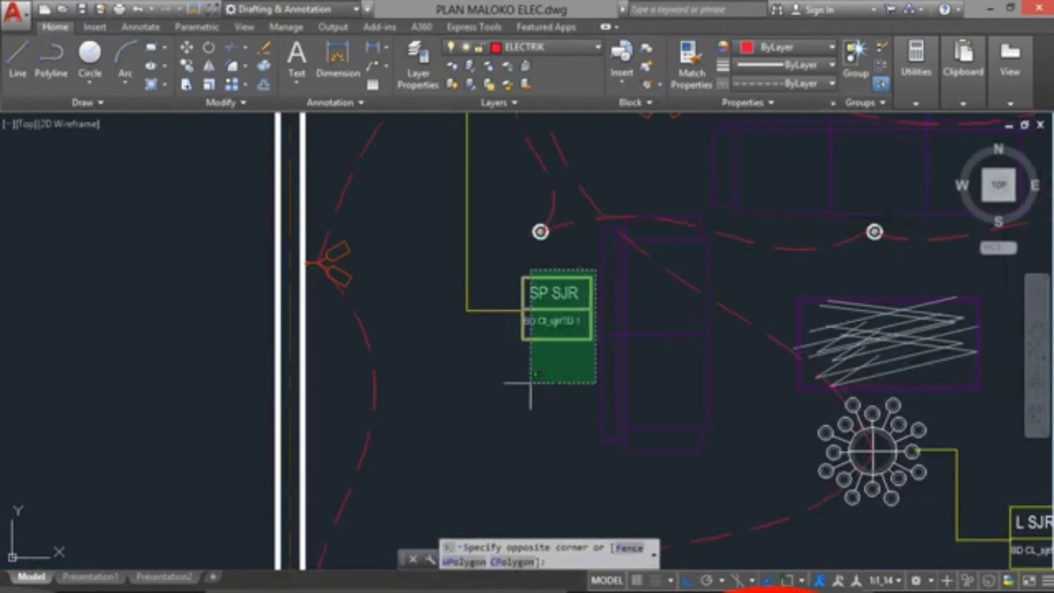
{"action": "left_click", "coordinate": [535, 385]}
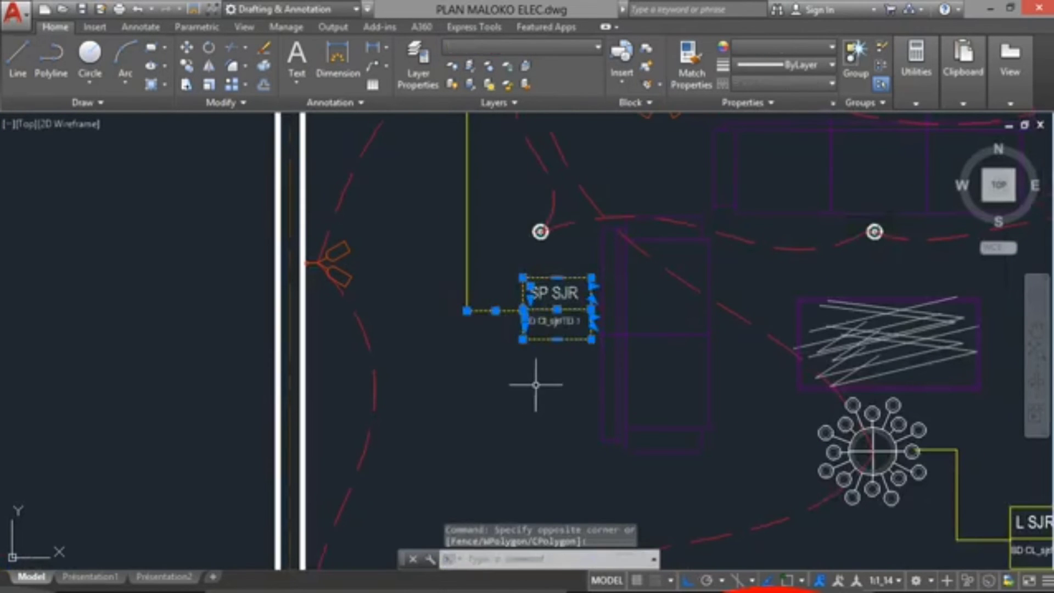
{"action": "left_click", "coordinate": [188, 67]}
{"action": "left_click", "coordinate": [548, 312]}
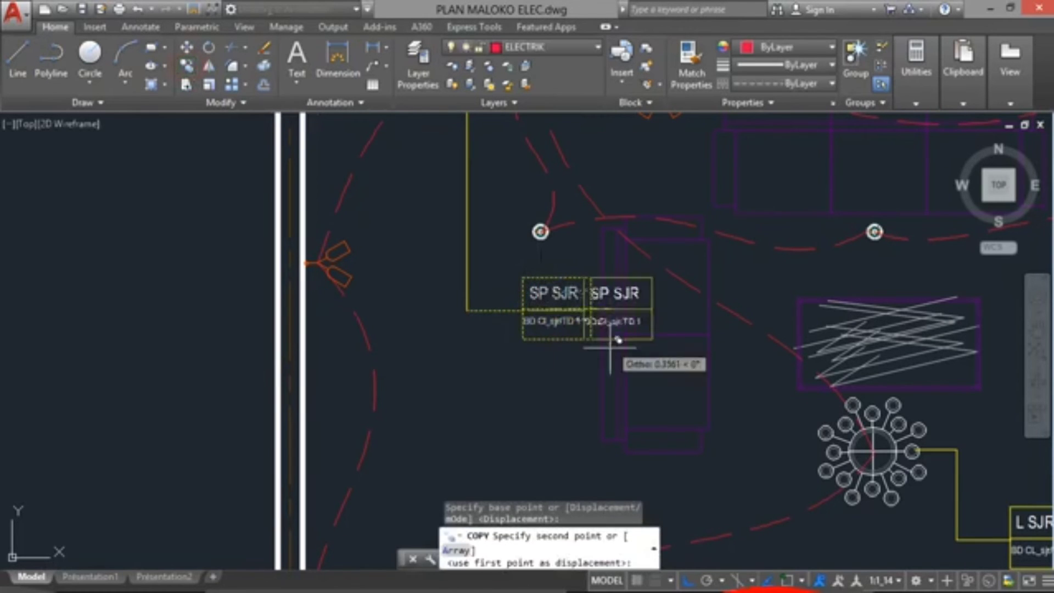
{"action": "scroll", "coordinate": [549, 363], "scroll_direction": "down", "scroll_amount": 4}
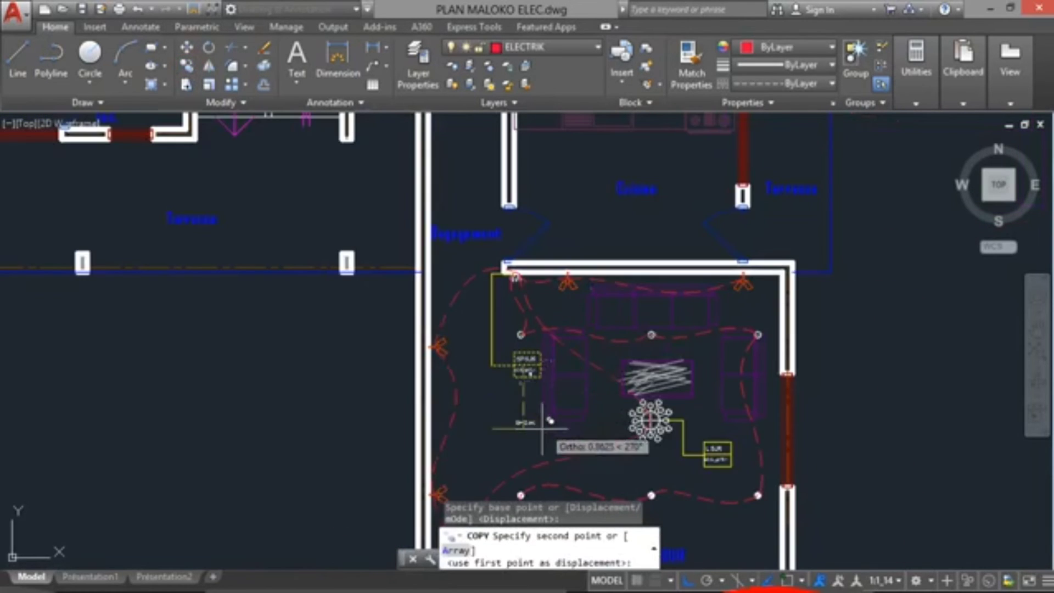
{"action": "middle_click_drag", "start_coordinate": [538, 422], "coordinate": [570, 272]}
{"action": "scroll", "coordinate": [514, 312], "scroll_direction": "up", "scroll_amount": 4}
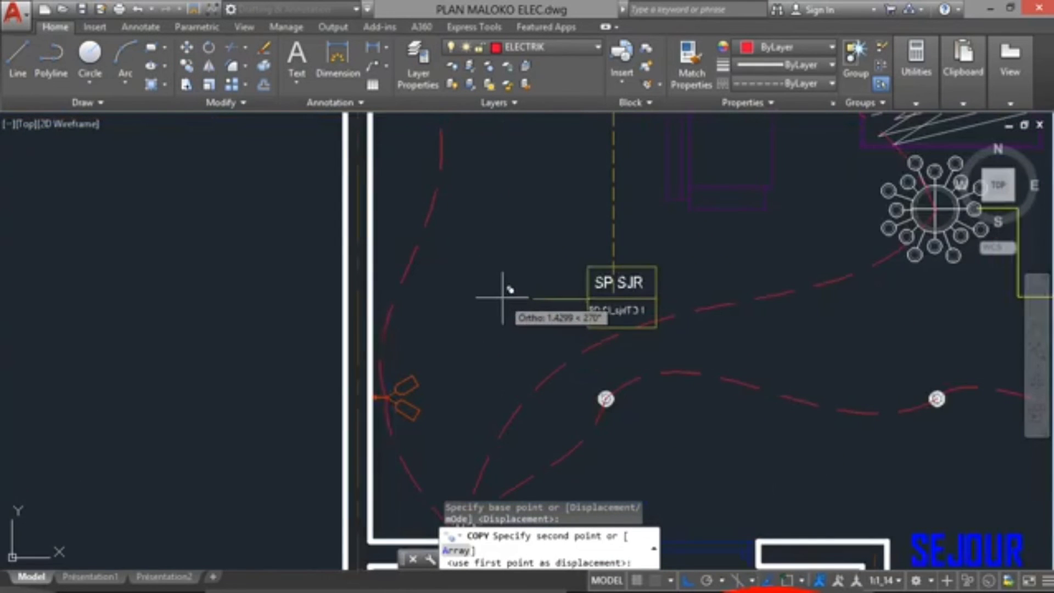
{"action": "left_click", "coordinate": [688, 581]}
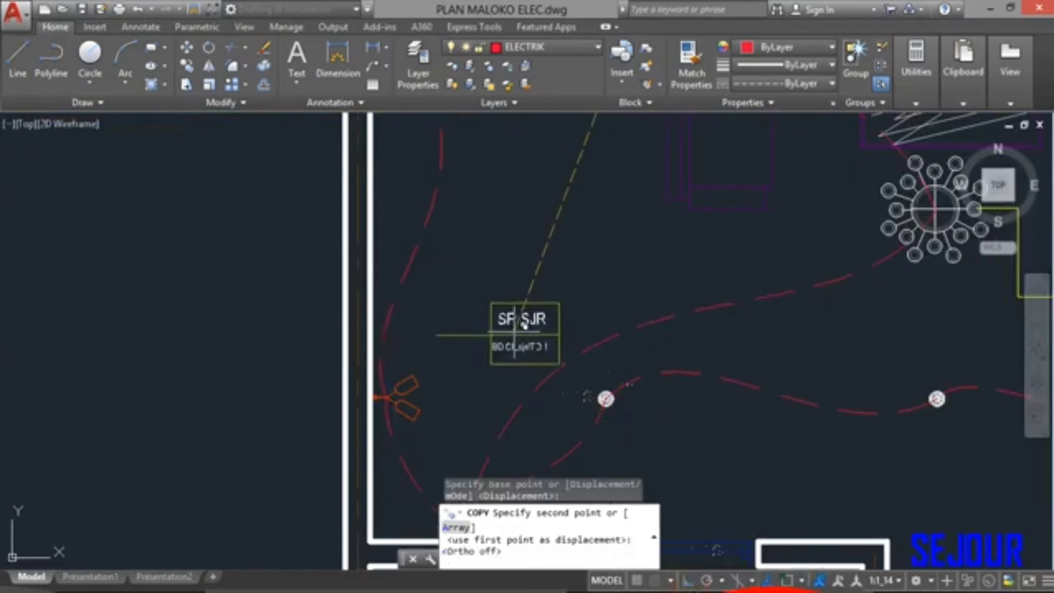
{"action": "left_click", "coordinate": [534, 281]}
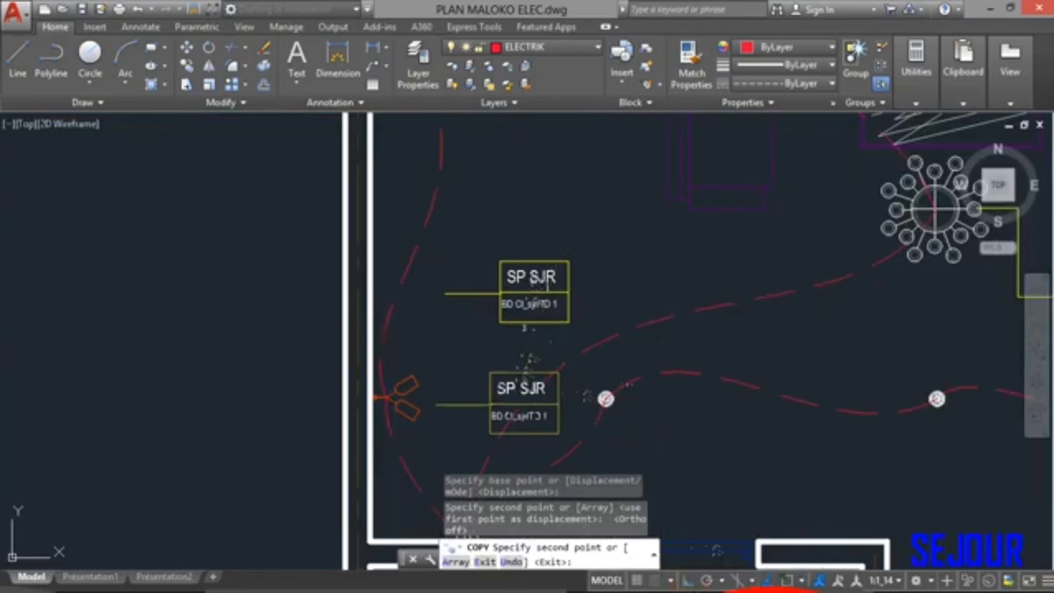
{"action": "key", "text": "Escape"}
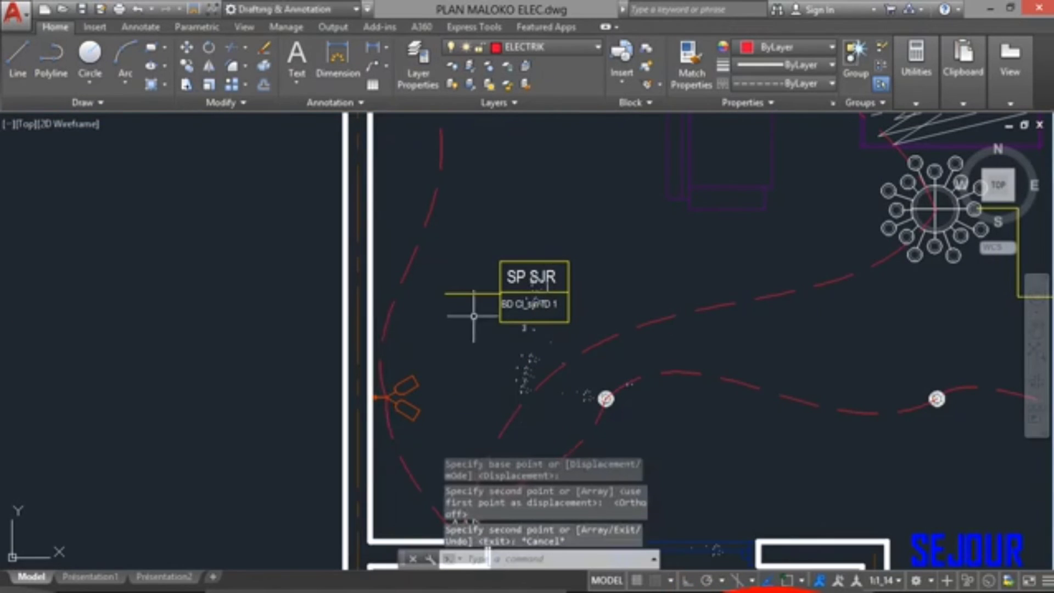
Change the upper text of the copied label near the lower-left wall light to "AP SJR"
{"action": "left_click", "coordinate": [536, 280]}
{"action": "double_click", "coordinate": [538, 288]}
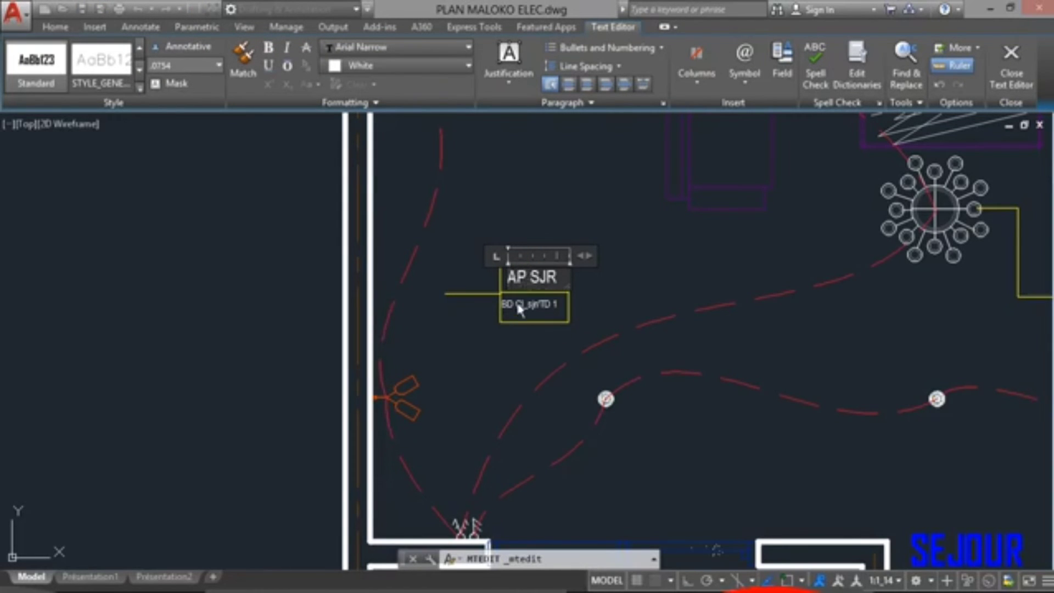
{"action": "left_click", "coordinate": [485, 329]}
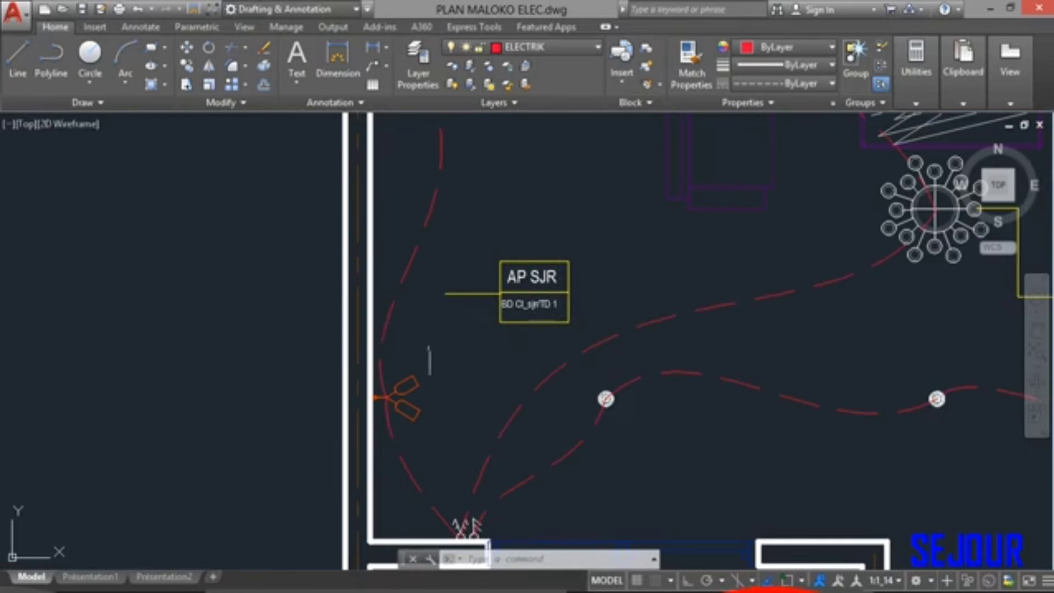
Draw a stepped orthogonal leader line from the free end of the AP SJR label's stub to the lower-left wall light
{"action": "scroll", "coordinate": [446, 340], "scroll_direction": "down", "scroll_amount": 2}
{"action": "scroll", "coordinate": [445, 333], "scroll_direction": "up", "scroll_amount": 3}
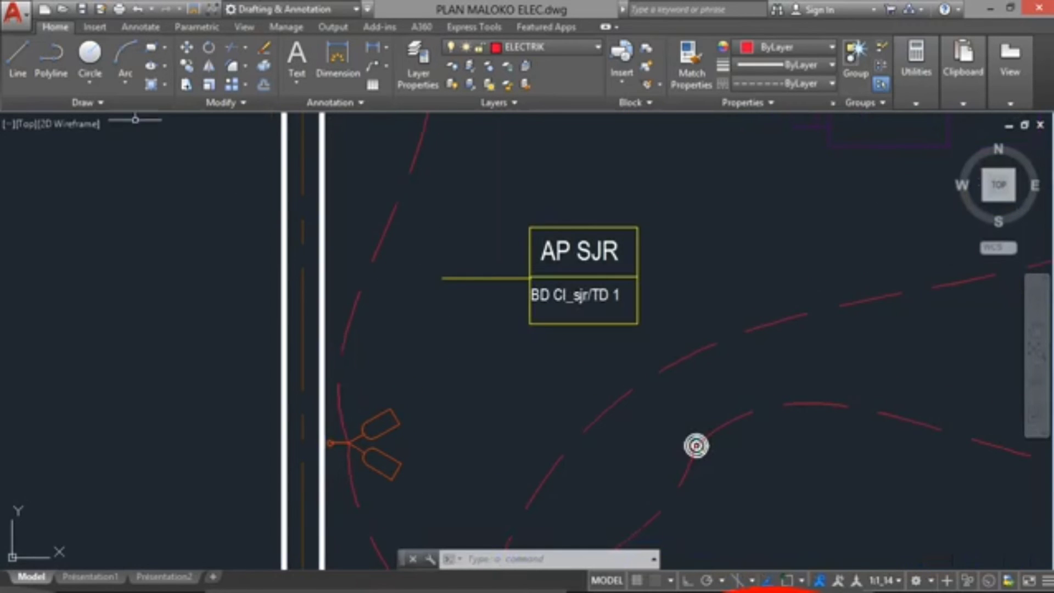
{"action": "left_click", "coordinate": [18, 52]}
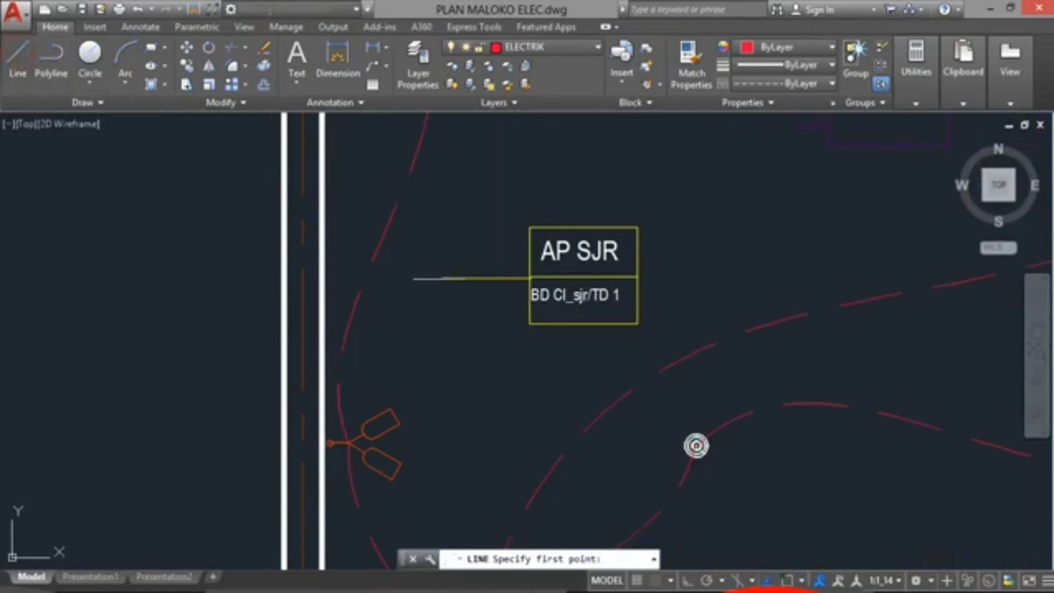
{"action": "left_click", "coordinate": [442, 279]}
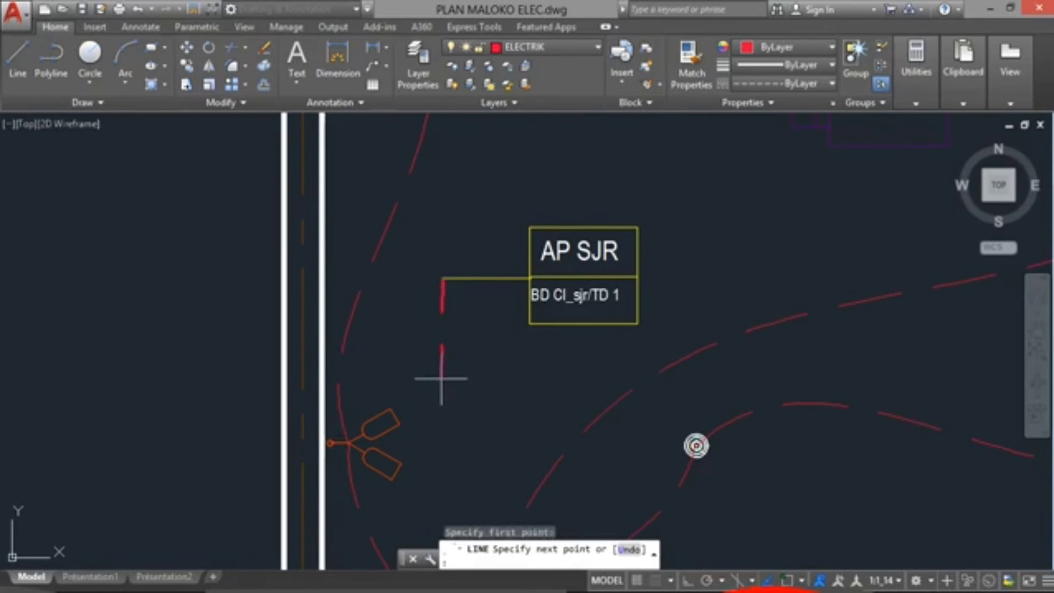
{"action": "left_click", "coordinate": [686, 580]}
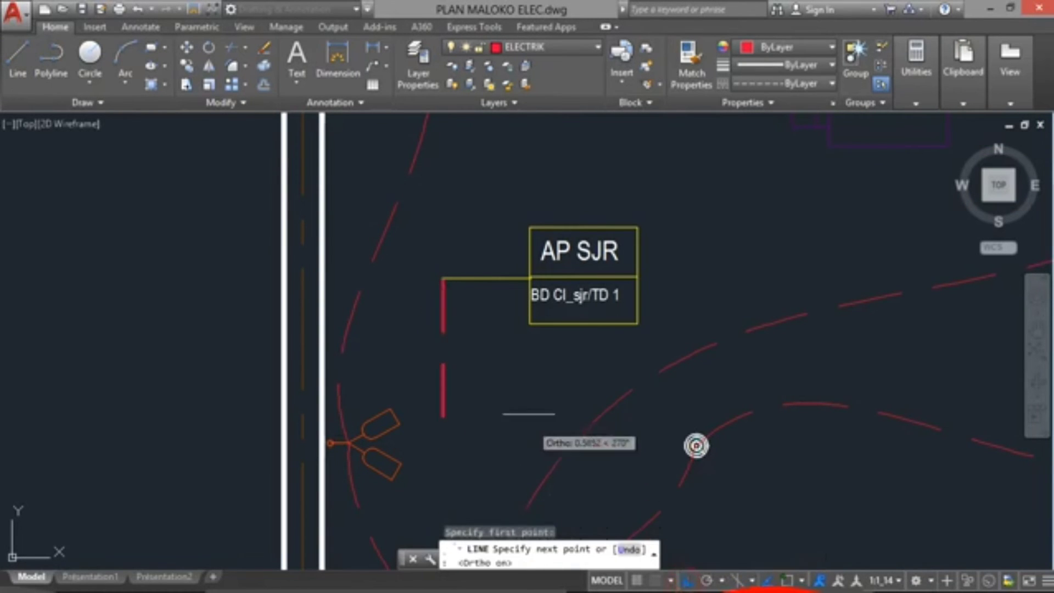
{"action": "left_click", "coordinate": [443, 379]}
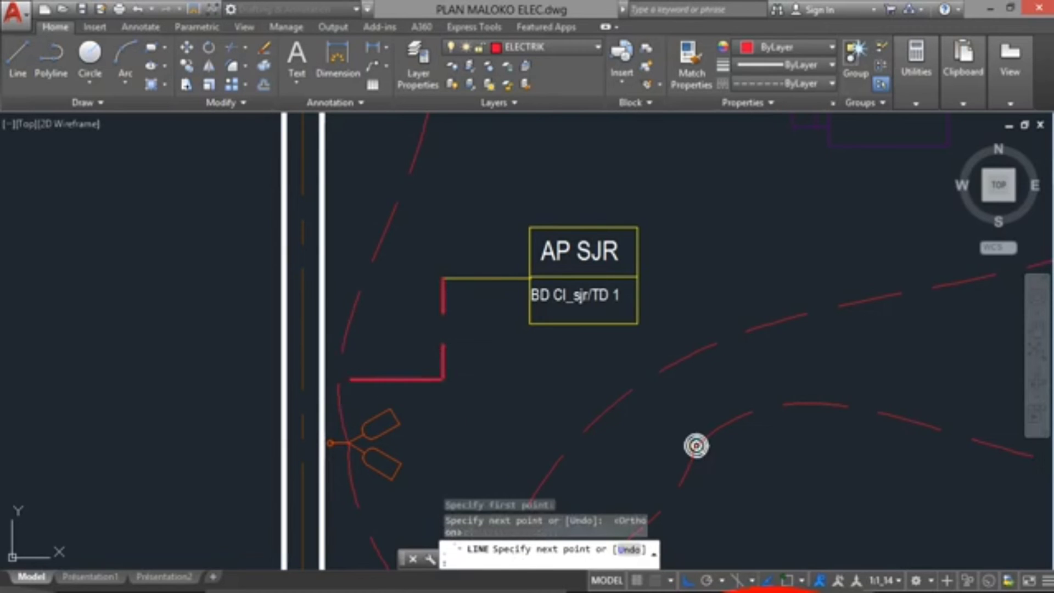
{"action": "left_click", "coordinate": [349, 379]}
{"action": "left_click", "coordinate": [352, 442]}
{"action": "key", "text": "Return"}
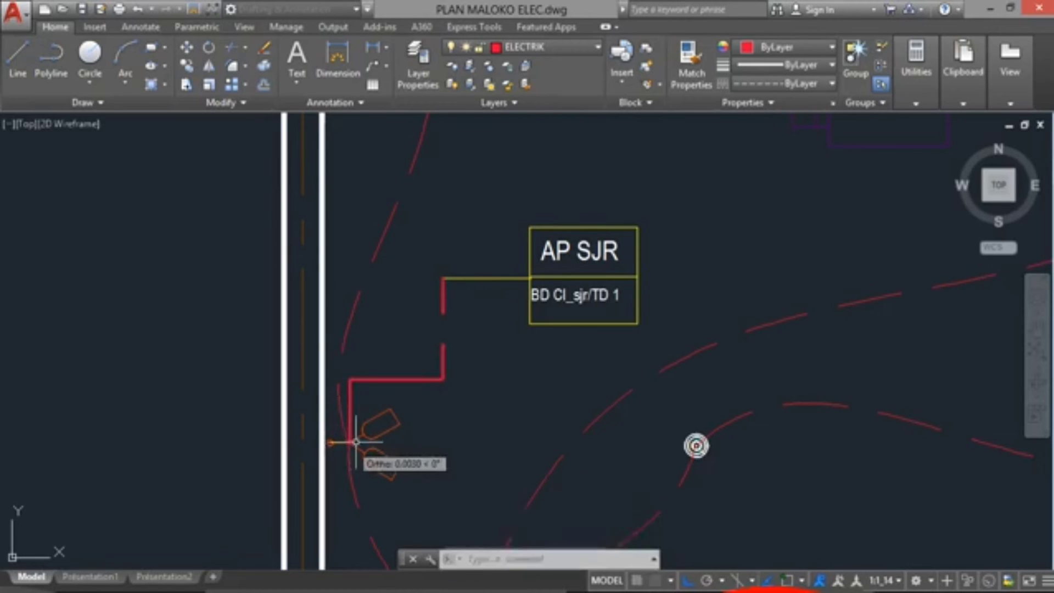
{"action": "key", "text": "Escape"}
Match the three new leader segments to the properties of the AP SJR label's yellow stub
{"action": "left_click", "coordinate": [484, 279]}
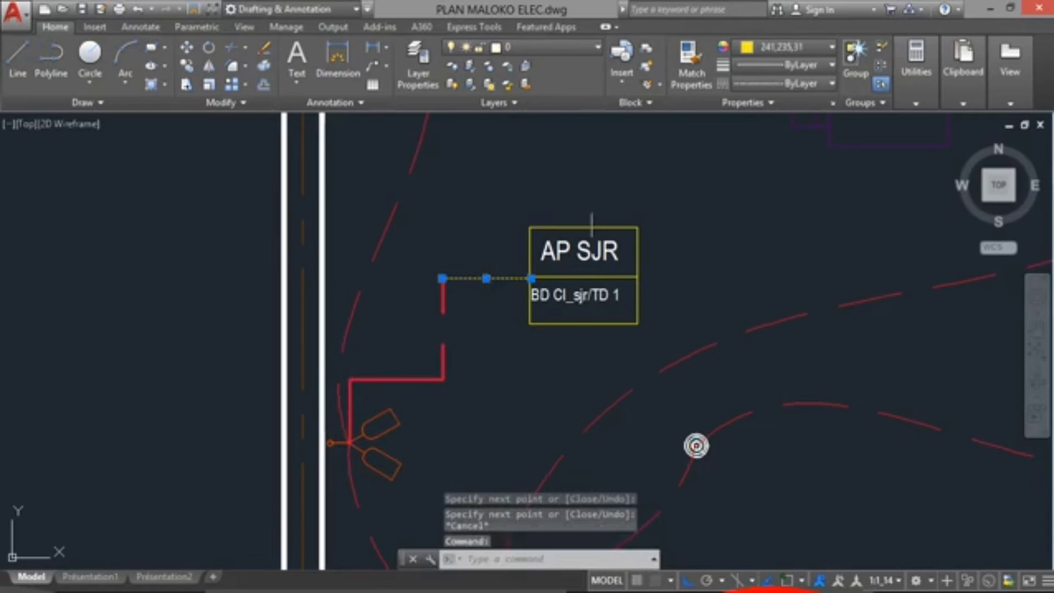
{"action": "left_click", "coordinate": [690, 60]}
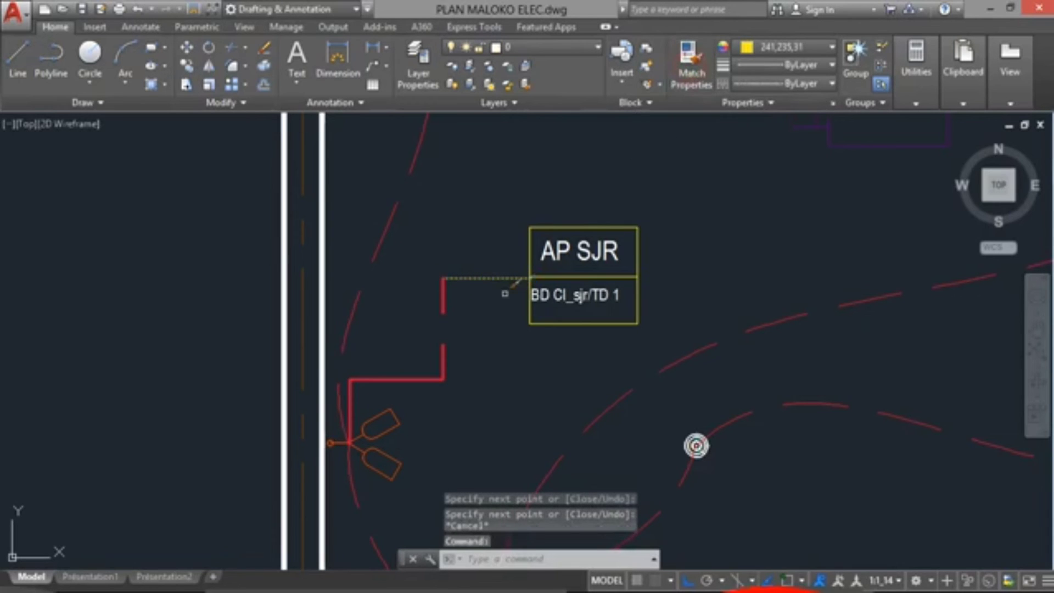
{"action": "left_click", "coordinate": [443, 304]}
{"action": "left_click", "coordinate": [426, 379]}
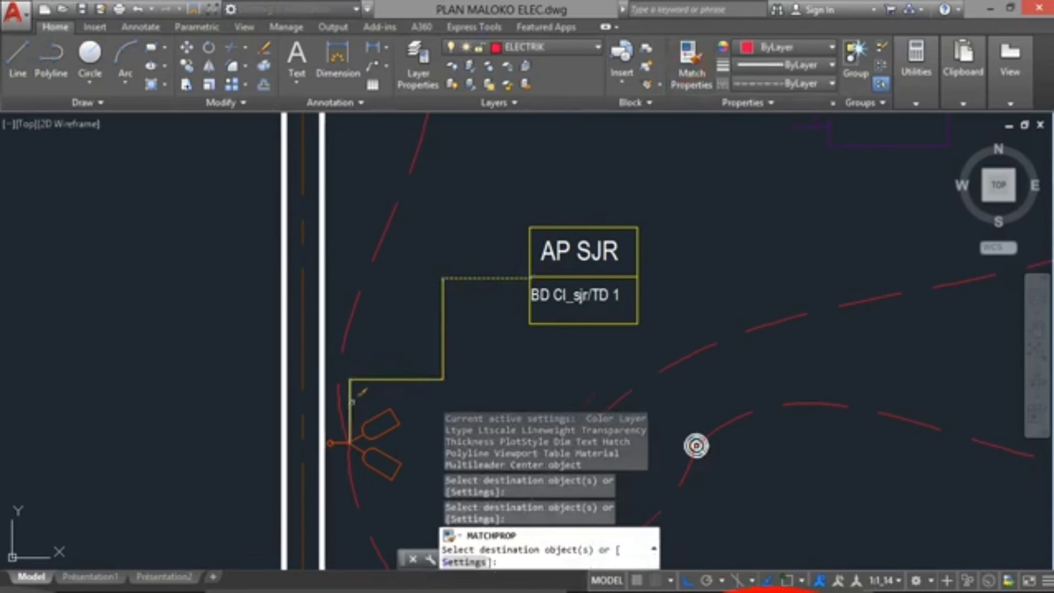
{"action": "left_click", "coordinate": [351, 403]}
{"action": "key", "text": "Escape"}
Clean up the corner between the AP SJR label's horizontal stub and the vertical leader segment with Chamfer
{"action": "scroll", "coordinate": [512, 375], "scroll_direction": "down", "scroll_amount": 2}
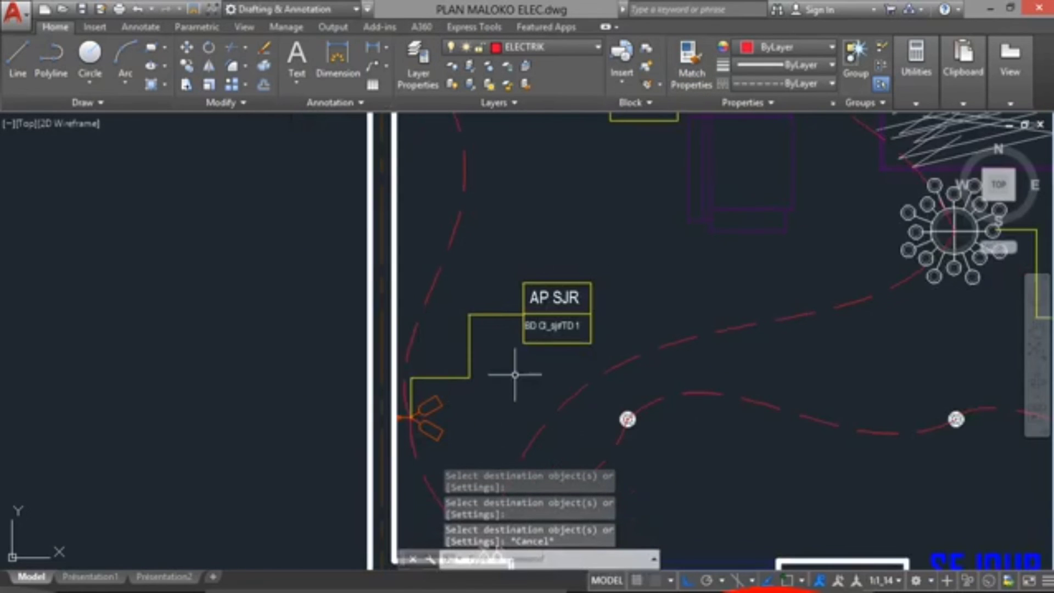
{"action": "scroll", "coordinate": [483, 343], "scroll_direction": "up", "scroll_amount": 6}
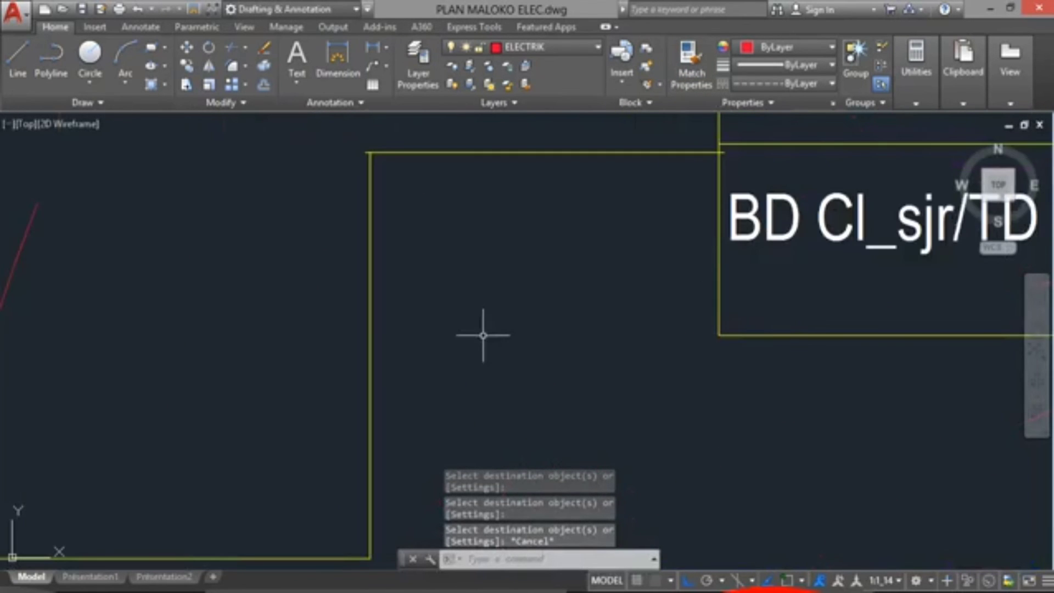
{"action": "type", "text": "ch"}
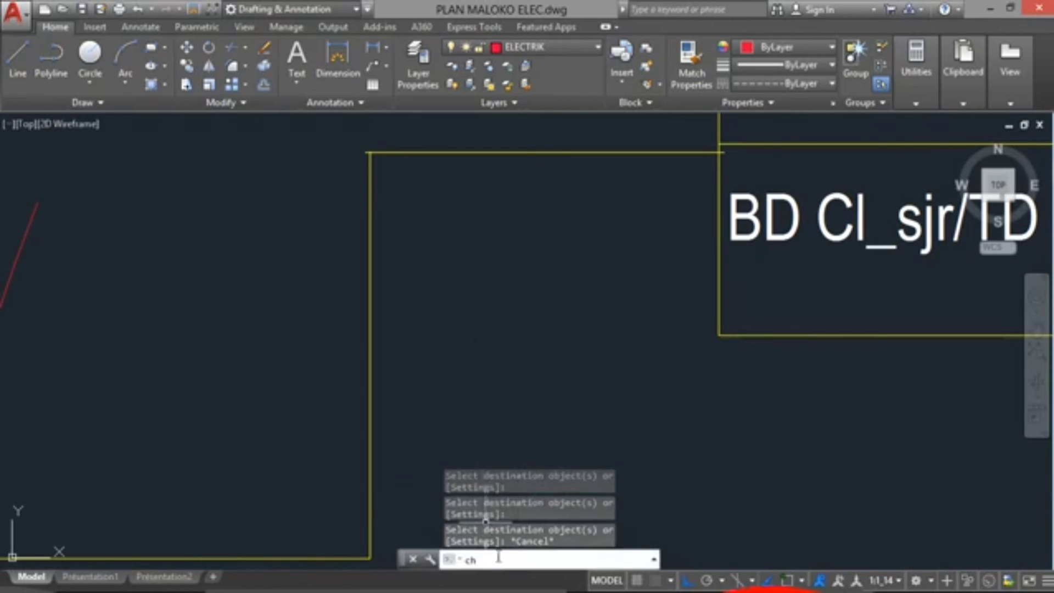
{"action": "scroll", "coordinate": [492, 424], "scroll_direction": "down", "scroll_amount": 4}
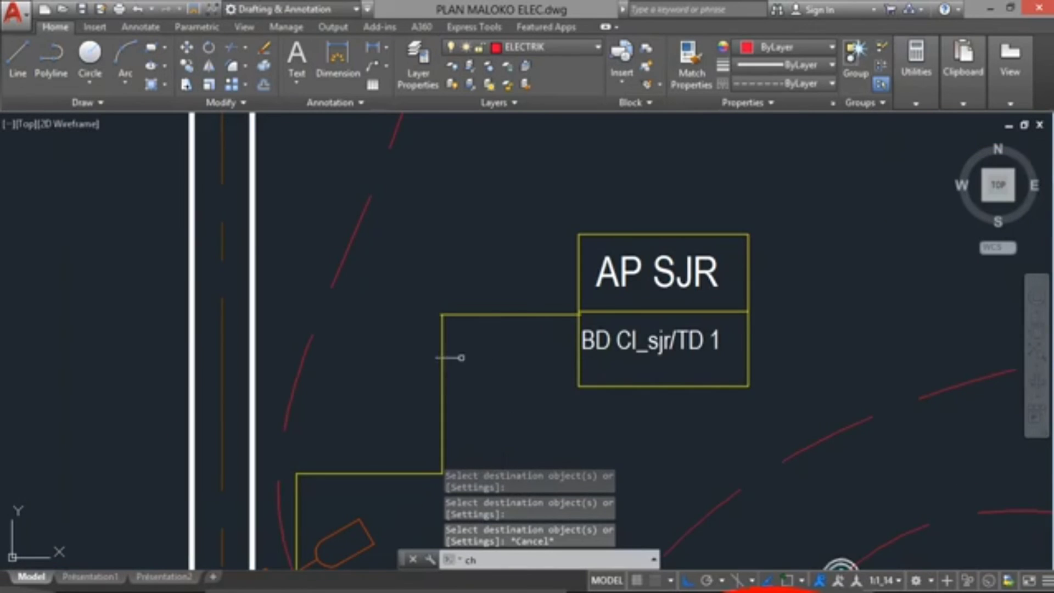
{"action": "scroll", "coordinate": [461, 358], "scroll_direction": "up", "scroll_amount": 2}
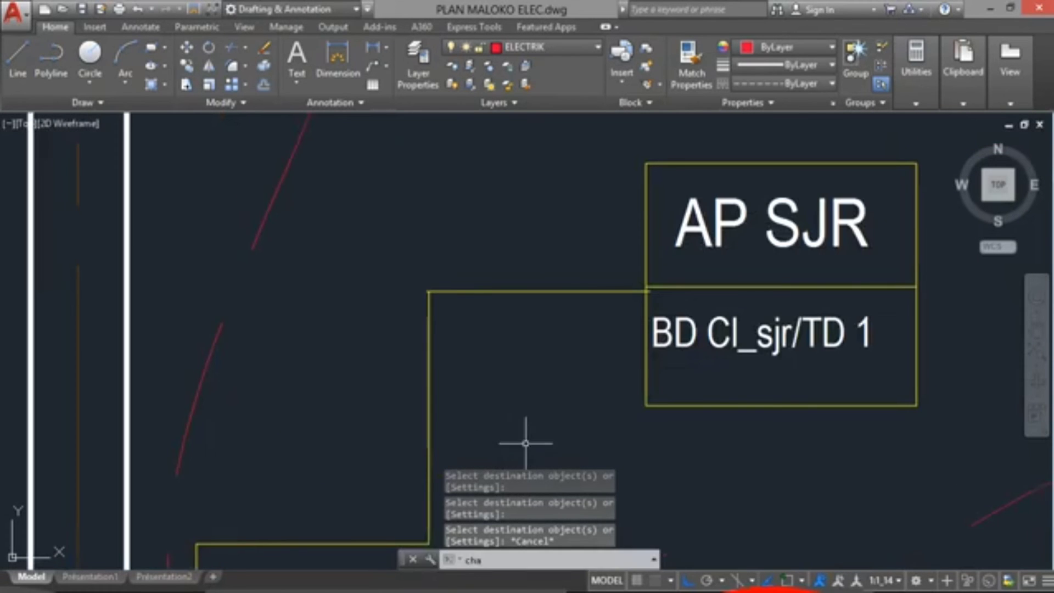
{"action": "type", "text": "a"}
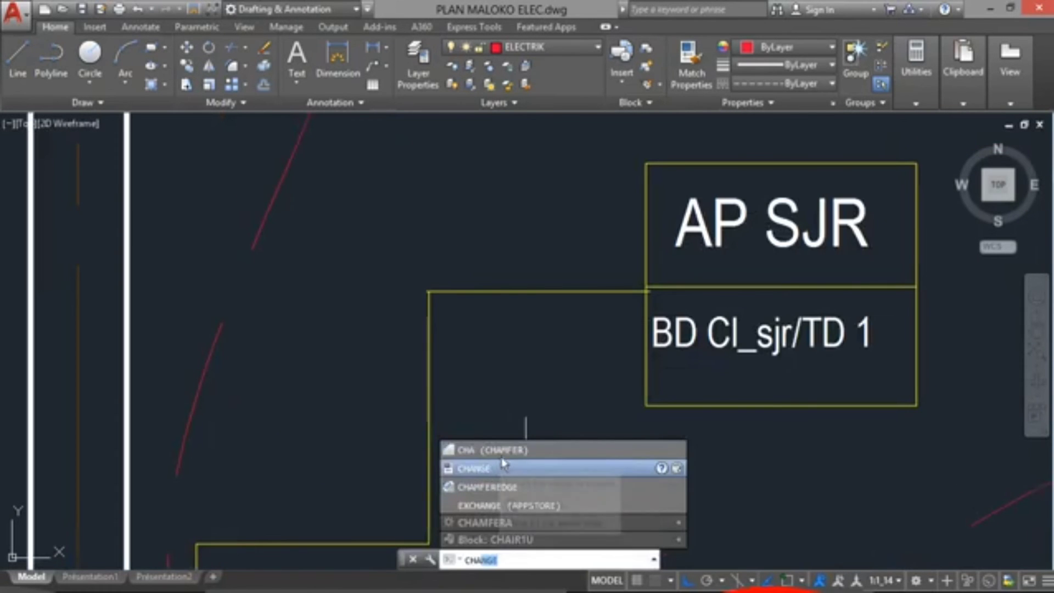
{"action": "key", "text": "Return"}
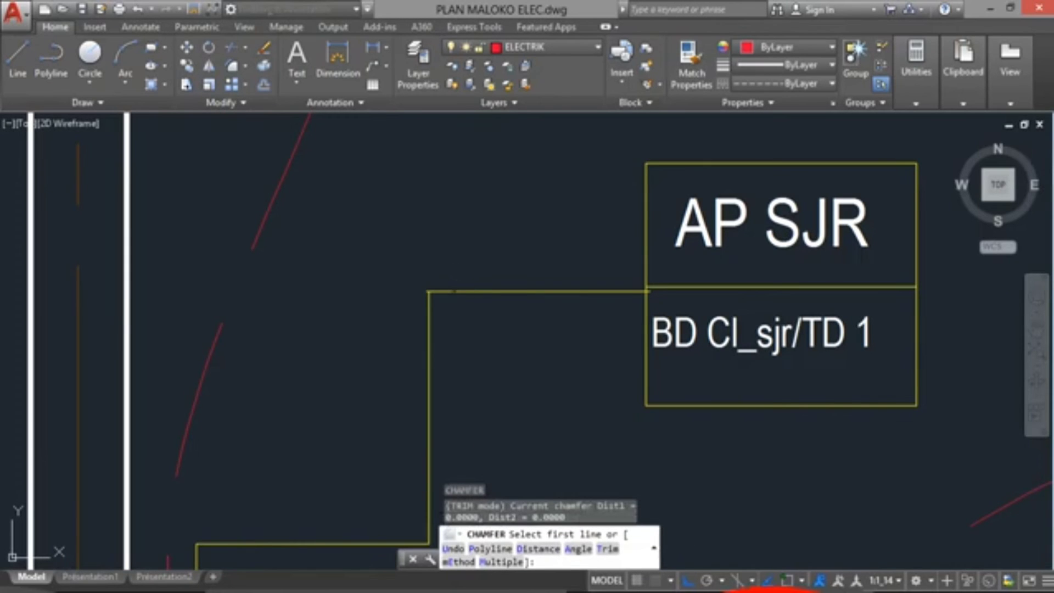
{"action": "left_click", "coordinate": [453, 291]}
{"action": "left_click", "coordinate": [428, 311]}
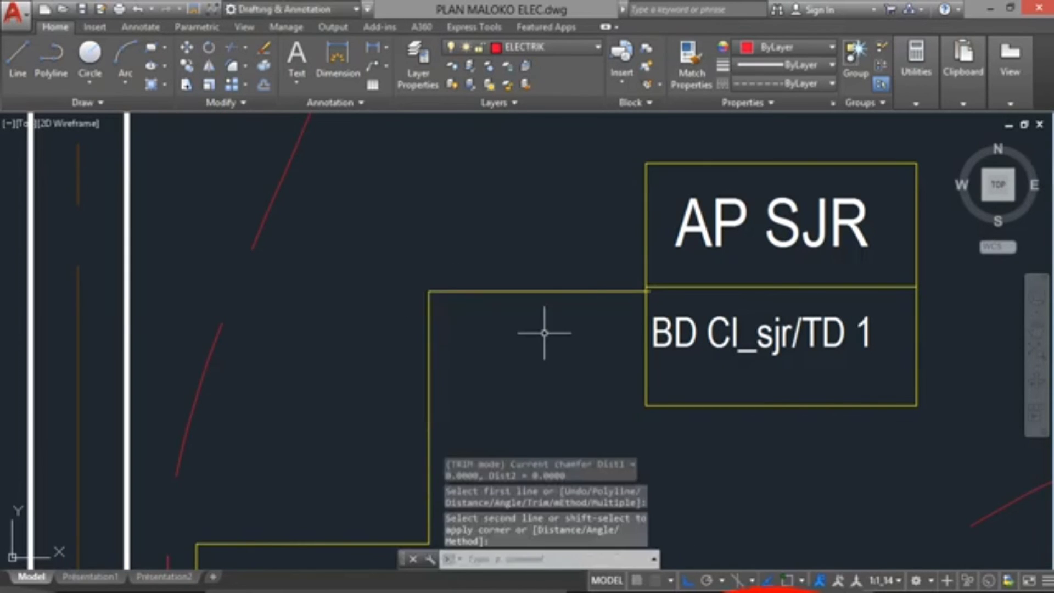
{"action": "key", "text": "Escape"}
Examine the living room's SP SJR, AP SJR and L SJR labels and the lighting circuits they belong to
{"action": "scroll", "coordinate": [513, 336], "scroll_direction": "down", "scroll_amount": 6}
{"action": "scroll", "coordinate": [557, 359], "scroll_direction": "down", "scroll_amount": 2}
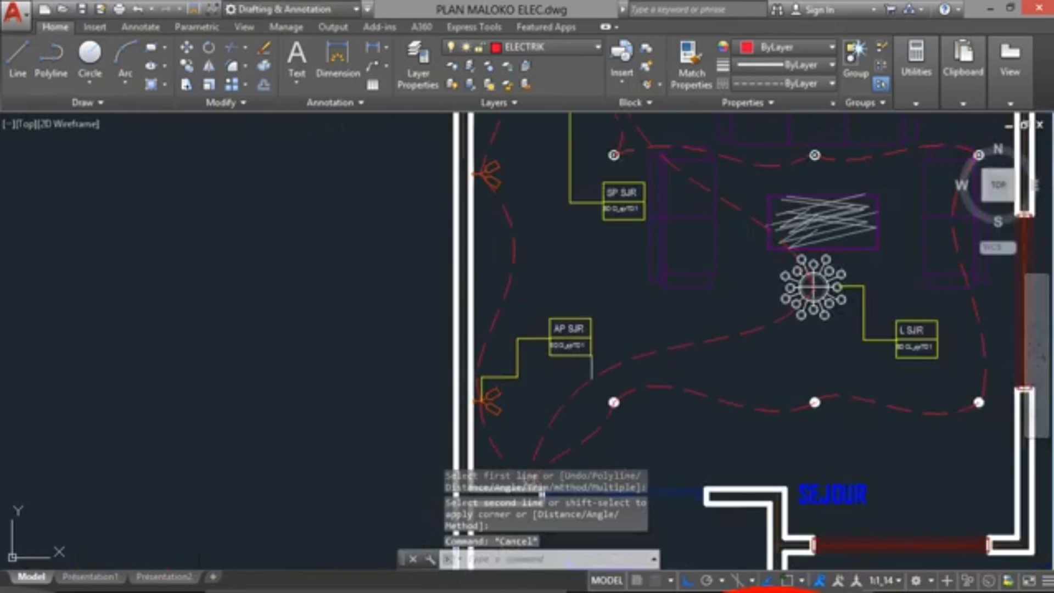
{"action": "scroll", "coordinate": [604, 329], "scroll_direction": "down", "scroll_amount": 5}
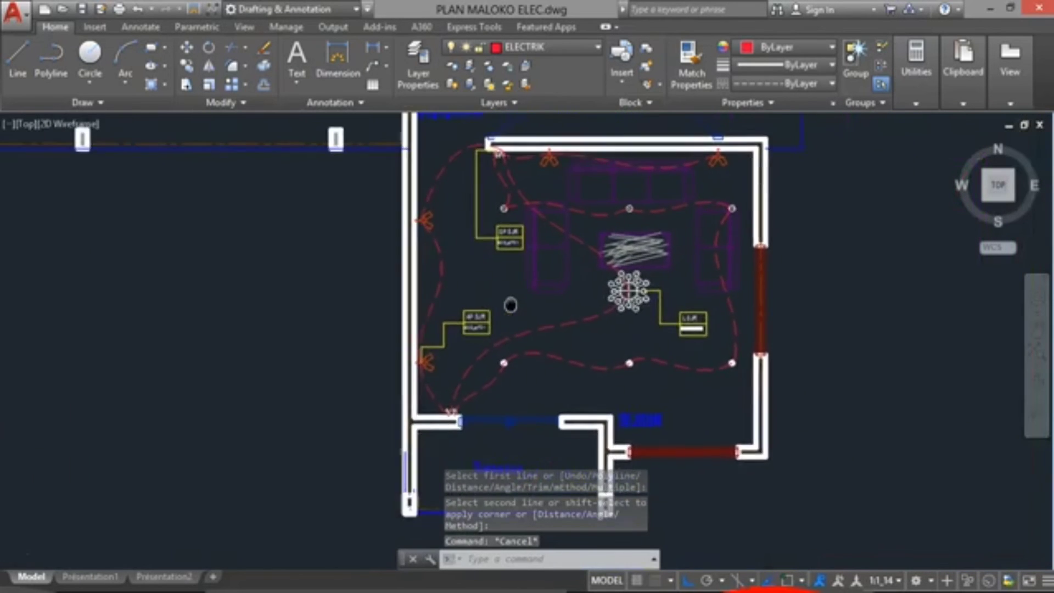
{"action": "scroll", "coordinate": [506, 304], "scroll_direction": "up", "scroll_amount": 2}
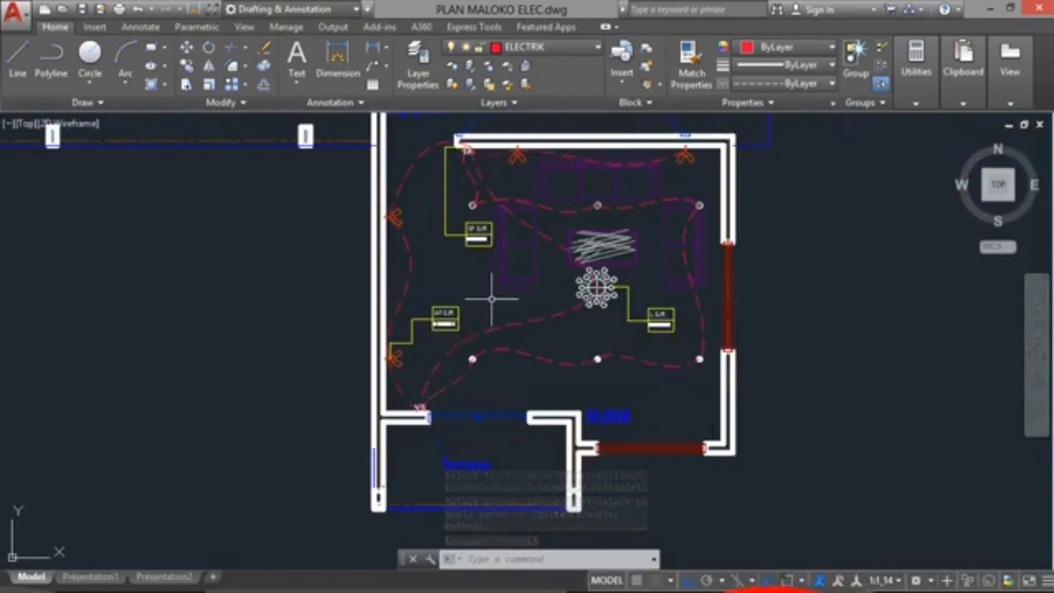
{"action": "scroll", "coordinate": [486, 296], "scroll_direction": "up", "scroll_amount": 2}
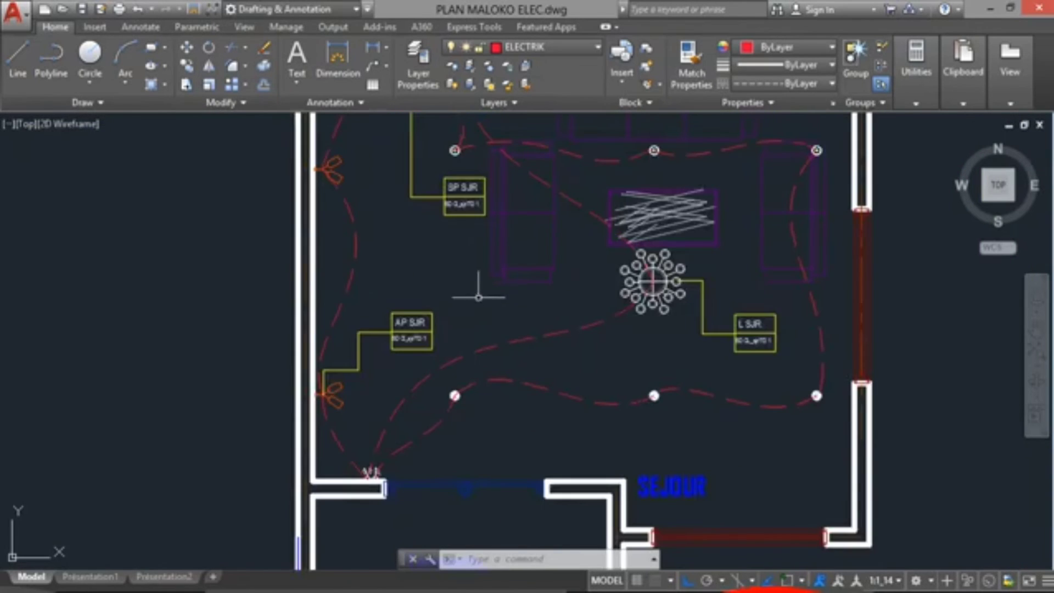
{"action": "scroll", "coordinate": [473, 295], "scroll_direction": "down", "scroll_amount": 2}
{"action": "scroll", "coordinate": [444, 346], "scroll_direction": "up", "scroll_amount": 2}
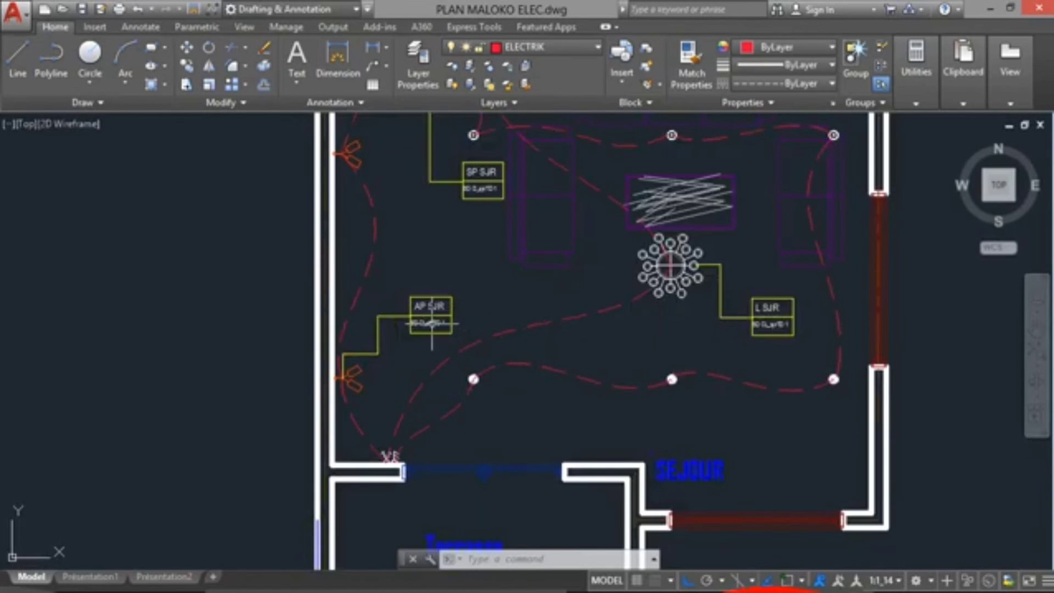
{"action": "scroll", "coordinate": [401, 379], "scroll_direction": "up", "scroll_amount": 2}
{"action": "scroll", "coordinate": [406, 353], "scroll_direction": "down", "scroll_amount": 4}
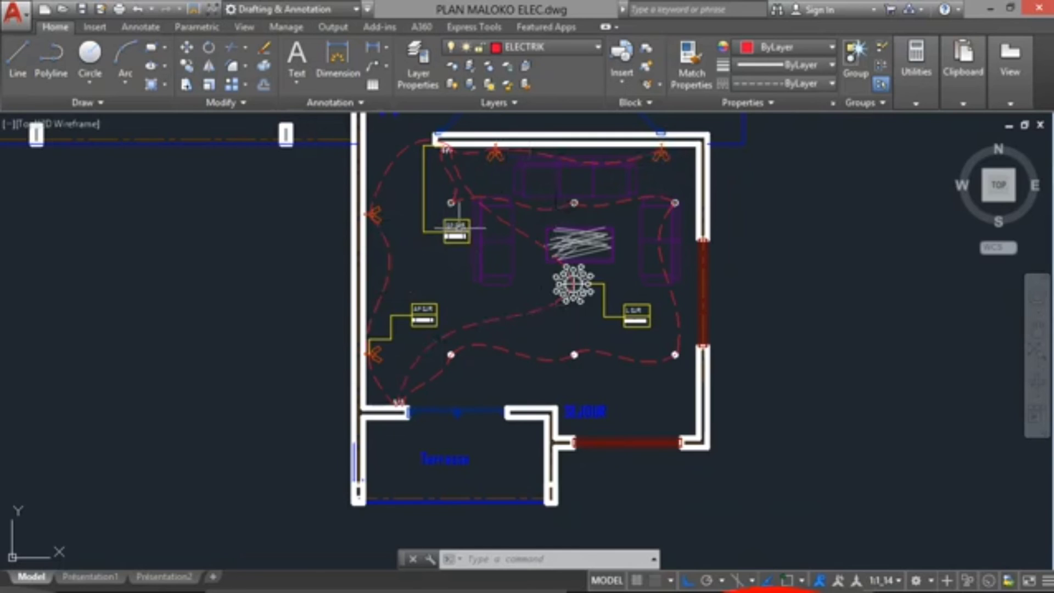
{"action": "scroll", "coordinate": [459, 227], "scroll_direction": "up", "scroll_amount": 5}
{"action": "scroll", "coordinate": [435, 214], "scroll_direction": "down", "scroll_amount": 5}
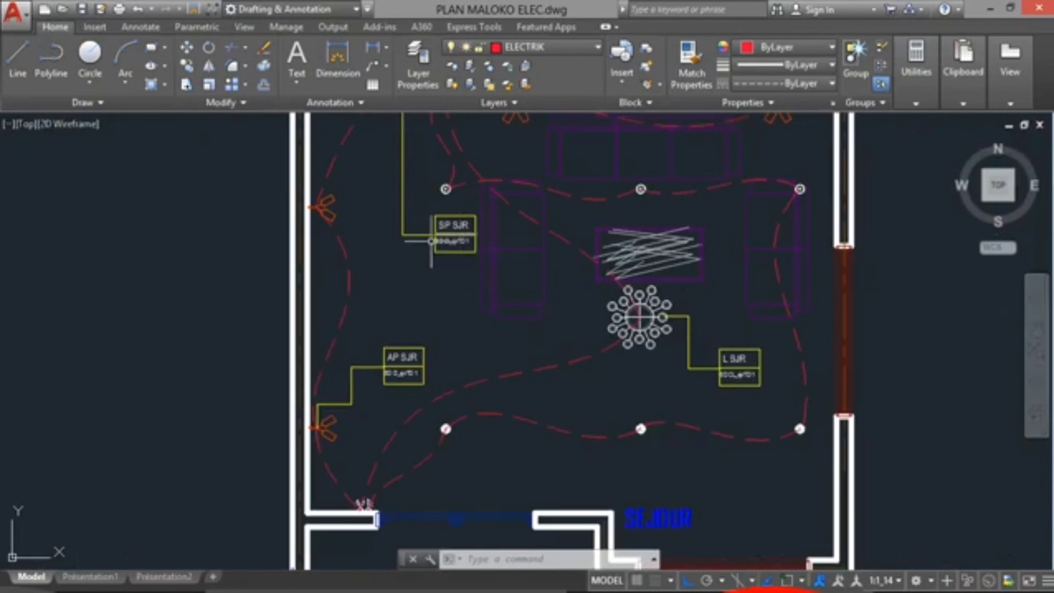
Examine the circuit and panel reference in the lower cell of the living room's SP SJR label
{"action": "scroll", "coordinate": [451, 230], "scroll_direction": "up", "scroll_amount": 5}
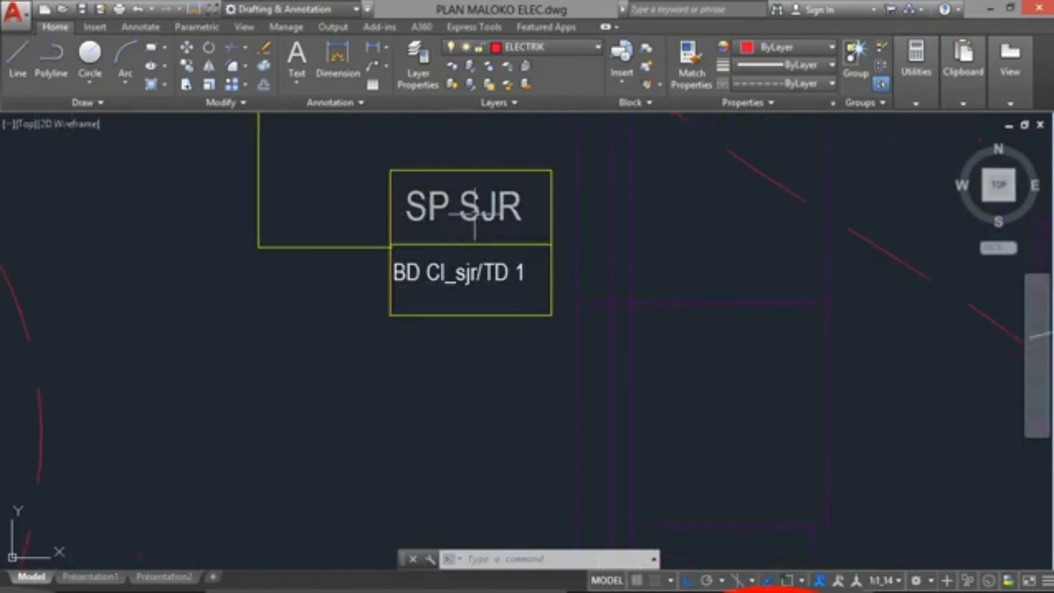
{"action": "scroll", "coordinate": [431, 213], "scroll_direction": "down", "scroll_amount": 3}
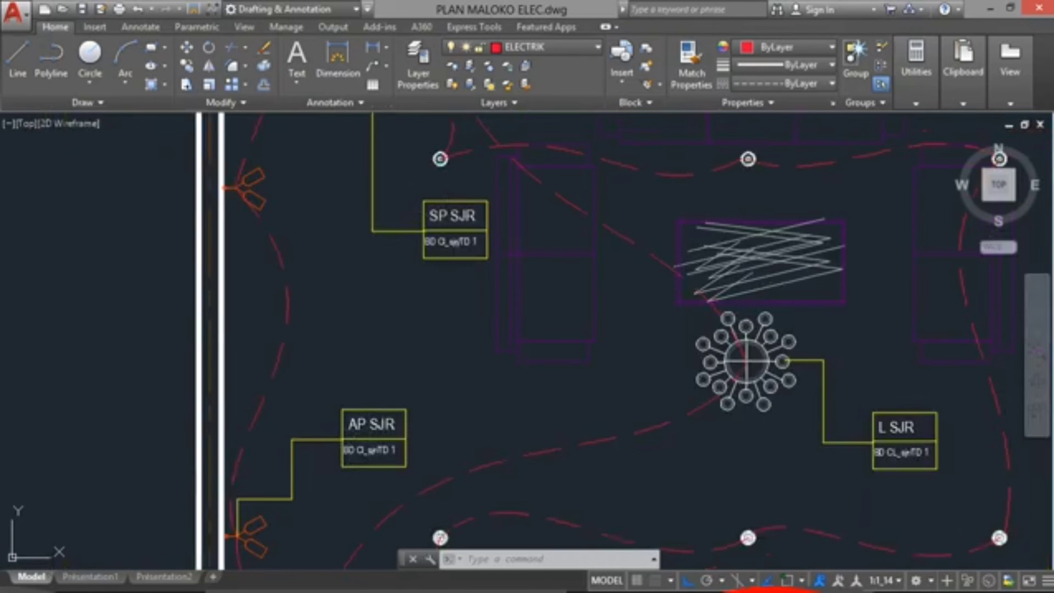
{"action": "scroll", "coordinate": [450, 241], "scroll_direction": "up", "scroll_amount": 5}
{"action": "scroll", "coordinate": [404, 225], "scroll_direction": "down", "scroll_amount": 2}
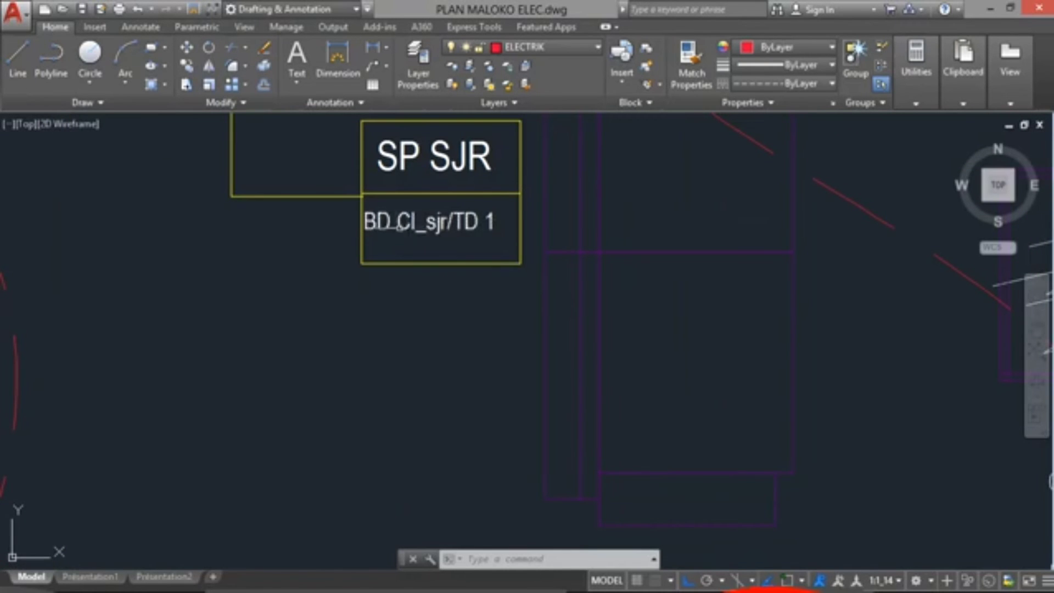
{"action": "scroll", "coordinate": [476, 235], "scroll_direction": "down", "scroll_amount": 2}
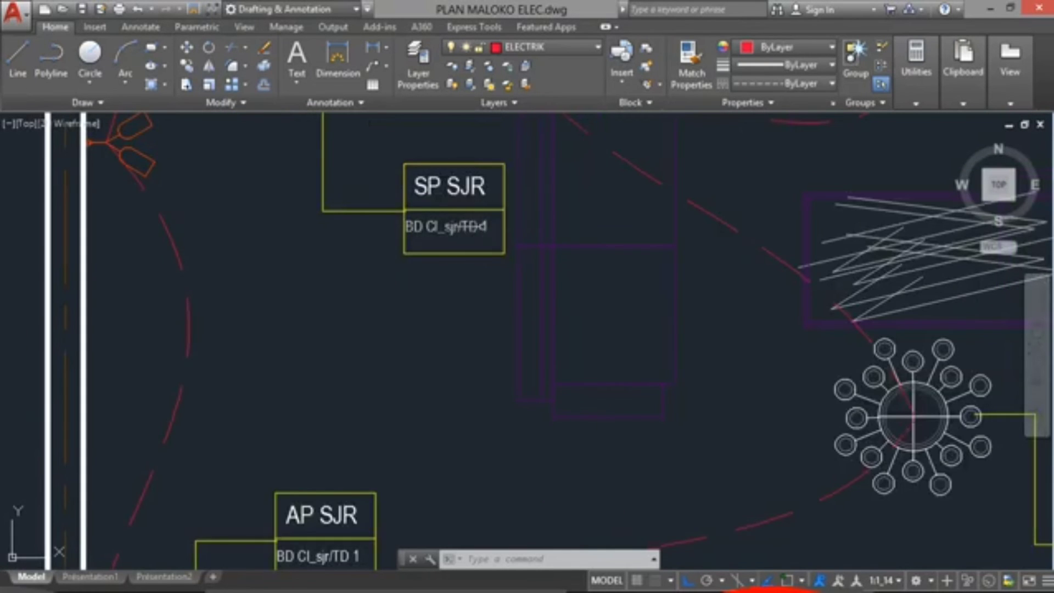
{"action": "scroll", "coordinate": [482, 226], "scroll_direction": "up", "scroll_amount": 3}
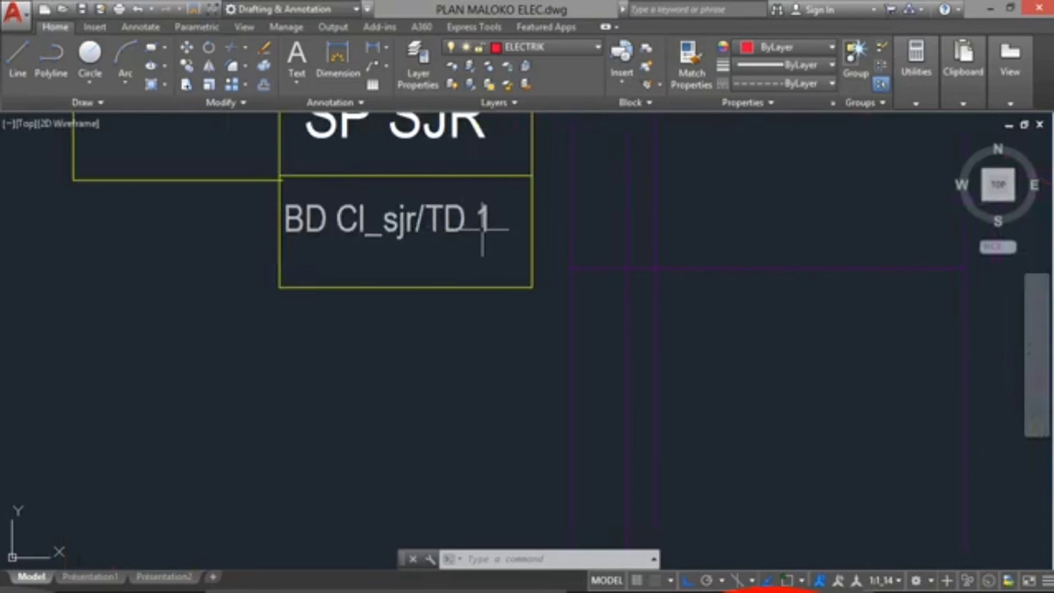
Examine the lighting circuits of the rooms and terrace on the PLAN D'ECLAIRAGE MAGASIN
{"action": "scroll", "coordinate": [482, 227], "scroll_direction": "down", "scroll_amount": 10}
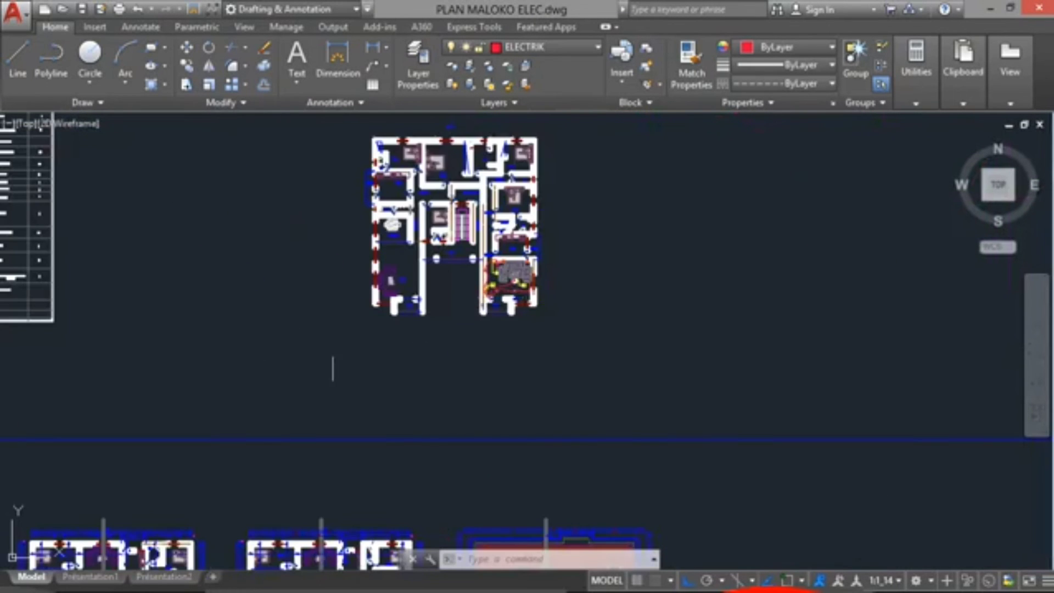
{"action": "scroll", "coordinate": [244, 344], "scroll_direction": "down", "scroll_amount": 4}
{"action": "scroll", "coordinate": [111, 313], "scroll_direction": "up", "scroll_amount": 6}
{"action": "scroll", "coordinate": [409, 328], "scroll_direction": "down", "scroll_amount": 6}
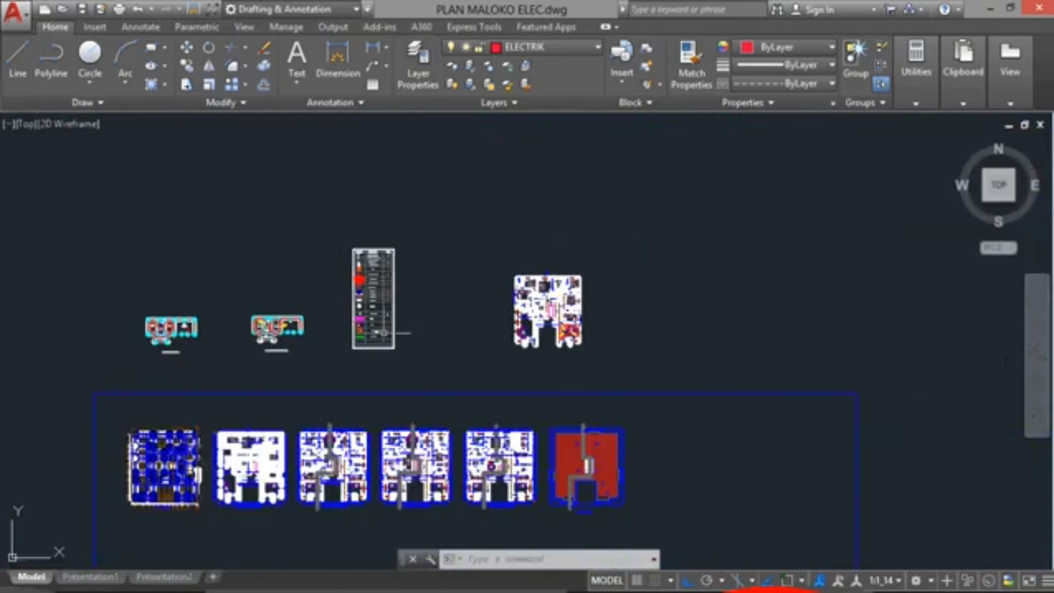
{"action": "scroll", "coordinate": [268, 337], "scroll_direction": "up", "scroll_amount": 6}
{"action": "scroll", "coordinate": [268, 338], "scroll_direction": "up", "scroll_amount": 2}
{"action": "scroll", "coordinate": [335, 338], "scroll_direction": "down", "scroll_amount": 2}
{"action": "scroll", "coordinate": [447, 352], "scroll_direction": "down", "scroll_amount": 2}
{"action": "scroll", "coordinate": [471, 346], "scroll_direction": "up", "scroll_amount": 8}
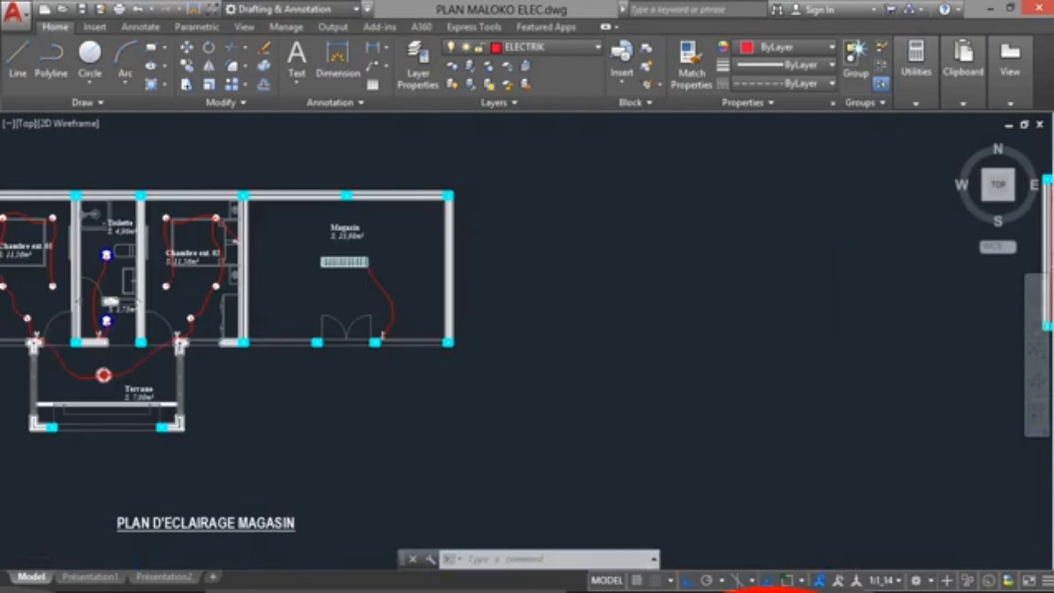
{"action": "middle_click_drag", "start_coordinate": [494, 330], "coordinate": [664, 346]}
{"action": "scroll", "coordinate": [302, 318], "scroll_direction": "up", "scroll_amount": 2}
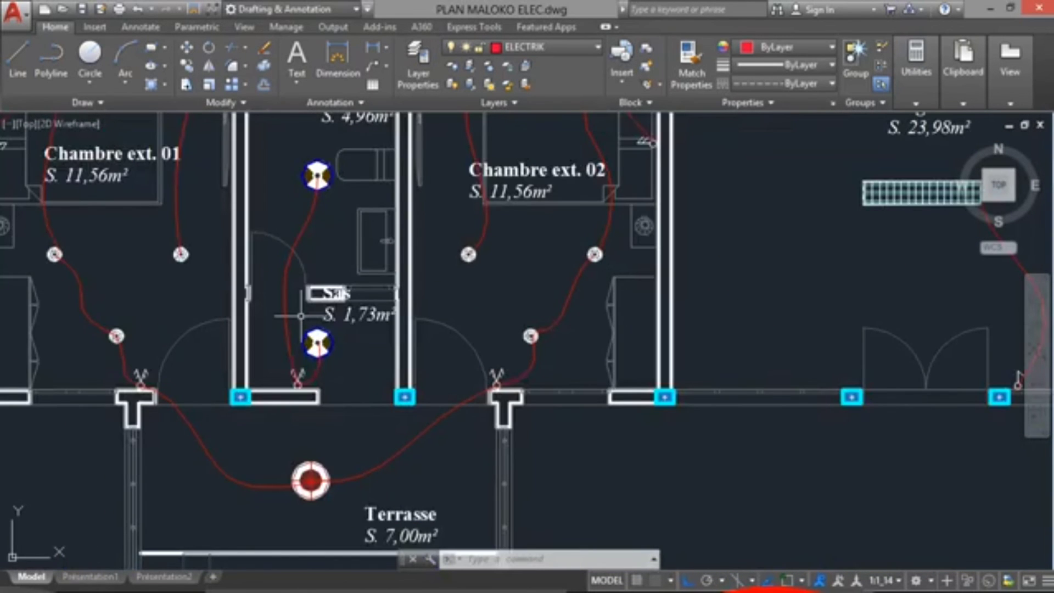
{"action": "scroll", "coordinate": [301, 316], "scroll_direction": "down", "scroll_amount": 4}
{"action": "scroll", "coordinate": [301, 315], "scroll_direction": "up", "scroll_amount": 4}
{"action": "scroll", "coordinate": [301, 316], "scroll_direction": "down", "scroll_amount": 4}
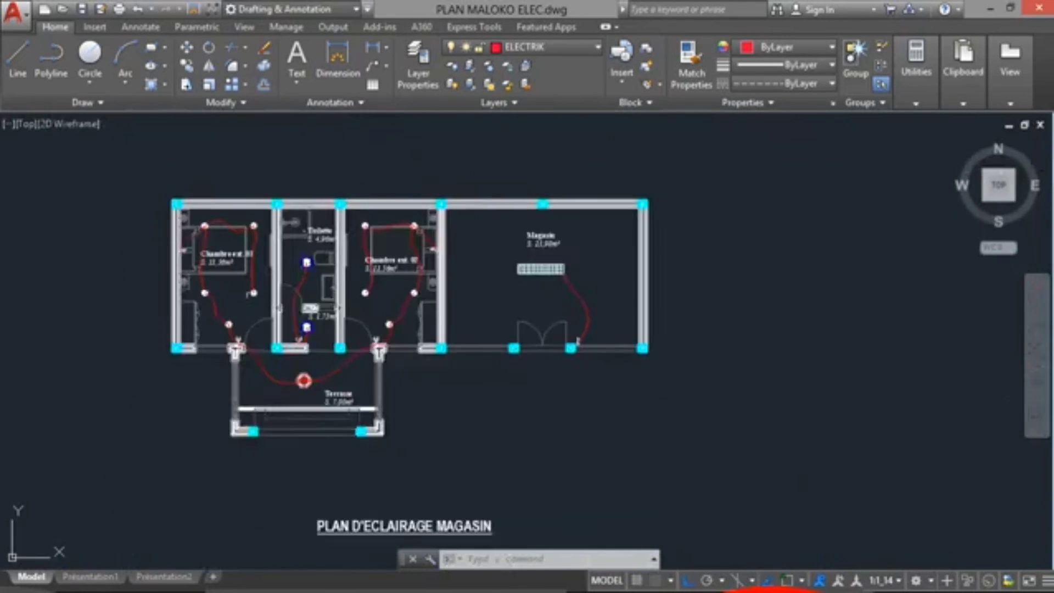
Examine the PC Mg00 and PC Mg01 socket labels on the neighbouring Magasin plan, and return to the living room
{"action": "scroll", "coordinate": [301, 315], "scroll_direction": "down", "scroll_amount": 2}
{"action": "scroll", "coordinate": [796, 357], "scroll_direction": "down", "scroll_amount": 4}
{"action": "scroll", "coordinate": [900, 340], "scroll_direction": "up", "scroll_amount": 8}
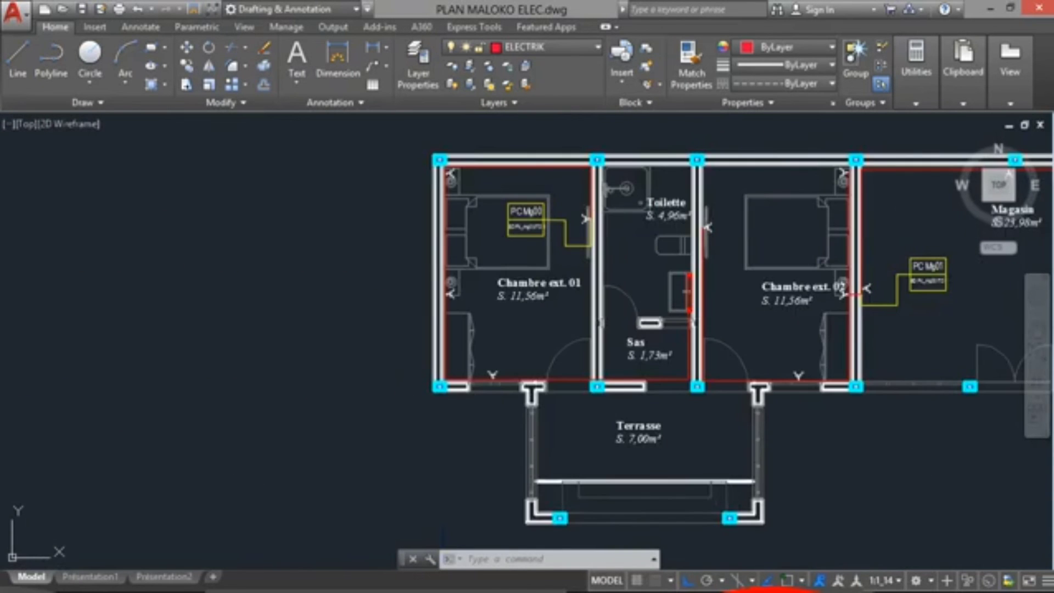
{"action": "middle_click_drag", "start_coordinate": [894, 347], "coordinate": [282, 348]}
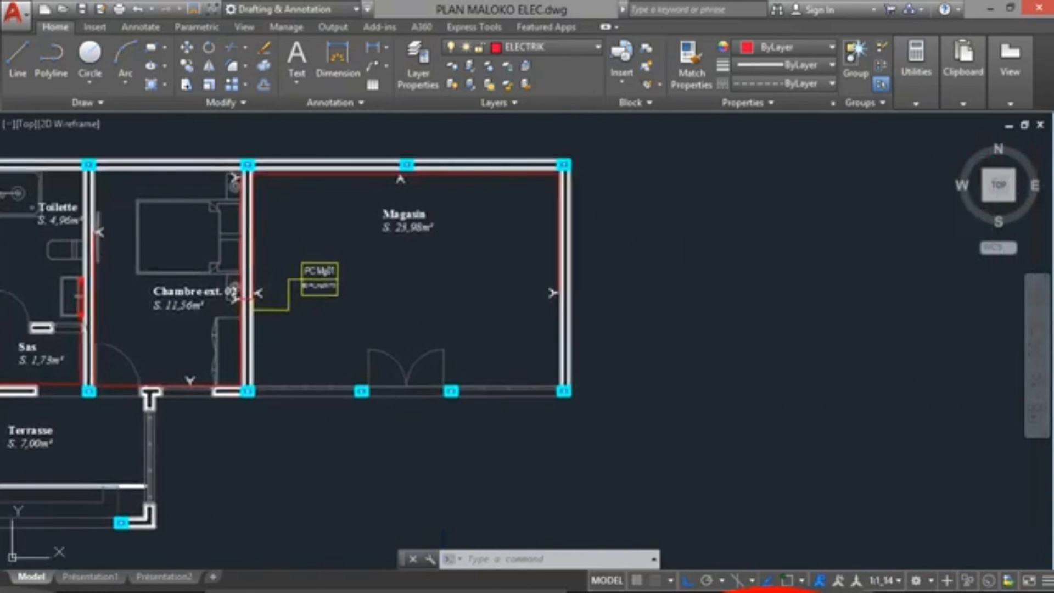
{"action": "scroll", "coordinate": [746, 404], "scroll_direction": "down", "scroll_amount": 2}
{"action": "scroll", "coordinate": [746, 404], "scroll_direction": "down", "scroll_amount": 3}
{"action": "middle_click_drag", "start_coordinate": [745, 405], "coordinate": [242, 377]}
{"action": "scroll", "coordinate": [527, 400], "scroll_direction": "down", "scroll_amount": 6}
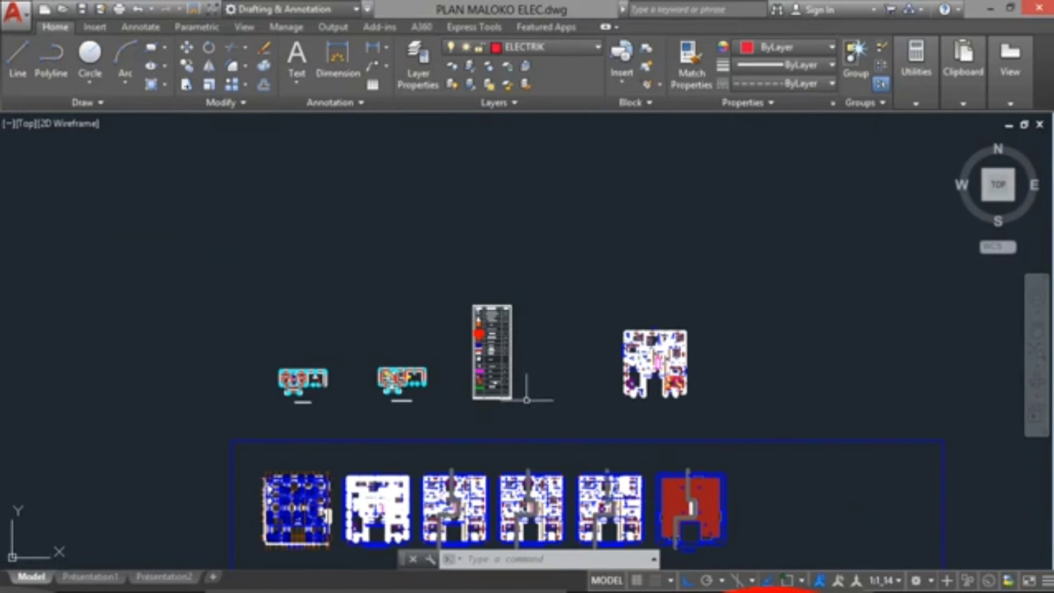
{"action": "middle_click_drag", "start_coordinate": [694, 415], "coordinate": [490, 377]}
{"action": "scroll", "coordinate": [490, 377], "scroll_direction": "up", "scroll_amount": 8}
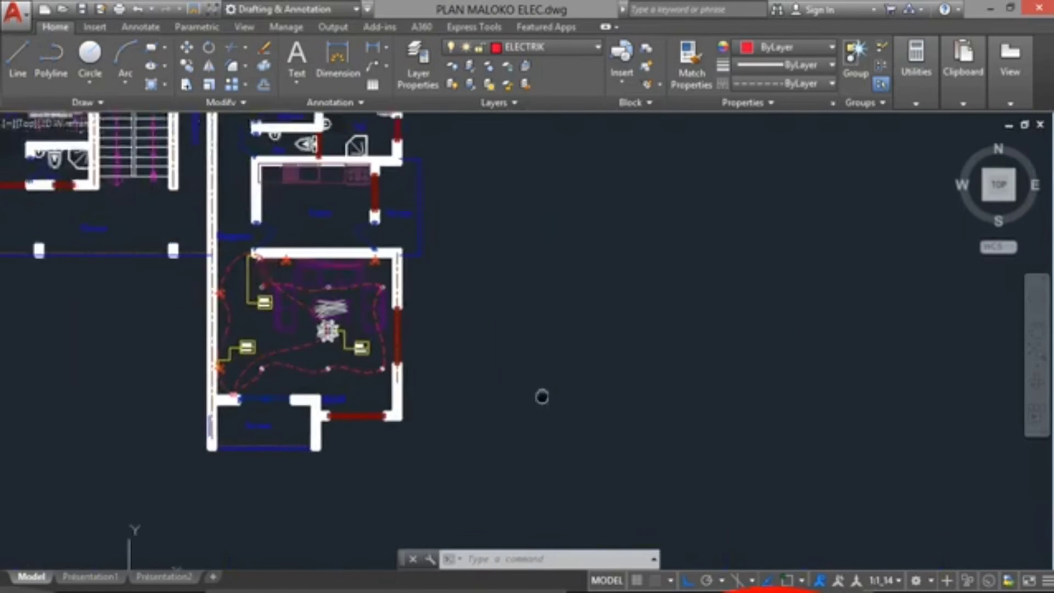
{"action": "scroll", "coordinate": [403, 341], "scroll_direction": "up", "scroll_amount": 2}
{"action": "middle_click_drag", "start_coordinate": [393, 364], "coordinate": [482, 348]}
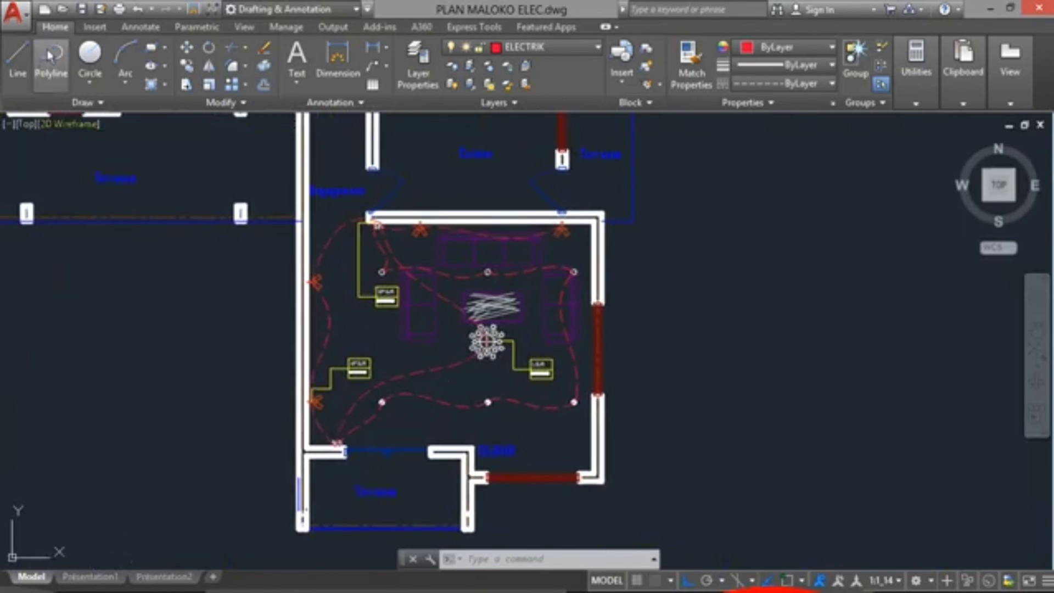
{"action": "left_click", "coordinate": [17, 57]}
{"action": "scroll", "coordinate": [681, 387], "scroll_direction": "up", "scroll_amount": 2}
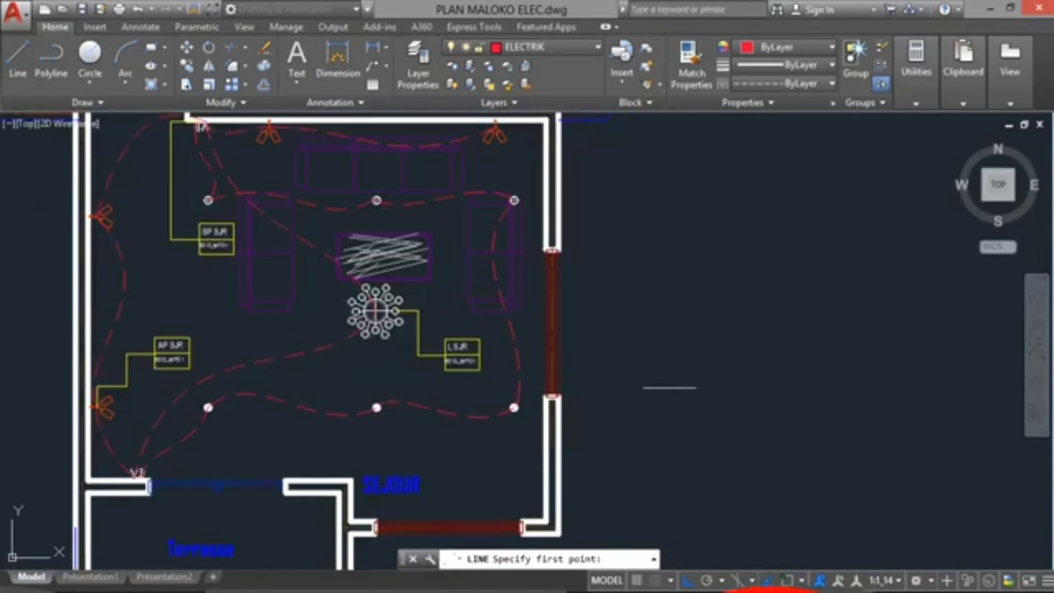
{"action": "left_click", "coordinate": [658, 341]}
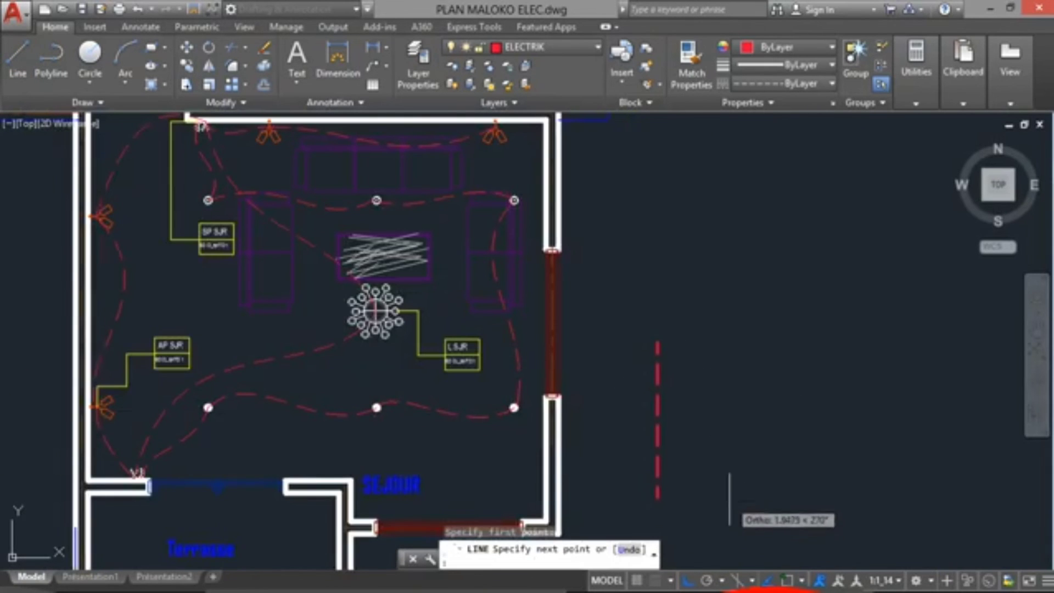
{"action": "key", "text": "Escape"}
Set the current linetype to ByBlock and the current lineweight to Default
{"action": "left_click", "coordinate": [576, 49]}
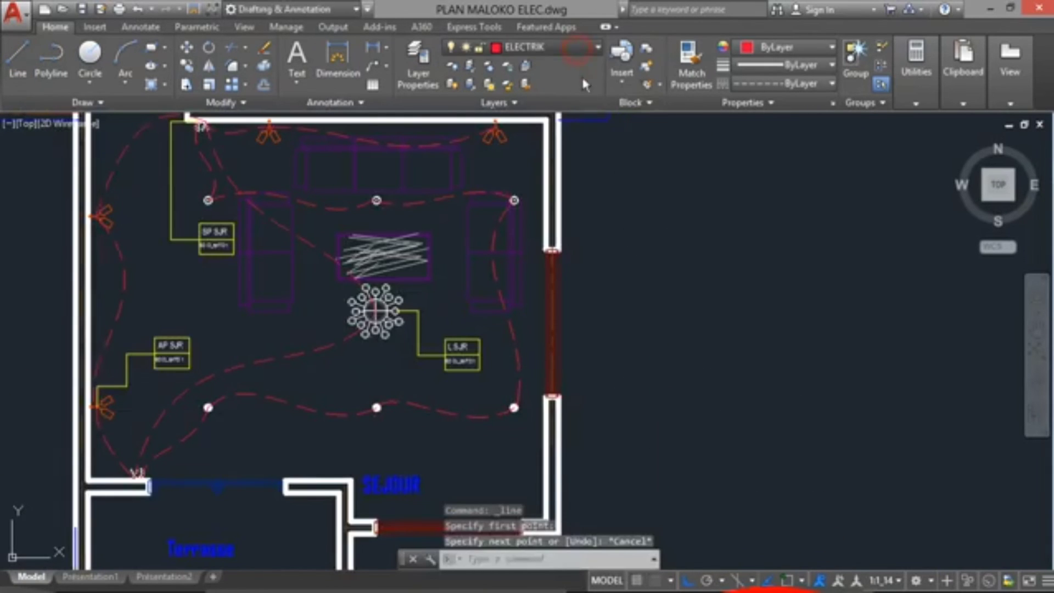
{"action": "left_click", "coordinate": [576, 48]}
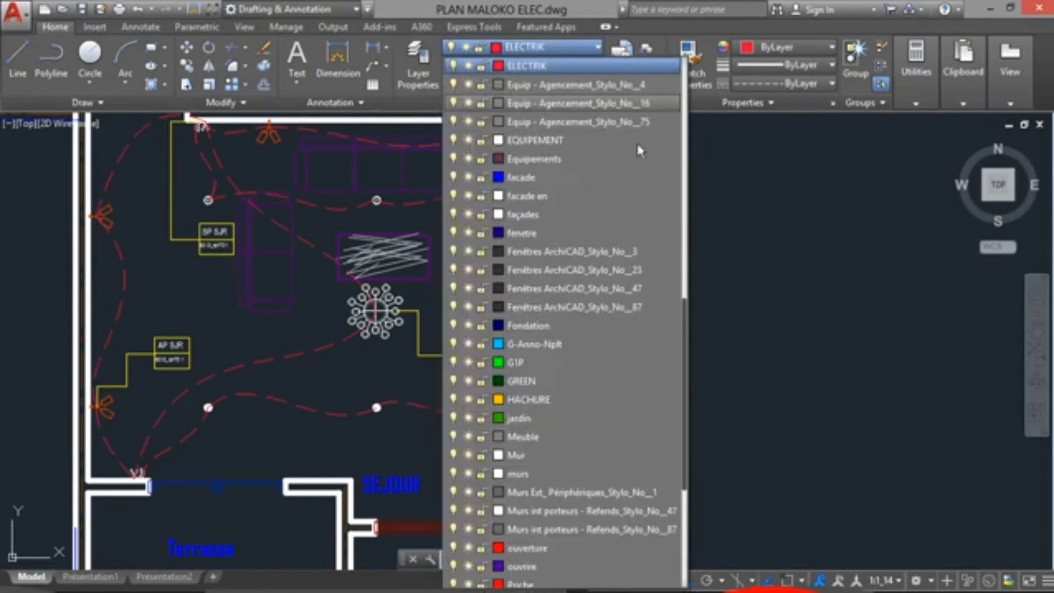
{"action": "scroll", "coordinate": [687, 116], "scroll_direction": "up", "scroll_amount": 5}
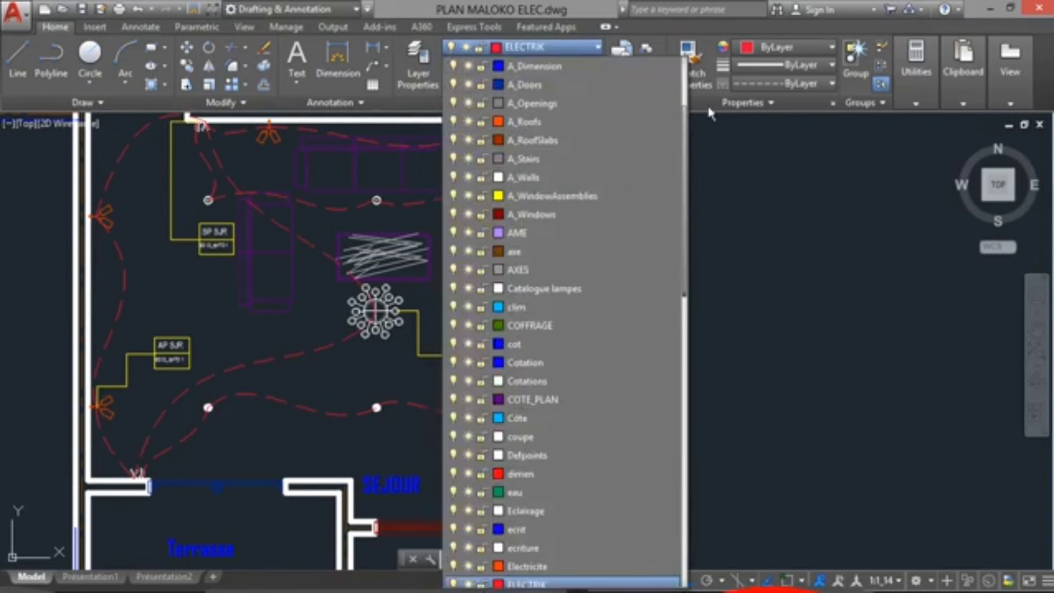
{"action": "left_click", "coordinate": [829, 54]}
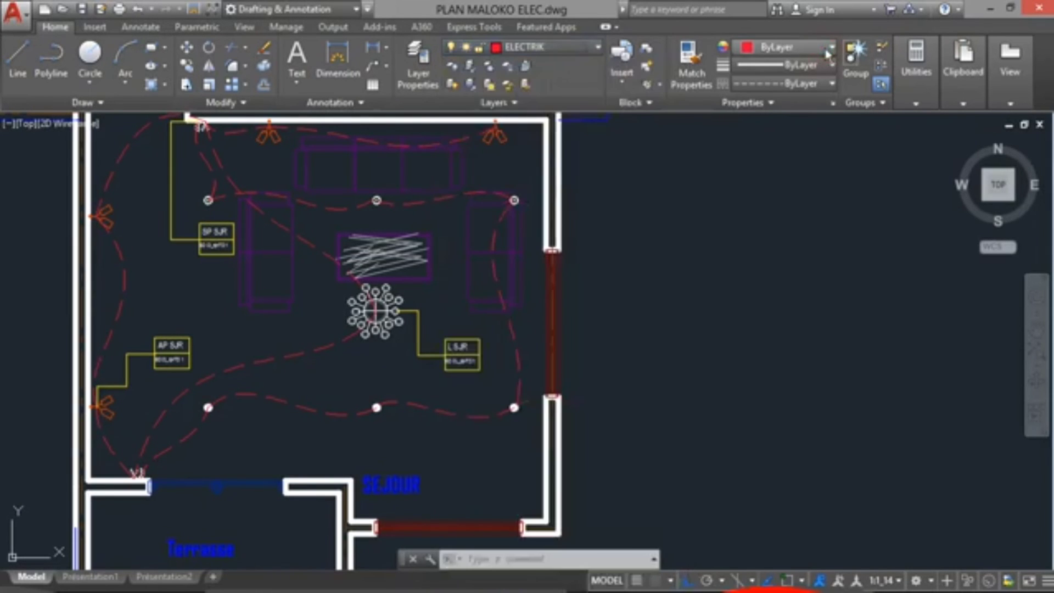
{"action": "left_click", "coordinate": [821, 84]}
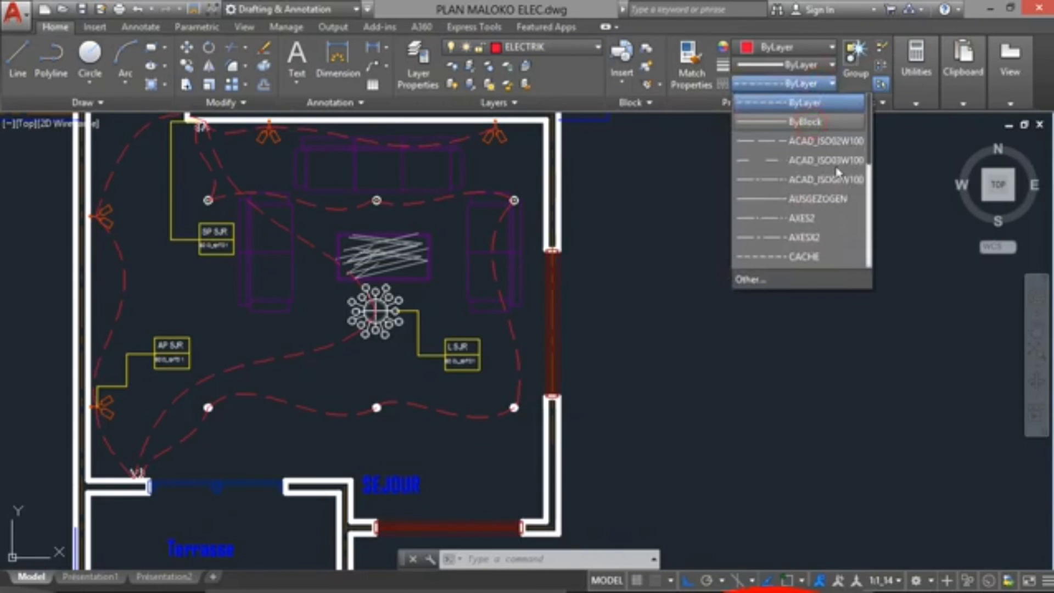
{"action": "left_click", "coordinate": [806, 121]}
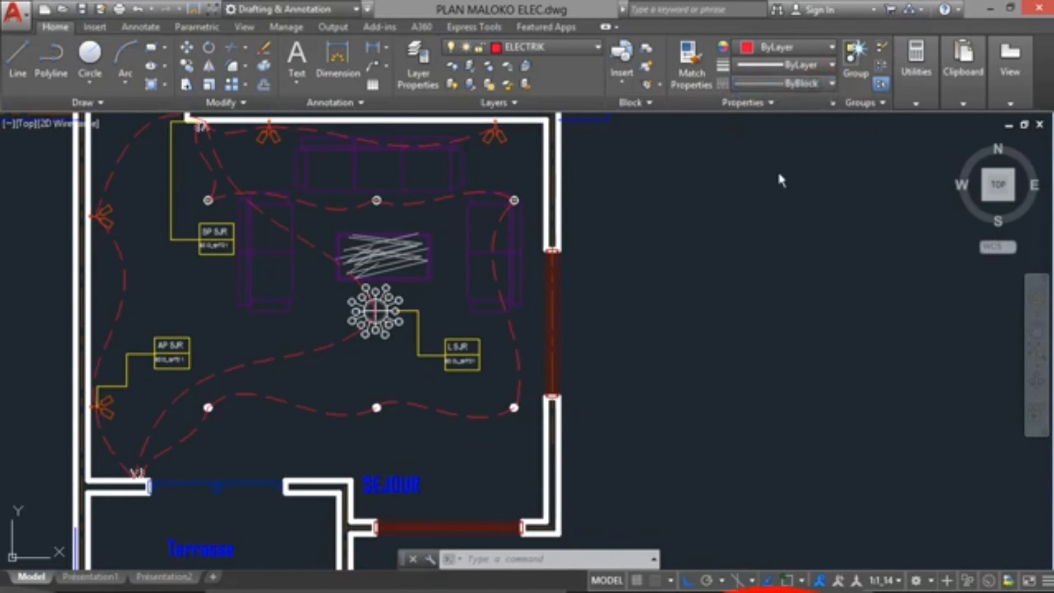
{"action": "left_click", "coordinate": [812, 67]}
{"action": "left_click", "coordinate": [797, 120]}
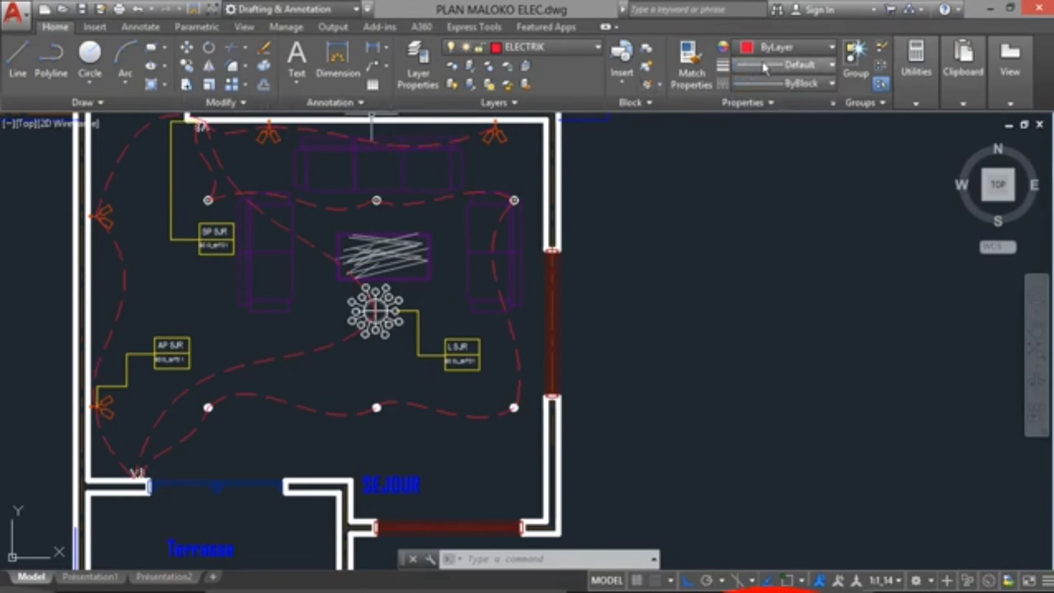
Draw a vertical line about 0.75 units long in the empty space east of the living room
{"action": "left_click", "coordinate": [7, 65]}
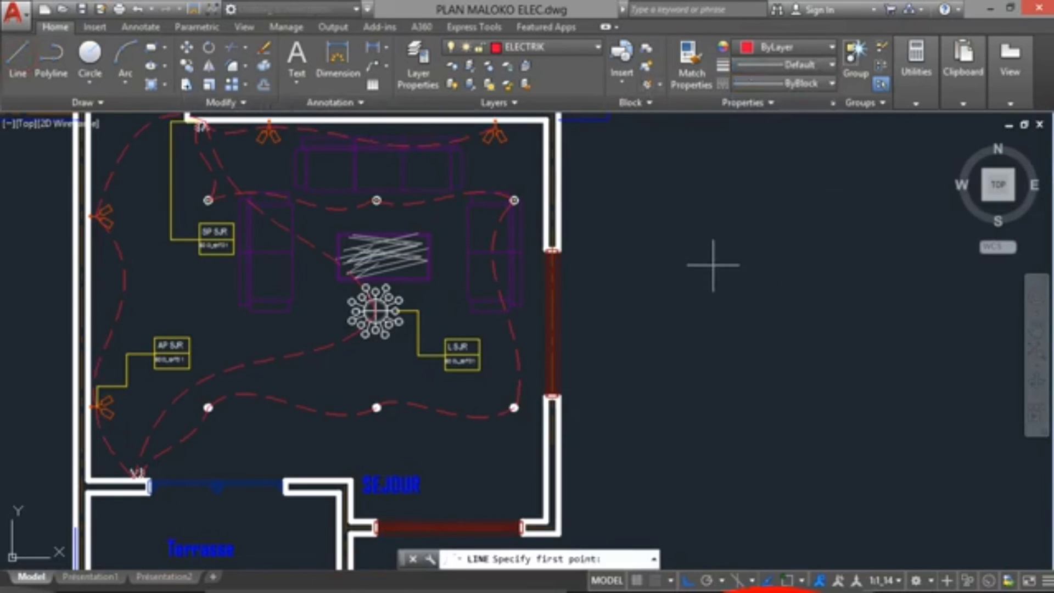
{"action": "left_click", "coordinate": [713, 267]}
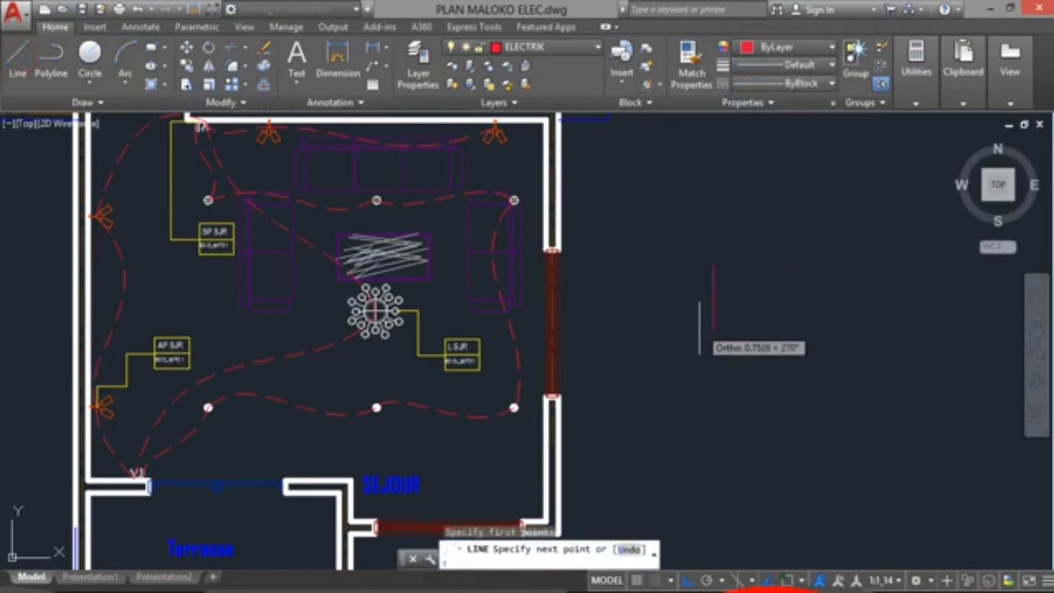
{"action": "left_click", "coordinate": [714, 297]}
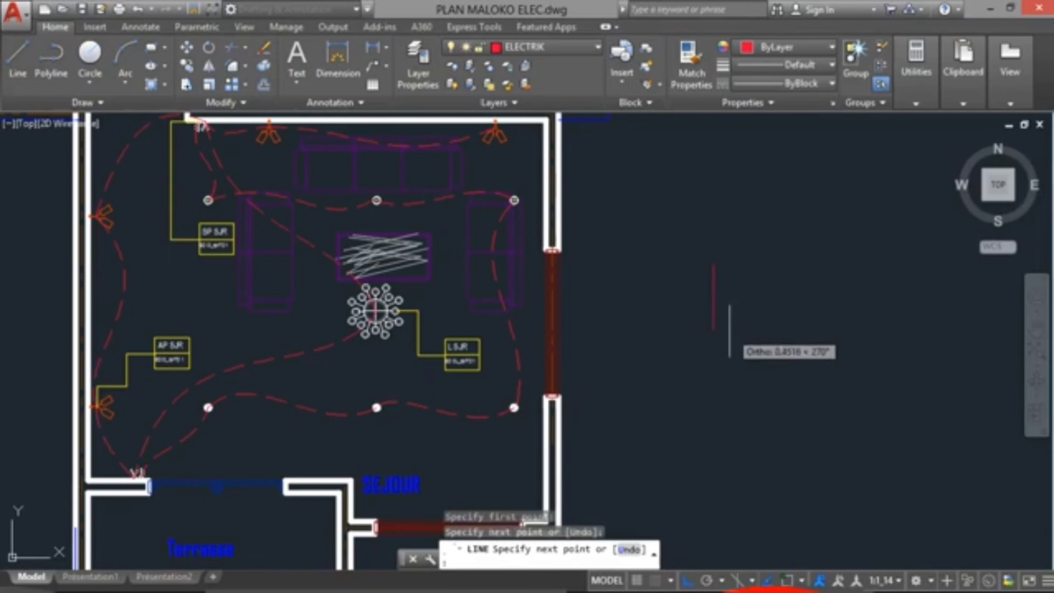
{"action": "key", "text": "Escape"}
Copy the short vertical line twice eastward as closely spaced parallels, the farthest about 0.11 units from the original
{"action": "scroll", "coordinate": [704, 313], "scroll_direction": "up", "scroll_amount": 5}
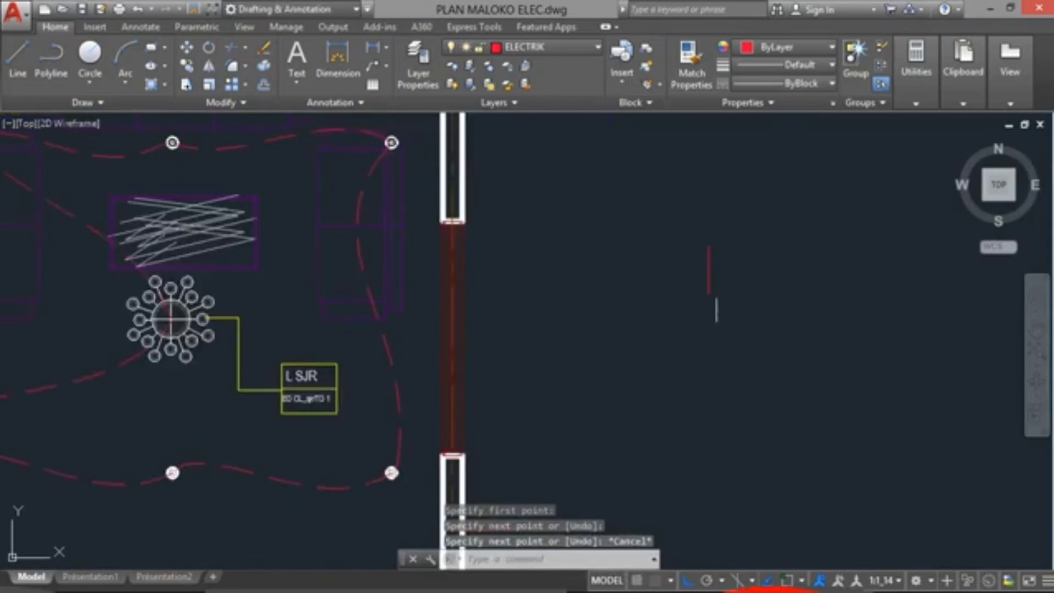
{"action": "left_click", "coordinate": [556, 276]}
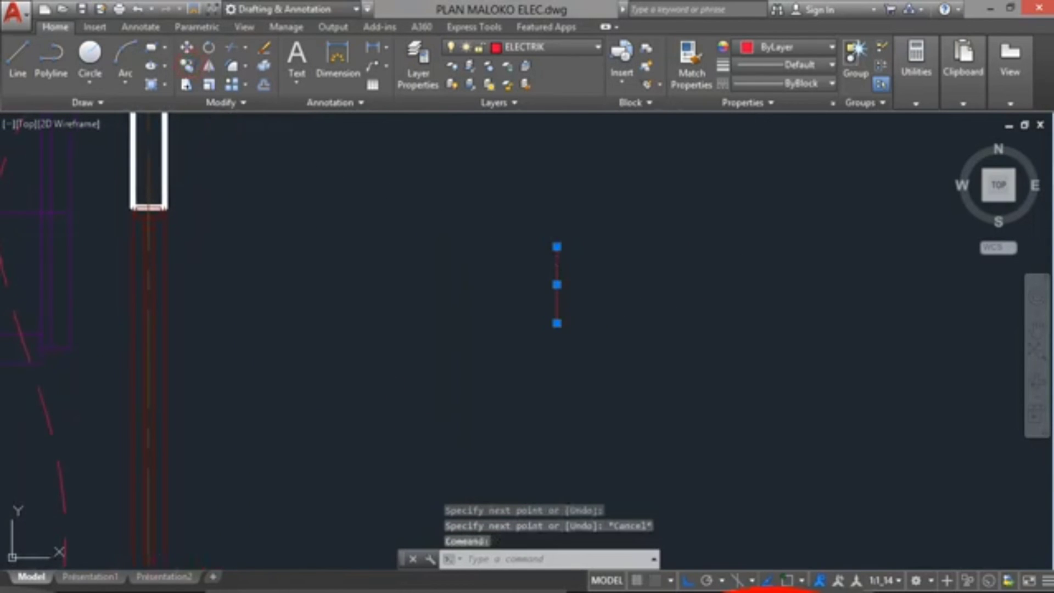
{"action": "left_click", "coordinate": [187, 65]}
{"action": "left_click", "coordinate": [555, 242]}
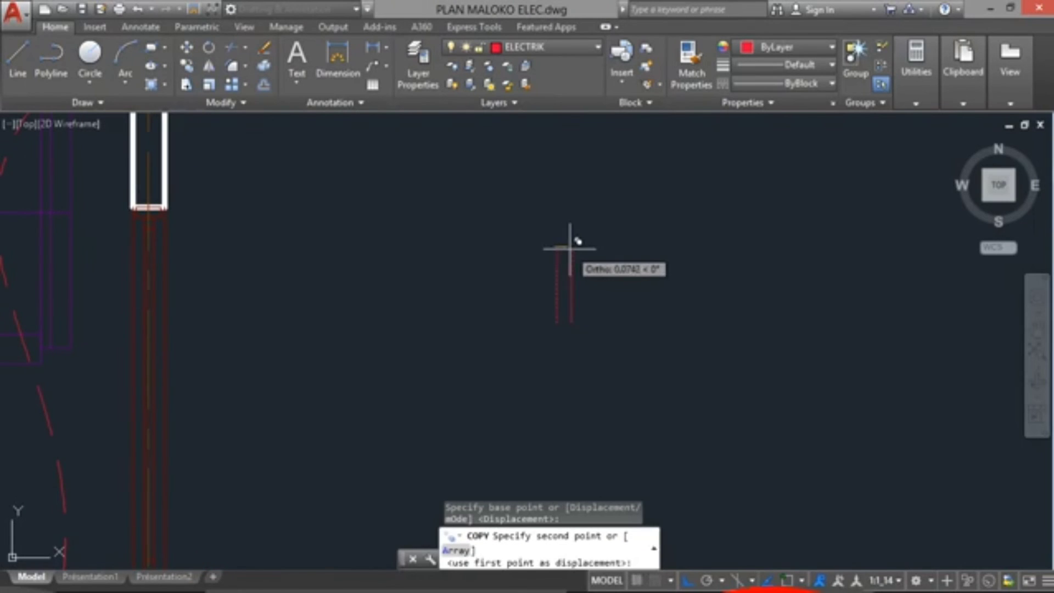
{"action": "left_click", "coordinate": [566, 248]}
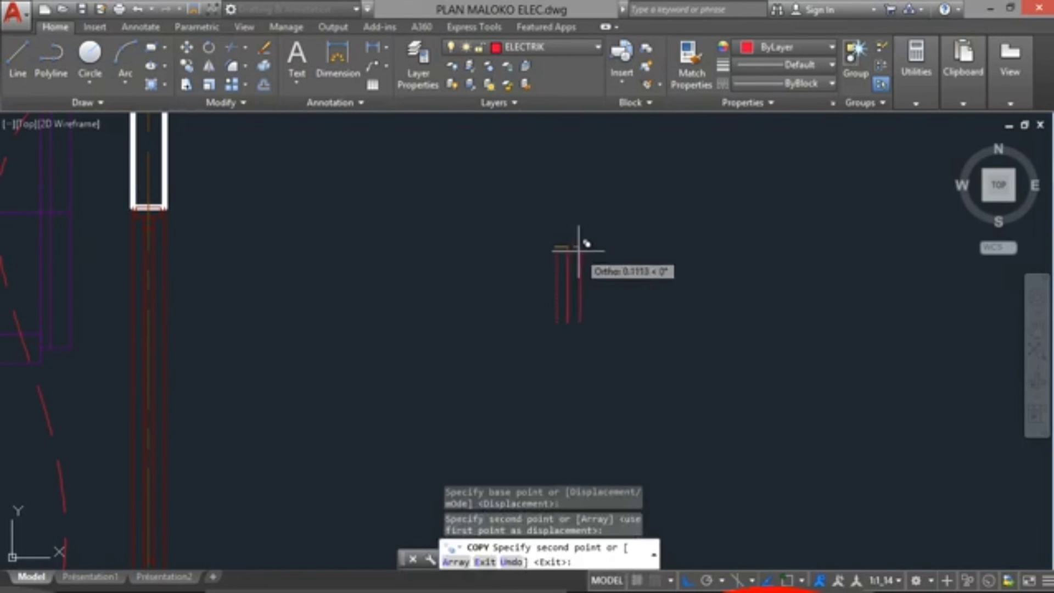
{"action": "left_click", "coordinate": [583, 242]}
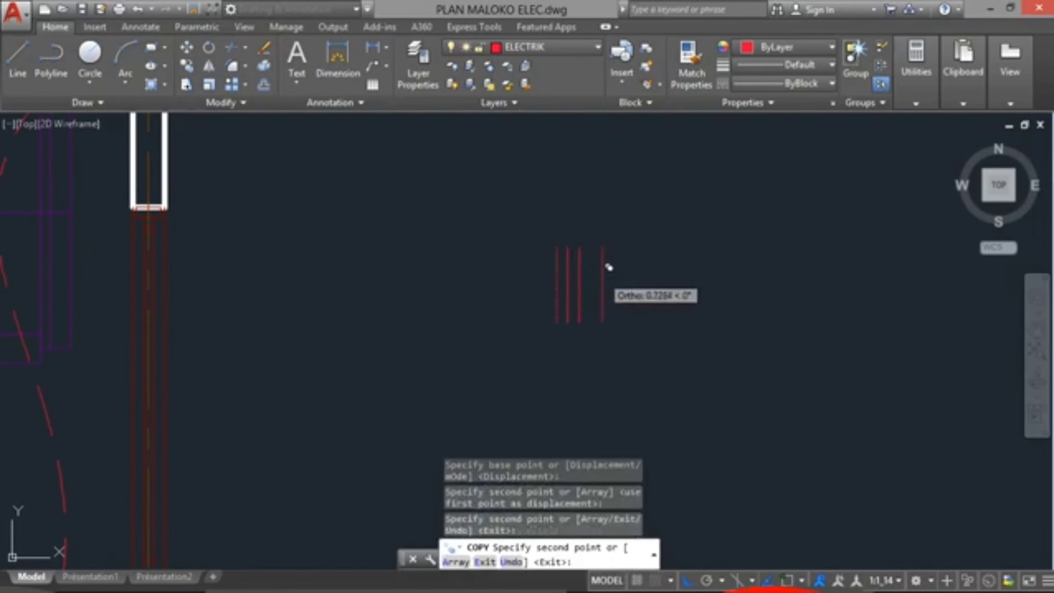
{"action": "key", "text": "Escape"}
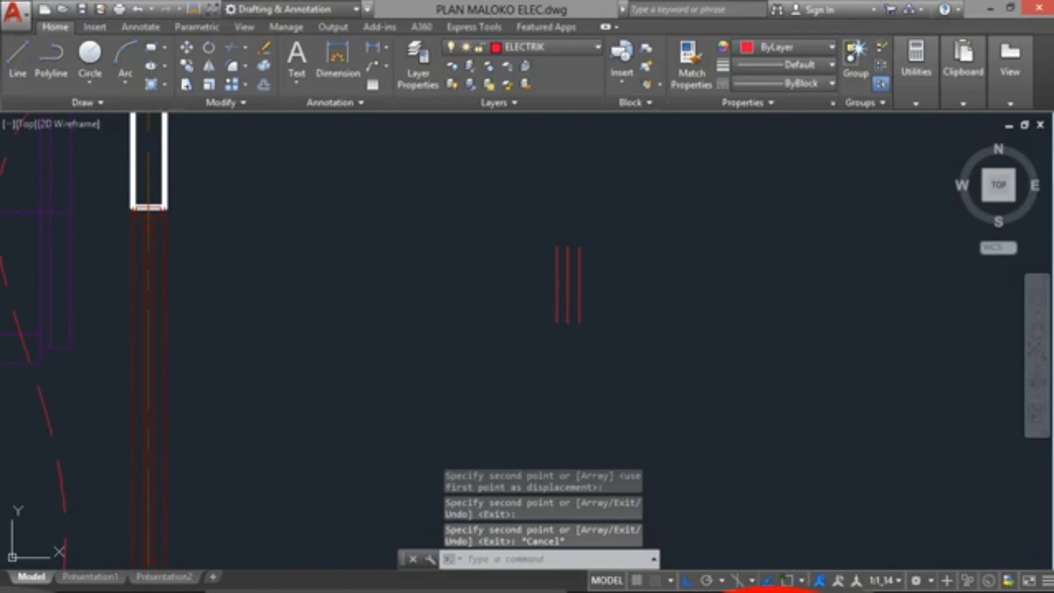
{"action": "left_click", "coordinate": [557, 286]}
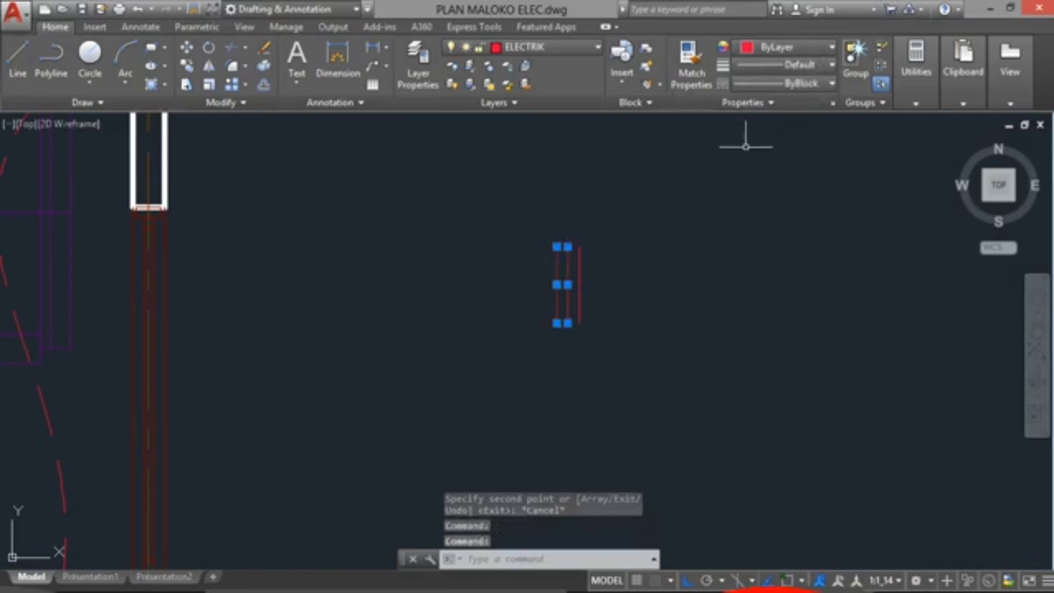
{"action": "key", "text": "Escape"}
{"action": "key", "text": "Escape"}
Change the colour of the middle parallel line to blue
{"action": "left_click", "coordinate": [565, 259]}
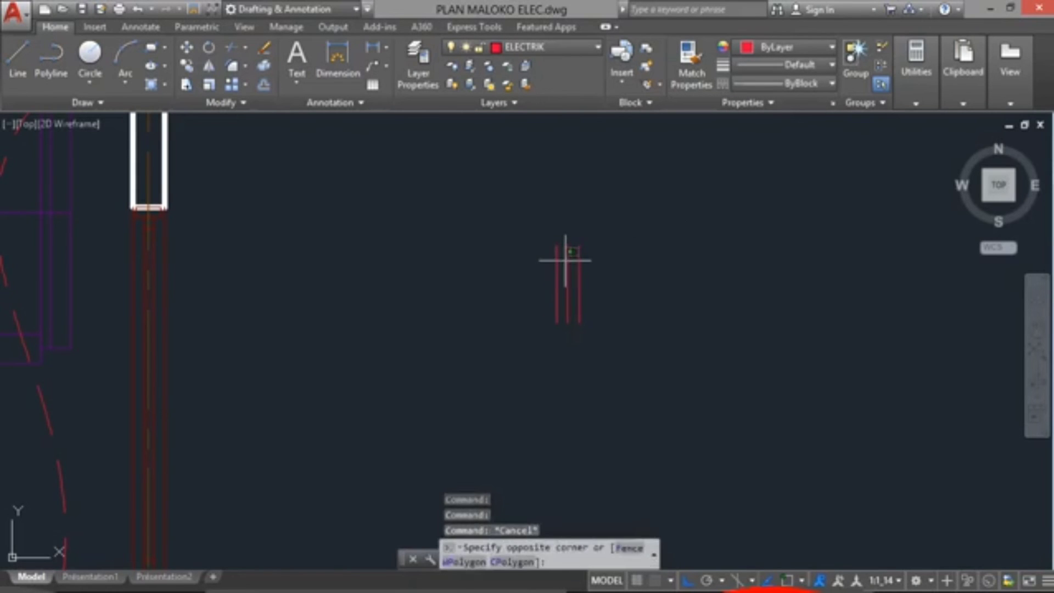
{"action": "left_click", "coordinate": [567, 238]}
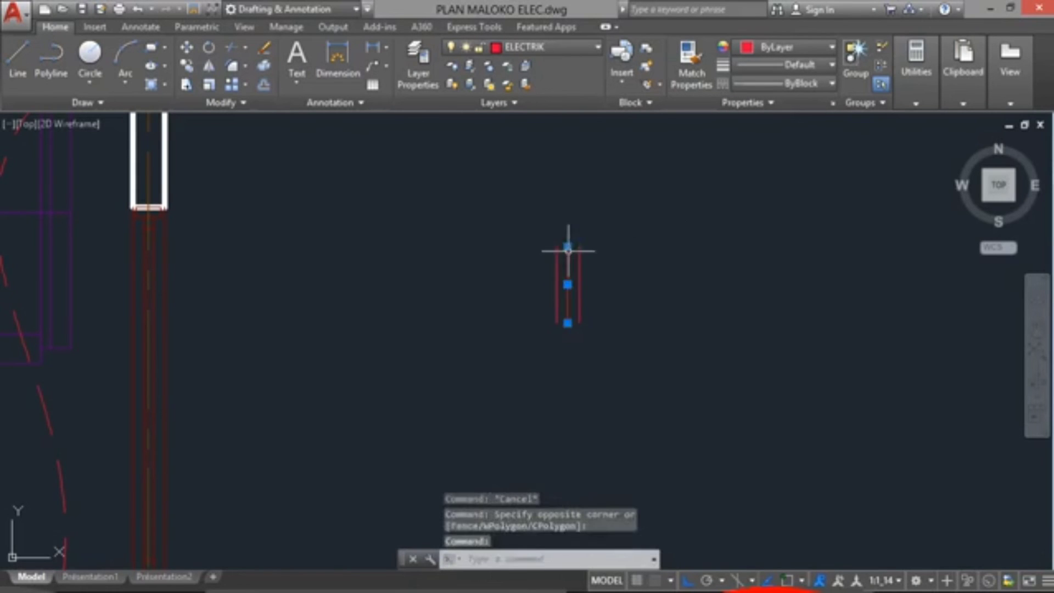
{"action": "left_click", "coordinate": [830, 47]}
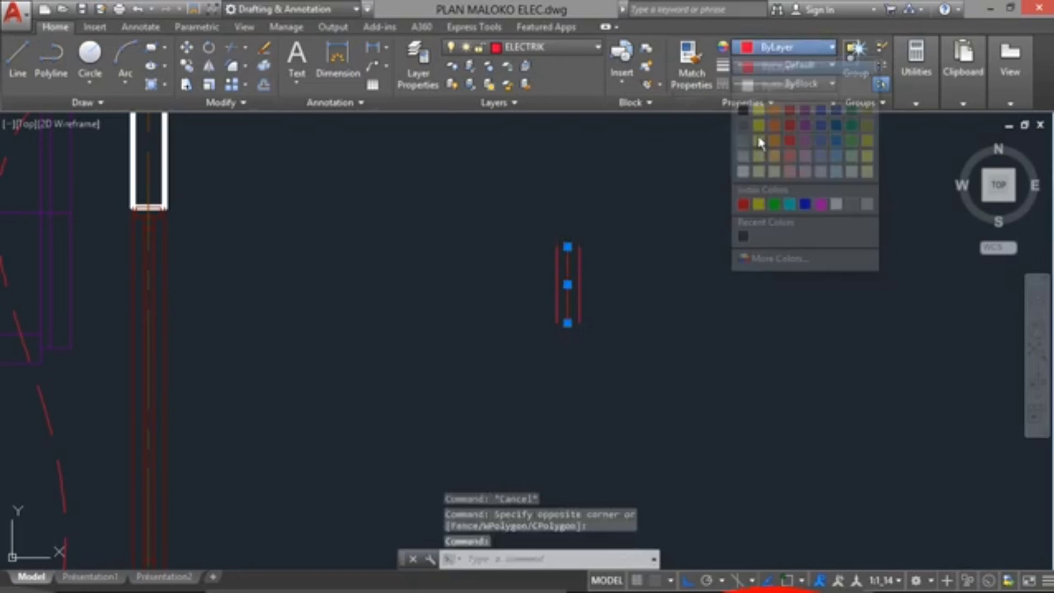
{"action": "left_click", "coordinate": [837, 144]}
{"action": "key", "text": "Escape"}
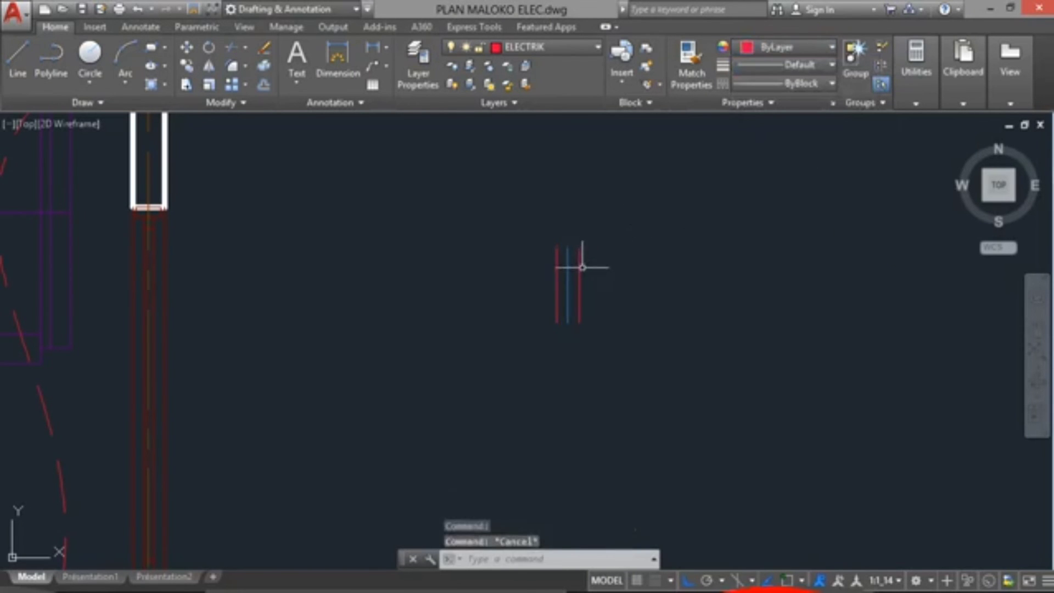
Change the colour of the easternmost parallel line to green
{"action": "left_click", "coordinate": [580, 268]}
{"action": "left_click", "coordinate": [803, 49]}
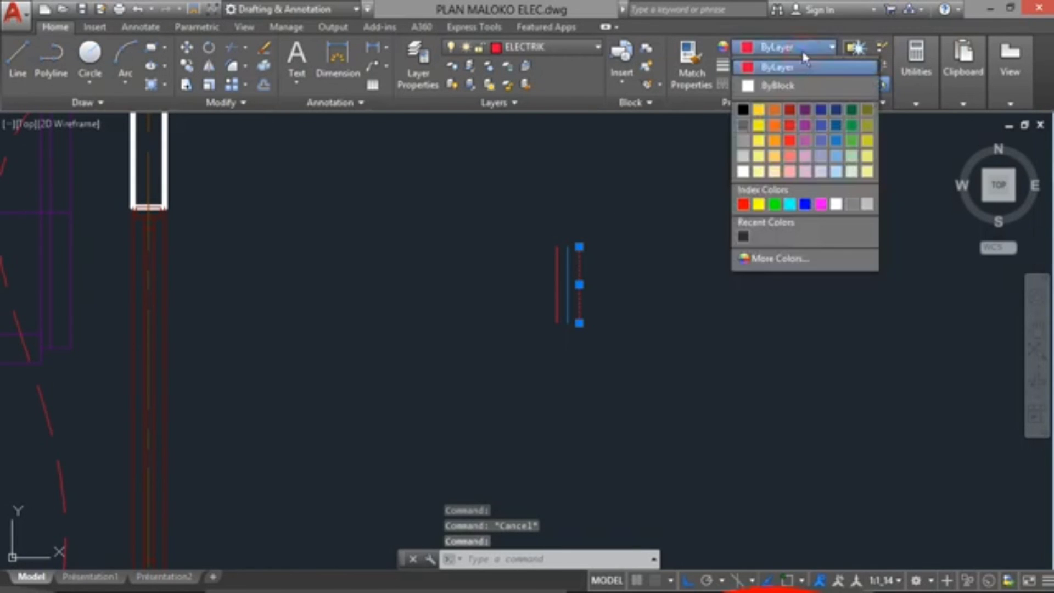
{"action": "left_click", "coordinate": [775, 205]}
{"action": "left_click", "coordinate": [655, 280]}
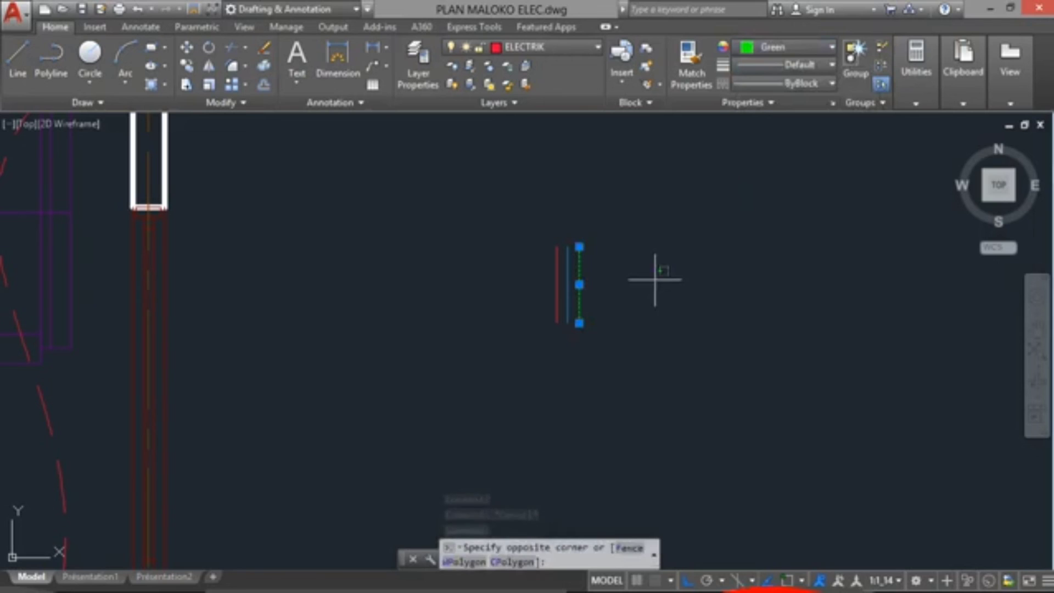
{"action": "key", "text": "Escape"}
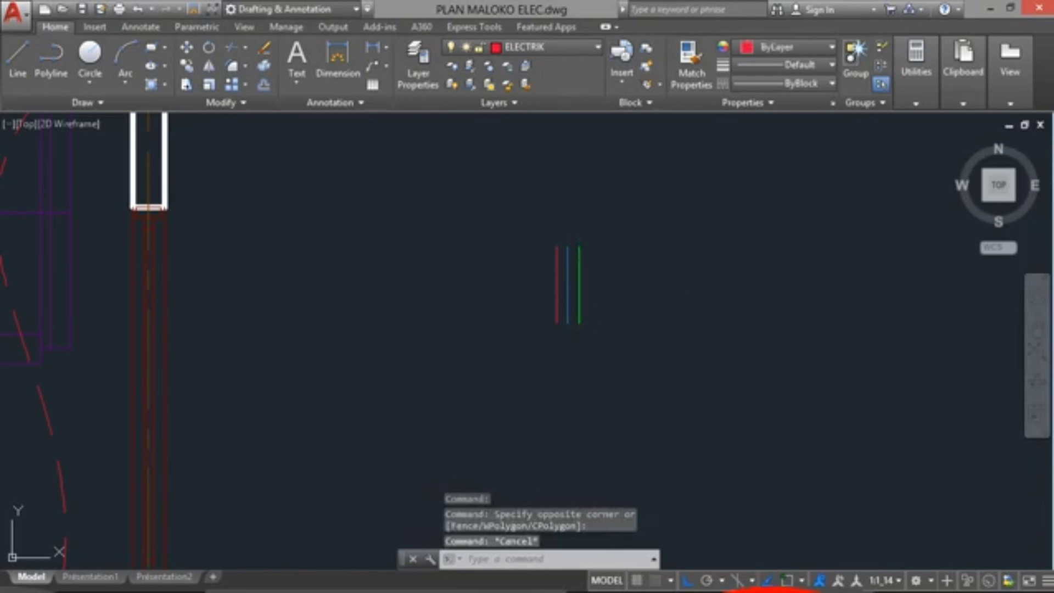
Copy the BD CL_sjr/TD 1 text from the L SJR tag to the lower end of the green line, with Ortho turned off
{"action": "scroll", "coordinate": [618, 342], "scroll_direction": "down", "scroll_amount": 5}
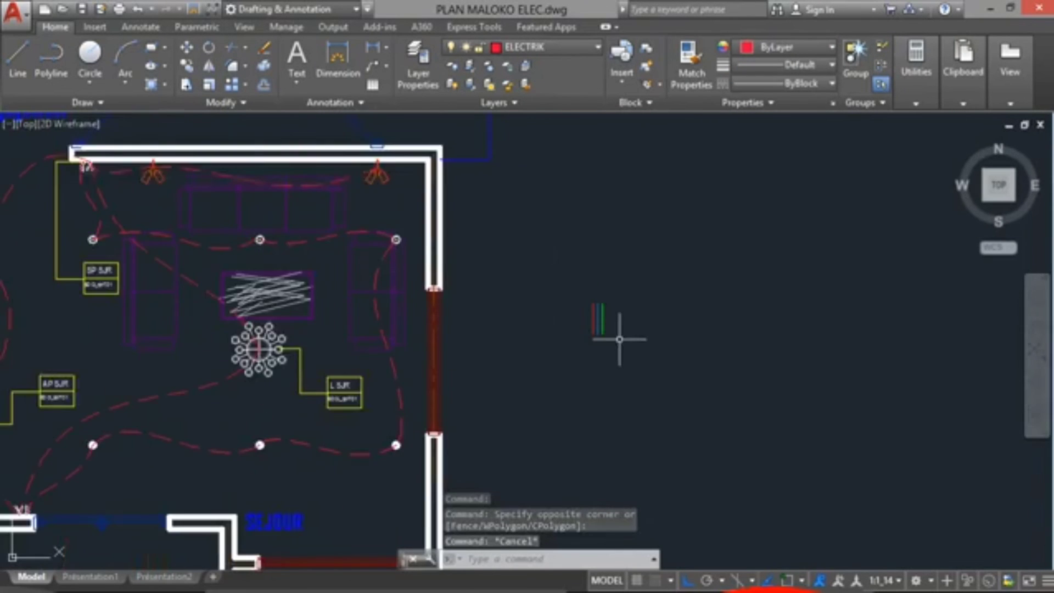
{"action": "scroll", "coordinate": [385, 365], "scroll_direction": "up", "scroll_amount": 2}
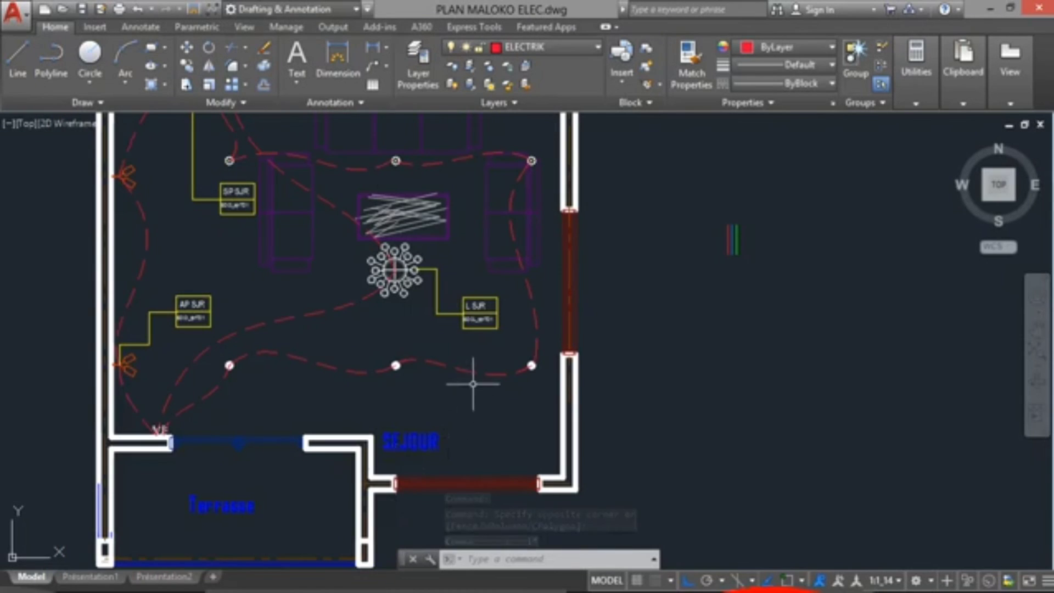
{"action": "scroll", "coordinate": [473, 308], "scroll_direction": "up", "scroll_amount": 2}
{"action": "scroll", "coordinate": [471, 298], "scroll_direction": "up", "scroll_amount": 2}
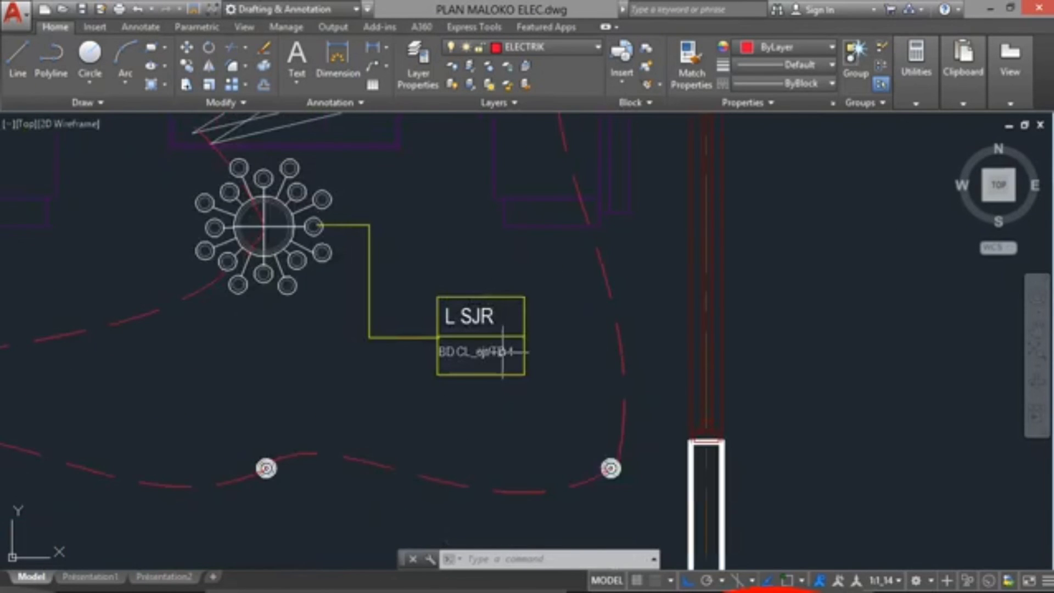
{"action": "left_click", "coordinate": [503, 352]}
{"action": "left_click", "coordinate": [187, 66]}
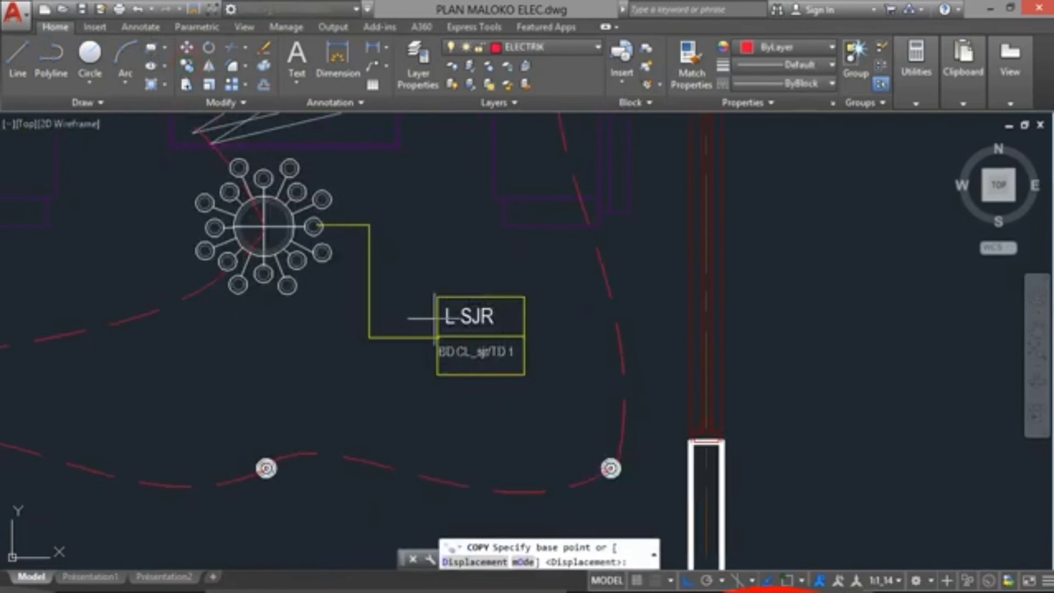
{"action": "left_click", "coordinate": [467, 350]}
{"action": "scroll", "coordinate": [529, 352], "scroll_direction": "down", "scroll_amount": 4}
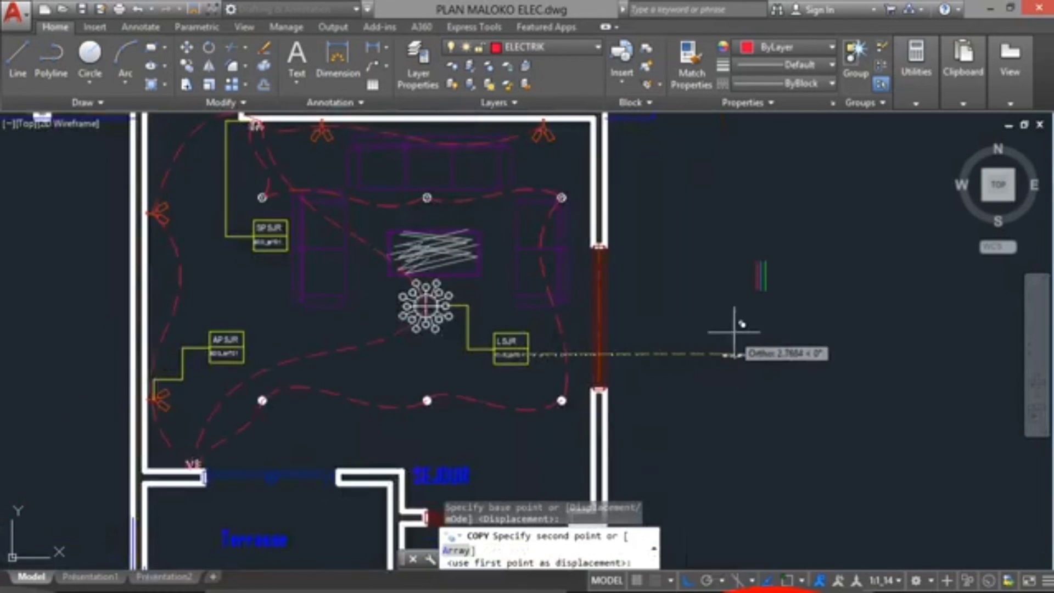
{"action": "scroll", "coordinate": [791, 317], "scroll_direction": "up", "scroll_amount": 4}
{"action": "middle_click_drag", "start_coordinate": [807, 308], "coordinate": [695, 338]}
{"action": "left_click", "coordinate": [688, 580]}
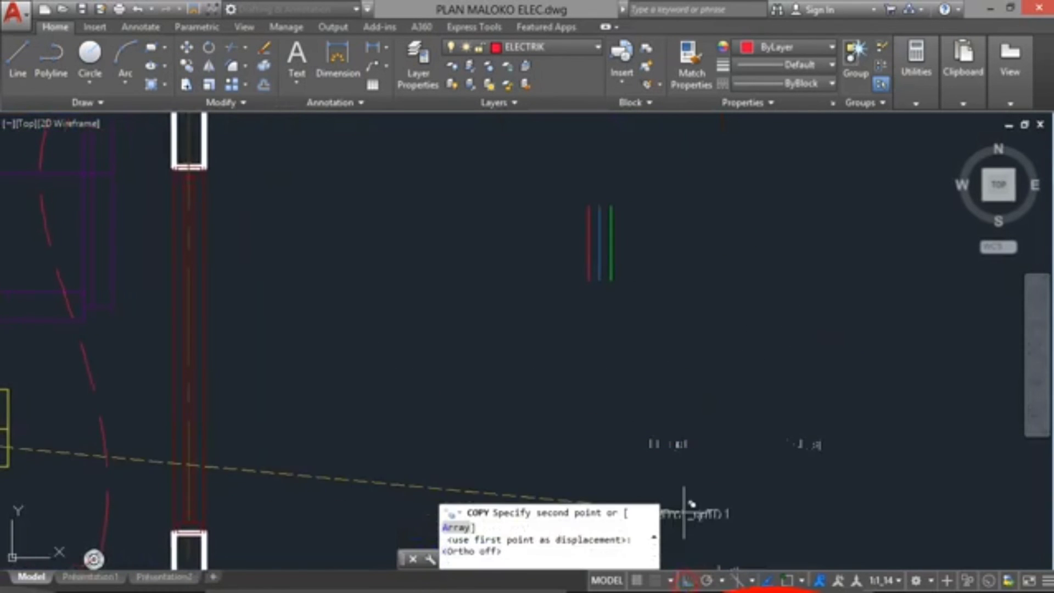
{"action": "scroll", "coordinate": [653, 272], "scroll_direction": "up", "scroll_amount": 1}
{"action": "scroll", "coordinate": [644, 276], "scroll_direction": "up", "scroll_amount": 2}
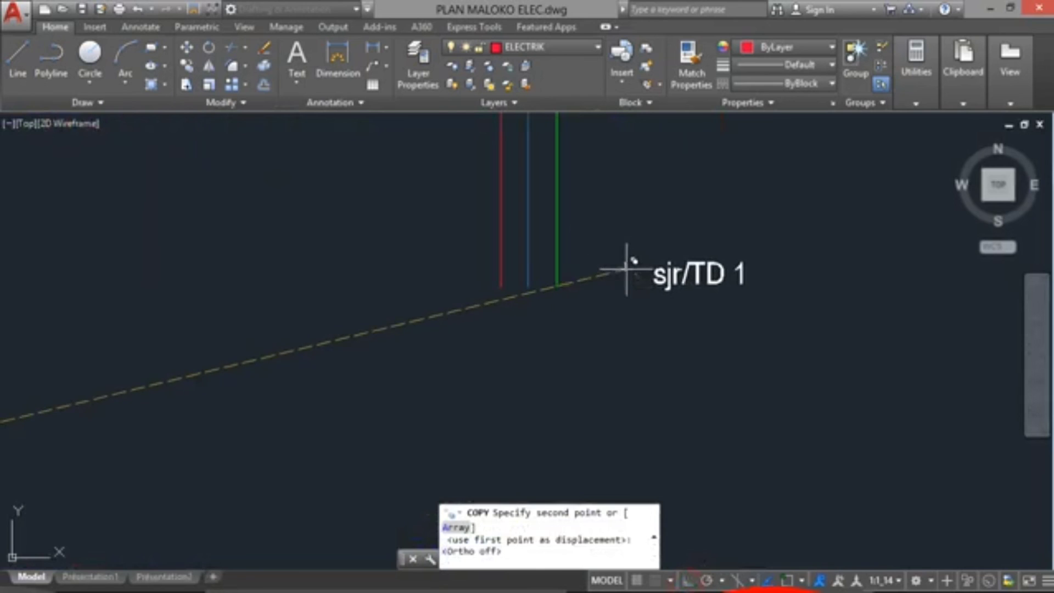
{"action": "left_click", "coordinate": [627, 273]}
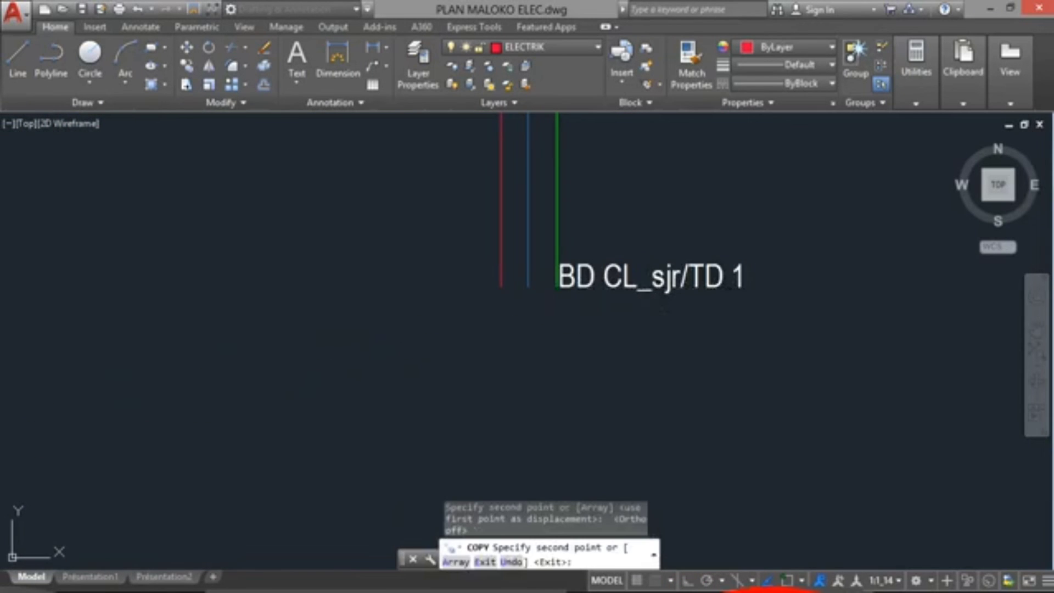
{"action": "key", "text": "Escape"}
Replace the copied text beside the green line with 1.5mm²
{"action": "left_click", "coordinate": [708, 273]}
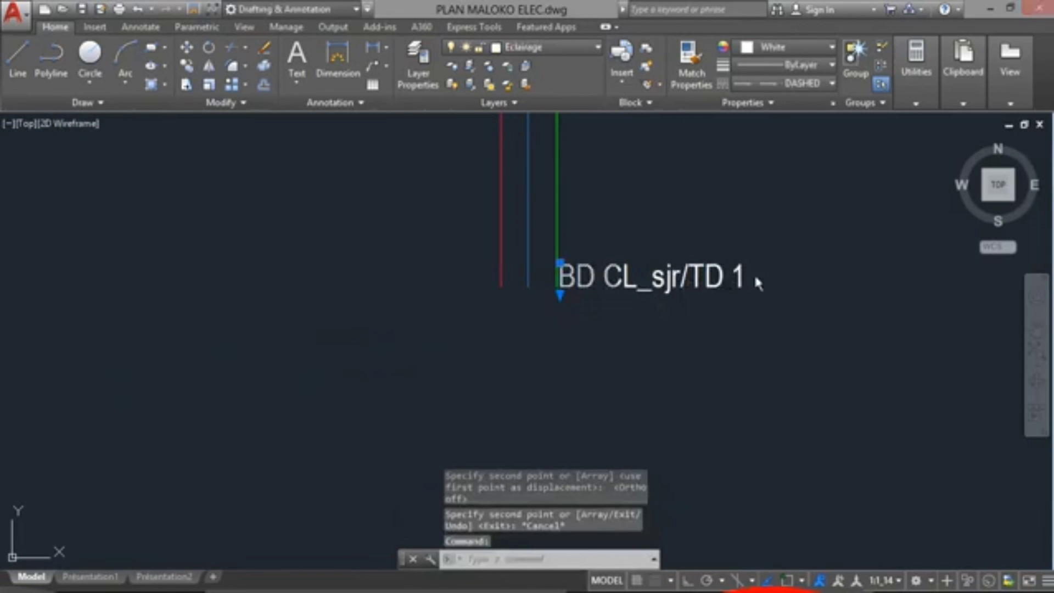
{"action": "double_click", "coordinate": [753, 272]}
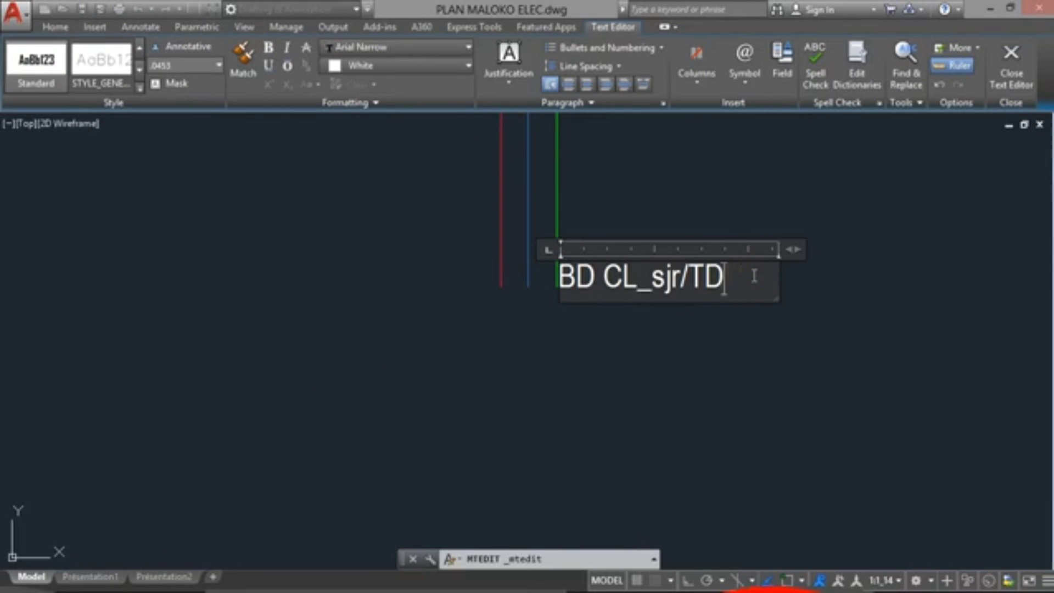
{"action": "key", "text": "BackSpace"}
{"action": "key", "text": "BackSpace"}
{"action": "key", "text": "BackSpace"}
{"action": "key", "text": "BackSpace"}
{"action": "key", "text": "BackSpace"}
{"action": "key", "text": "BackSpace"}
{"action": "key", "text": "BackSpace"}
{"action": "key", "text": "BackSpace"}
{"action": "key", "text": "BackSpace"}
{"action": "key", "text": "BackSpace"}
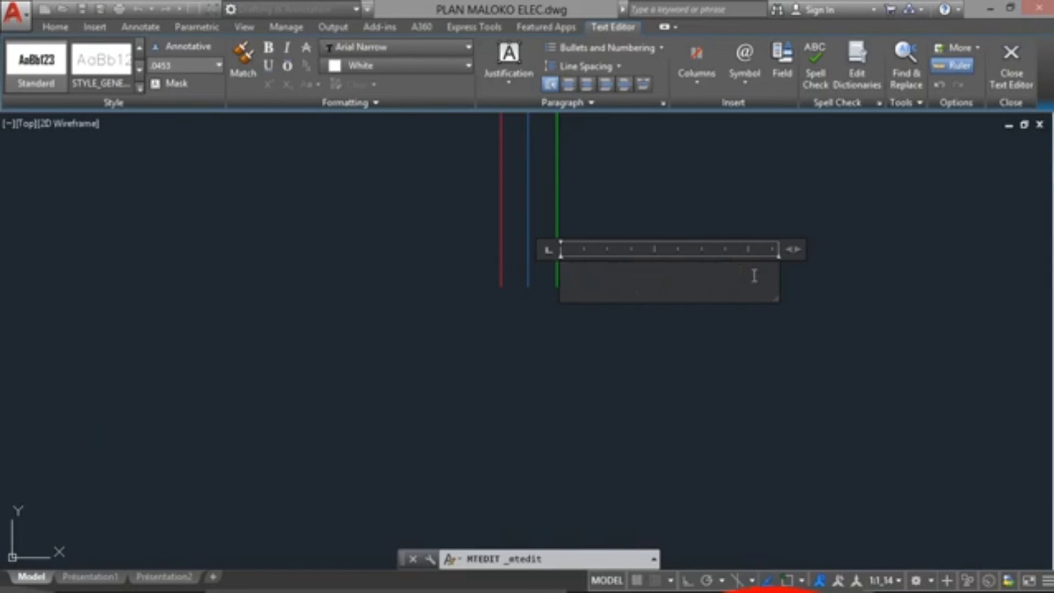
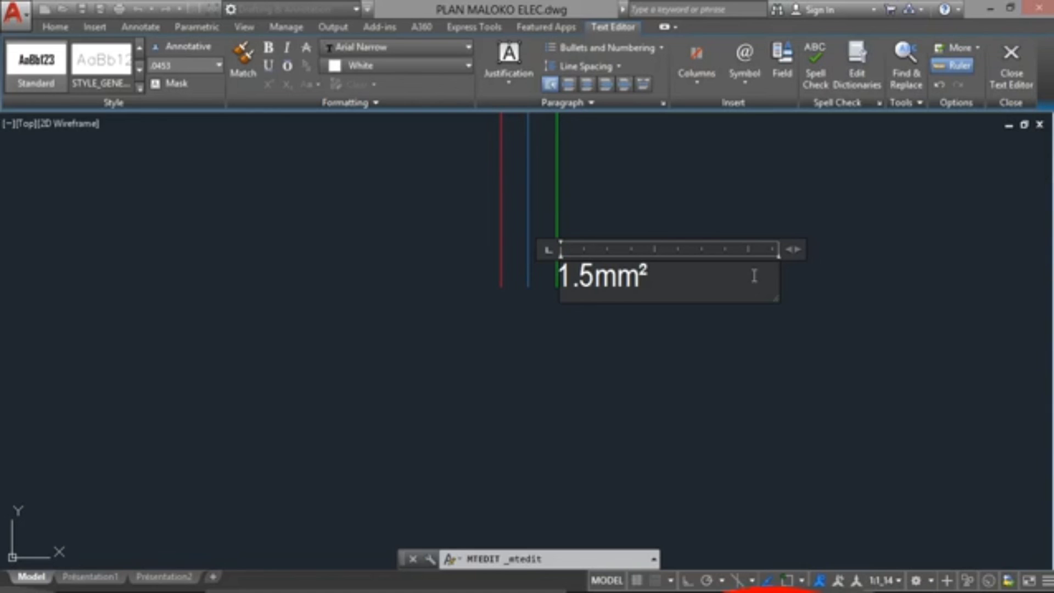
{"action": "left_click", "coordinate": [757, 341]}
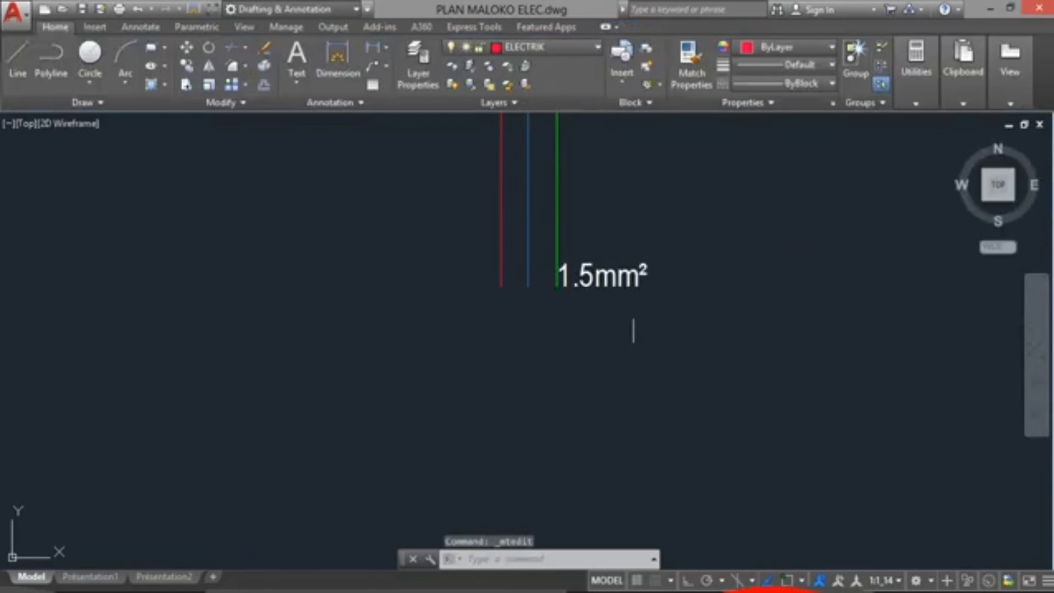
Convert the three coloured lines and their 1.5mm² label into a block named cl1.5
{"action": "scroll", "coordinate": [642, 319], "scroll_direction": "down", "scroll_amount": 3}
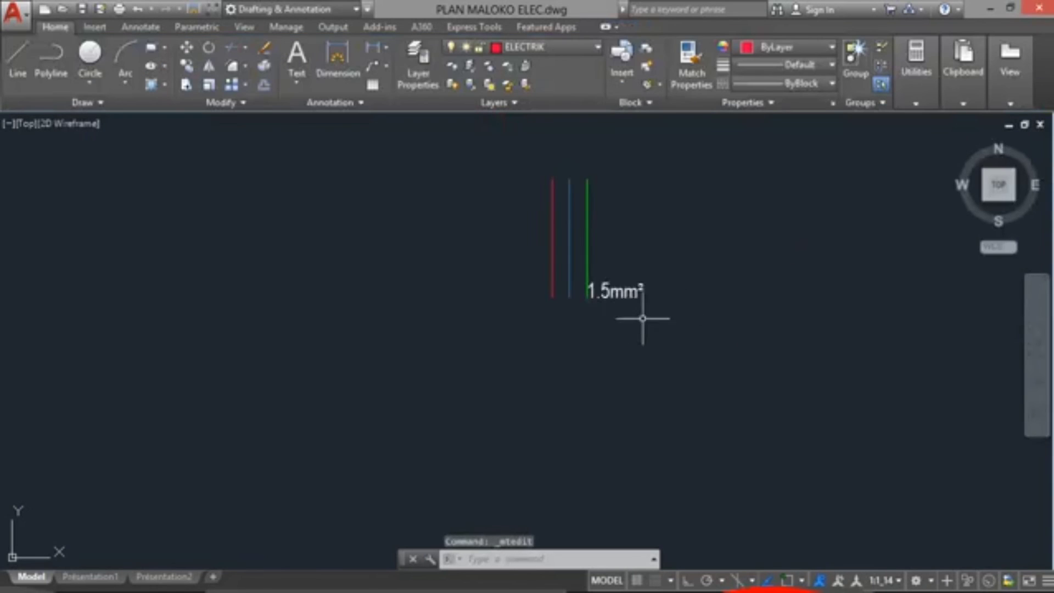
{"action": "left_click", "coordinate": [565, 219]}
{"action": "left_click", "coordinate": [691, 361]}
{"action": "left_click", "coordinate": [520, 560]}
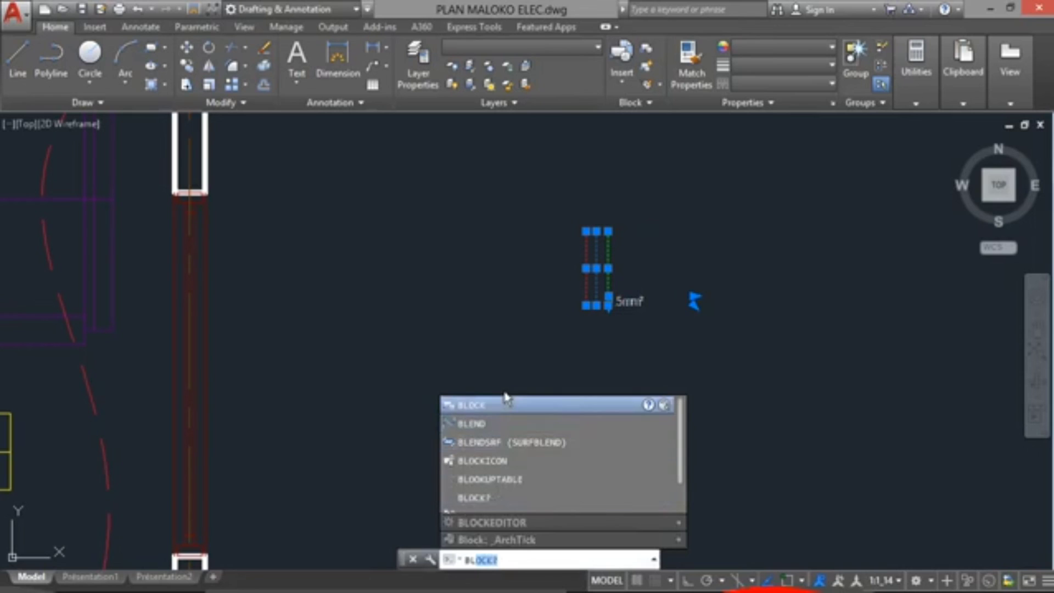
{"action": "left_click", "coordinate": [506, 406]}
{"action": "key", "text": "Return"}
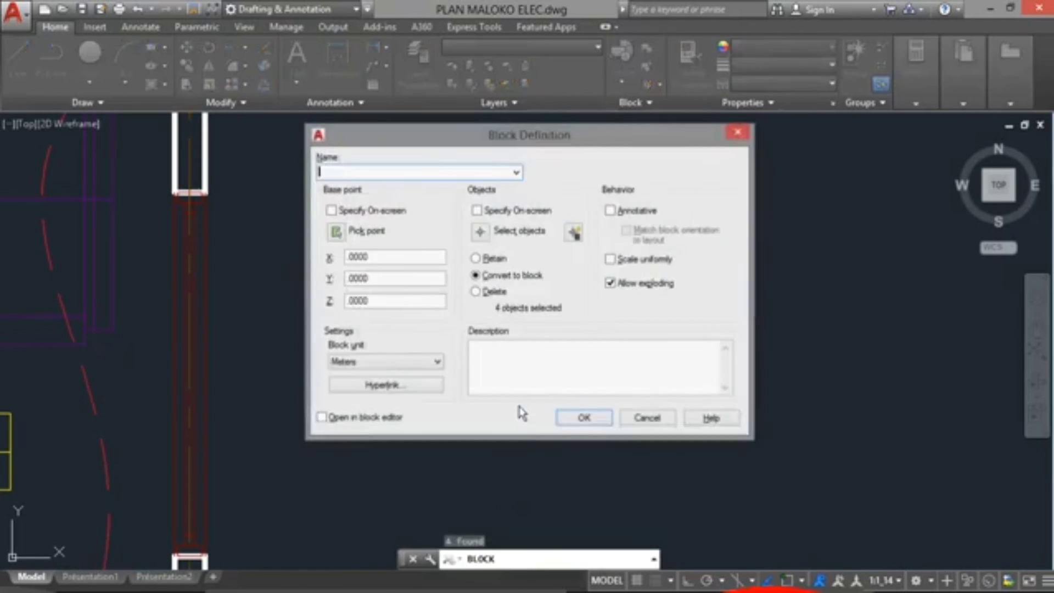
{"action": "left_click", "coordinate": [349, 174]}
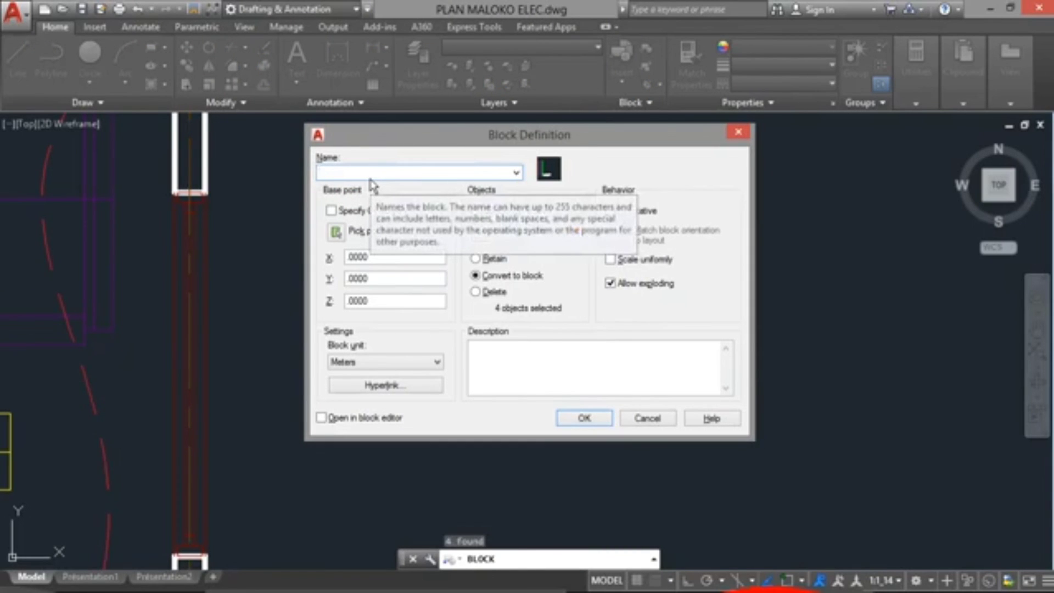
{"action": "type", "text": "d1.5"}
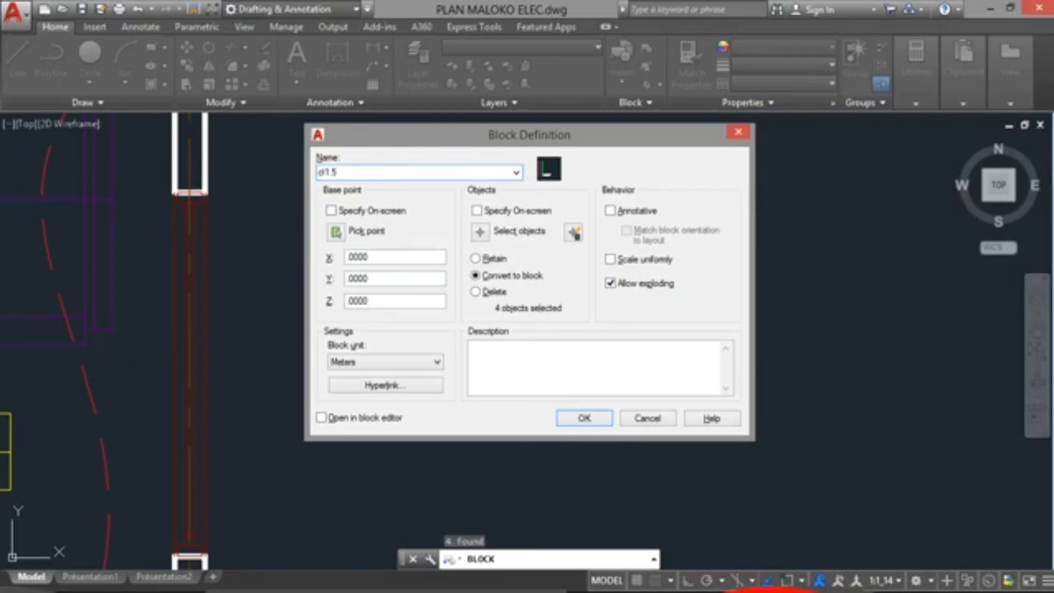
{"action": "left_click", "coordinate": [586, 425]}
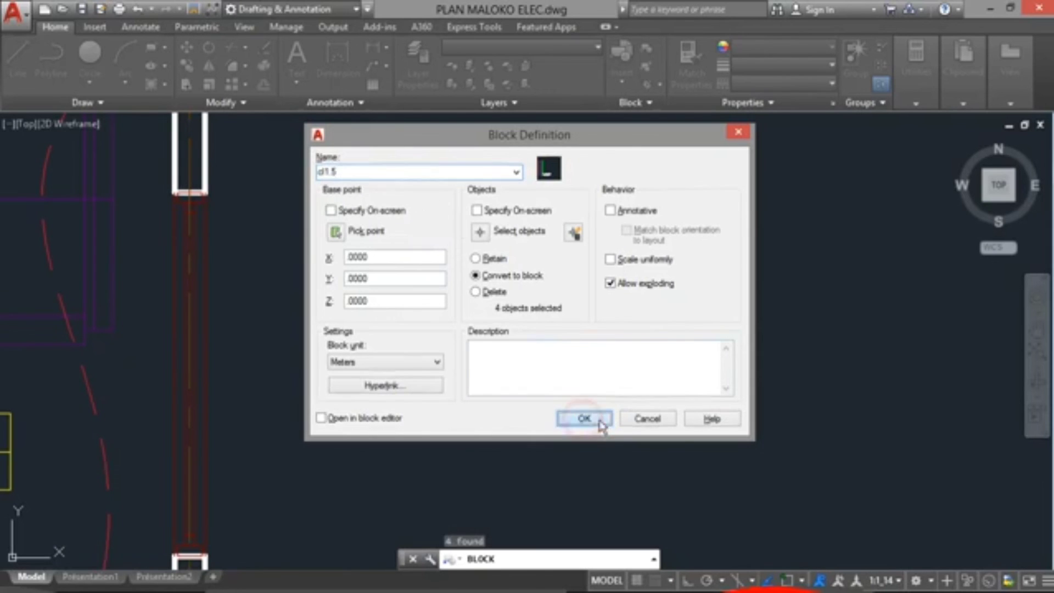
{"action": "left_click", "coordinate": [503, 402]}
{"action": "left_click", "coordinate": [630, 376]}
{"action": "key", "text": "Escape"}
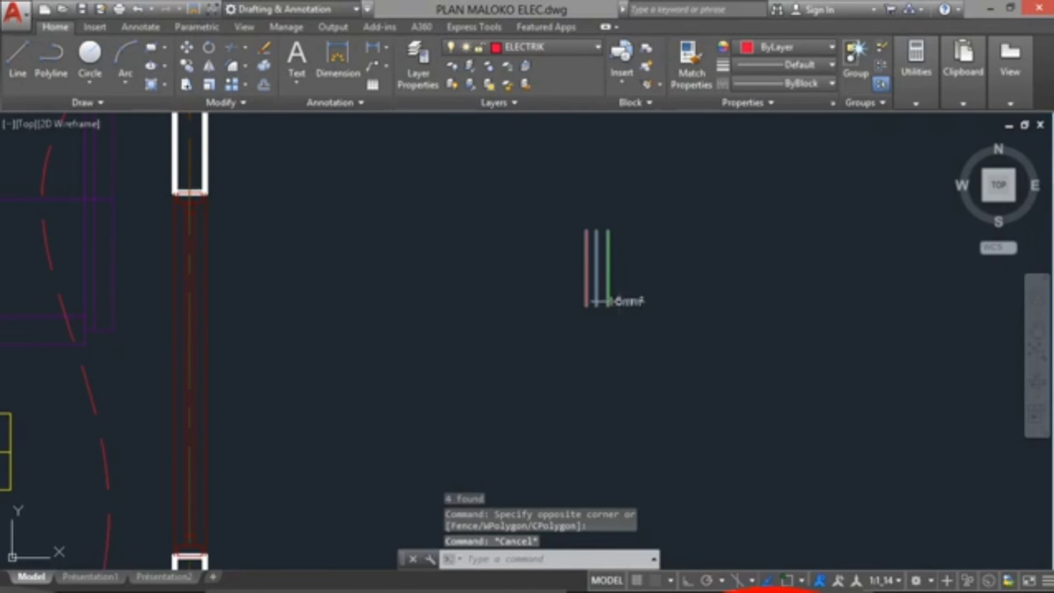
Copy the 1.5mm² cable block onto the dashed lighting circuit between the middle and eastern spotlights above the SEJOUR label
{"action": "left_click", "coordinate": [610, 264]}
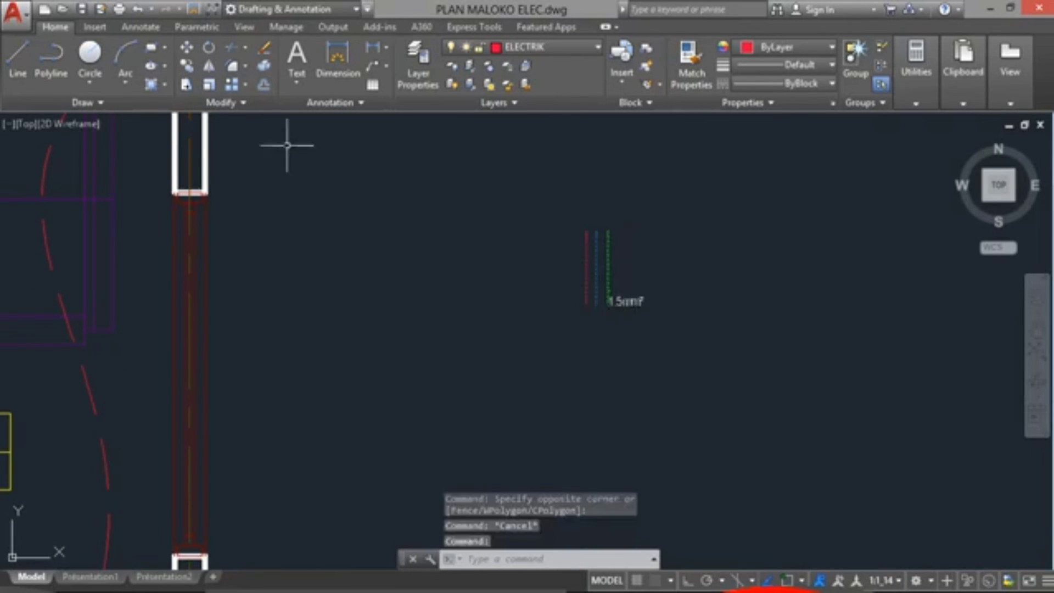
{"action": "scroll", "coordinate": [242, 151], "scroll_direction": "down", "scroll_amount": 4}
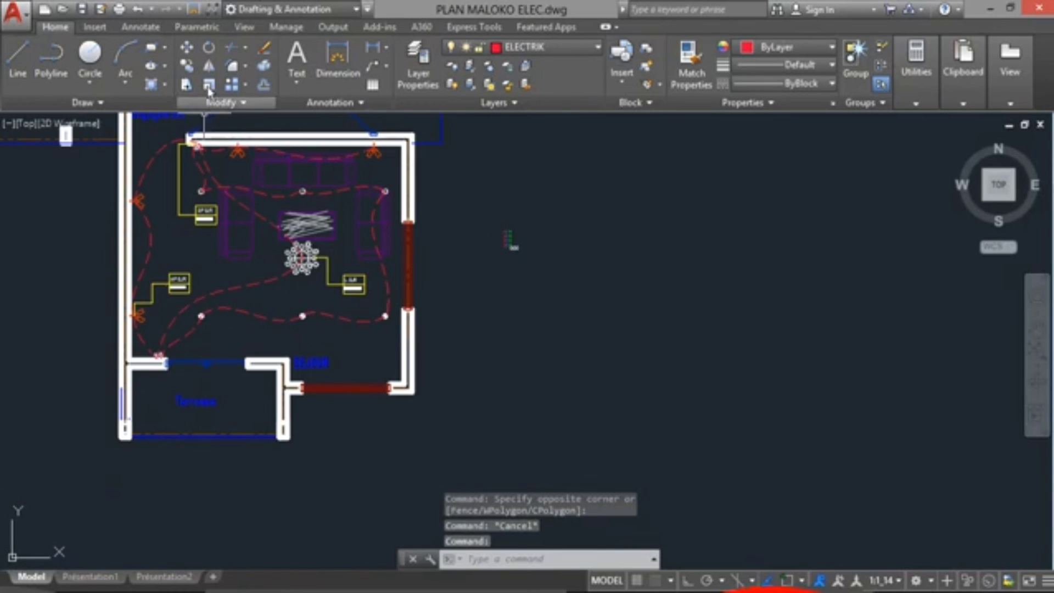
{"action": "left_click", "coordinate": [186, 65]}
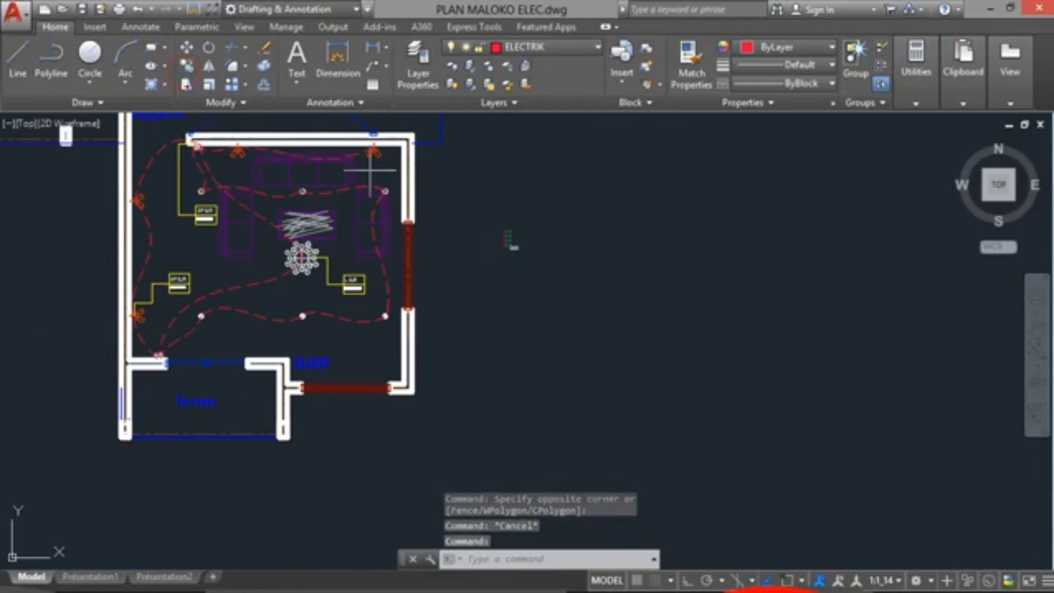
{"action": "left_click", "coordinate": [507, 246]}
{"action": "scroll", "coordinate": [318, 337], "scroll_direction": "up", "scroll_amount": 5}
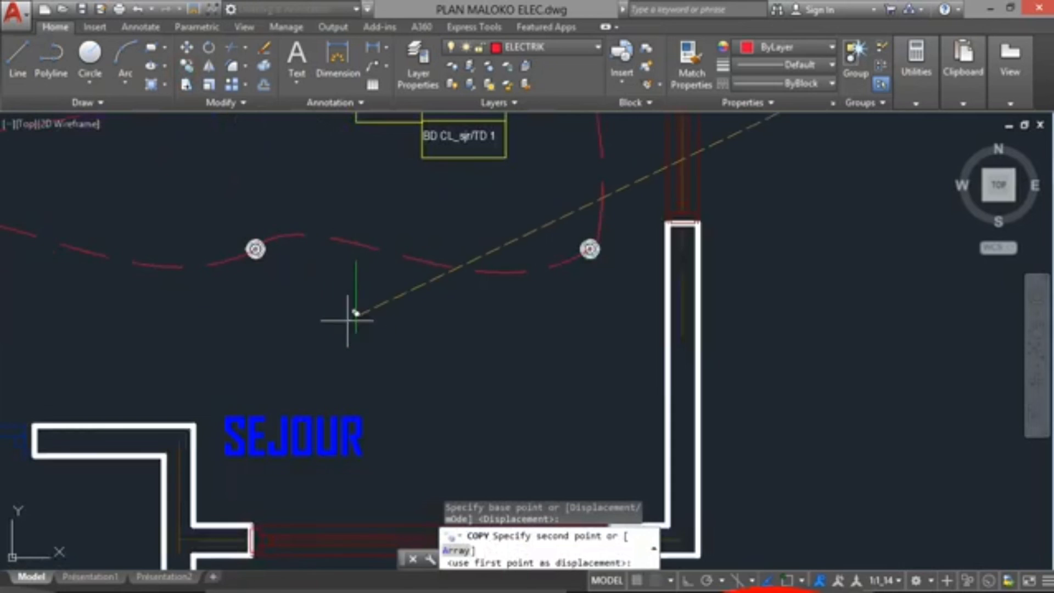
{"action": "left_click", "coordinate": [383, 282]}
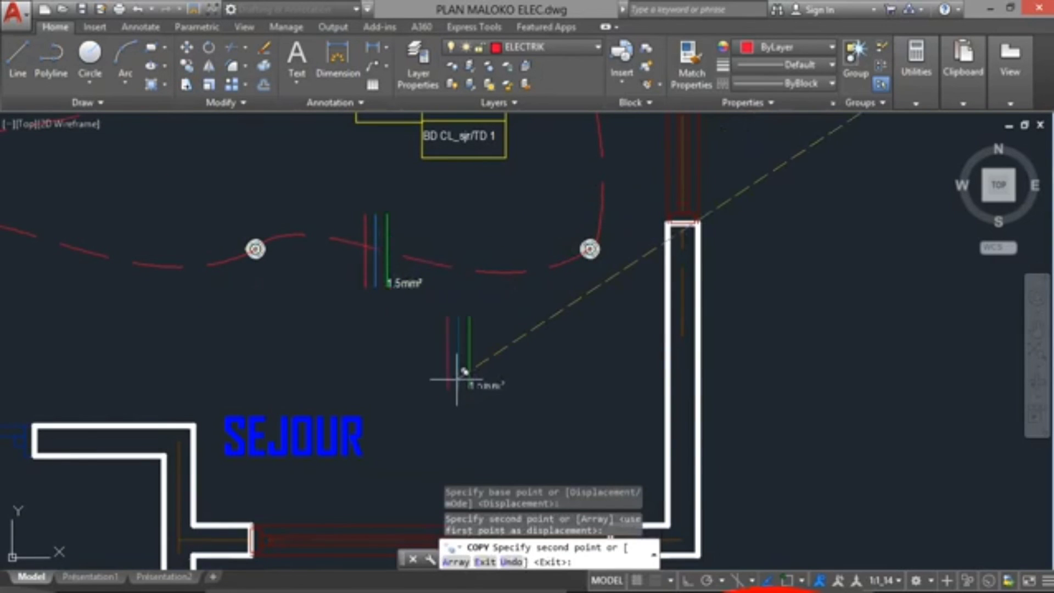
{"action": "key", "text": "Escape"}
{"action": "scroll", "coordinate": [363, 331], "scroll_direction": "down", "scroll_amount": 2}
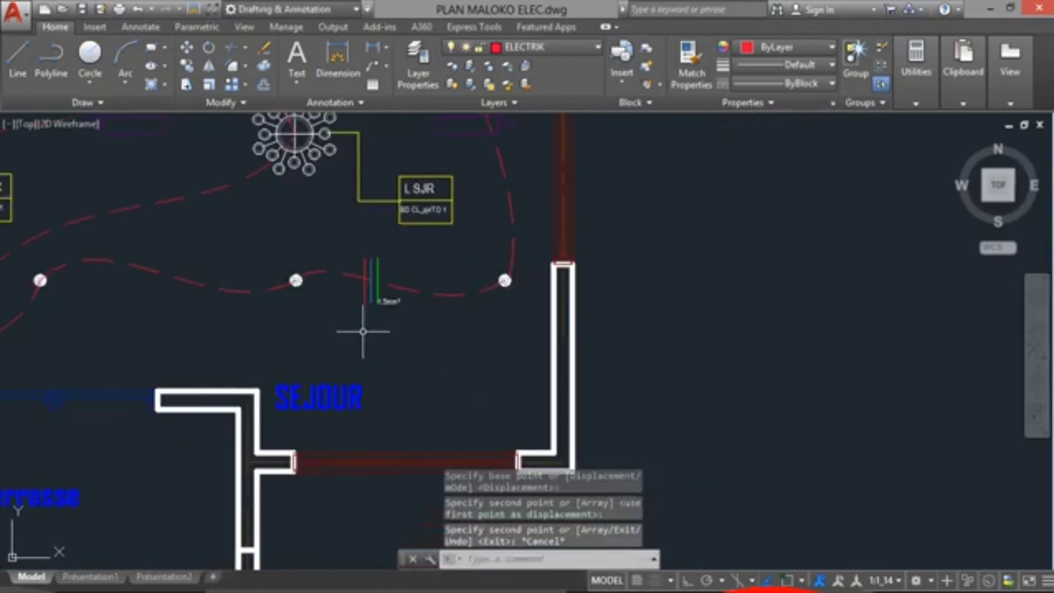
{"action": "scroll", "coordinate": [363, 332], "scroll_direction": "up", "scroll_amount": 2}
{"action": "scroll", "coordinate": [416, 329], "scroll_direction": "down", "scroll_amount": 2}
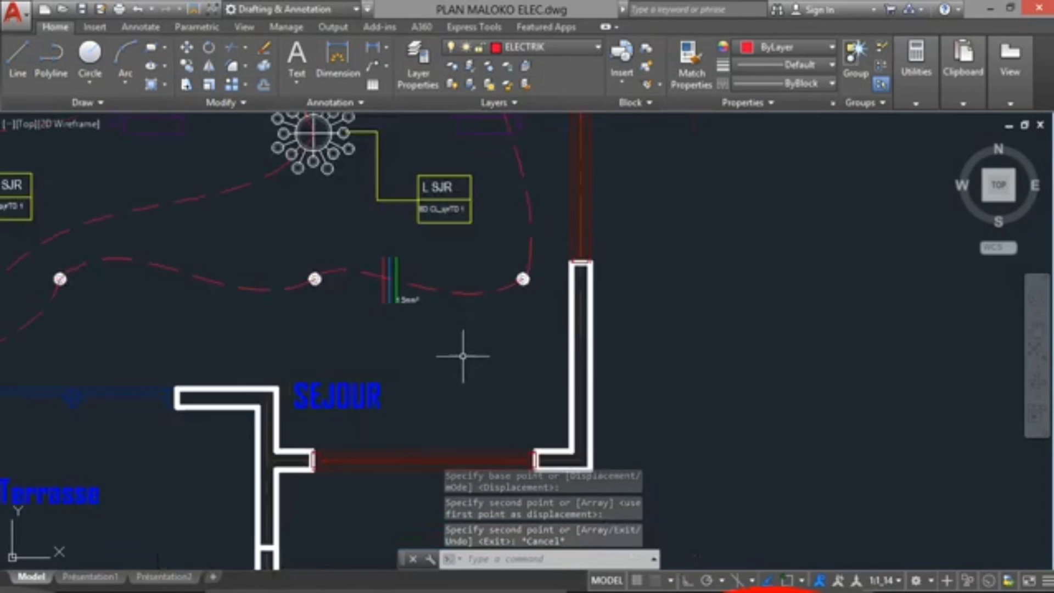
Examine the 1.5mm² cable block placed on the lighting circuit above the SEJOUR label
{"action": "middle_click_drag", "start_coordinate": [436, 365], "coordinate": [558, 346]}
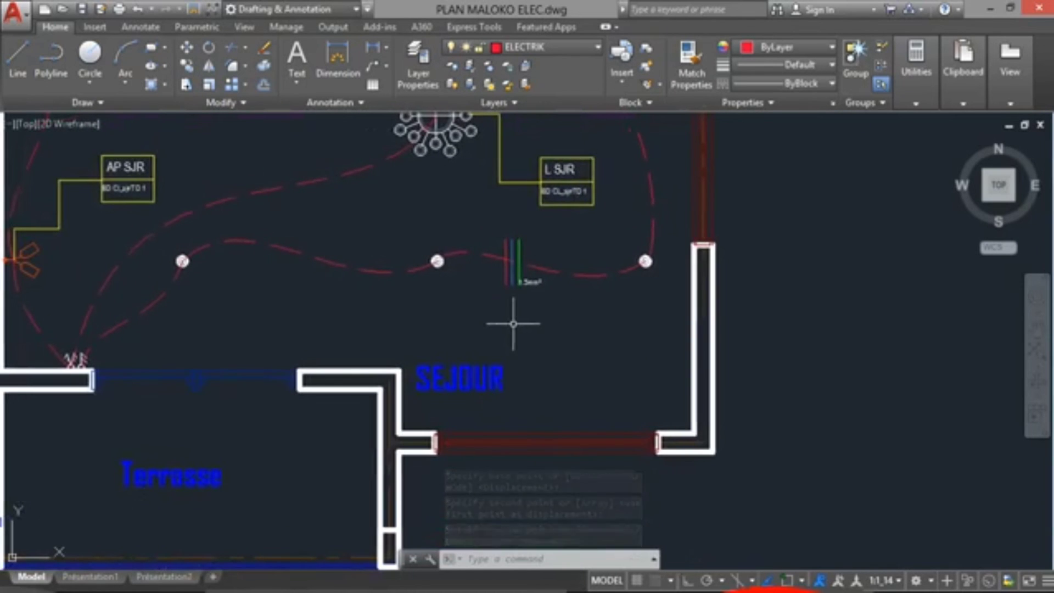
{"action": "scroll", "coordinate": [498, 296], "scroll_direction": "up", "scroll_amount": 2}
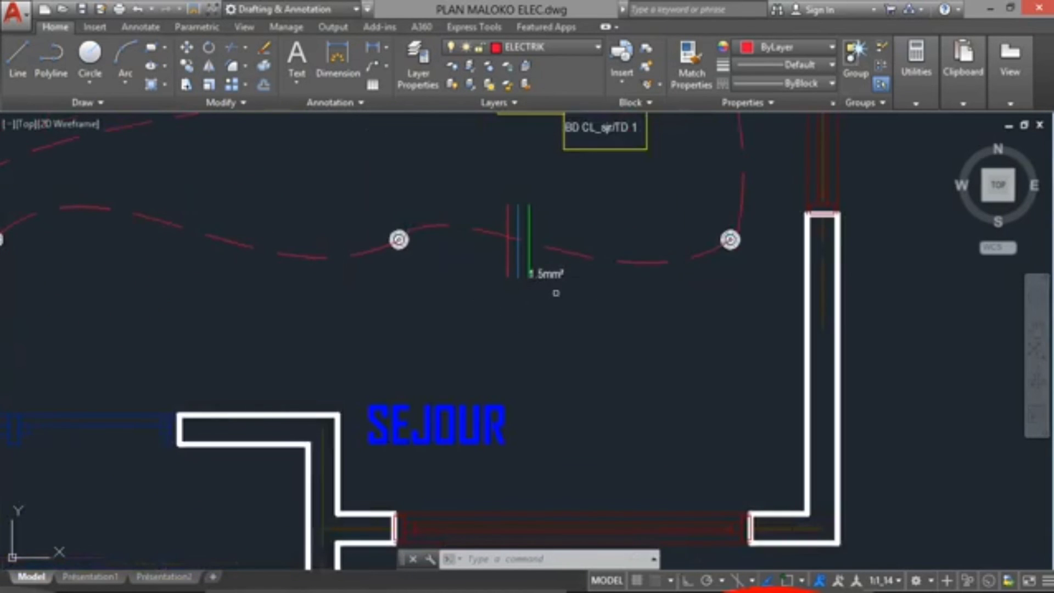
{"action": "scroll", "coordinate": [545, 297], "scroll_direction": "up", "scroll_amount": 4}
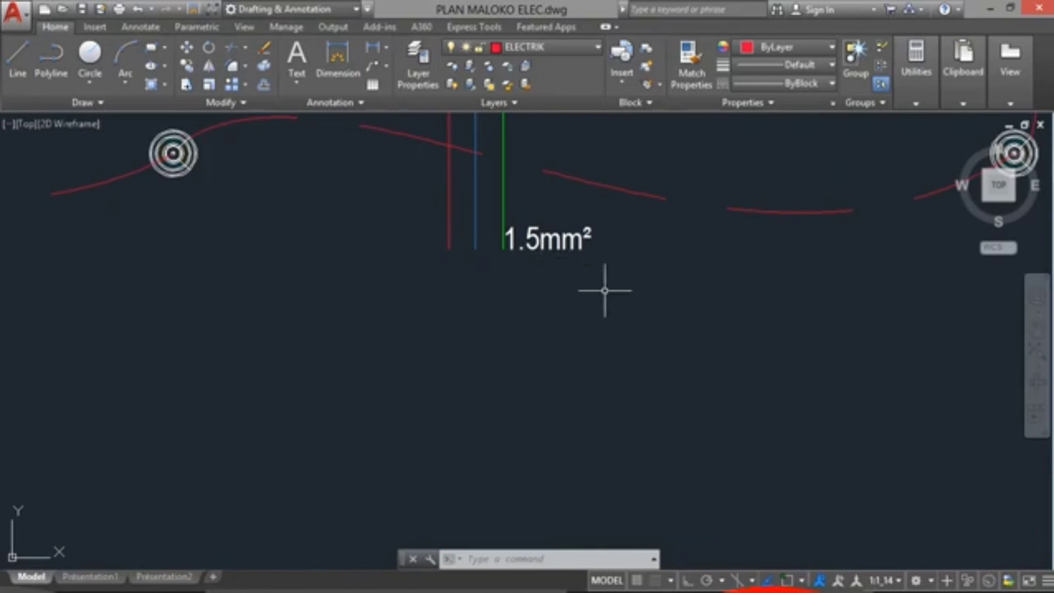
{"action": "scroll", "coordinate": [601, 288], "scroll_direction": "down", "scroll_amount": 3}
{"action": "scroll", "coordinate": [559, 289], "scroll_direction": "down", "scroll_amount": 2}
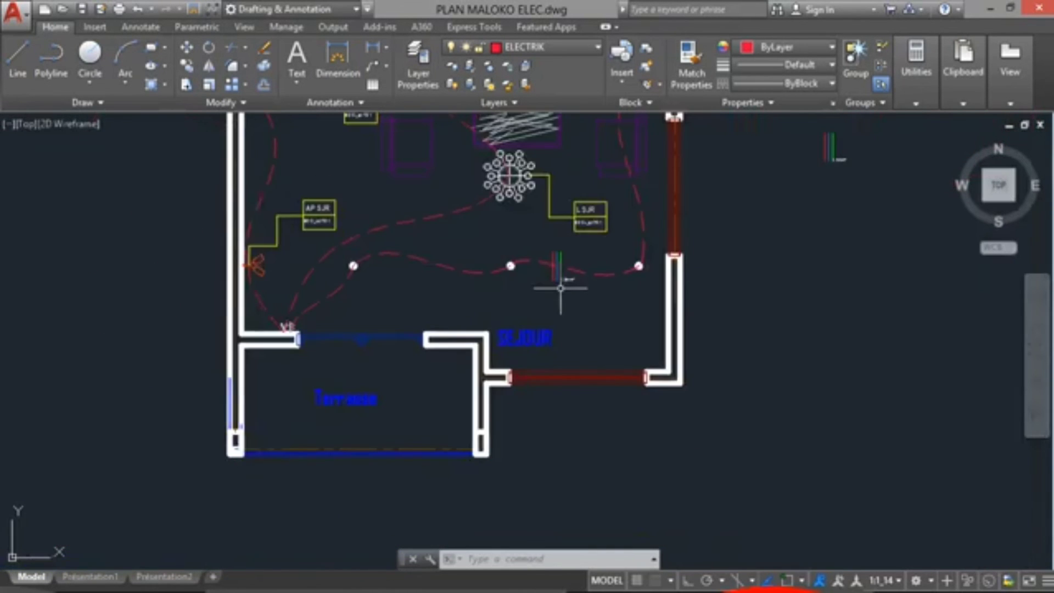
{"action": "scroll", "coordinate": [560, 287], "scroll_direction": "up", "scroll_amount": 3}
{"action": "scroll", "coordinate": [565, 269], "scroll_direction": "up", "scroll_amount": 3}
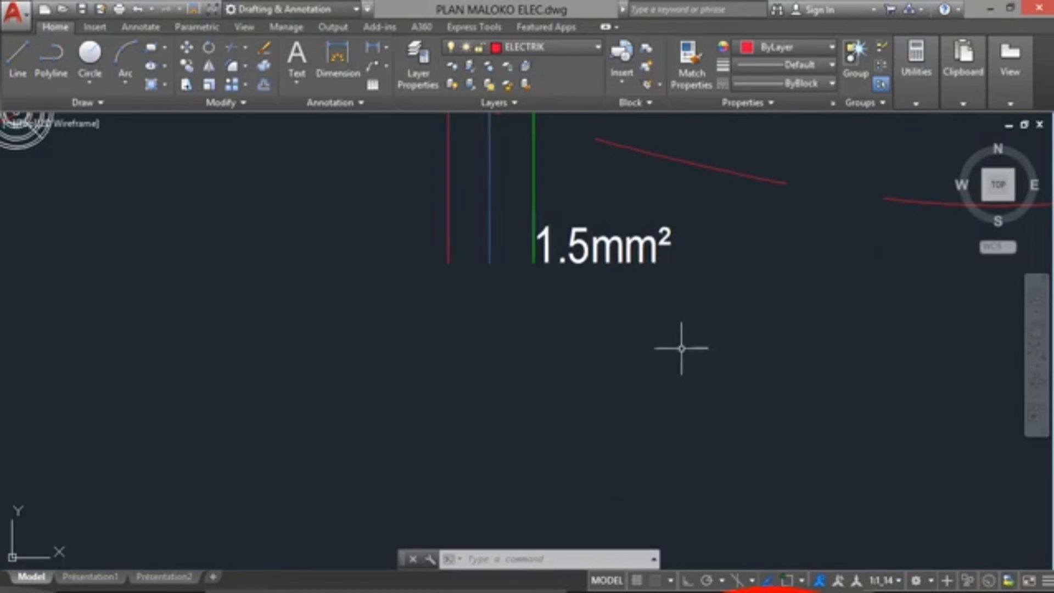
{"action": "scroll", "coordinate": [678, 351], "scroll_direction": "down", "scroll_amount": 6}
Copy the 1.5mm² cable block onto the eastern dashed line near the L SJR tag and between the northern circuit's middle and eastern spotlights
{"action": "scroll", "coordinate": [668, 346], "scroll_direction": "up", "scroll_amount": 5}
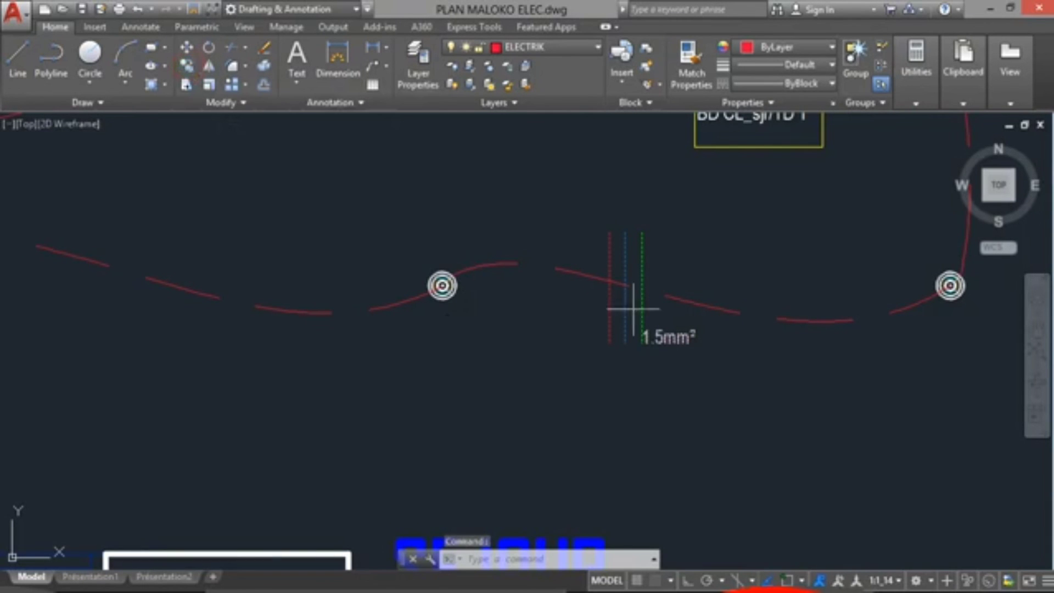
{"action": "left_click", "coordinate": [649, 334]}
{"action": "scroll", "coordinate": [717, 387], "scroll_direction": "down", "scroll_amount": 4}
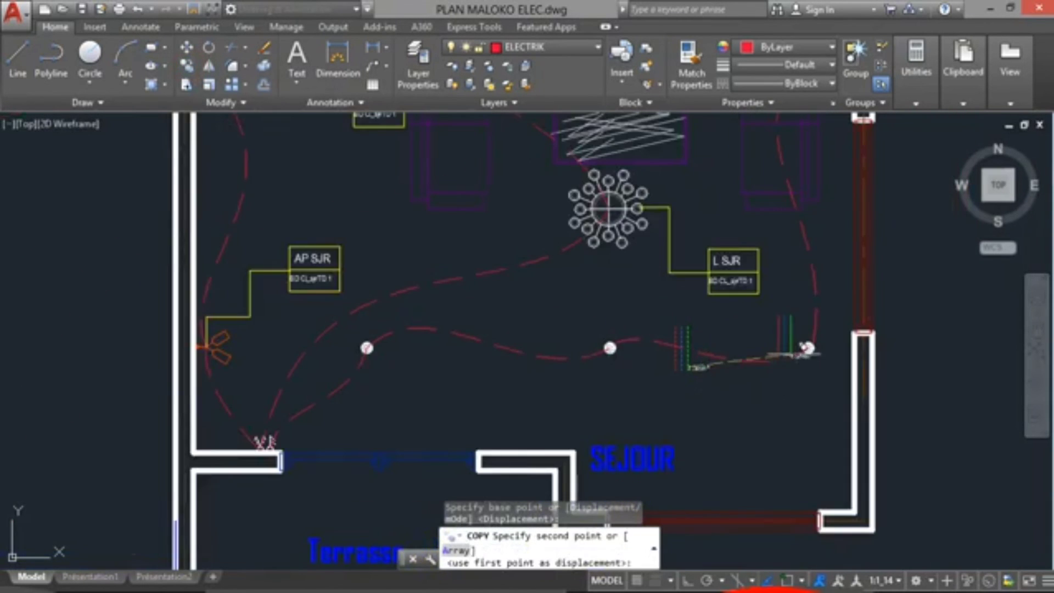
{"action": "middle_click_drag", "start_coordinate": [804, 253], "coordinate": [697, 329]}
{"action": "scroll", "coordinate": [711, 316], "scroll_direction": "up", "scroll_amount": 4}
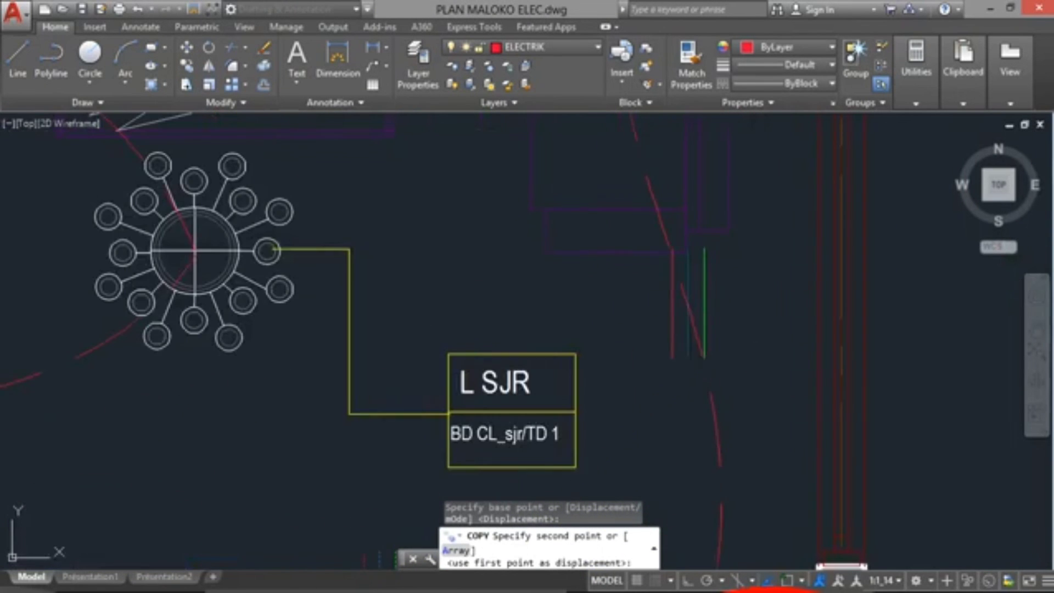
{"action": "left_click", "coordinate": [695, 337]}
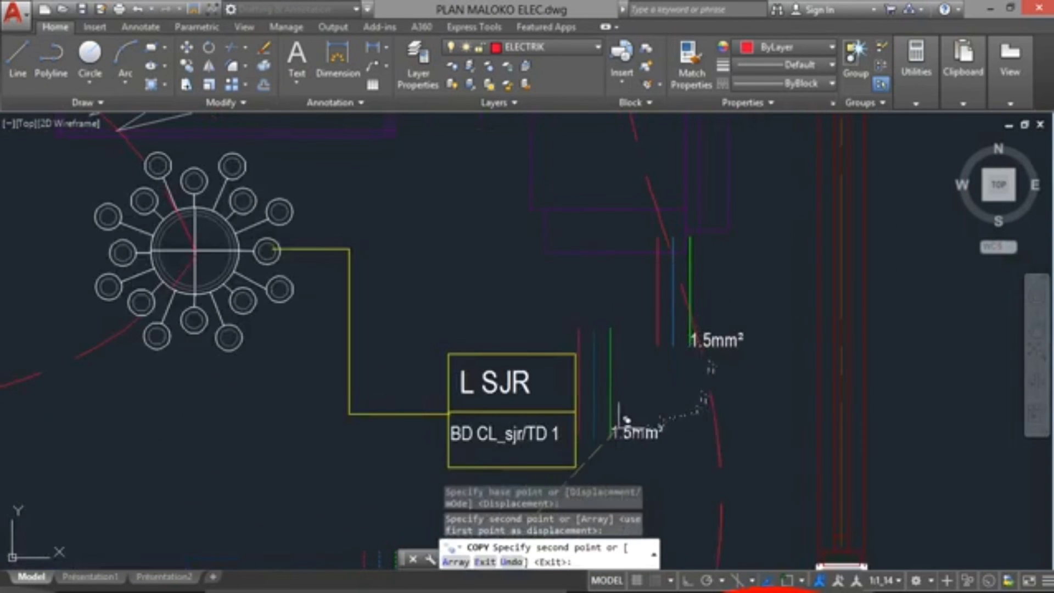
{"action": "scroll", "coordinate": [620, 418], "scroll_direction": "down", "scroll_amount": 4}
{"action": "scroll", "coordinate": [584, 277], "scroll_direction": "up", "scroll_amount": 4}
{"action": "left_click", "coordinate": [584, 252]}
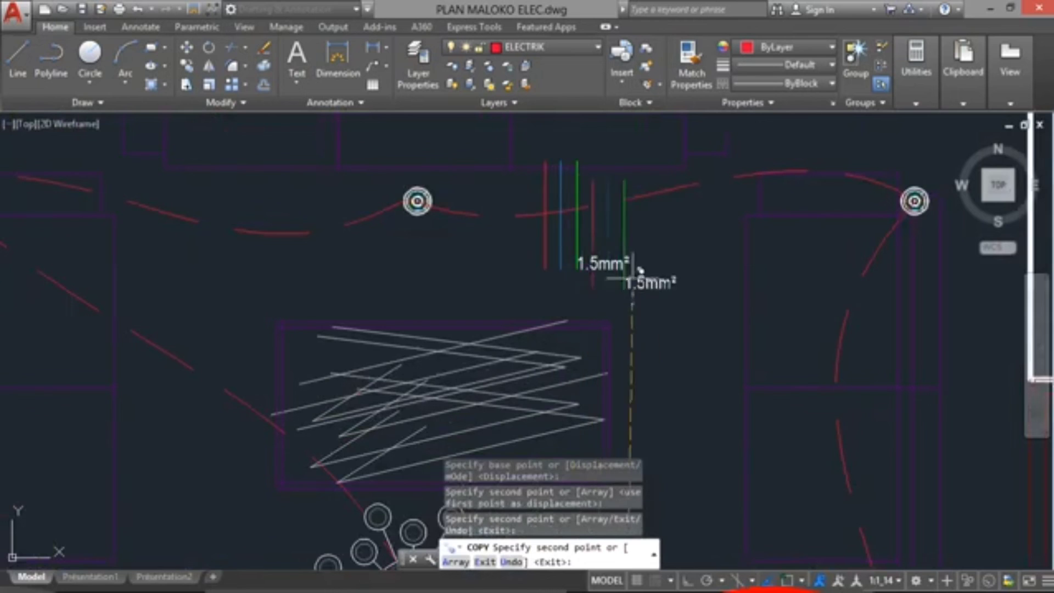
Copy the cable block onto the wall-light circuit at the northern sofa and onto the chandelier line crossing the western sofa
{"action": "scroll", "coordinate": [633, 269], "scroll_direction": "down", "scroll_amount": 4}
{"action": "scroll", "coordinate": [604, 242], "scroll_direction": "up", "scroll_amount": 6}
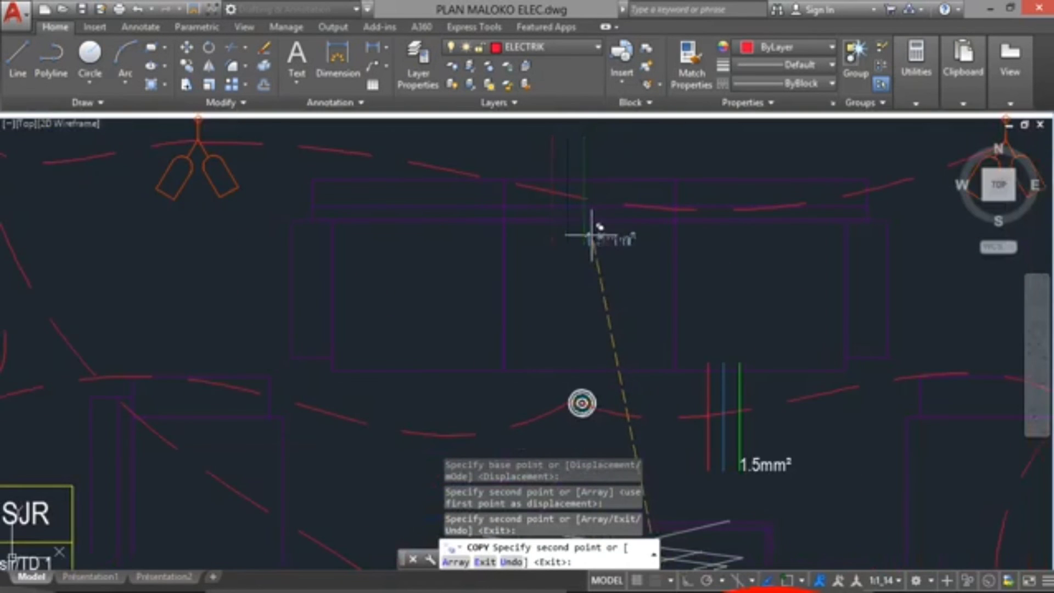
{"action": "left_click", "coordinate": [592, 237]}
{"action": "scroll", "coordinate": [714, 282], "scroll_direction": "down", "scroll_amount": 5}
{"action": "middle_click_drag", "start_coordinate": [536, 401], "coordinate": [547, 266]}
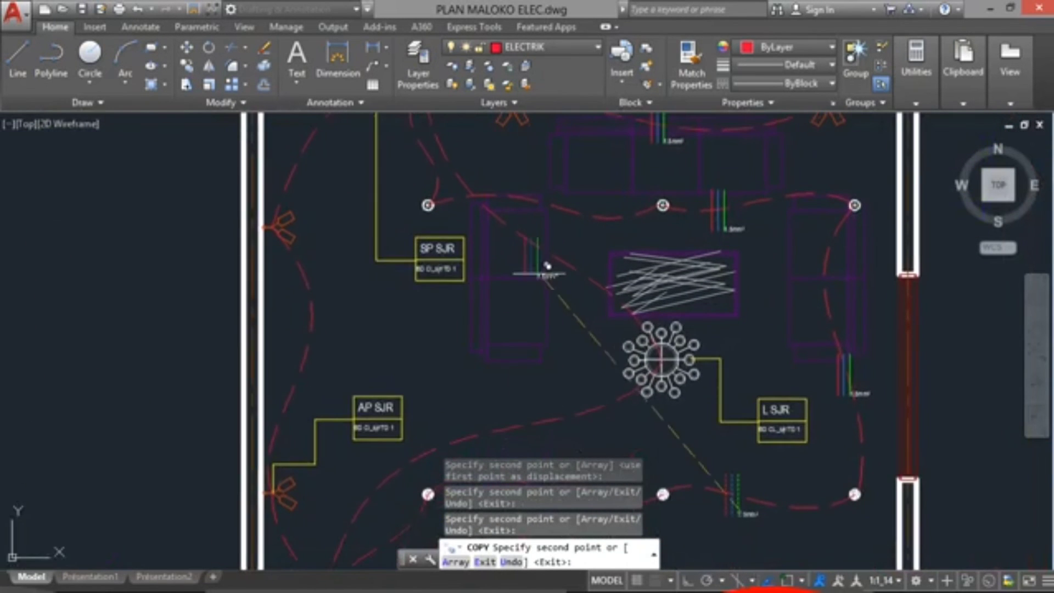
{"action": "left_click", "coordinate": [542, 247]}
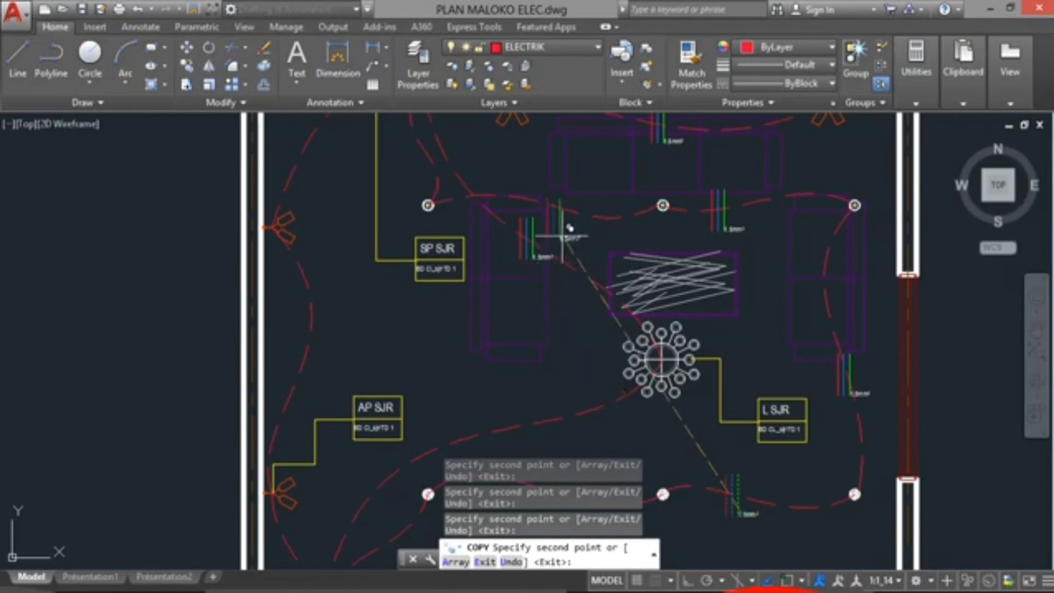
Copy the cable block onto the western wall-light circuit, once north and once south of its upper wall light
{"action": "scroll", "coordinate": [461, 214], "scroll_direction": "down", "scroll_amount": 4}
{"action": "scroll", "coordinate": [396, 186], "scroll_direction": "up", "scroll_amount": 6}
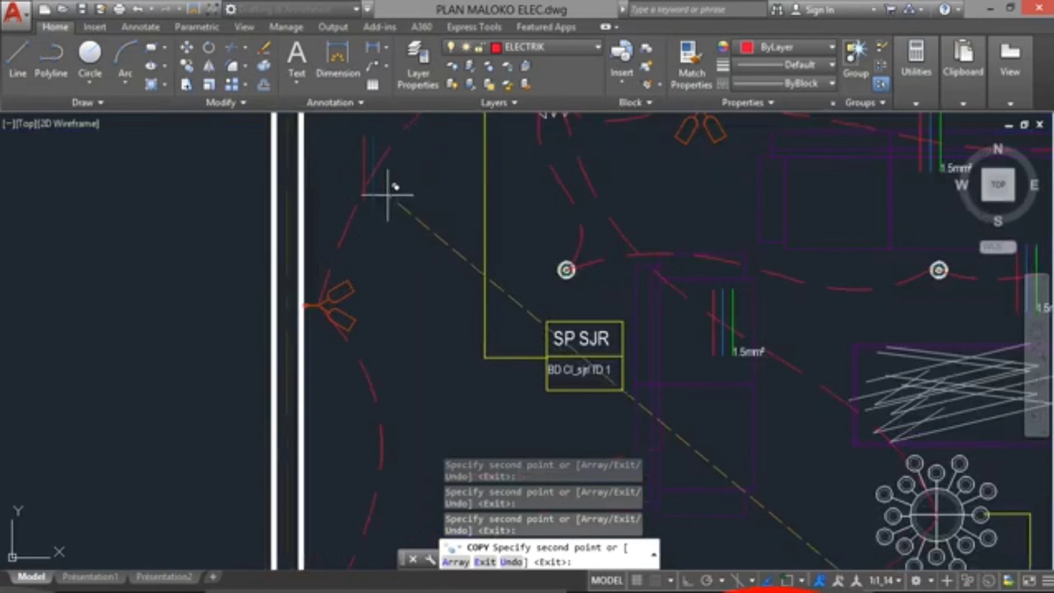
{"action": "scroll", "coordinate": [423, 282], "scroll_direction": "down", "scroll_amount": 4}
{"action": "middle_click_drag", "start_coordinate": [420, 384], "coordinate": [420, 287]}
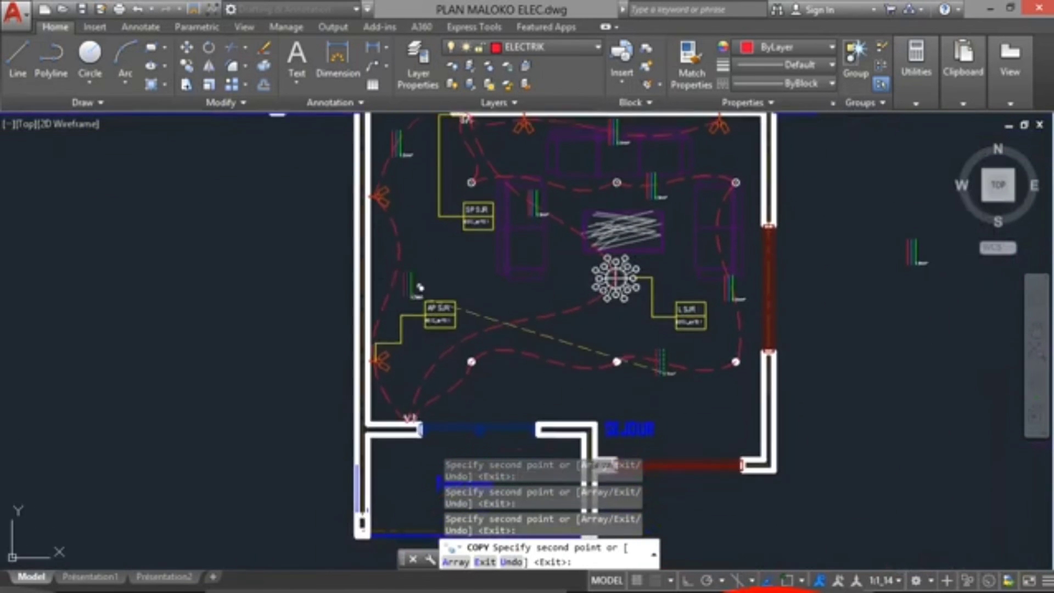
{"action": "scroll", "coordinate": [420, 287], "scroll_direction": "up", "scroll_amount": 4}
{"action": "scroll", "coordinate": [513, 281], "scroll_direction": "down", "scroll_amount": 2}
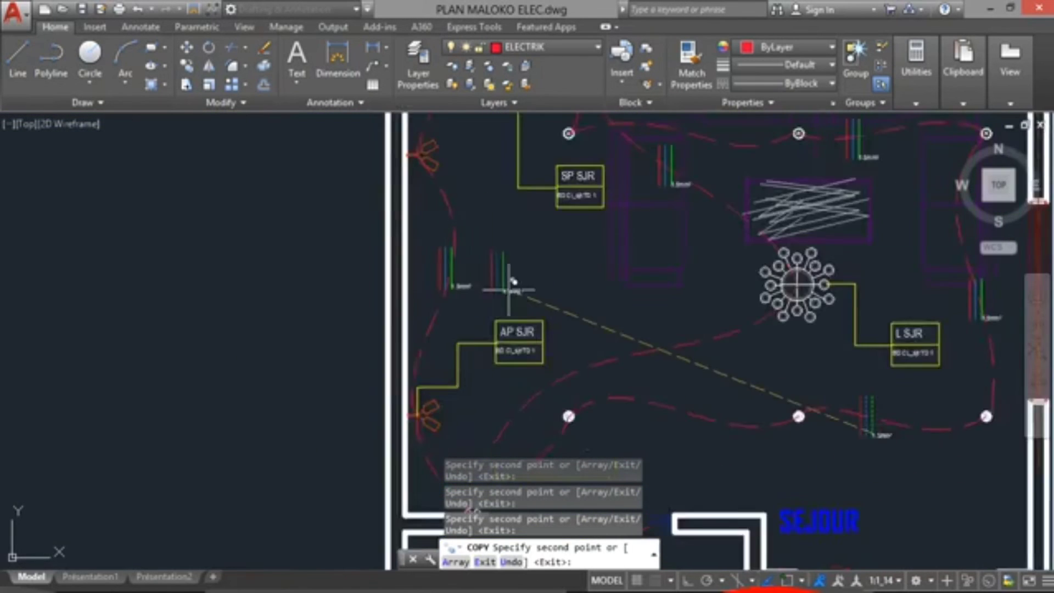
Copy the cable block onto the chandelier line below the AP SJR tag and onto the southern circuit between the western and middle spotlights
{"action": "scroll", "coordinate": [514, 281], "scroll_direction": "down", "scroll_amount": 2}
{"action": "scroll", "coordinate": [546, 372], "scroll_direction": "up", "scroll_amount": 4}
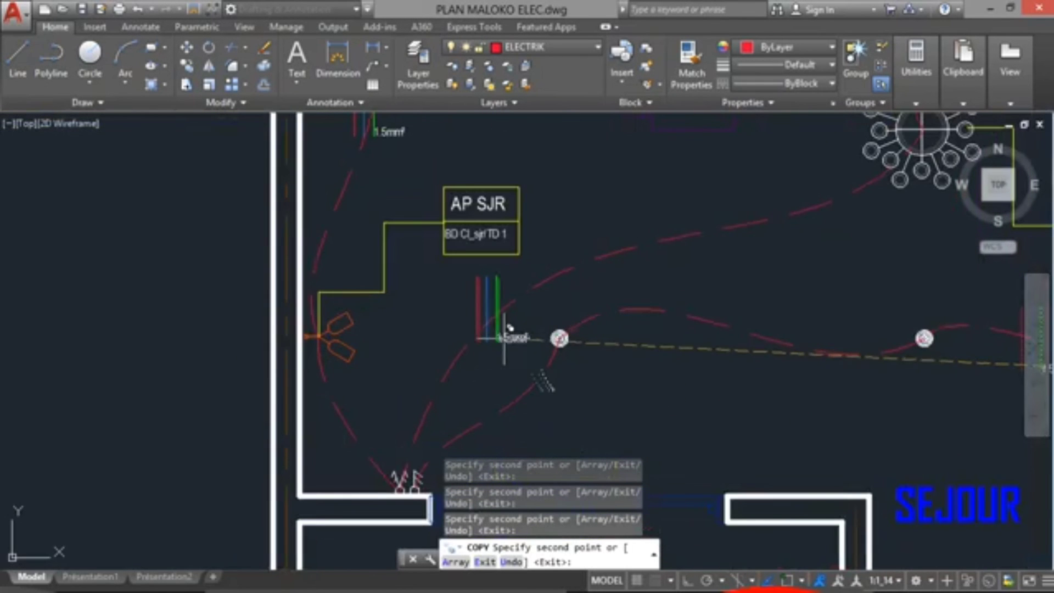
{"action": "left_click", "coordinate": [504, 338]}
{"action": "scroll", "coordinate": [686, 340], "scroll_direction": "down", "scroll_amount": 2}
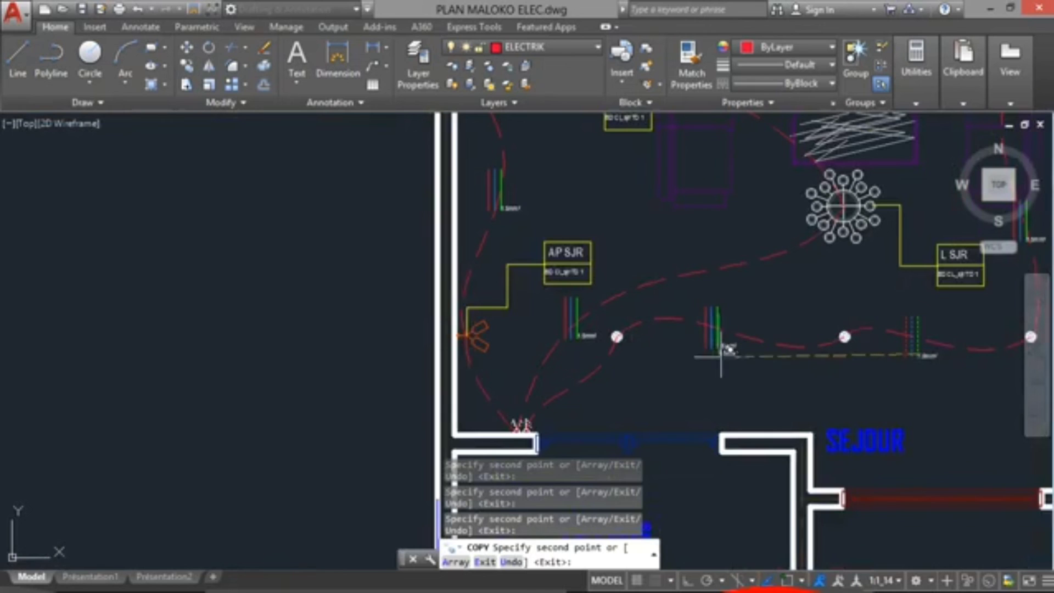
{"action": "scroll", "coordinate": [689, 360], "scroll_direction": "down", "scroll_amount": 2}
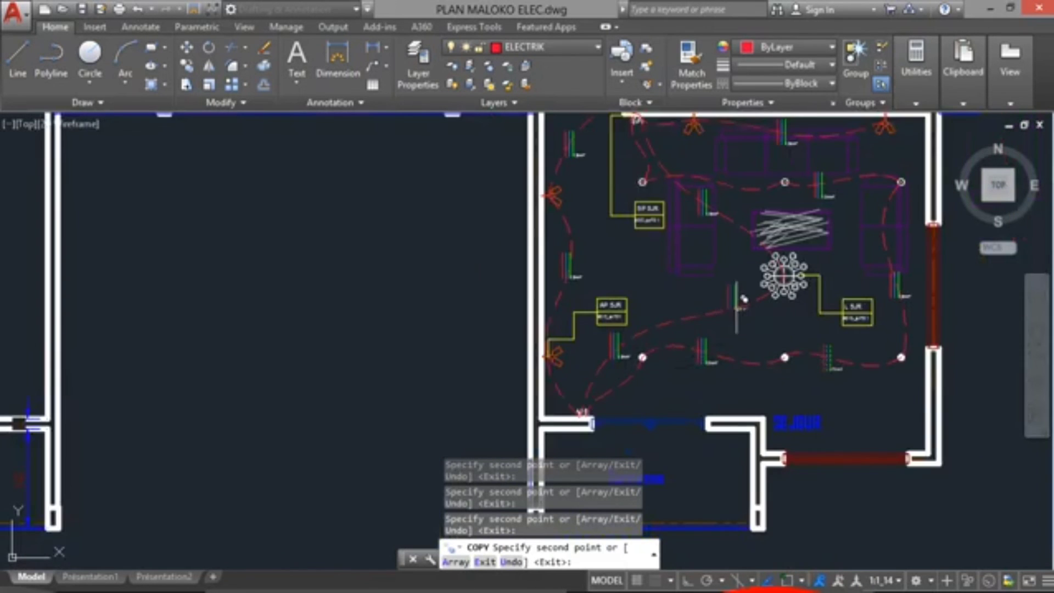
Copy the cable block onto the dashed line between the switches and the northwestern spotlight above the SP SJR tag, and finish copying
{"action": "scroll", "coordinate": [744, 298], "scroll_direction": "down", "scroll_amount": 2}
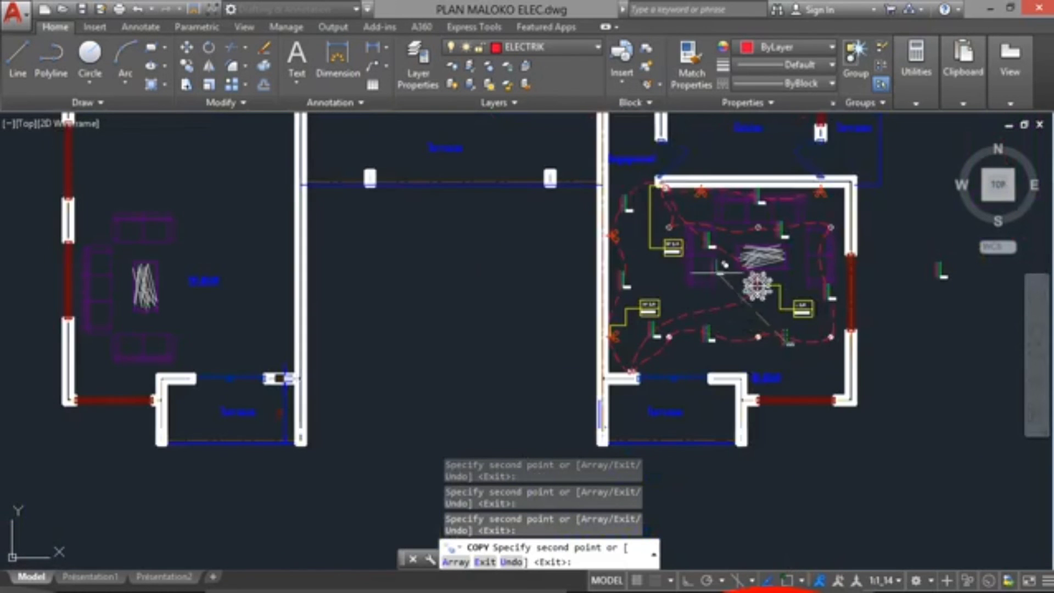
{"action": "scroll", "coordinate": [725, 265], "scroll_direction": "up", "scroll_amount": 5}
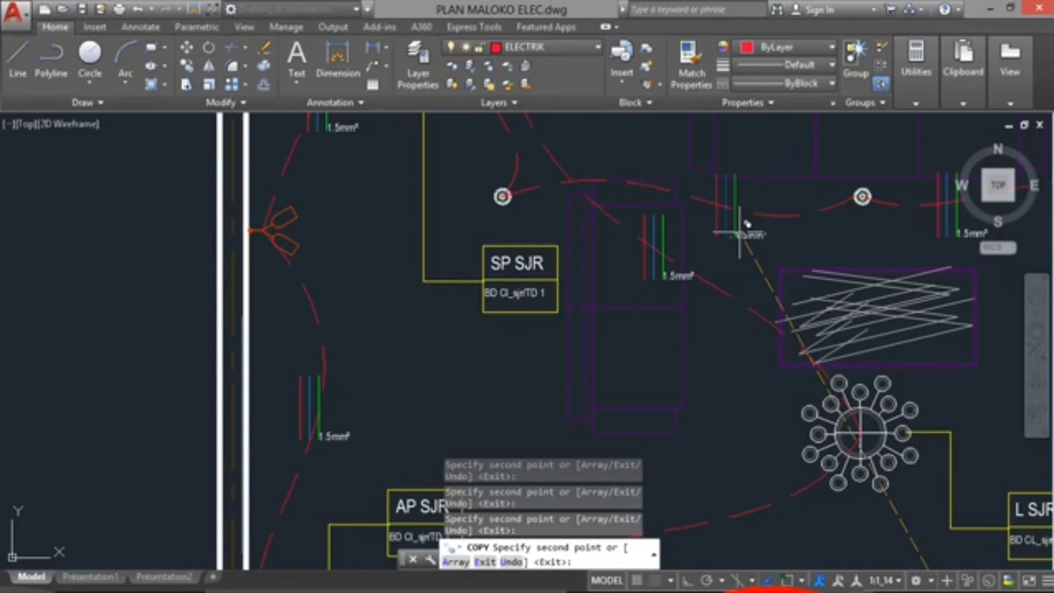
{"action": "scroll", "coordinate": [747, 225], "scroll_direction": "down", "scroll_amount": 2}
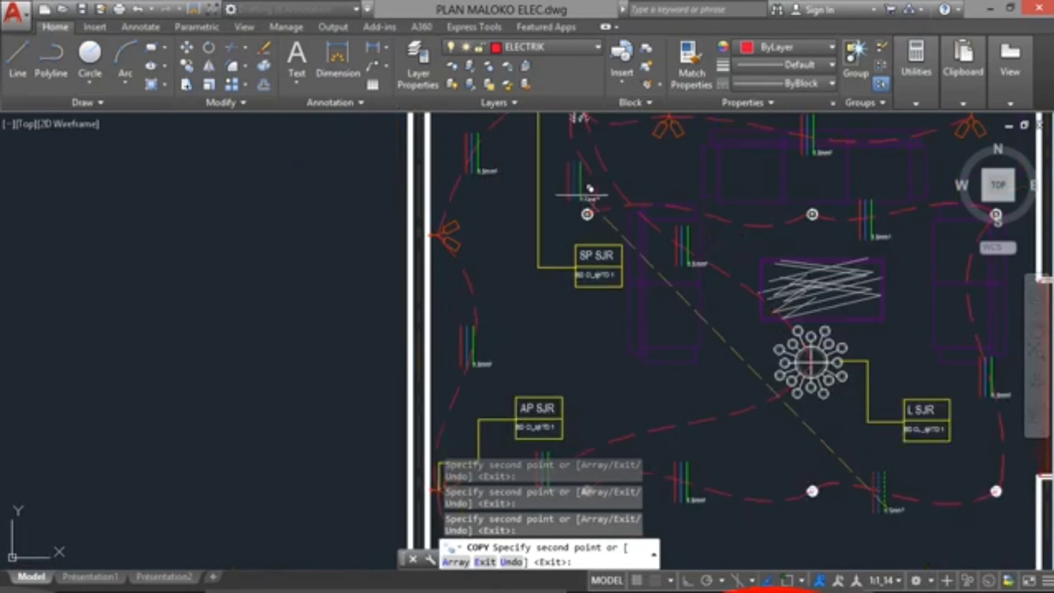
{"action": "scroll", "coordinate": [590, 186], "scroll_direction": "up", "scroll_amount": 4}
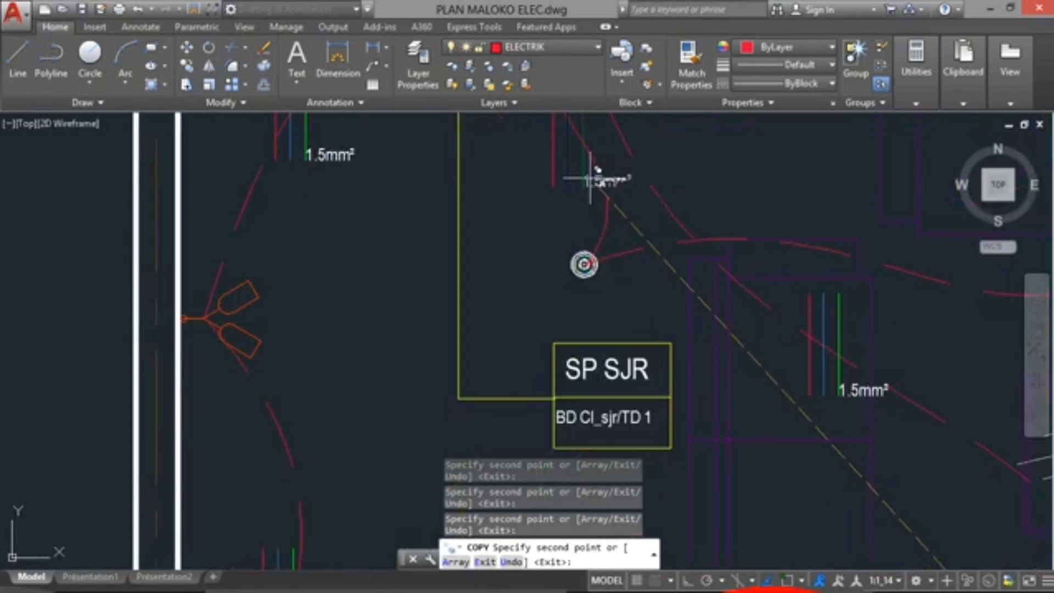
{"action": "scroll", "coordinate": [543, 249], "scroll_direction": "down", "scroll_amount": 4}
{"action": "key", "text": "Escape"}
Examine the 1.5mm² cable marks on the living room's lighting circuits and their position within the overall plan
{"action": "scroll", "coordinate": [525, 293], "scroll_direction": "down", "scroll_amount": 4}
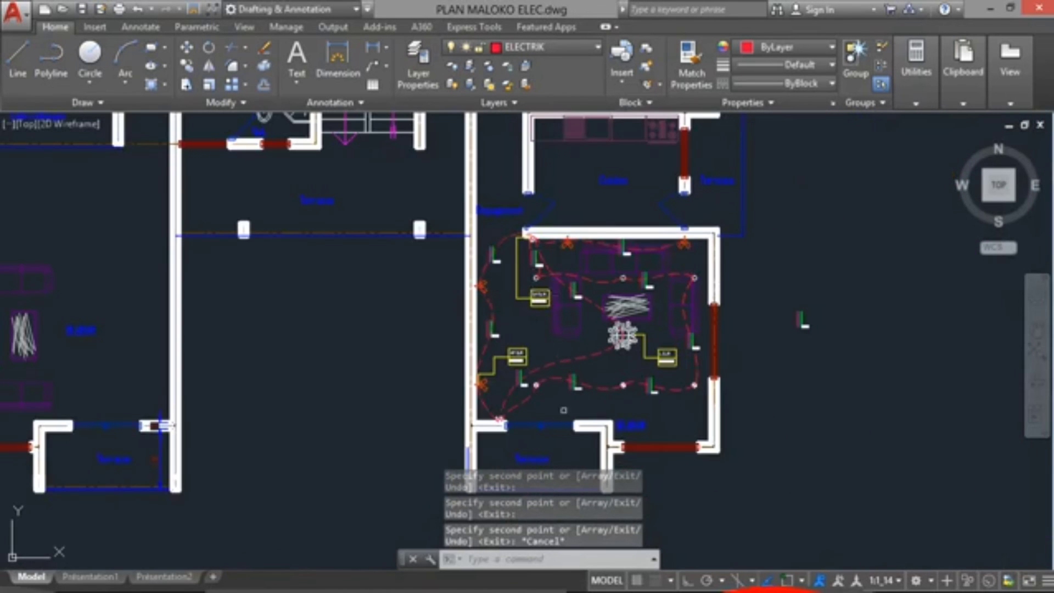
{"action": "scroll", "coordinate": [540, 379], "scroll_direction": "up", "scroll_amount": 5}
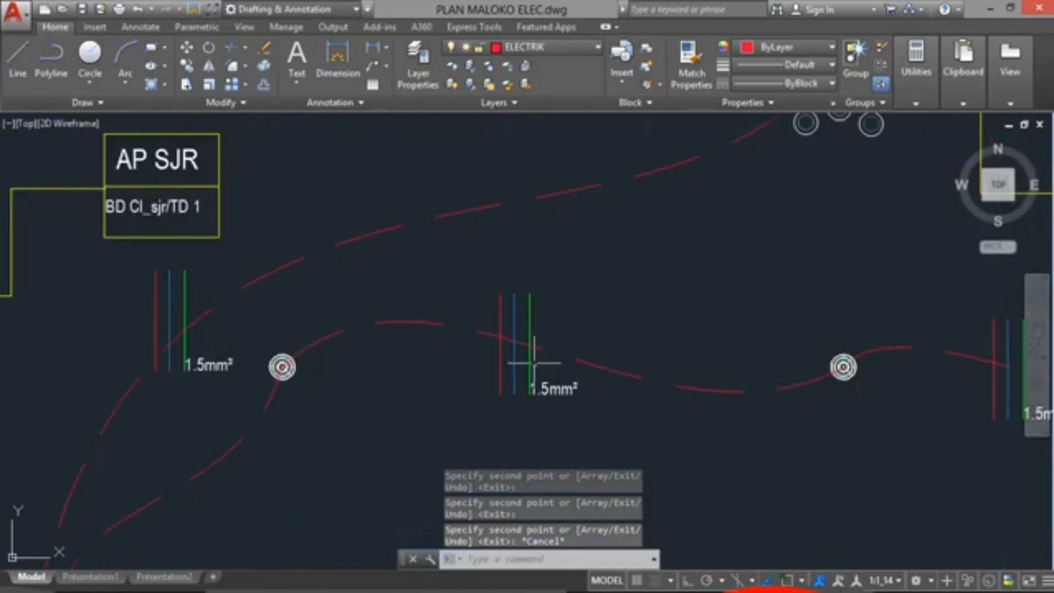
{"action": "scroll", "coordinate": [537, 374], "scroll_direction": "down", "scroll_amount": 5}
{"action": "scroll", "coordinate": [555, 428], "scroll_direction": "up", "scroll_amount": 4}
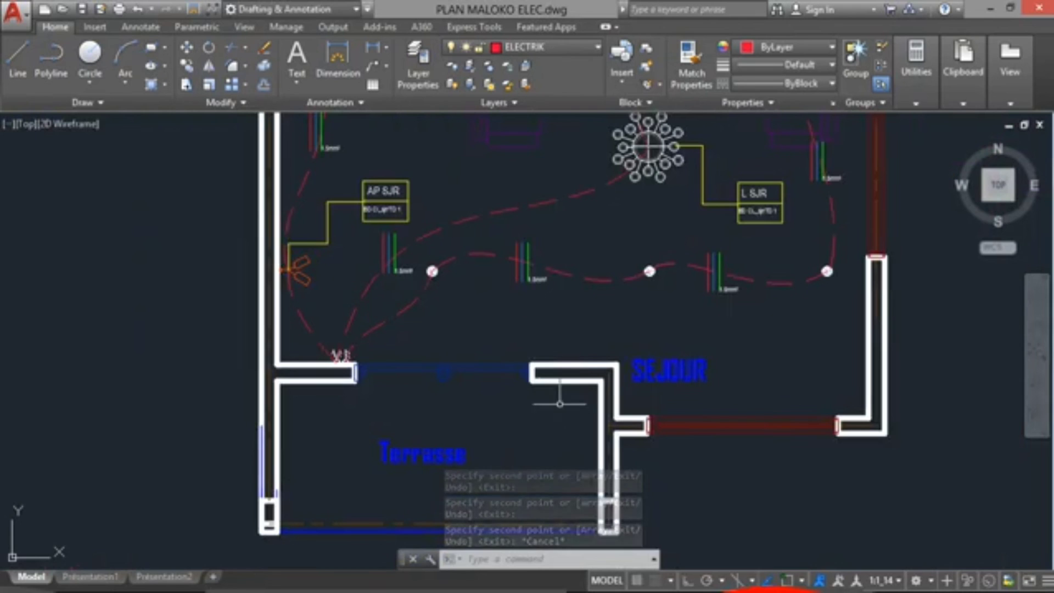
{"action": "scroll", "coordinate": [513, 326], "scroll_direction": "up", "scroll_amount": 2}
{"action": "scroll", "coordinate": [571, 338], "scroll_direction": "down", "scroll_amount": 5}
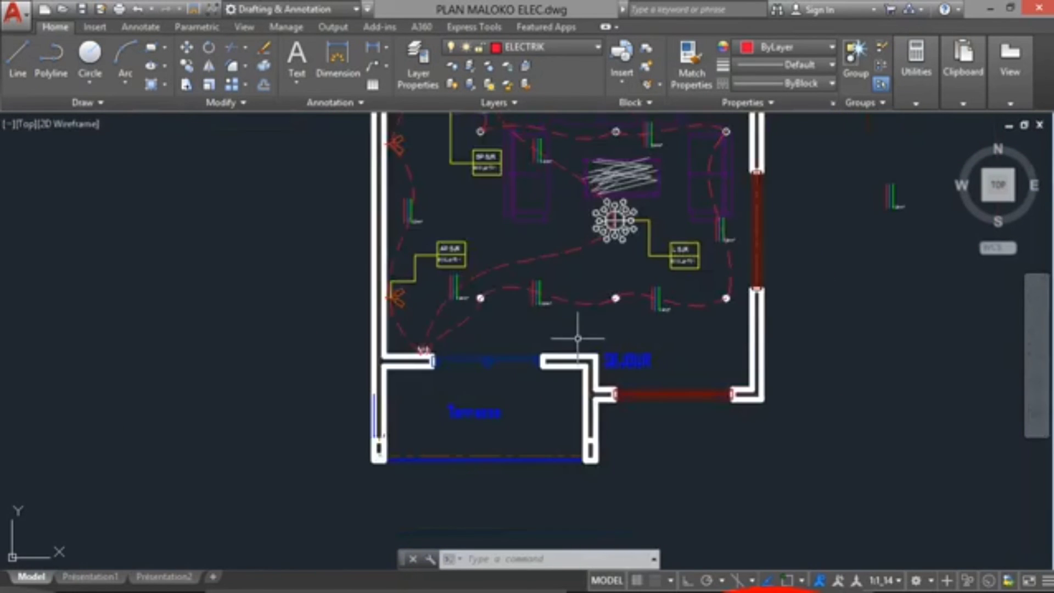
{"action": "scroll", "coordinate": [449, 360], "scroll_direction": "up", "scroll_amount": 4}
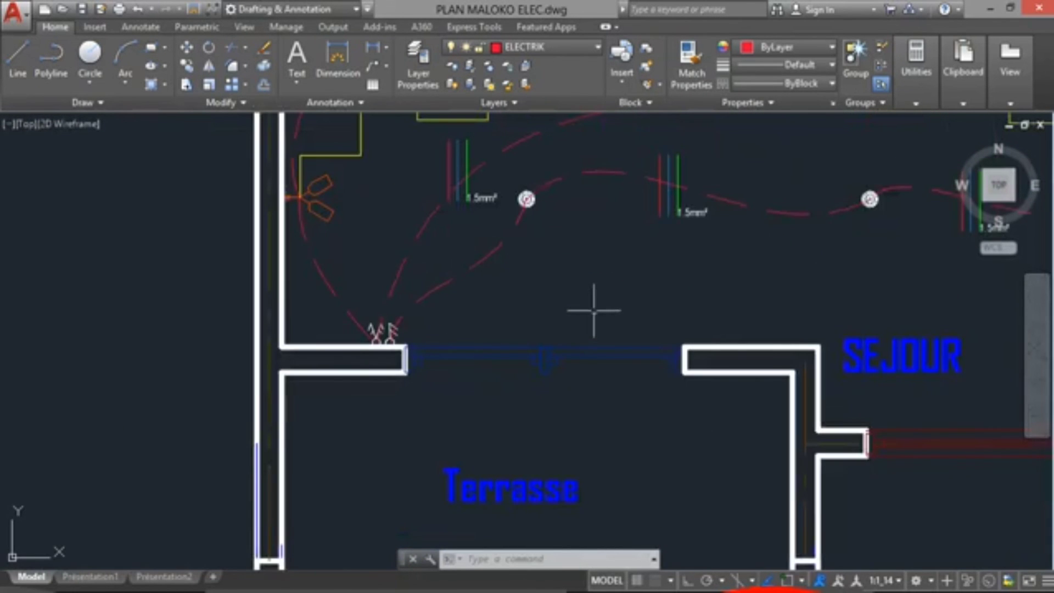
{"action": "scroll", "coordinate": [596, 316], "scroll_direction": "down", "scroll_amount": 5}
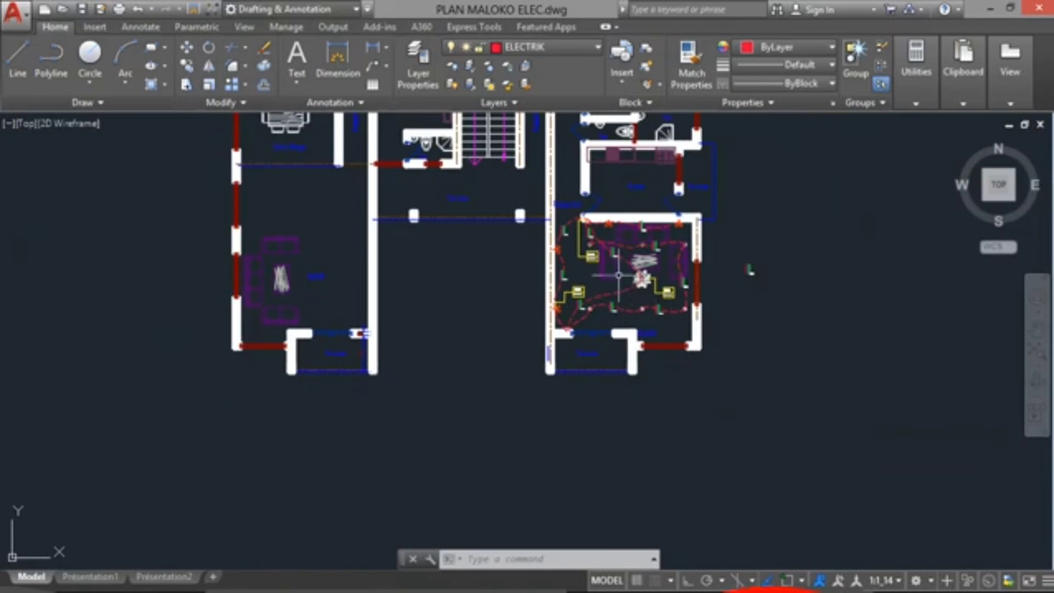
Save the drawing
{"action": "scroll", "coordinate": [622, 297], "scroll_direction": "up", "scroll_amount": 4}
{"action": "scroll", "coordinate": [589, 292], "scroll_direction": "down", "scroll_amount": 10}
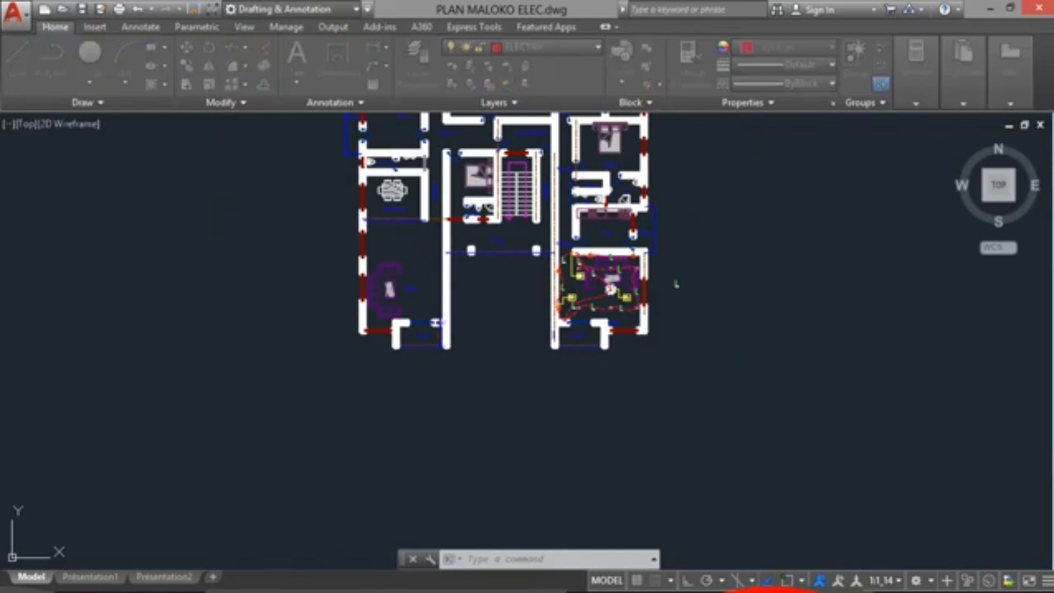
{"action": "key", "text": "ctrl+s"}
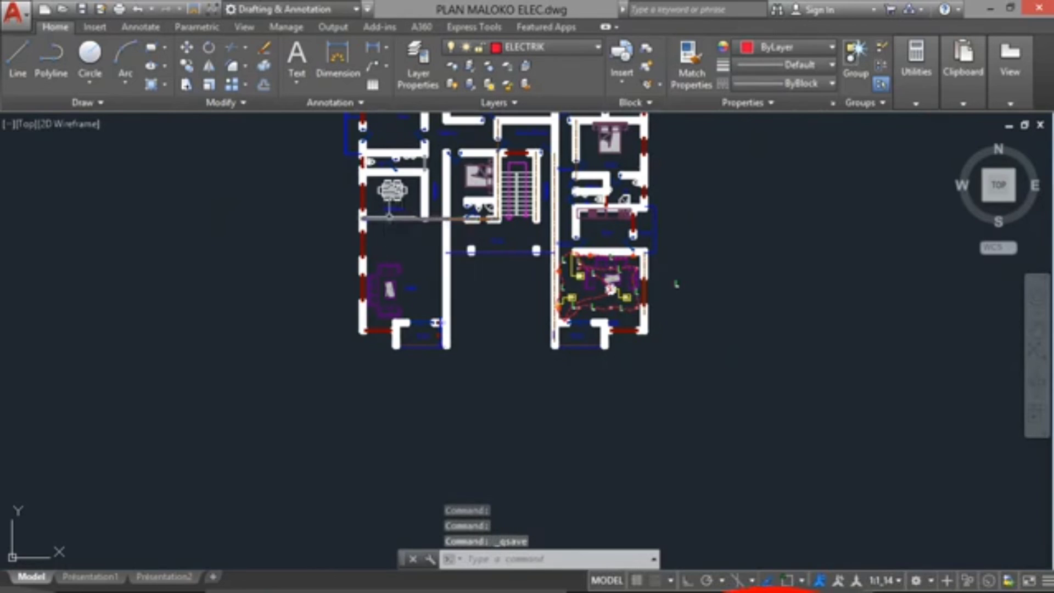
{"action": "scroll", "coordinate": [649, 294], "scroll_direction": "up", "scroll_amount": 6}
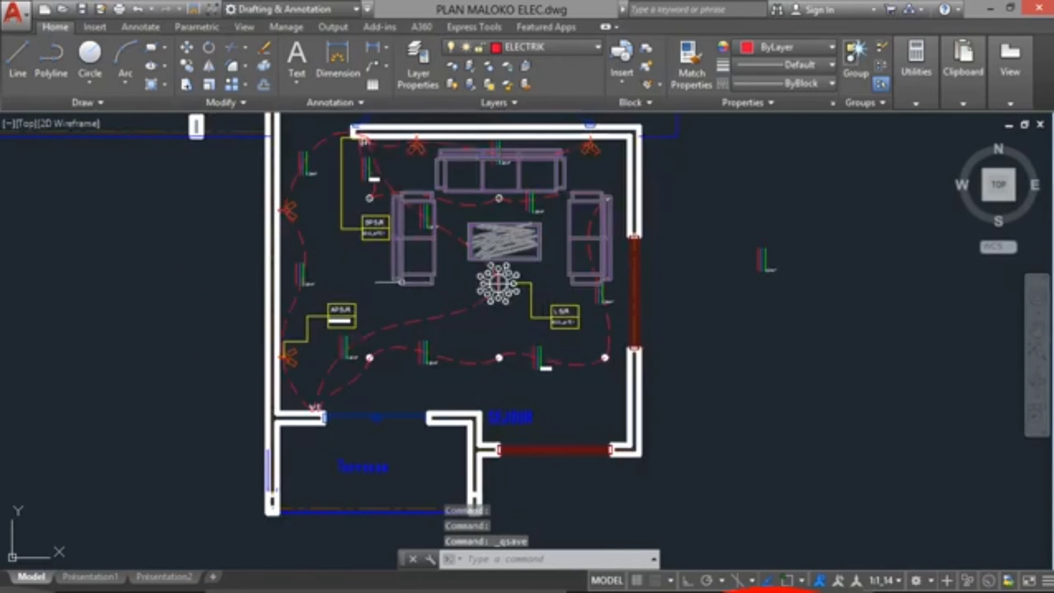
{"action": "middle_click_drag", "start_coordinate": [401, 286], "coordinate": [449, 328]}
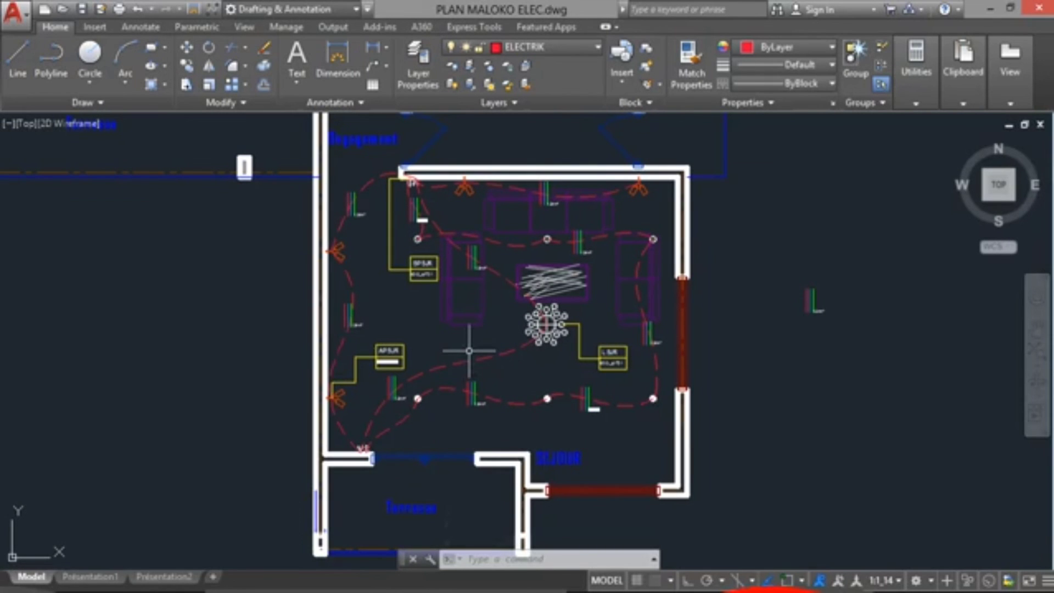
{"action": "middle_click_drag", "start_coordinate": [456, 348], "coordinate": [487, 381]}
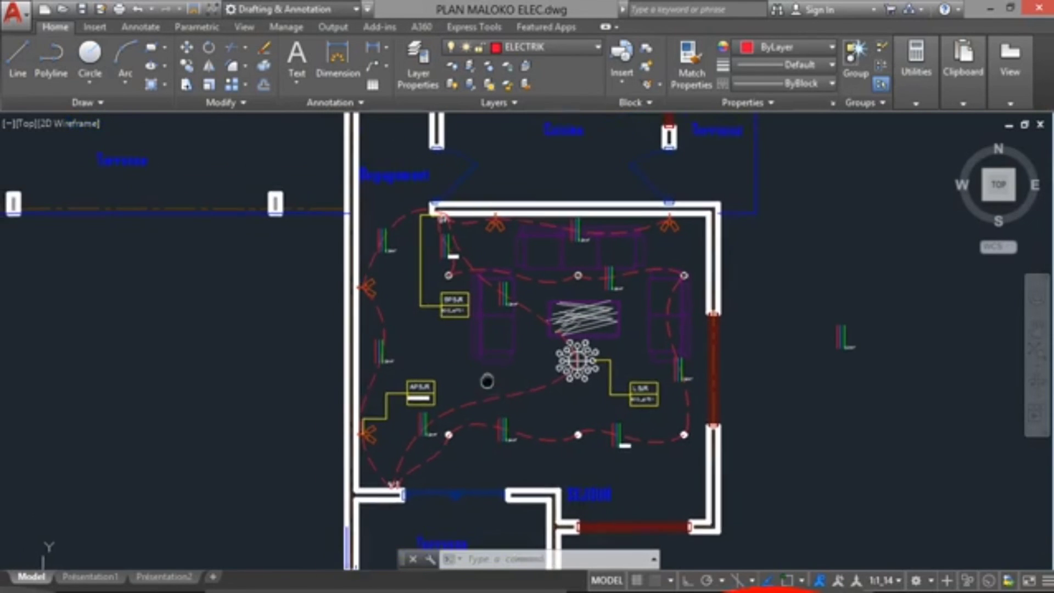
{"action": "scroll", "coordinate": [461, 371], "scroll_direction": "down", "scroll_amount": 2}
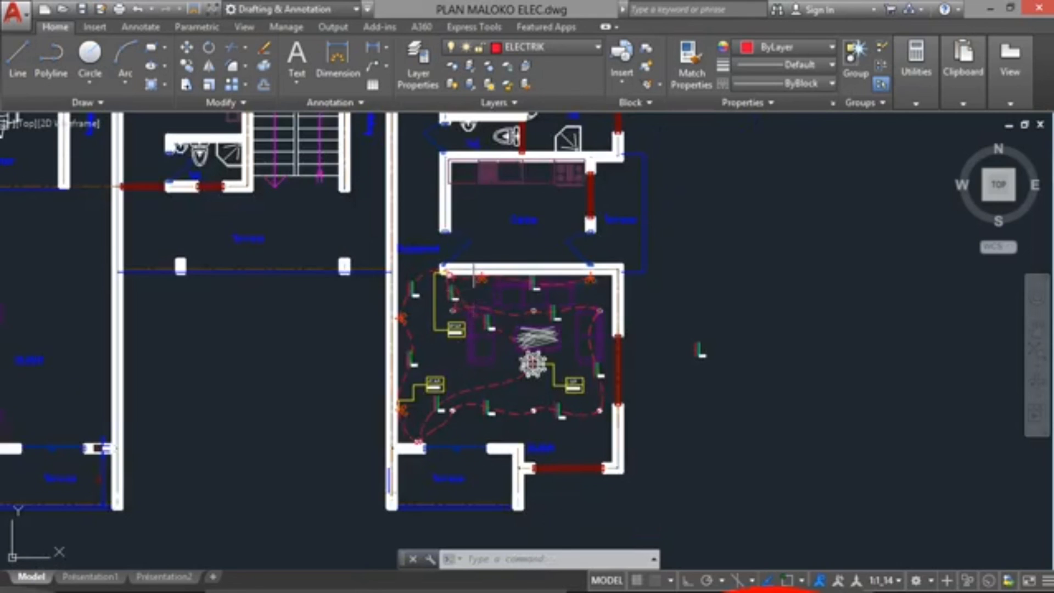
Examine the living room's tagged lighting circuits and how they sit beside the kitchen and bedroom in the overall plan
{"action": "scroll", "coordinate": [480, 355], "scroll_direction": "up", "scroll_amount": 4}
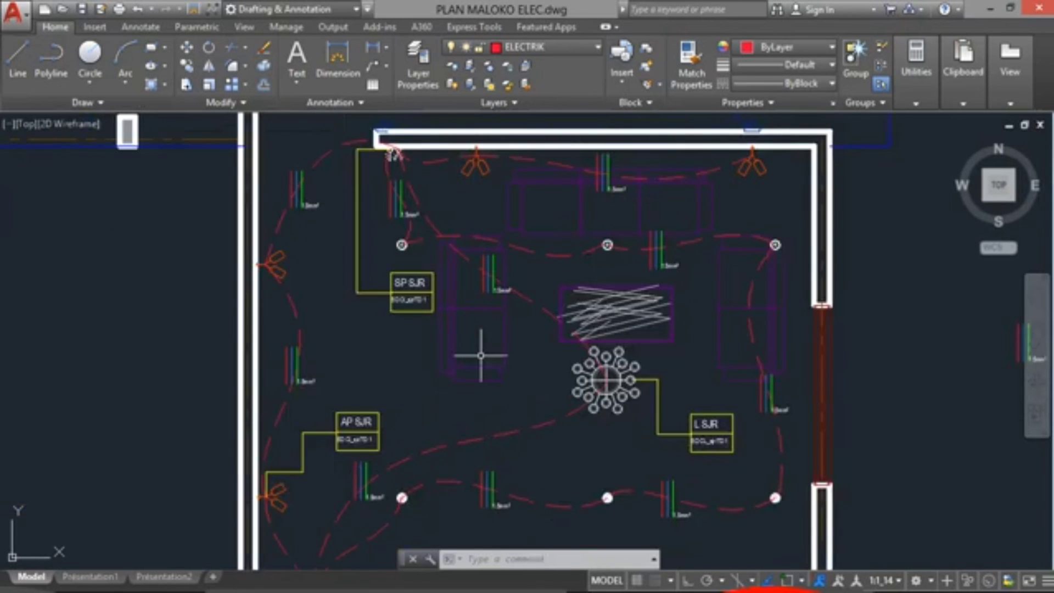
{"action": "scroll", "coordinate": [480, 356], "scroll_direction": "down", "scroll_amount": 6}
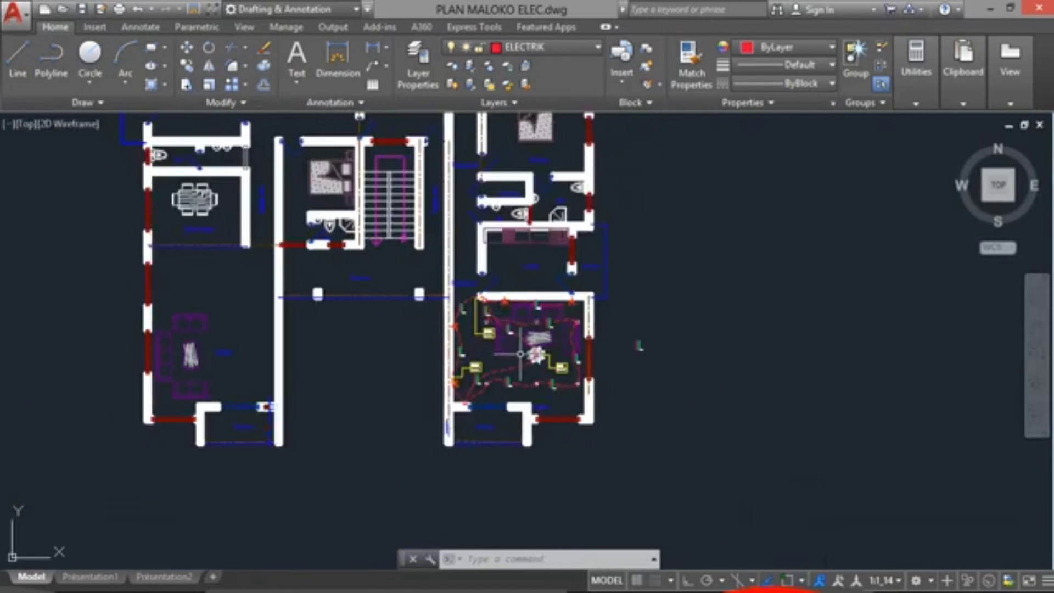
{"action": "scroll", "coordinate": [506, 247], "scroll_direction": "up", "scroll_amount": 5}
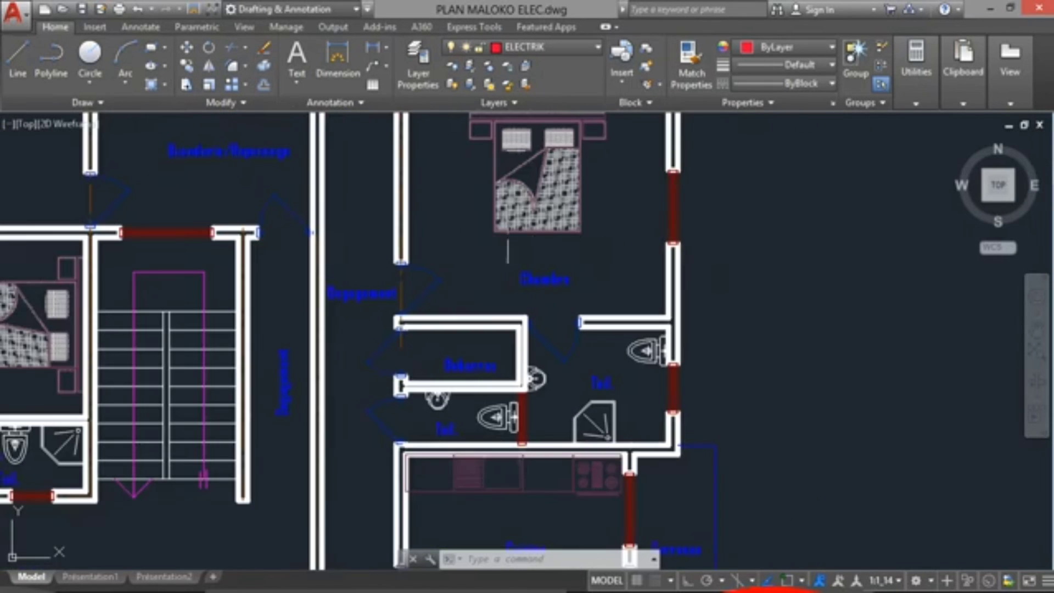
{"action": "scroll", "coordinate": [505, 289], "scroll_direction": "down", "scroll_amount": 5}
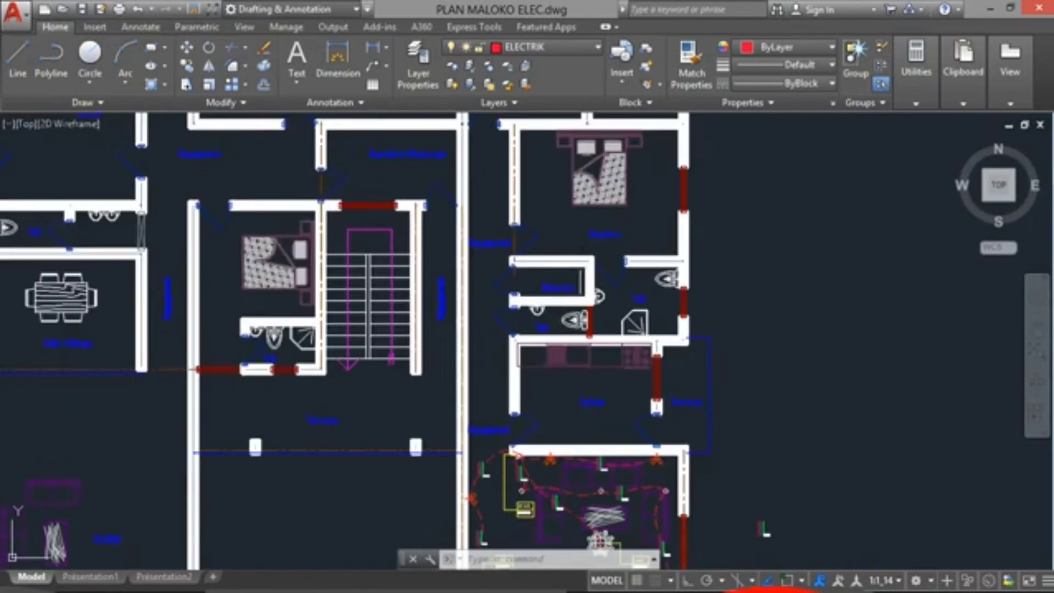
{"action": "scroll", "coordinate": [570, 420], "scroll_direction": "up", "scroll_amount": 4}
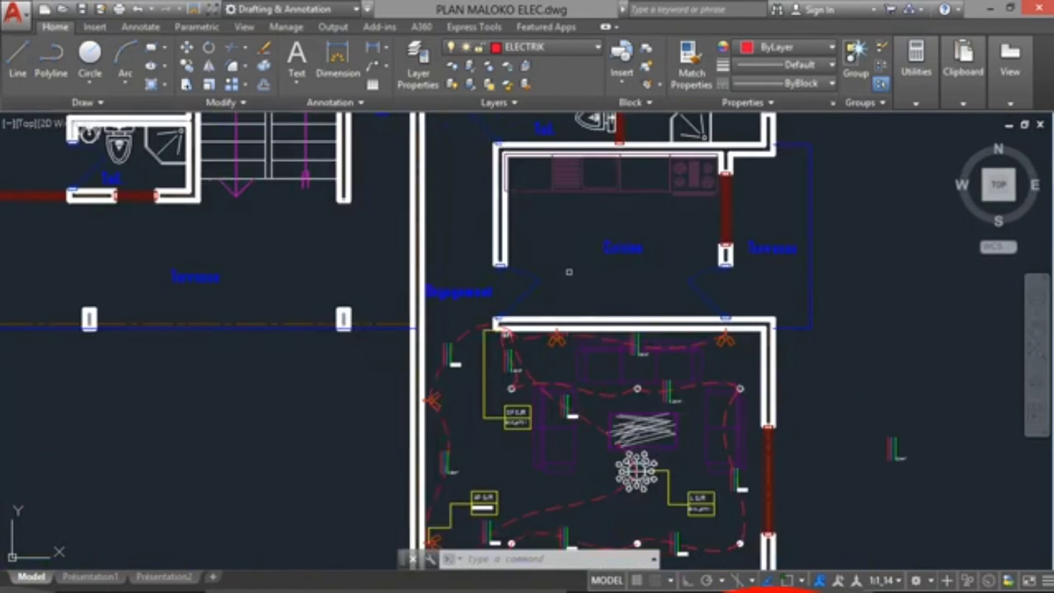
{"action": "scroll", "coordinate": [570, 271], "scroll_direction": "down", "scroll_amount": 4}
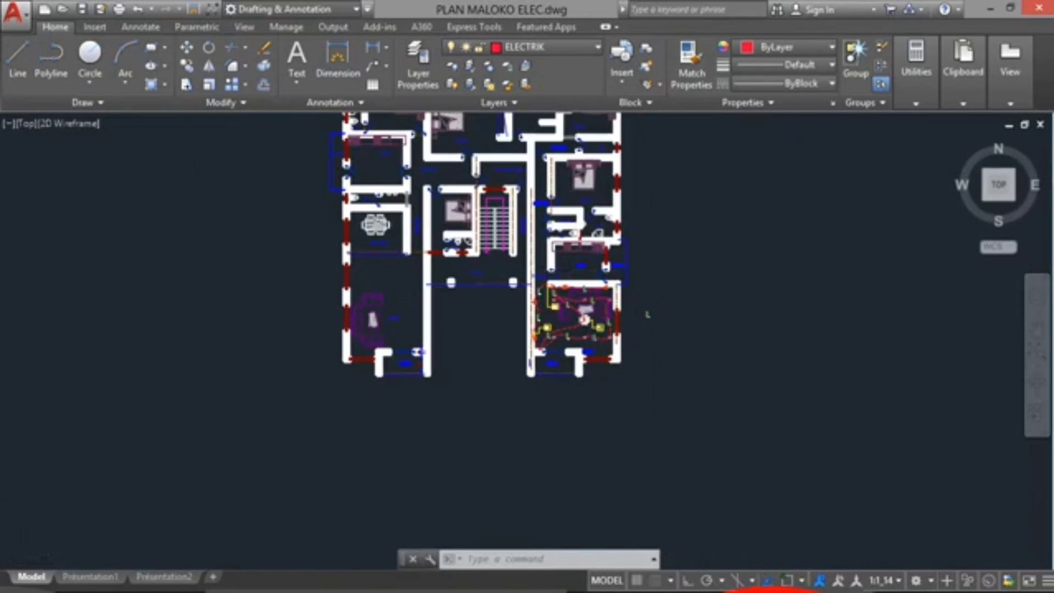
Examine the unwired bedroom north of the kitchen with its adjoining corridor, storage room and toilets
{"action": "scroll", "coordinate": [572, 271], "scroll_direction": "up", "scroll_amount": 1}
{"action": "scroll", "coordinate": [517, 266], "scroll_direction": "up", "scroll_amount": 4}
{"action": "middle_click_drag", "start_coordinate": [518, 266], "coordinate": [447, 344]}
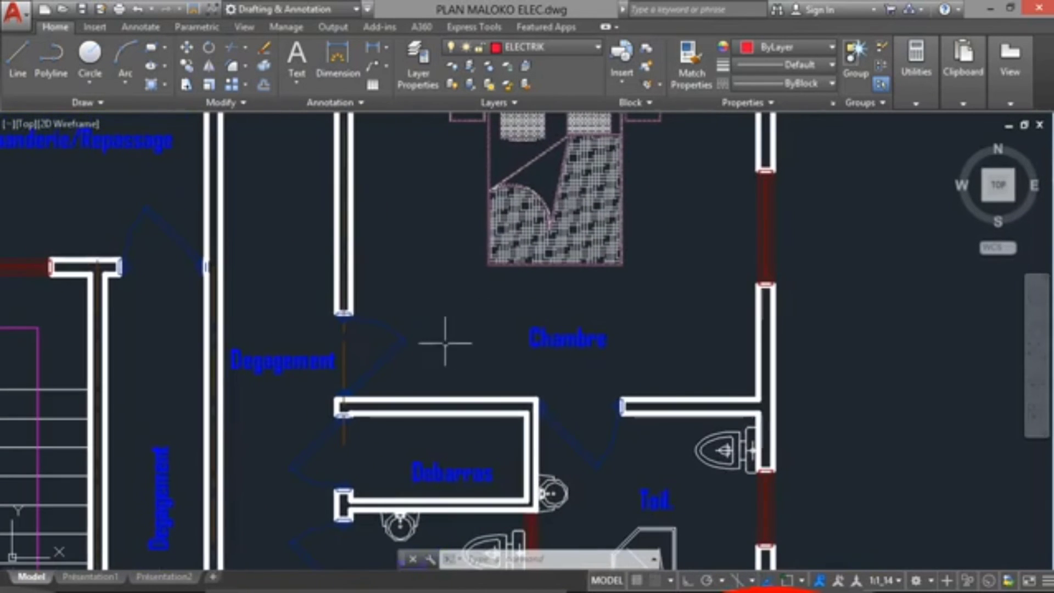
{"action": "middle_click_drag", "start_coordinate": [448, 252], "coordinate": [400, 366]}
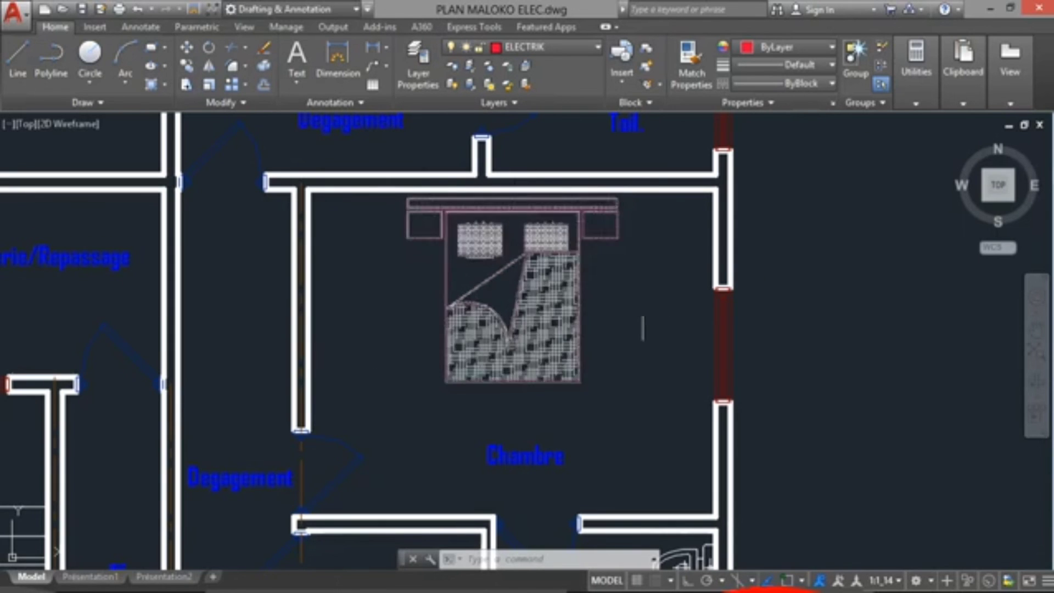
{"action": "scroll", "coordinate": [642, 329], "scroll_direction": "down", "scroll_amount": 5}
{"action": "scroll", "coordinate": [618, 432], "scroll_direction": "up", "scroll_amount": 5}
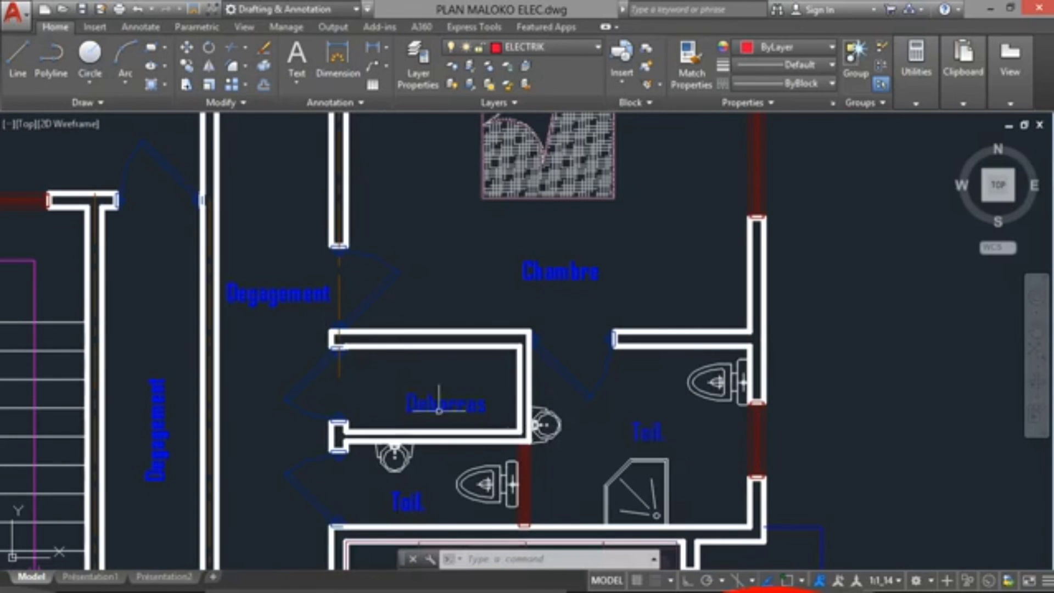
{"action": "middle_click_drag", "start_coordinate": [439, 404], "coordinate": [556, 305]}
Review the living room's finished wiring, tags and cable marks down to the southern terrace and within the surrounding plan
{"action": "scroll", "coordinate": [556, 305], "scroll_direction": "down", "scroll_amount": 3}
{"action": "middle_click_drag", "start_coordinate": [490, 255], "coordinate": [505, 167]}
{"action": "scroll", "coordinate": [491, 417], "scroll_direction": "down", "scroll_amount": 4}
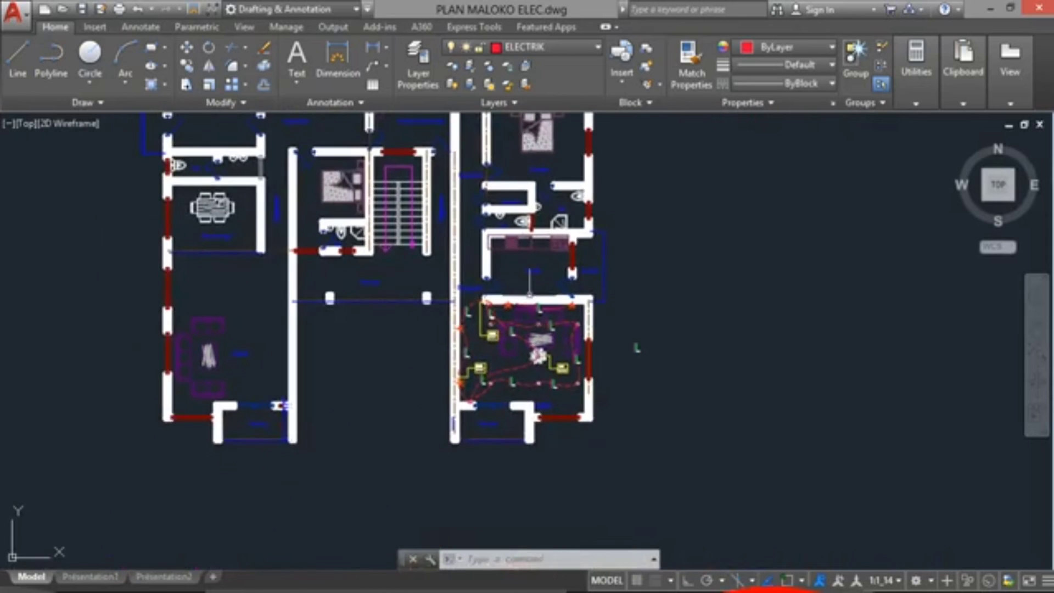
{"action": "scroll", "coordinate": [529, 388], "scroll_direction": "up", "scroll_amount": 4}
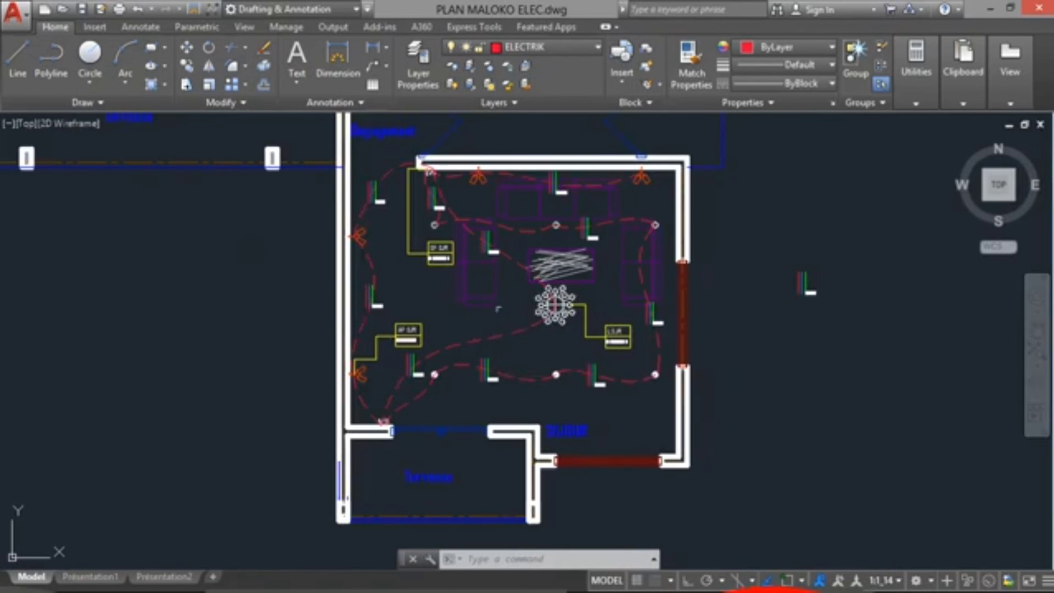
{"action": "middle_click_drag", "start_coordinate": [550, 348], "coordinate": [539, 269]}
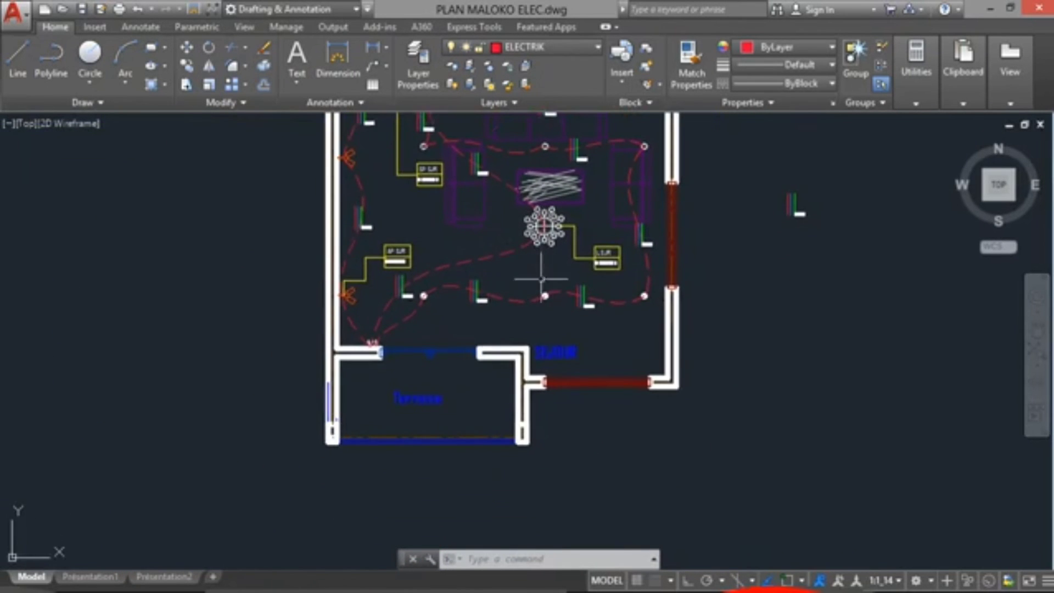
{"action": "scroll", "coordinate": [540, 279], "scroll_direction": "down", "scroll_amount": 2}
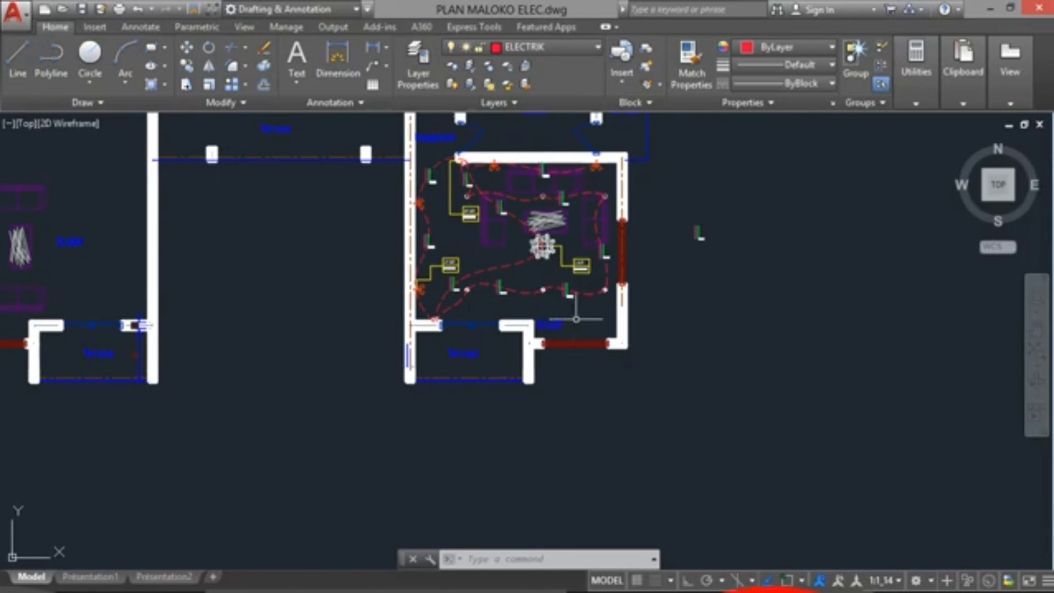
{"action": "mouse_move", "coordinate": [1036, 96]}
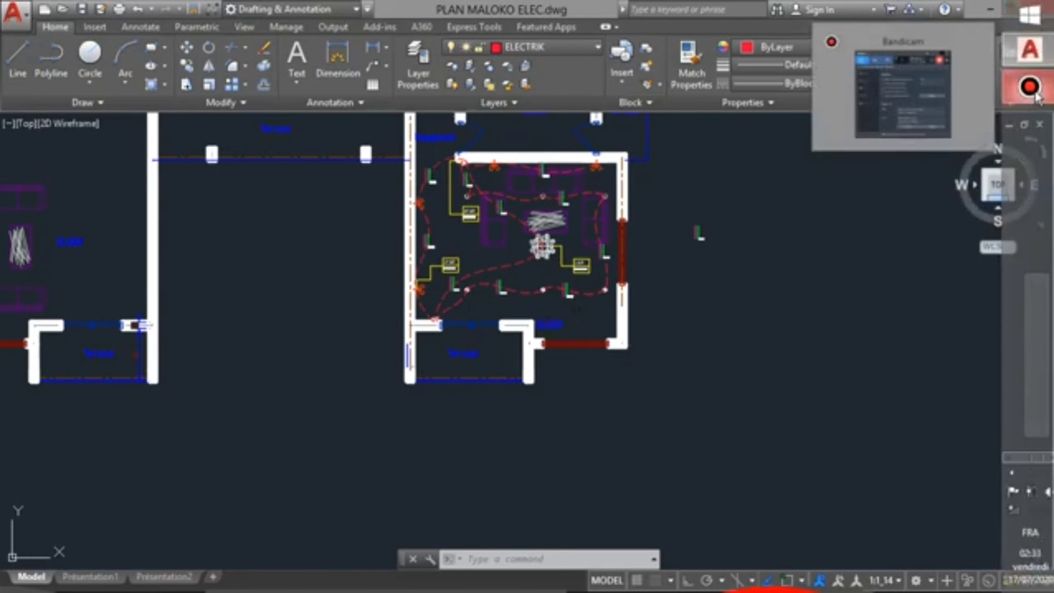